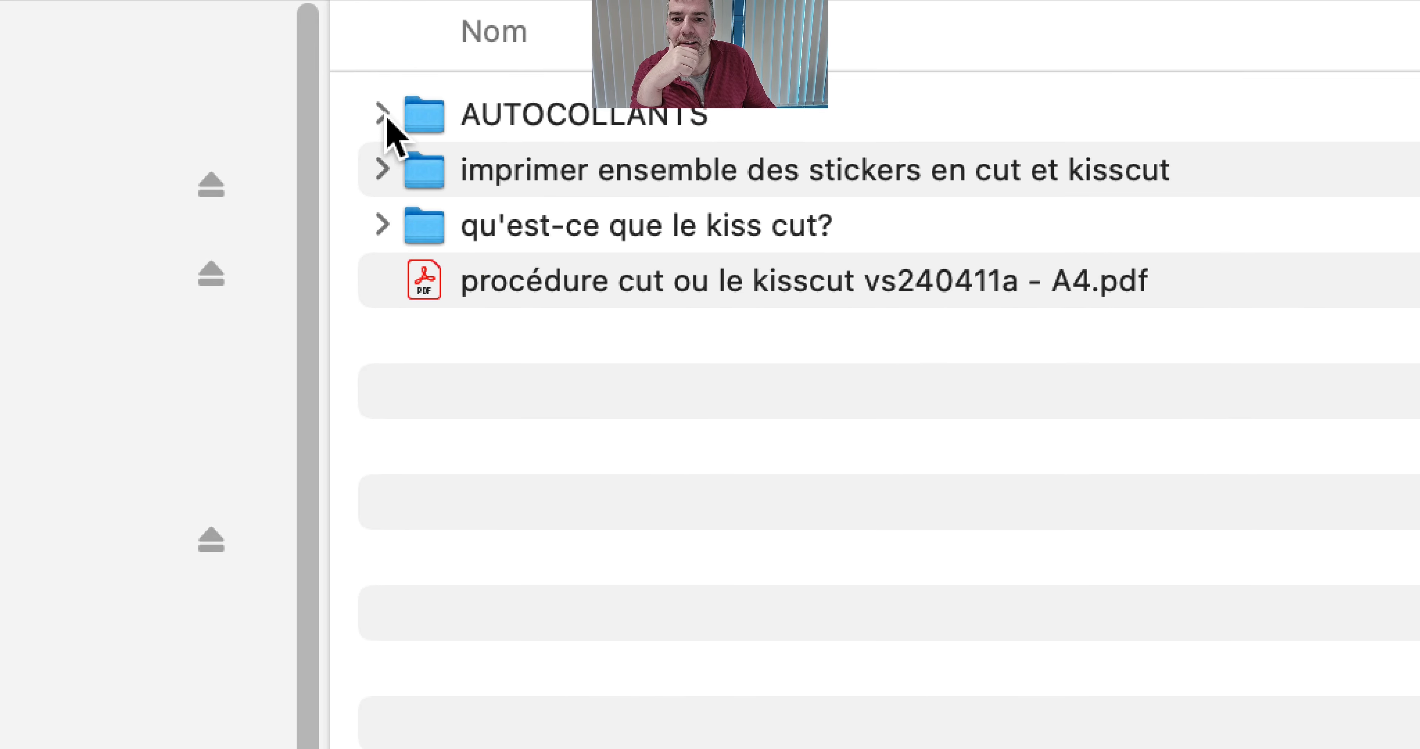
Expand the AUTOCOLLANTS folder, select all twelve sticker .ai files and open them together in Illustrator.
left_click(384, 116)
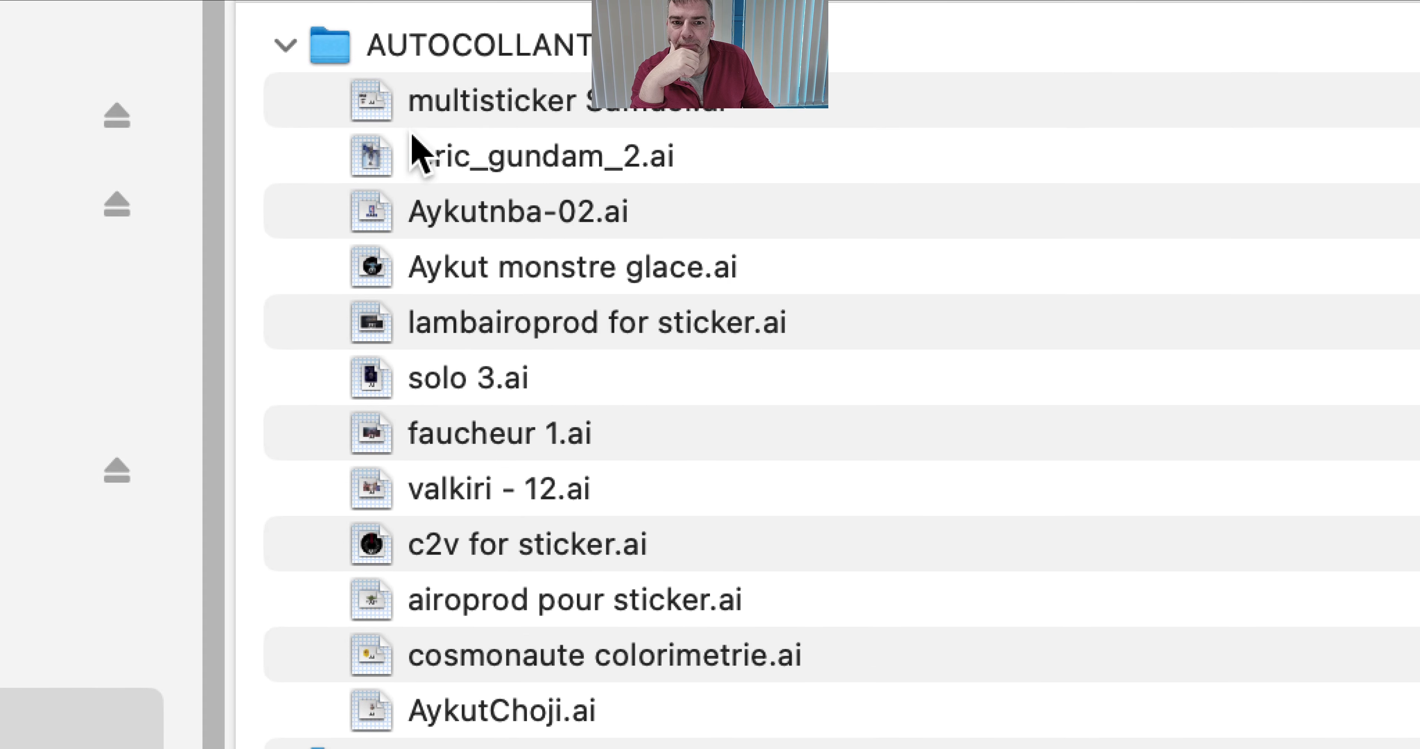
left_click(412, 135)
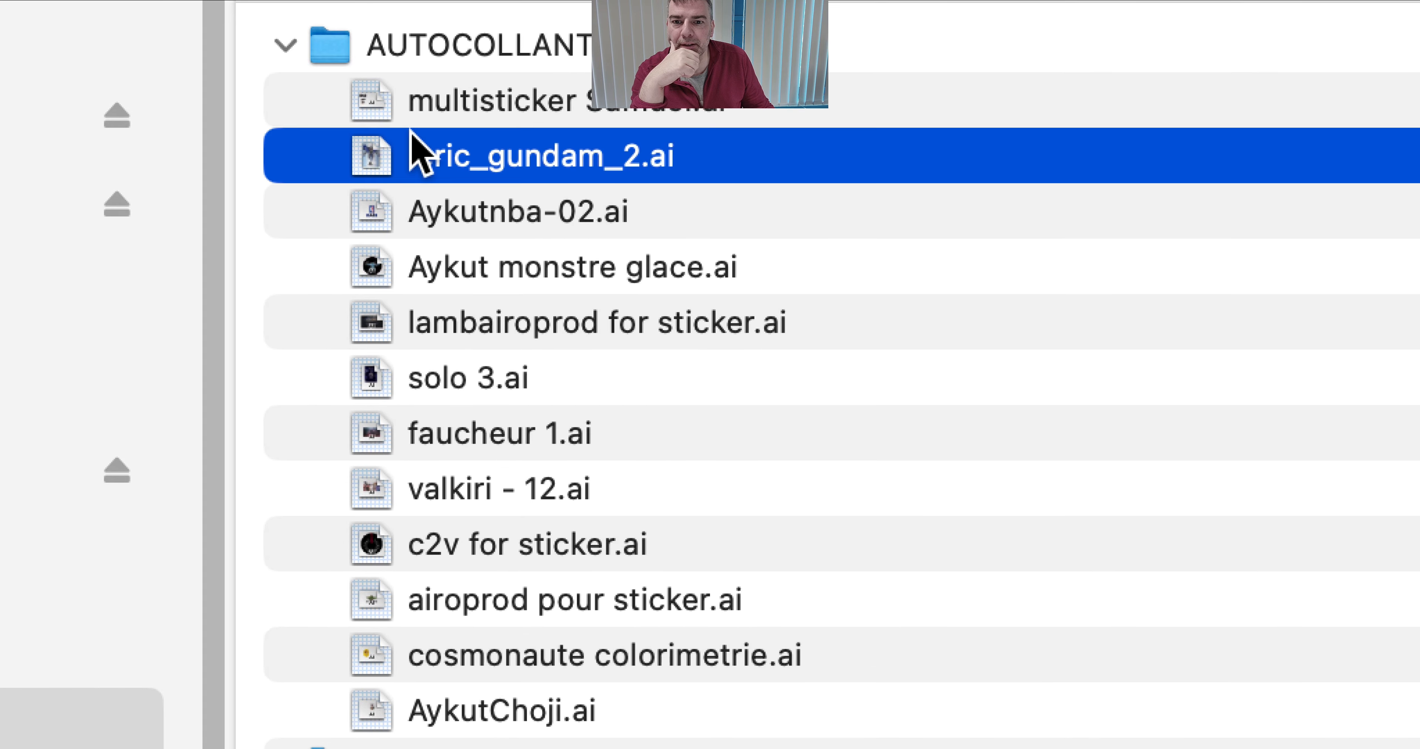
left_click(419, 118)
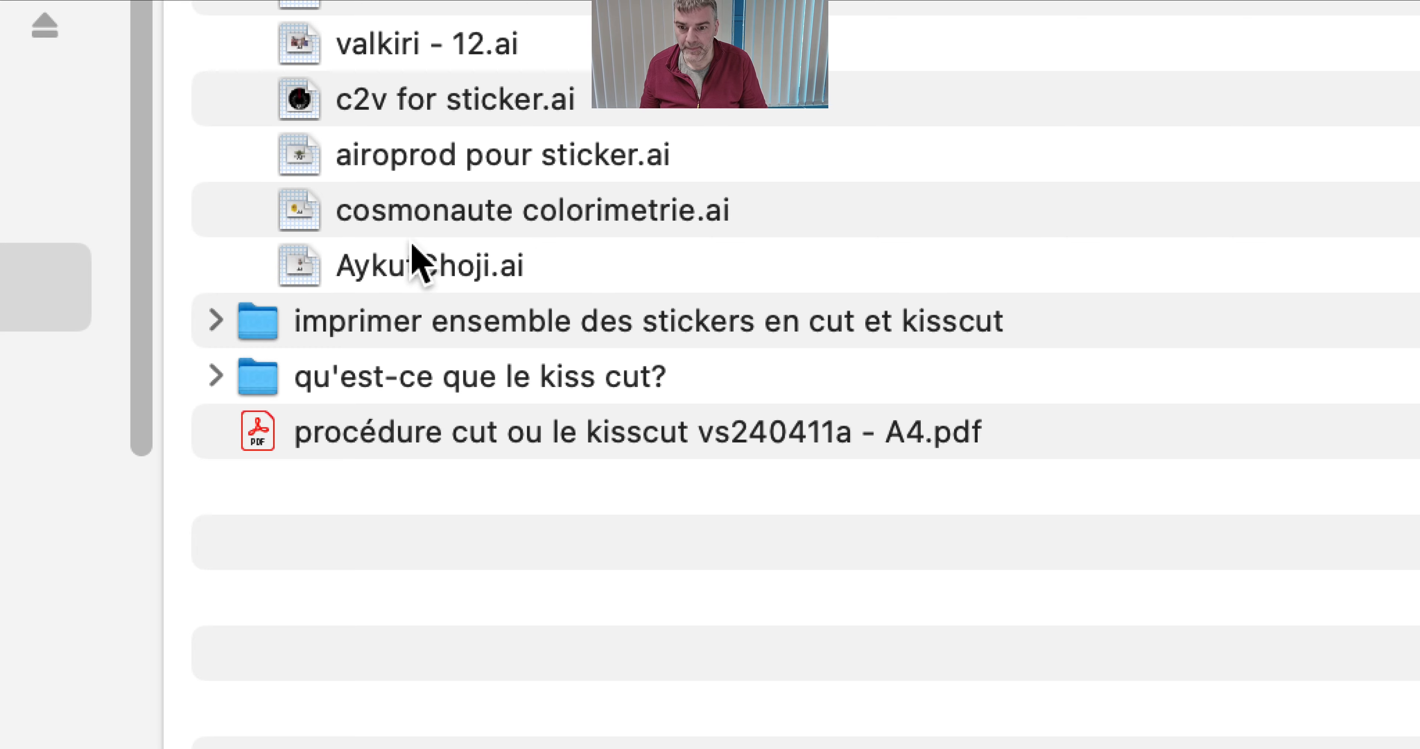
left_click(477, 265, "shift")
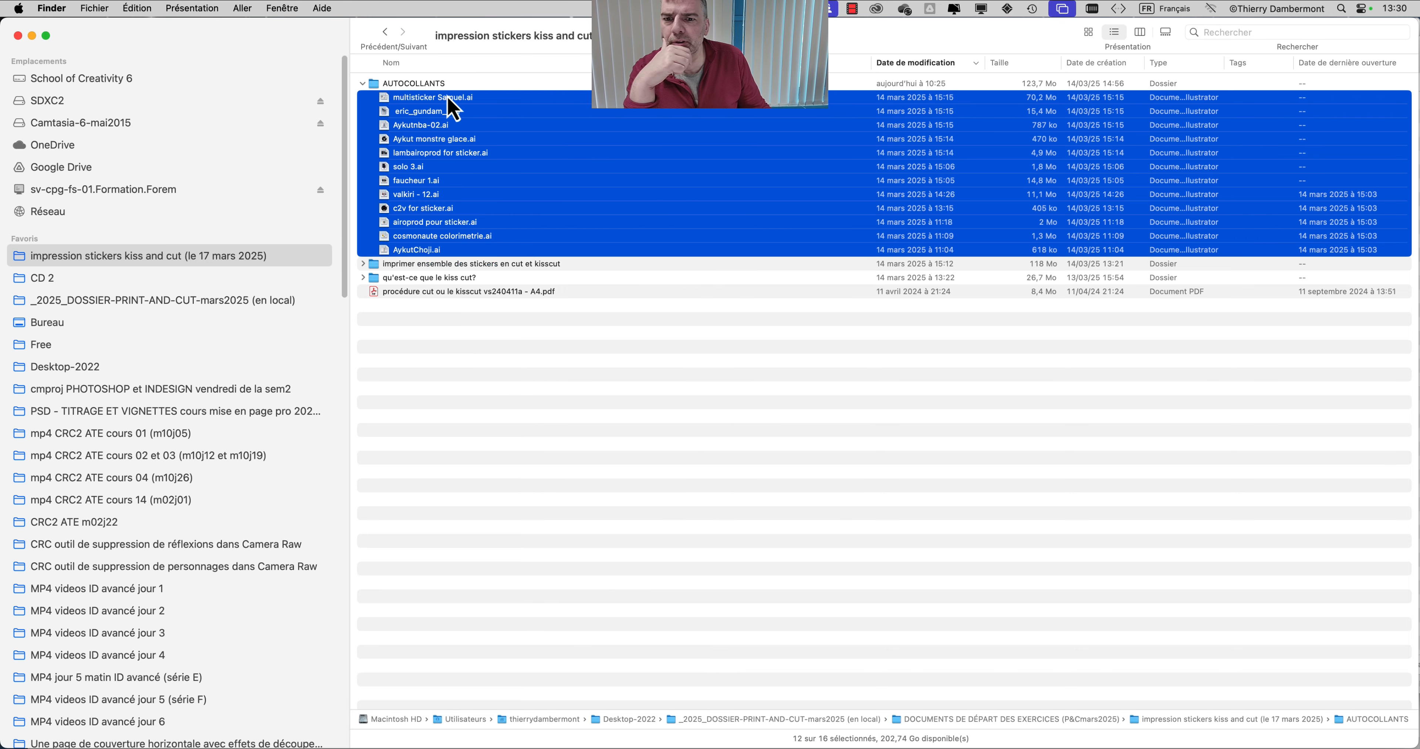
left_click_drag(452, 107, 31, 341)
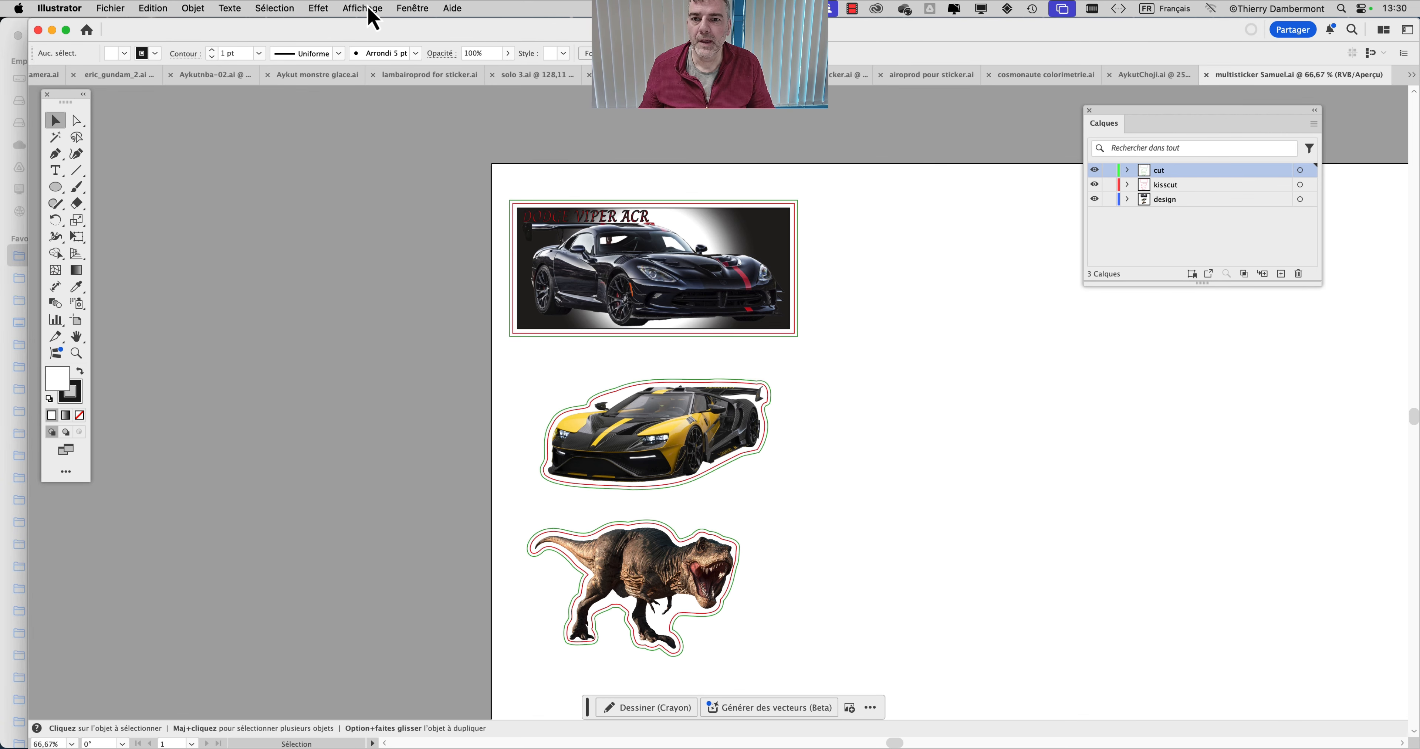
Look through the first open documents and examine the upper part of the eric_gundam_2.ai sticker up close.
left_click(124, 82)
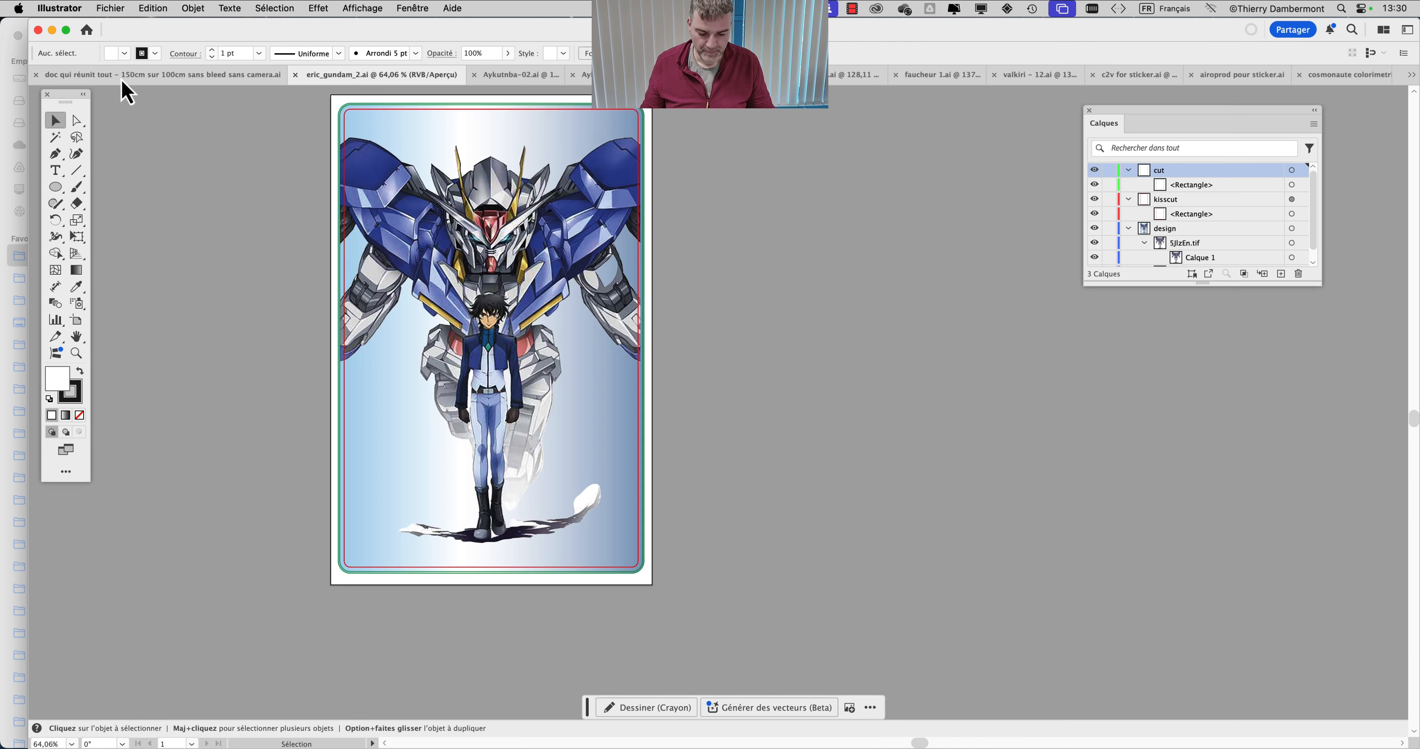
left_click(148, 83)
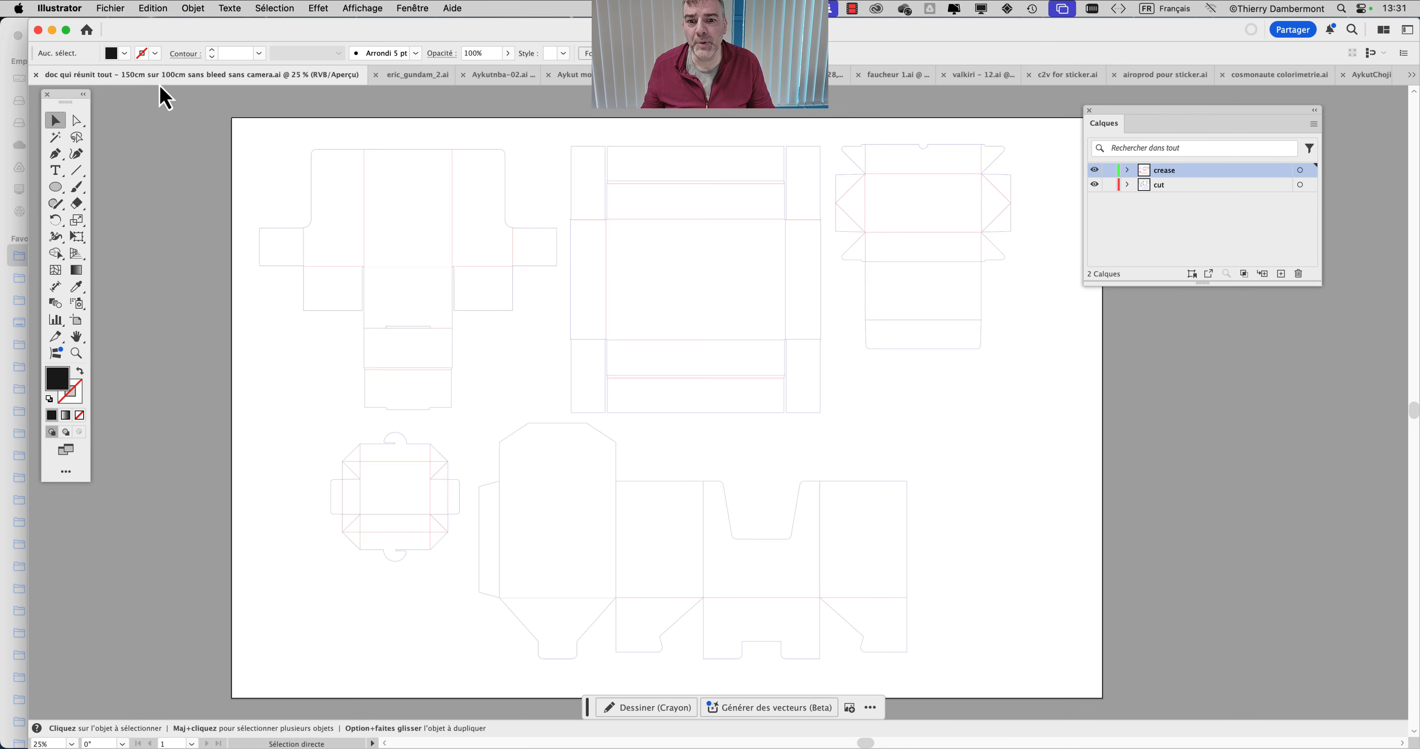
left_click(406, 82)
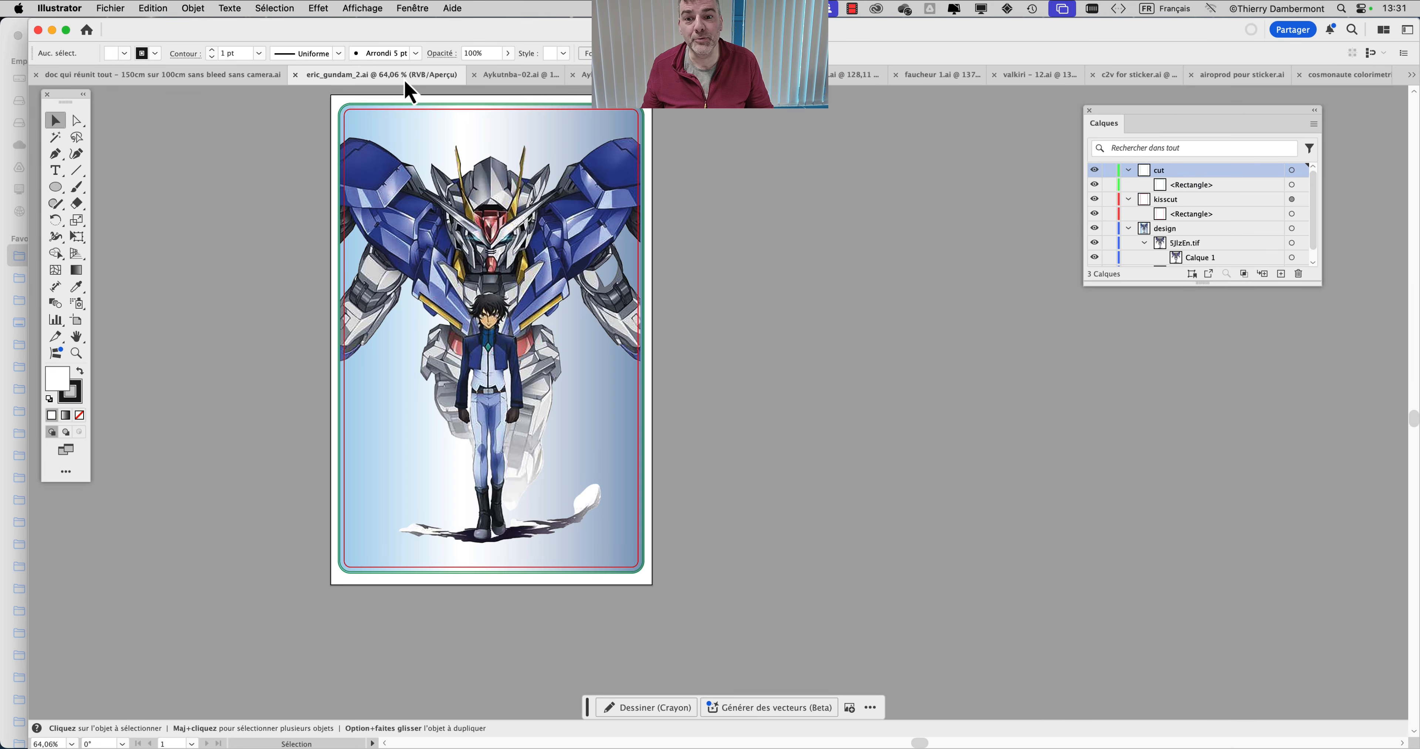
scroll(783, 301, "left", 3)
scroll(783, 300, "up", 1)
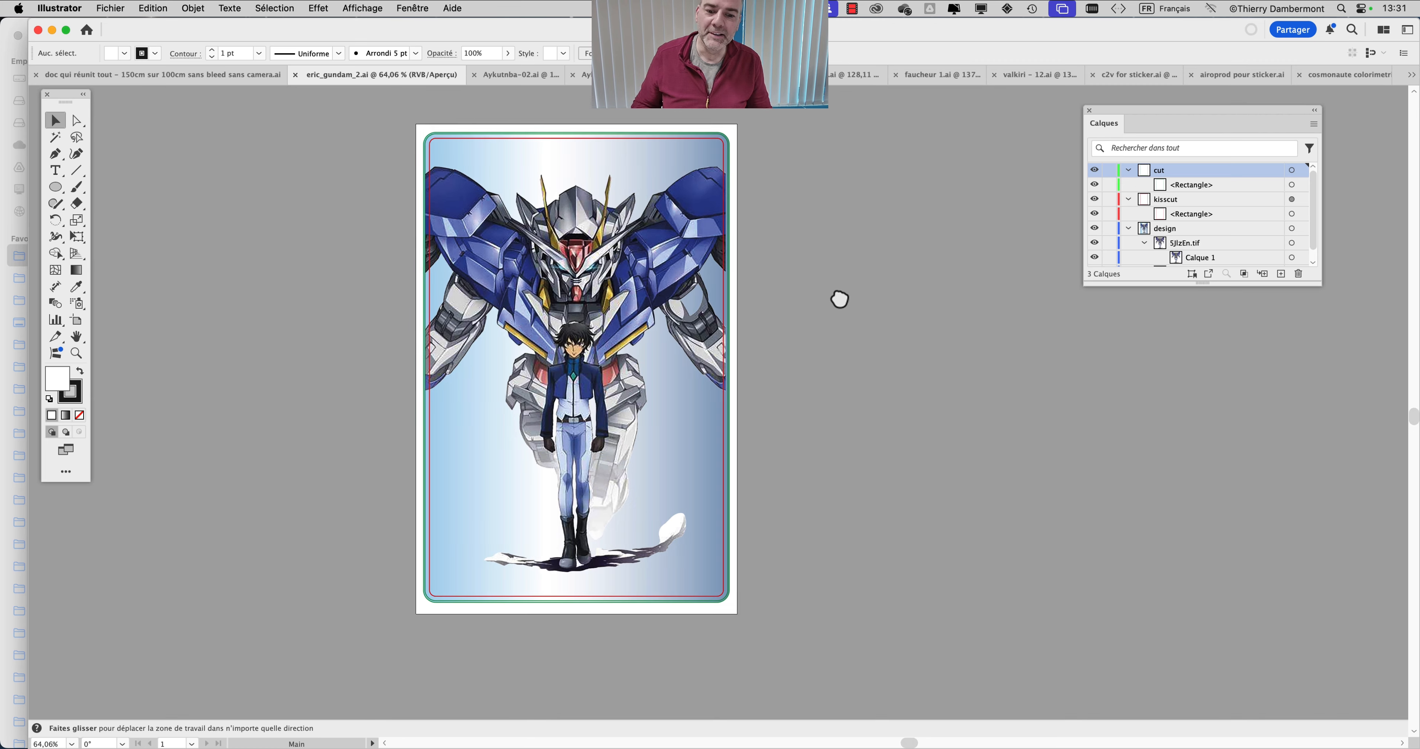
scroll(421, 149, "up", 2)
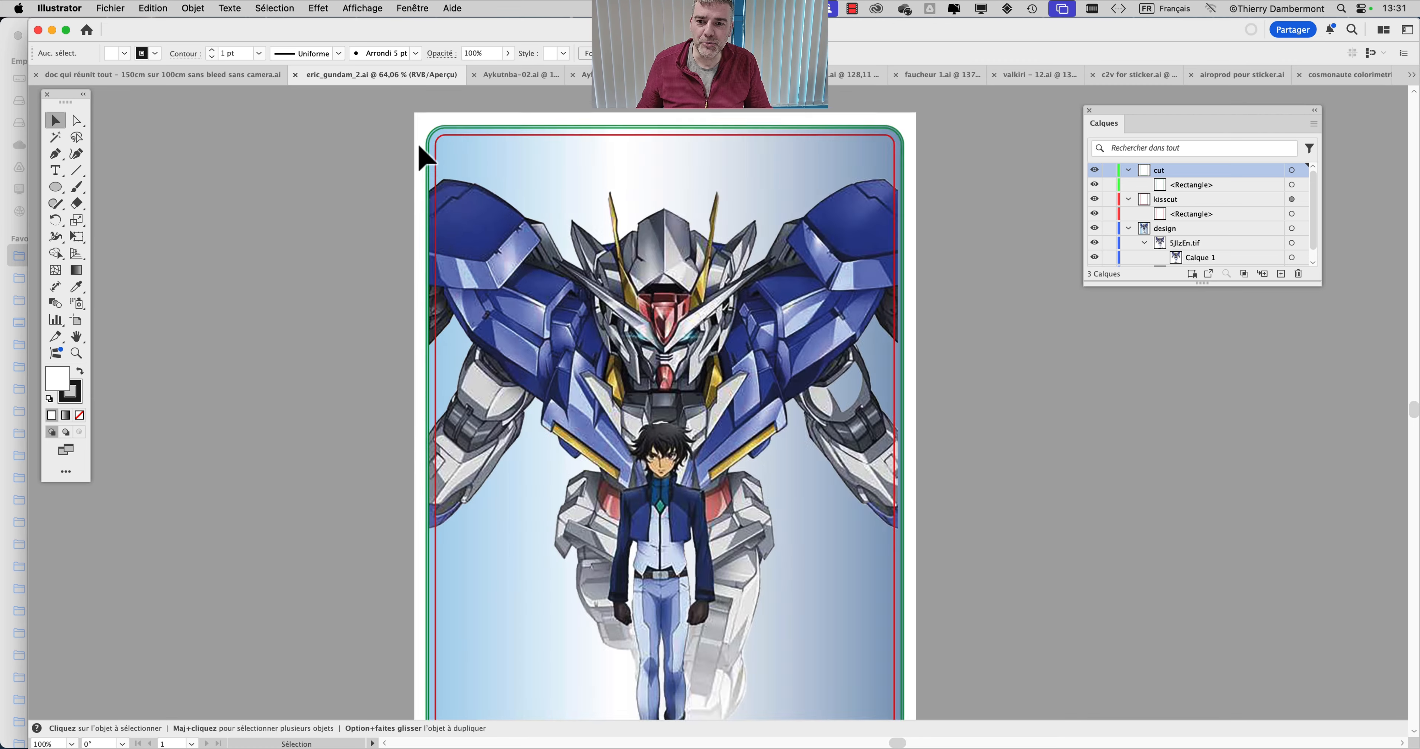
left_click_drag(619, 280, 441, 273)
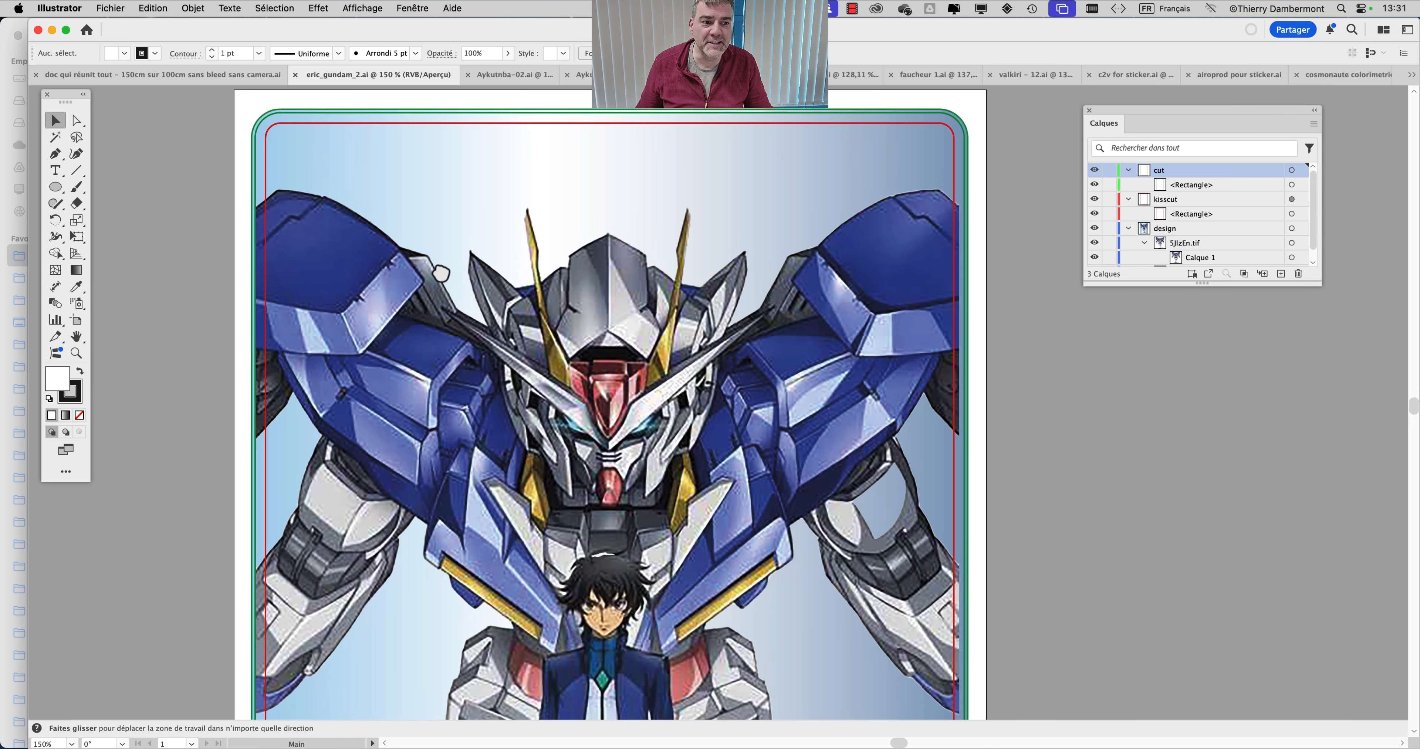
Move and enlarge the Calques panel to list every layer, and make the design layer active.
left_click_drag(1153, 118, 1096, 122)
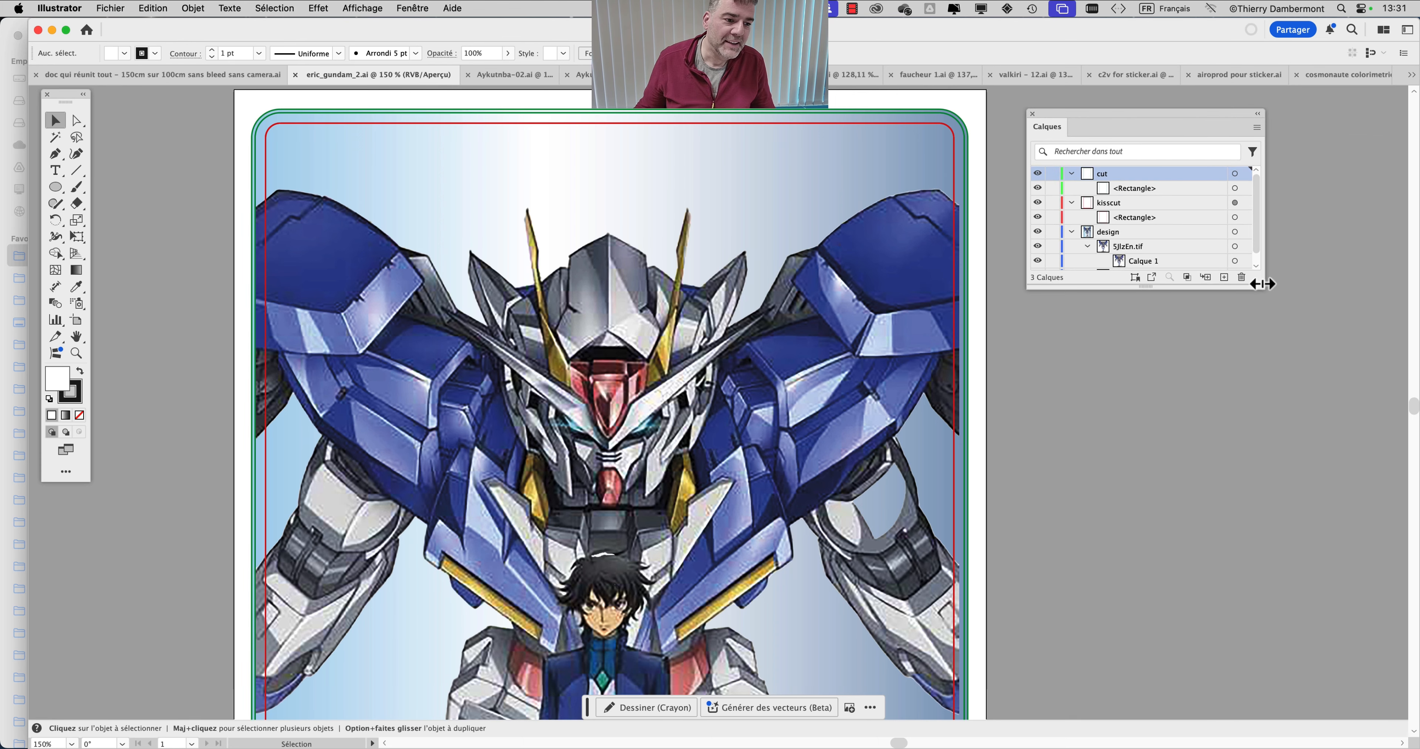
left_click_drag(1262, 286, 1284, 439)
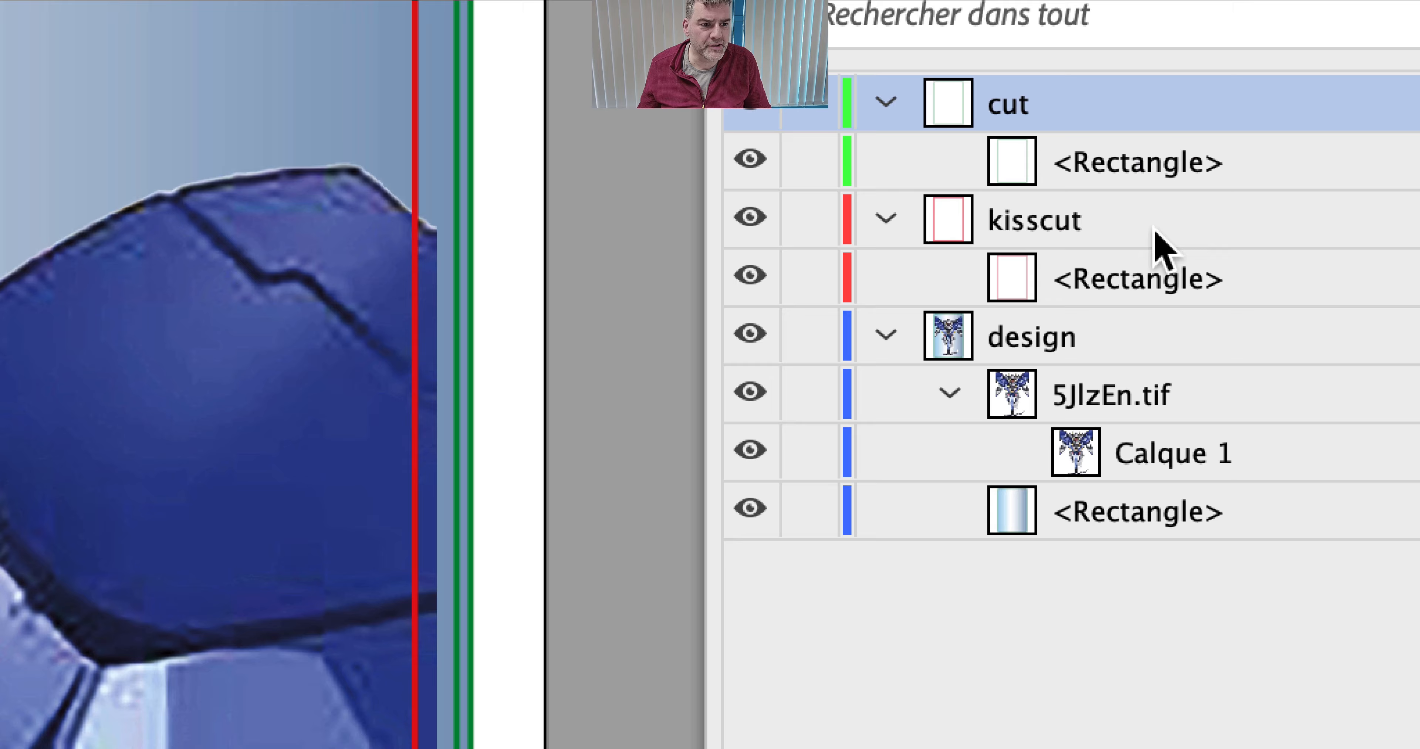
left_click(1163, 330)
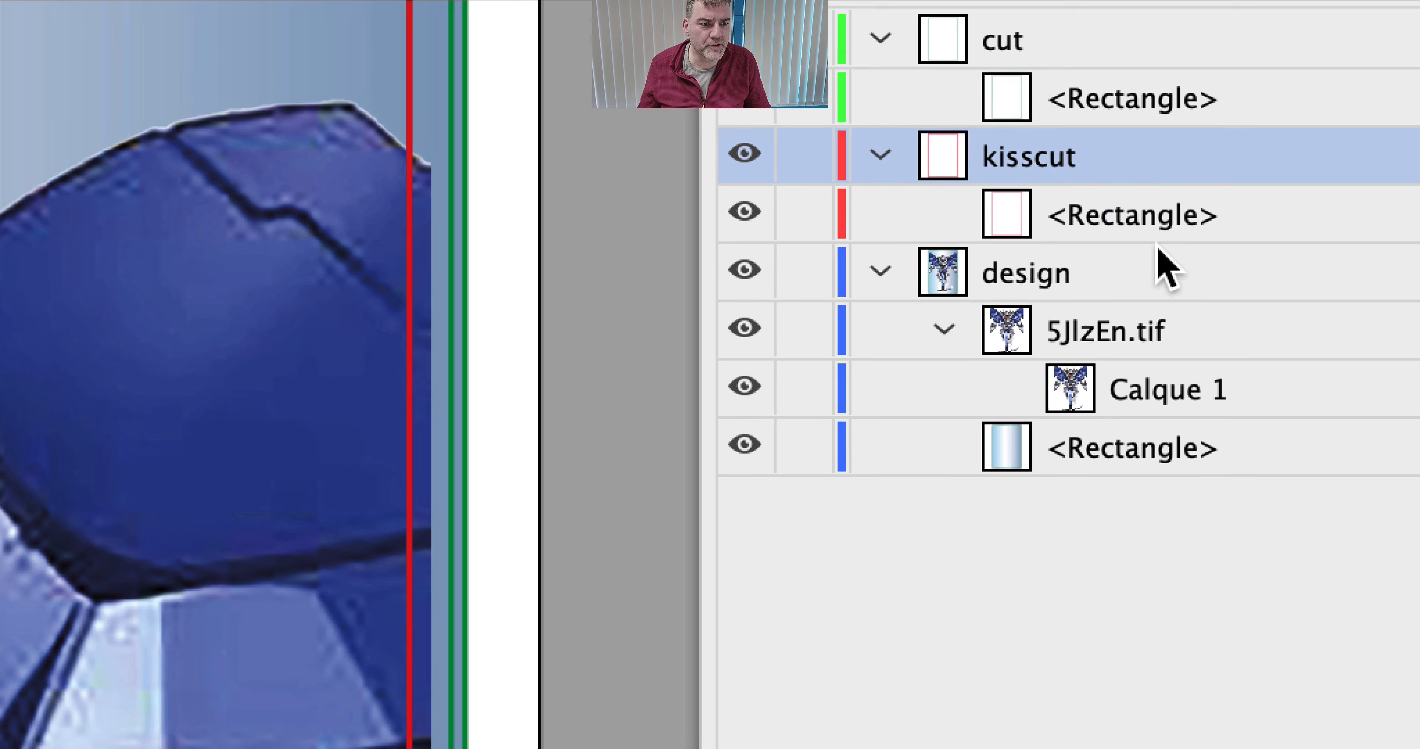
left_click(1166, 272)
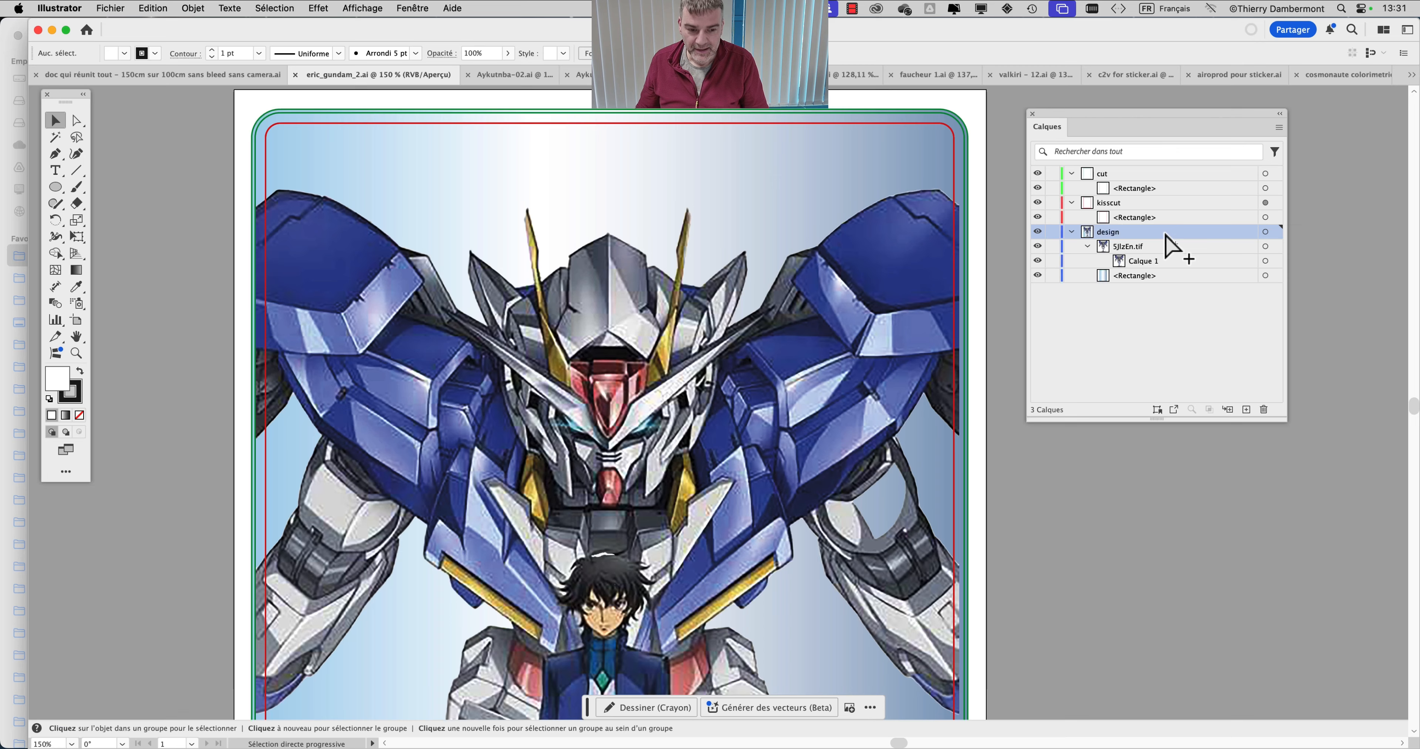
Switch to Finder, open the "sur le web" folder inside "qu'est-ce que le kiss cut?", and show its files as larger icons.
key("super+Tab")
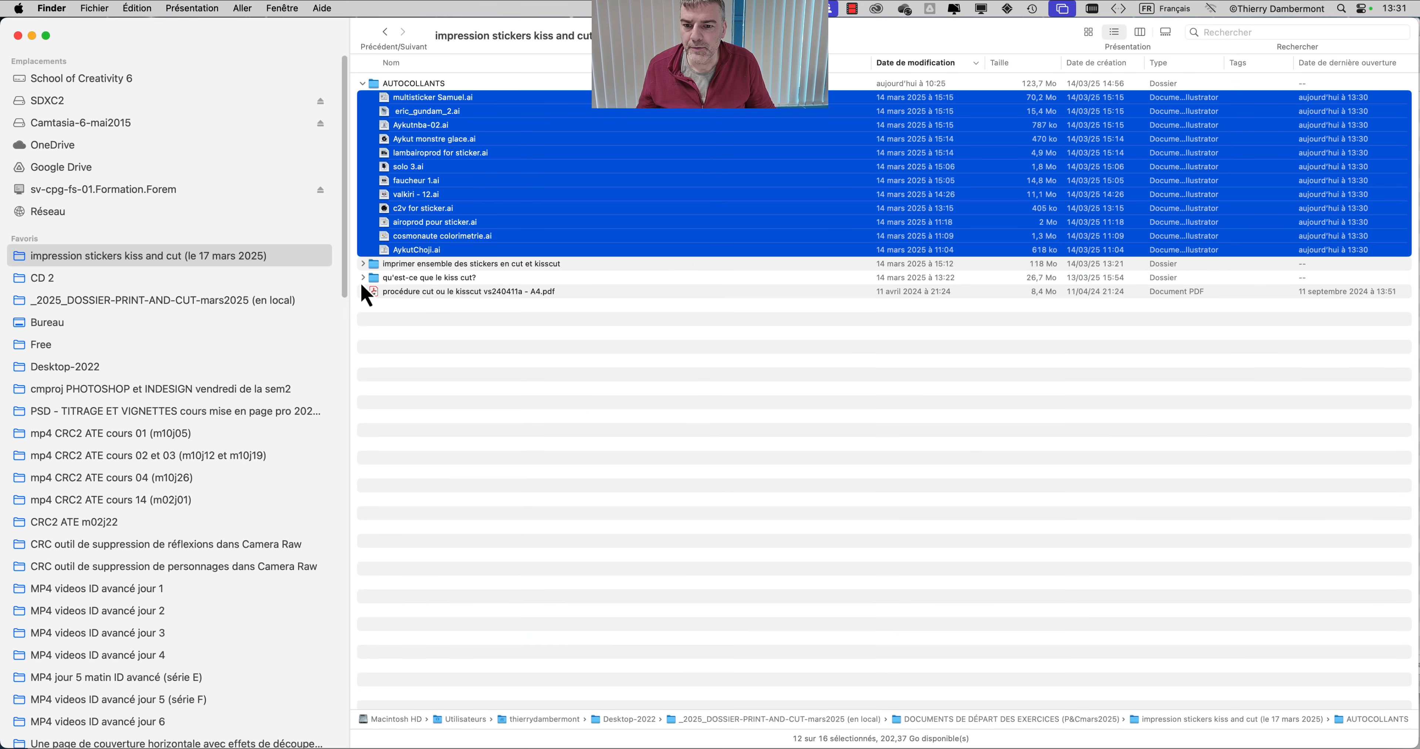
left_click(362, 278)
left_click(373, 293)
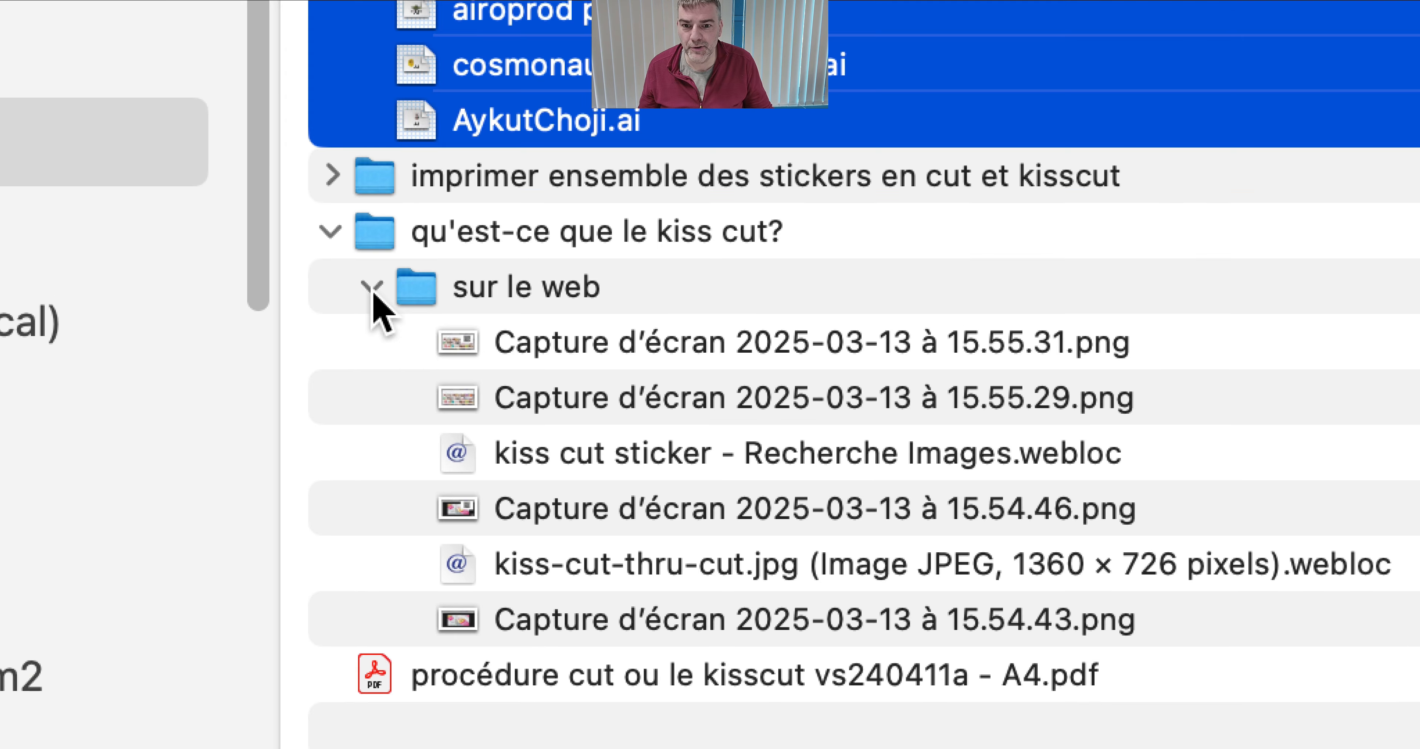
left_click(617, 294)
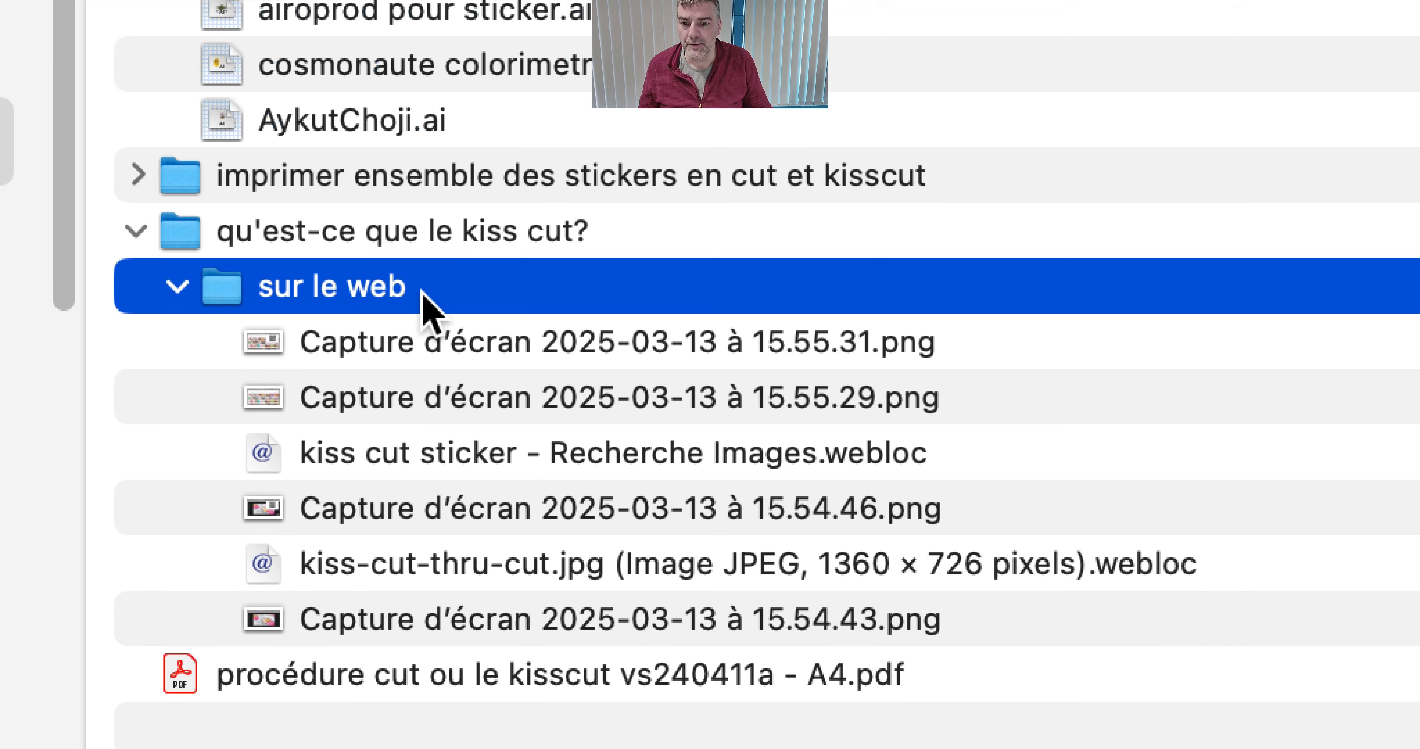
double_click(422, 294)
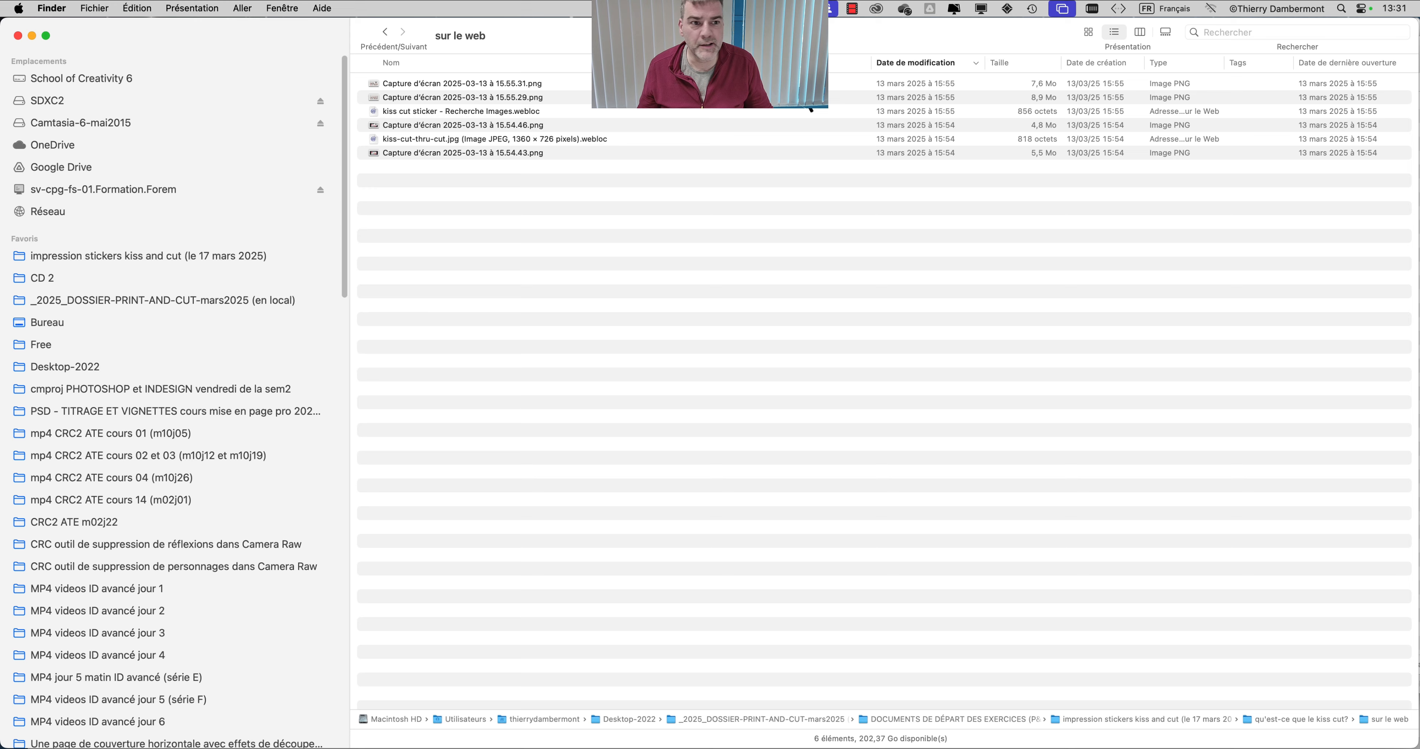
left_click(1089, 33)
left_click_drag(1371, 744, 1389, 744)
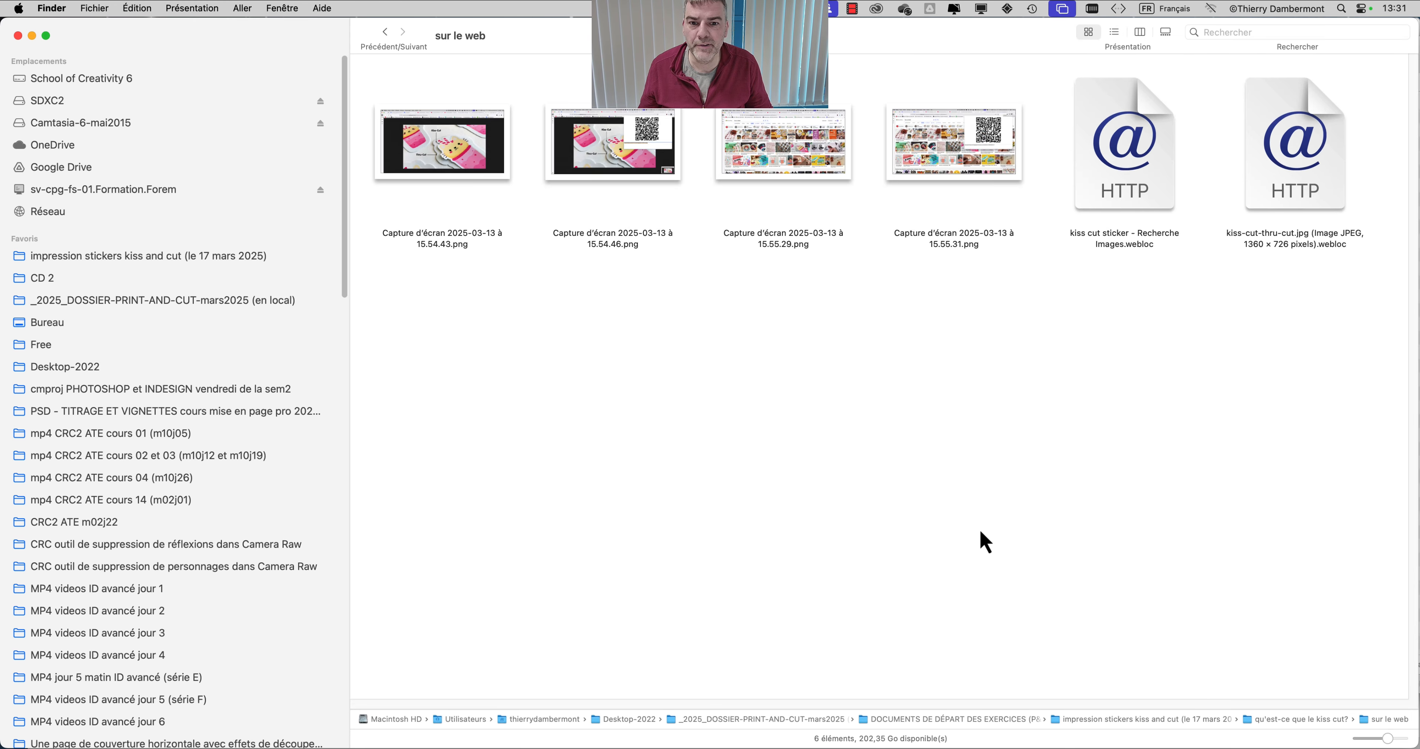
Open "Capture d'écran 2025-03-13 à 15.54.46.png", examine the Kiss-Cut and Thru-Cut example, and close the image.
left_click(491, 165)
left_click(644, 173)
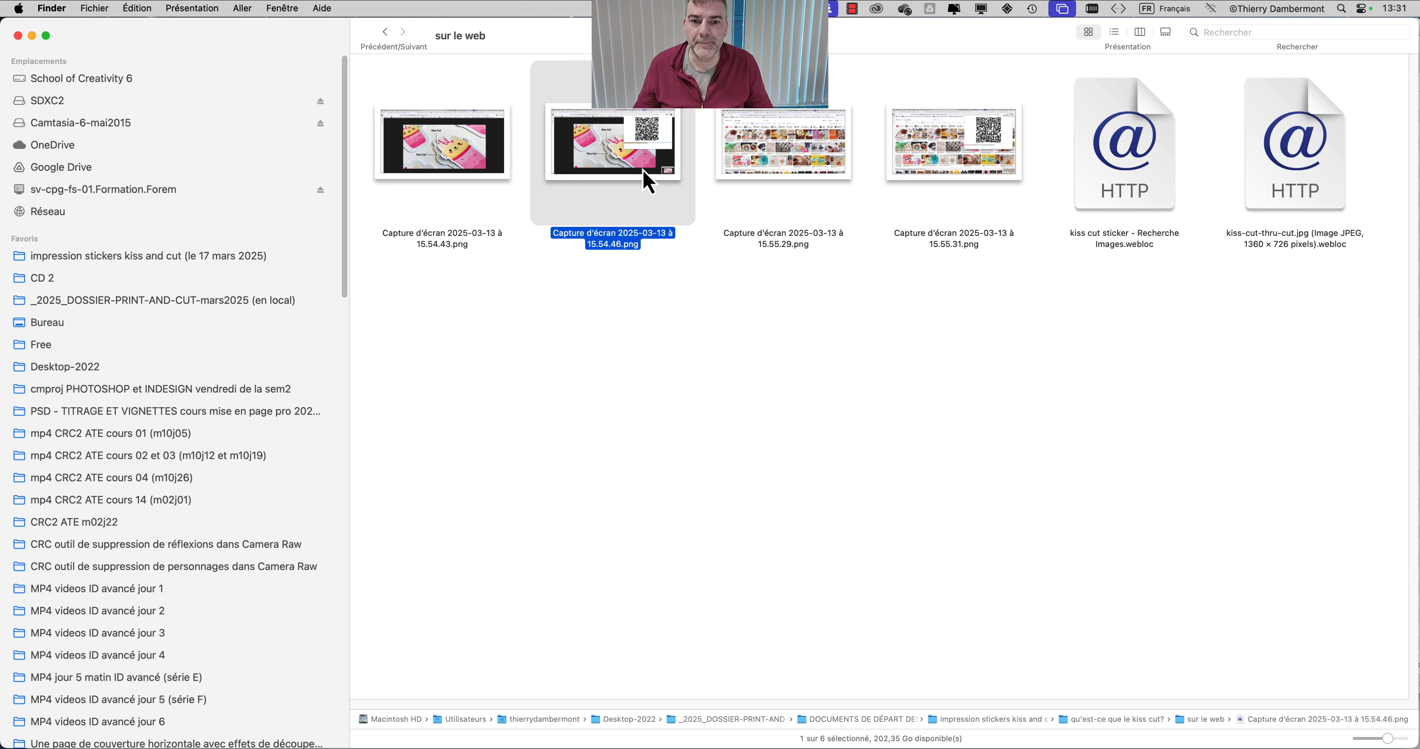
double_click(648, 182)
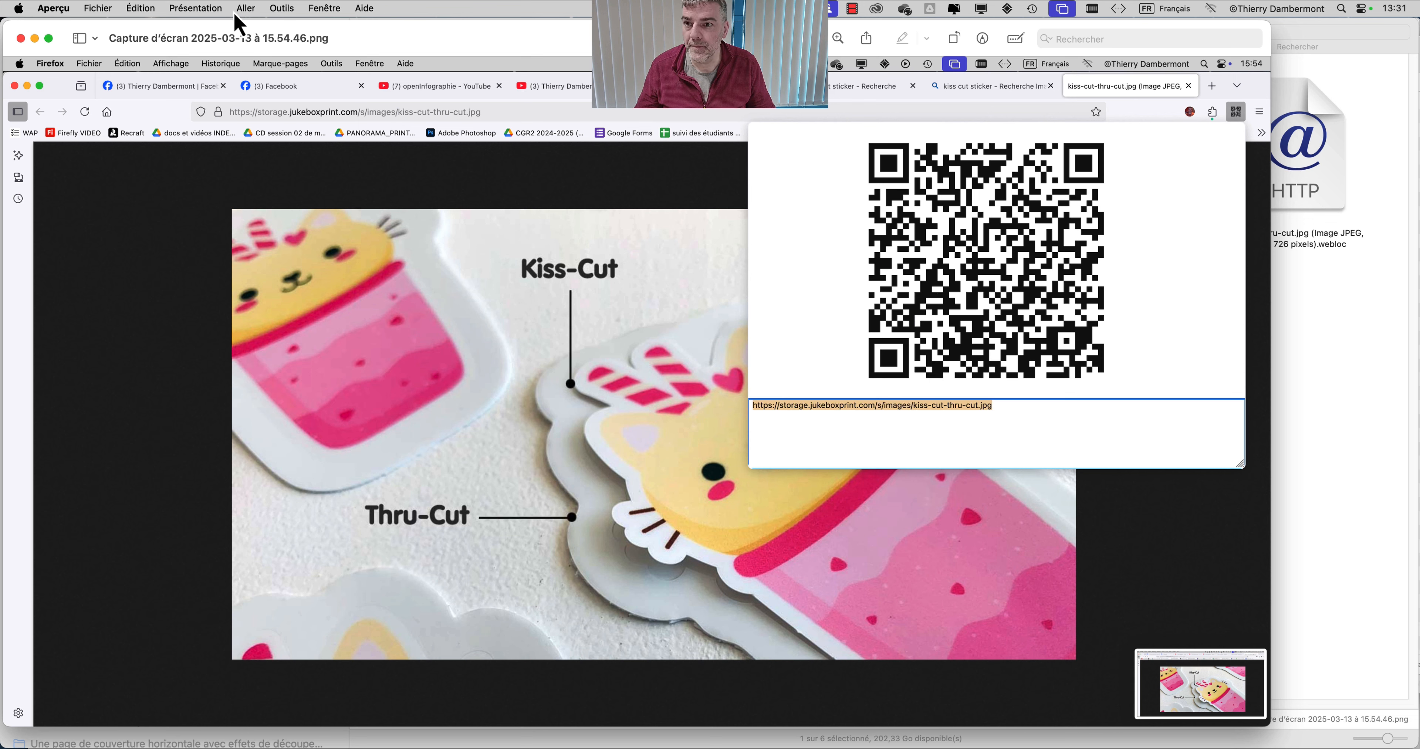
left_click(217, 7)
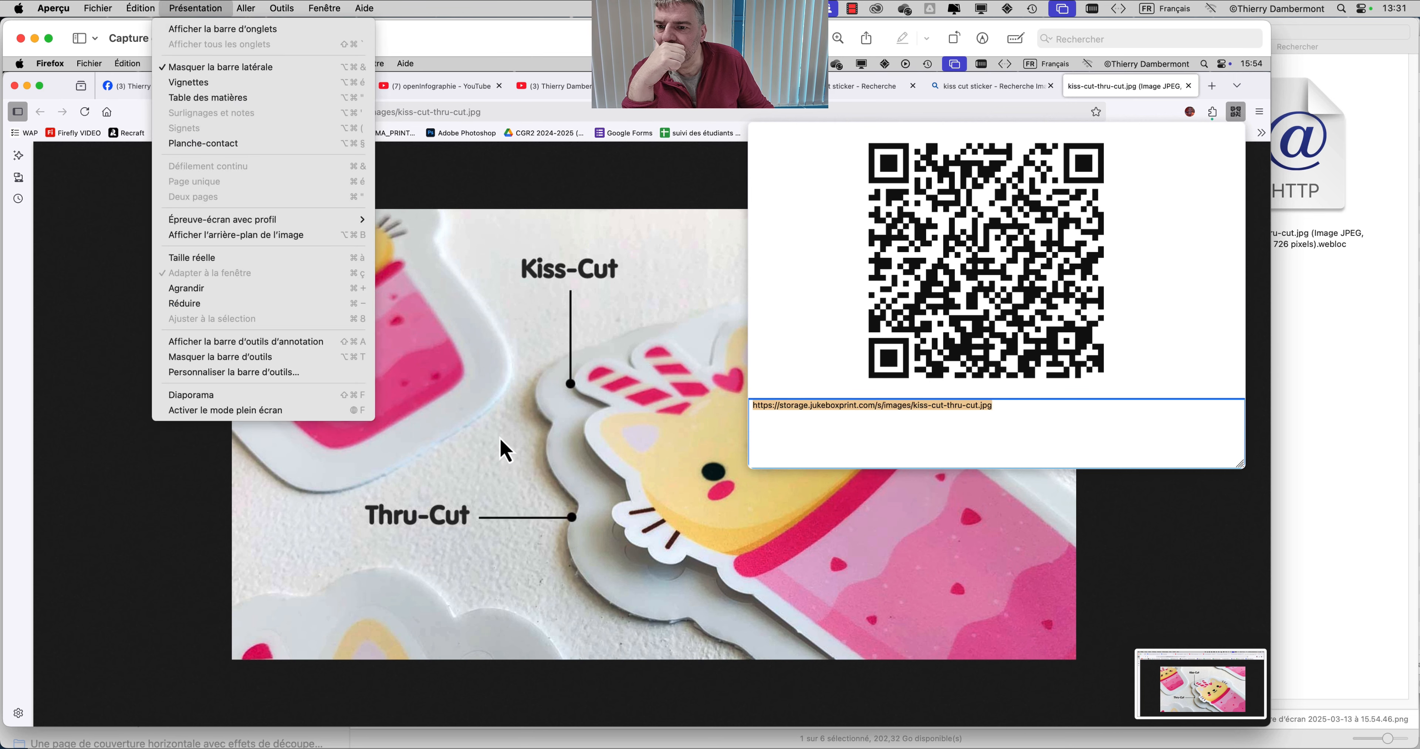
left_click(499, 251)
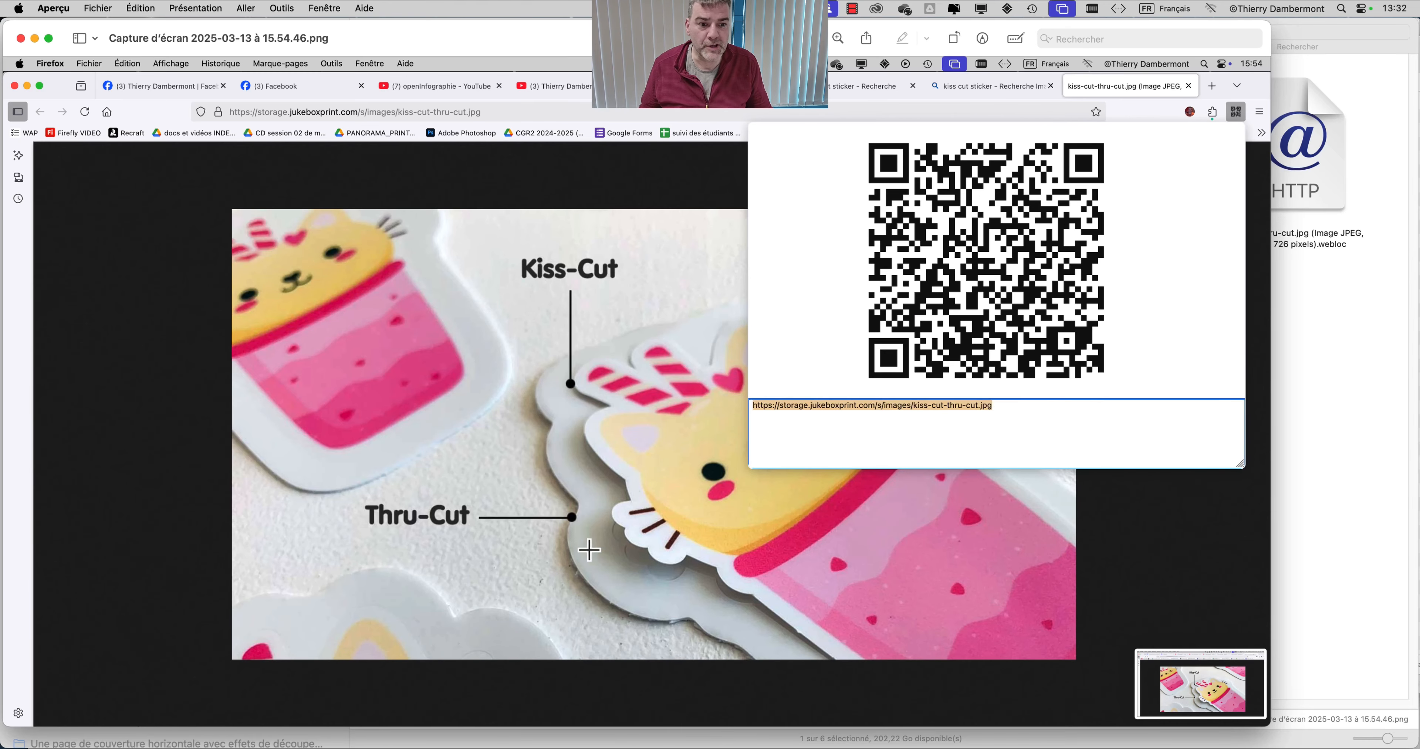
left_click(20, 39)
left_click(676, 339)
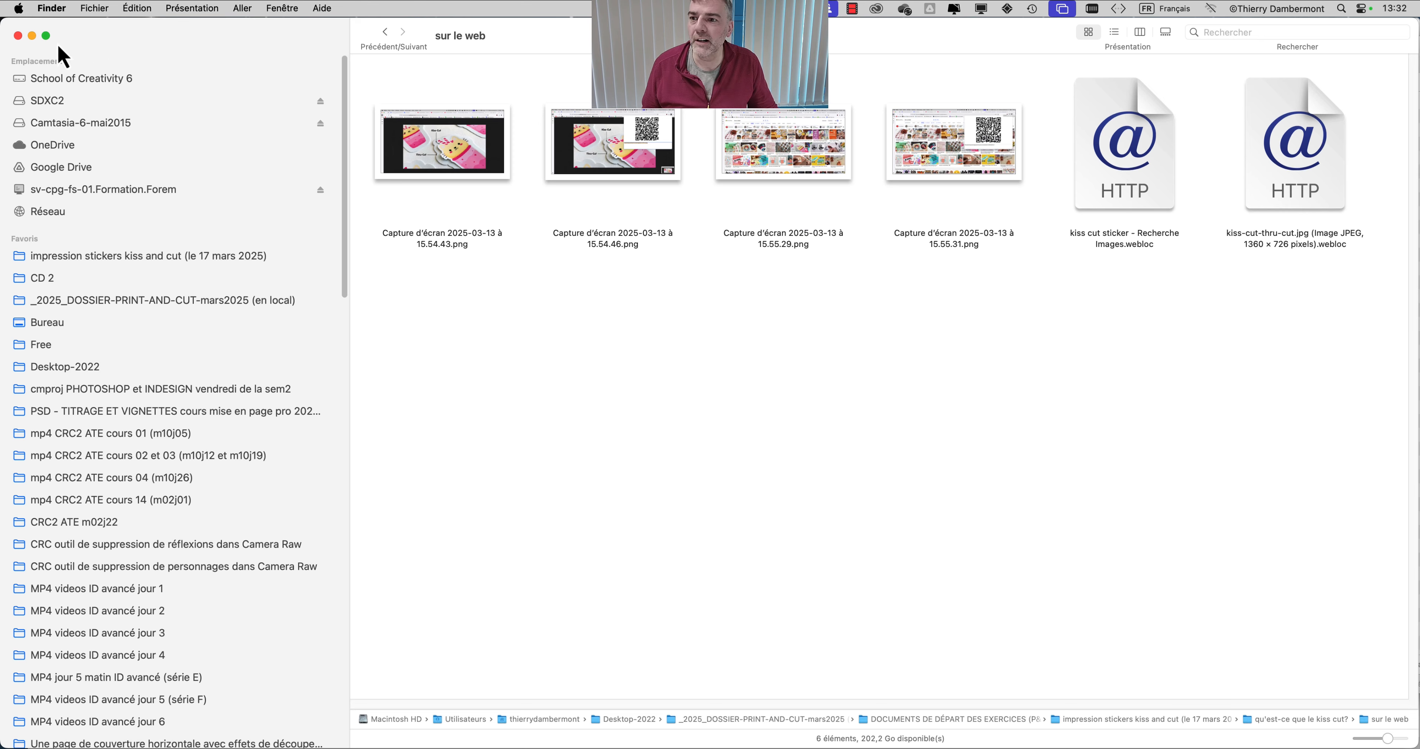
Minimise the Finder window to return to Illustrator, and toggle the kisscut layer's visibility to examine its cutting line.
left_click(32, 36)
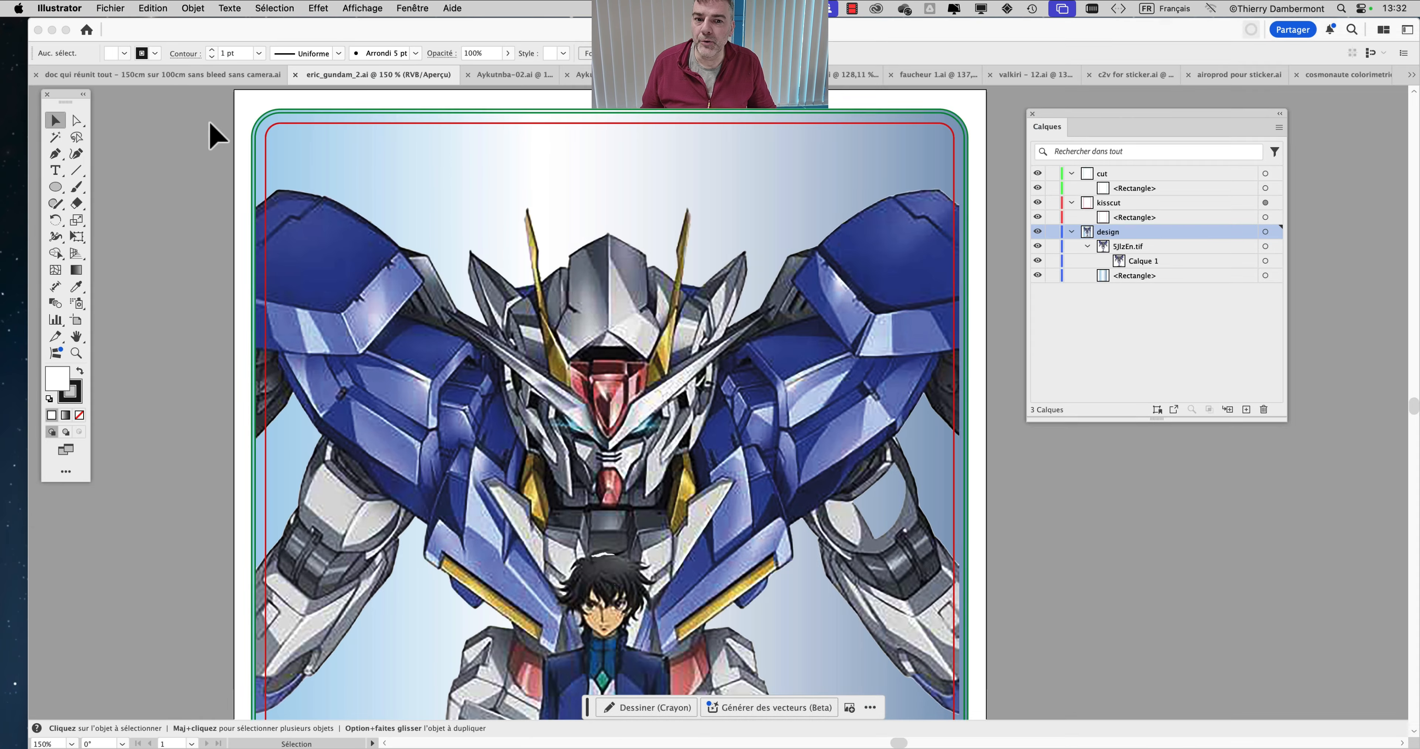
left_click(1039, 204)
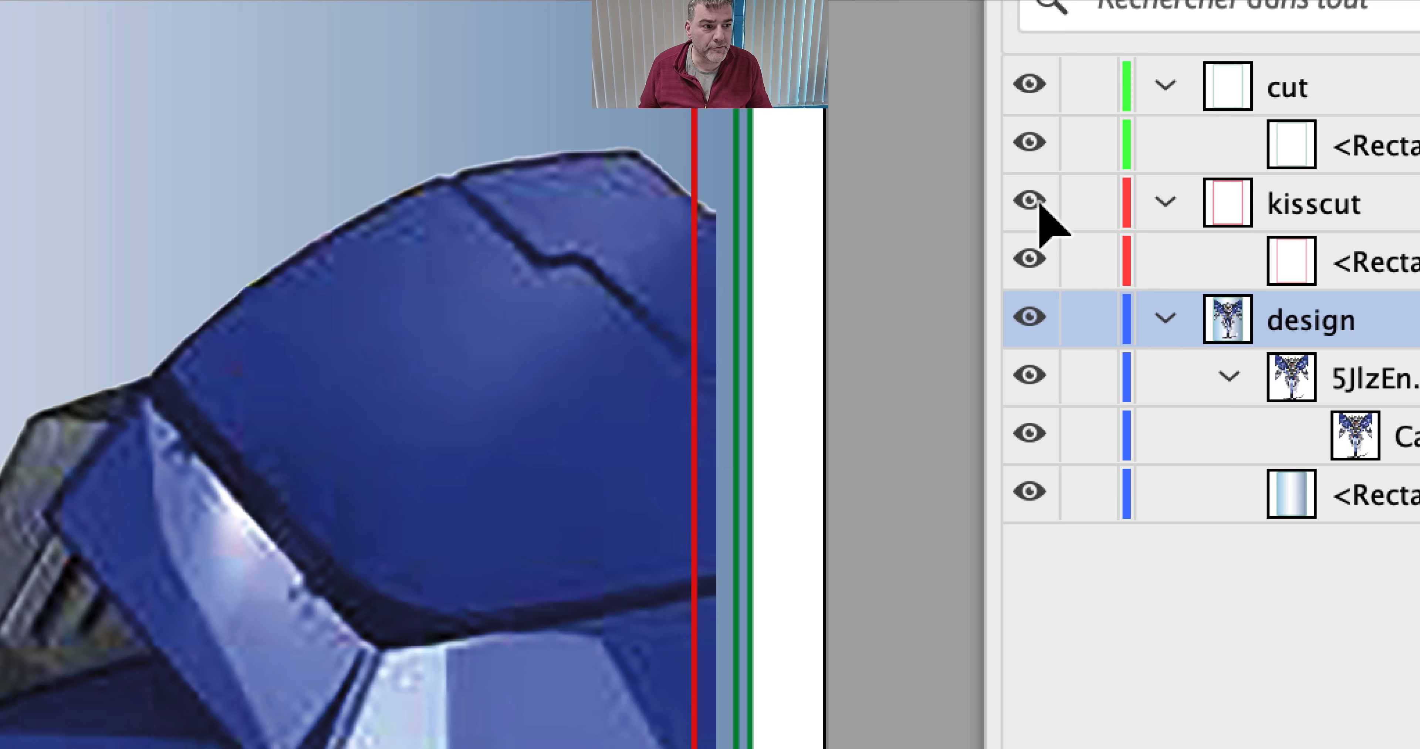
left_click(1039, 202)
left_click(1039, 203)
left_click(1039, 202)
left_click(1039, 203)
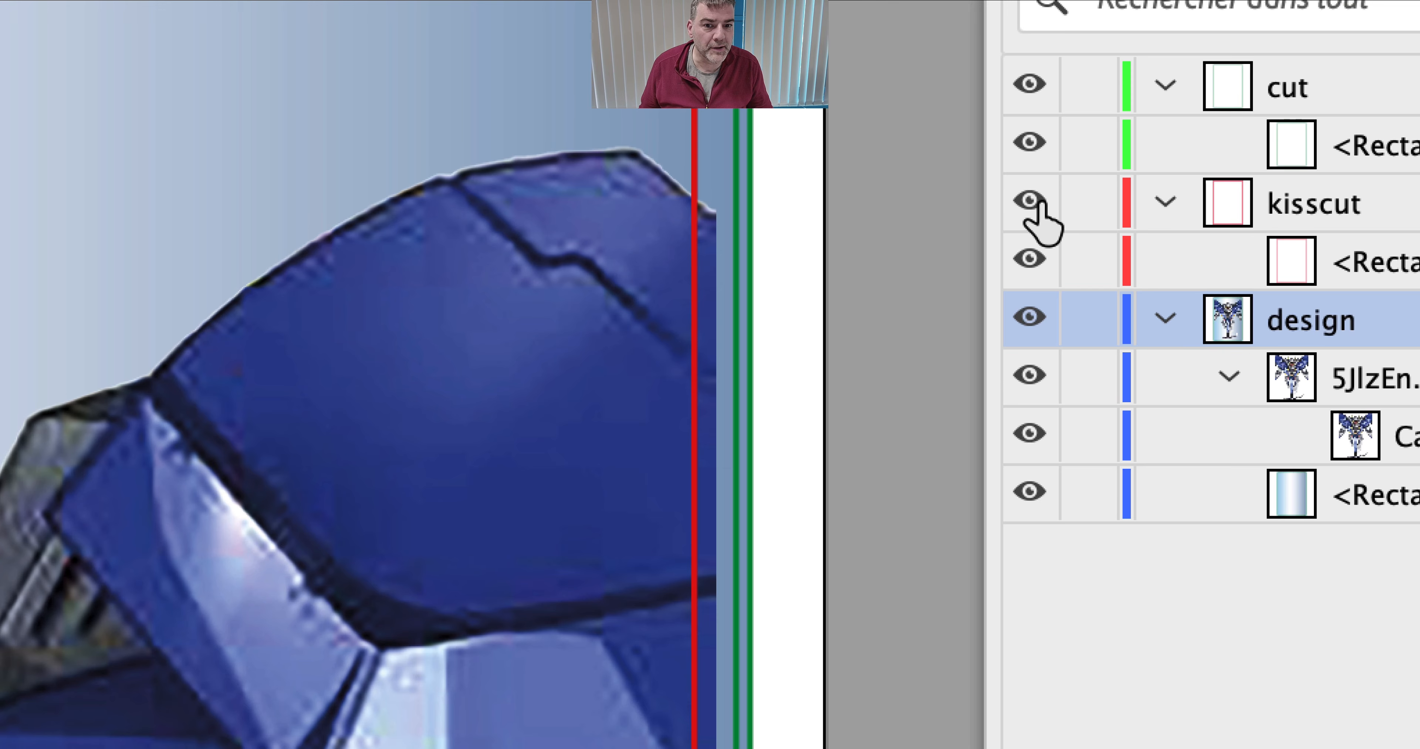
left_click(1038, 203)
left_click(1038, 203)
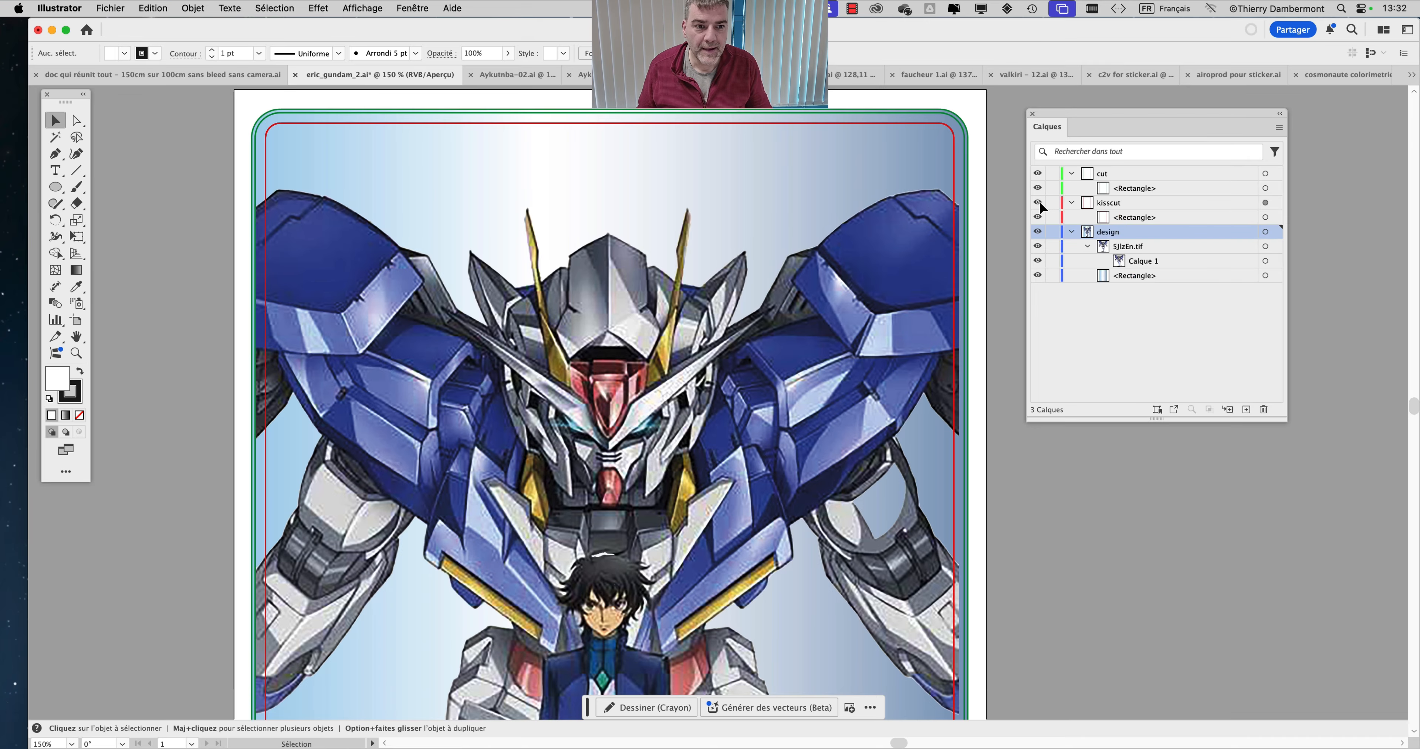
left_click(1038, 203)
left_click(1039, 203)
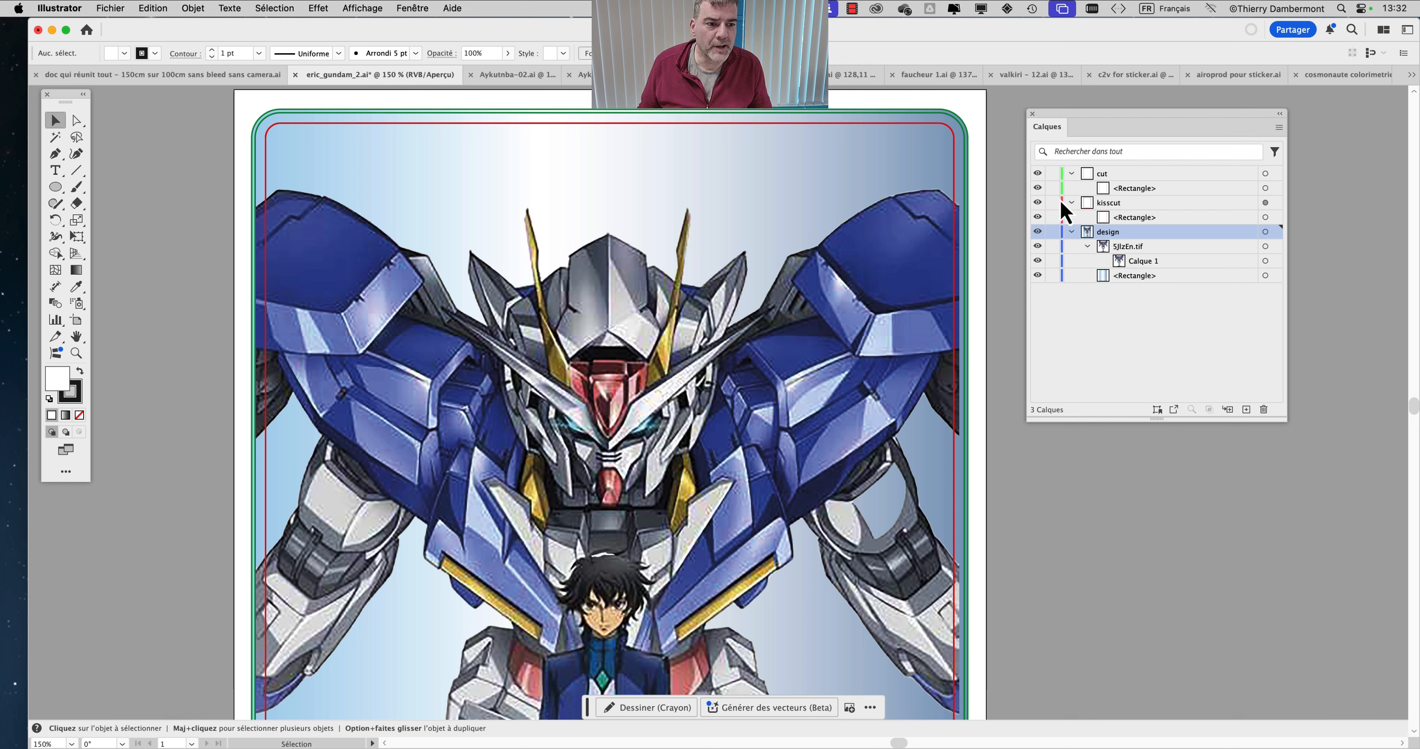
Hide and show the cut layer to examine the sticker's outer cutting line.
left_click(1037, 173)
left_click(1037, 174)
left_click(1037, 173)
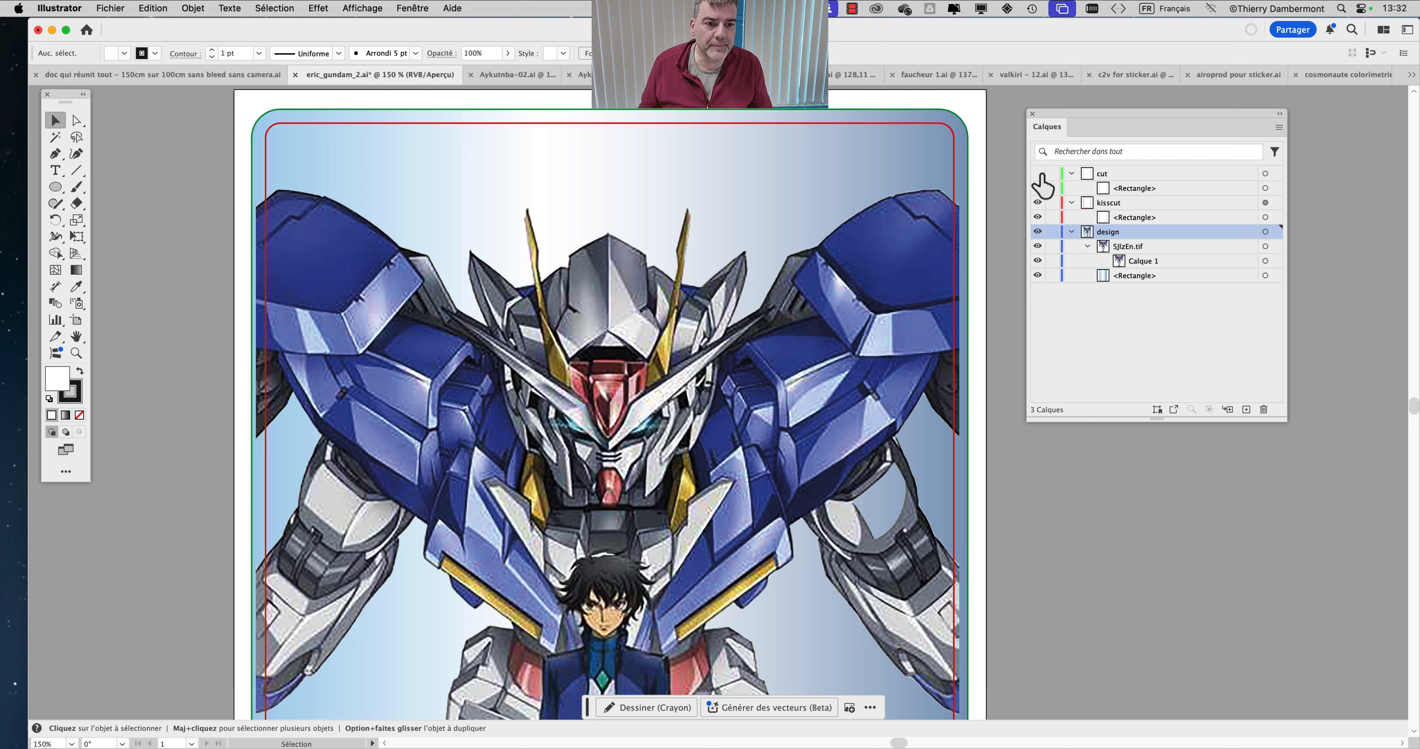
left_click(1037, 174)
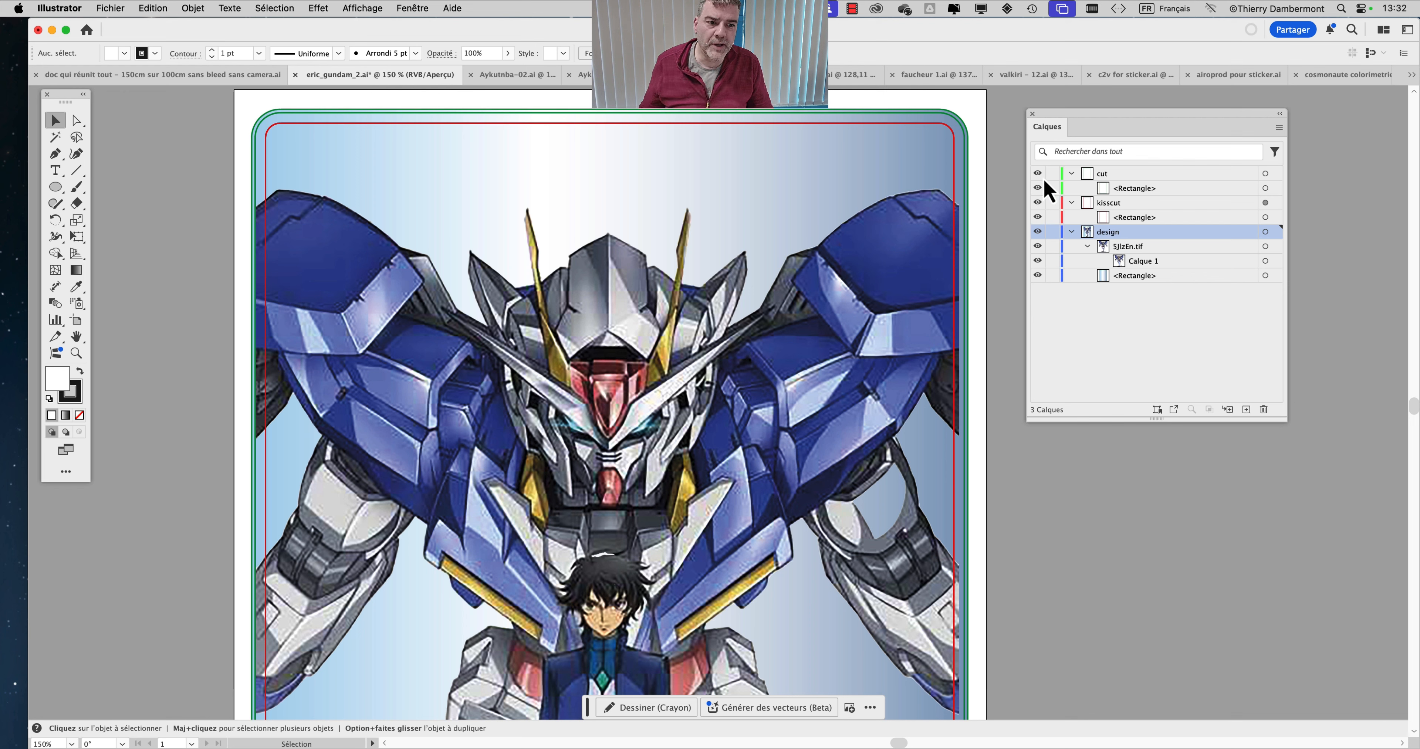
Collapse the cut and kisscut layers, and toggle the visibility of the design layer's background rectangle.
left_click(1071, 174)
left_click(1071, 188)
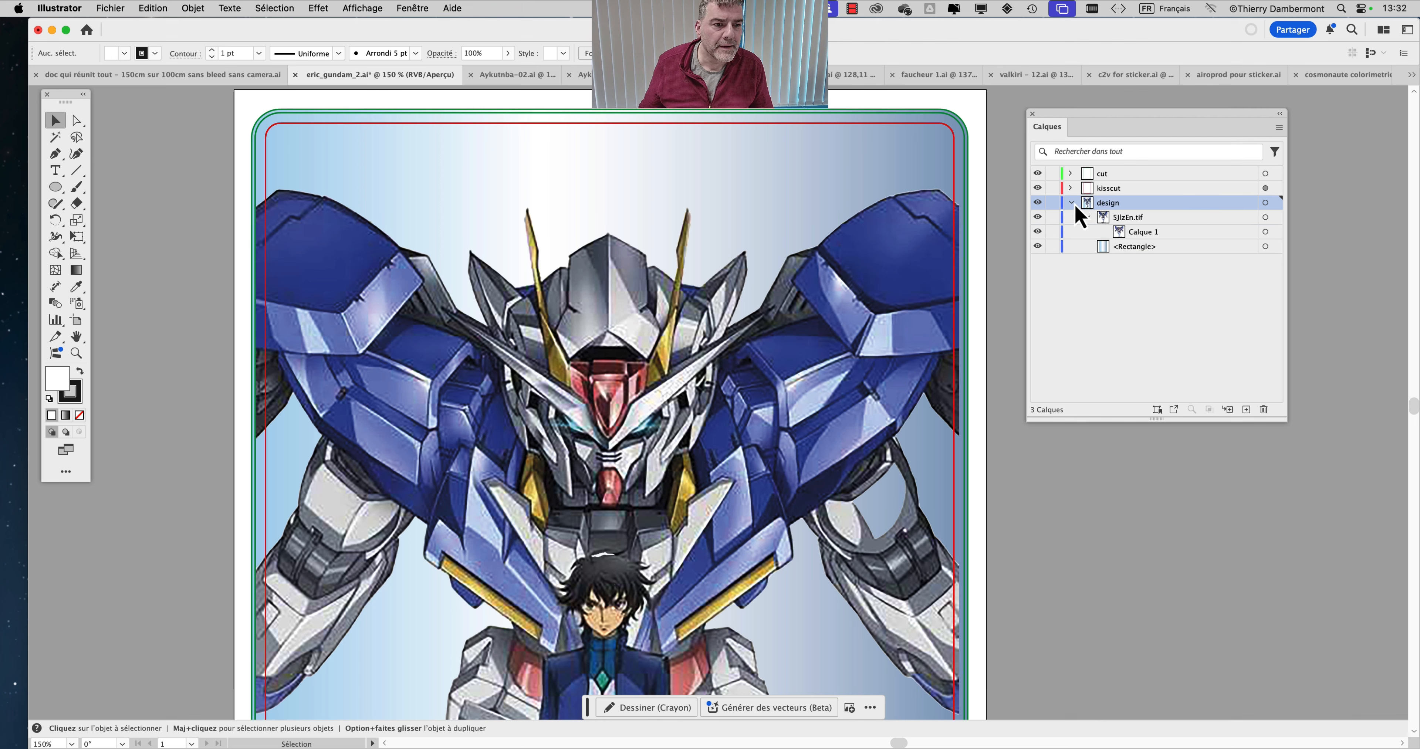
left_click(1071, 202)
left_click(1071, 202)
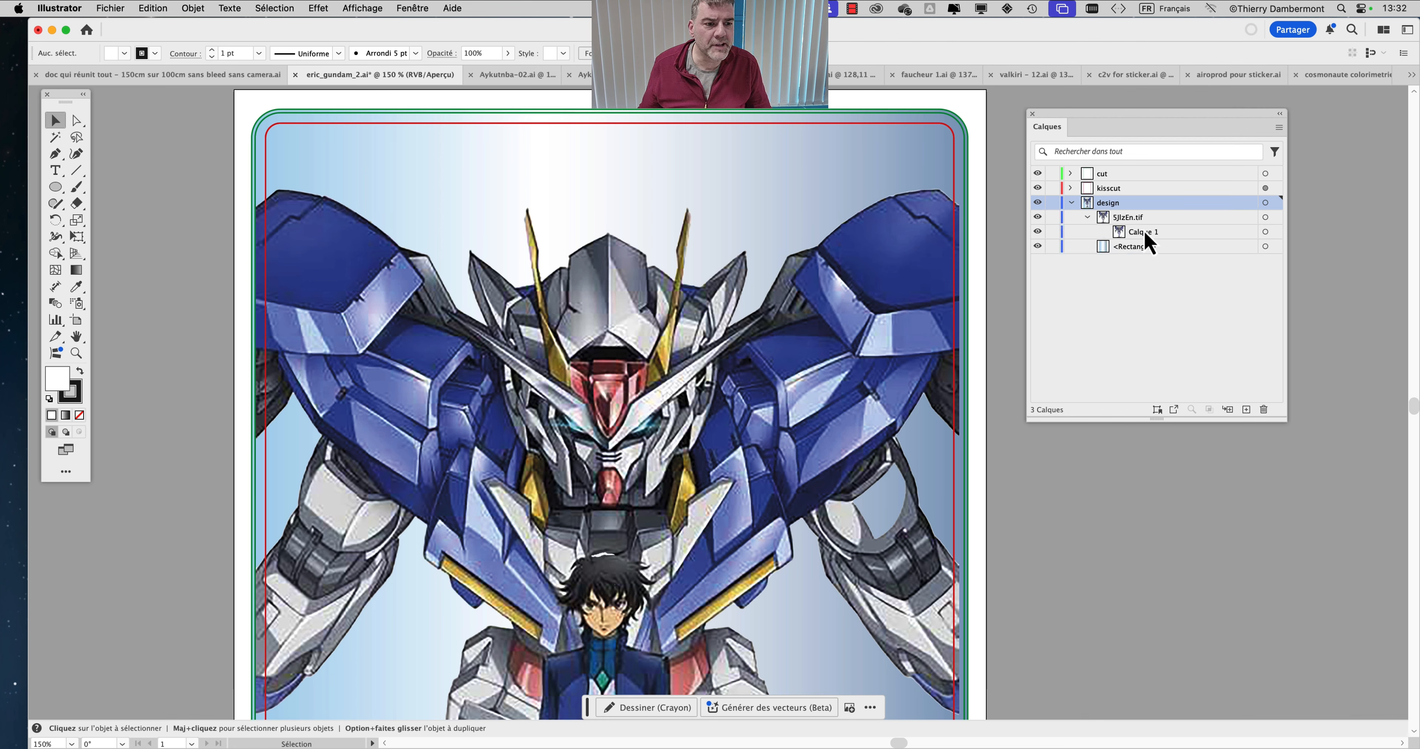
left_click(1037, 246)
left_click(1037, 247)
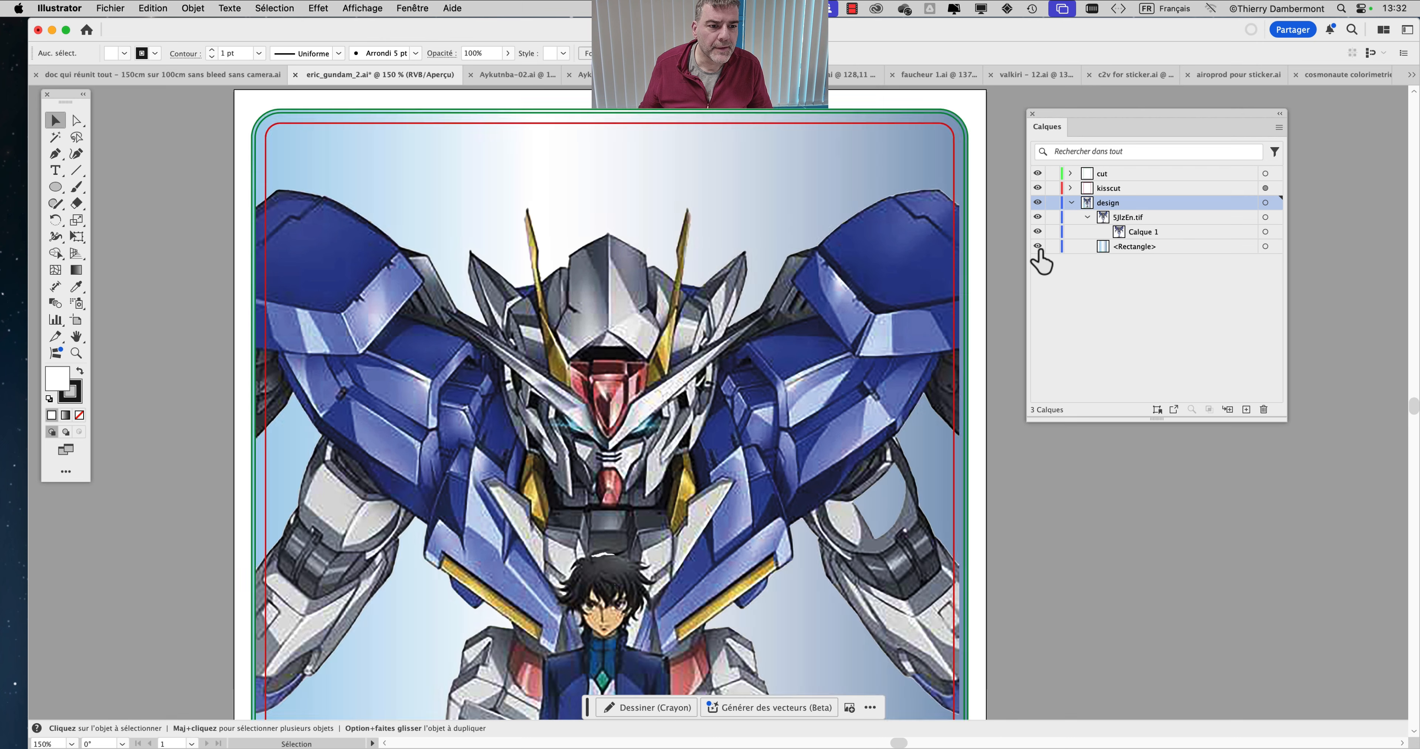
Examine how the design layer's background rectangle reaches past the cut lines at the rounded corner by repeatedly hiding and showing it.
left_click(1038, 247)
left_click(1038, 247)
left_click(1116, 249)
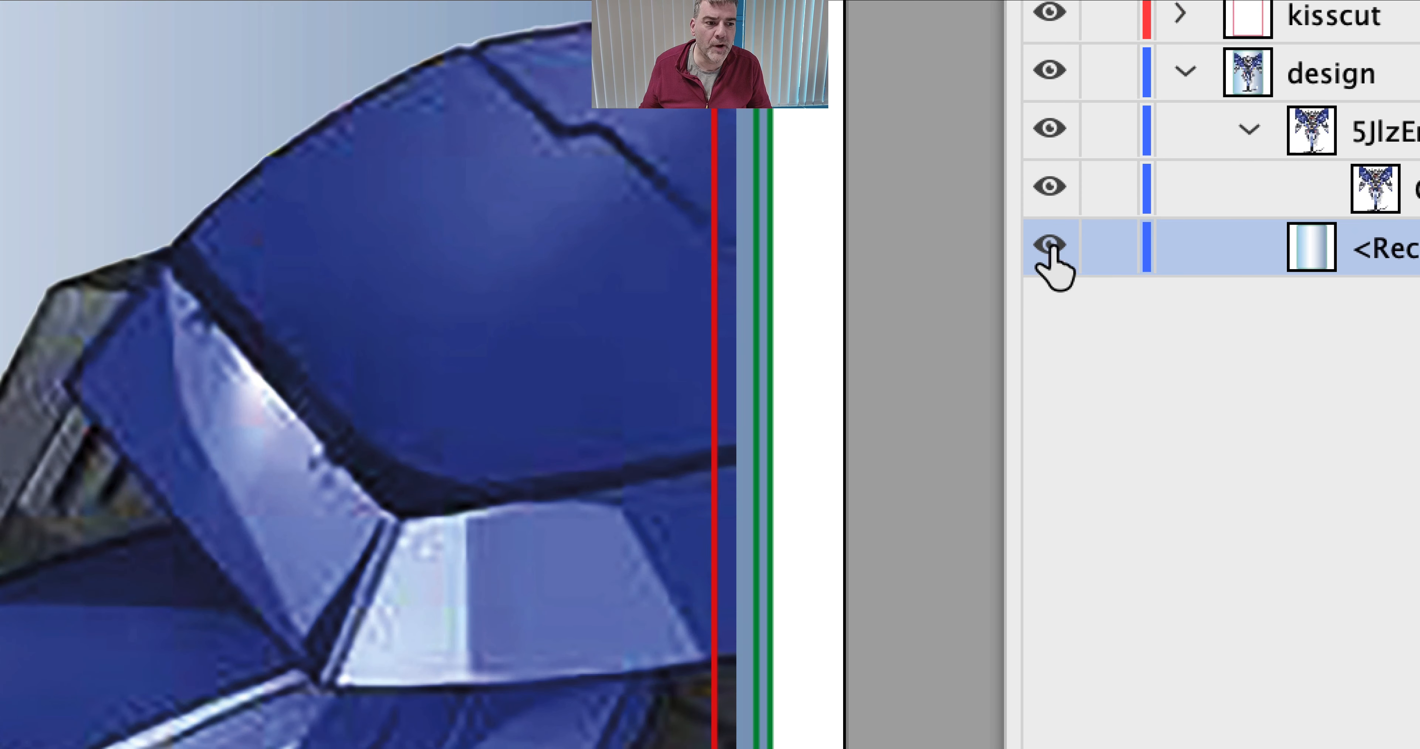
left_click(1051, 248)
left_click(1051, 248)
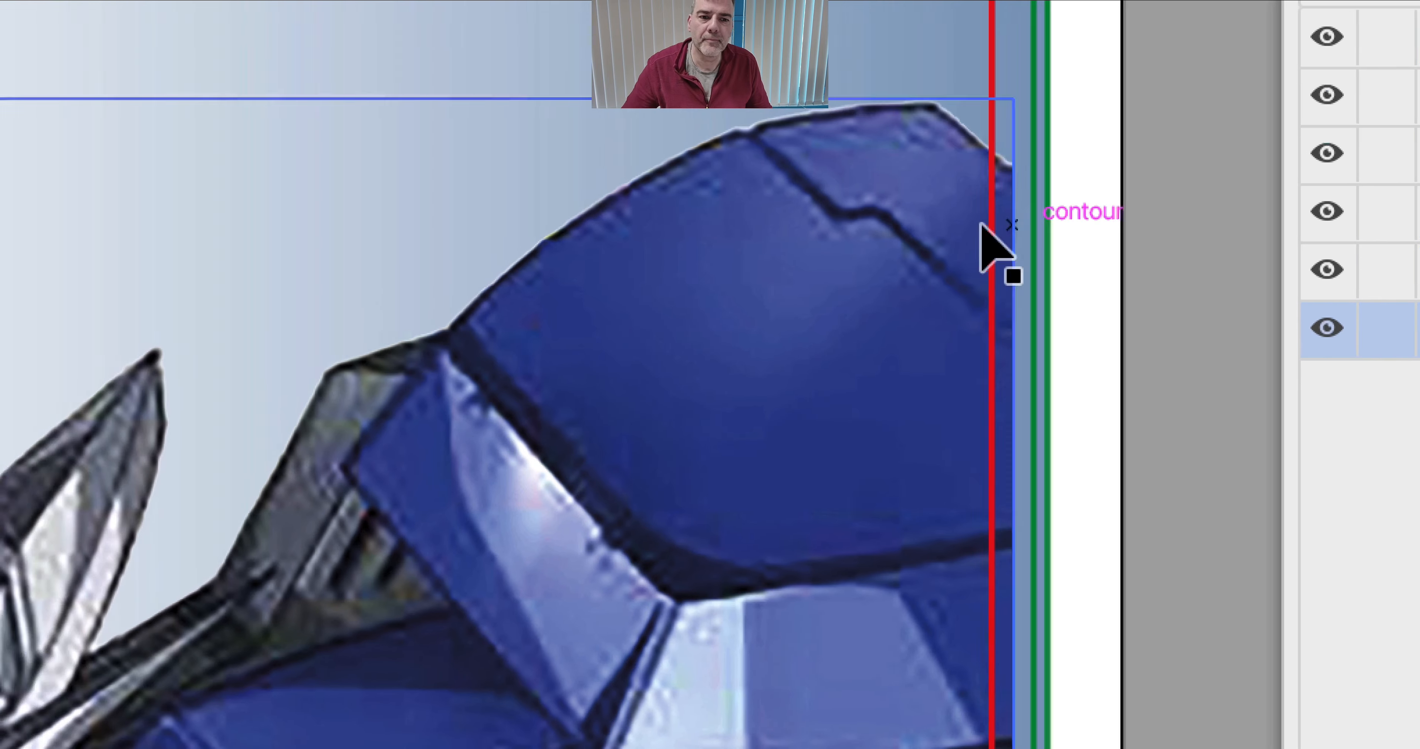
left_click_drag(1073, 264, 1024, 367)
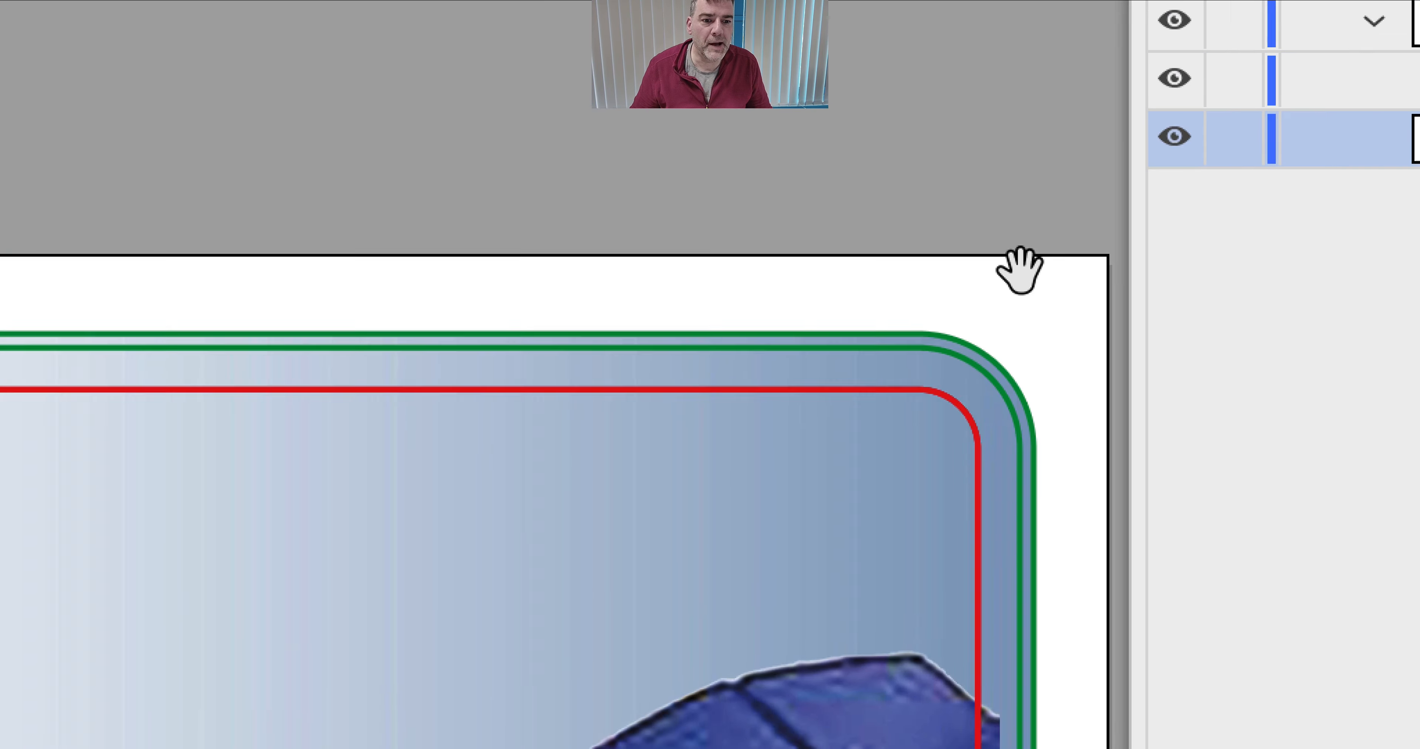
left_click_drag(748, 266, 743, 5)
left_click(1054, 248)
left_click(1054, 247)
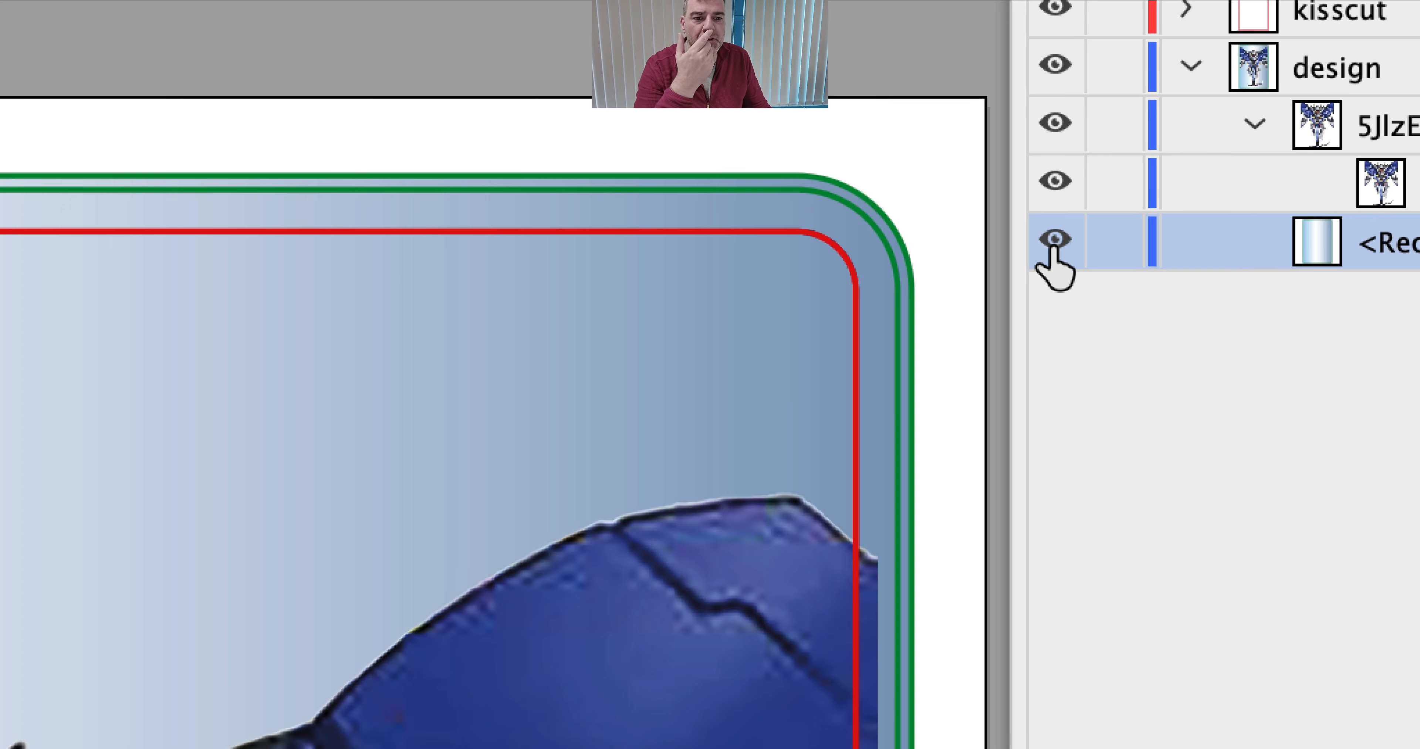
left_click(1053, 248)
left_click(1053, 248)
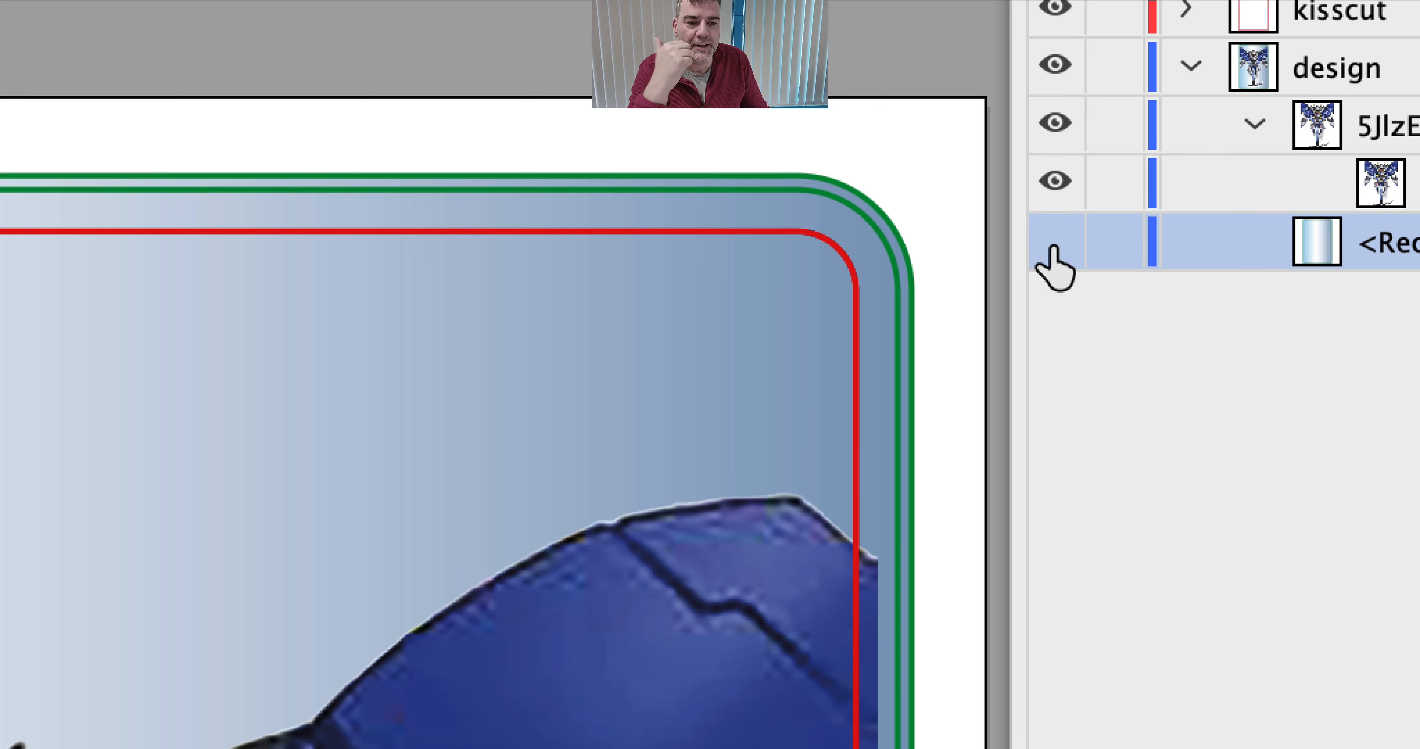
left_click(1054, 248)
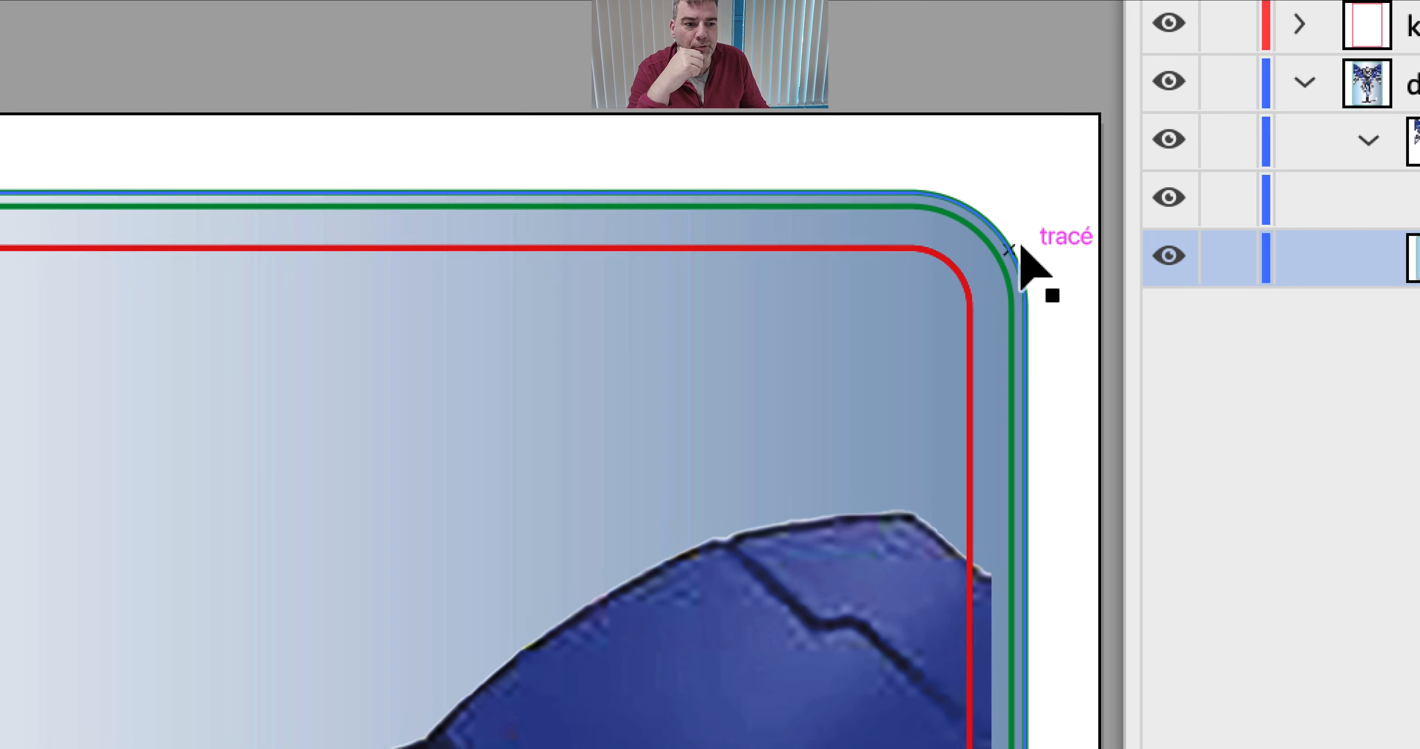
Remove the green stroke from the design layer's background rectangle, deselect it, and save the document.
left_click(1020, 248)
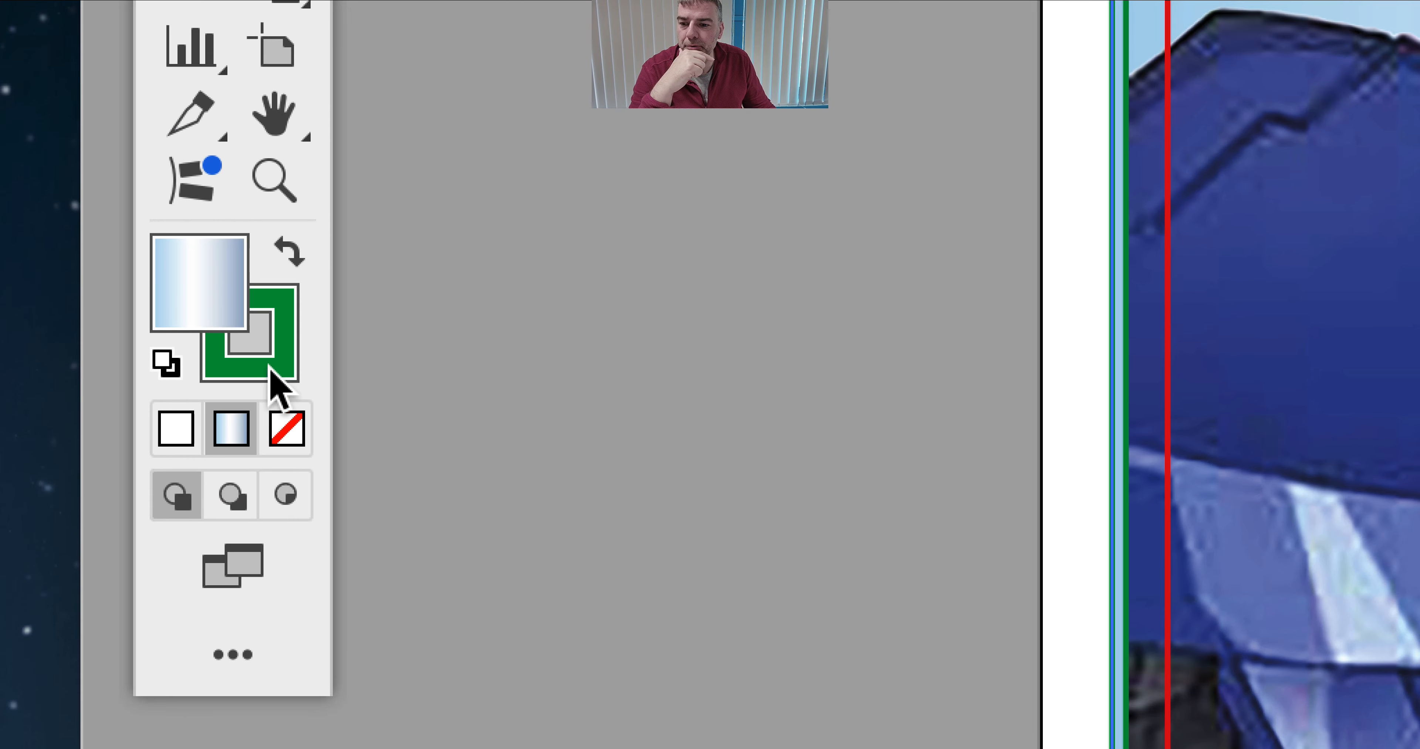
left_click(270, 369)
left_click(287, 431)
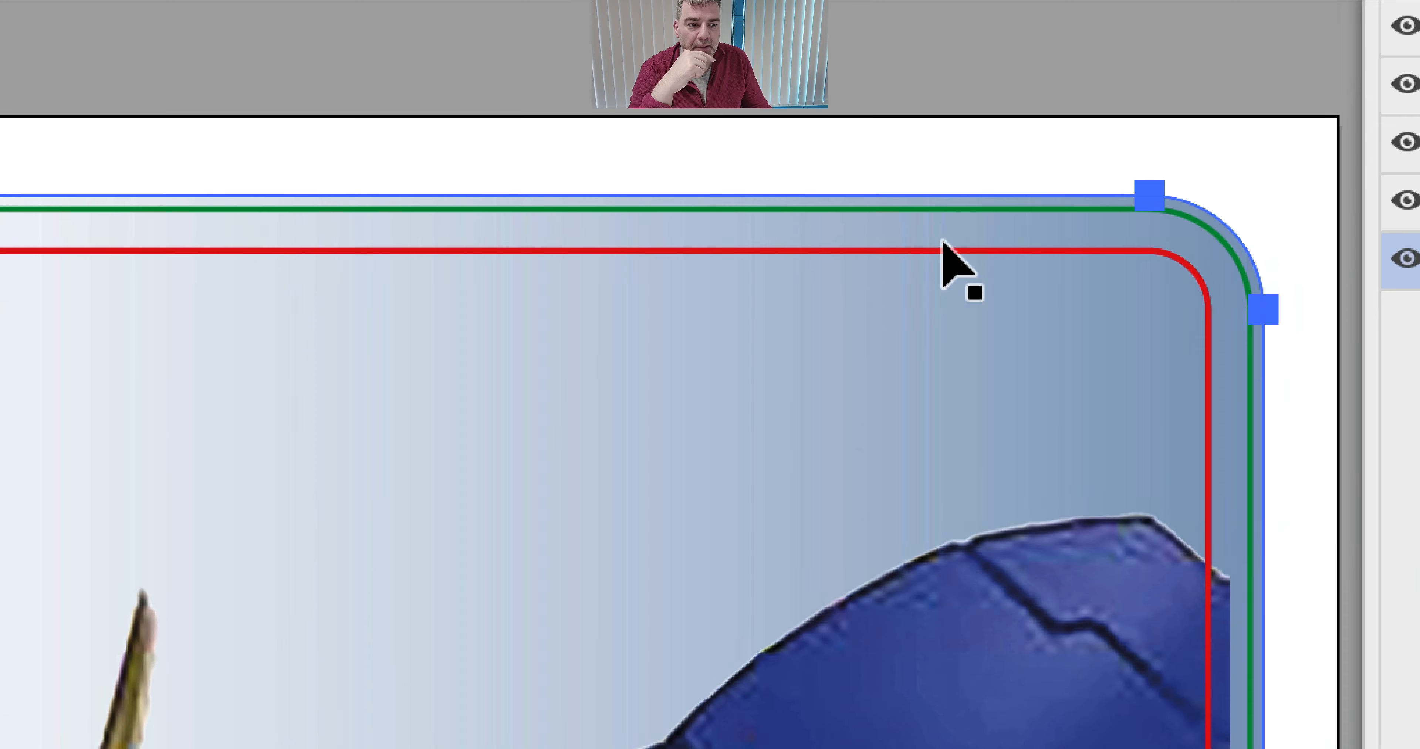
left_click(1295, 272)
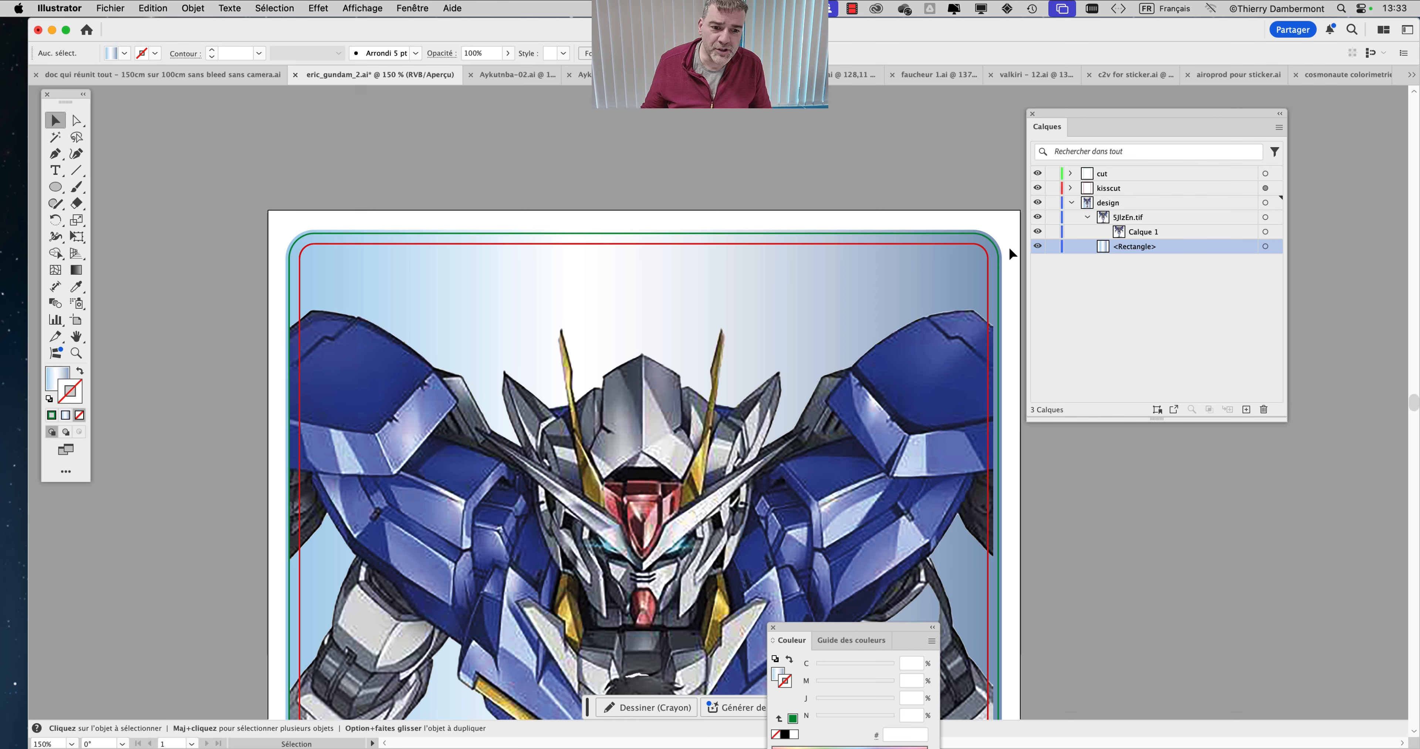
key("super+s")
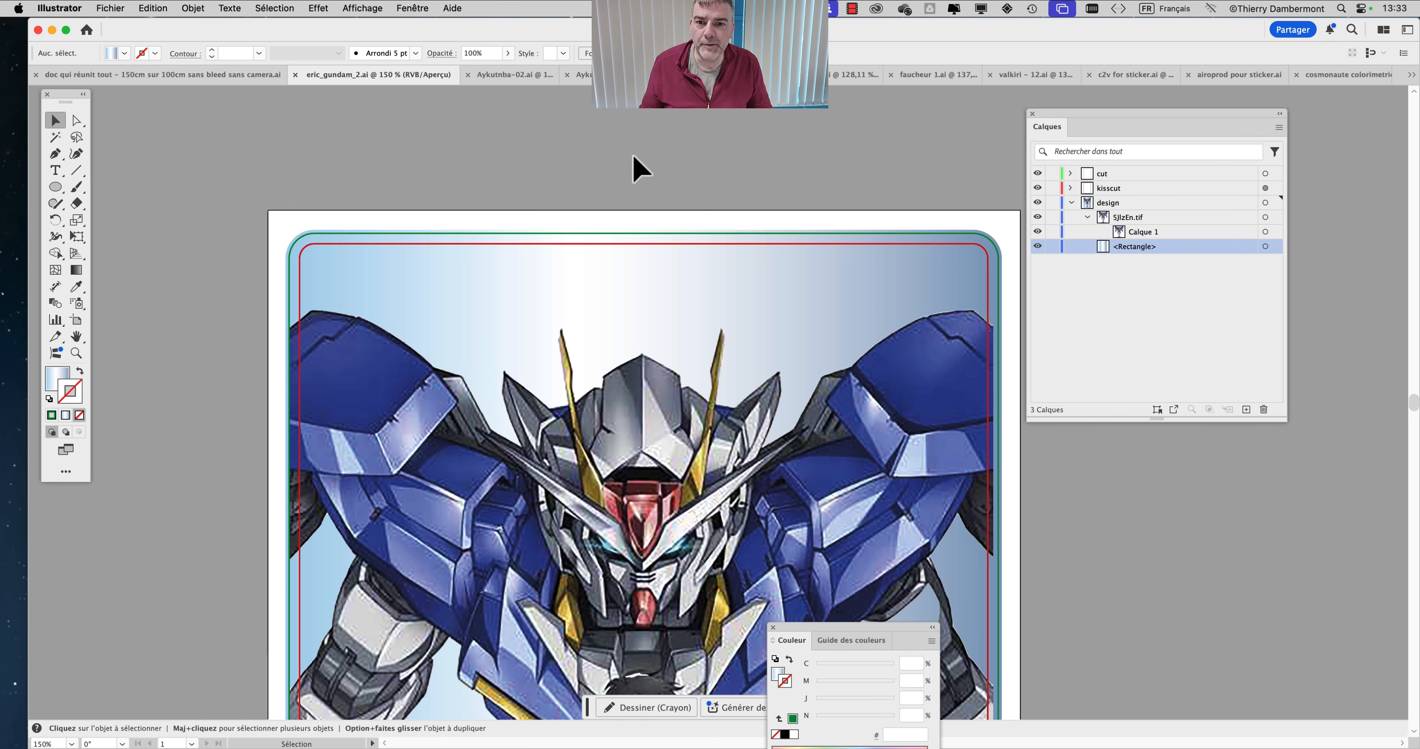
Collapse the design layer, and hide and show layers to compare the cut line with the artwork.
left_click(1071, 202)
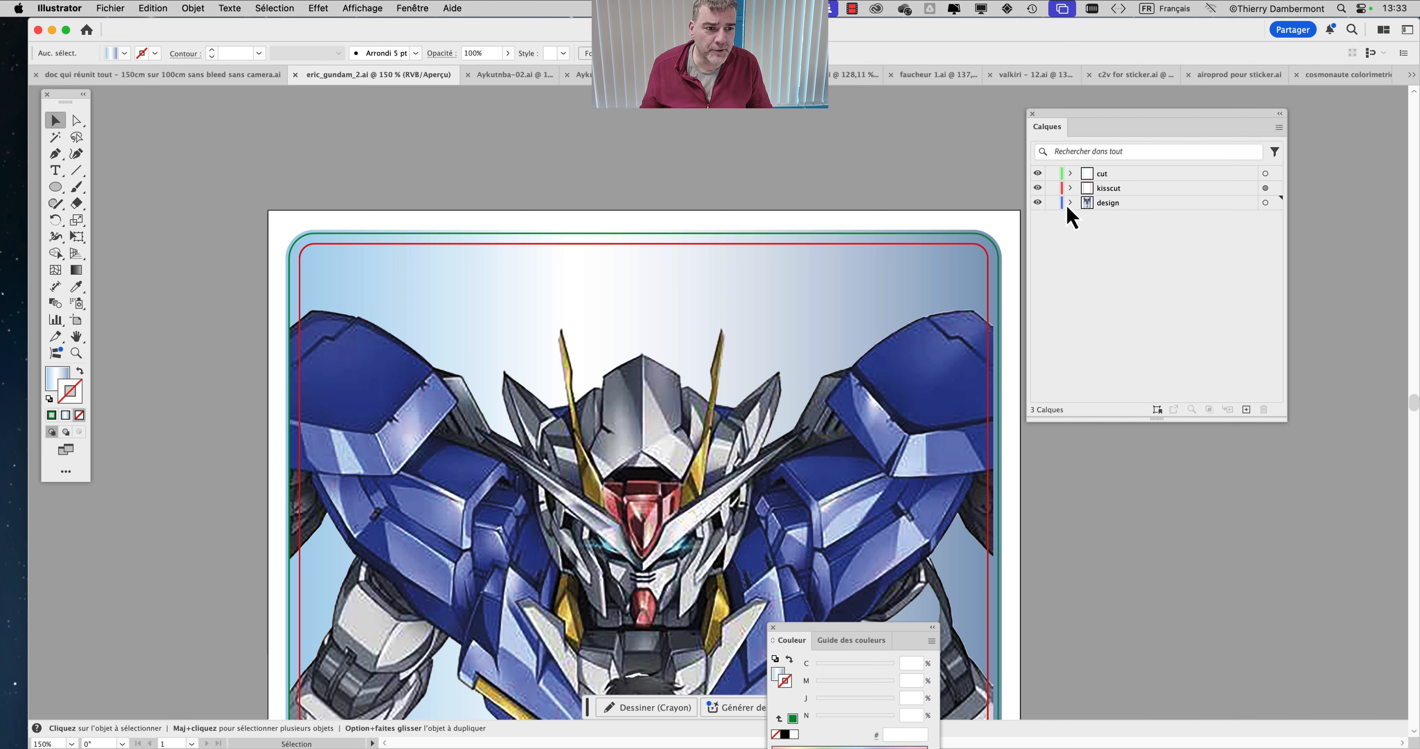
left_click(1037, 202)
left_click(1037, 203)
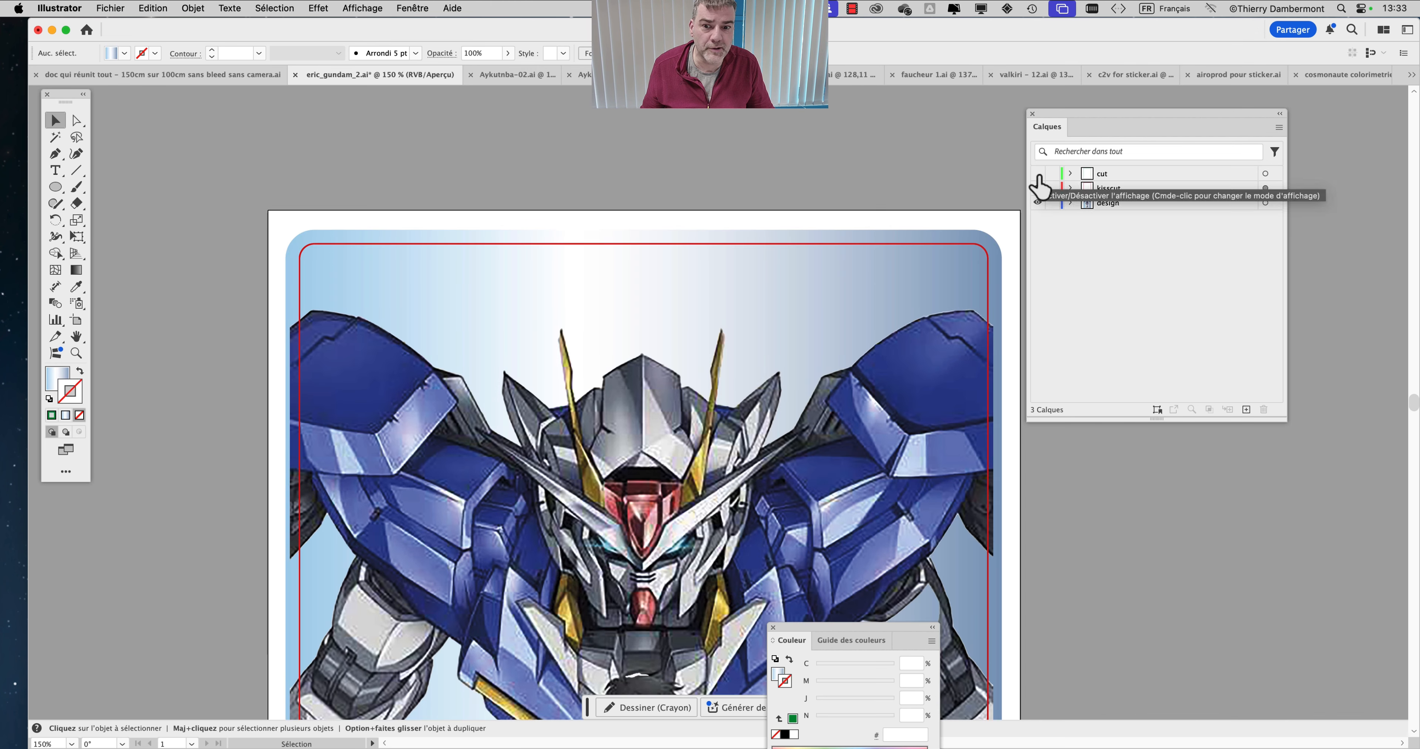
left_click(1039, 175)
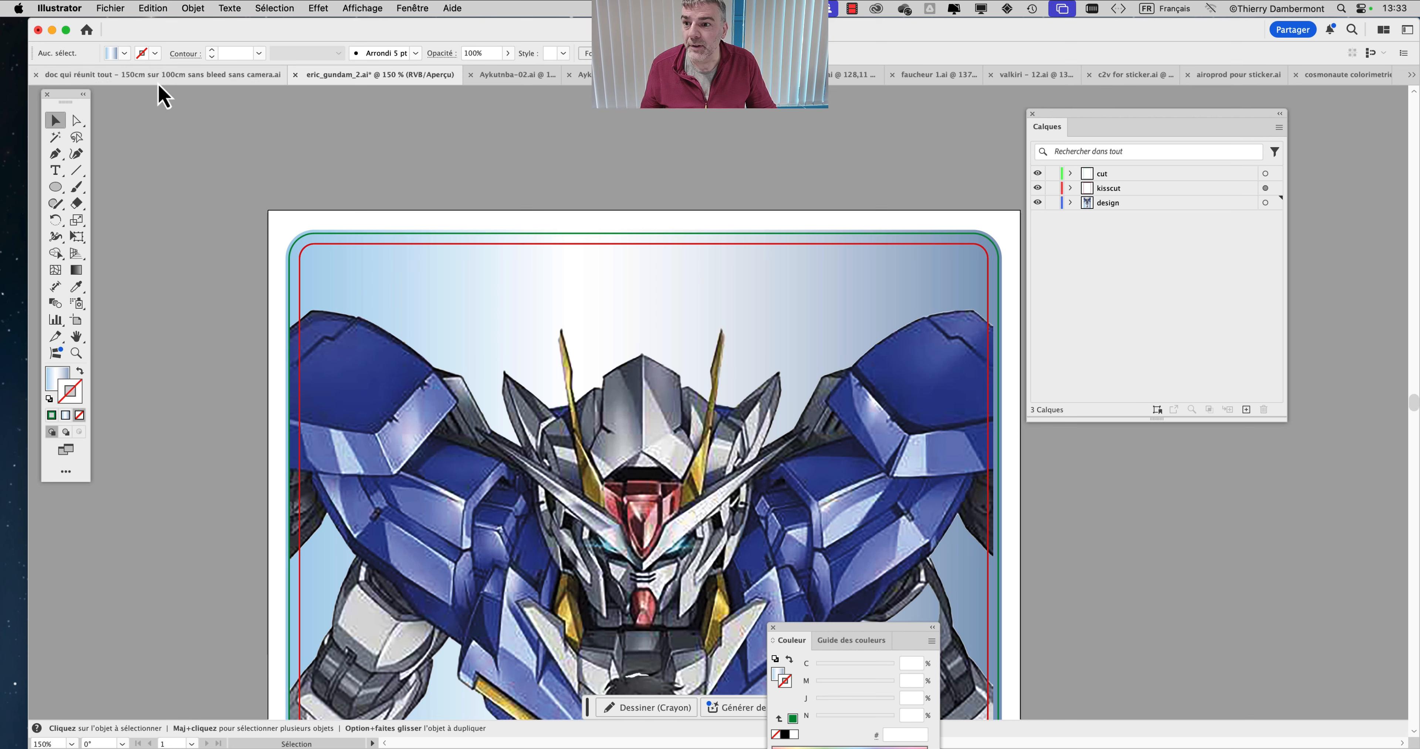
Switch to the Aykutnba-02.ai document and detach the Guide des couleurs panel, placing it clear of the artwork.
left_click(510, 76)
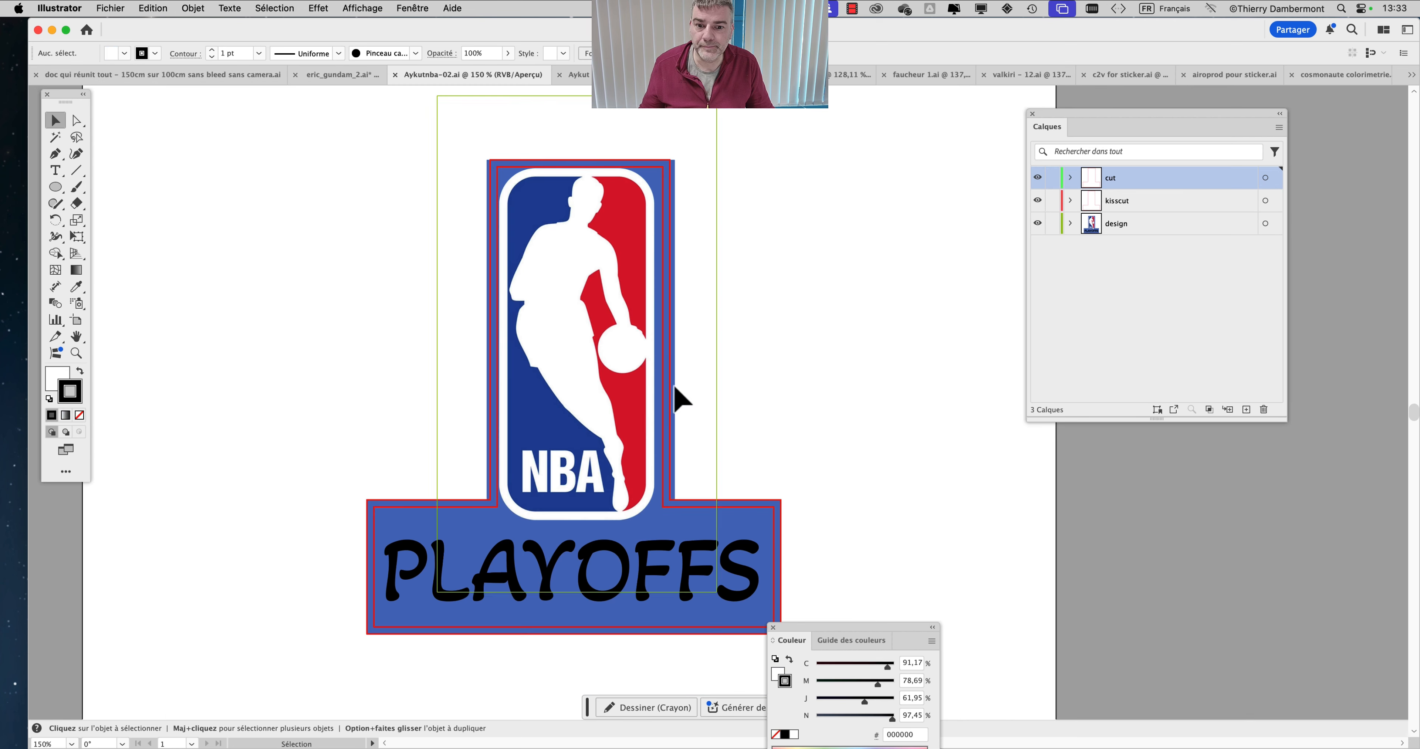
left_click_drag(831, 647, 1100, 615)
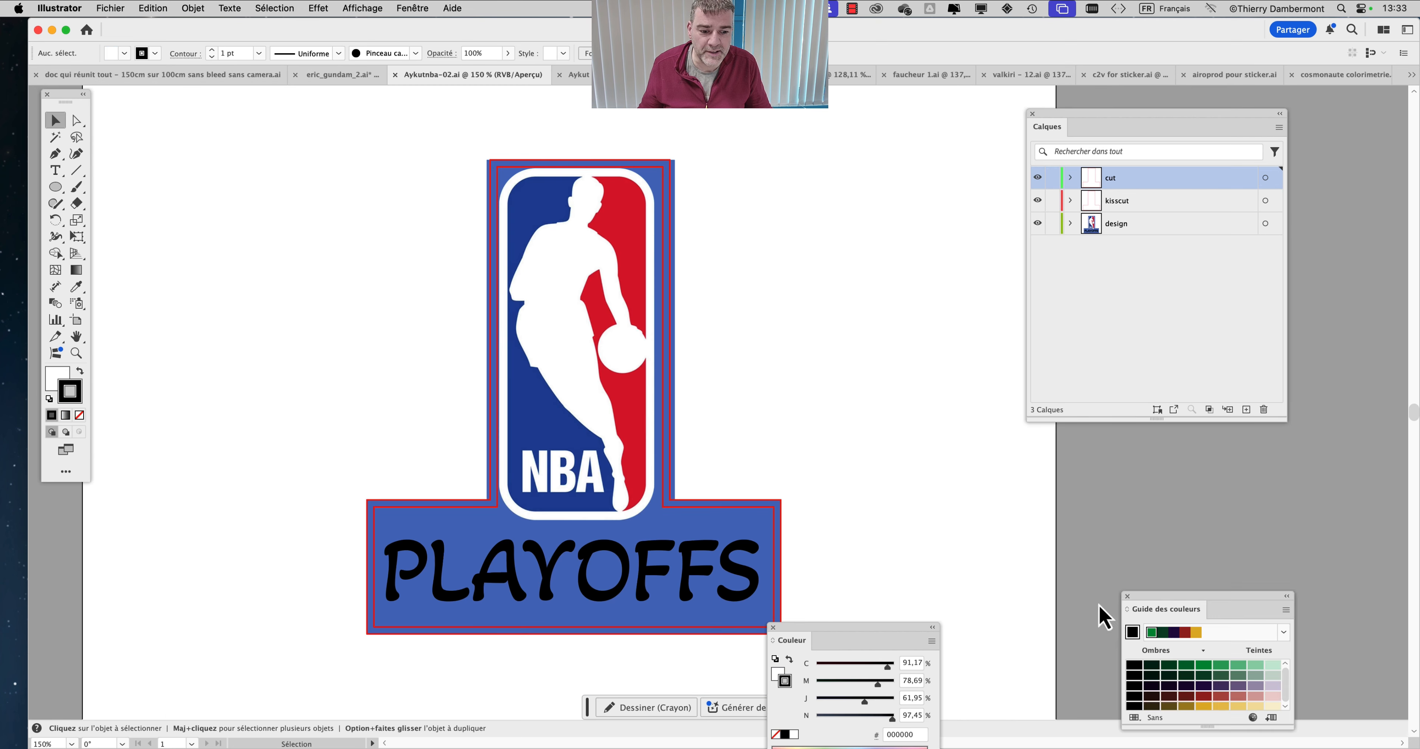
Isolate the design layer of the NBA Playoffs sticker and redisplay the kisscut layer, keeping the cut layer hidden.
scroll(561, 421, "up", 1)
scroll(561, 436, "down", 3)
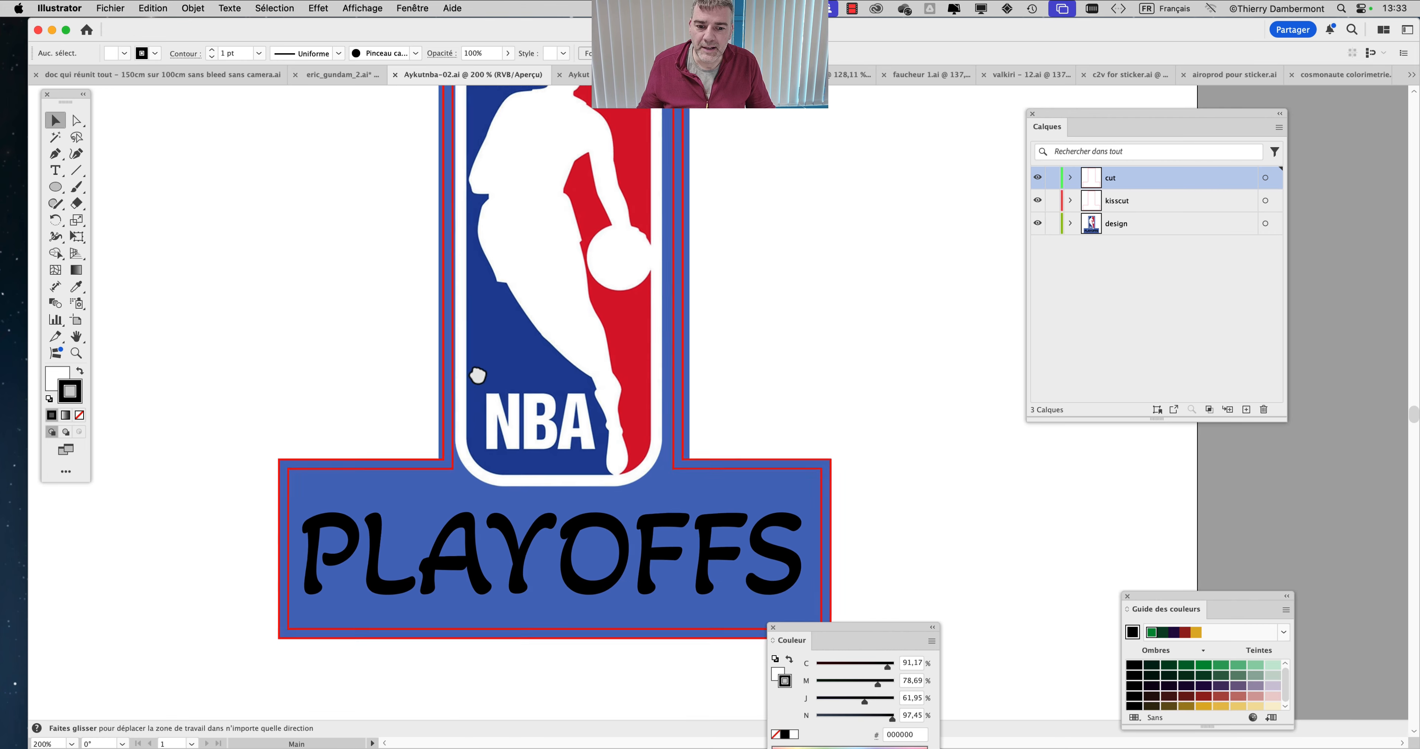
scroll(659, 432, "up", 1)
scroll(665, 432, "down", 2)
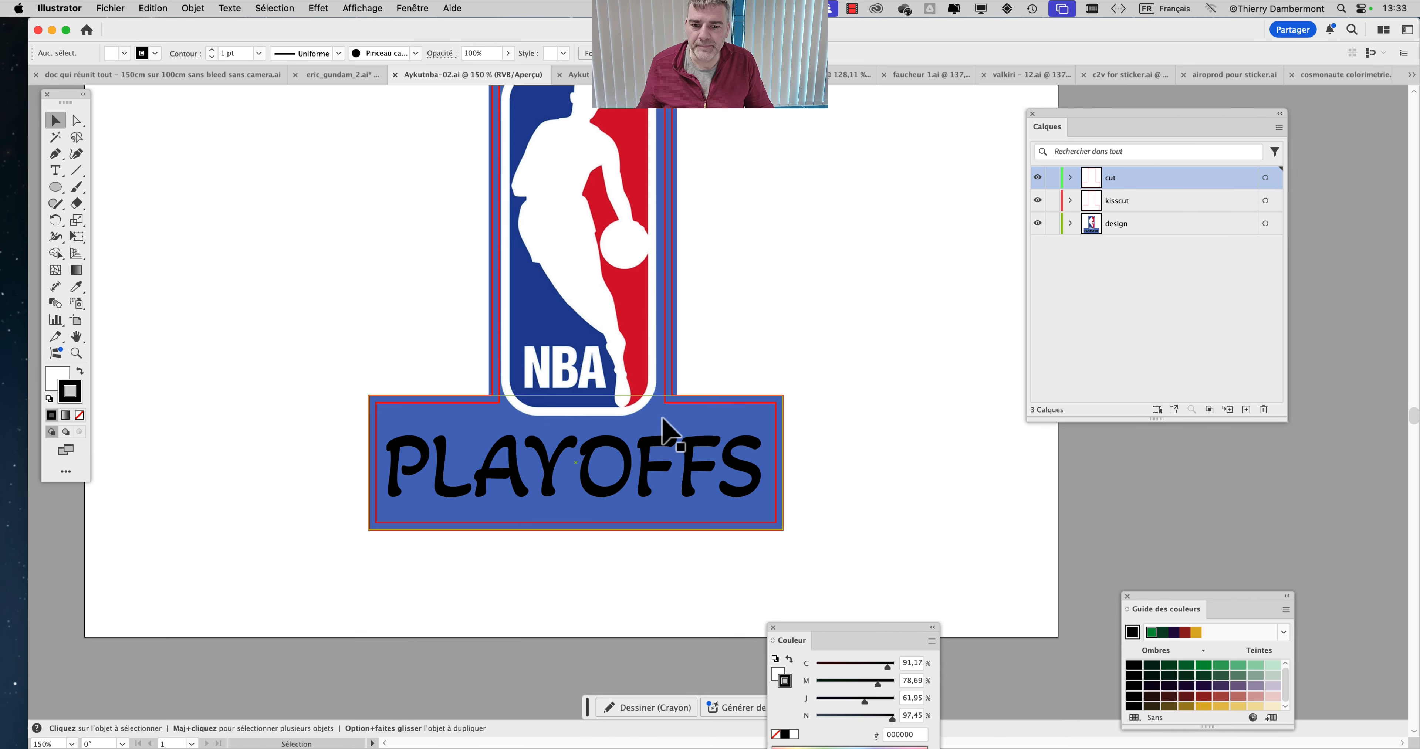
left_click_drag(810, 399, 759, 424)
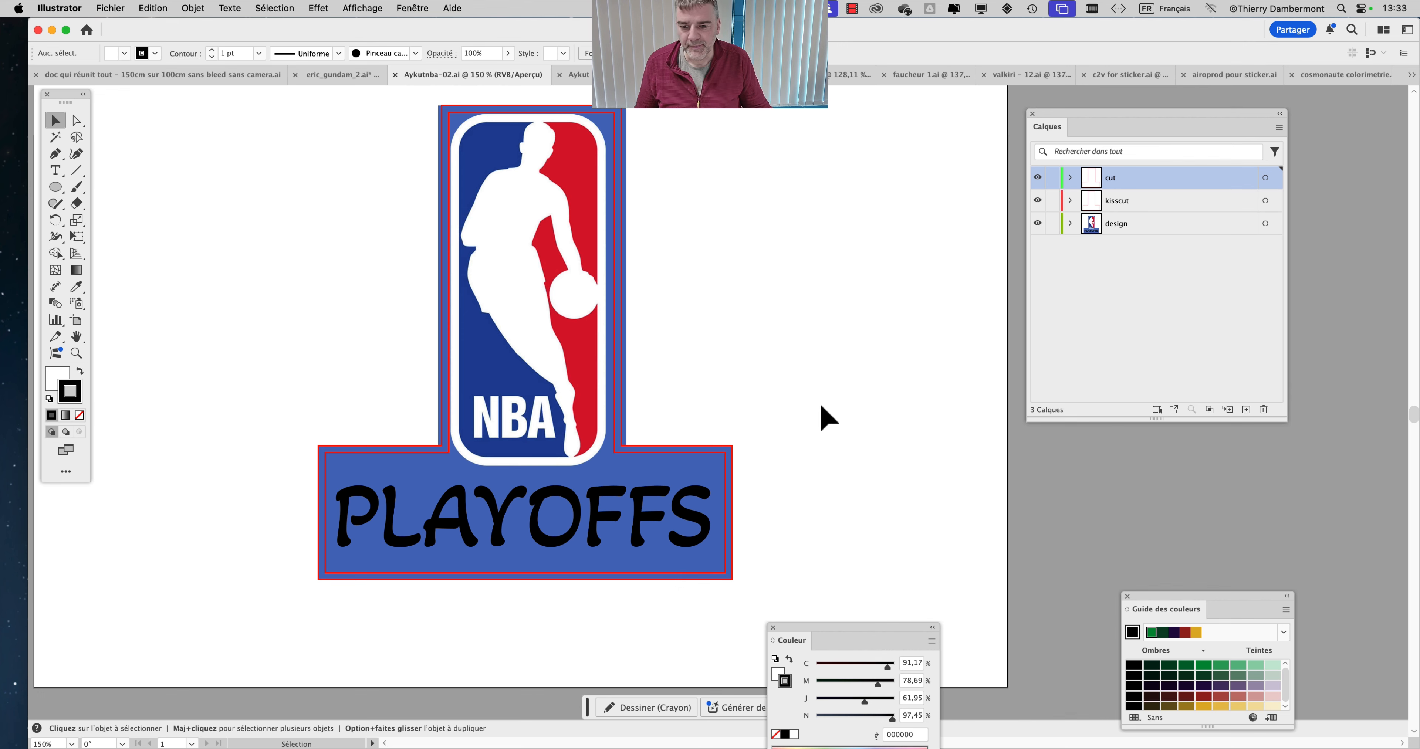
scroll(717, 488, "up", 1)
scroll(718, 478, "up", 1)
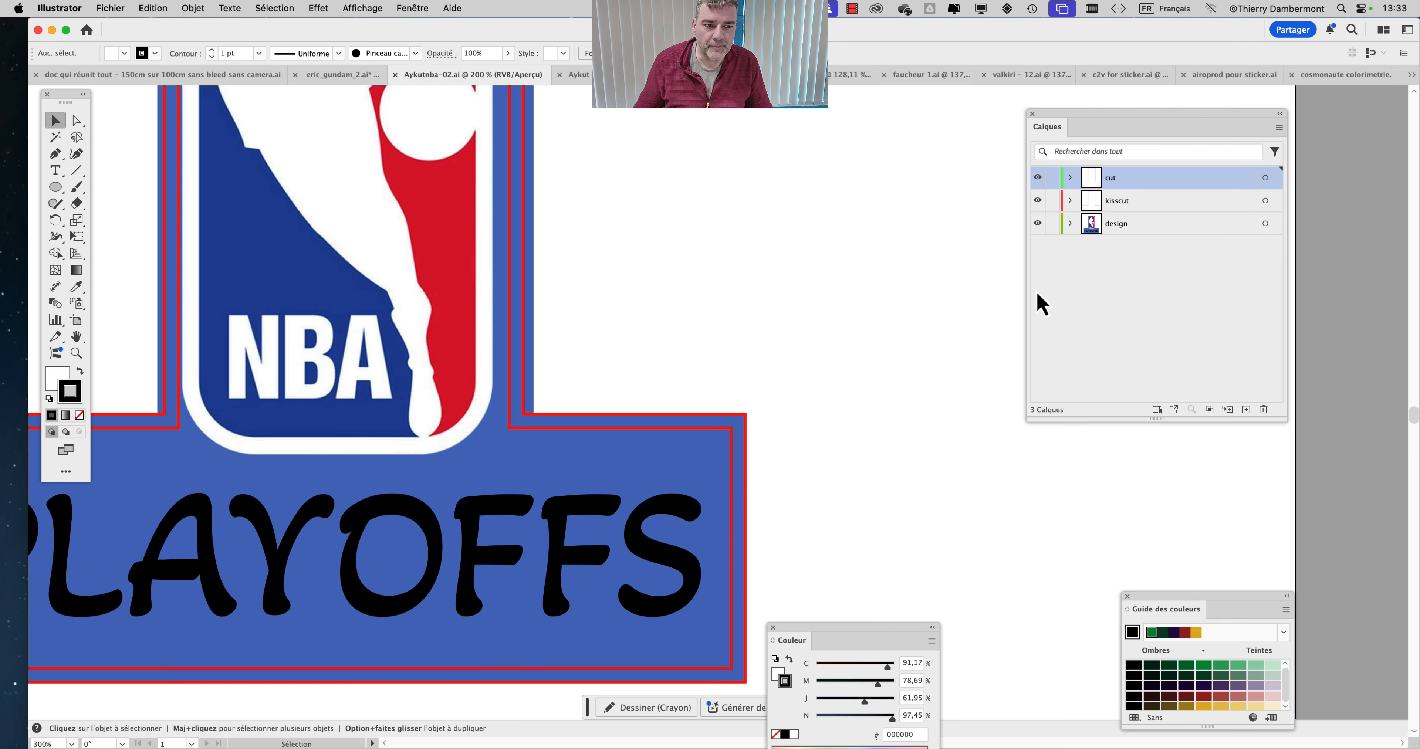
left_click(1038, 223)
left_click(1038, 223)
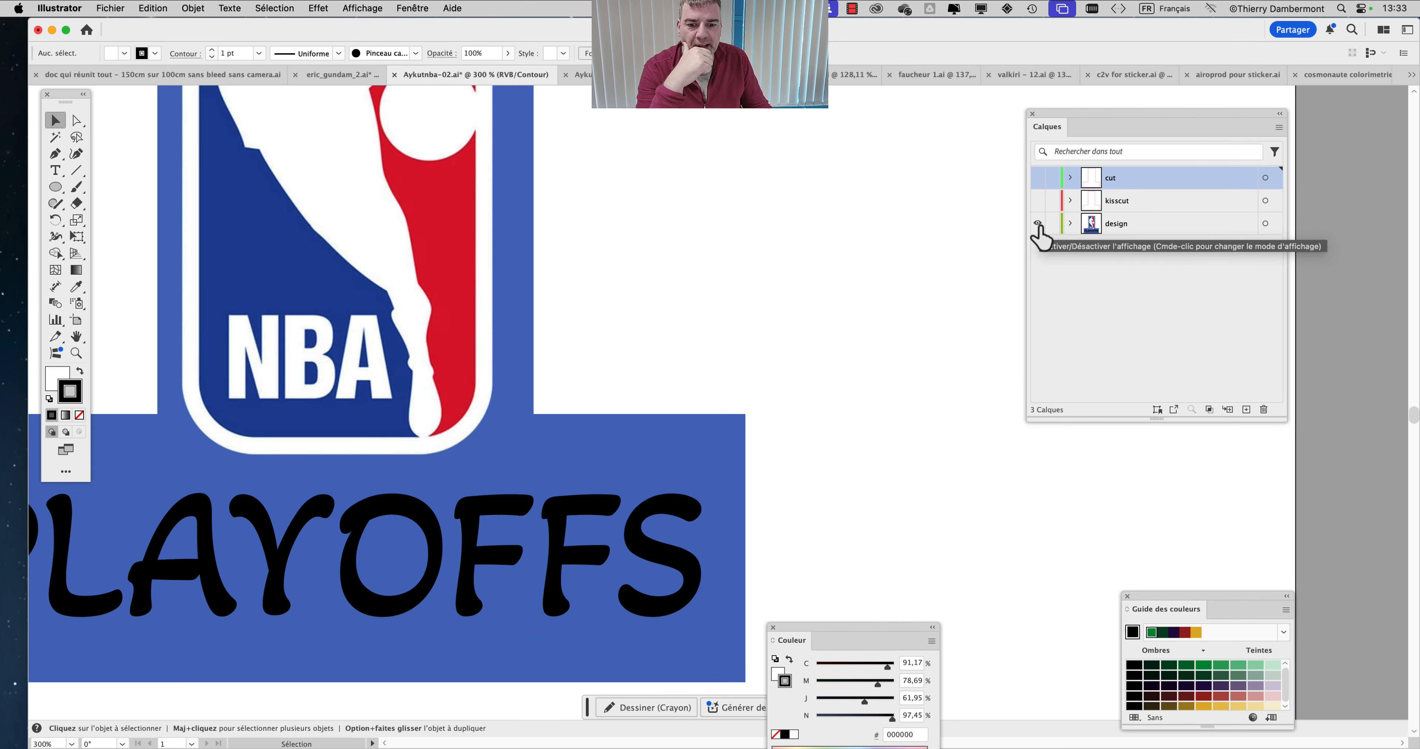
left_click(1038, 203)
left_click(1038, 202)
left_click(1038, 203)
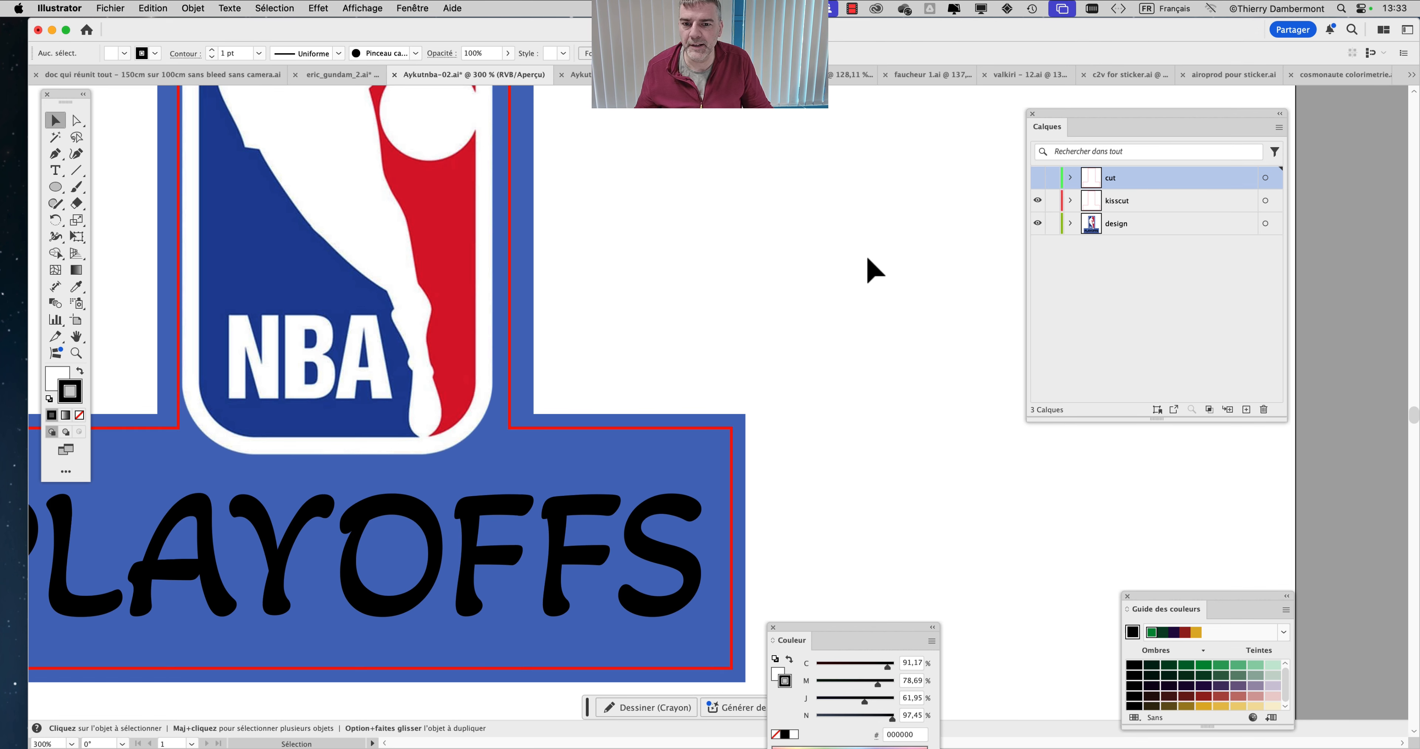
Examine the spacing between the kisscut line and the NBA logo's white border on both sides.
scroll(867, 259, "down", 1)
left_click_drag(798, 235, 758, 525)
left_click_drag(746, 396, 780, 335)
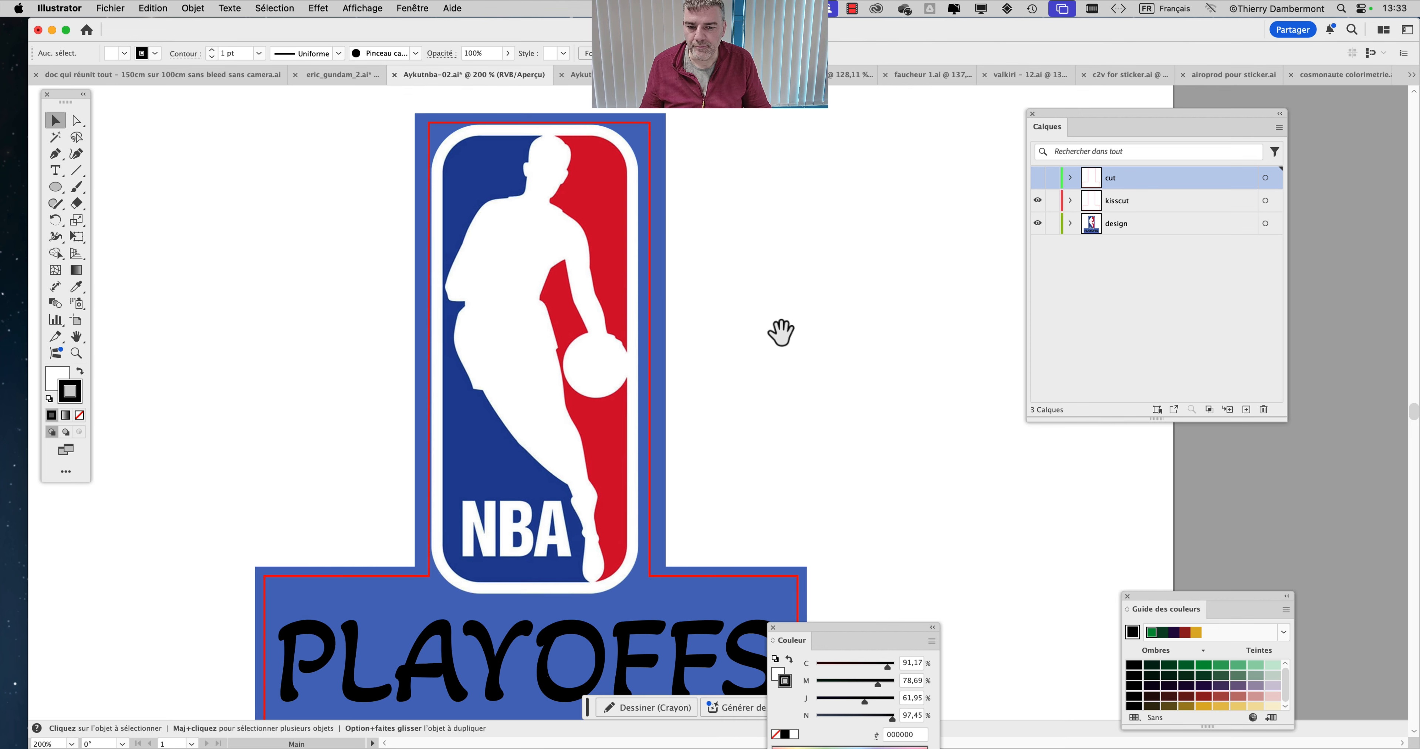
scroll(772, 325, "down", 2)
scroll(428, 275, "up", 2)
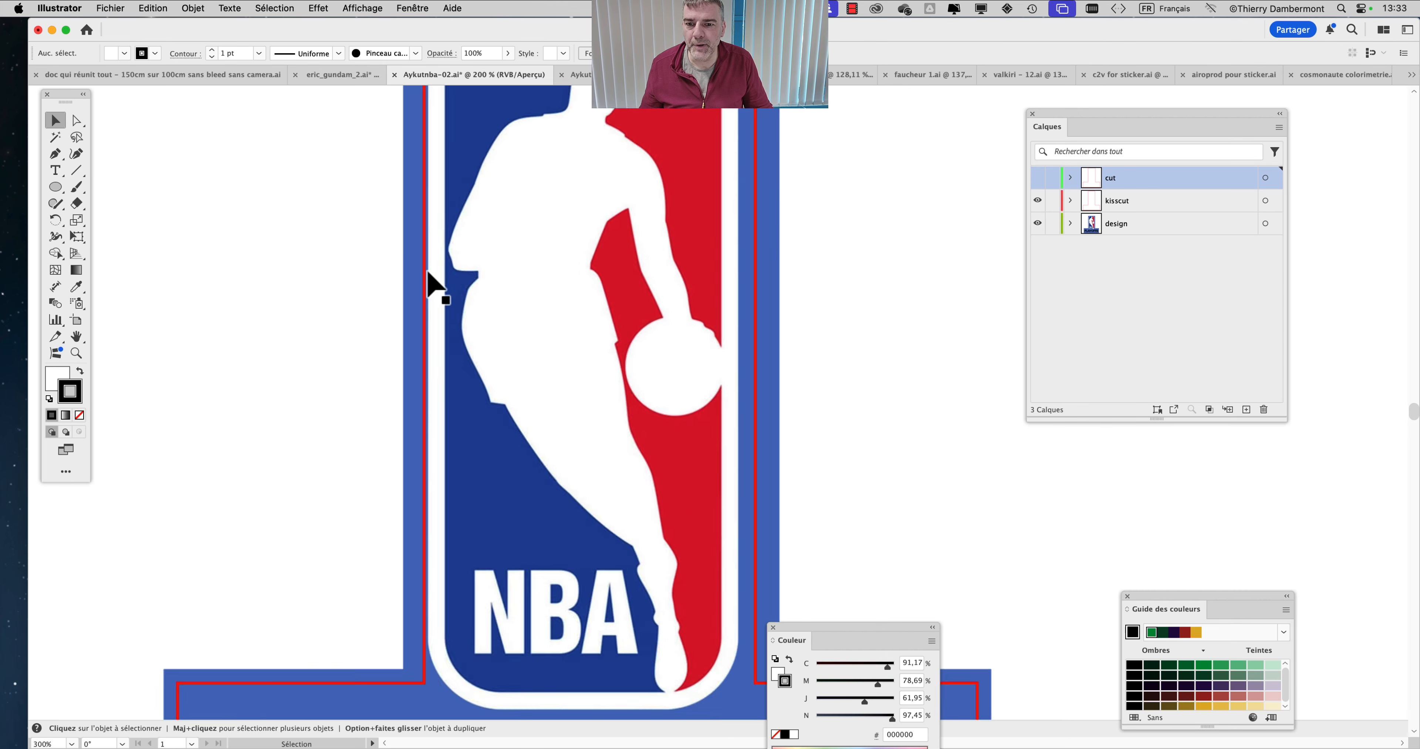
scroll(428, 276, "down", 2)
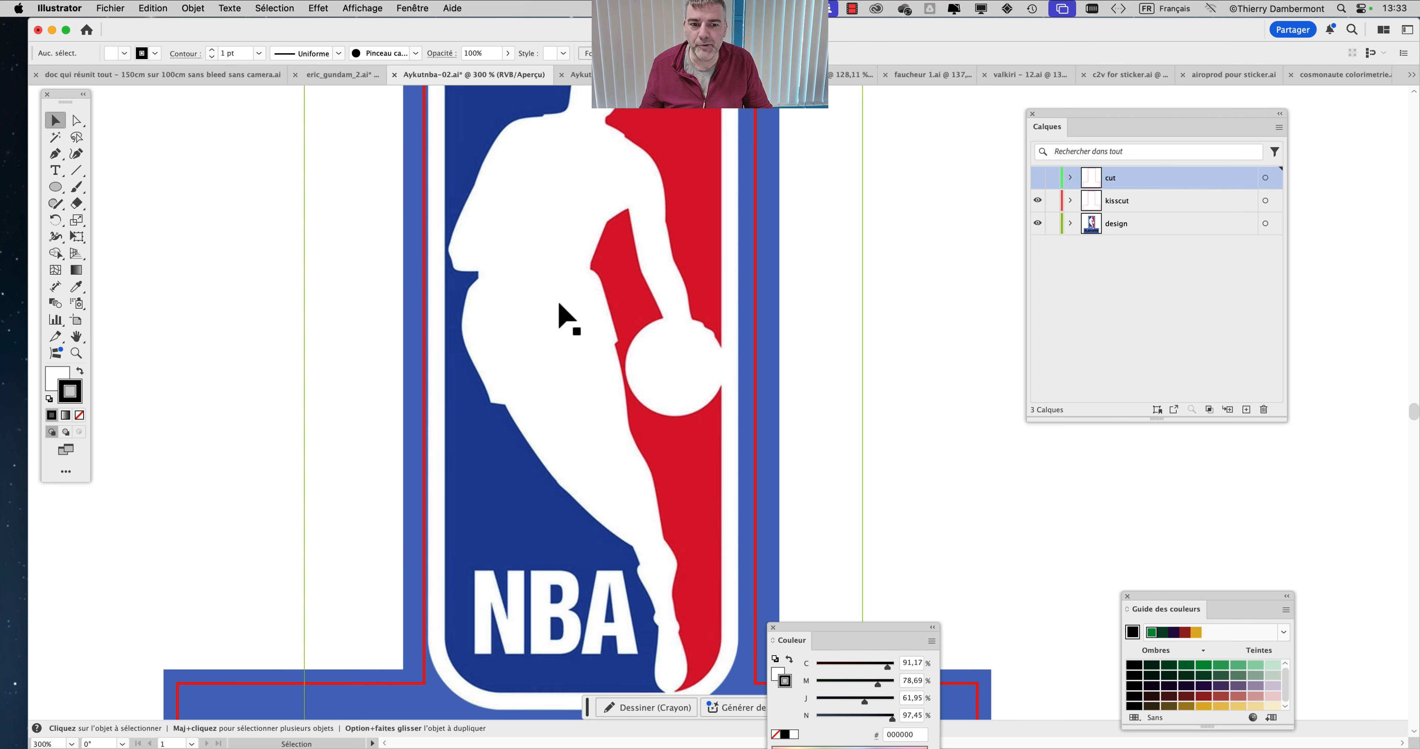
scroll(761, 325, "down", 1)
Select the NBA logo's clipping group and alternate between outline and preview display to examine its paths.
left_click(651, 201)
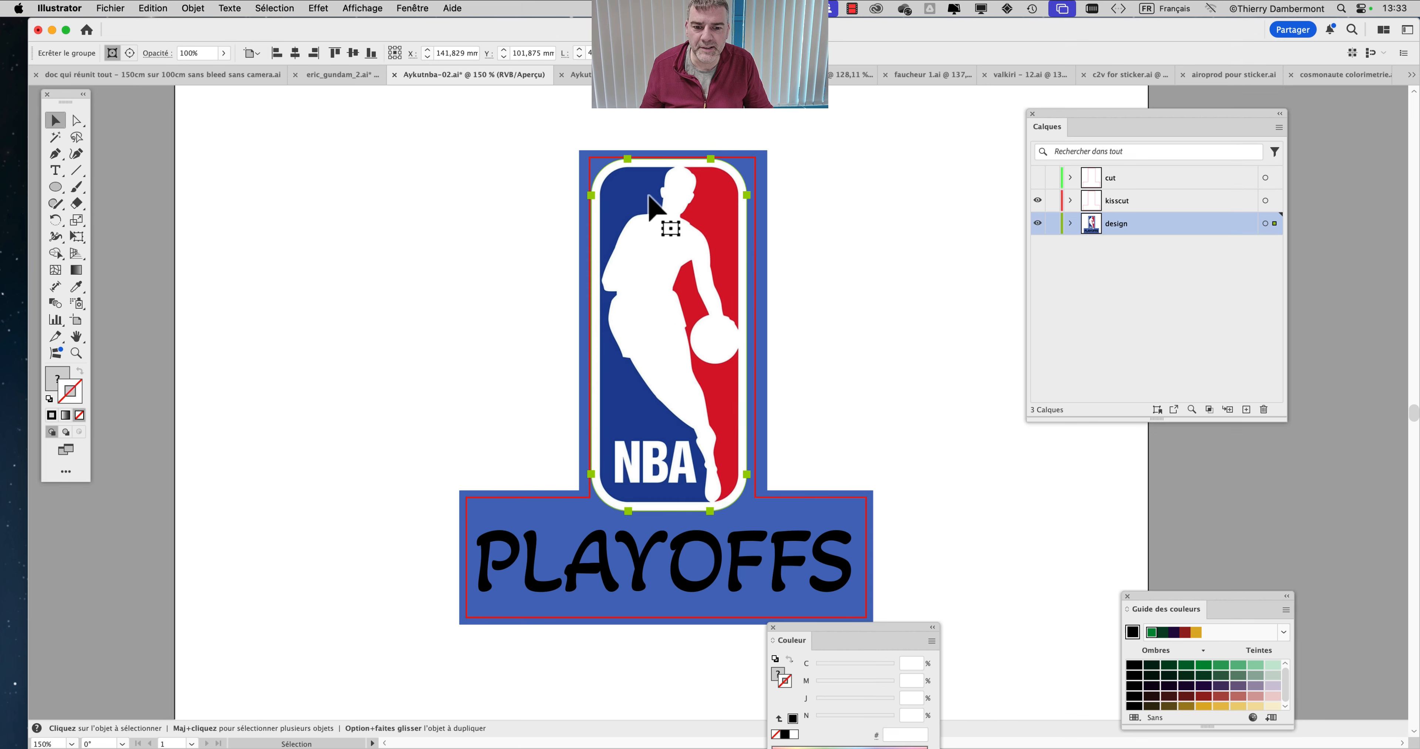
key("a")
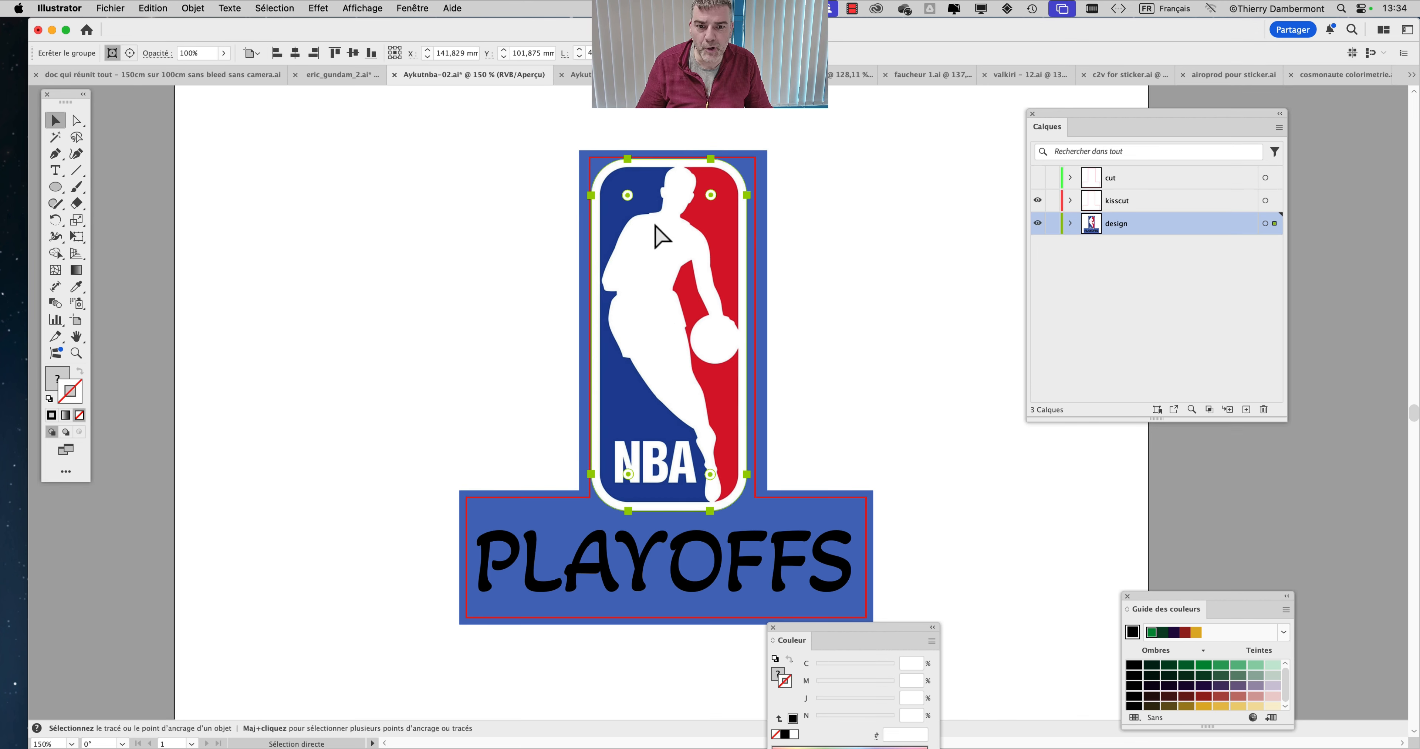
key("super+y")
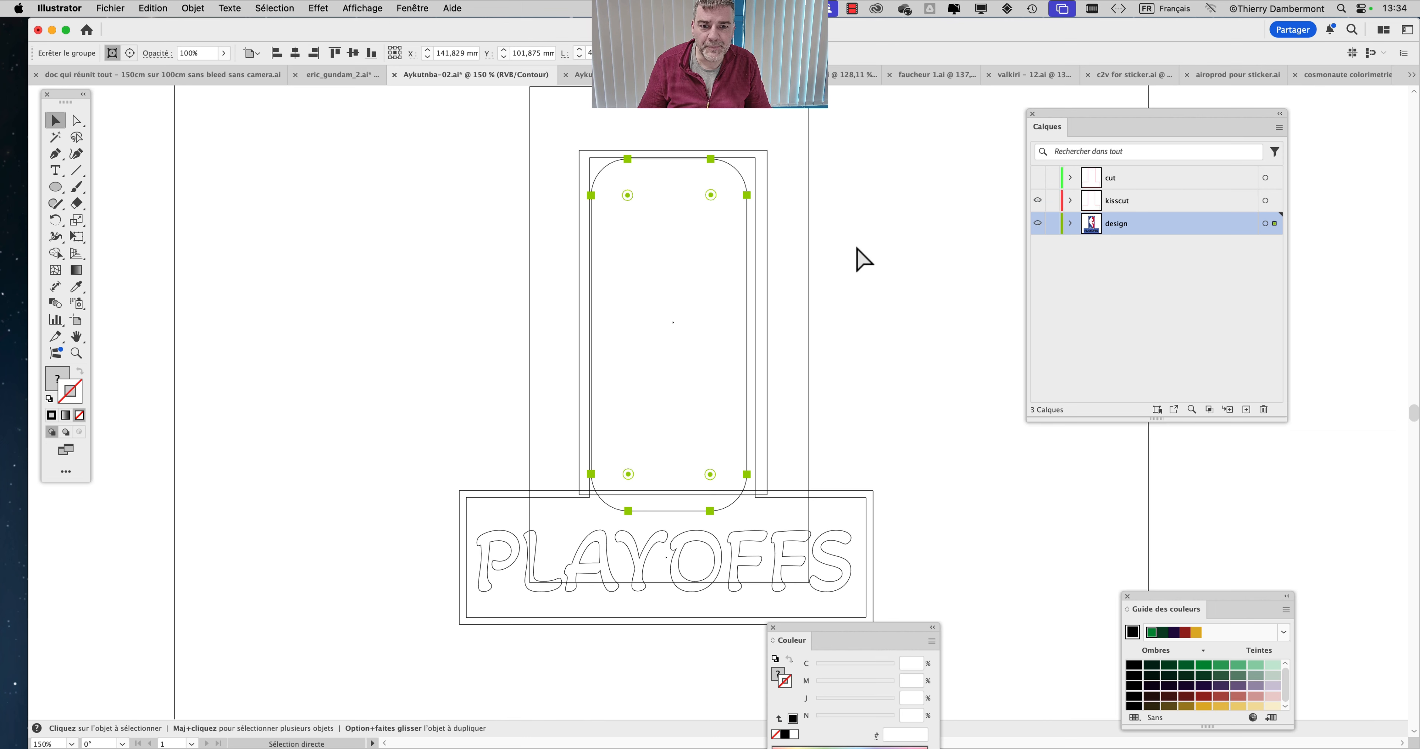
key("super+y")
key("super+y")
key("super+y")
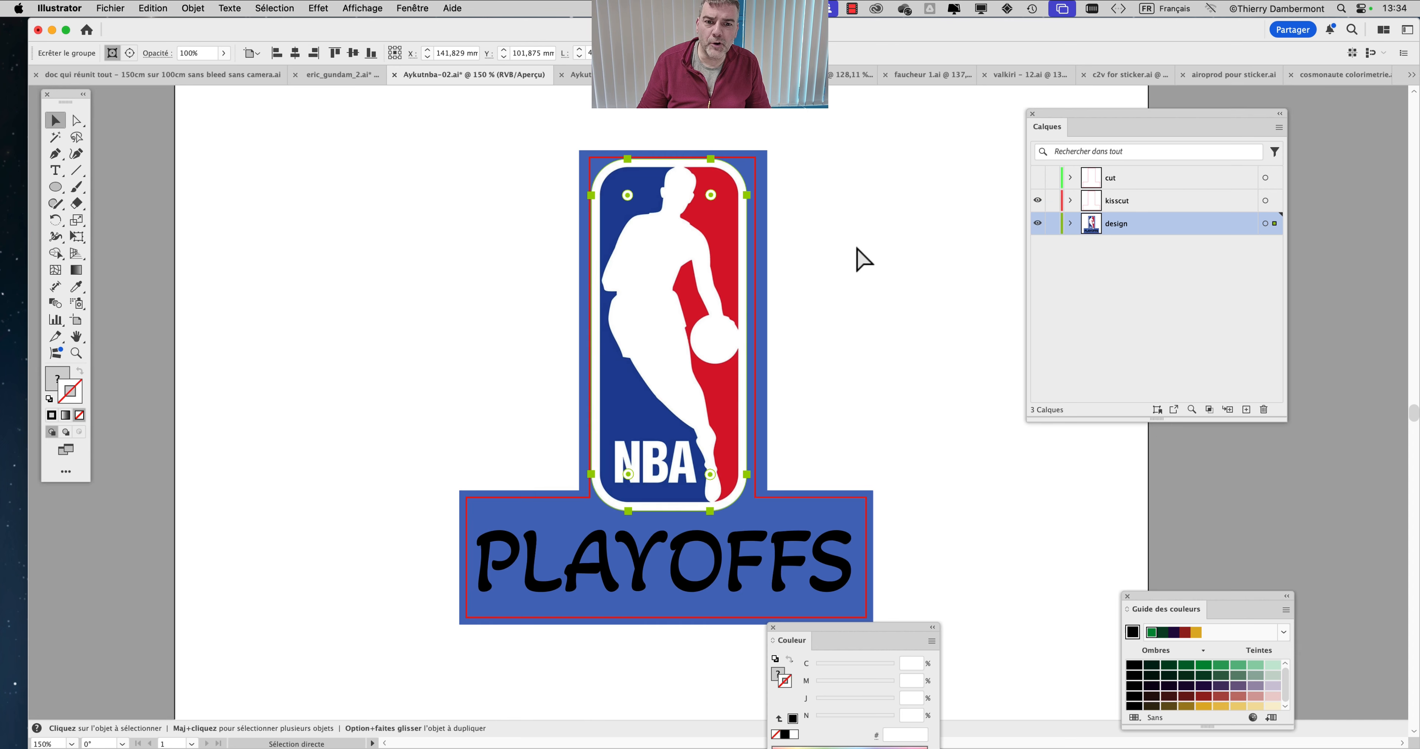
key("super+y")
key("super+y")
Reposition the NBA logo group at about X 142.66 mm to centre it inside the kisscut line, and deselect it.
scroll(684, 223, "up", 6)
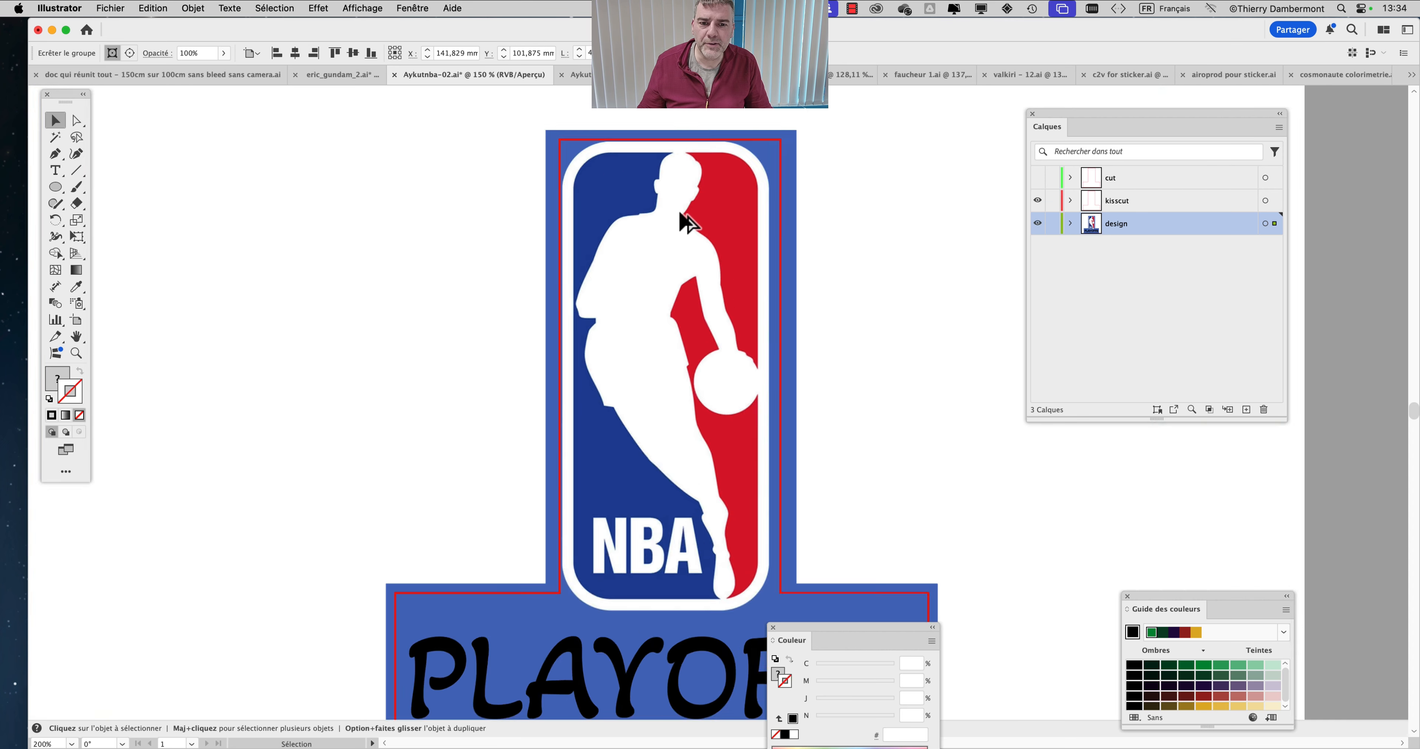
scroll(705, 231, "up", 2)
scroll(709, 232, "down", 5)
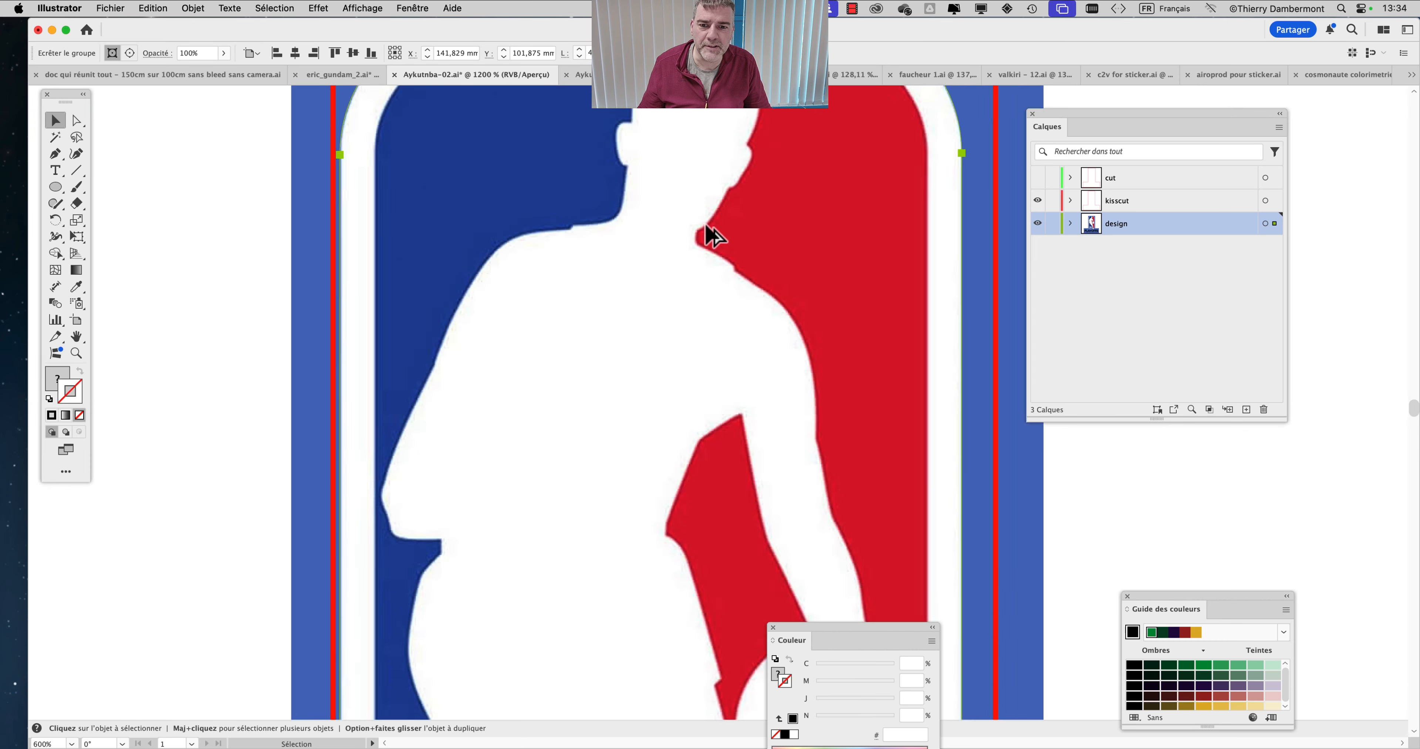
left_click_drag(703, 232, 466, 307)
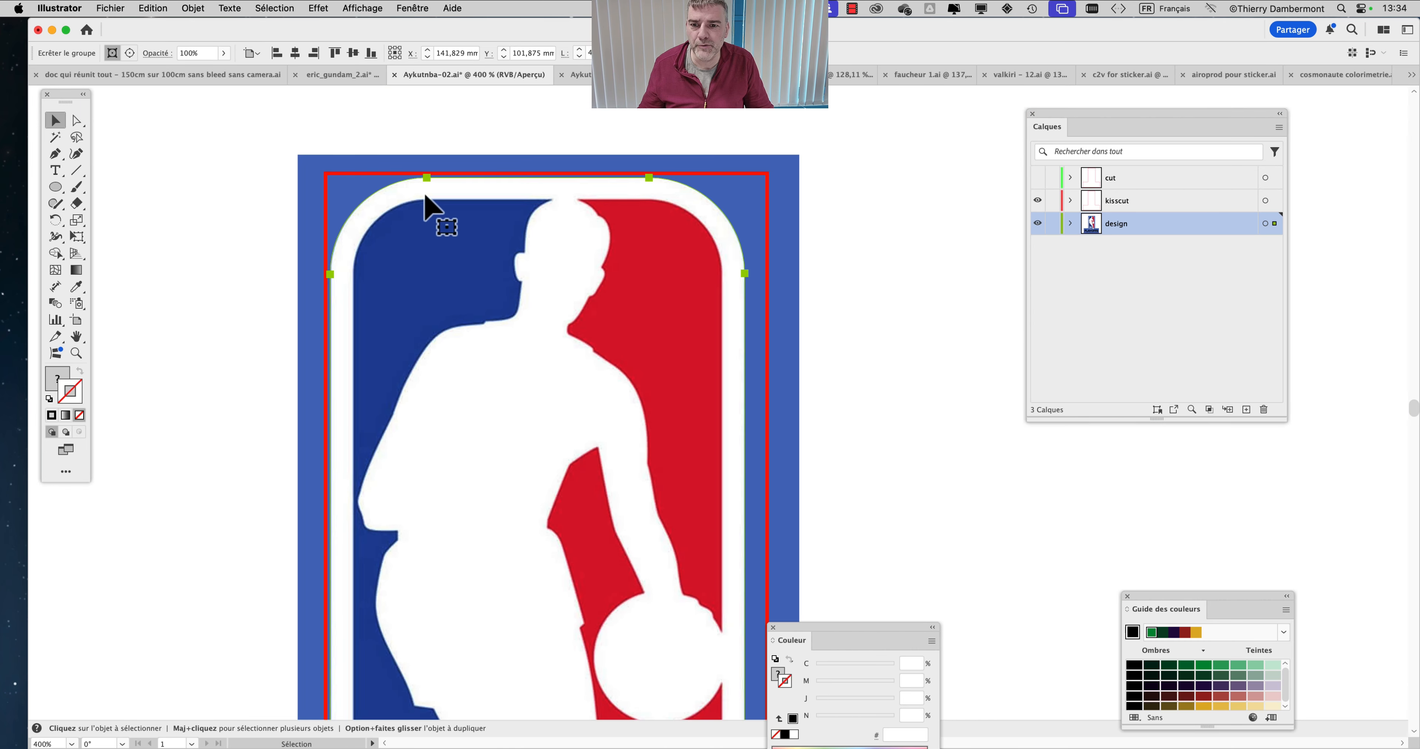
mouse_move(386, 187)
left_mouse_down()
mouse_move(401, 187)
mouse_move(397, 199)
left_mouse_up()
scroll(513, 373, "down", 2)
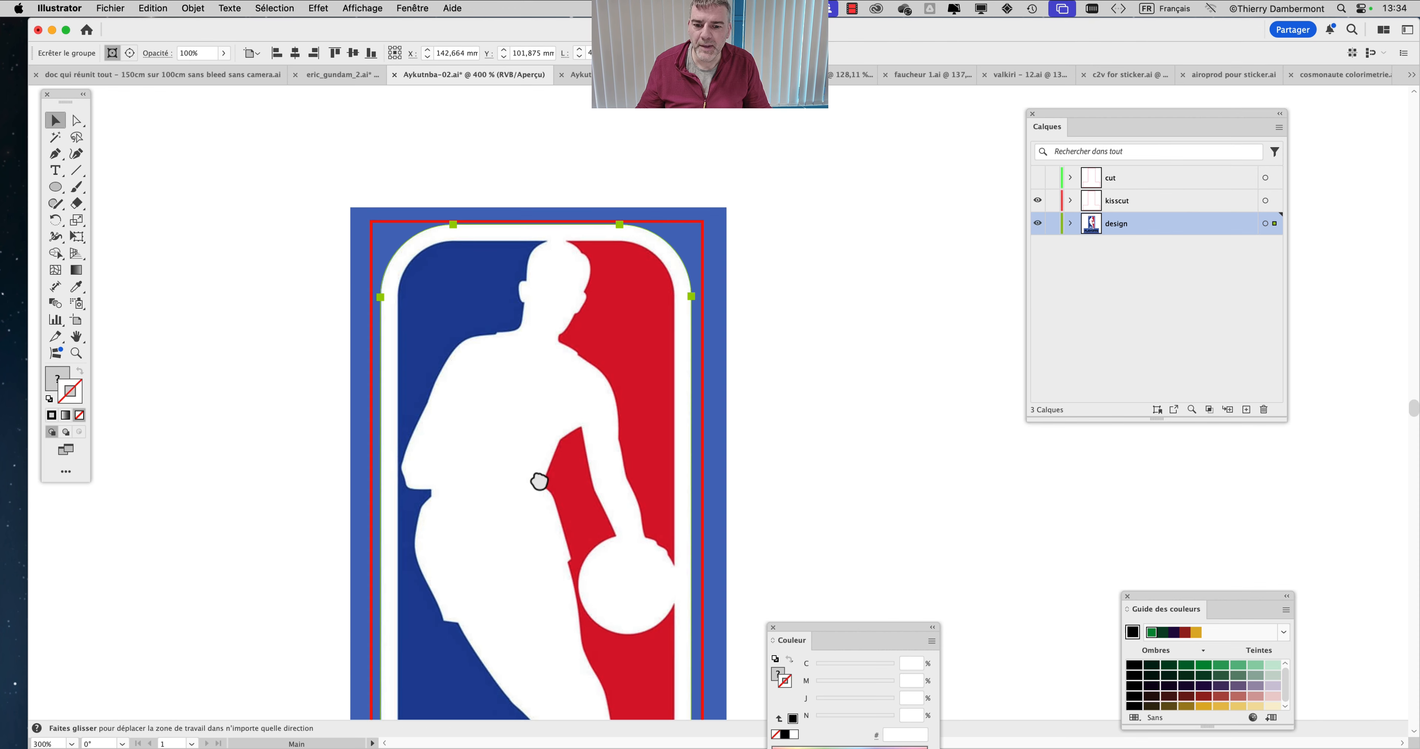
scroll(539, 481, "down", 5)
scroll(513, 412, "up", 4)
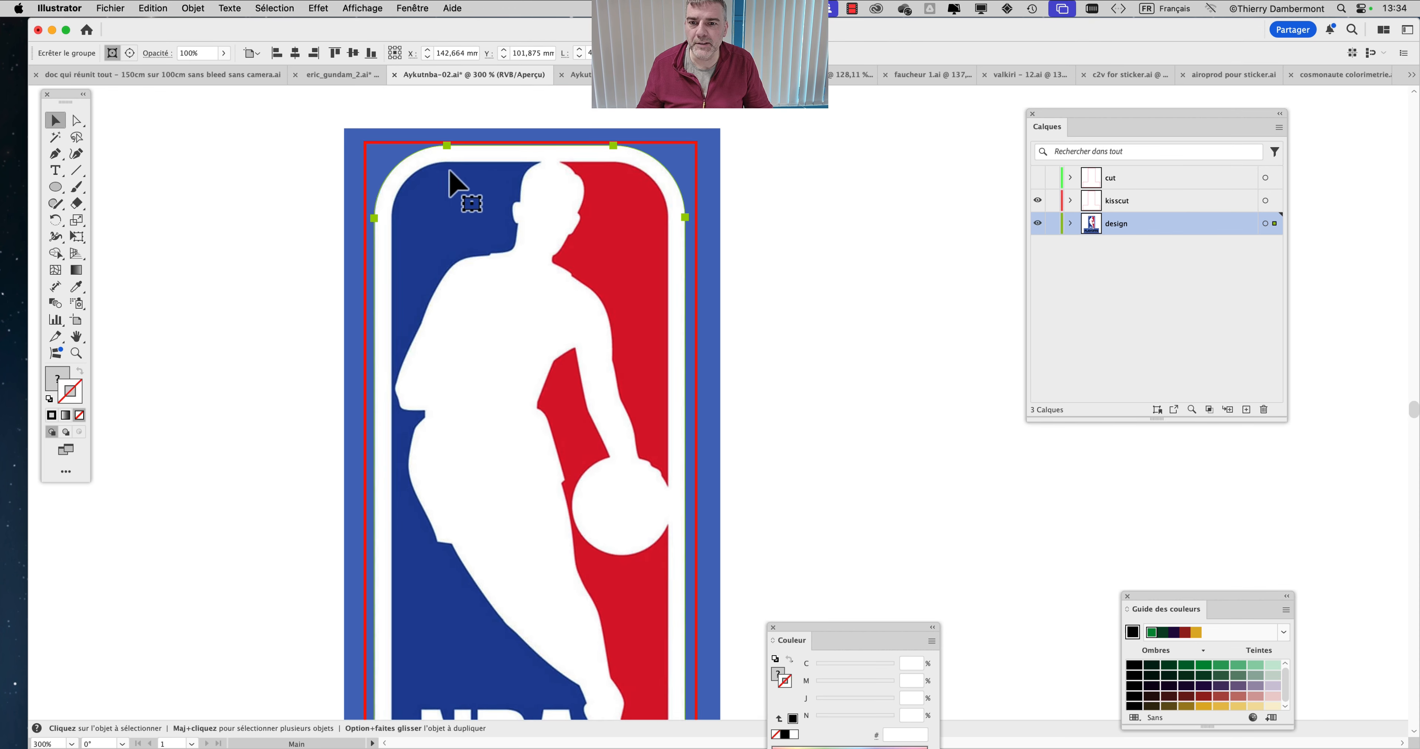
left_click_drag(415, 165, 414, 168)
left_click(896, 330)
scroll(898, 331, "down", 2)
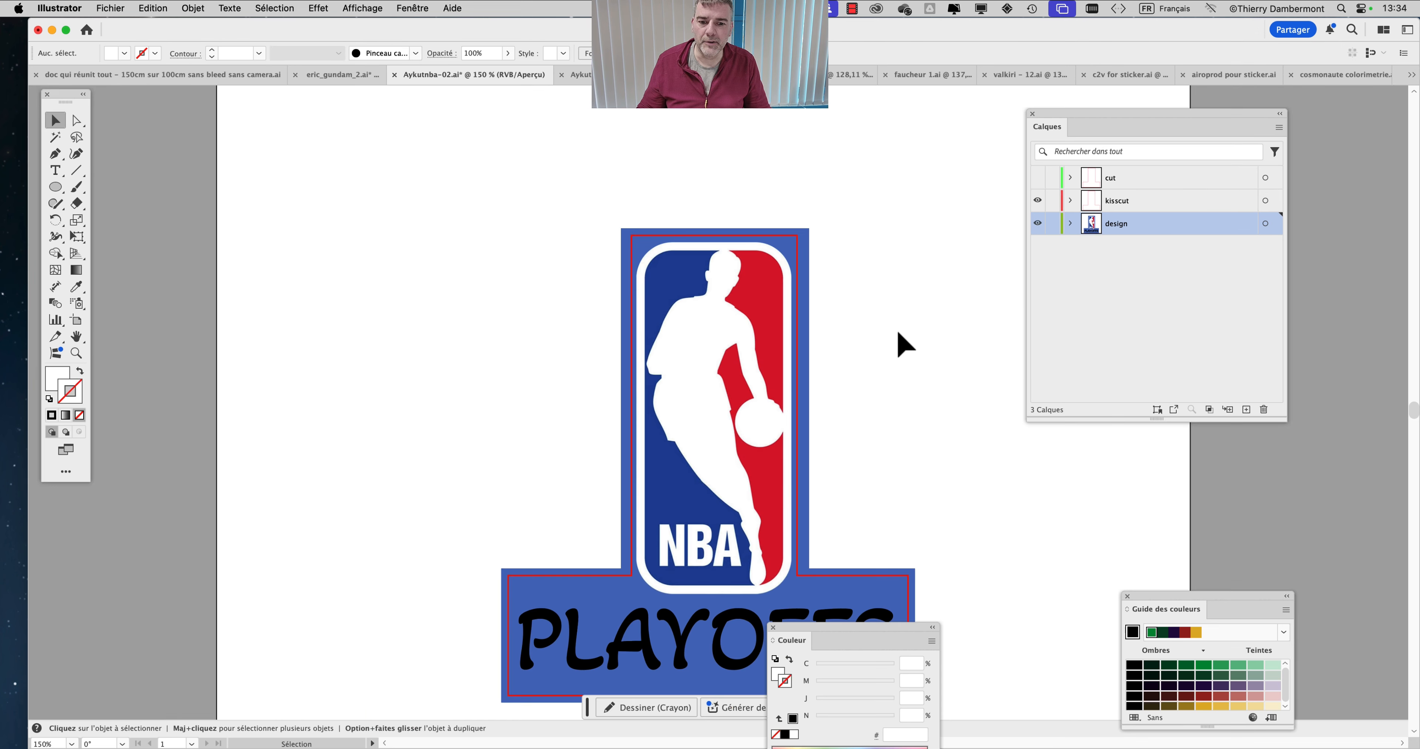
left_click_drag(895, 329, 835, 294)
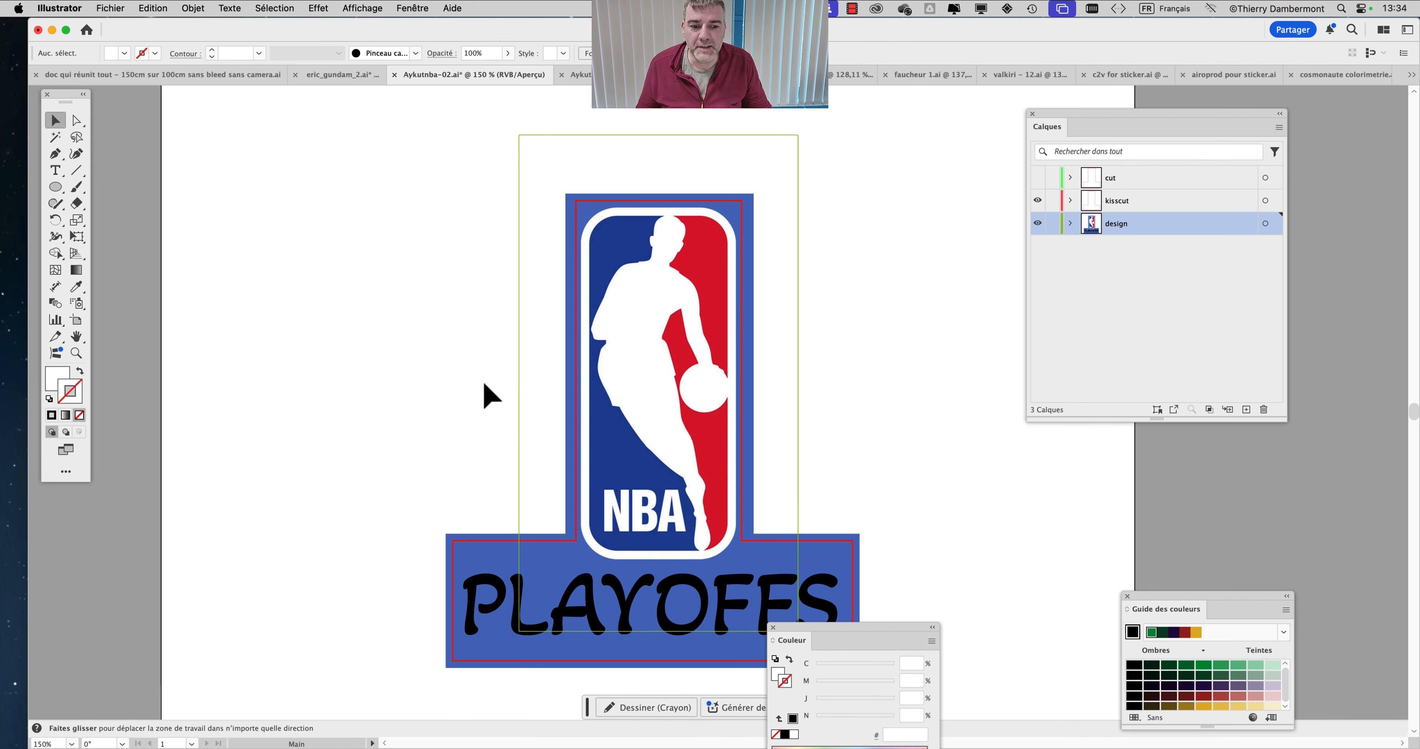
Move the NBA logo group up to about Y 102.96 mm to reduce its gap to the kisscut line above.
left_click_drag(742, 337, 695, 302)
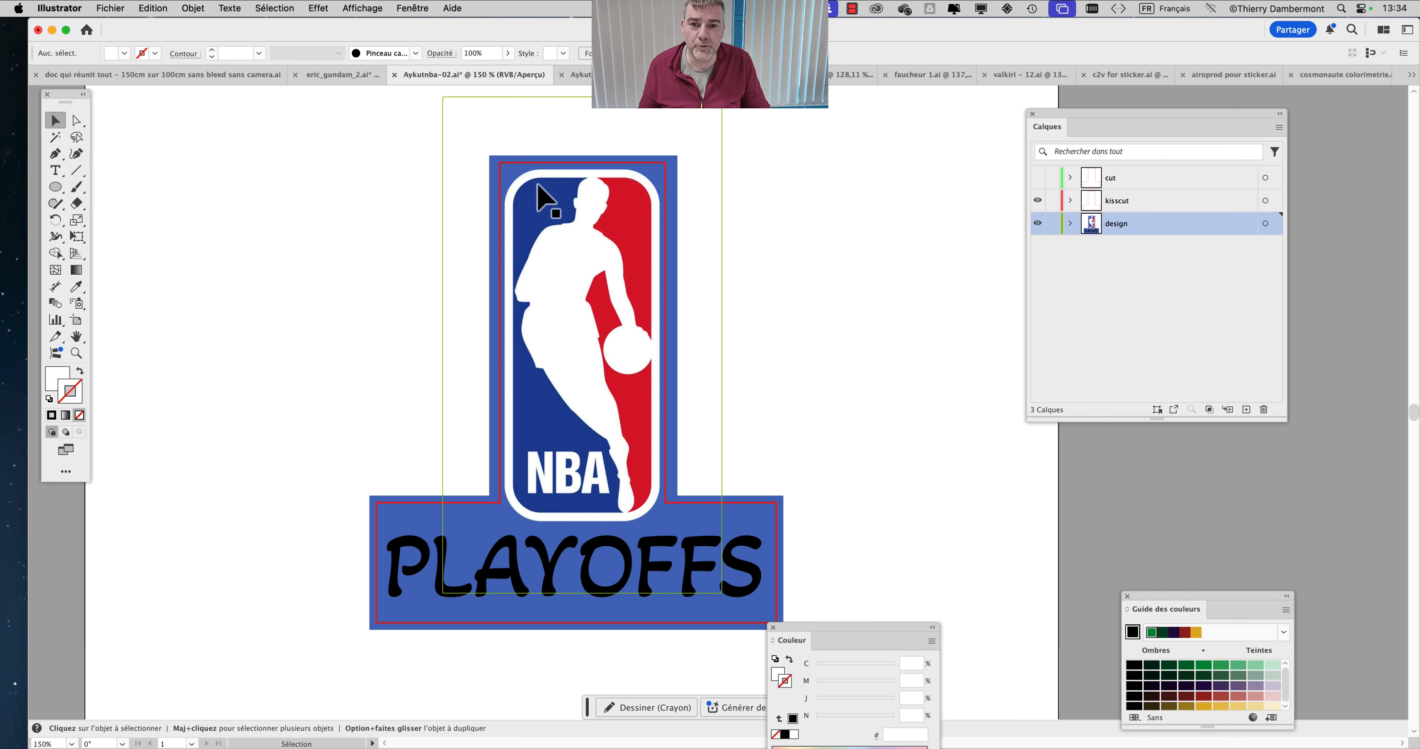
scroll(540, 193, "up", 3)
left_click(547, 158)
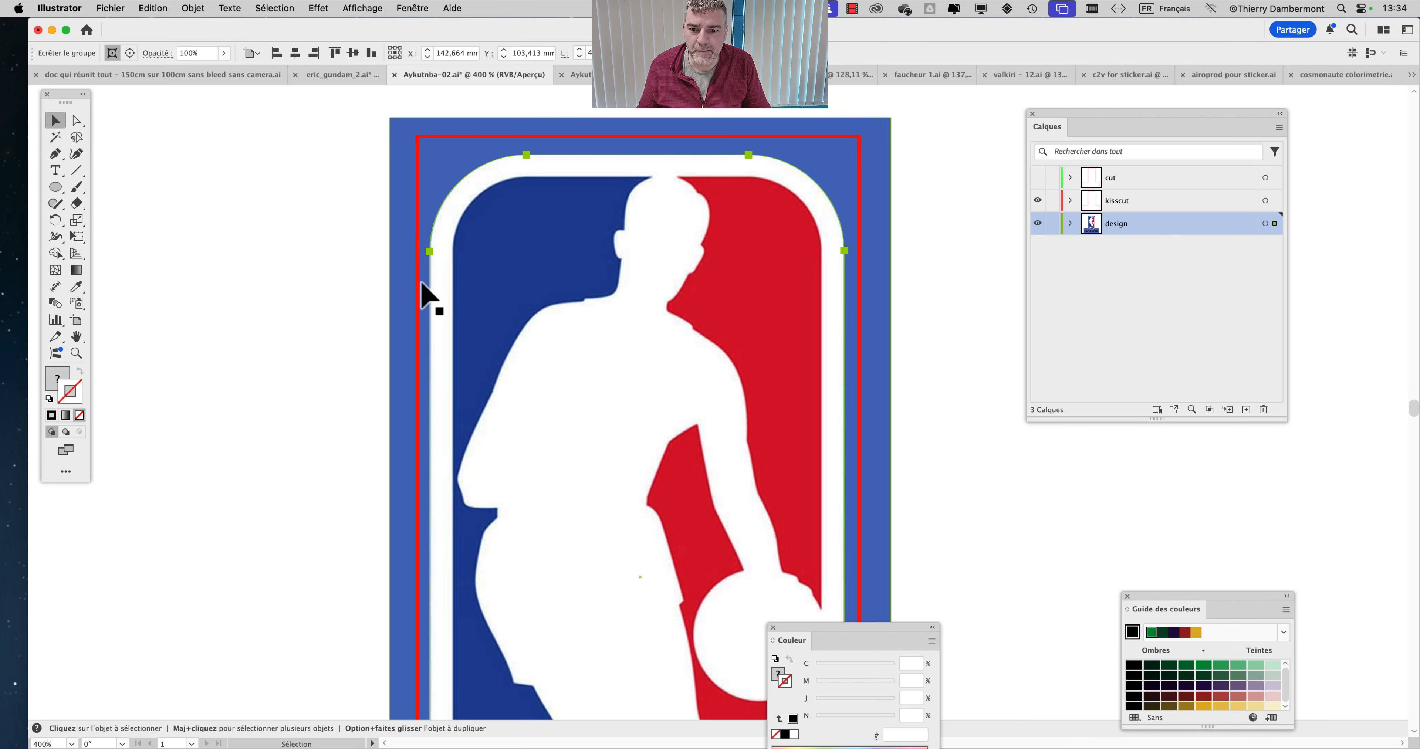
scroll(465, 396, "down", 1)
scroll(637, 320, "up", 1)
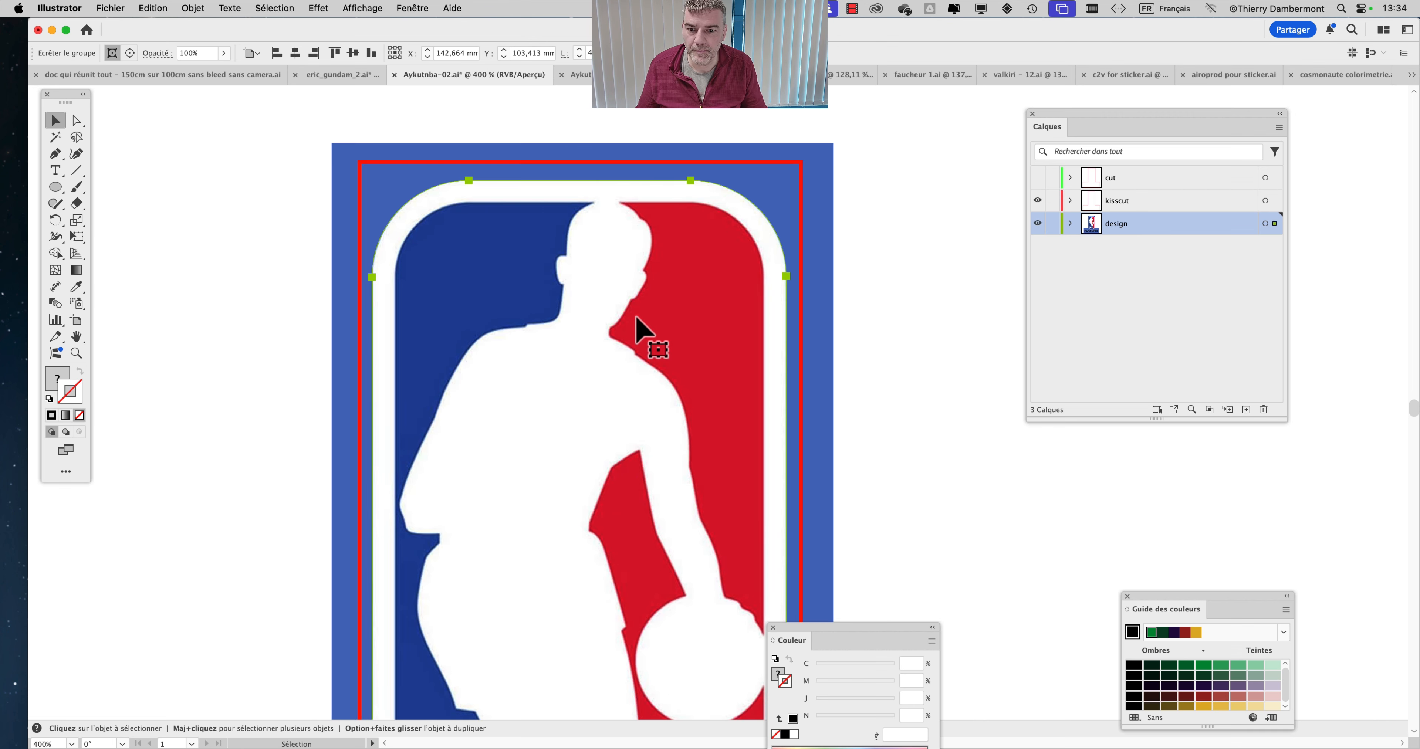
left_click_drag(583, 188, 585, 186)
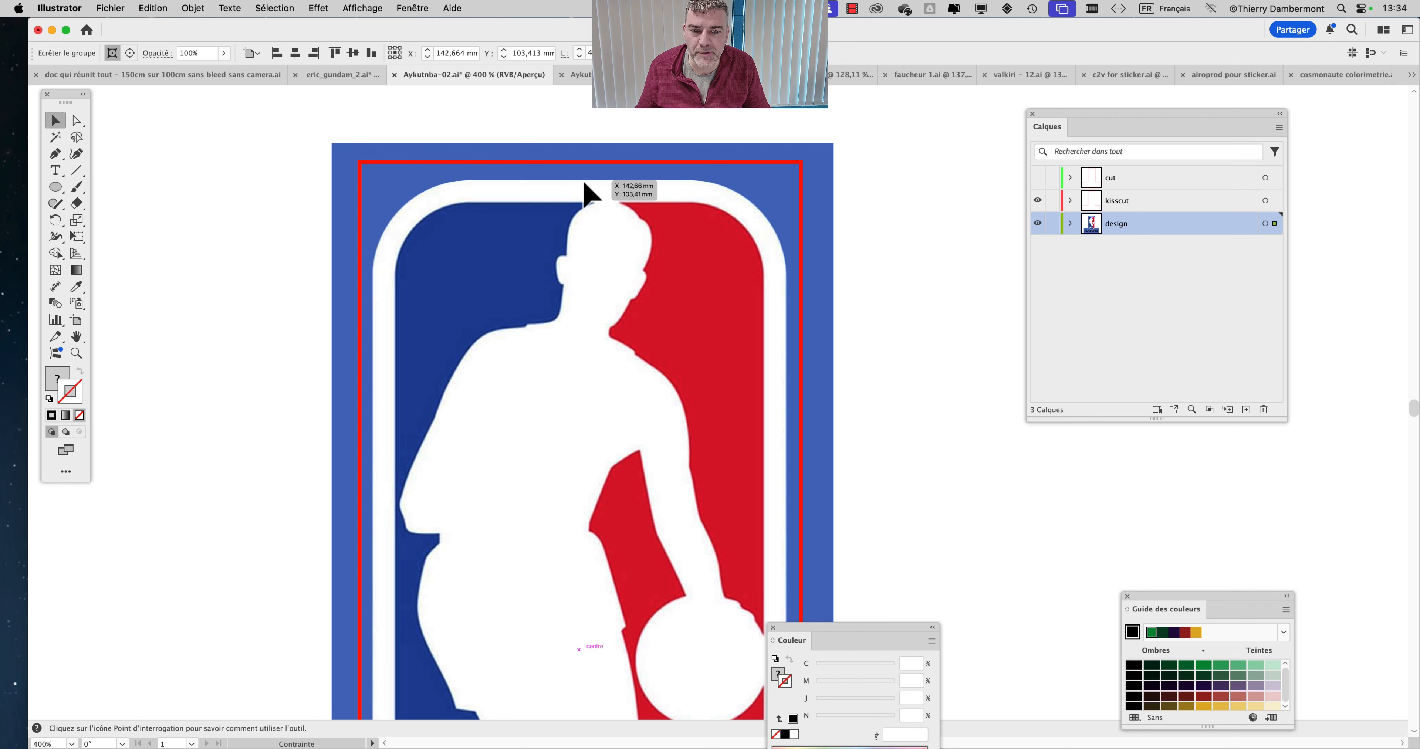
left_click(929, 294)
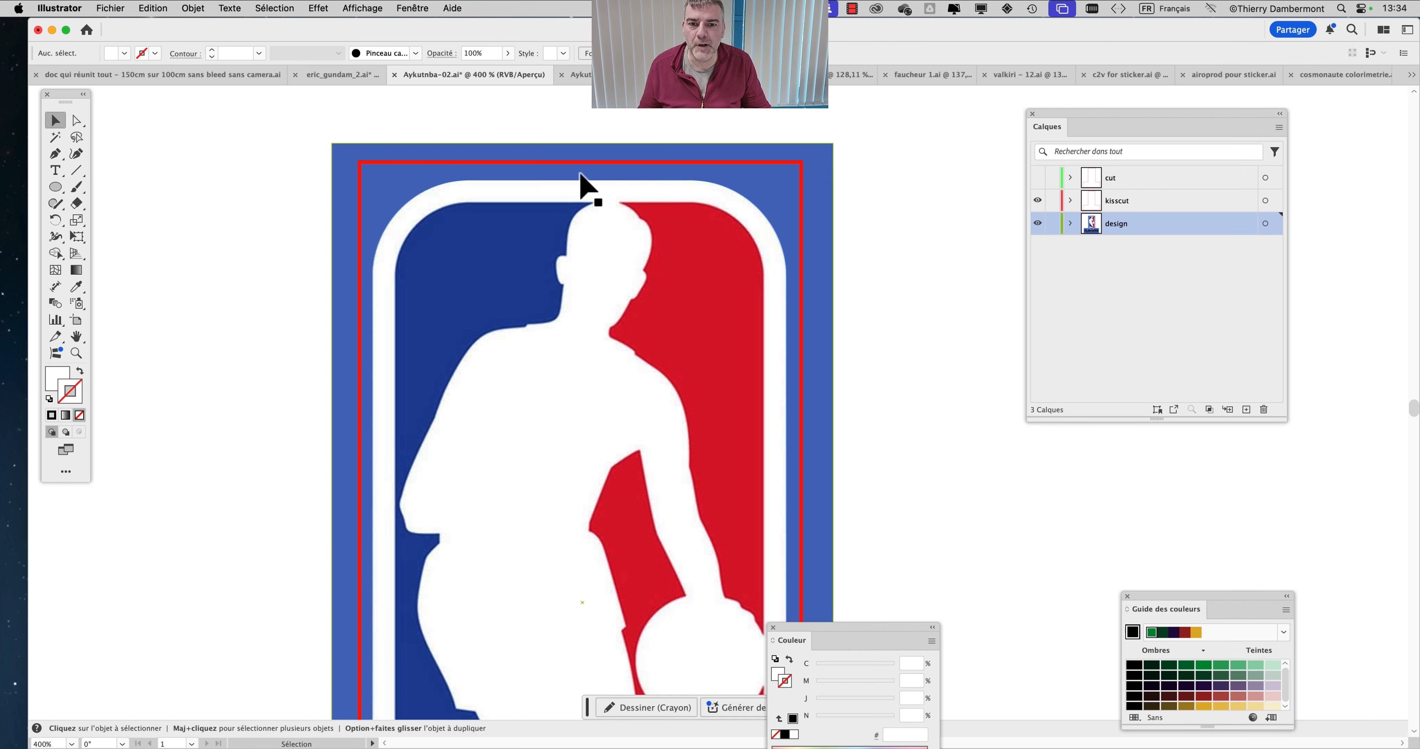
left_click_drag(583, 184, 583, 178)
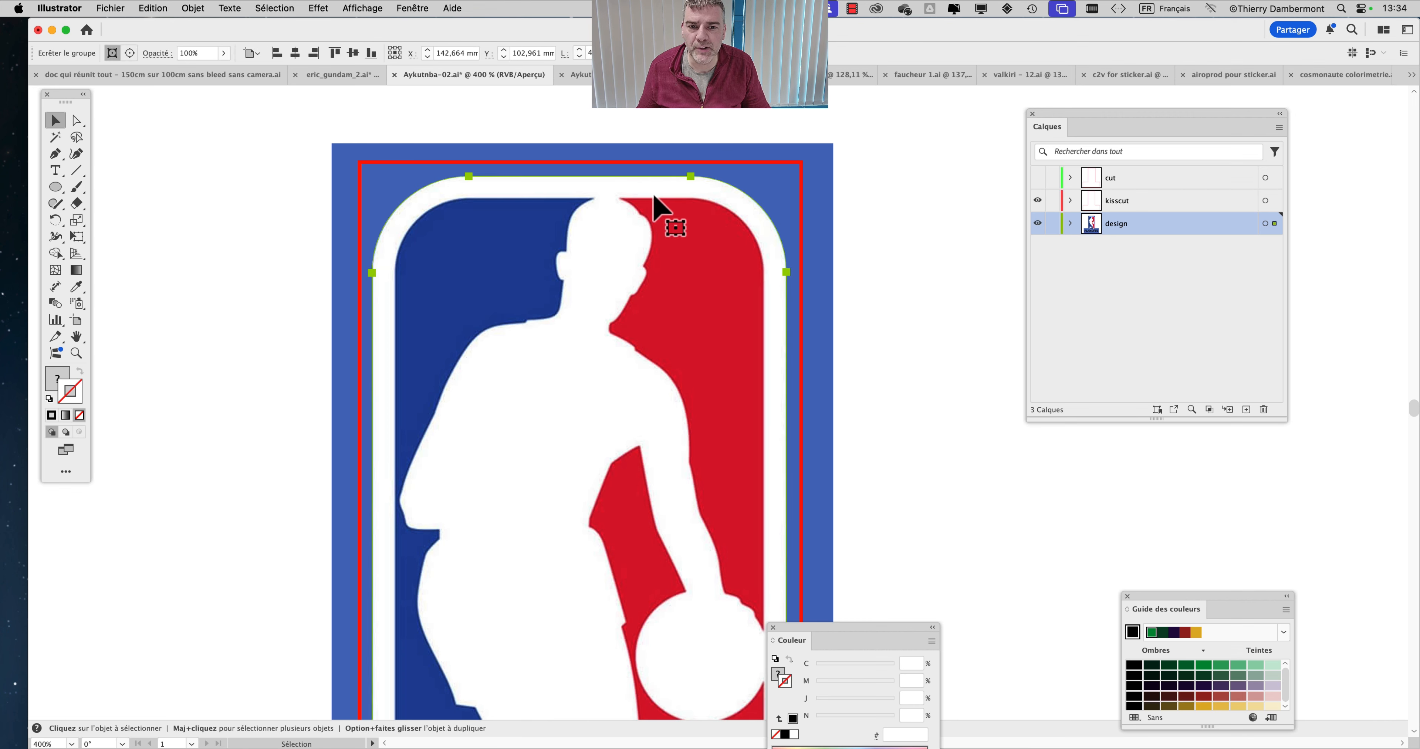
Turn off snap to point and try to nudge the NBA logo group slightly upward.
left_click(353, 8)
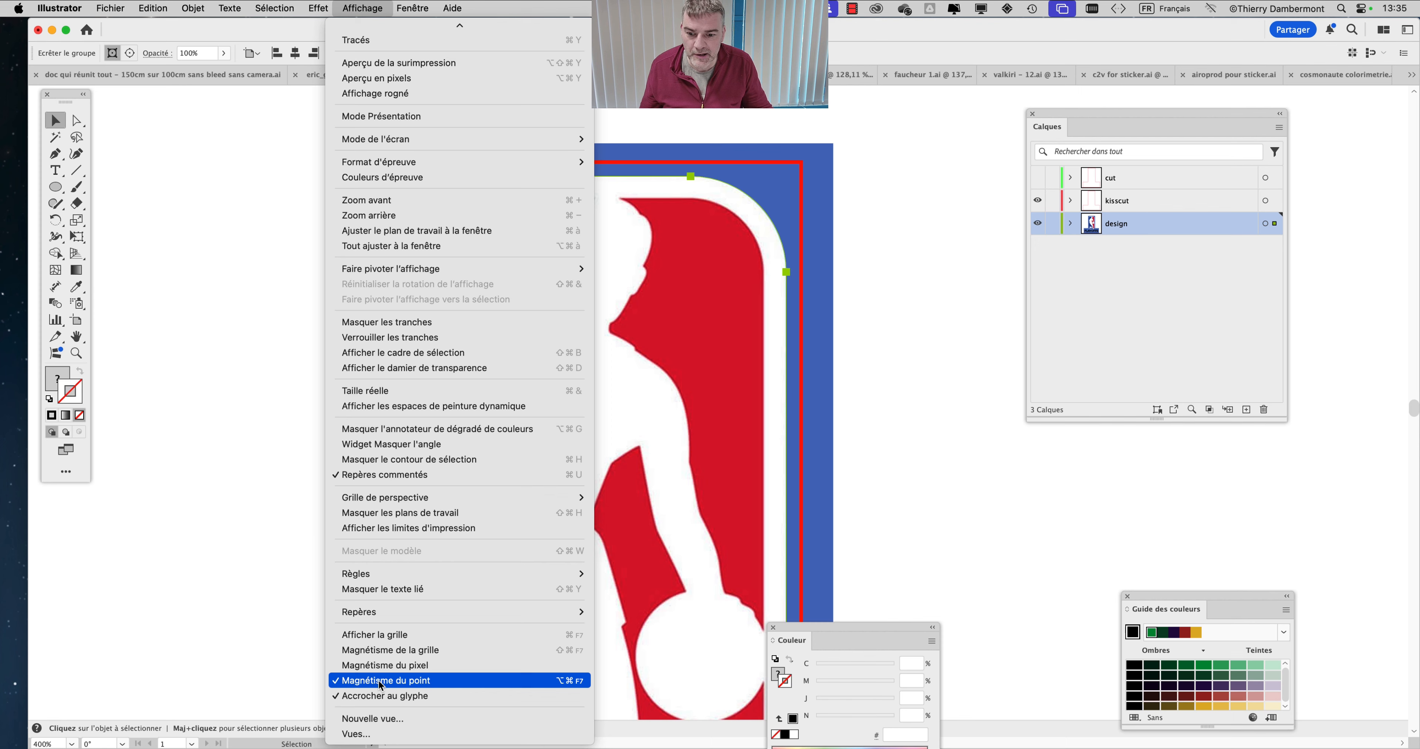
left_click(381, 684)
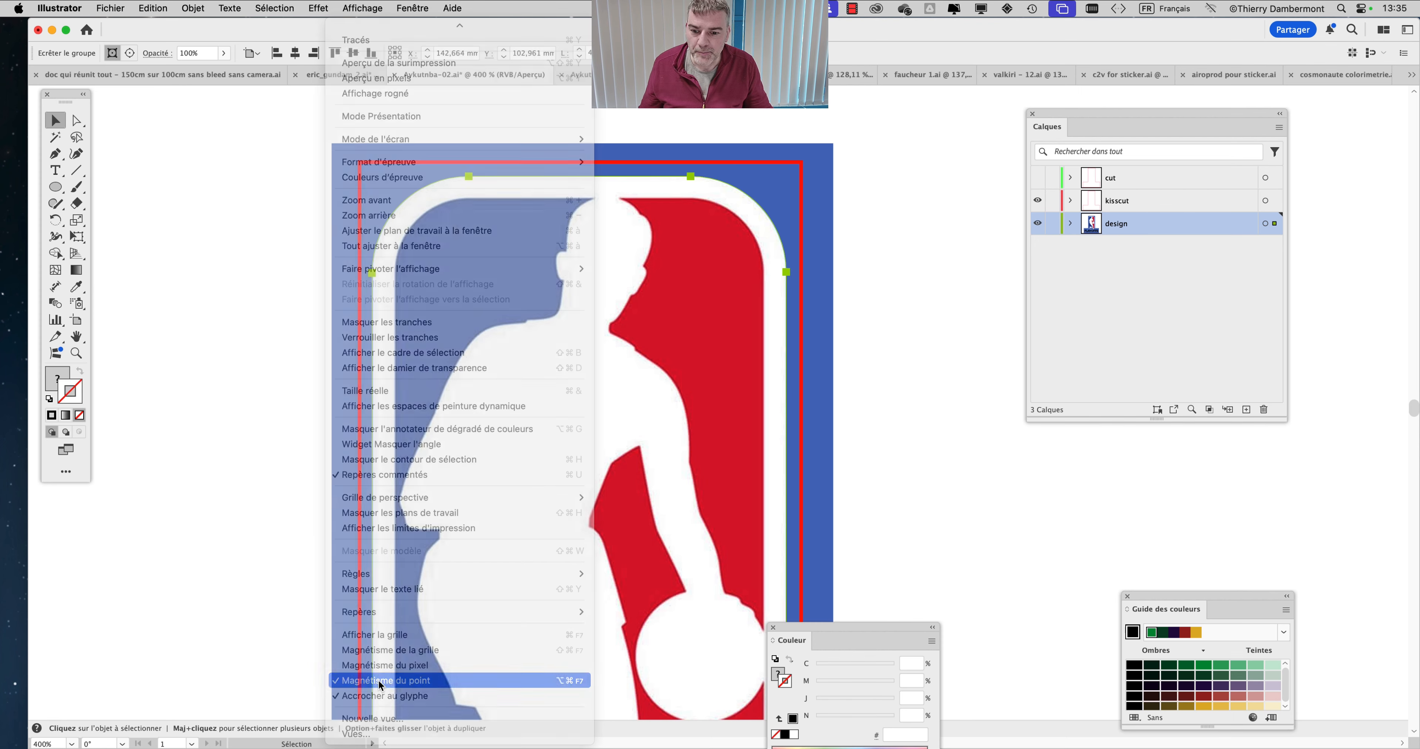
mouse_move(505, 190)
left_mouse_down()
mouse_move(523, 186)
mouse_move(507, 203)
mouse_move(504, 175)
left_mouse_up()
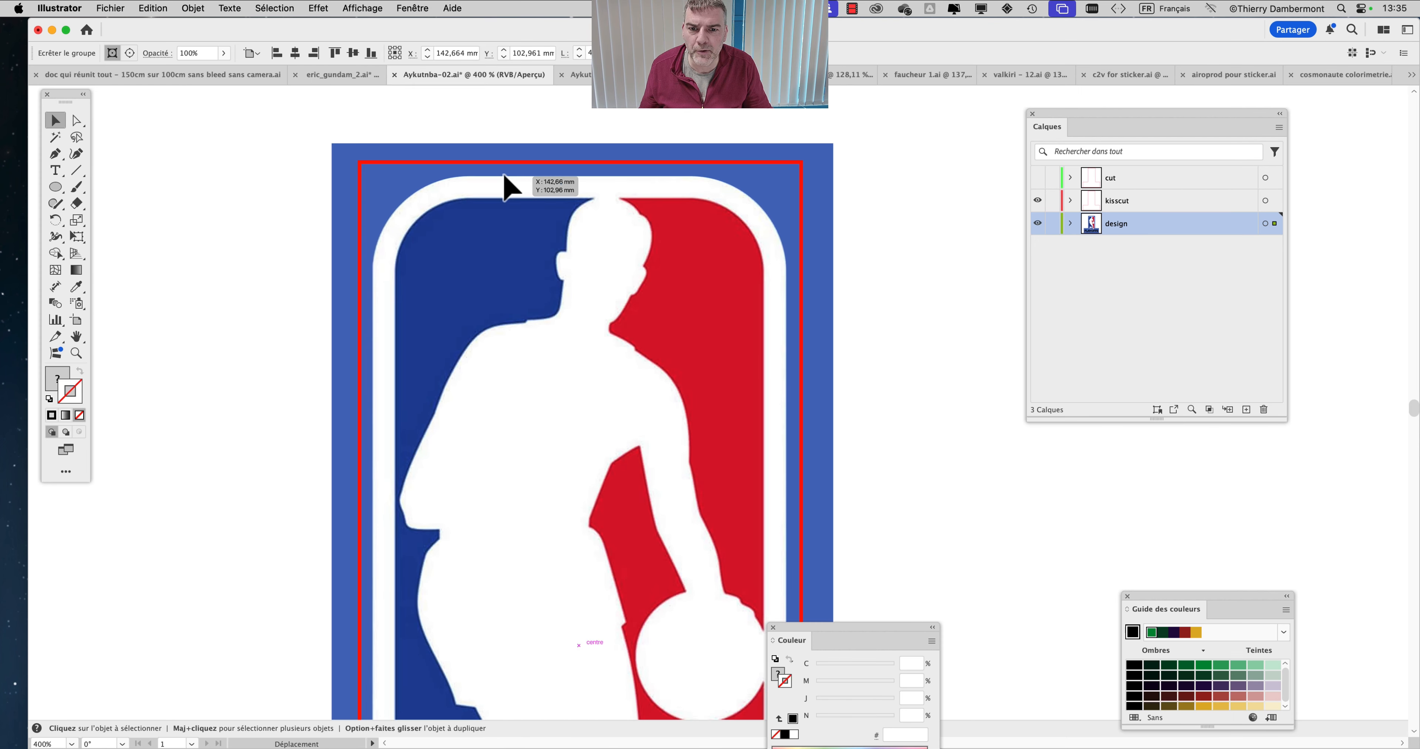
Turn off Smart Guides, fine-tune the NBA logo group's vertical position below the kisscut line's top edge, and deselect it.
left_click(371, 9)
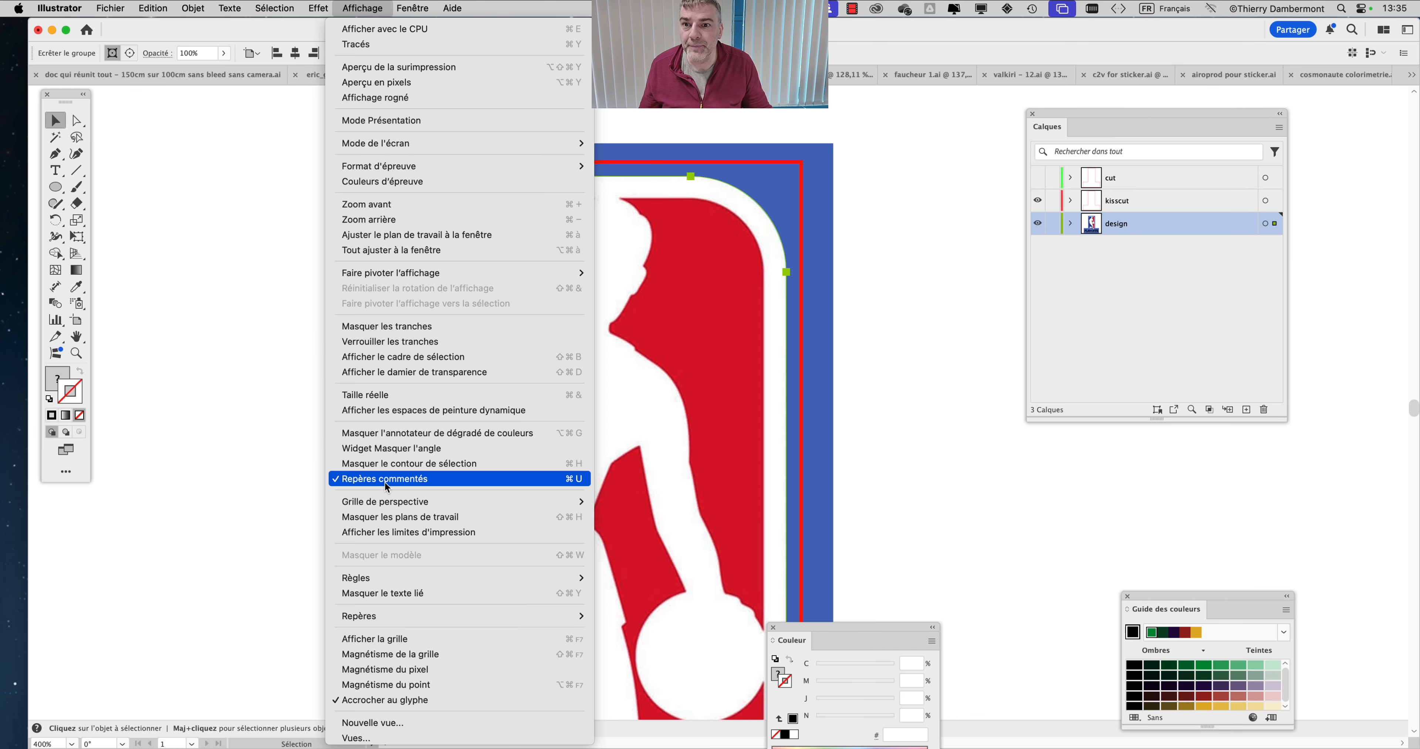
left_click(386, 483)
mouse_move(545, 191)
left_mouse_down()
mouse_move(568, 215)
mouse_move(599, 168)
mouse_move(517, 180)
mouse_move(630, 143)
mouse_move(544, 181)
left_mouse_up()
left_click(299, 112)
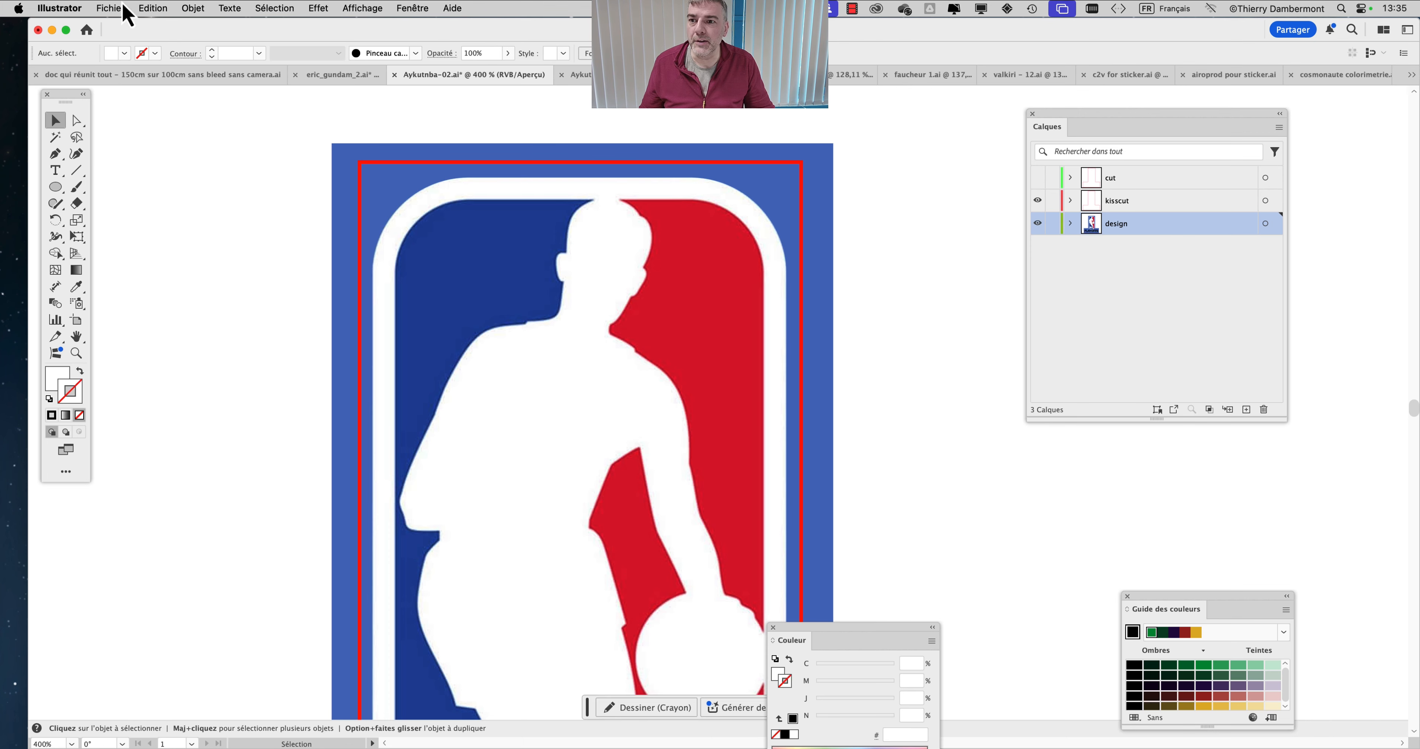
Save the NBA Playoffs sticker file and move the colour controls off the artwork.
left_click(110, 8)
key("super+s")
scroll(944, 342, "down", 2)
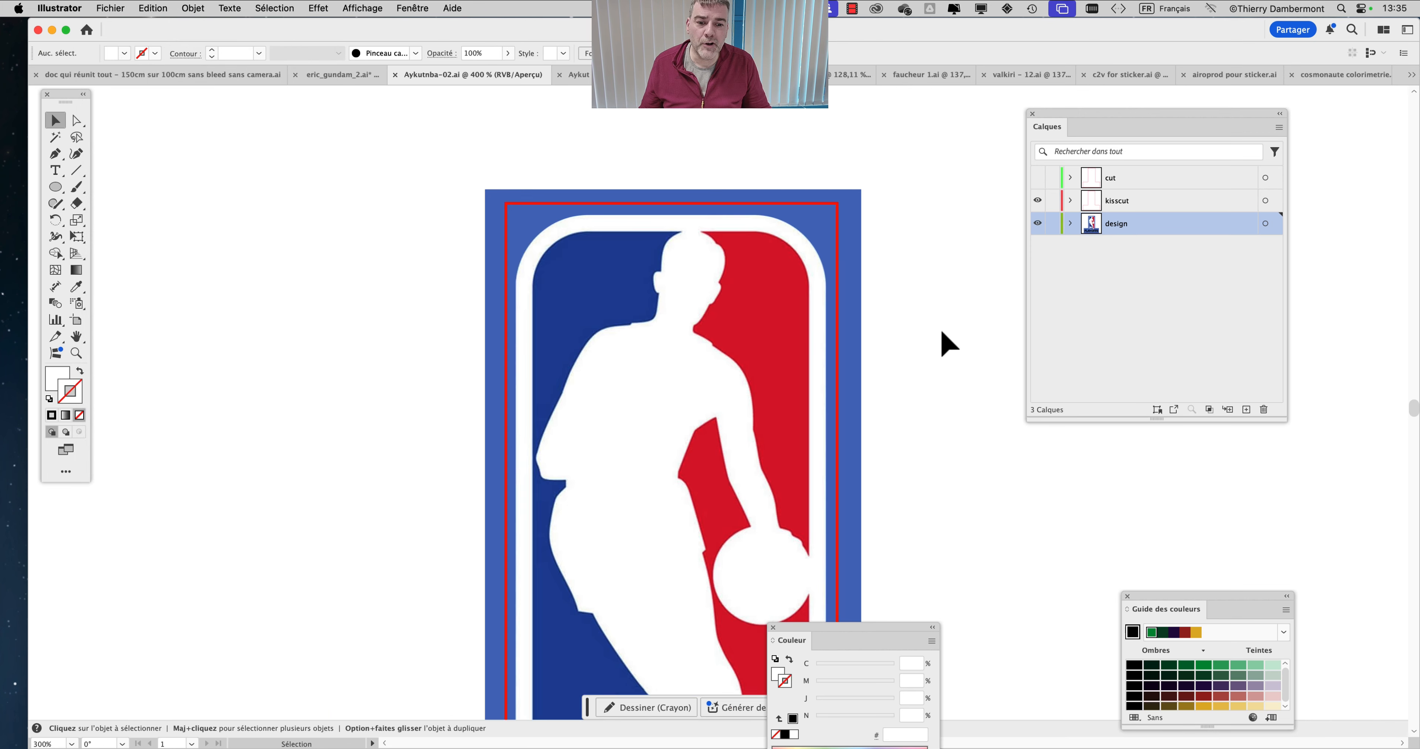
left_click_drag(853, 641, 1091, 599)
Examine the kisscut outline around the NBA logo and the PLAYOFFS band, and select its path.
left_click_drag(803, 566, 612, 340)
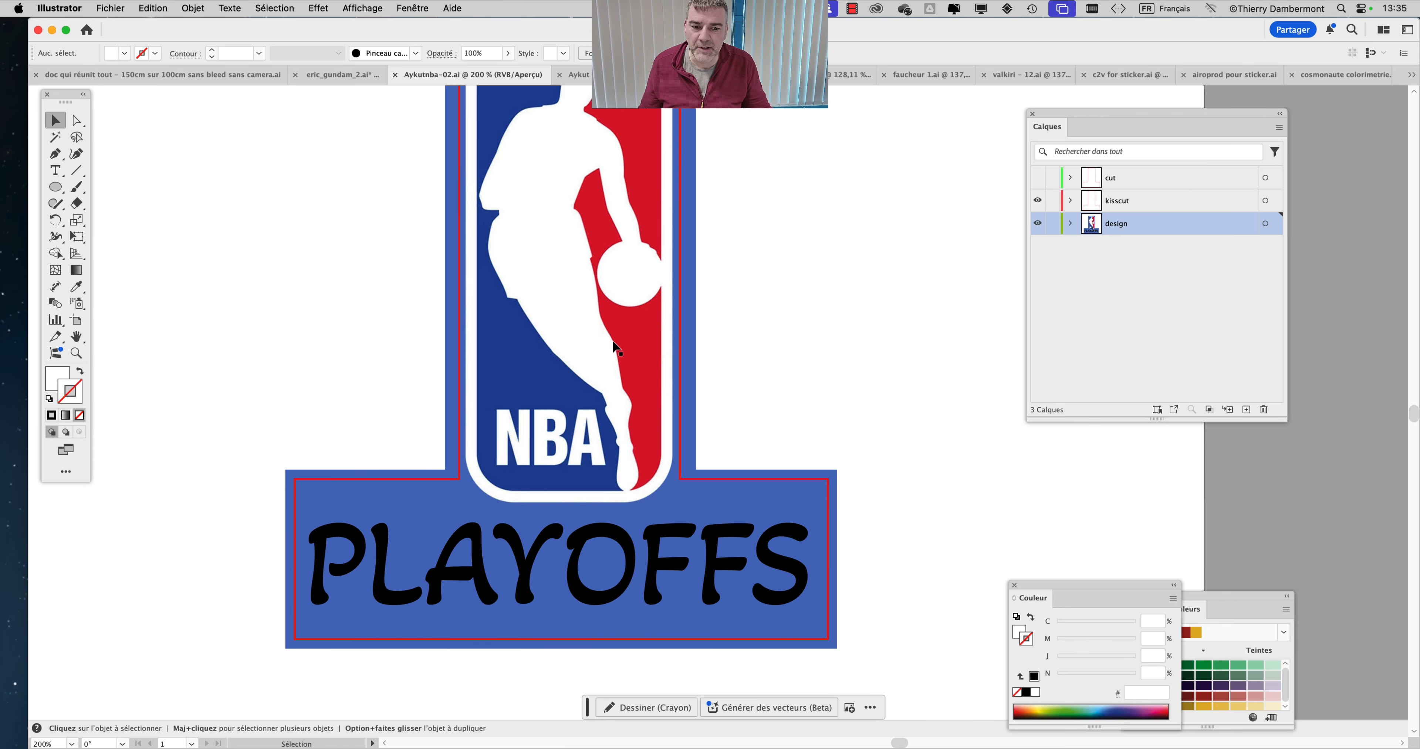
left_click_drag(763, 307, 761, 264)
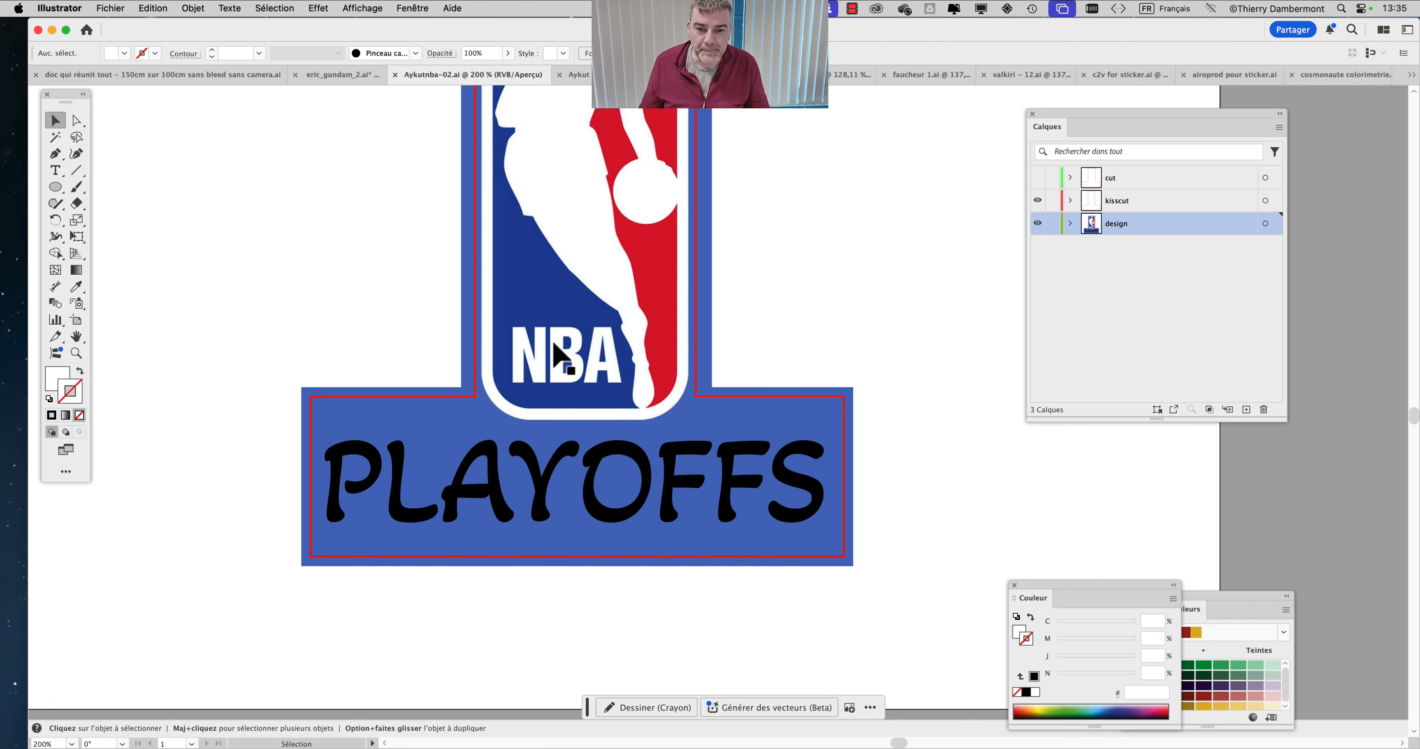
left_click_drag(643, 256, 637, 358)
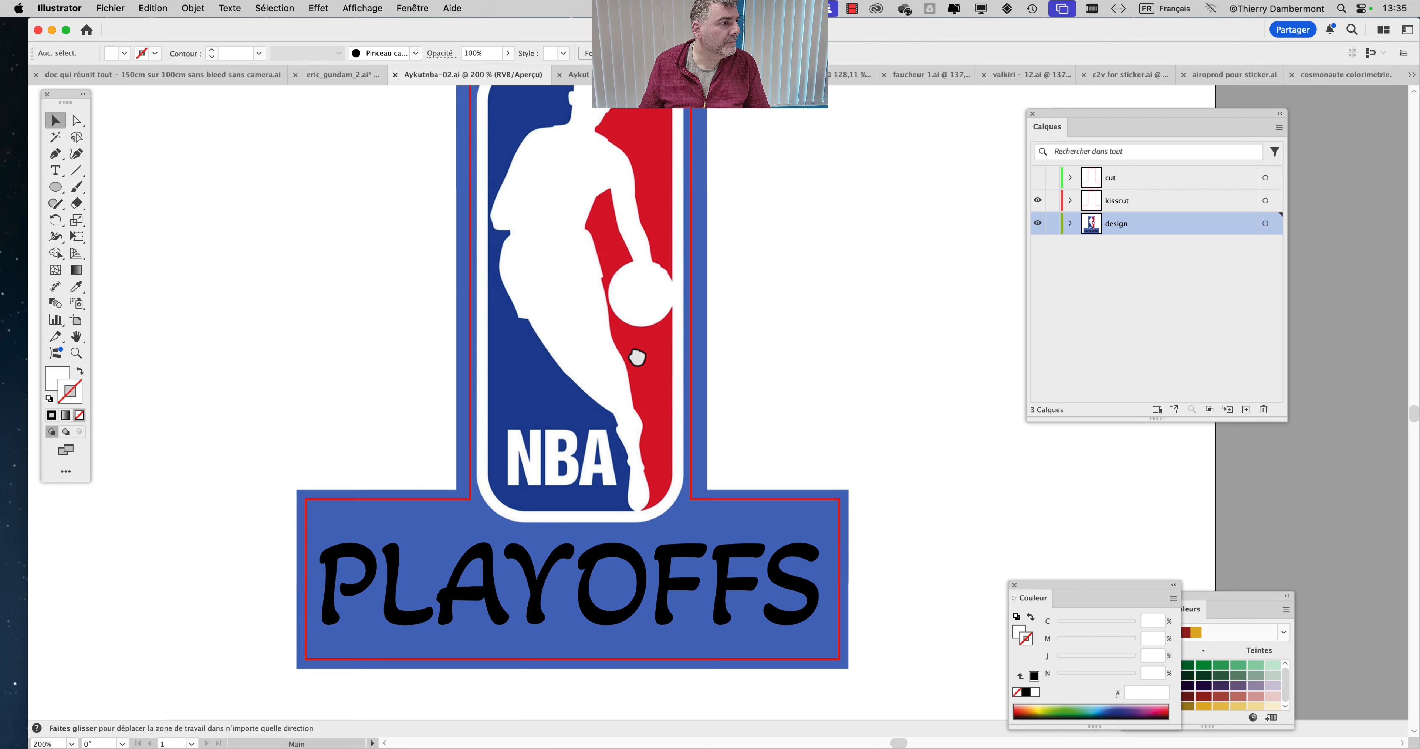
scroll(637, 358, "up", 5)
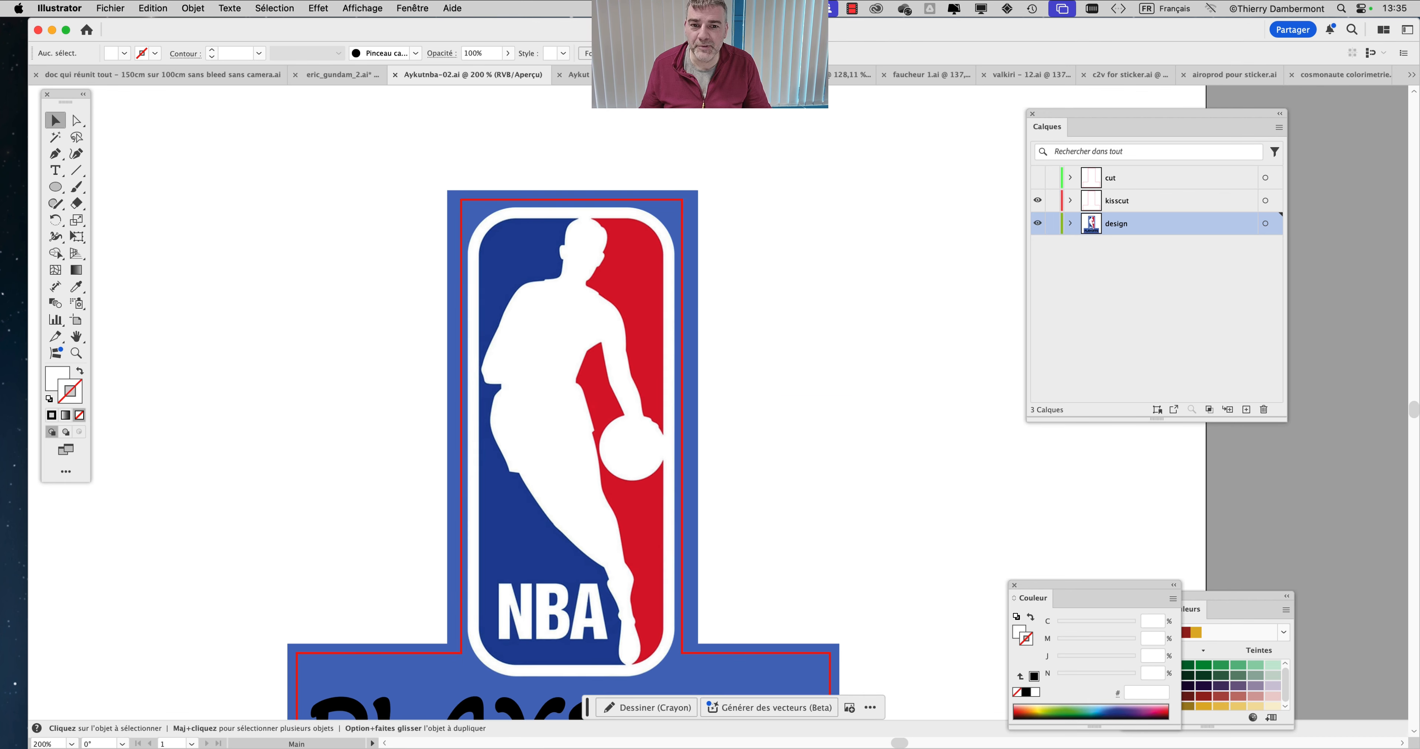
scroll(598, 223, "up", 3)
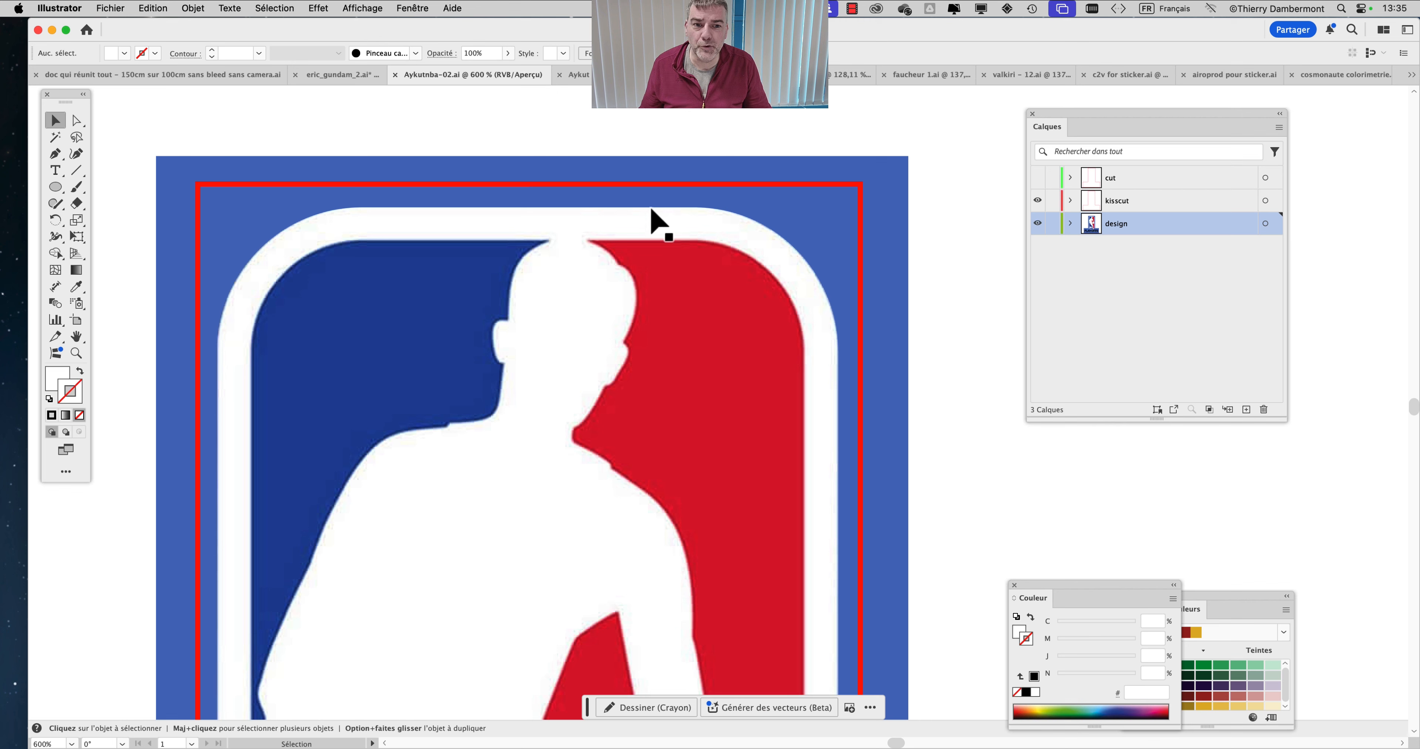
left_click(353, 184)
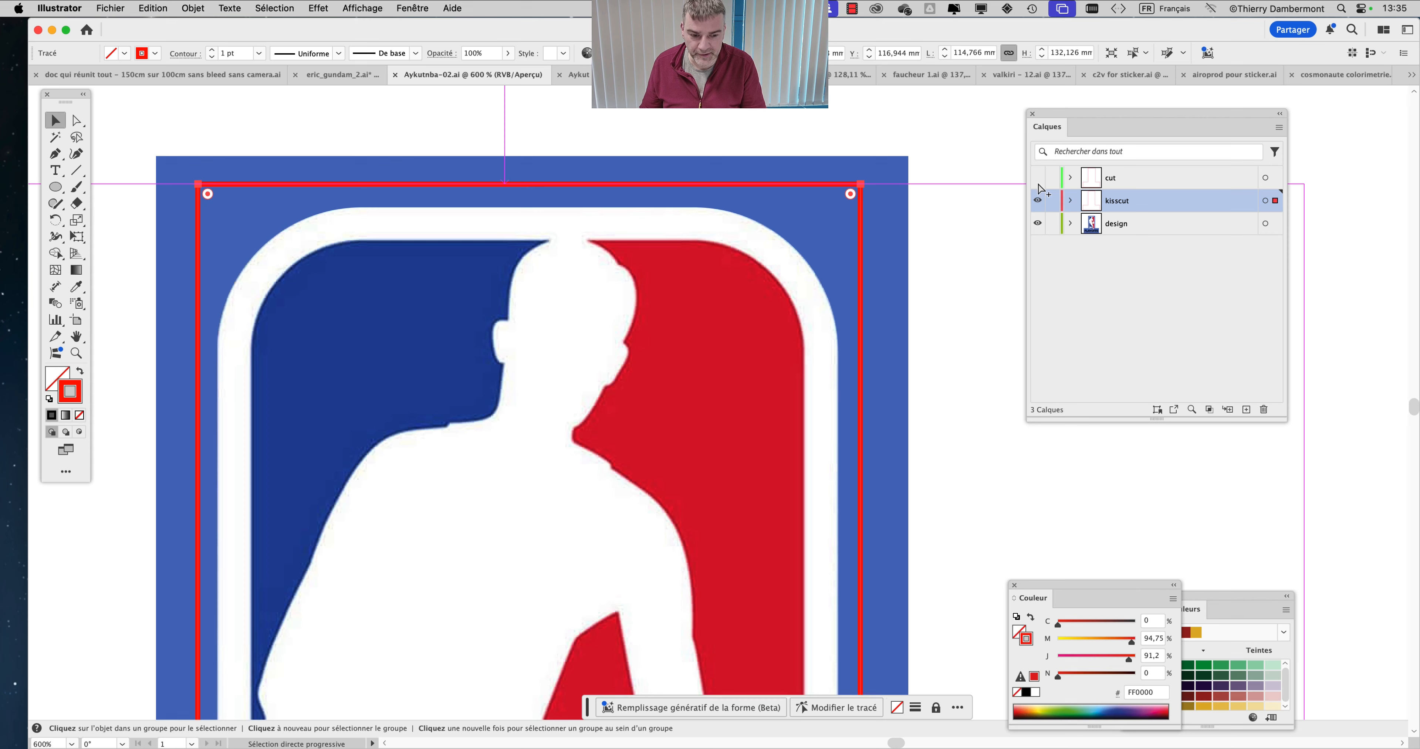
Show and hide the cut layer repeatedly to compare its outline with the kisscut line, leaving it hidden.
left_click(1035, 160)
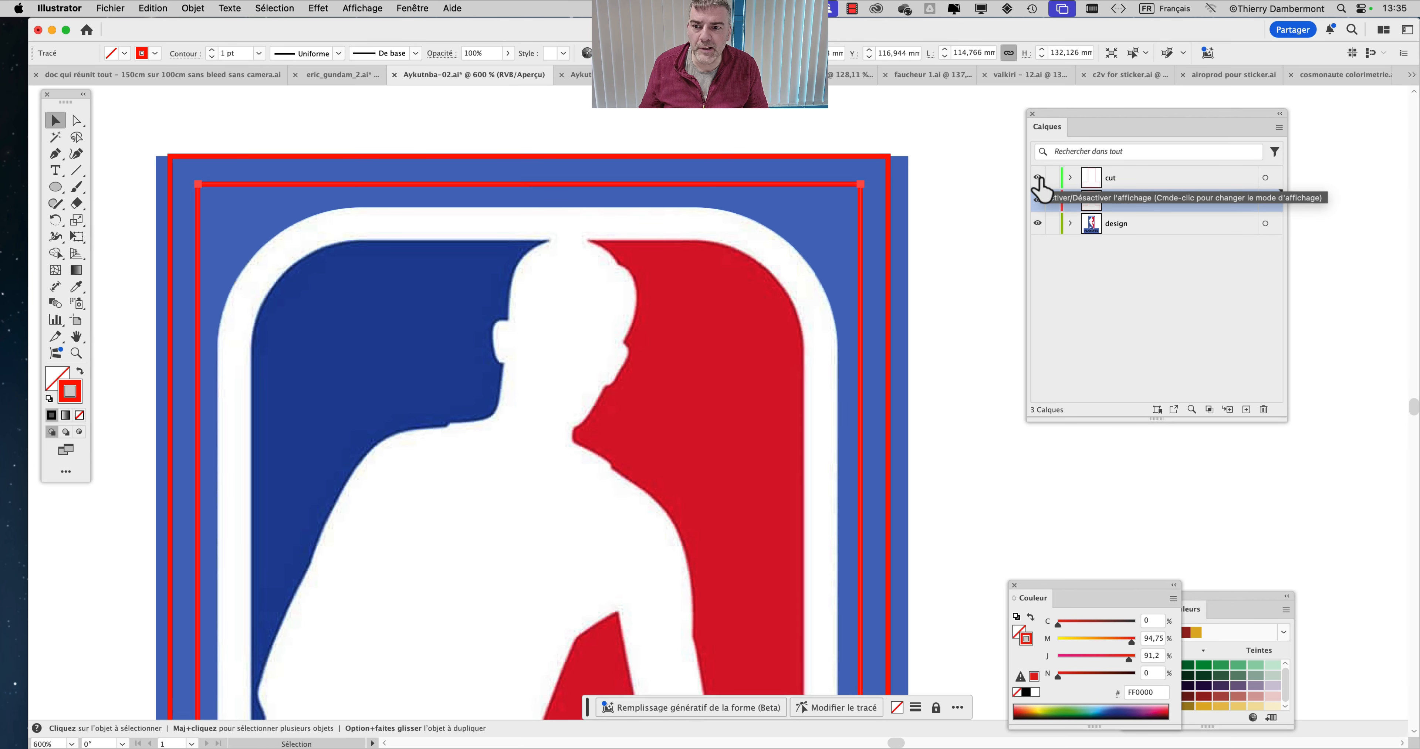
left_click(1037, 178)
left_click(1038, 178)
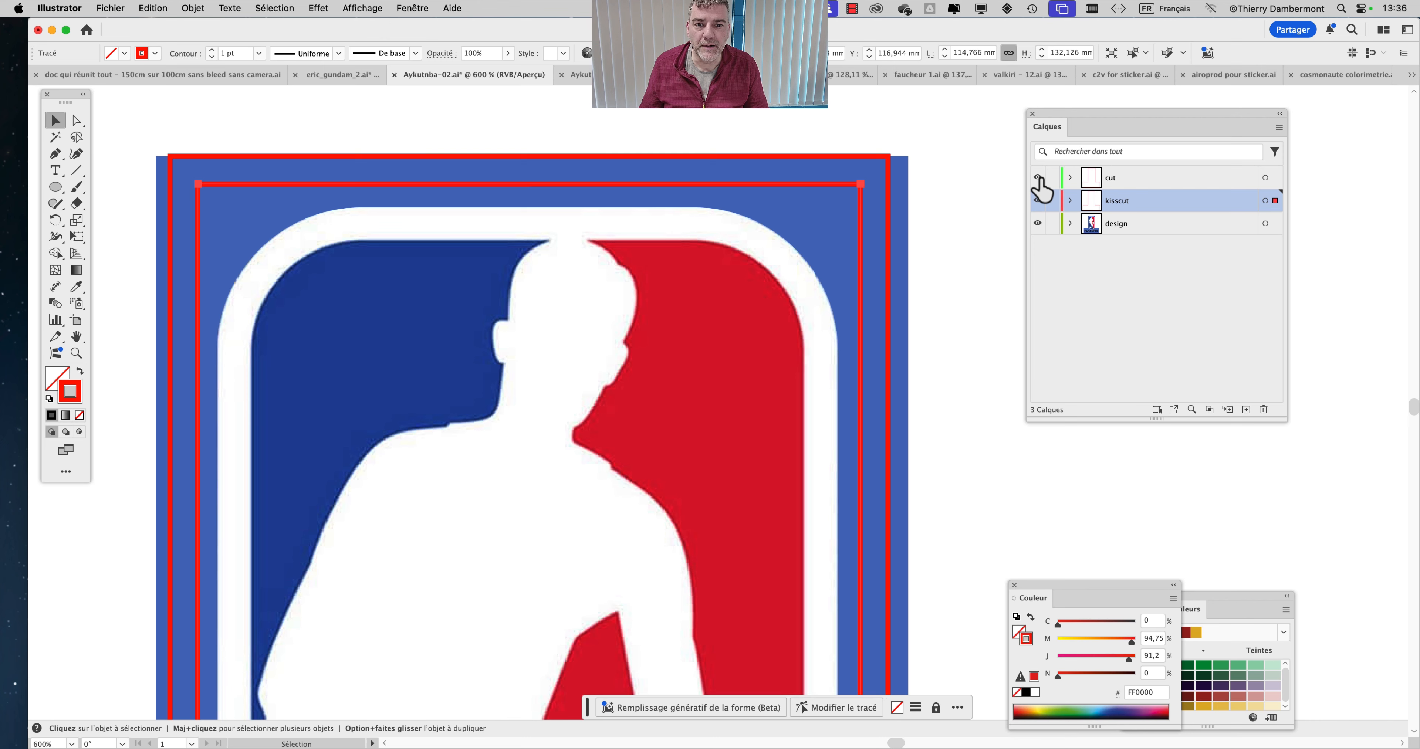
left_click(1038, 178)
left_click(1037, 178)
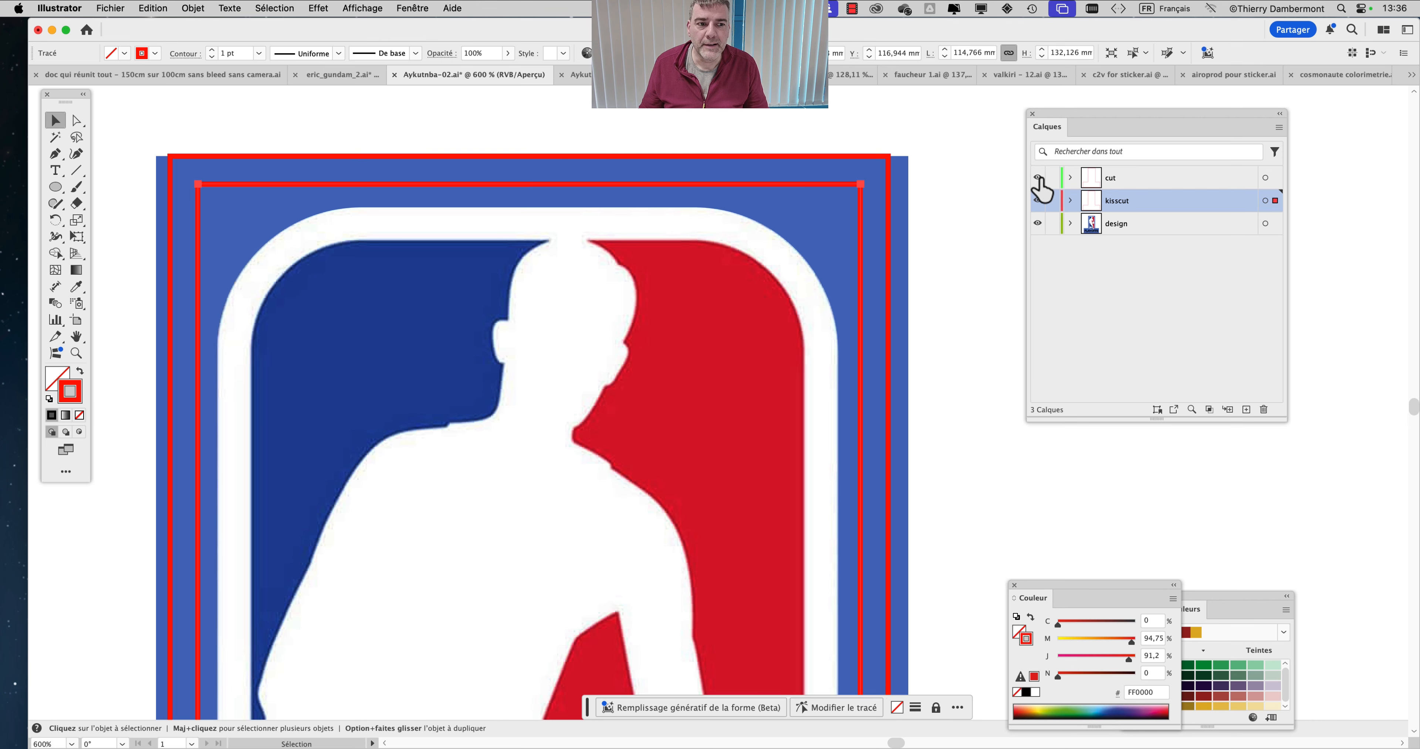
left_click(1037, 178)
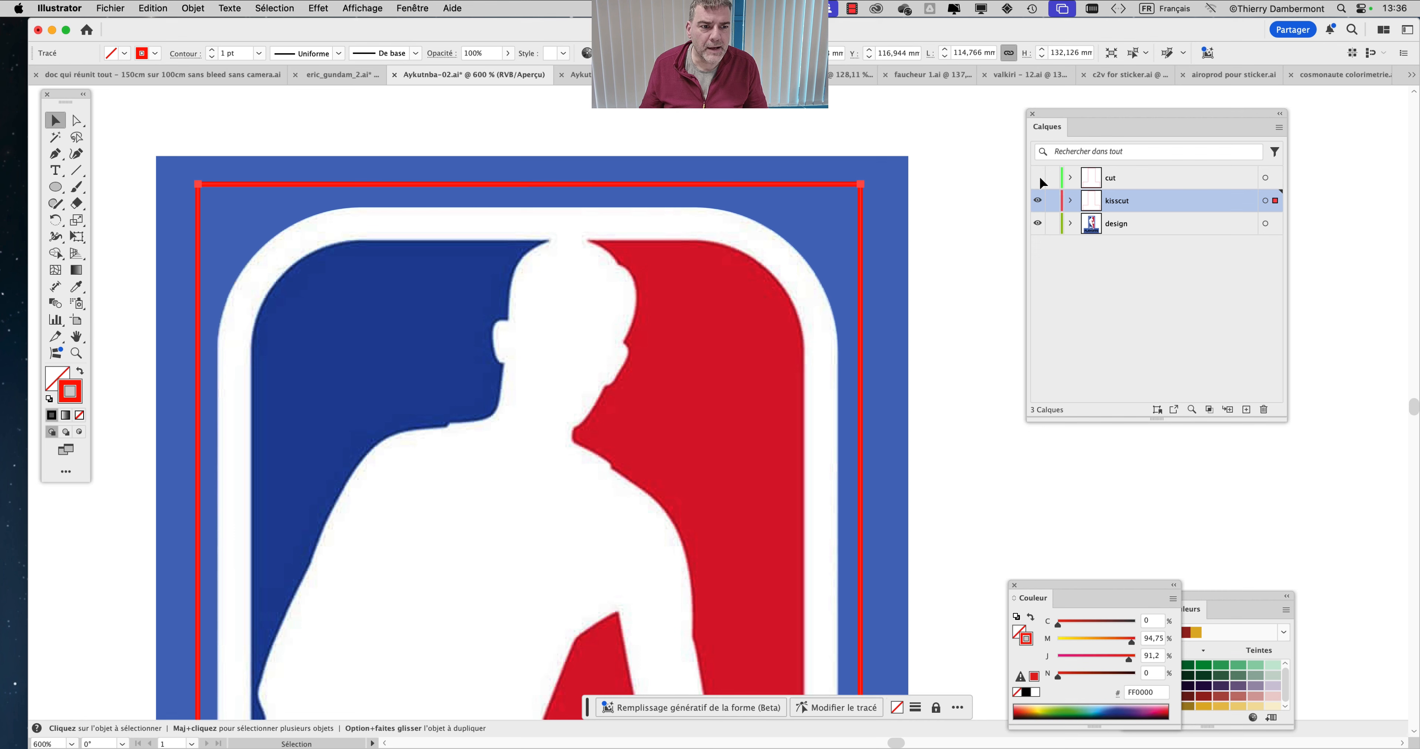
left_click(1038, 178)
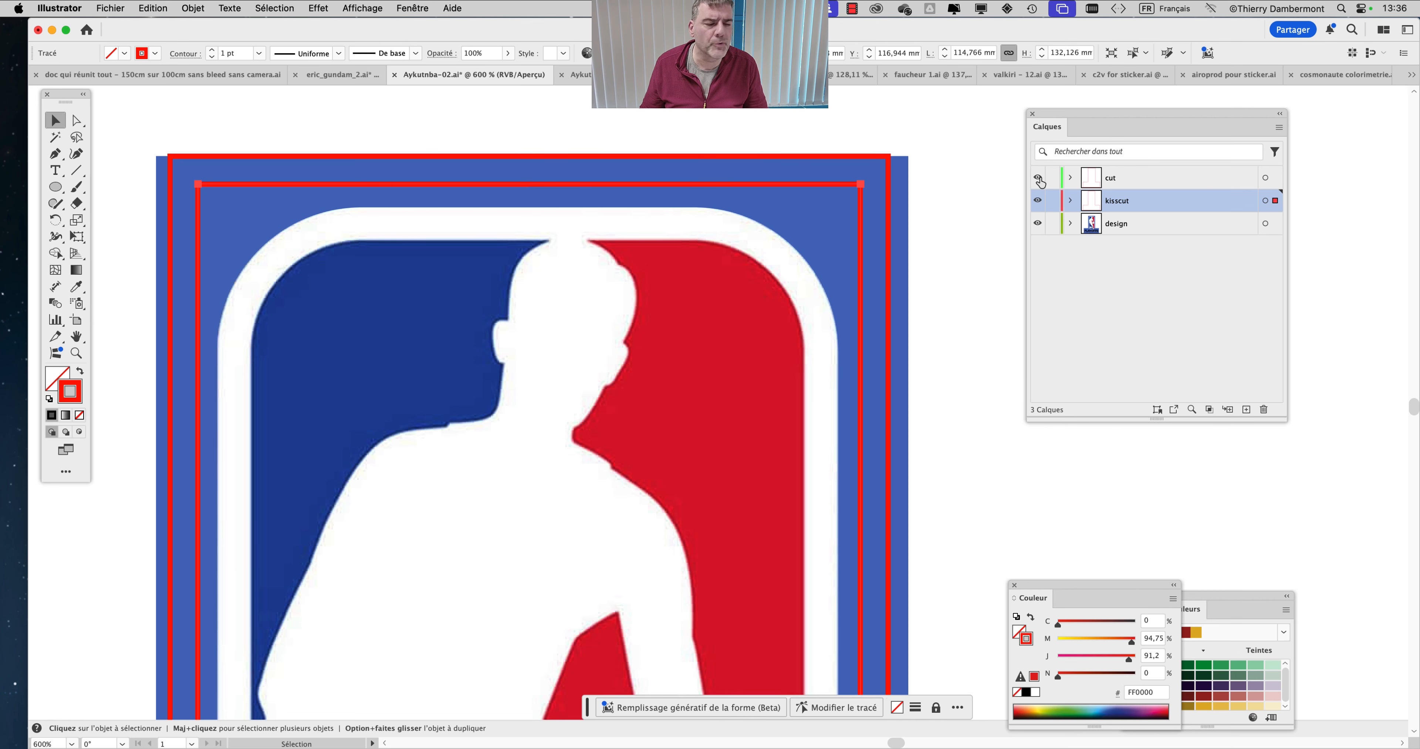
left_click(1038, 177)
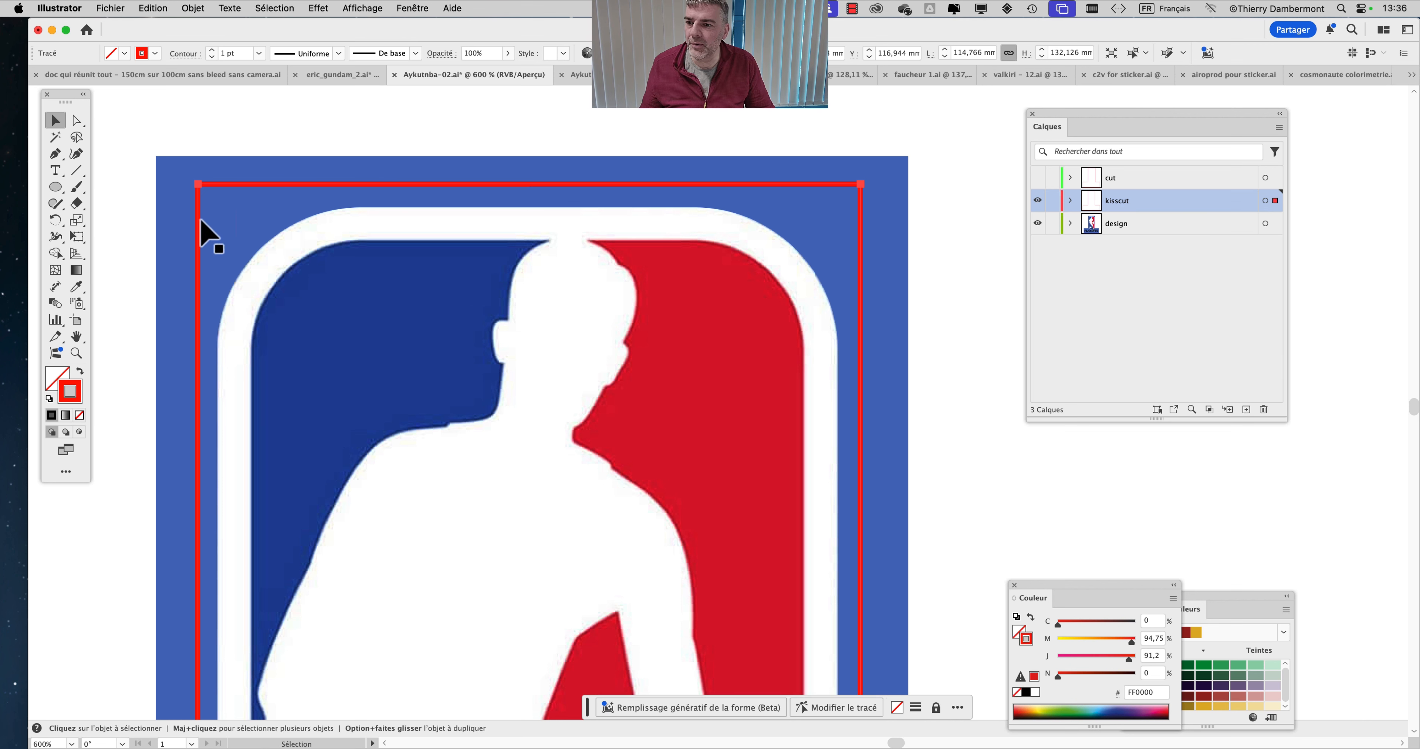
Switch to the Direct Selection tool, deselect the kisscut path and lock the design layer.
left_click(77, 122)
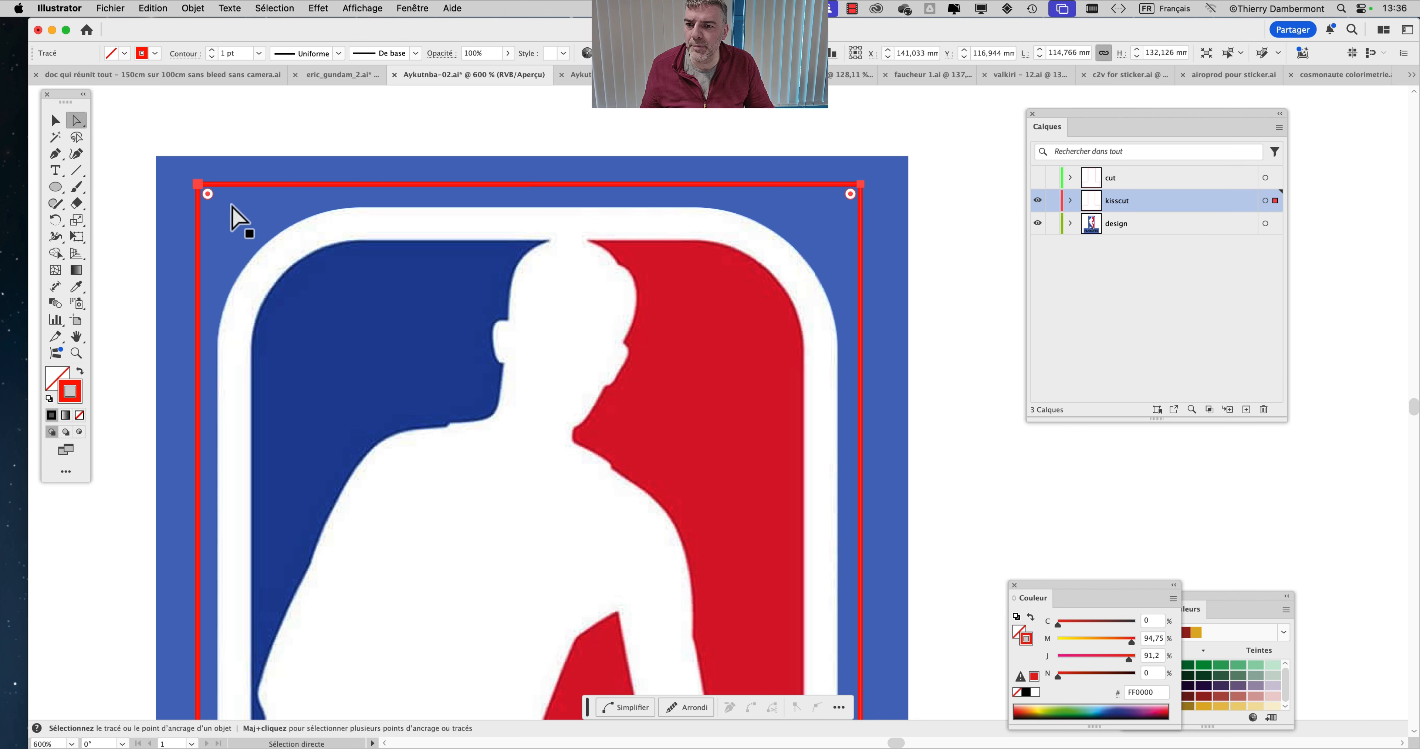
left_click(190, 143)
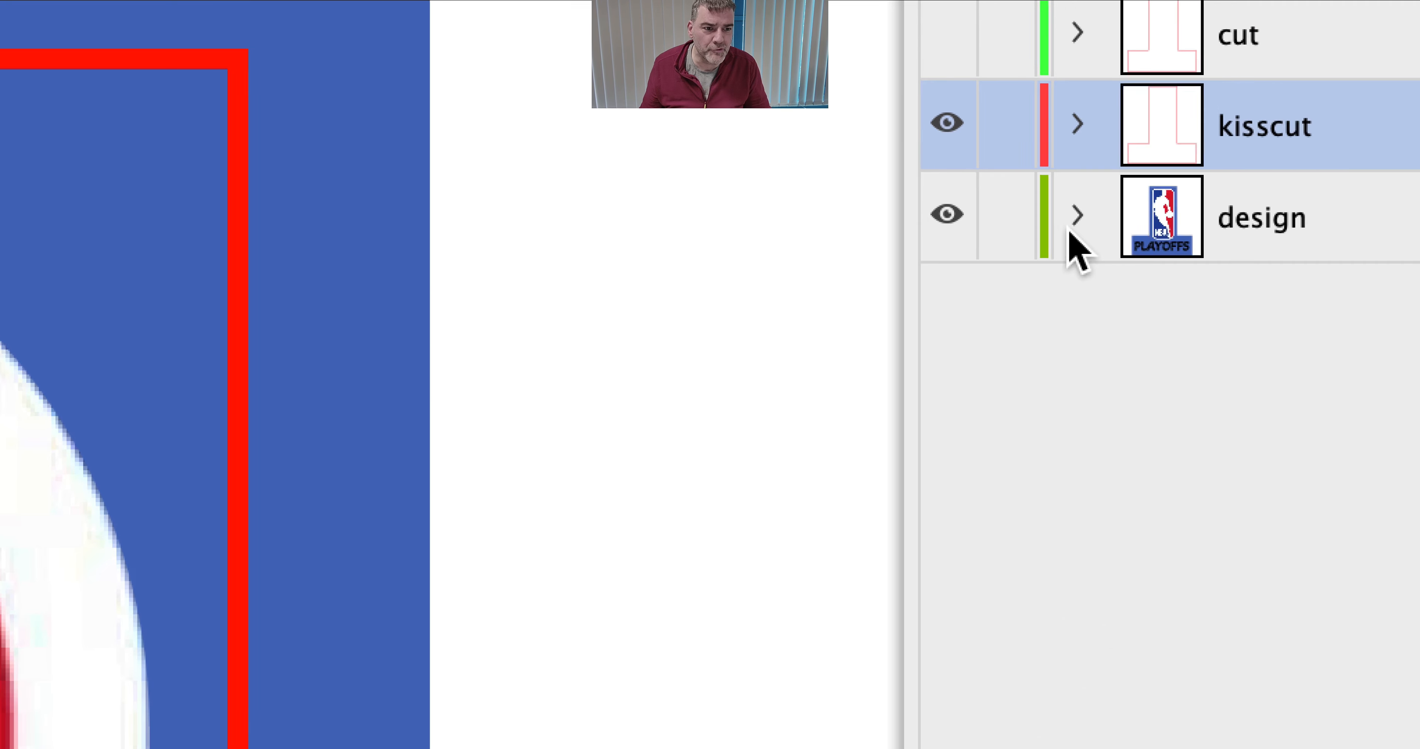
left_click(1057, 232)
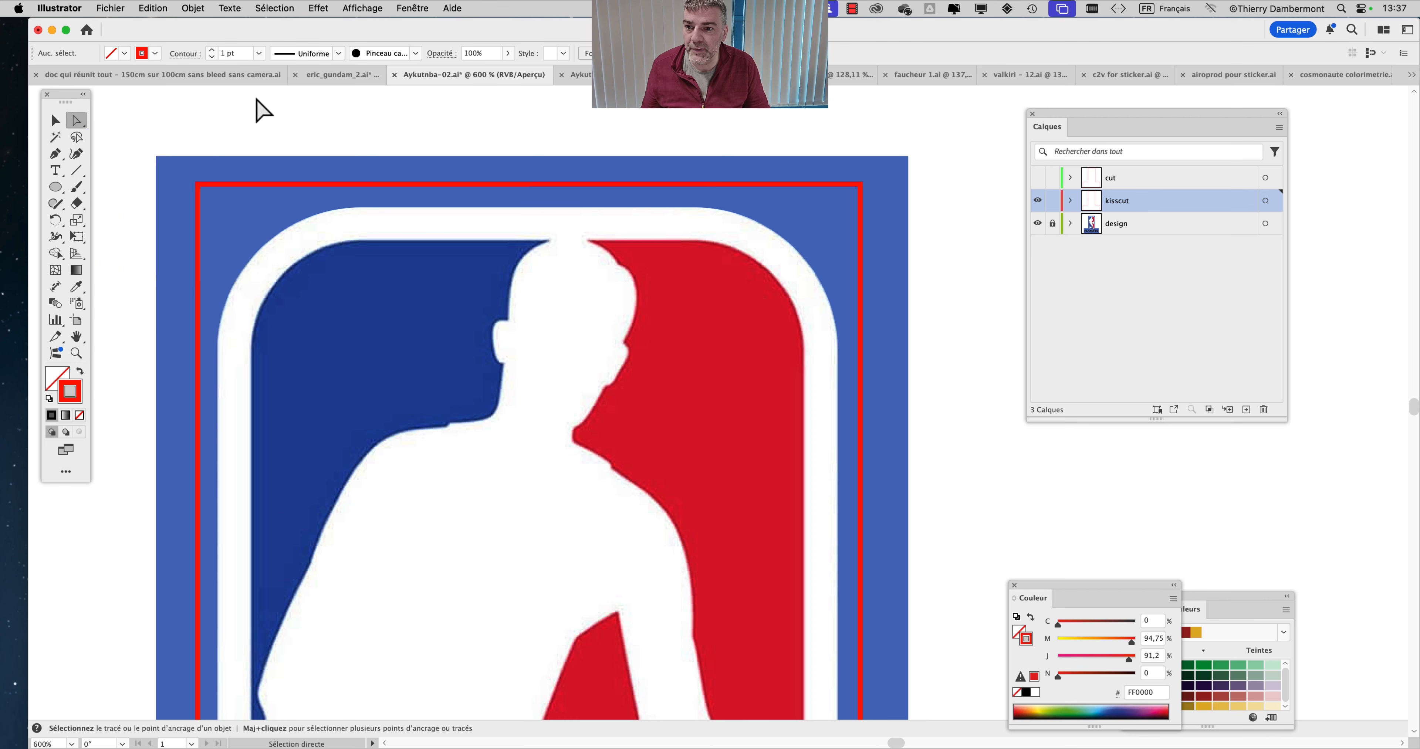
Round the kisscut path's two corners above the NBA logo to a radius of about 11 mm, and deselect the path.
left_click_drag(238, 147, 942, 210)
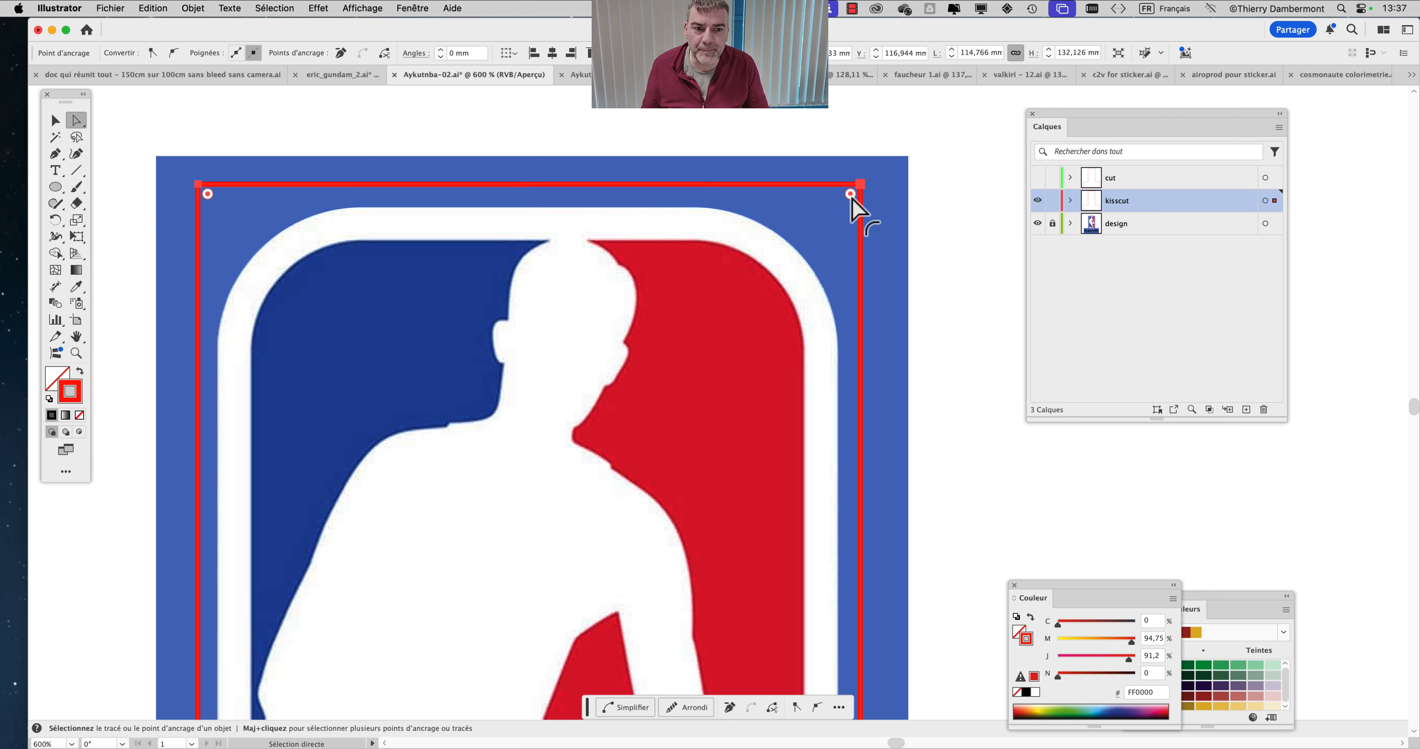
left_click_drag(818, 213, 689, 311)
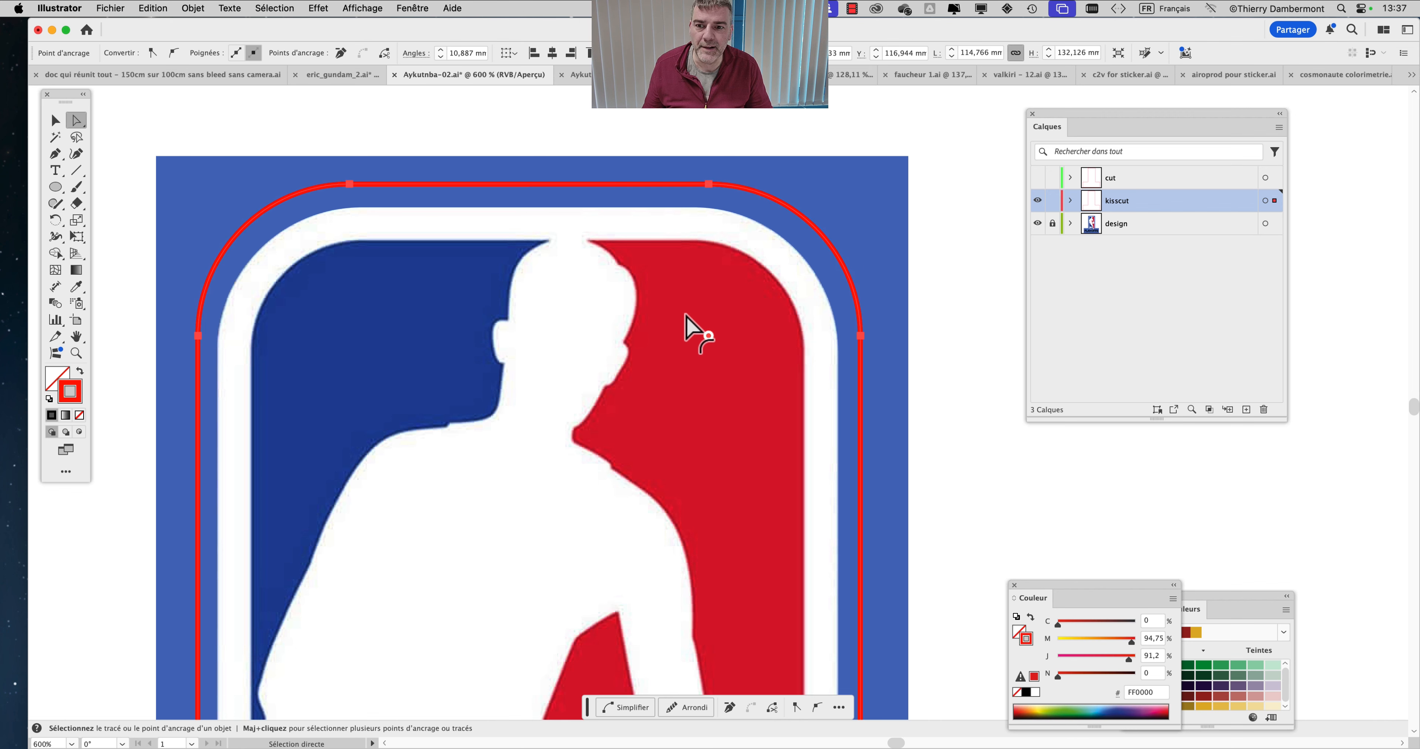
left_click_drag(680, 317, 688, 315)
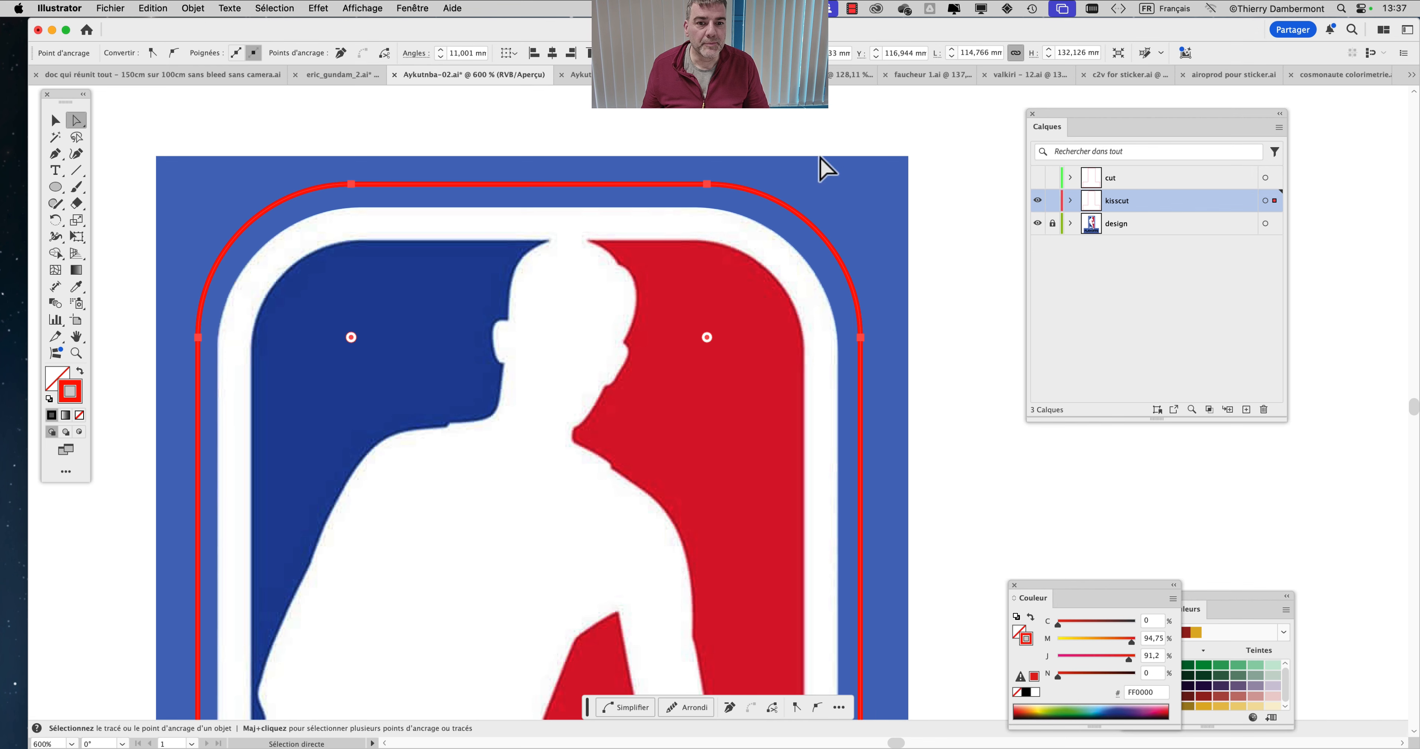
left_click_drag(107, 102, 963, 438)
left_click(944, 304)
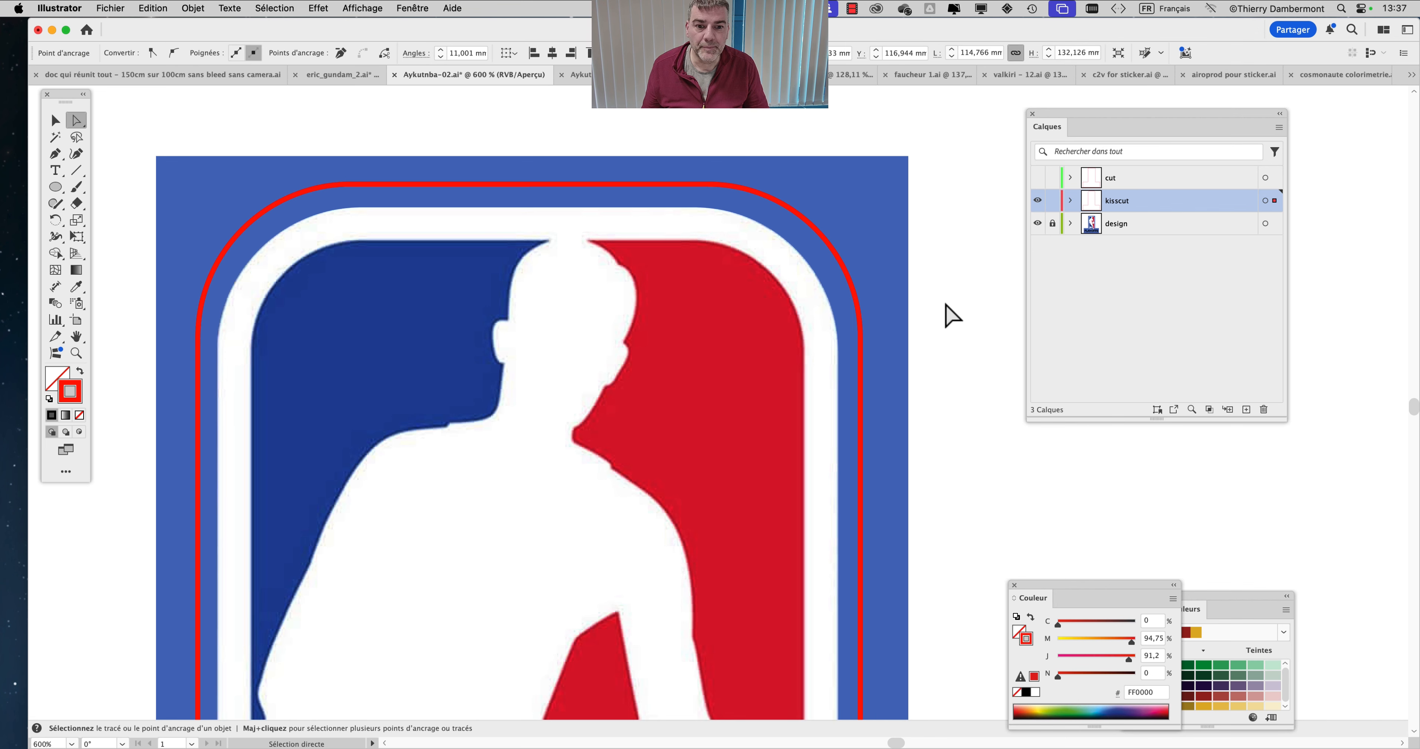
Round the four outer corners of the kisscut path around the PLAYOFFS band with a small equal radius, and deselect the path.
scroll(944, 304, "down", 2)
scroll(650, 197, "down", 4)
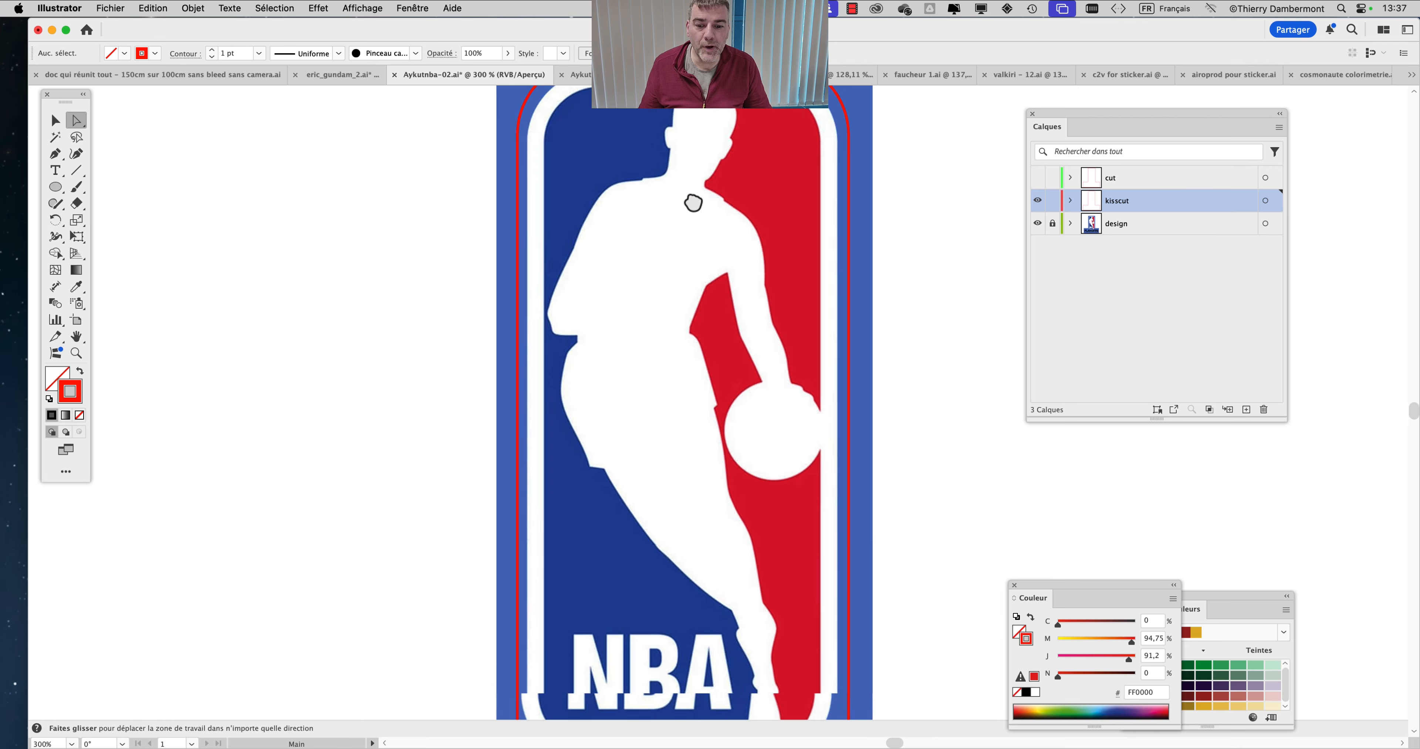
scroll(634, 313, "down", 1)
scroll(406, 193, "down", 3)
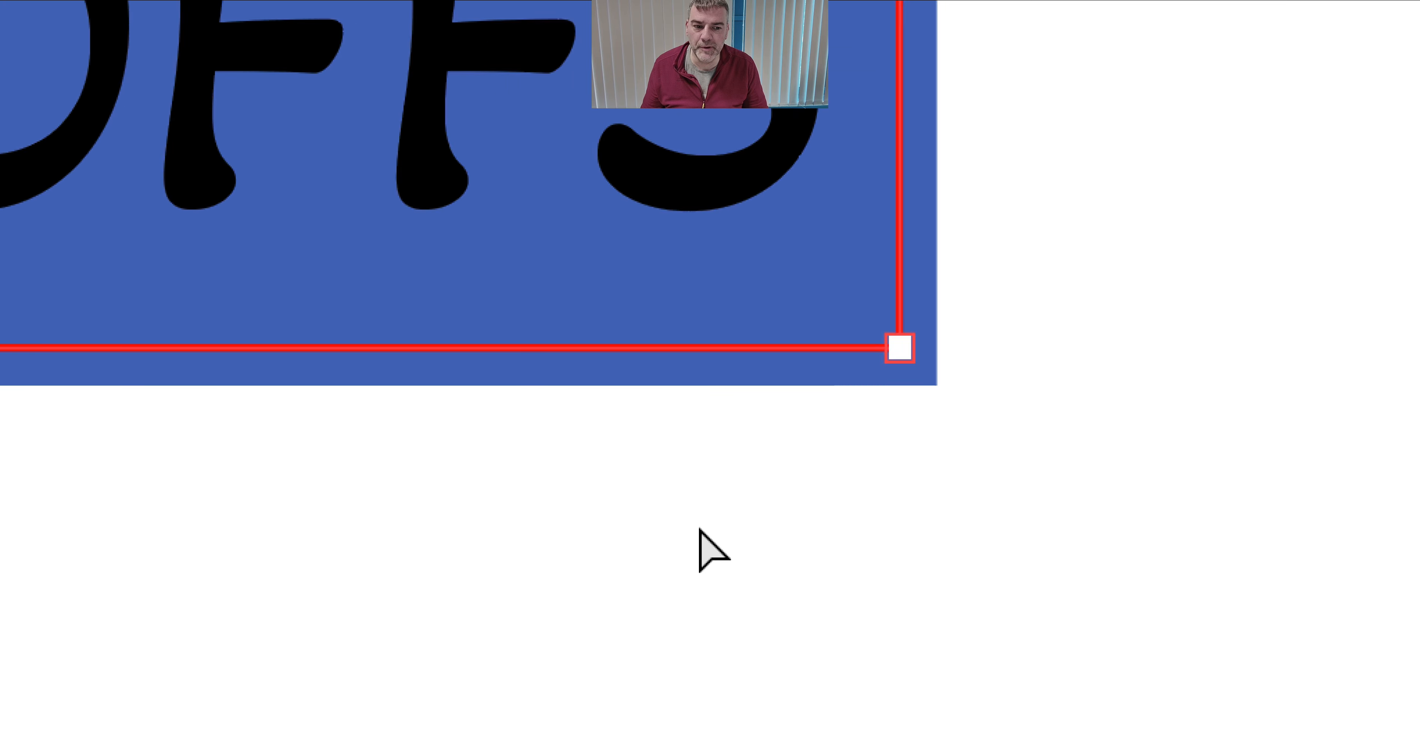
left_click_drag(841, 634, 732, 363)
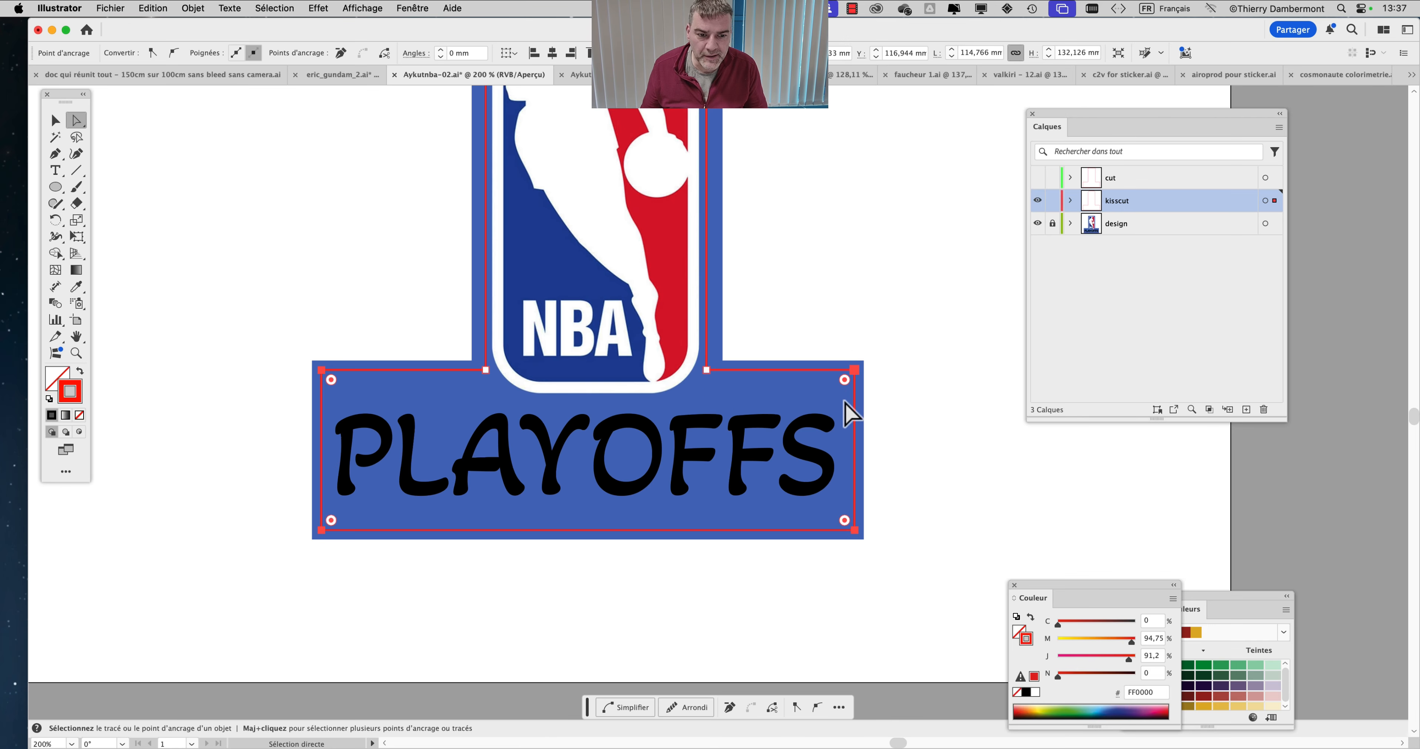
left_click_drag(845, 379, 827, 390)
left_click(962, 431)
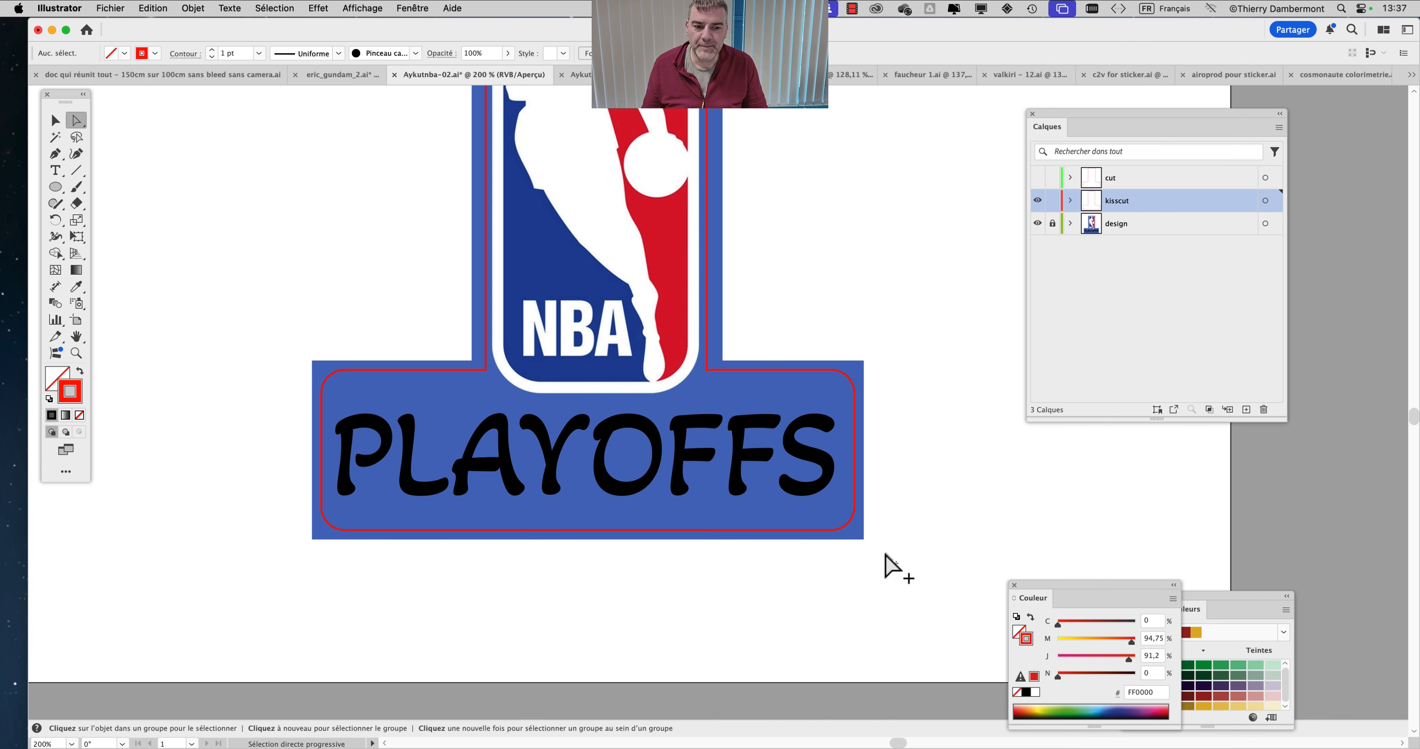
Lock the kisscut layer, show the cut layer and make it the active layer.
scroll(871, 543, "up", 1)
scroll(867, 543, "down", 1)
key("space")
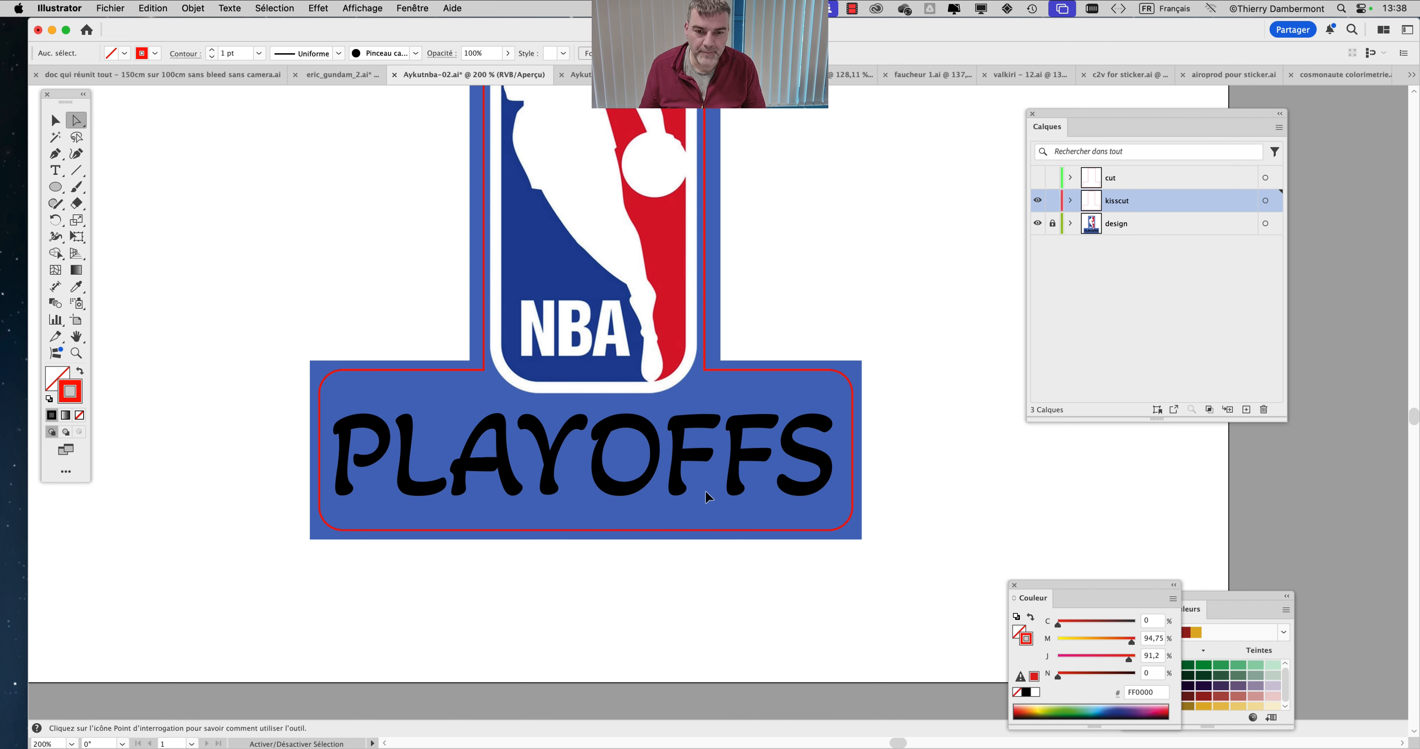
scroll(923, 352, "up", 5)
scroll(646, 231, "up", 2)
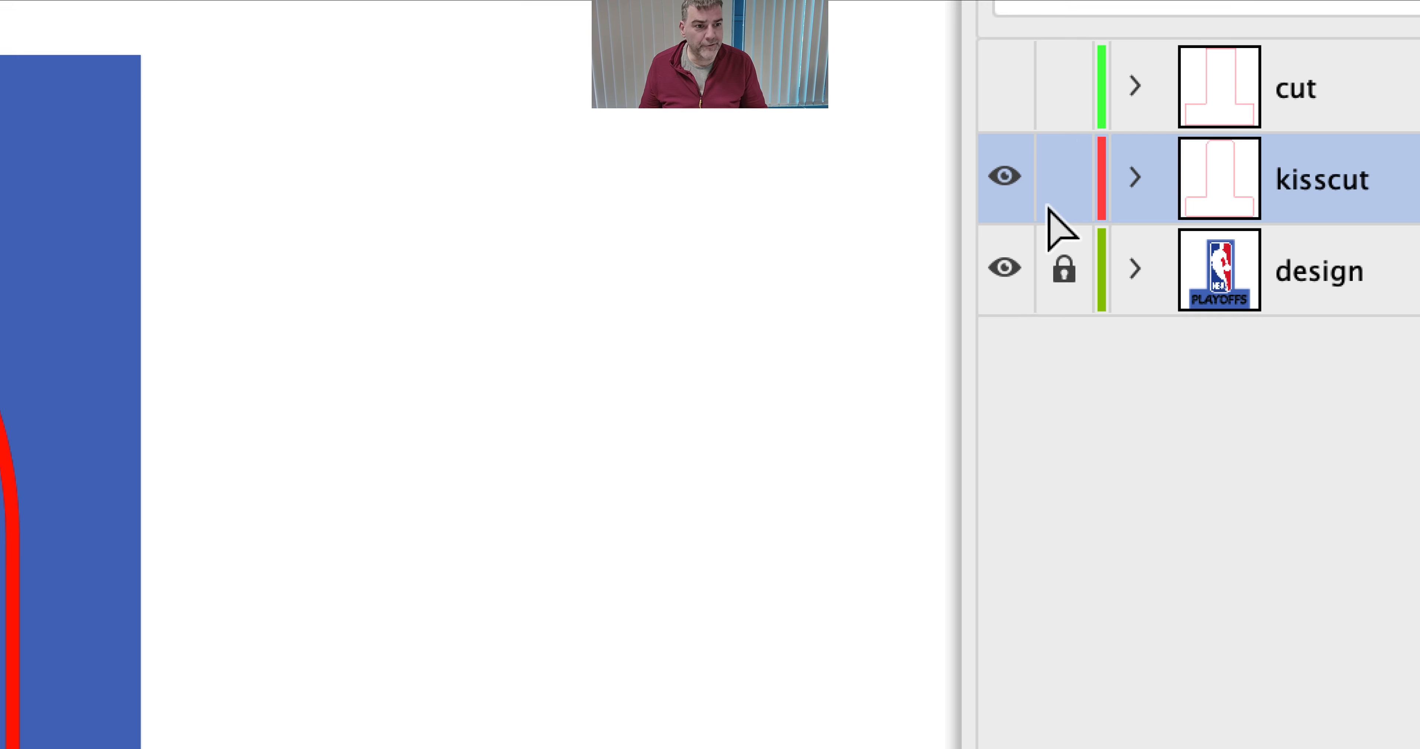
left_click(1051, 198)
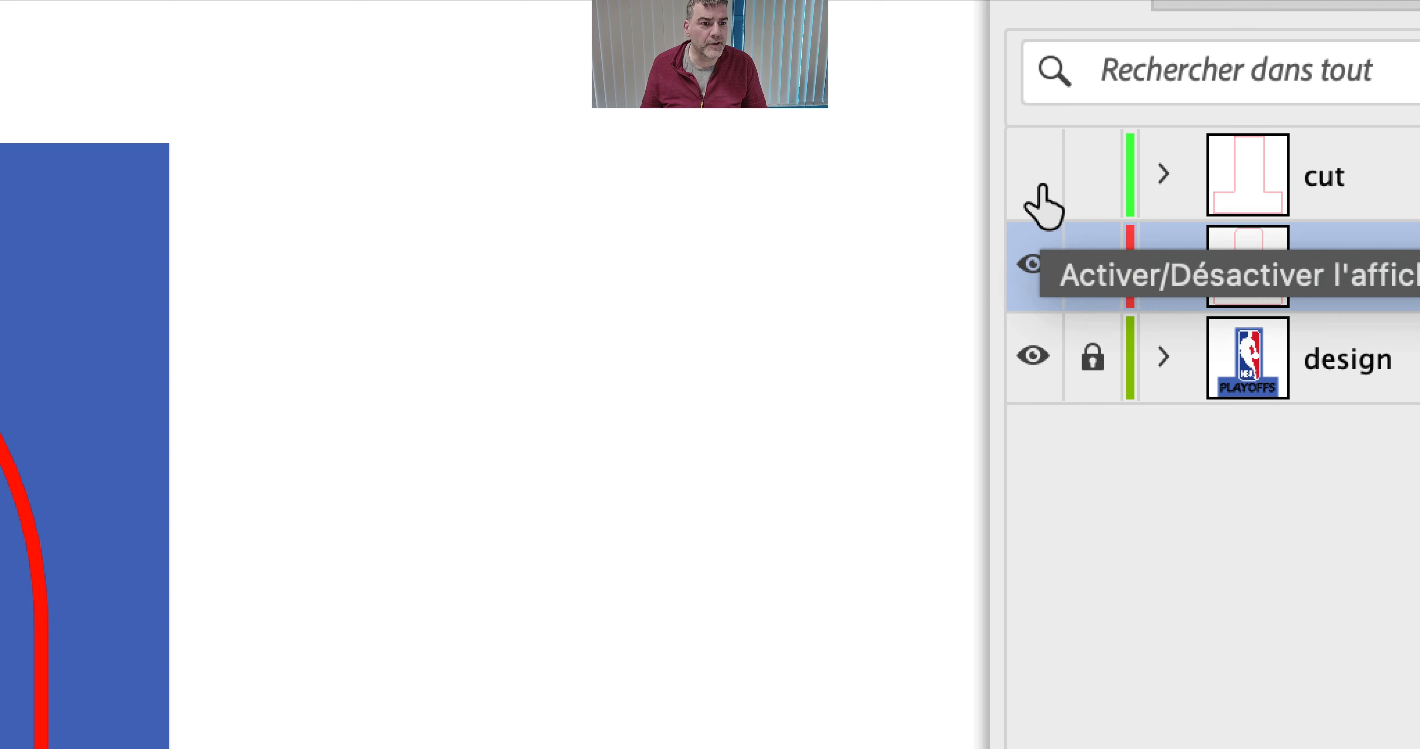
left_click(991, 104)
left_click(1097, 193)
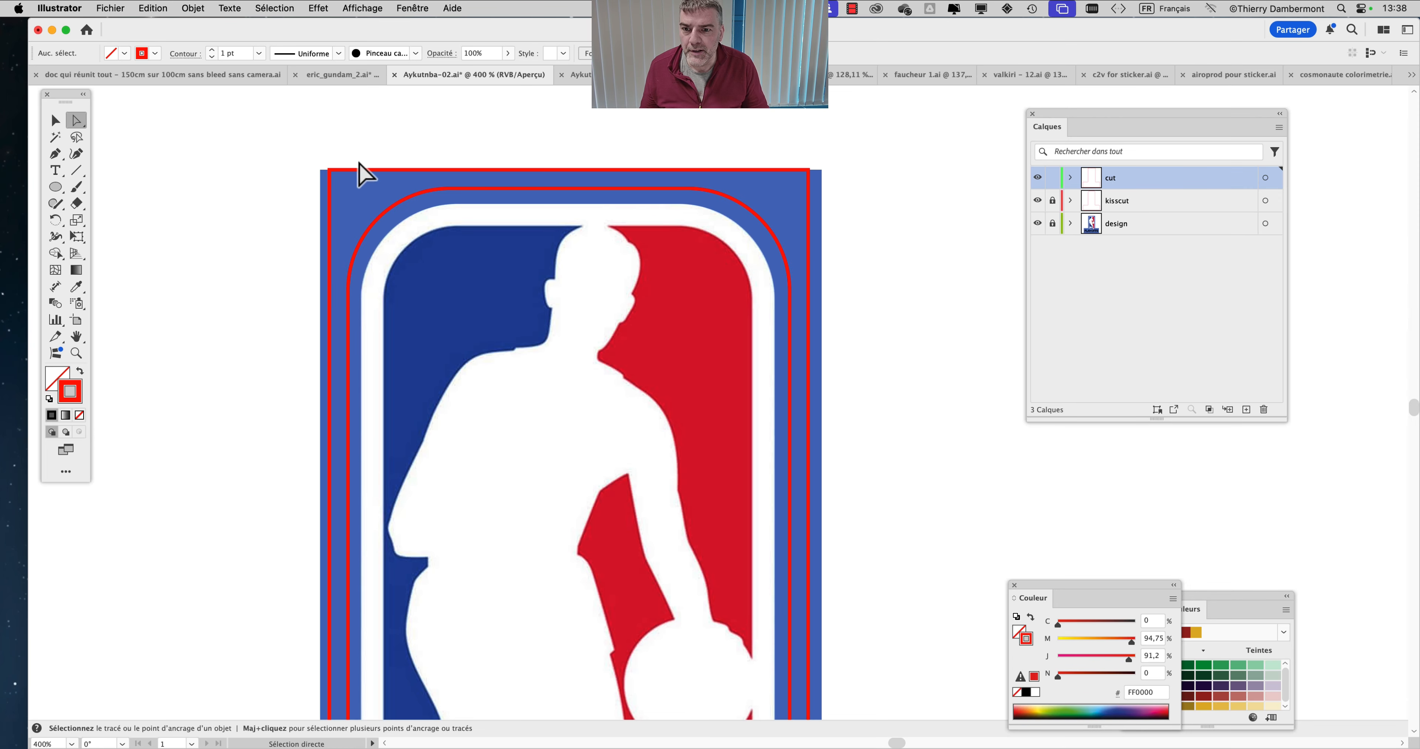
Round the cut path's two corners above the NBA logo to a radius of about 13 mm.
left_click(56, 121)
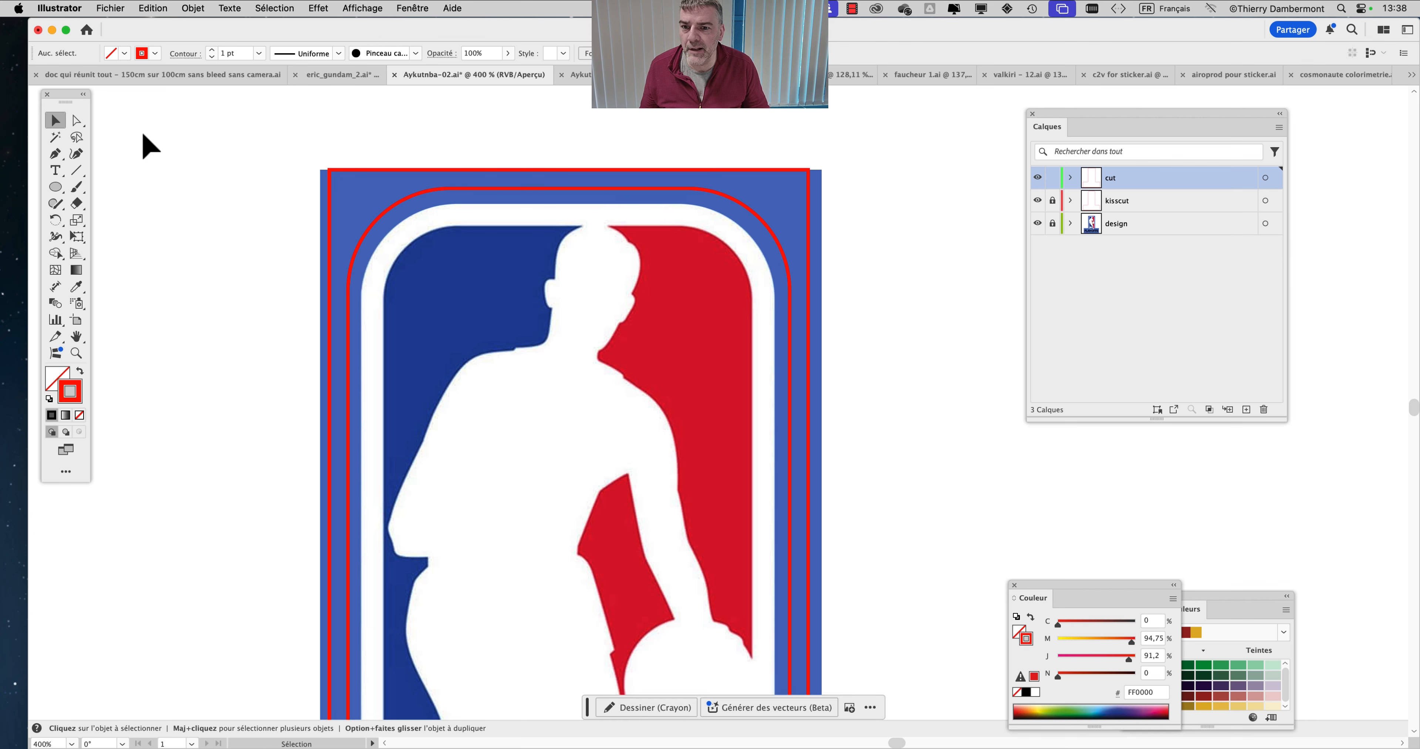
left_click(369, 175)
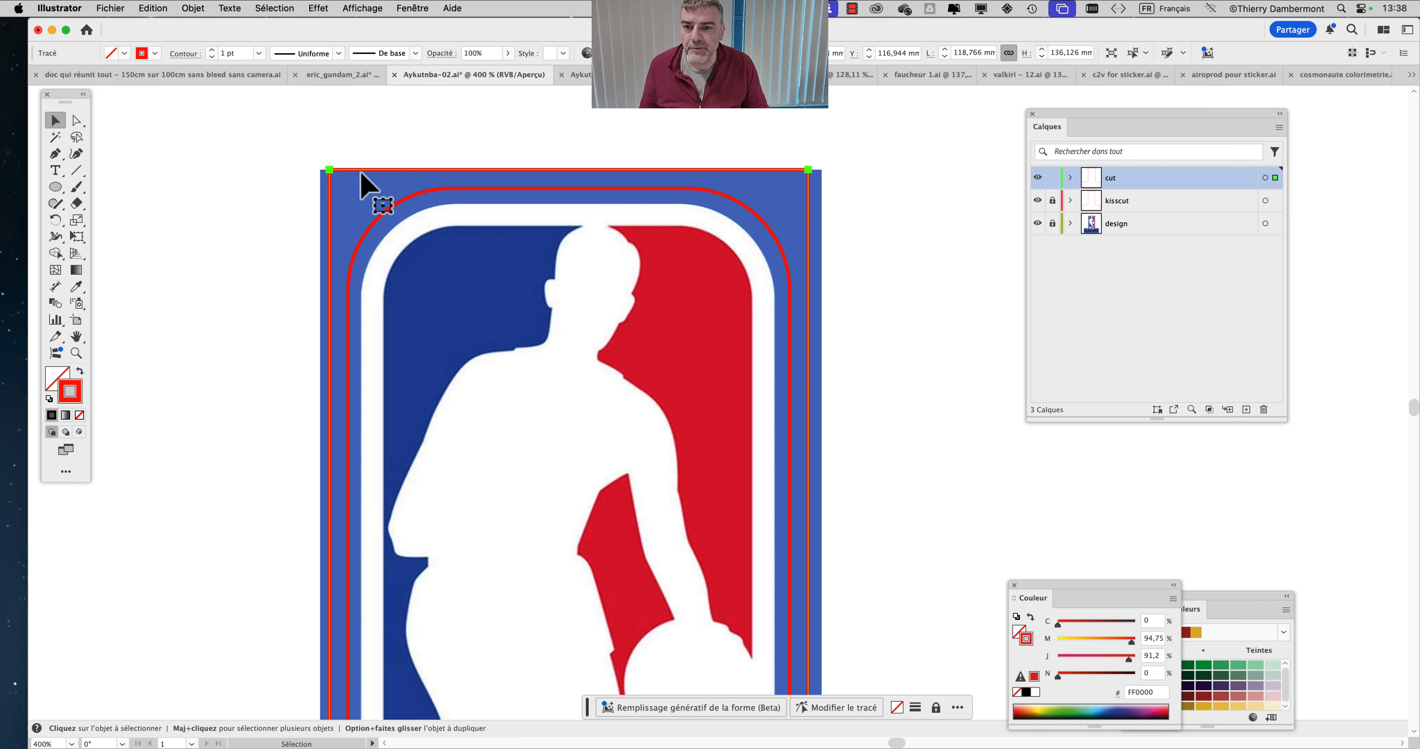
key("a")
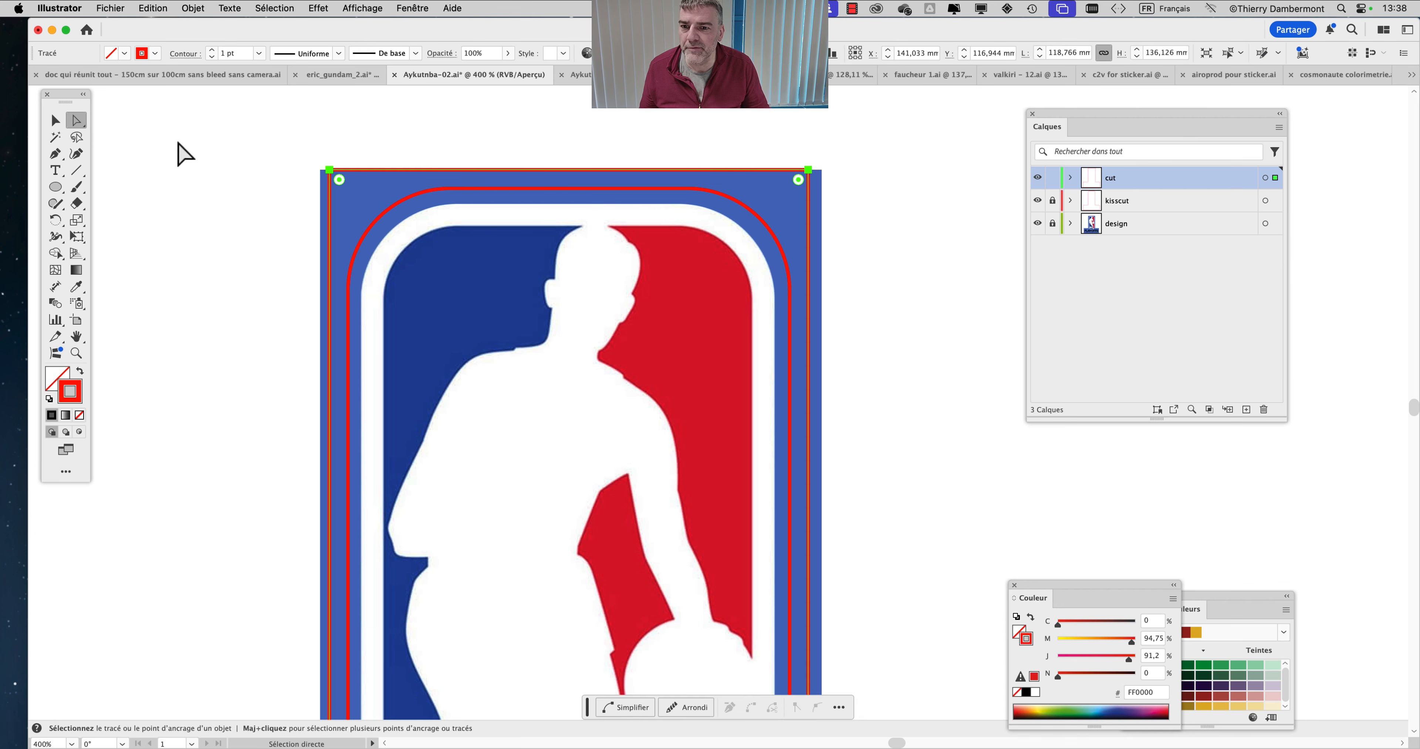
left_click(306, 164)
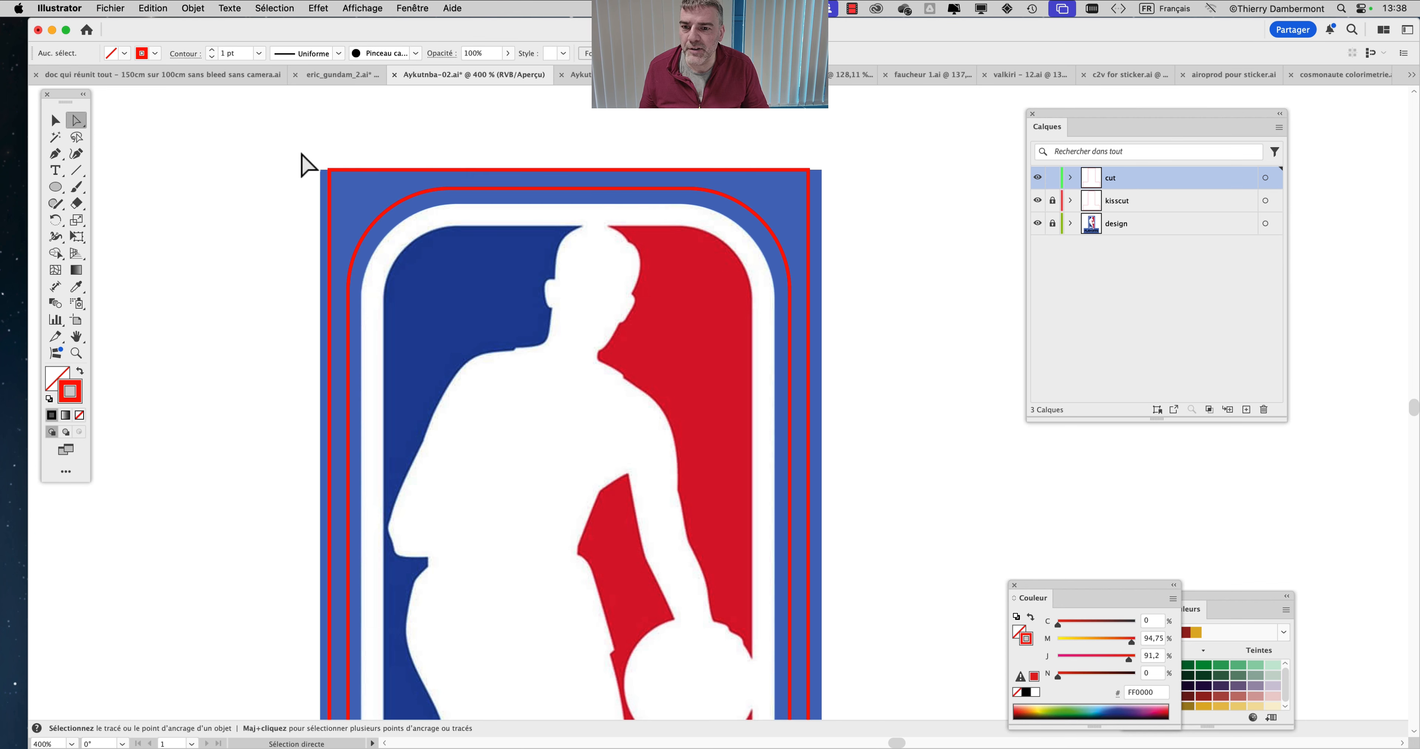
left_click(1053, 202)
left_click(362, 170)
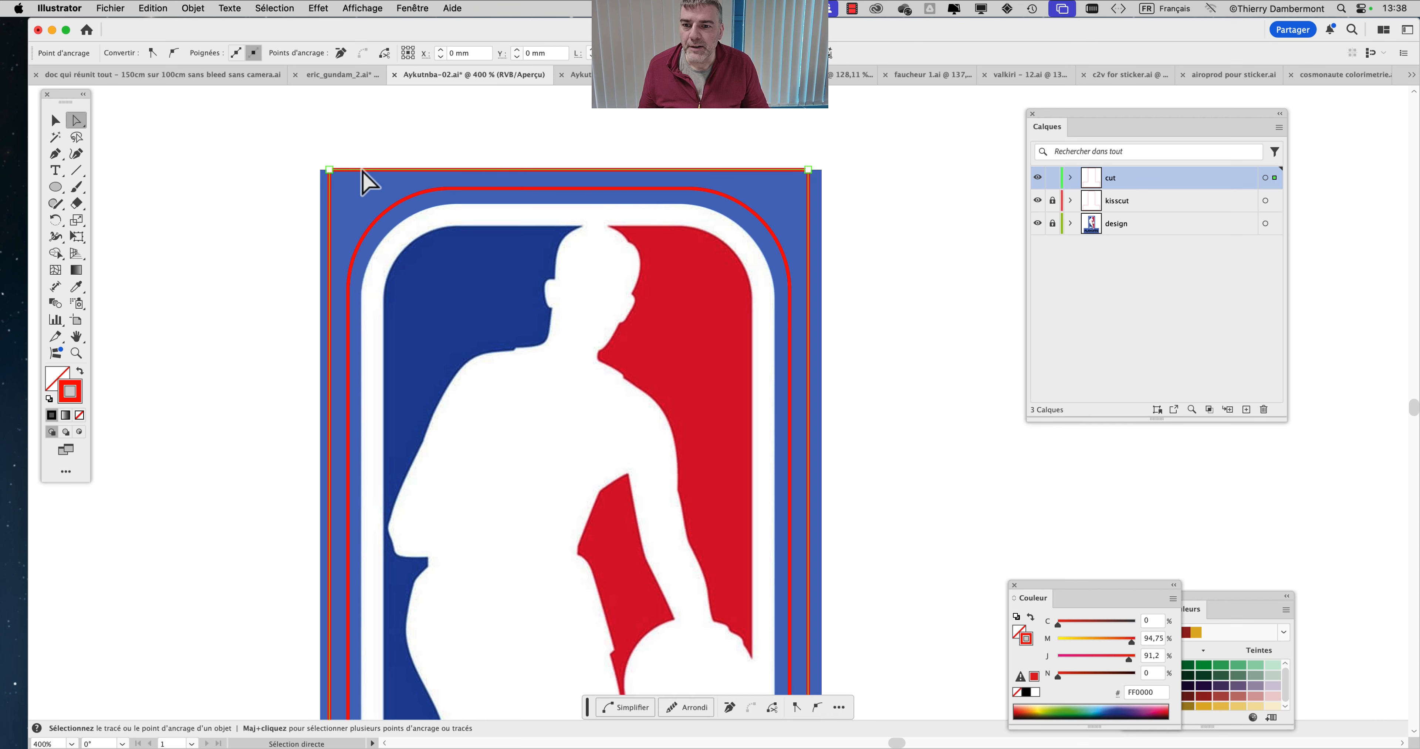
left_click_drag(292, 151, 868, 194)
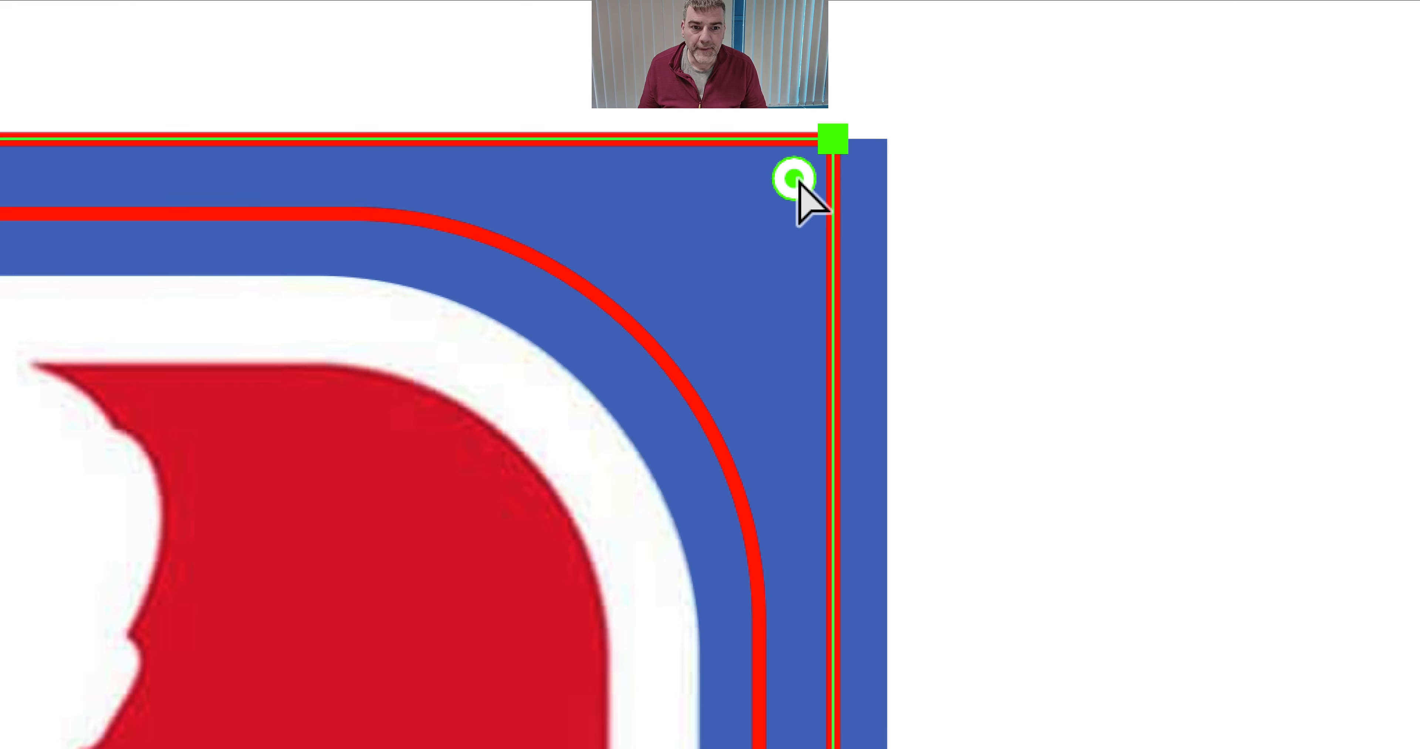
left_click_drag(799, 184, 357, 478)
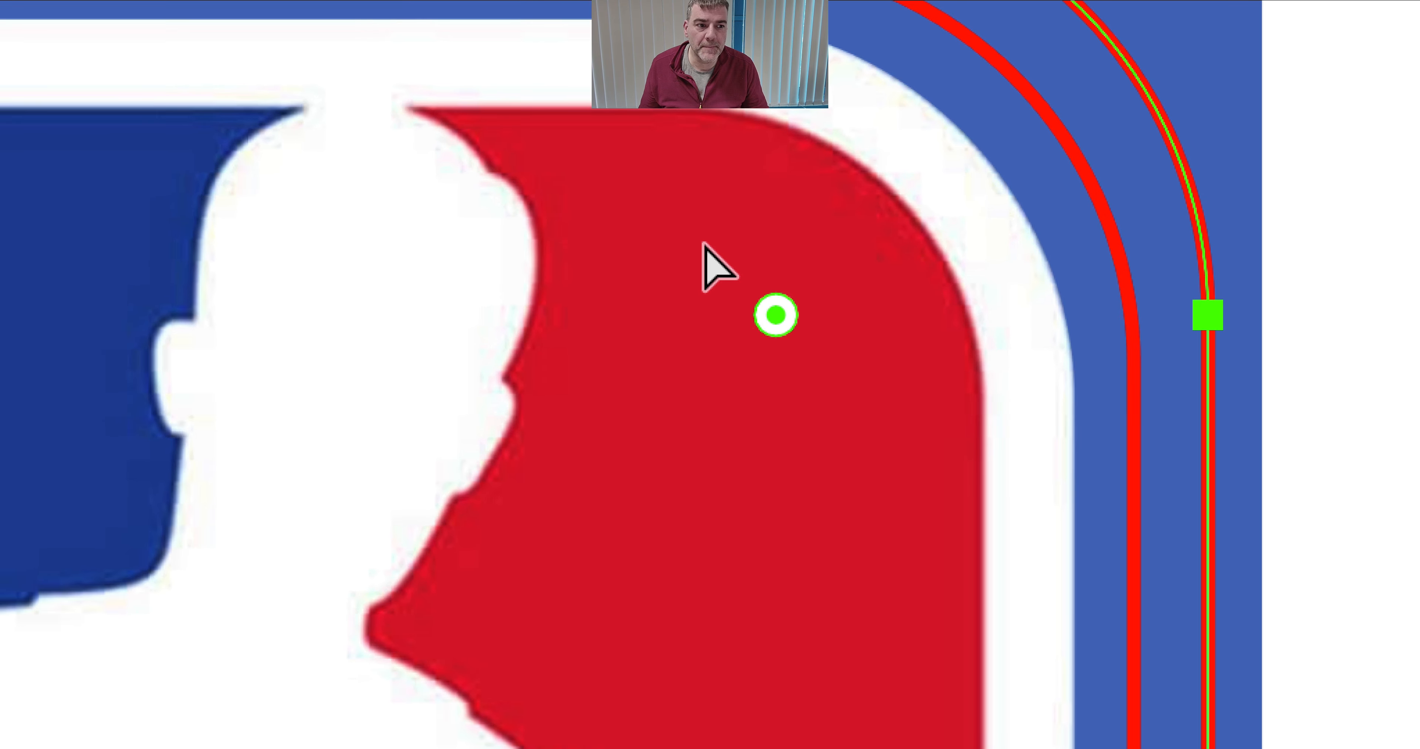
left_click_drag(704, 243, 700, 243)
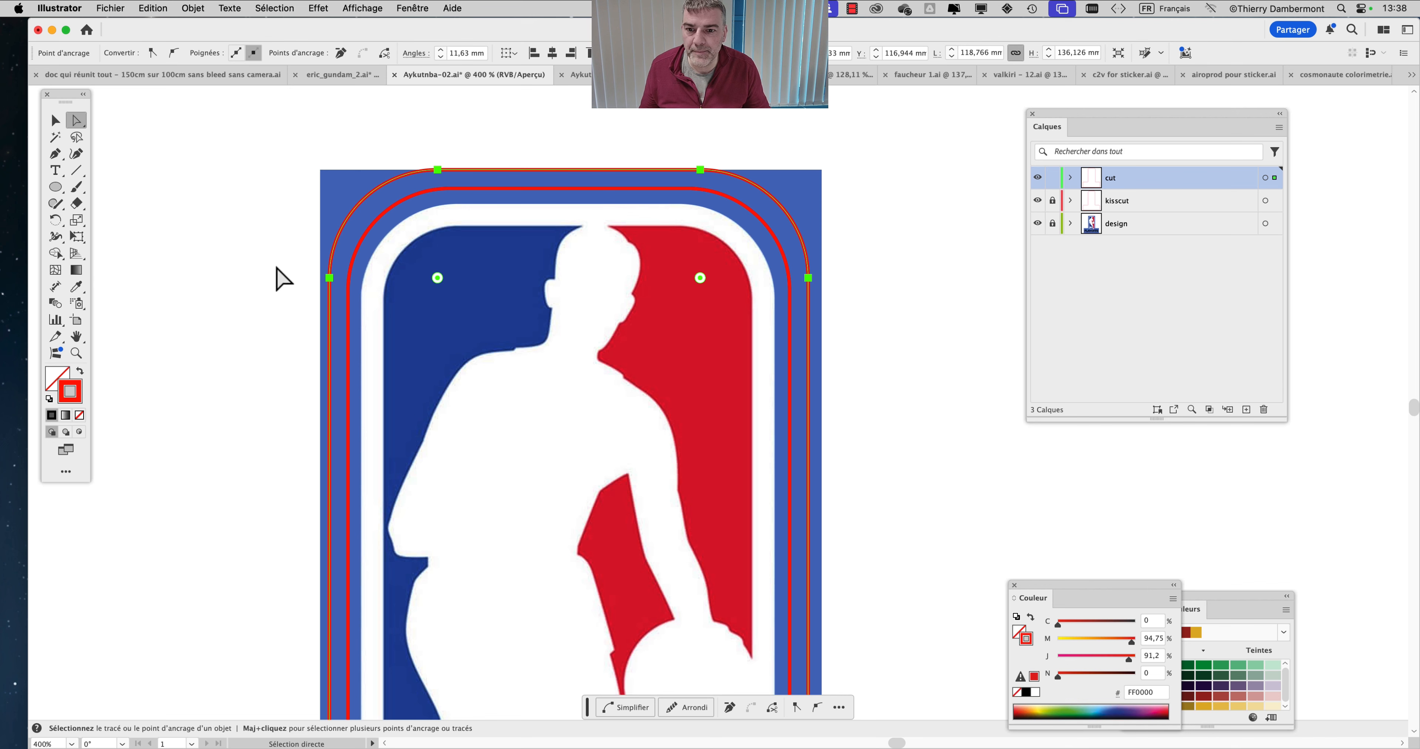
left_click_drag(438, 278, 450, 290)
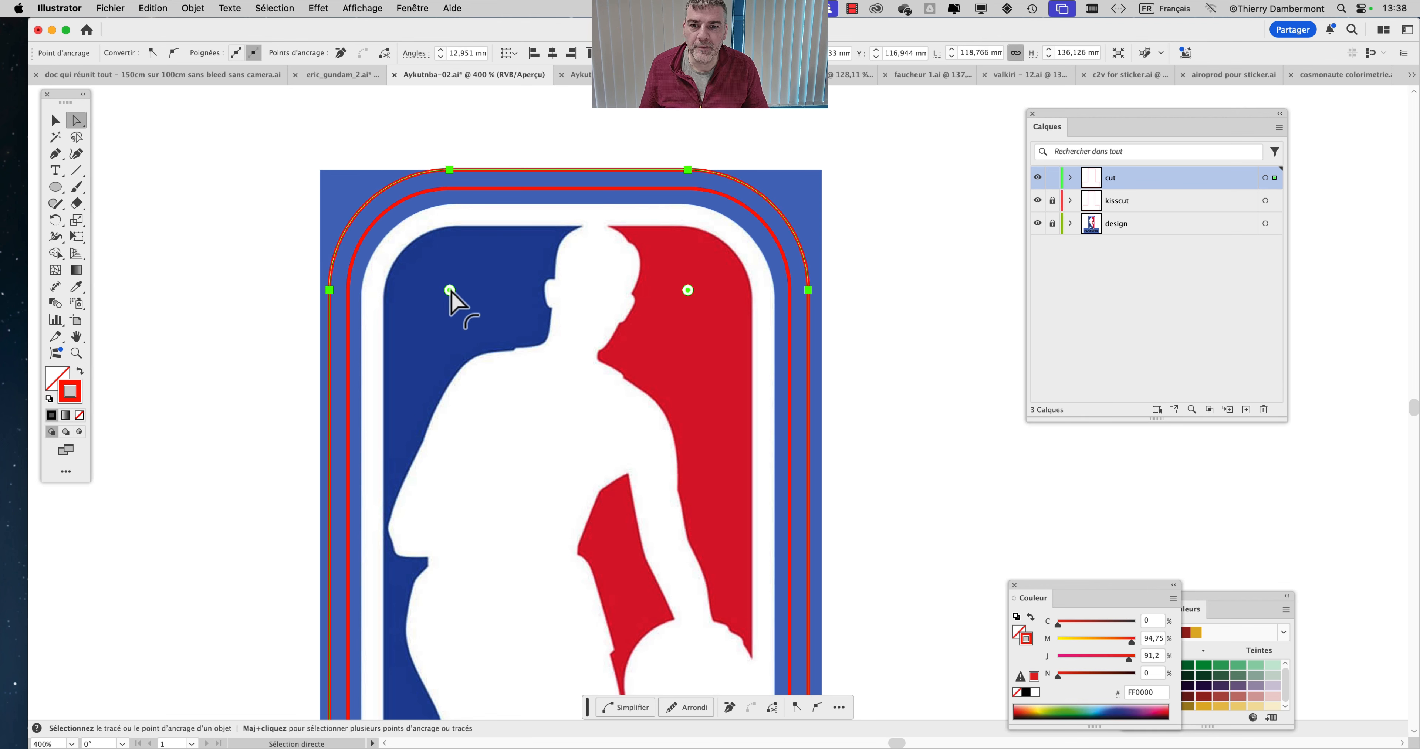
key("v")
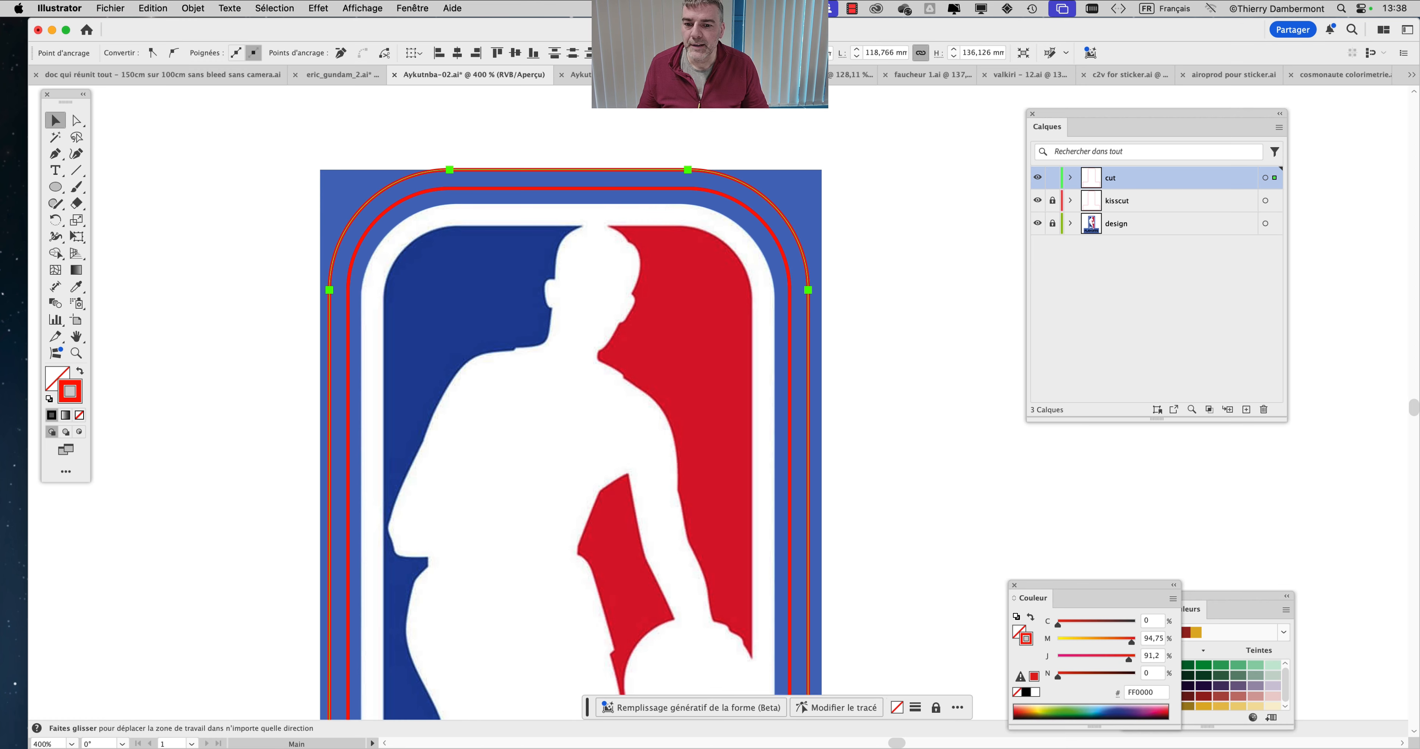
Round the four outer corners of the cut path around the PLAYOFFS band to a radius of about 6.9 mm.
scroll(583, 237, "down", 5)
scroll(541, 424, "down", 1)
left_click_drag(535, 425, 550, 133)
left_click_drag(175, 424, 207, 725)
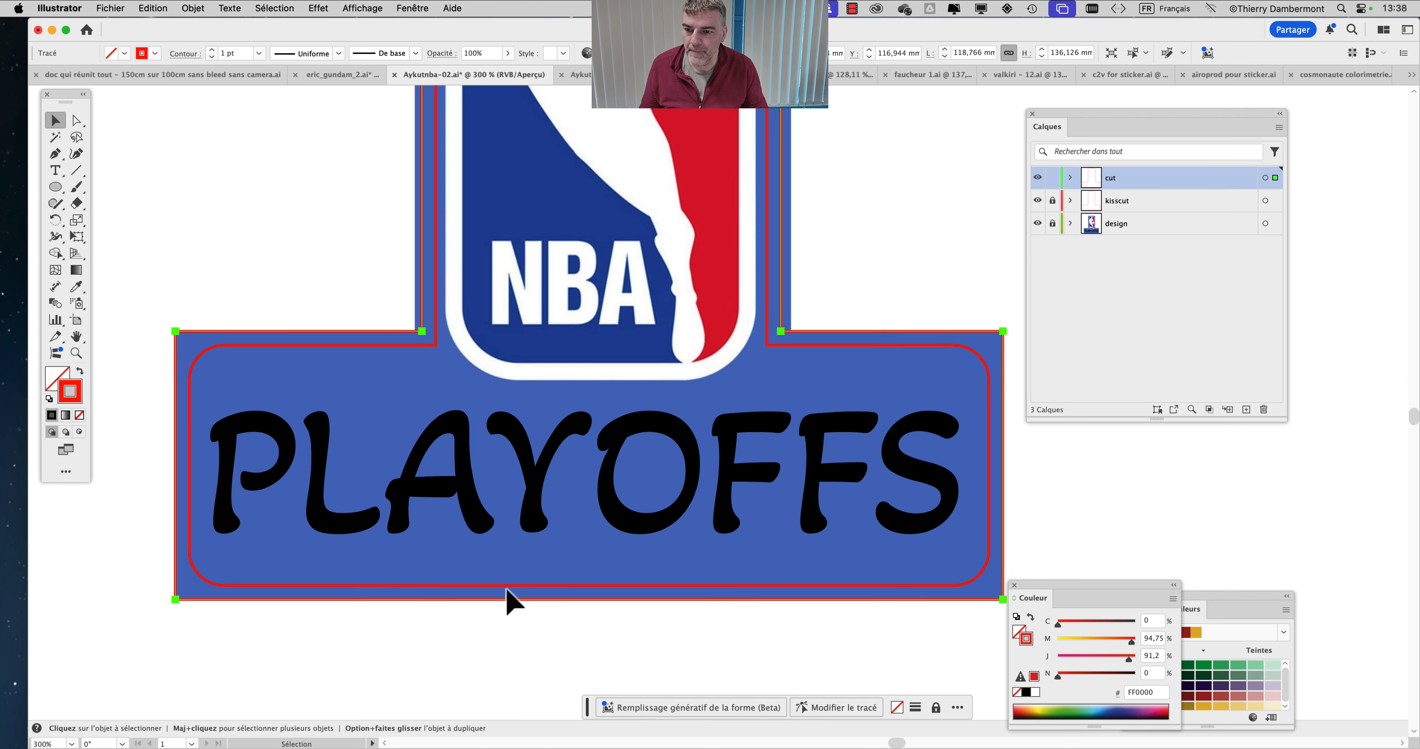
left_click_drag(729, 543, 452, 533)
left_click(739, 310)
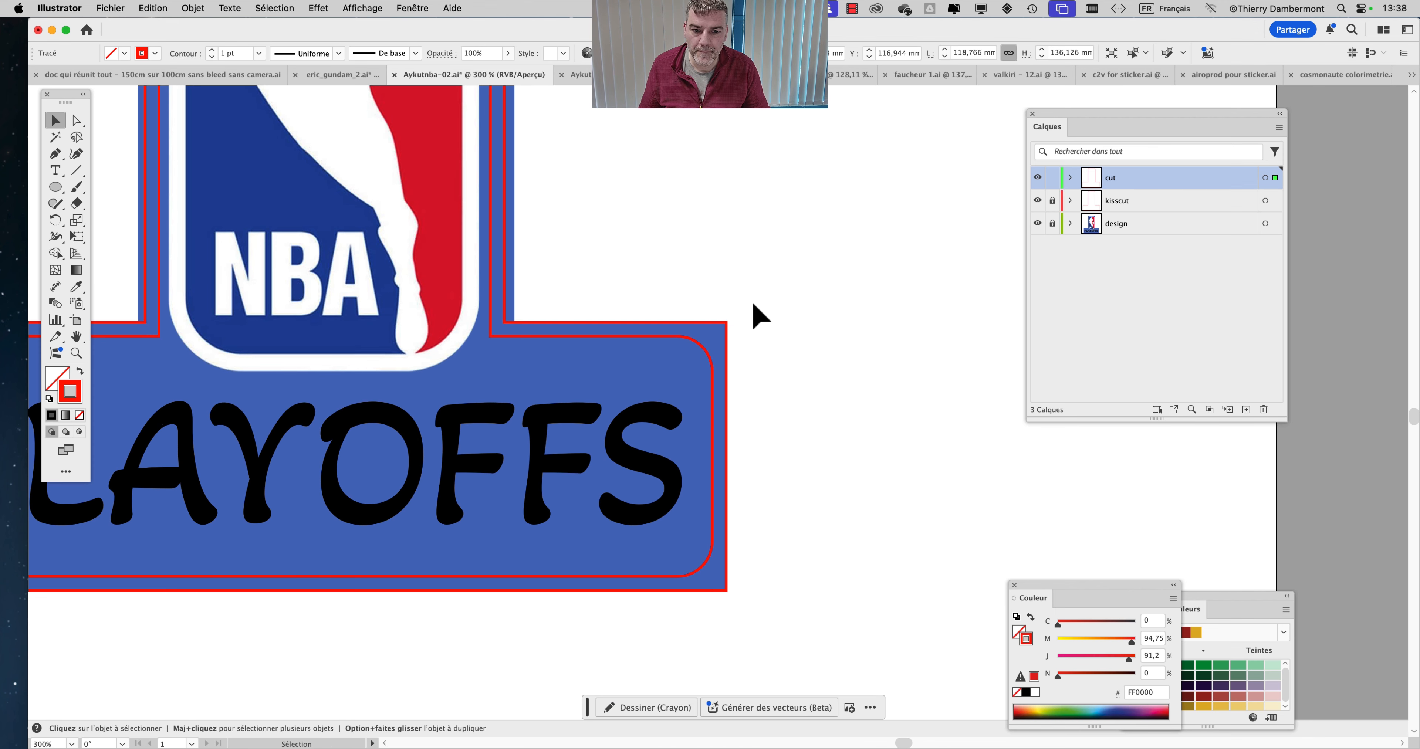
left_click(80, 124)
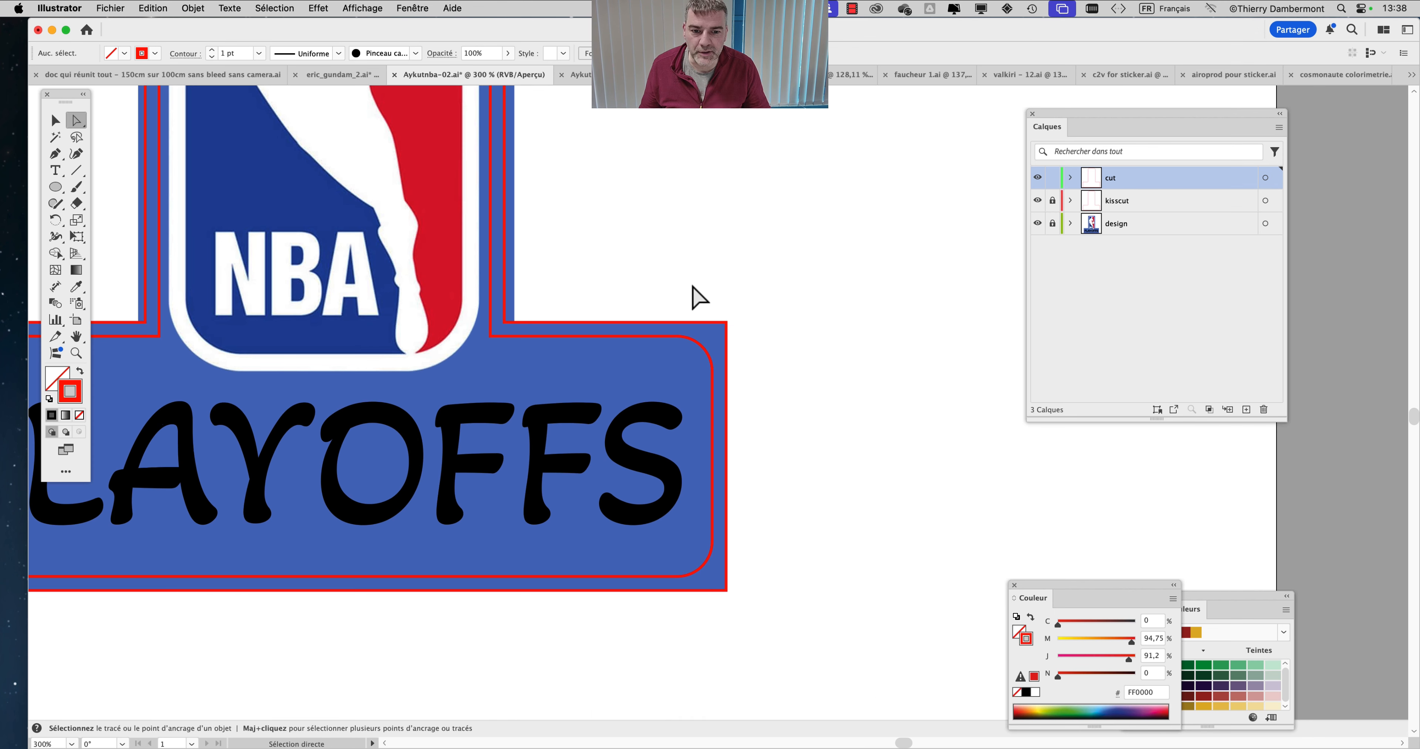
left_click_drag(693, 284, 774, 606)
left_click_drag(634, 628, 1053, 632)
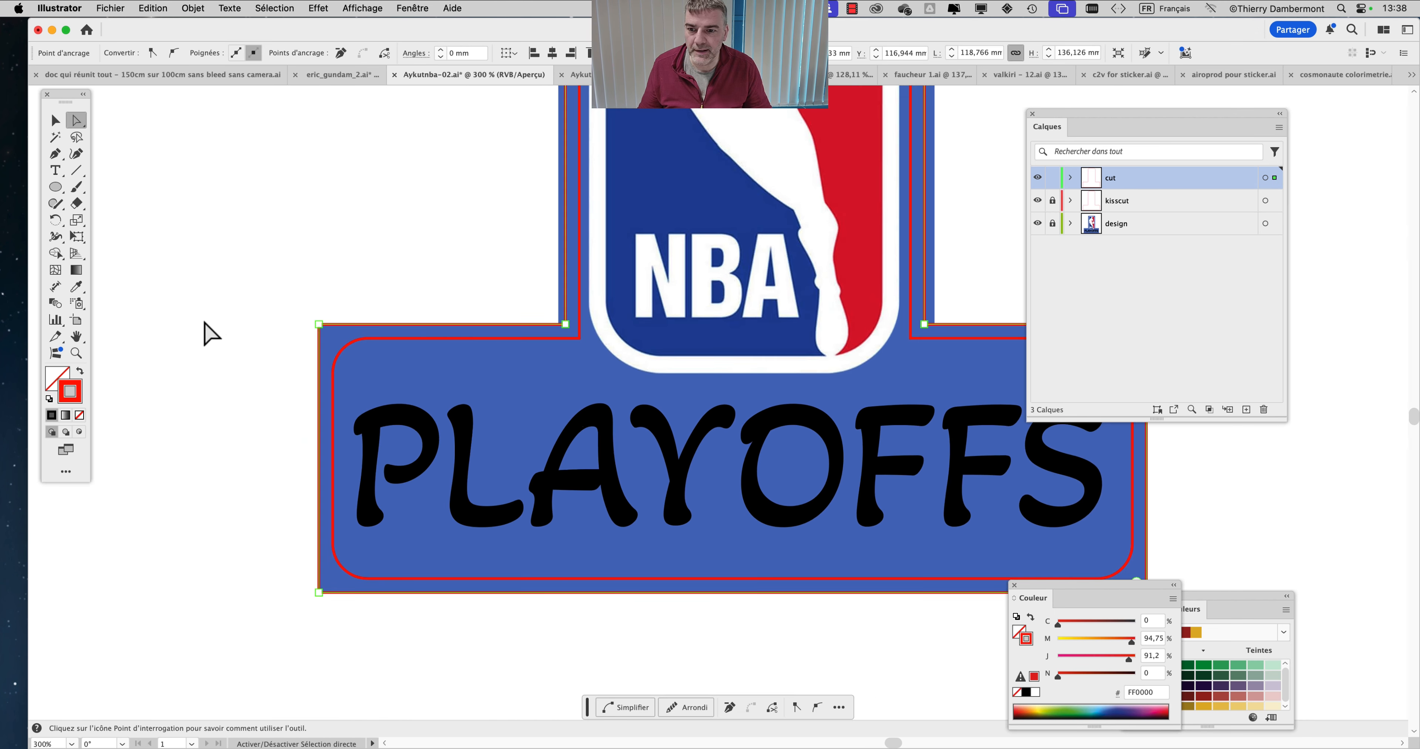
left_click_drag(268, 307, 348, 620)
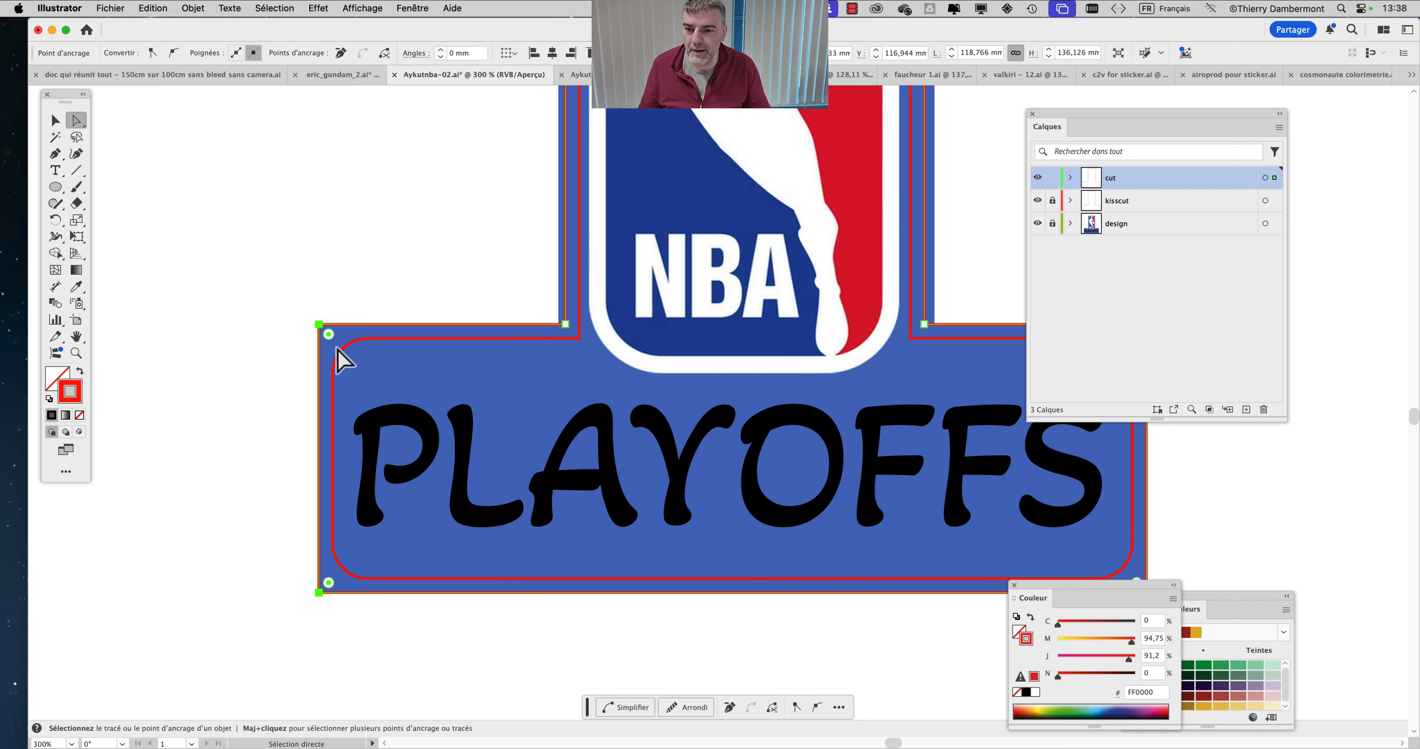
left_click_drag(373, 352, 381, 360)
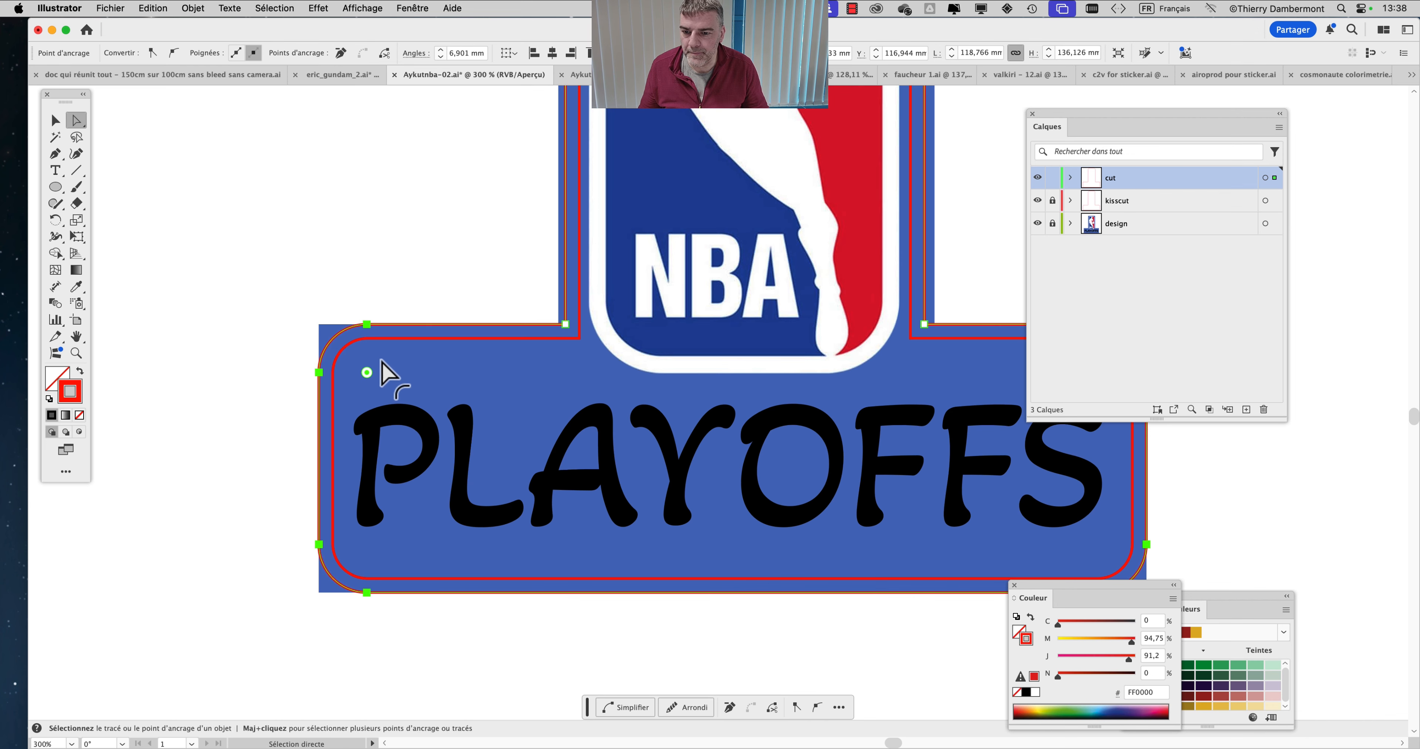
Fine-tune the cut path's rounded PLAYOFFS corners to about 7.05 mm to parallel the kisscut line, and deselect the path.
scroll(362, 353, "up", 6)
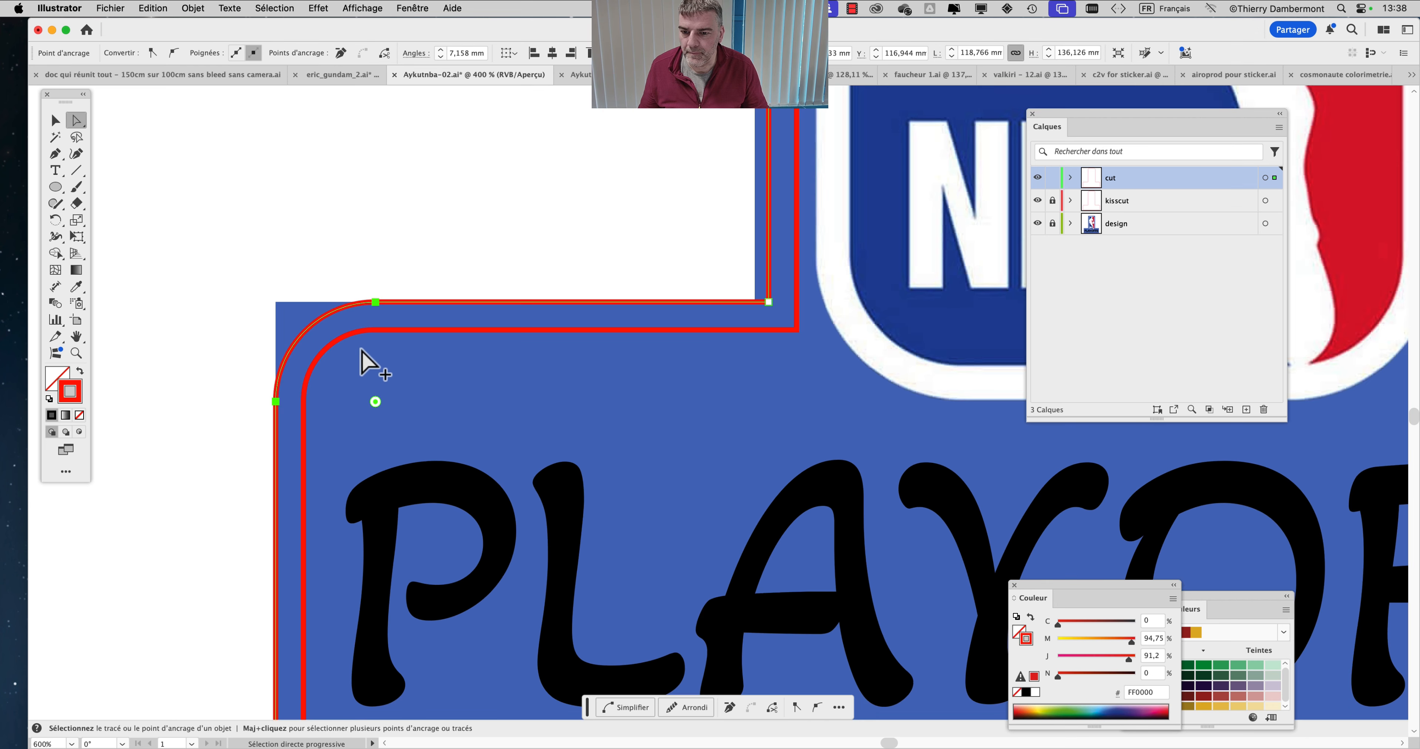
left_click_drag(388, 461, 389, 450)
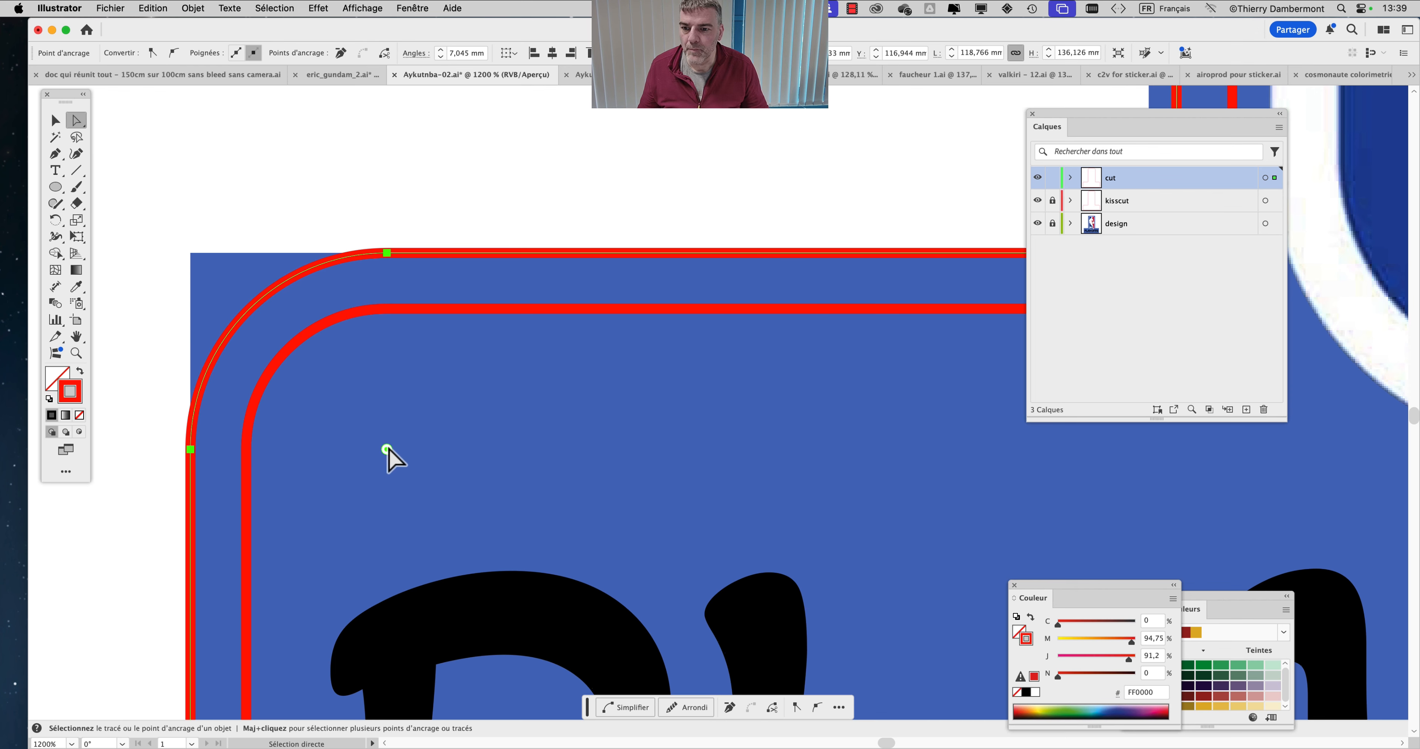
left_click(325, 227)
Examine the spacing between the cut and kisscut lines around the rounded corners of the PLAYOFFS band.
scroll(363, 312, "down", 4)
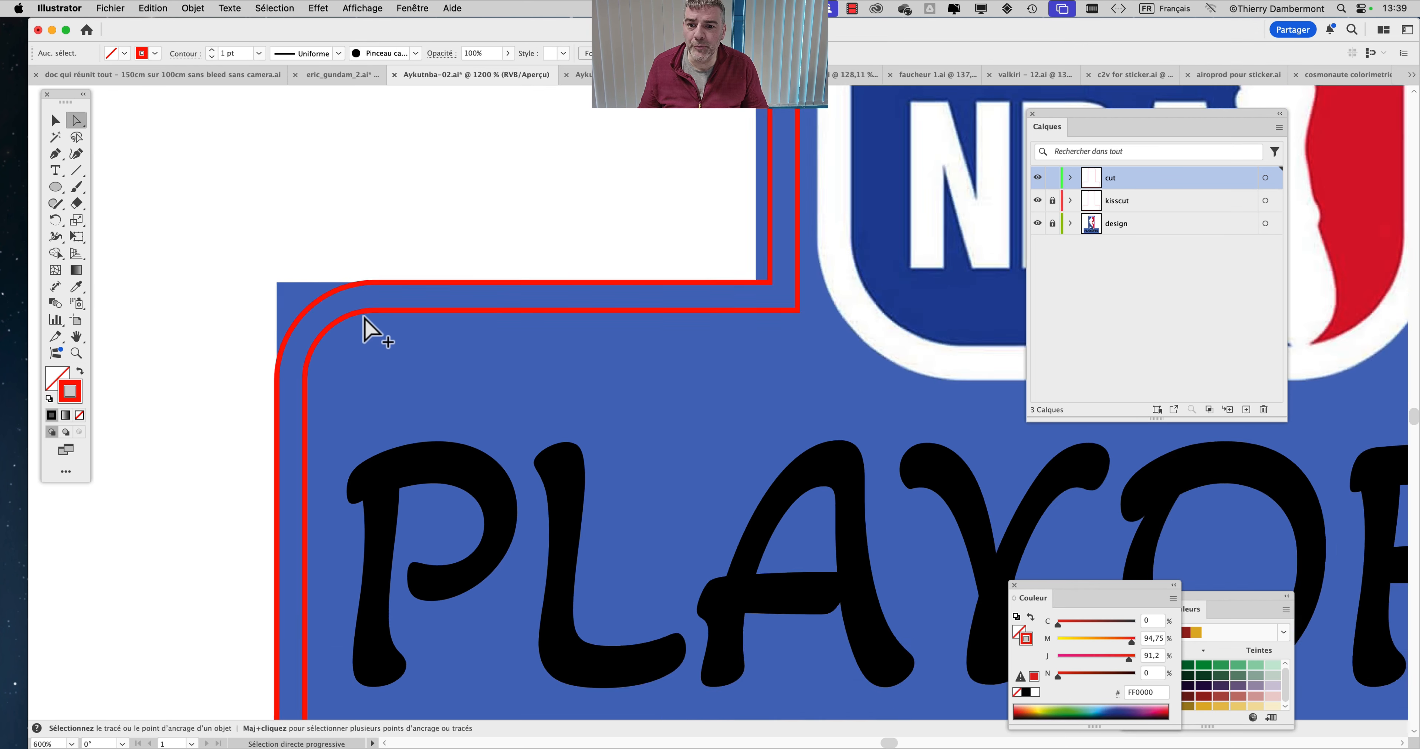
scroll(616, 358, "down", 1)
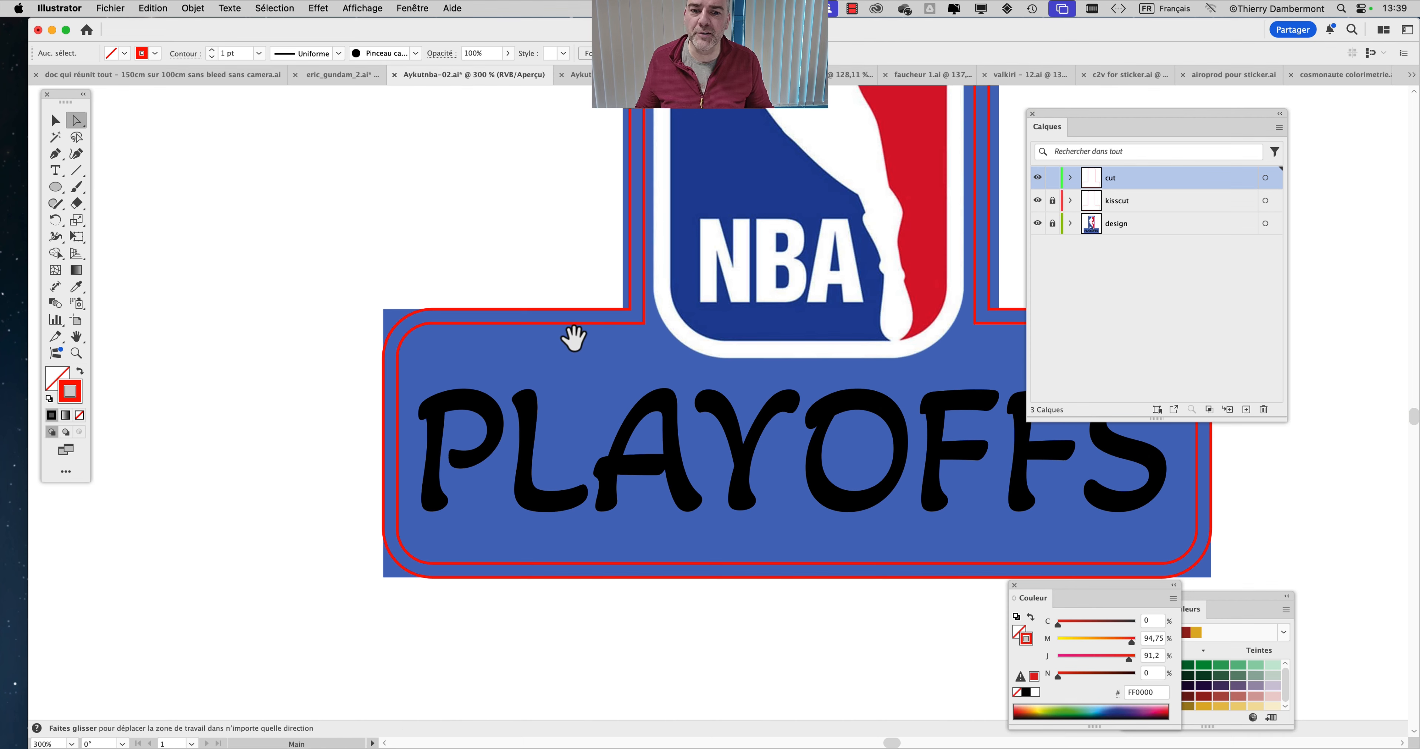
scroll(594, 361, "down", 2)
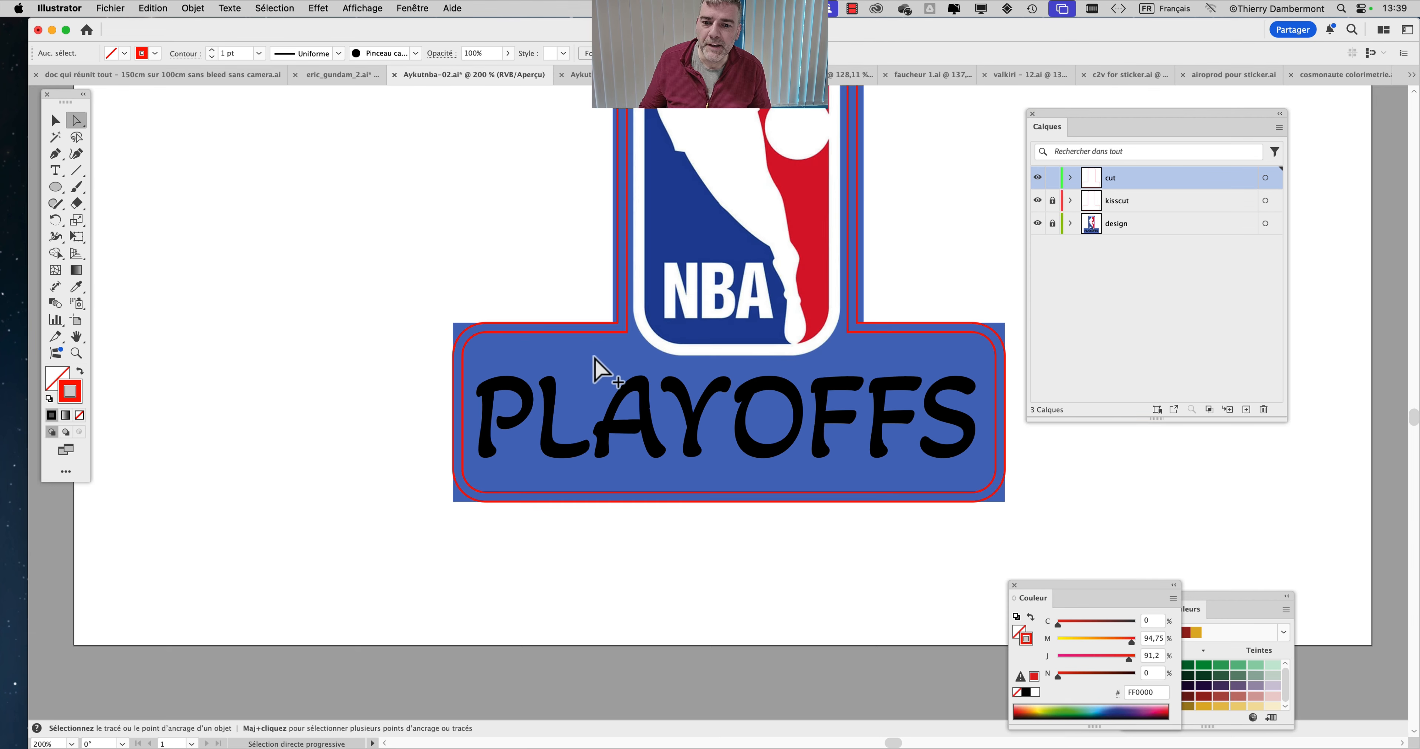
left_click_drag(799, 293, 751, 412)
scroll(850, 528, "up", 4)
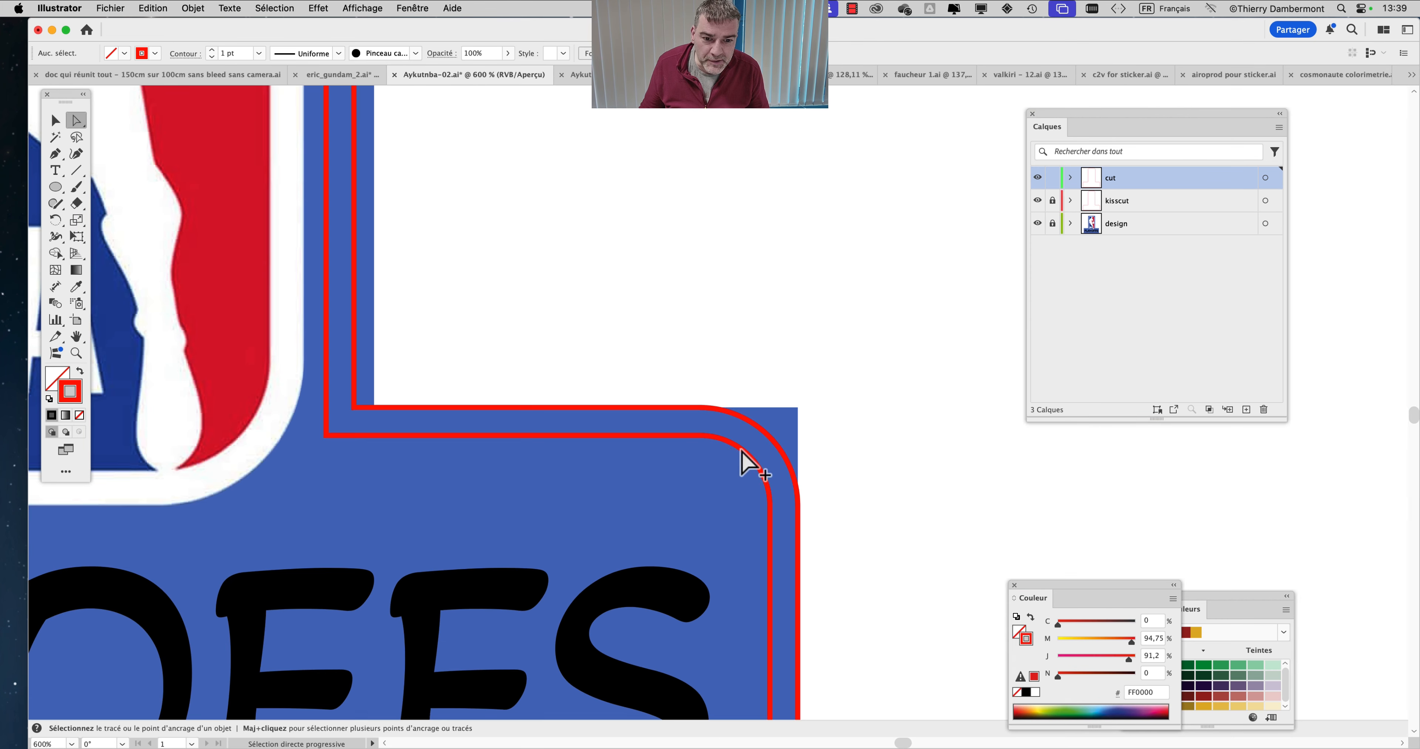
scroll(770, 430, "down", 3)
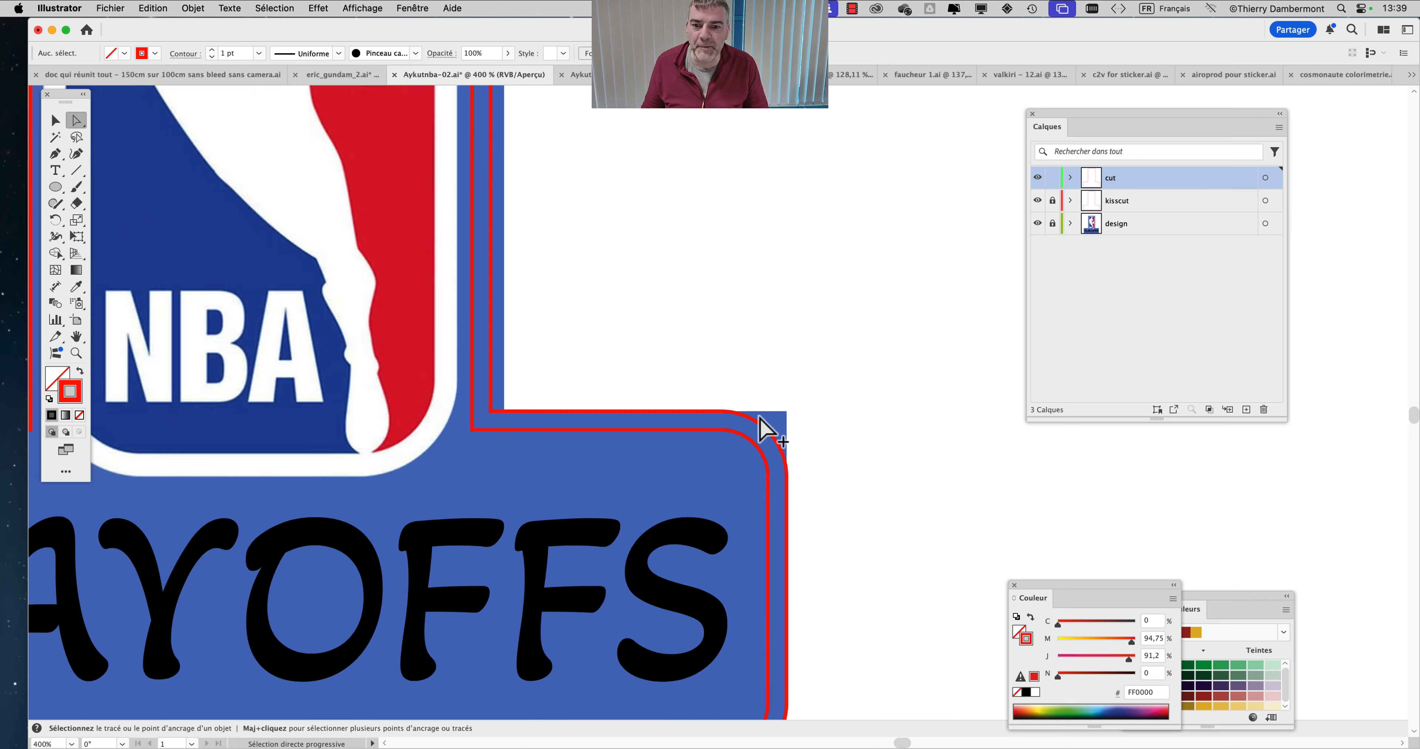
left_click_drag(564, 292, 559, 475)
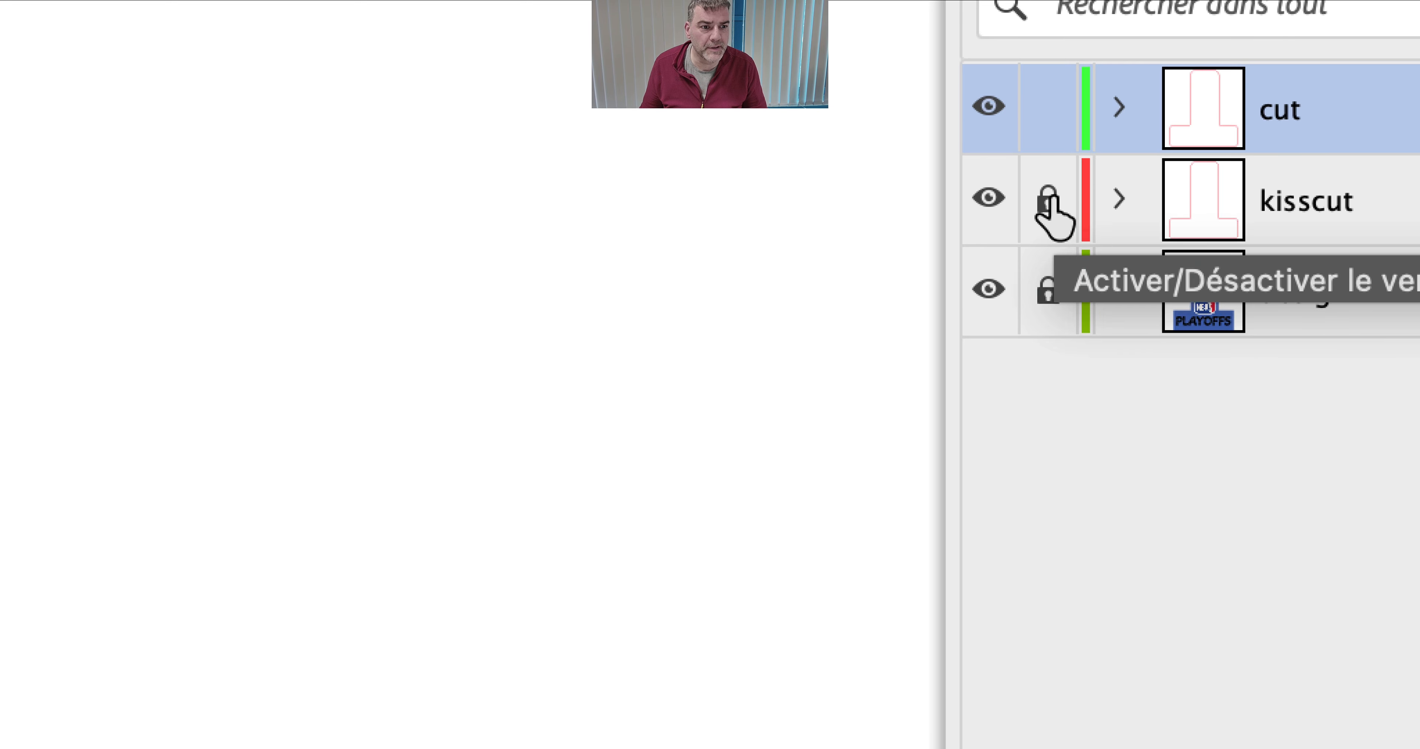
Lock the cut layer and leave the kisscut layer locked as well.
left_click(1050, 199)
left_click(1049, 109)
left_click(1050, 202)
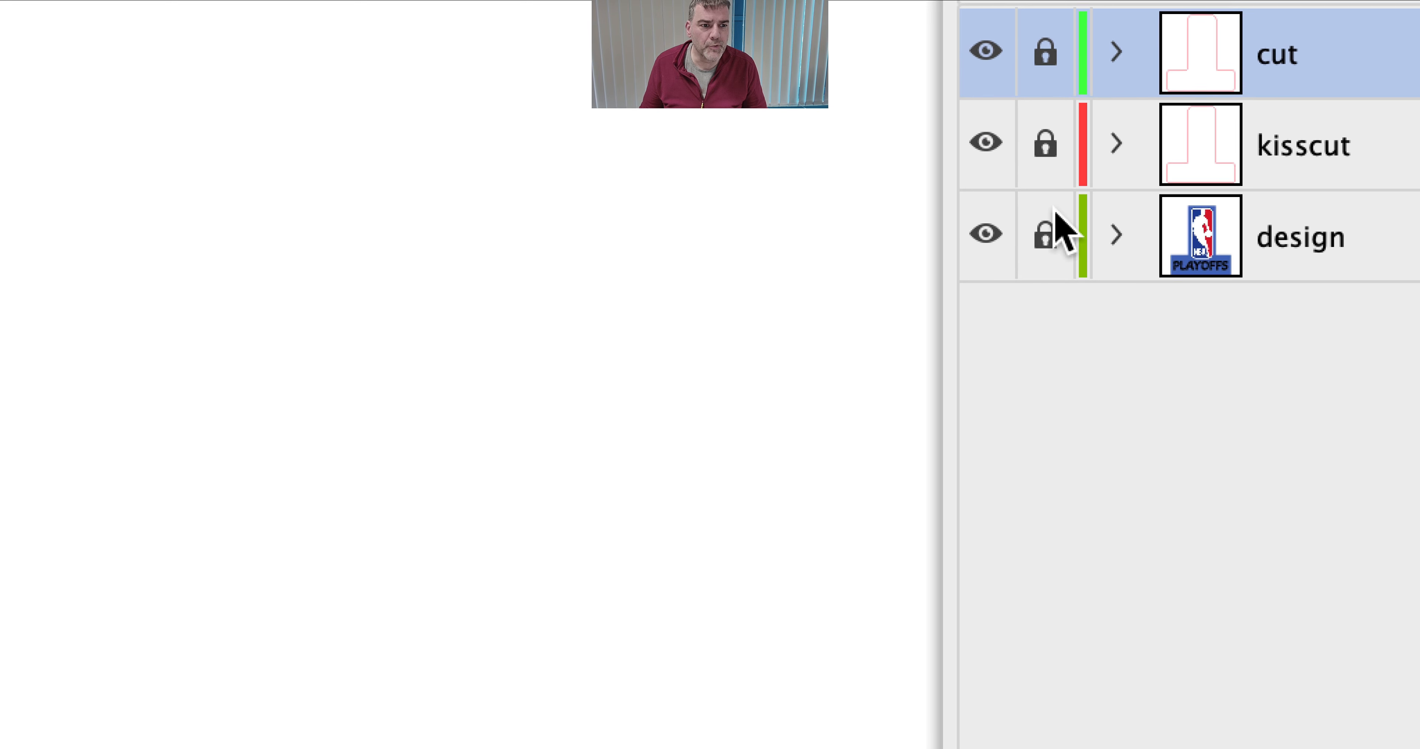
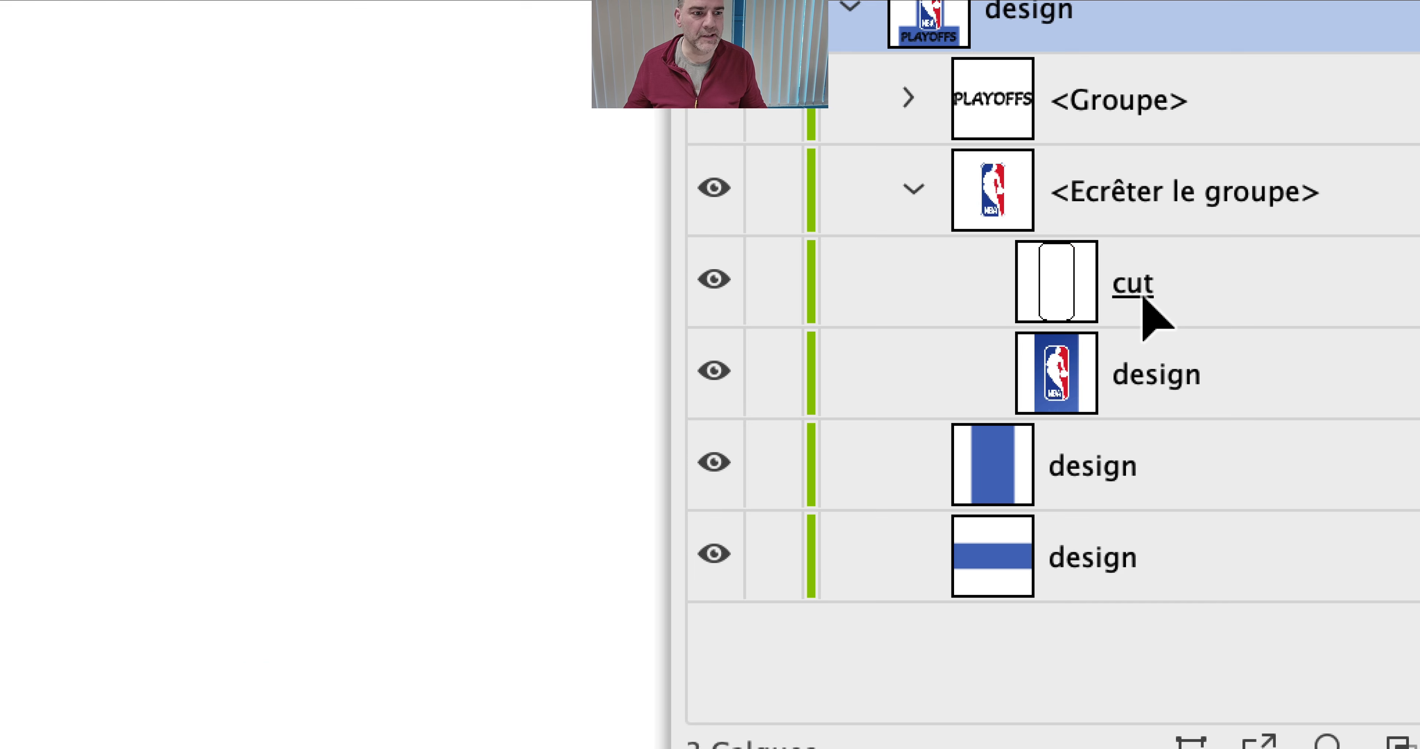
Rename the clipping path named cut inside the design layer's clip group as masque.
double_click(1124, 295)
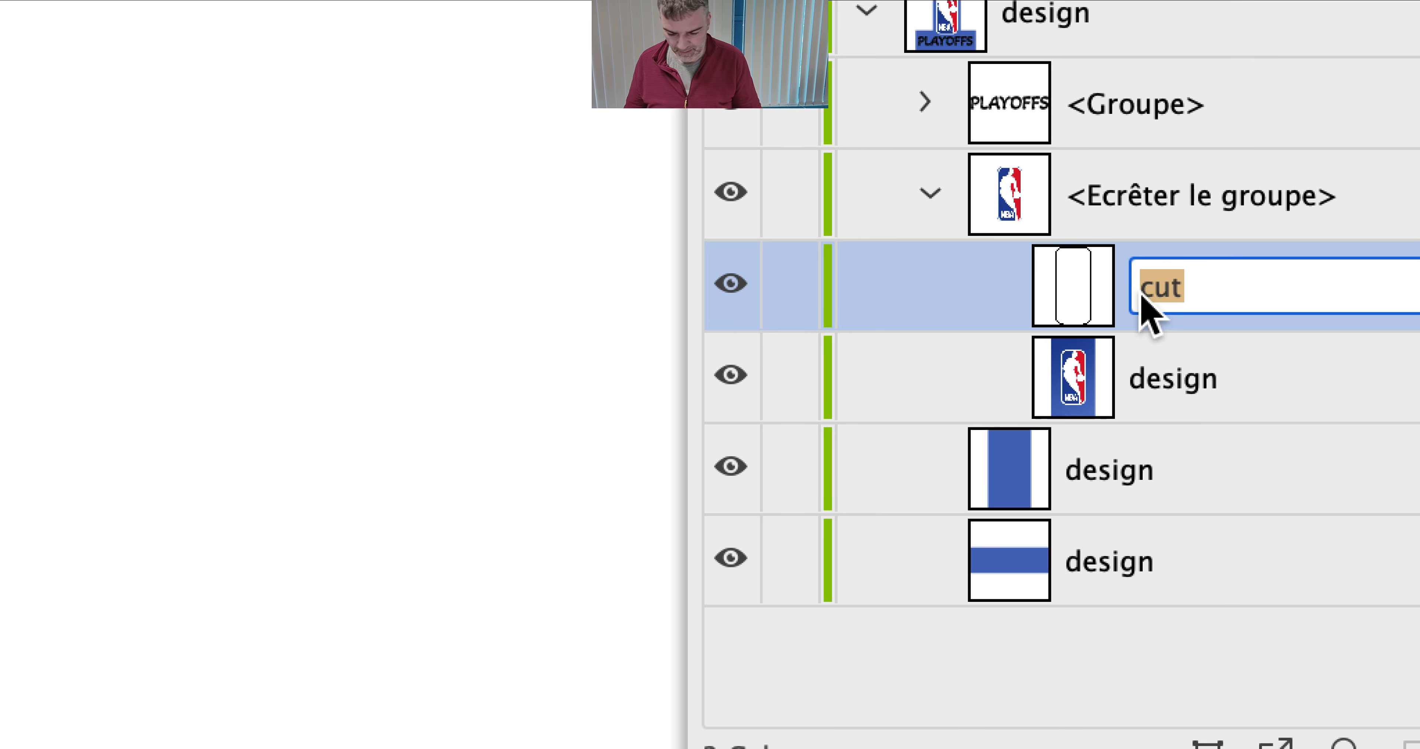
type("masque")
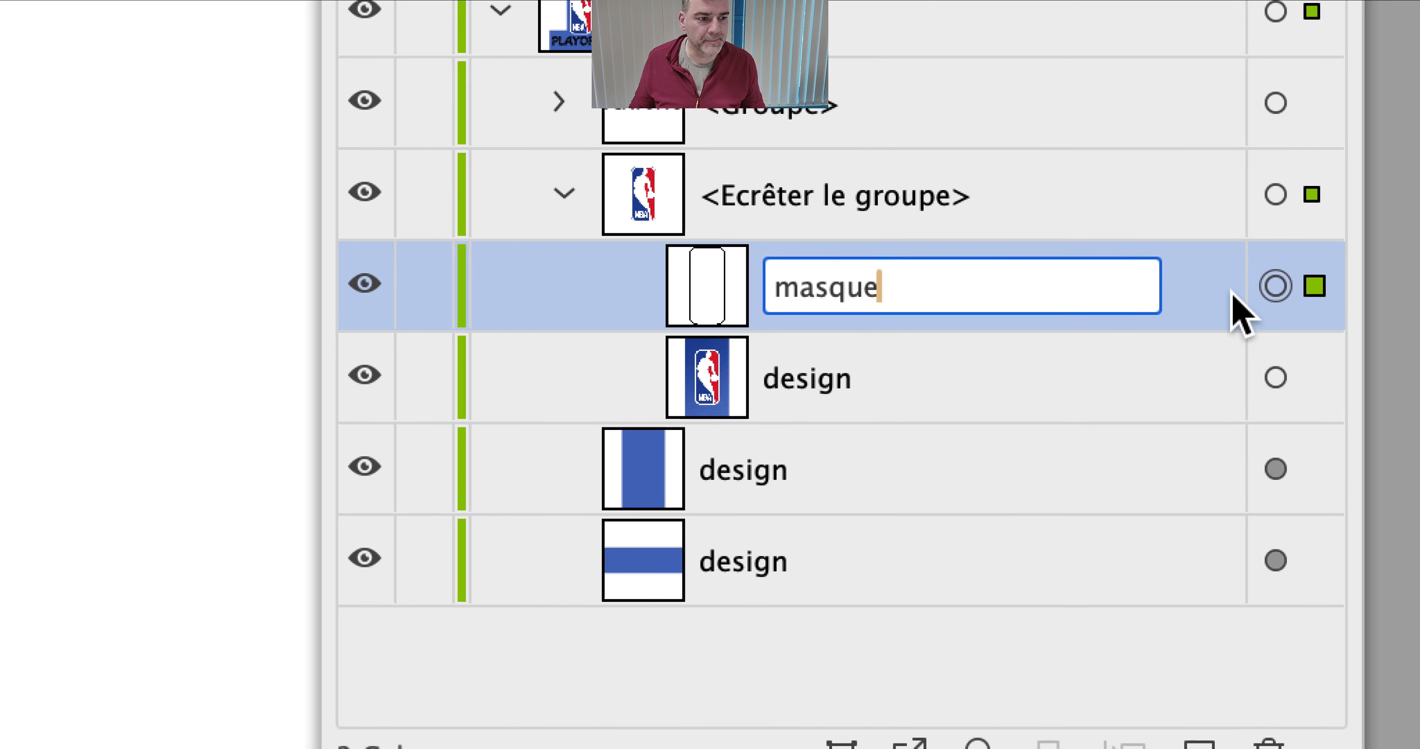
key("Return")
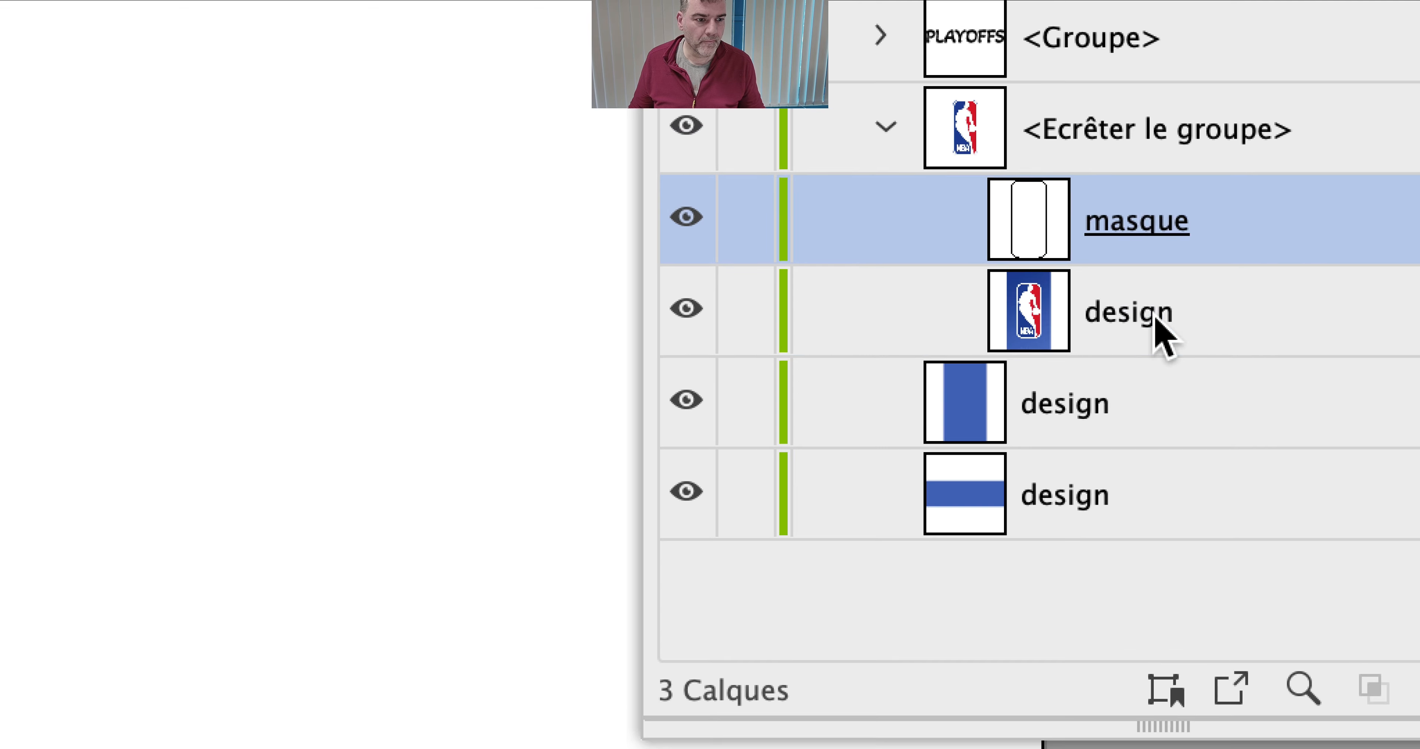
Rename the design object inside the design layer's clip group as image pixels.
double_click(1136, 288)
type("image pixe")
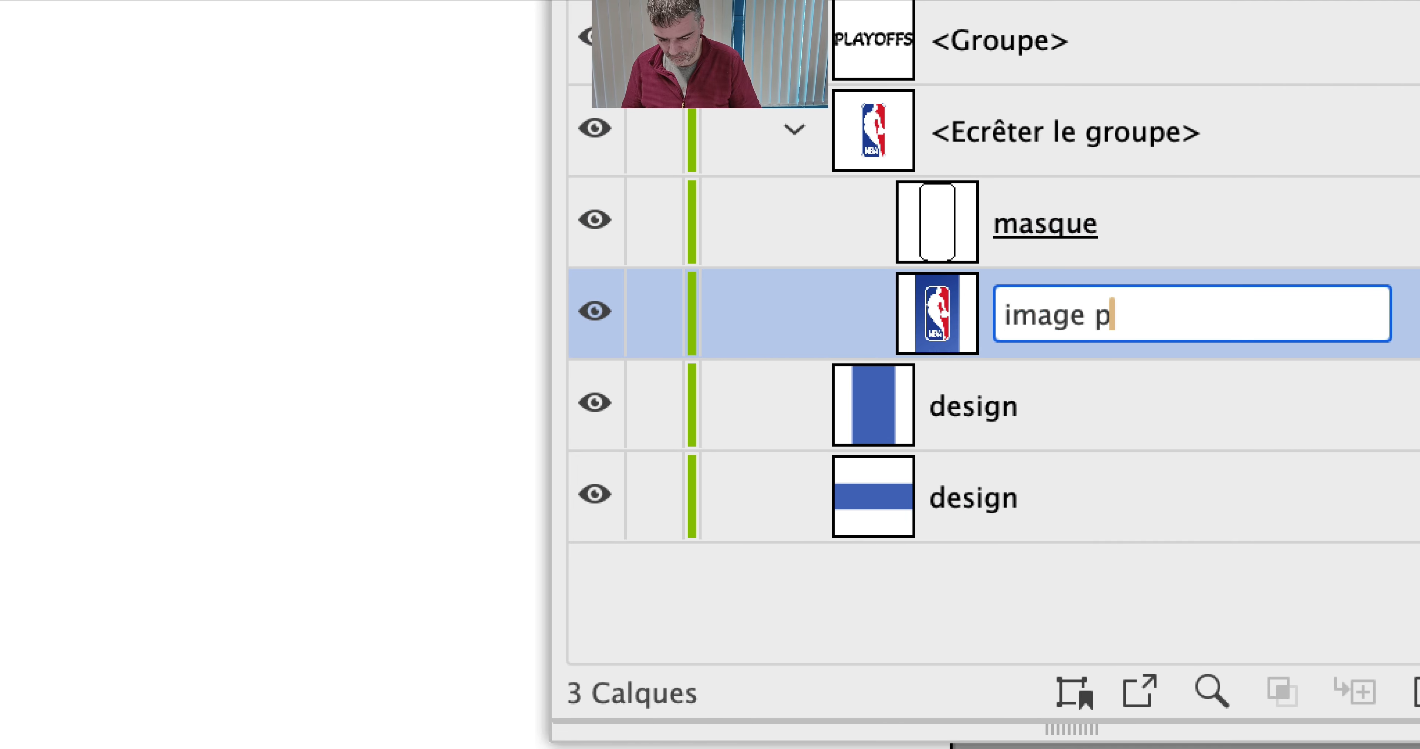
type("ls")
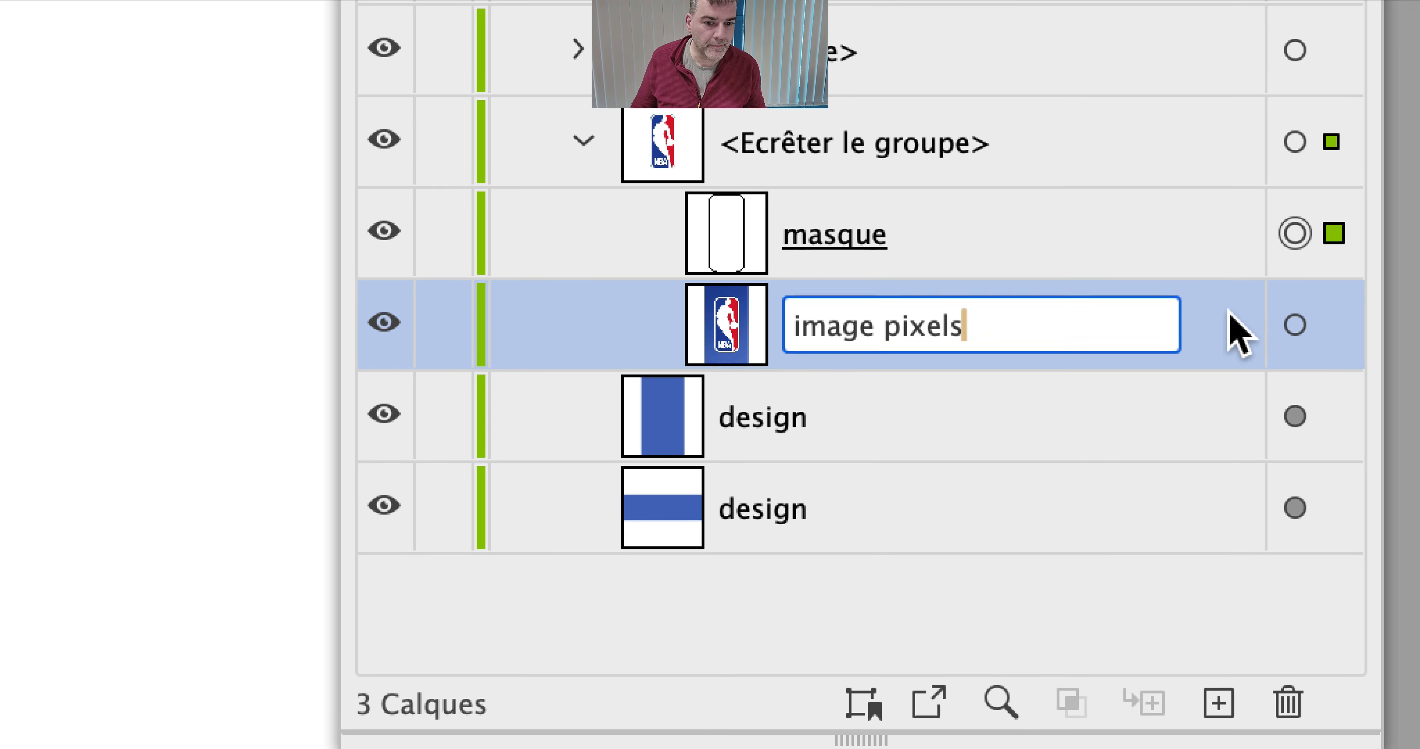
key("Return")
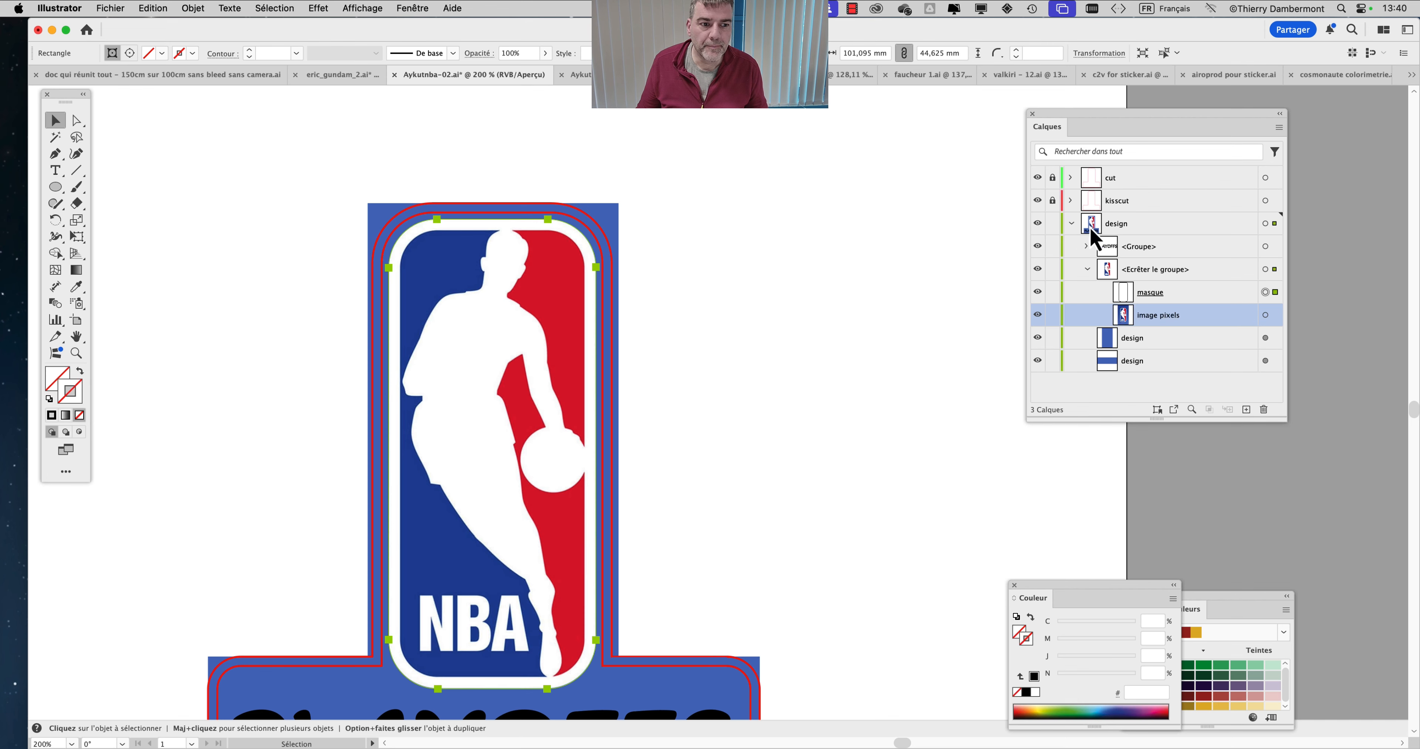
Collapse the design layer and unlock the kisscut and cut layers.
left_click(1072, 223)
left_click(1052, 201)
left_click(1053, 178)
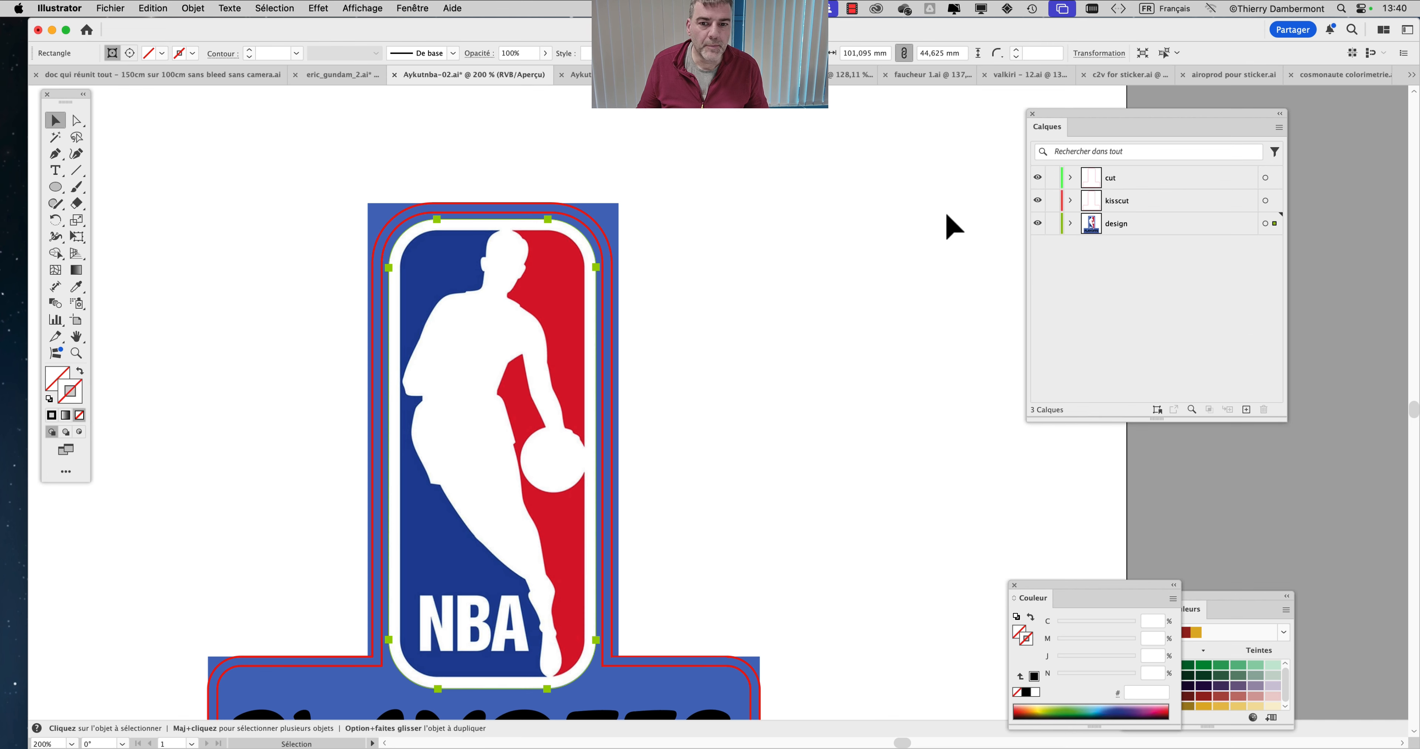
Deselect the artwork and save the NBA sticker file.
left_click(886, 236)
left_click(117, 9)
left_click(138, 145)
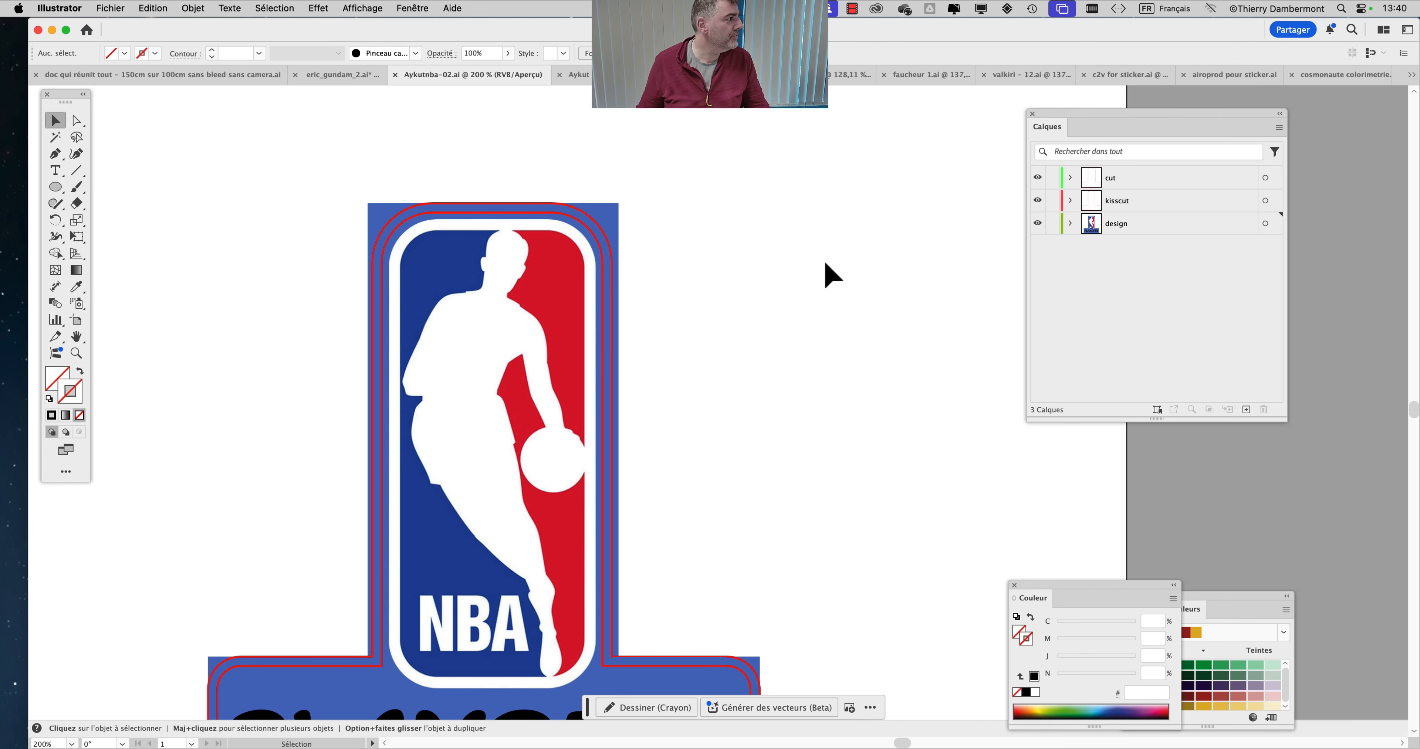
Open the ice monster sticker document and examine the spacing between the two red circular cut lines.
left_click(573, 74)
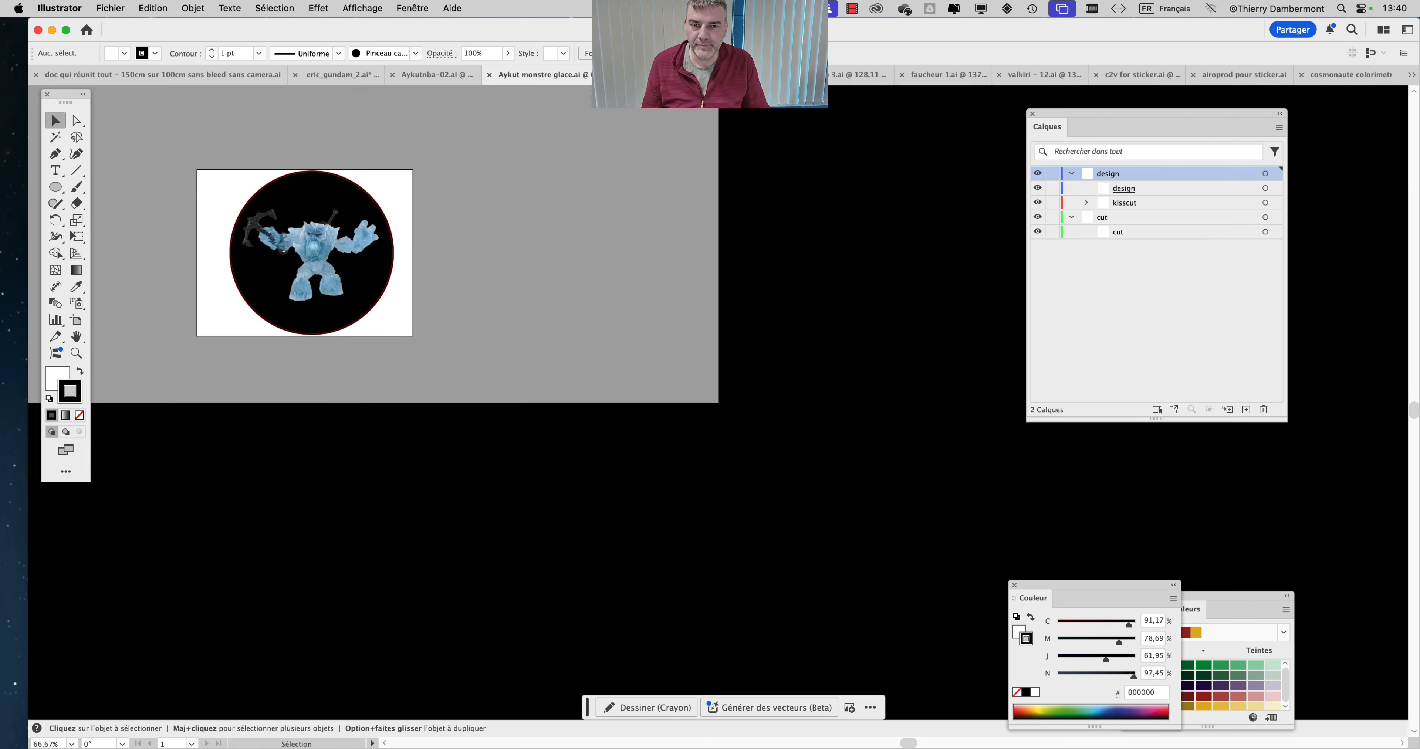
scroll(651, 292, "up", 4)
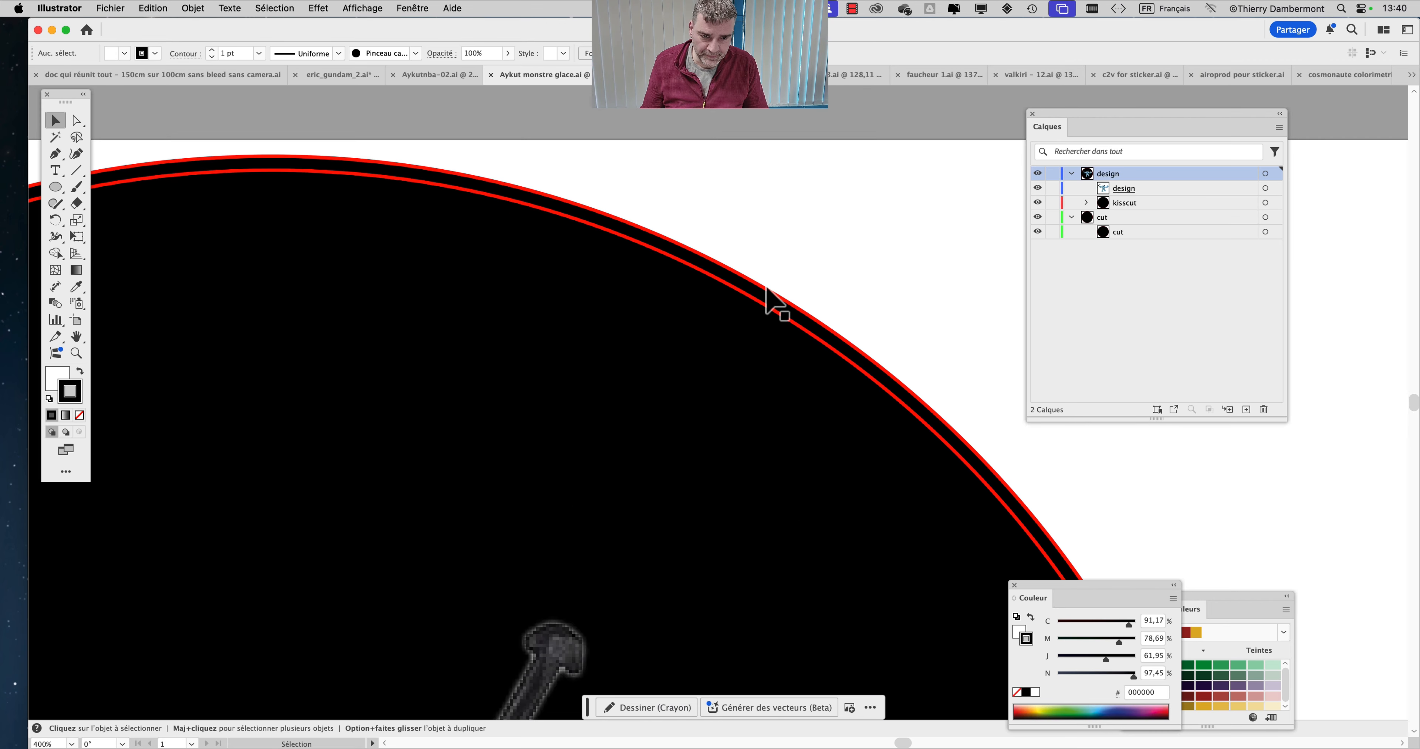
scroll(767, 297, "up", 4)
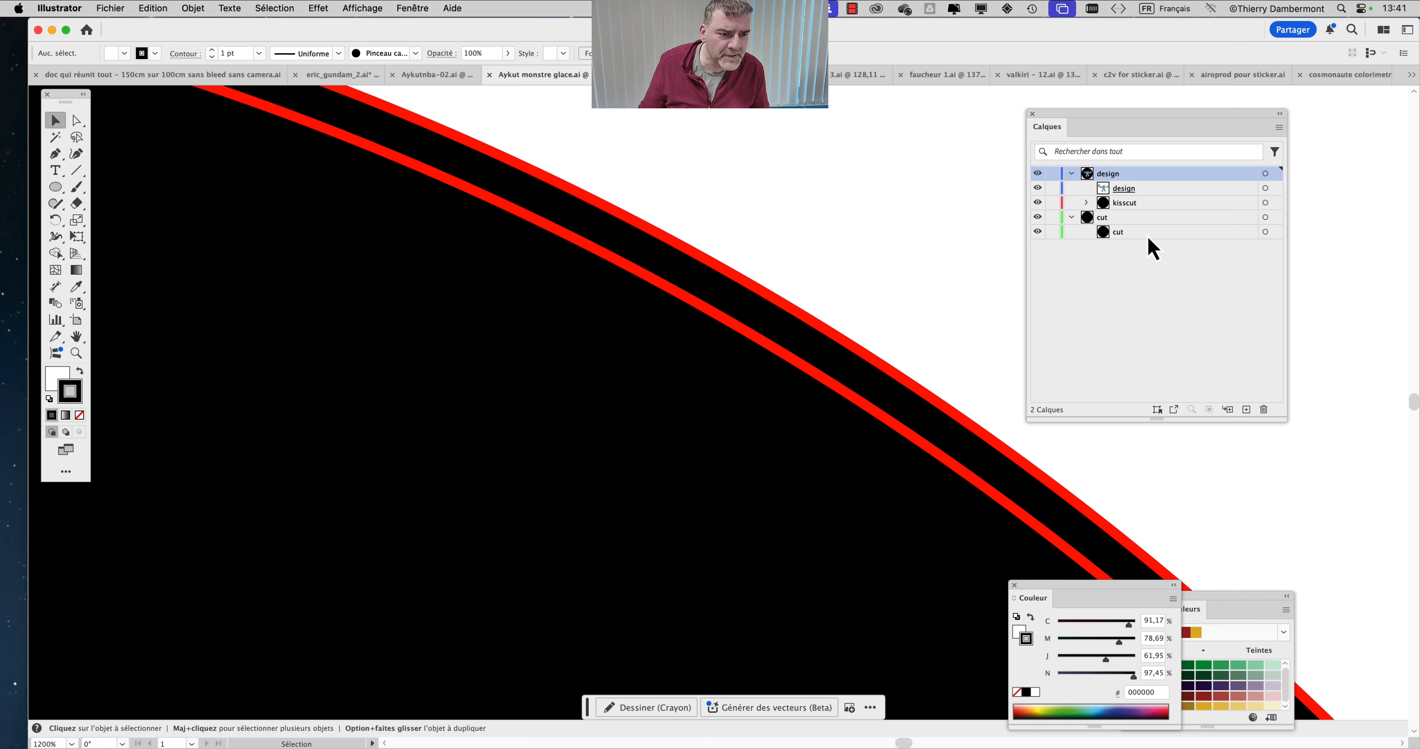
scroll(614, 329, "down", 6)
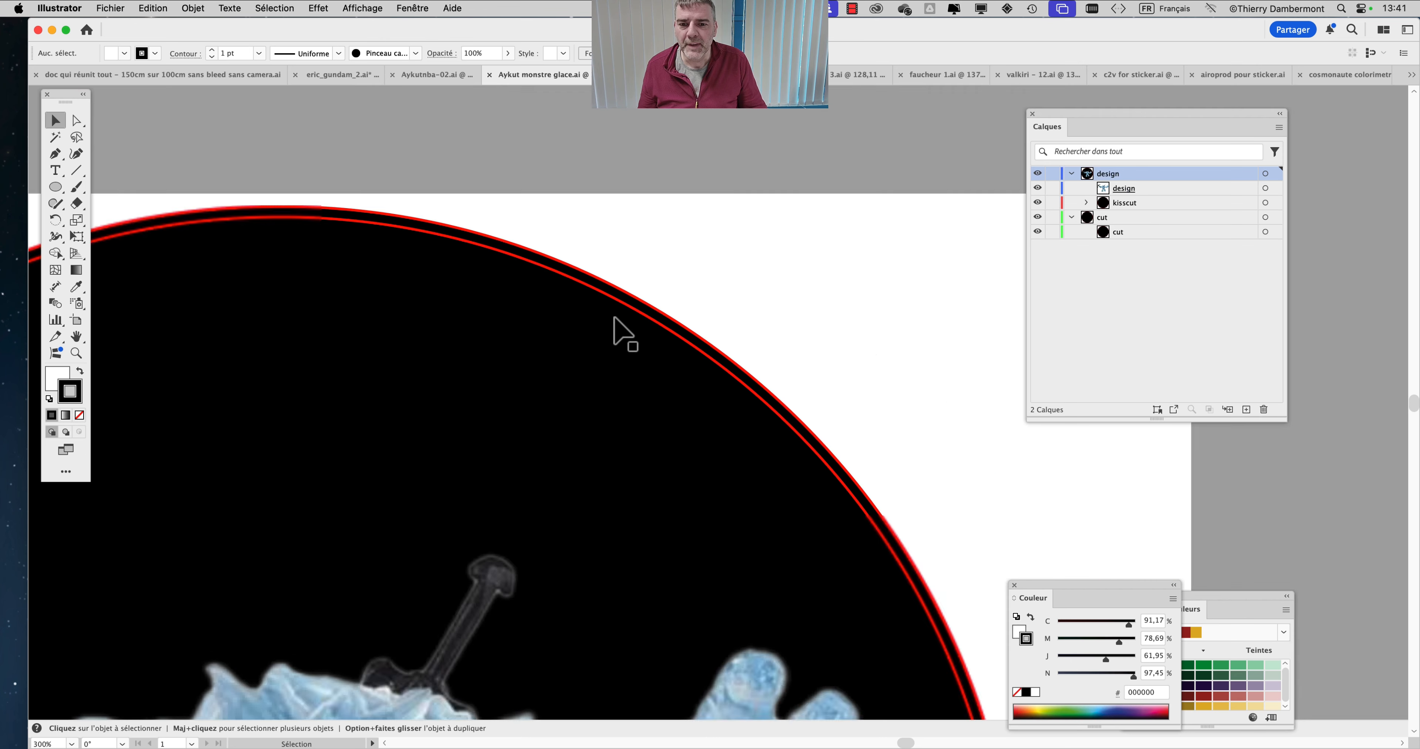
left_click_drag(507, 374, 613, 256)
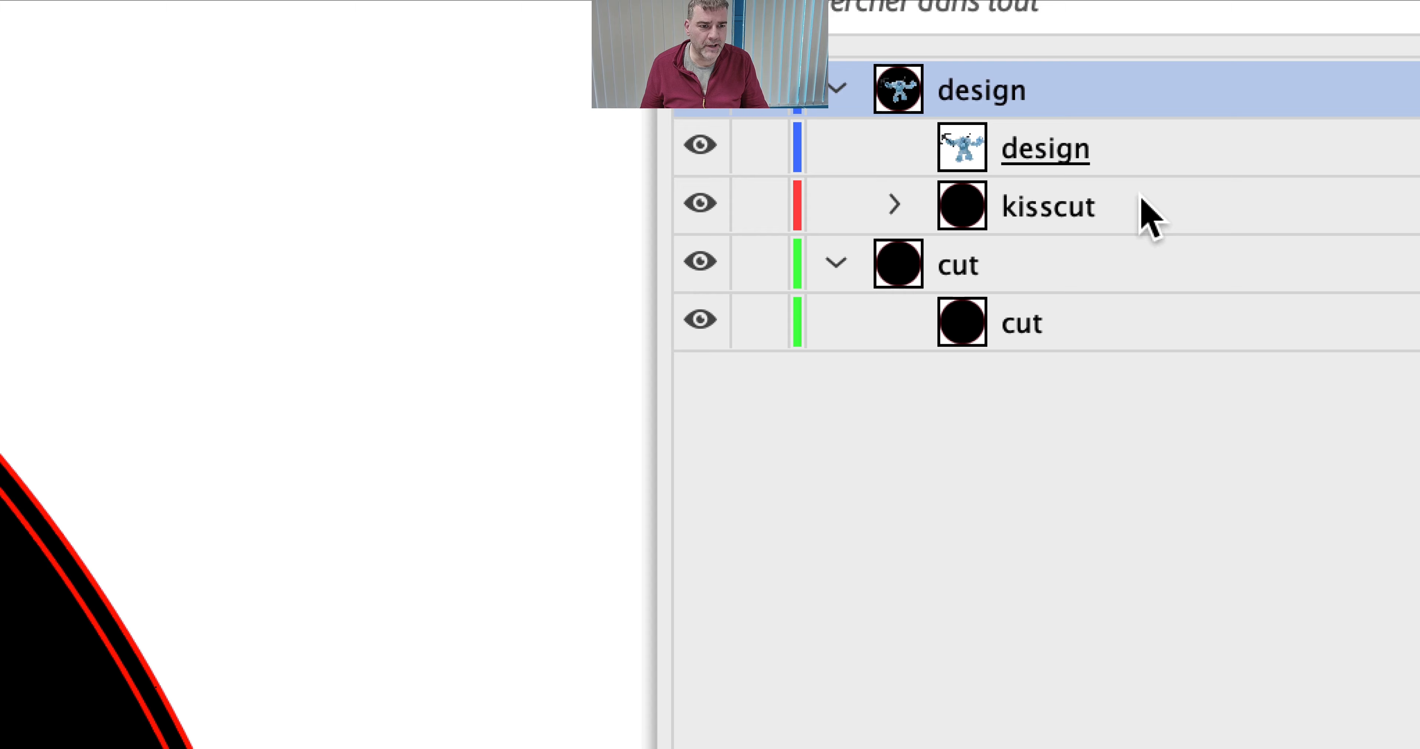
Move the kisscut layer out of the design layer to the top of the layer stack, and collapse the design and cut layers.
left_click(1163, 203)
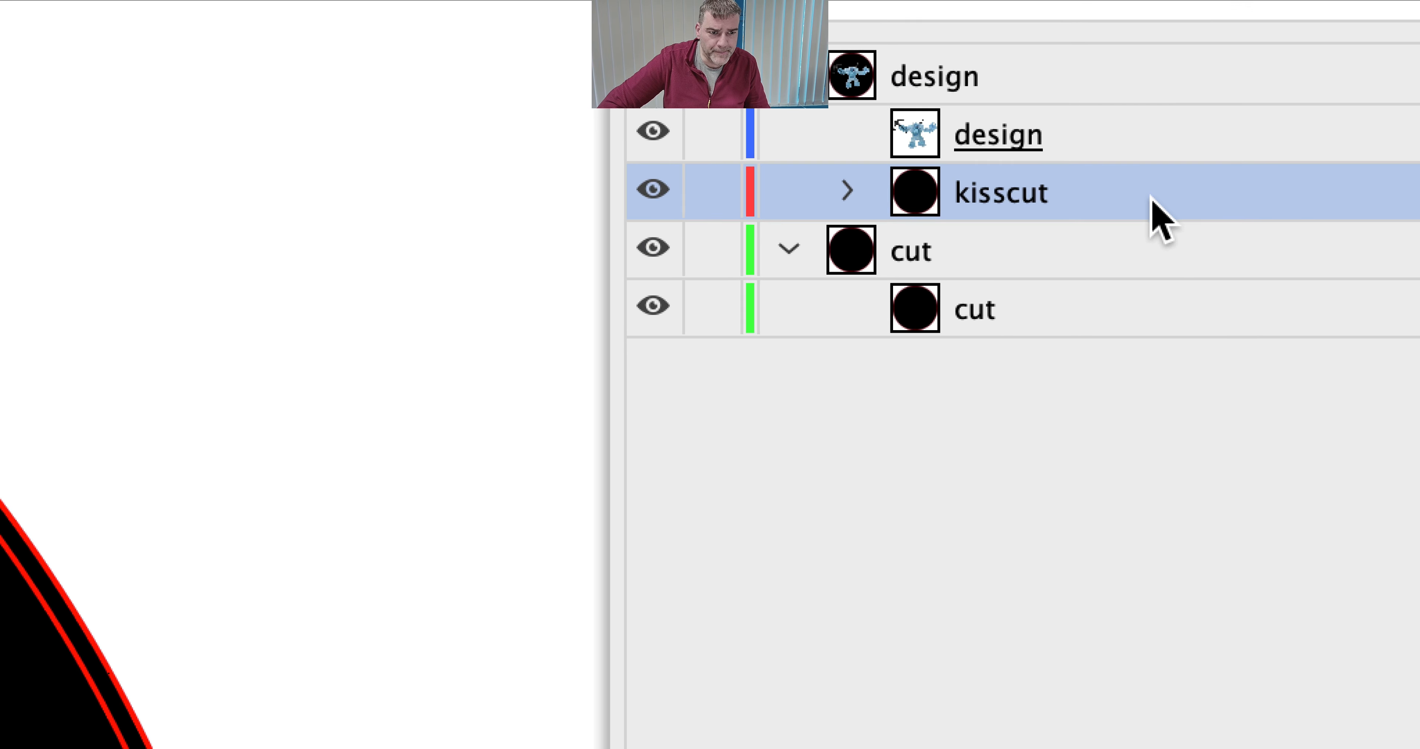
left_click_drag(1162, 223, 1151, 78)
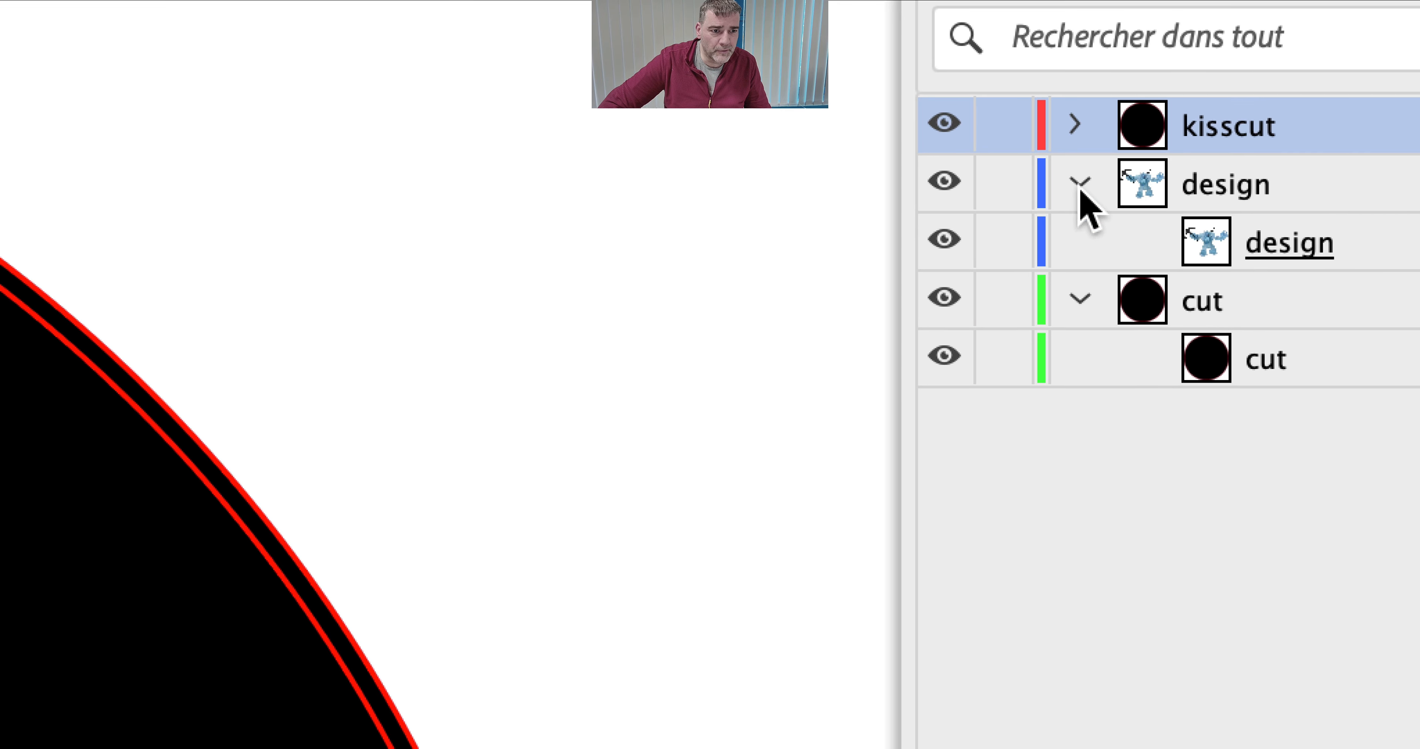
left_click(803, 252)
left_click(802, 368)
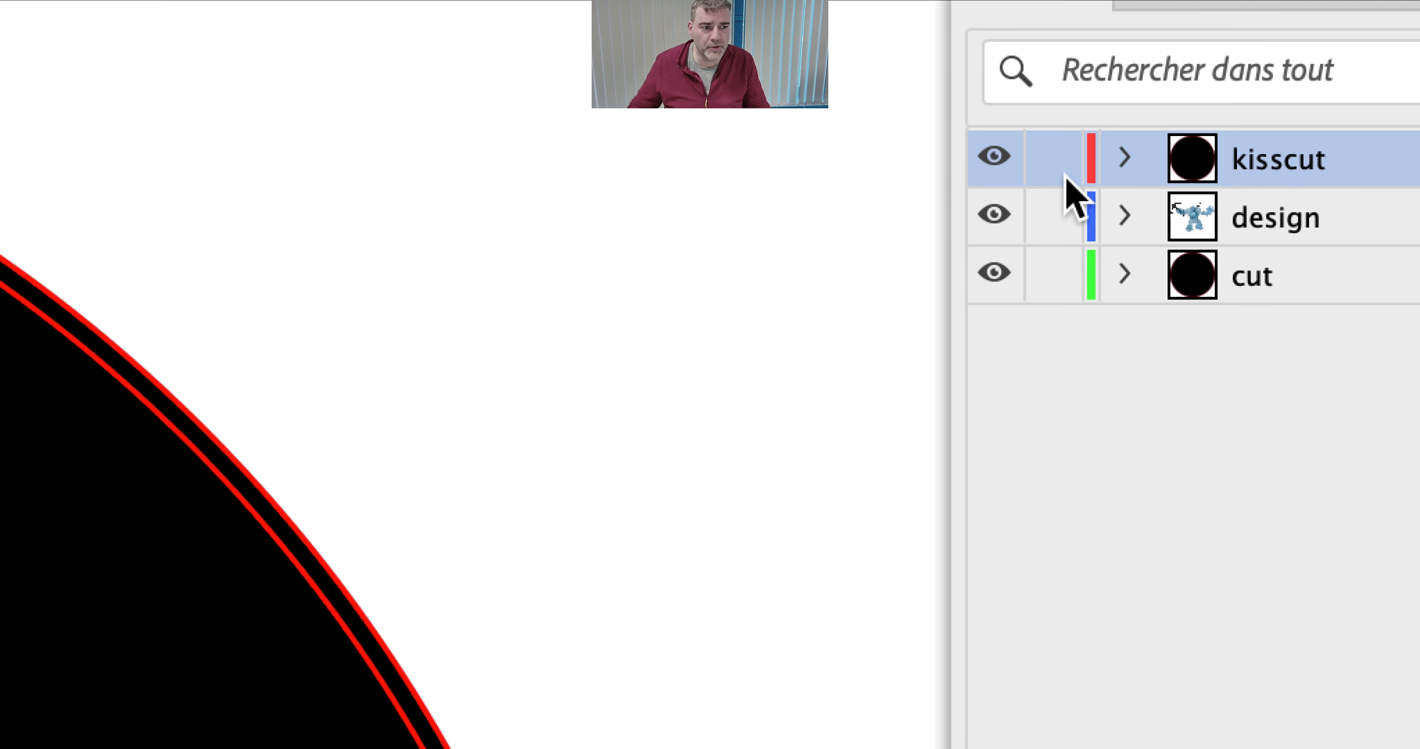
Hide the kisscut and cut layers, leaving only the design layer visible.
left_click(945, 86)
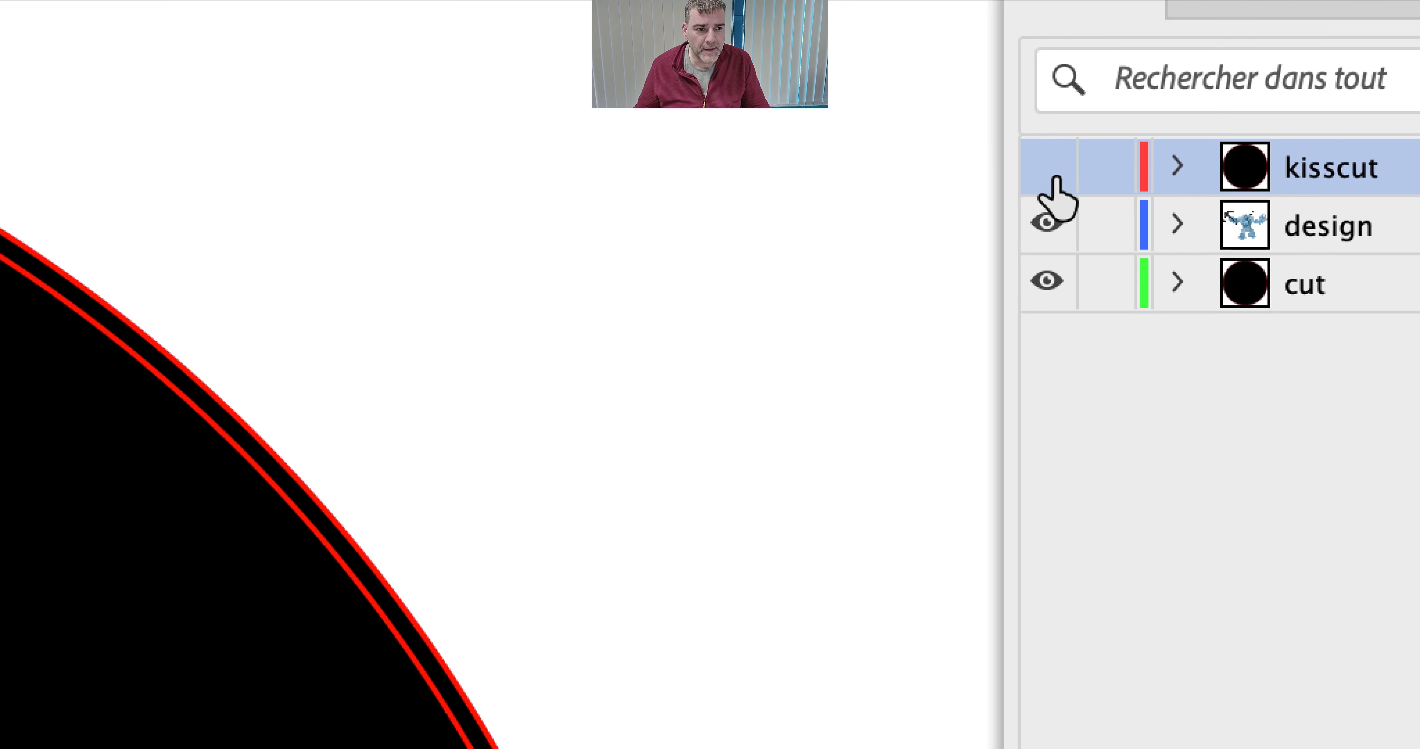
left_click(1047, 281)
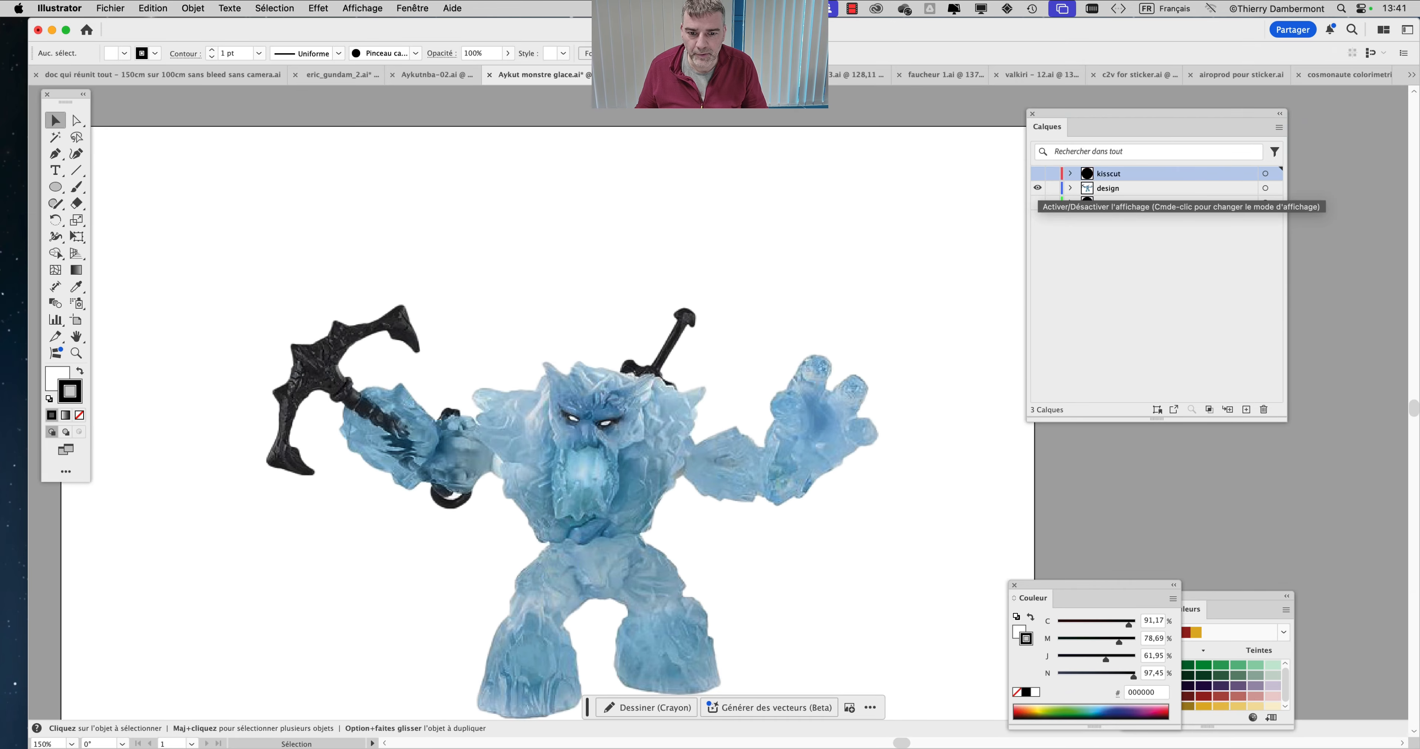
left_click(1050, 190)
left_click(1038, 189)
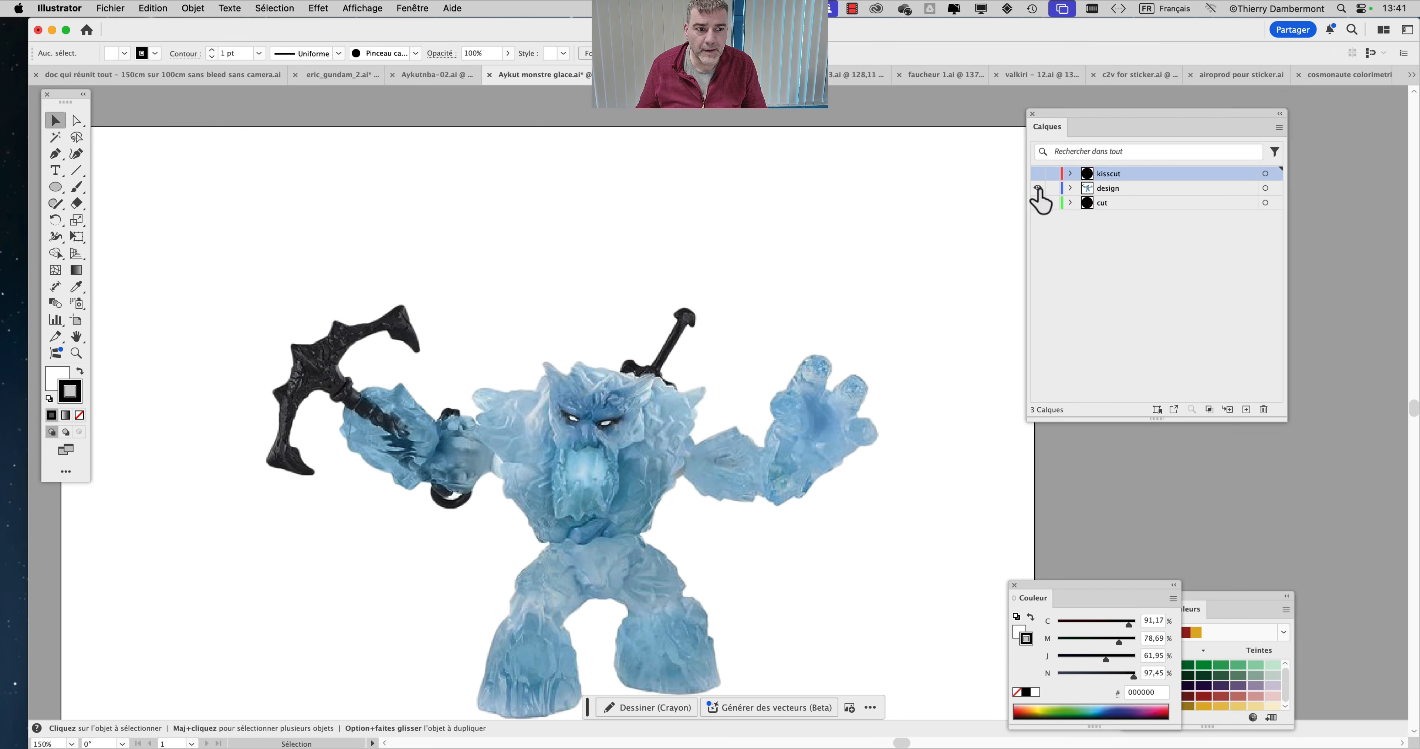
Compare the ice monster with the cut layer's black circle shown and hidden, ending with the cut layer hidden.
left_click(1038, 203)
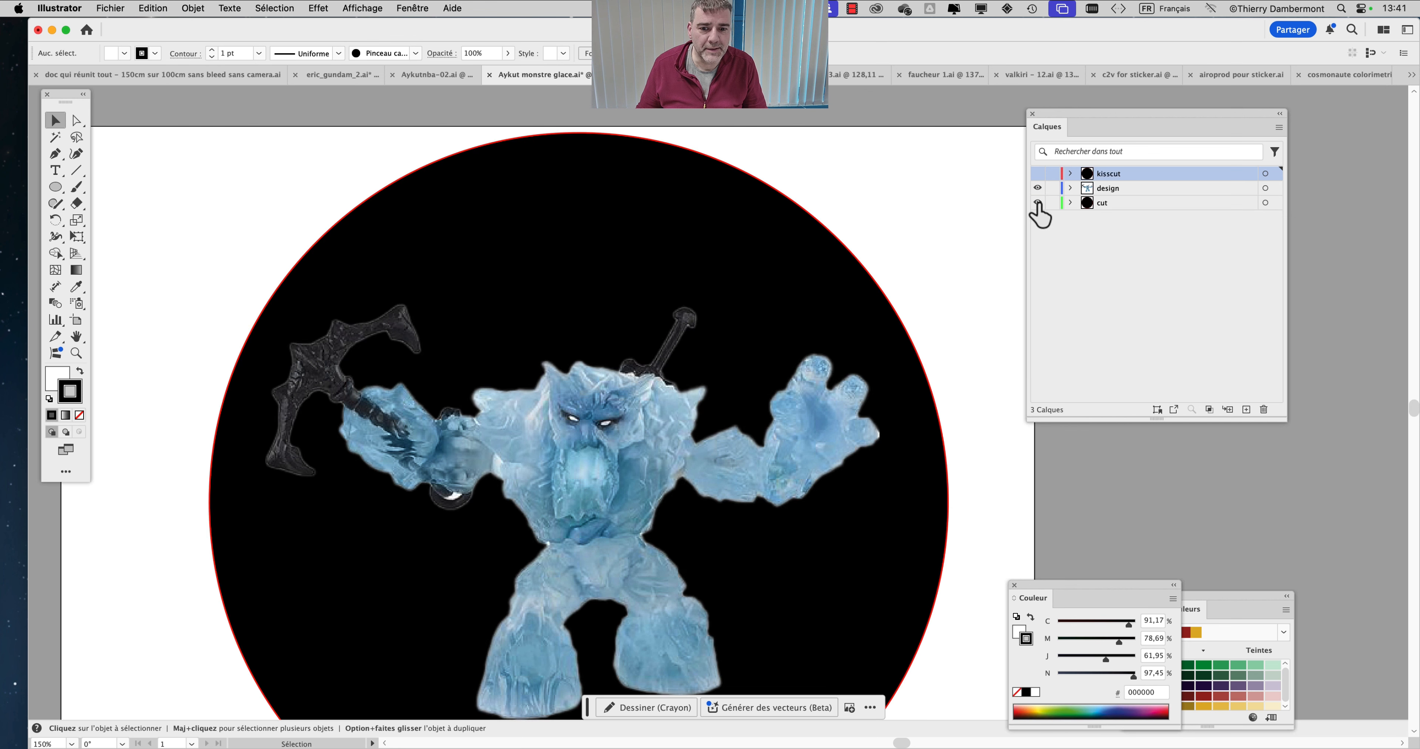
left_click(1039, 203)
left_click(1038, 203)
left_click(1038, 202)
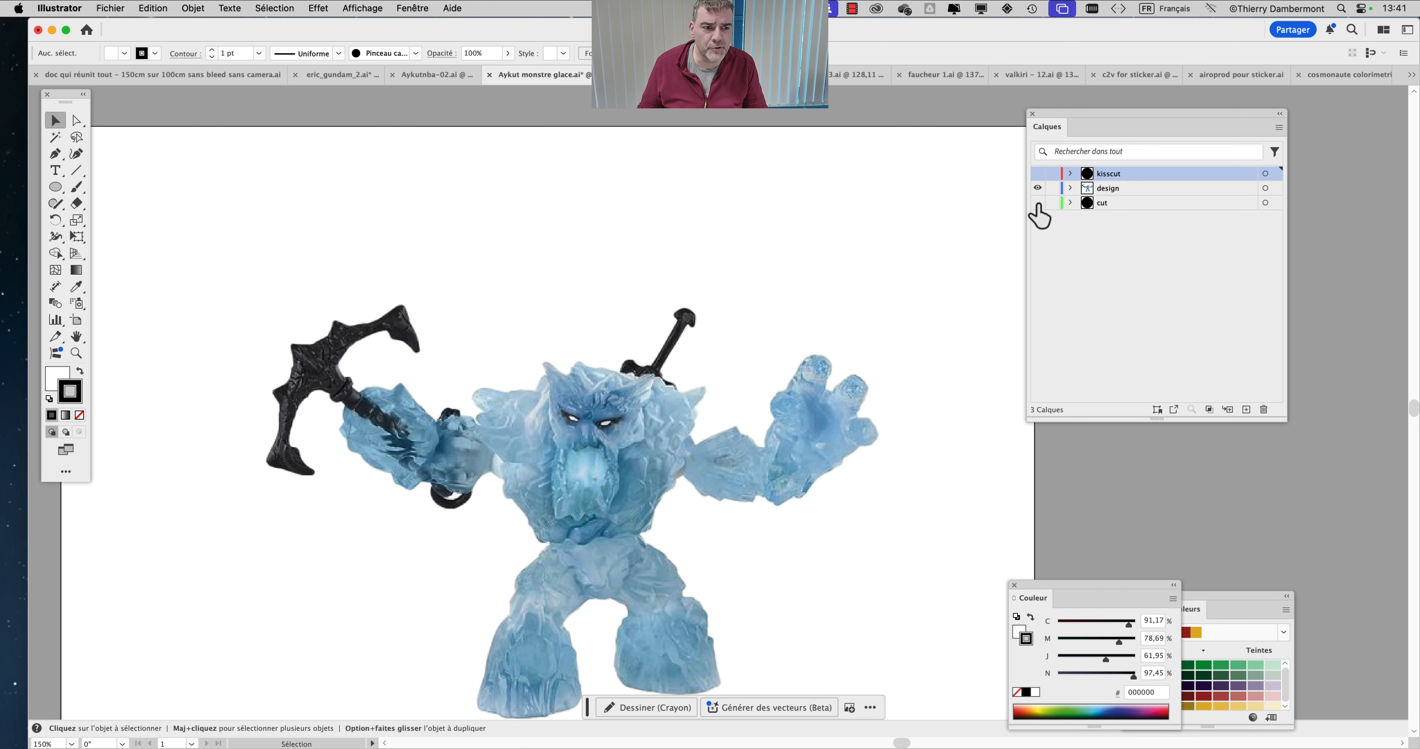
left_click(1038, 203)
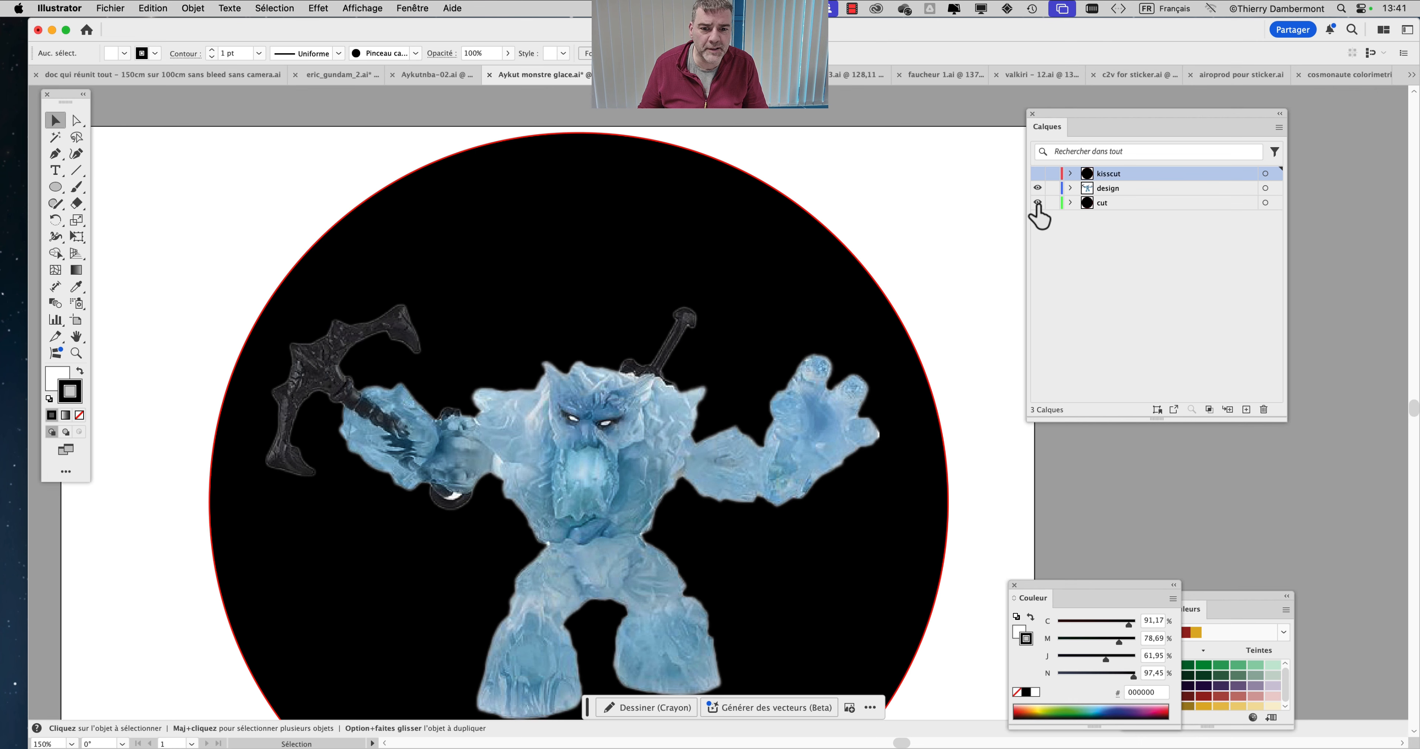
left_click(1038, 203)
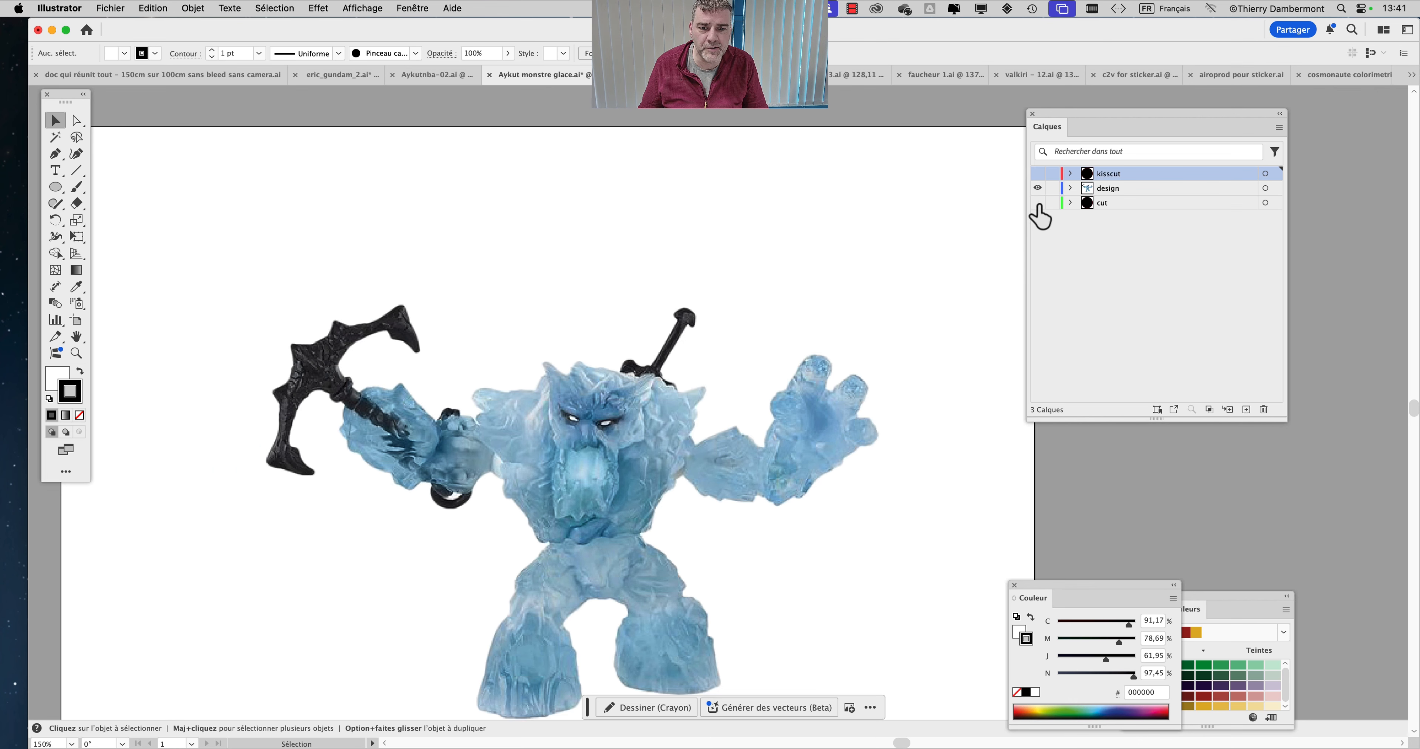
Make the design layer active and check the whole artboard with the cut layer shown and hidden again.
left_click(1105, 190)
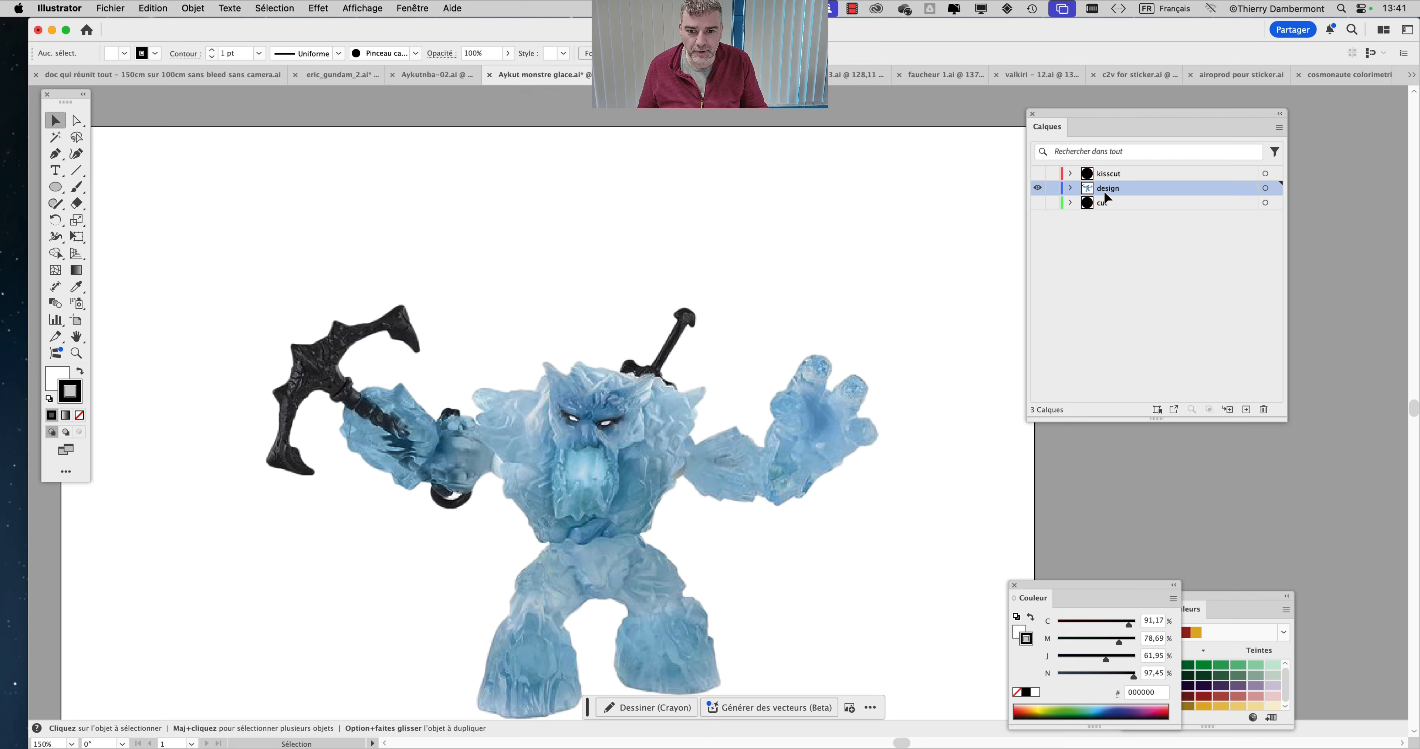
scroll(900, 341, "down", 2)
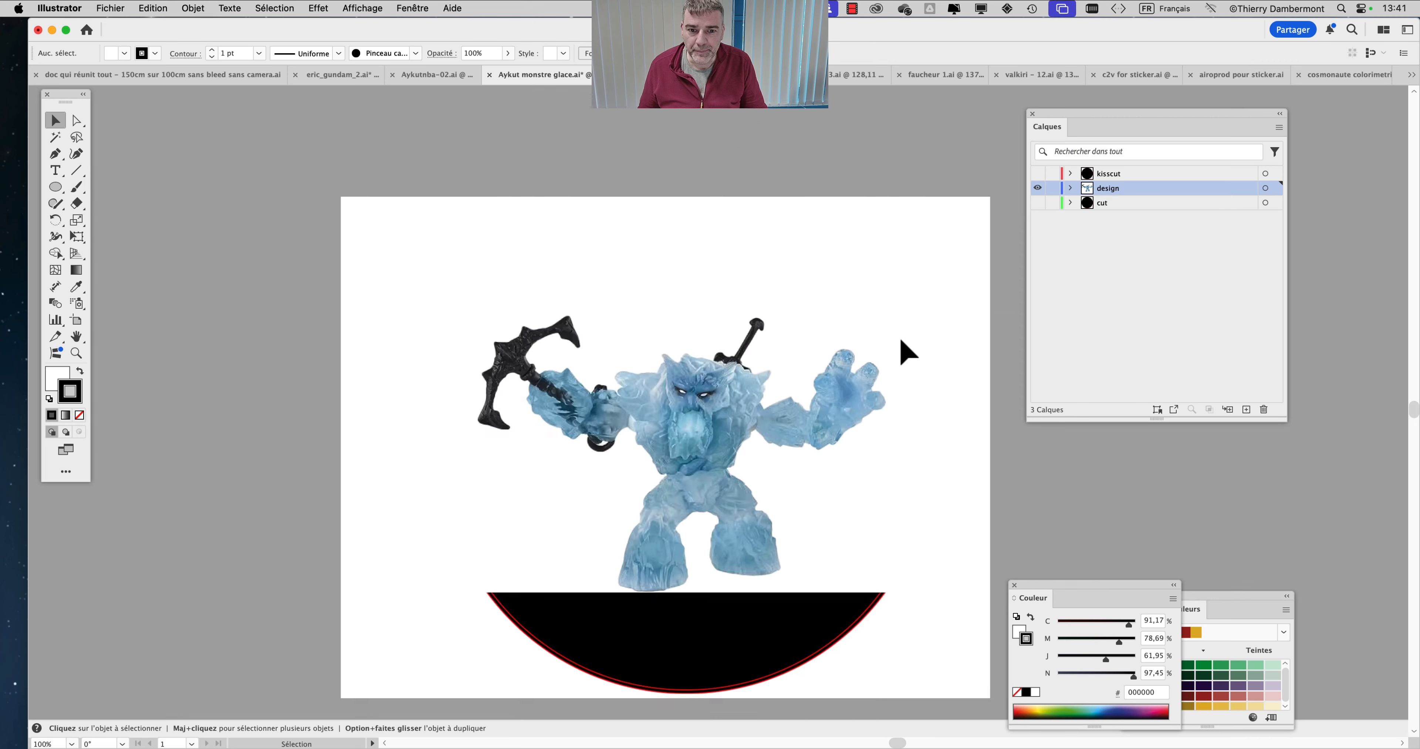
key("space")
left_click_drag(789, 329, 611, 272)
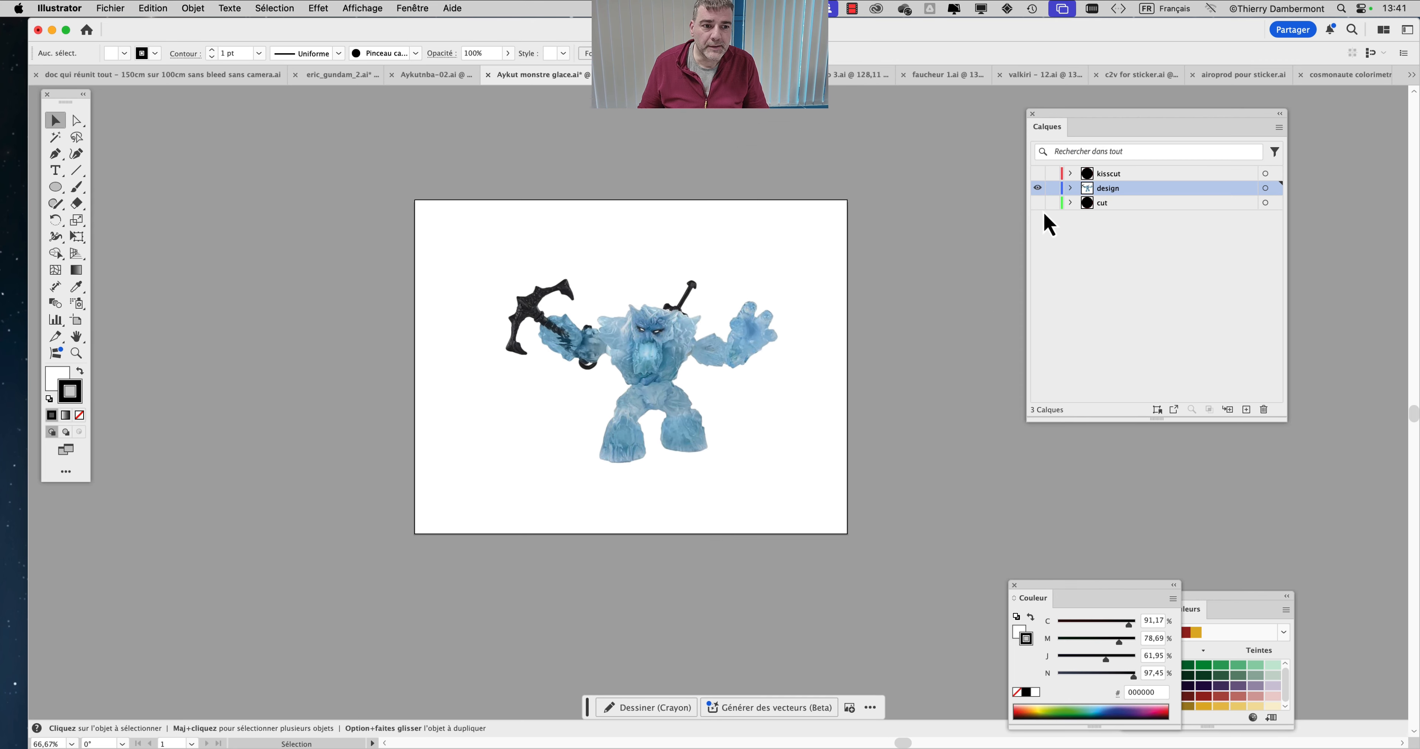
left_click(1038, 203)
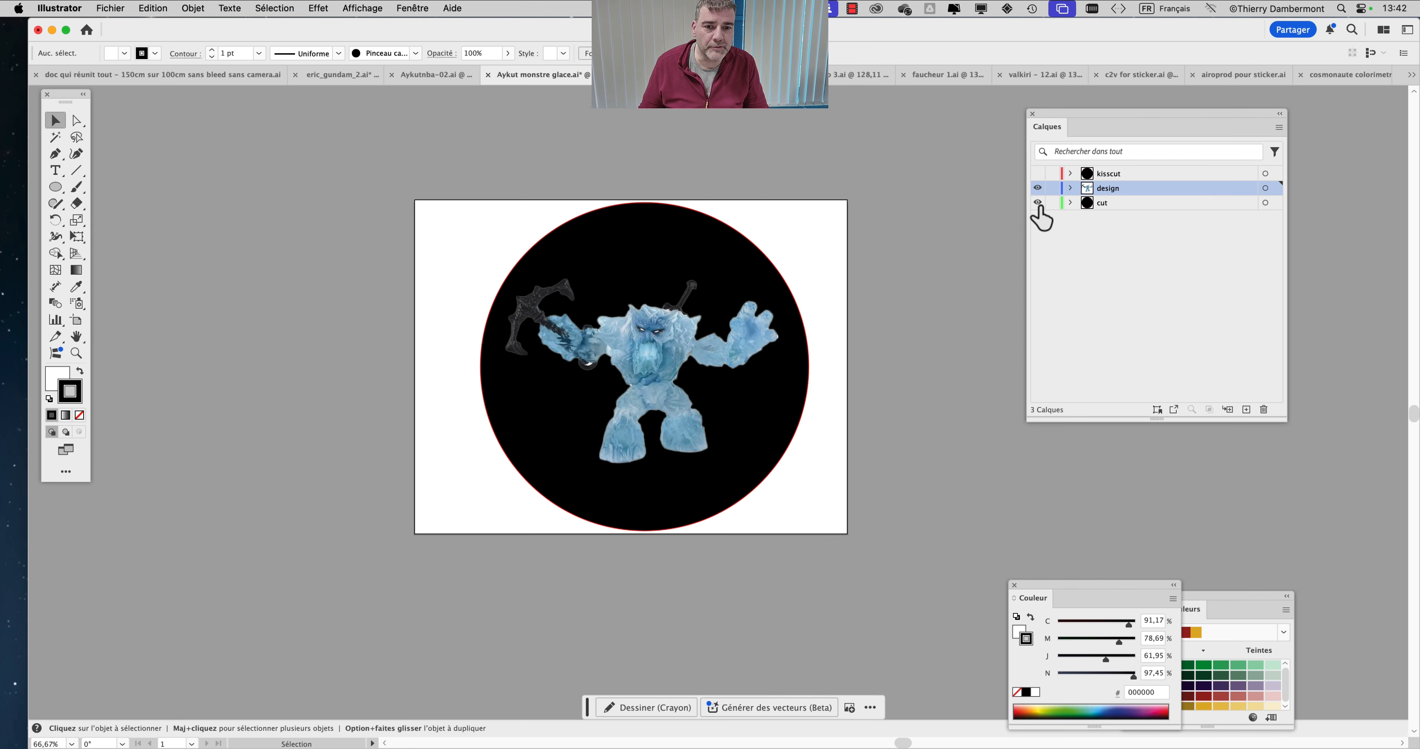
left_click(1037, 203)
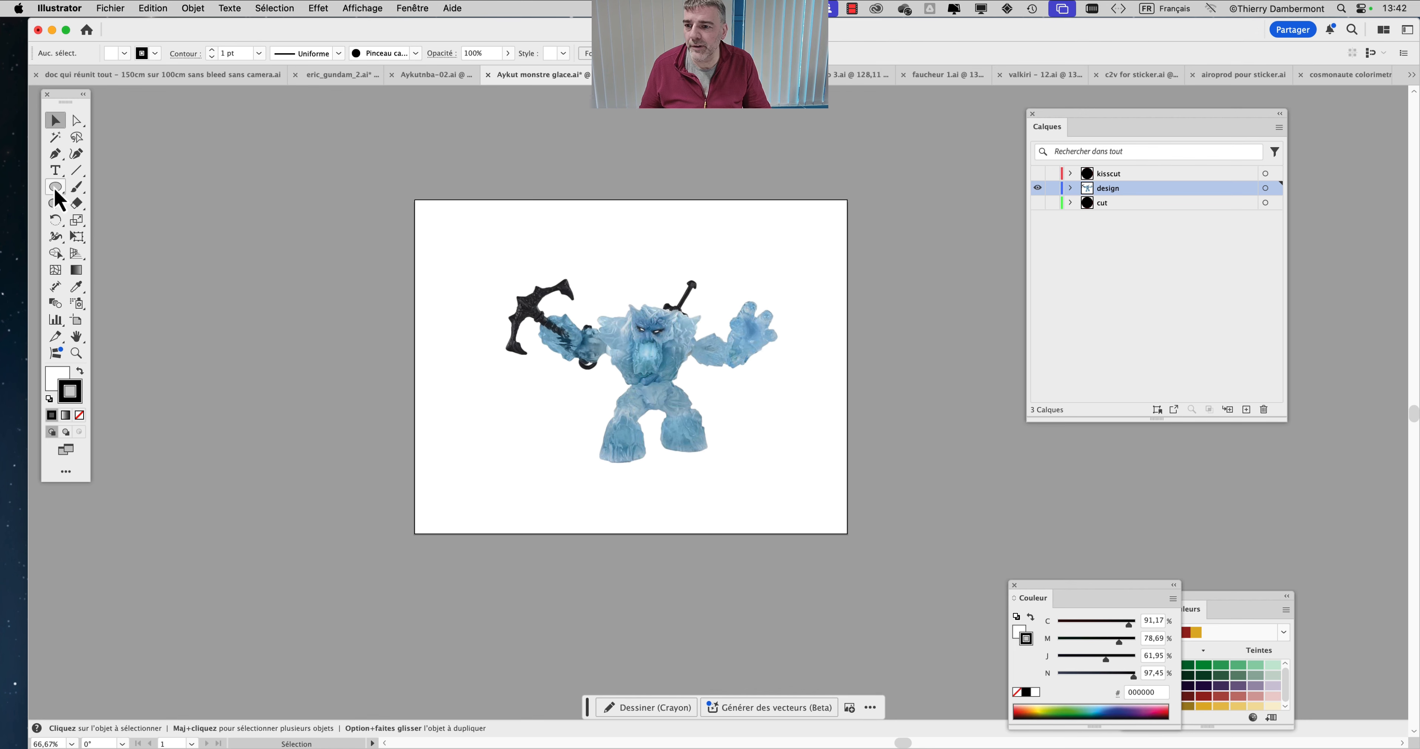
Draw a rectangle about 257 mm high over the ice monster on the design layer, with a black fill and no stroke.
left_click_drag(55, 189, 119, 184)
left_click_drag(442, 175, 846, 571)
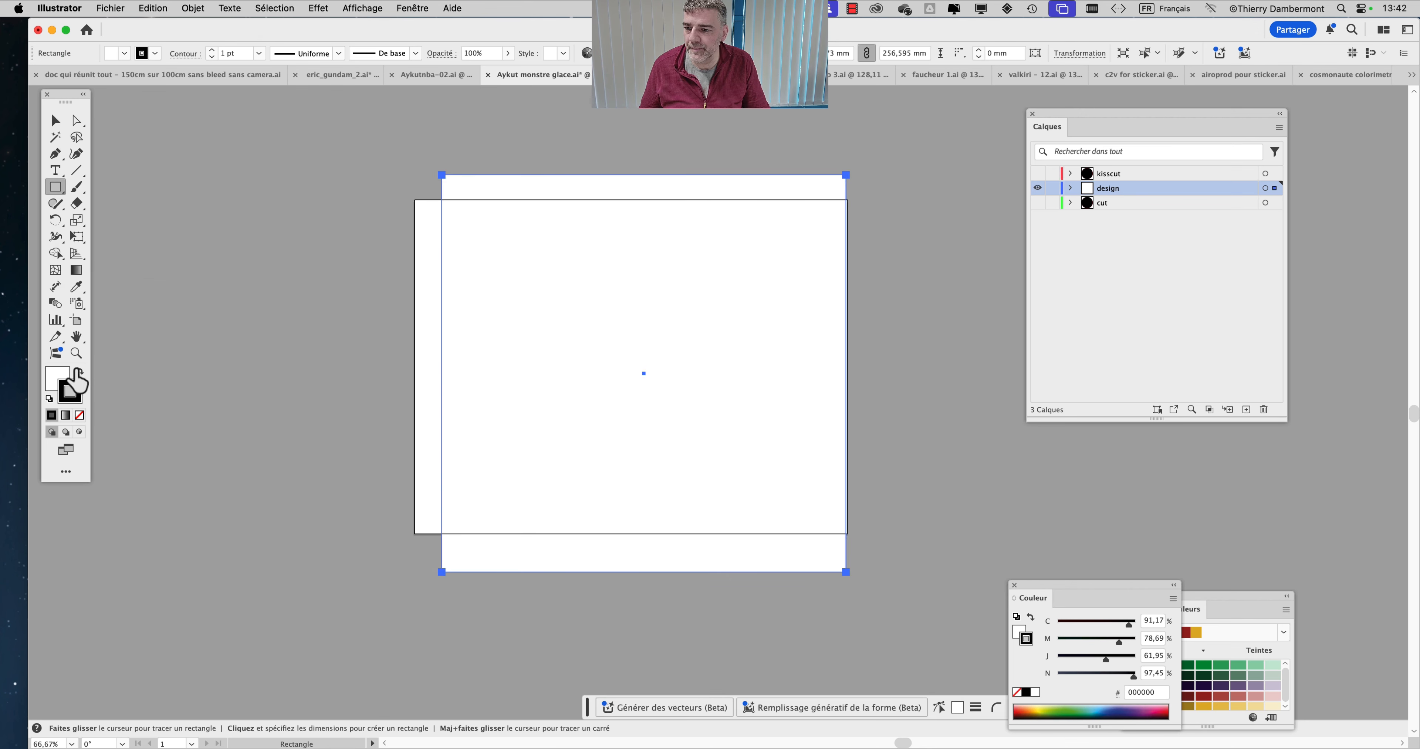
left_click(80, 371)
left_click(79, 415)
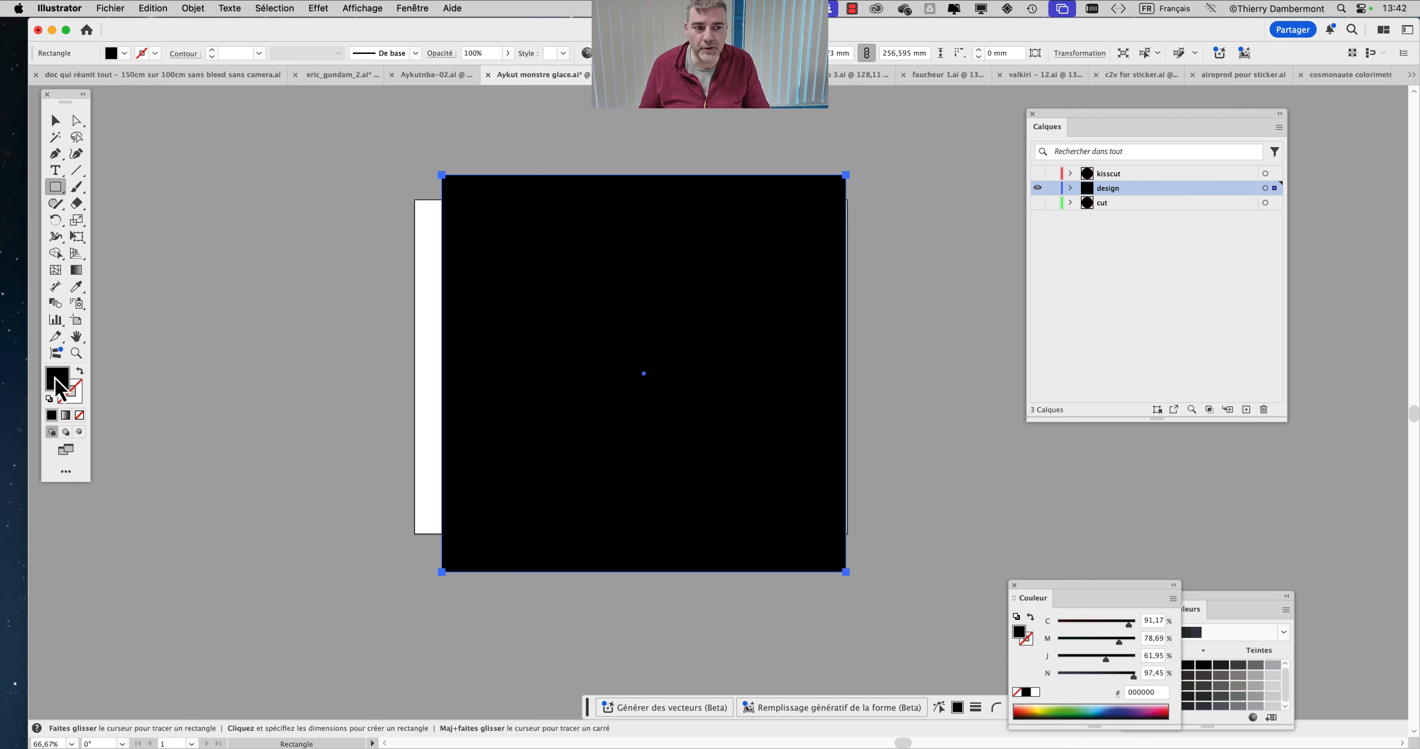
Send the black rectangle to the back, behind the ice monster, and deselect it.
left_click(196, 8)
mouse_move(202, 48)
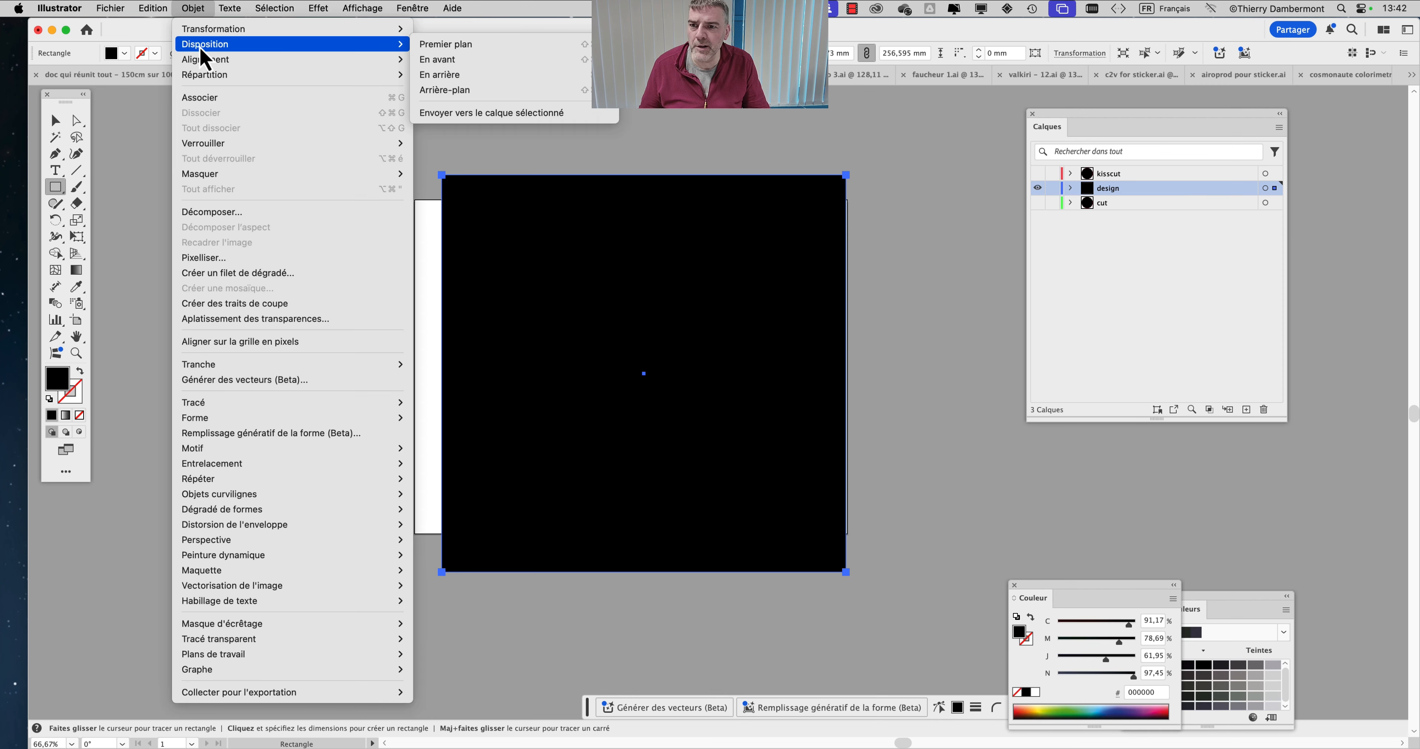
left_click(532, 96)
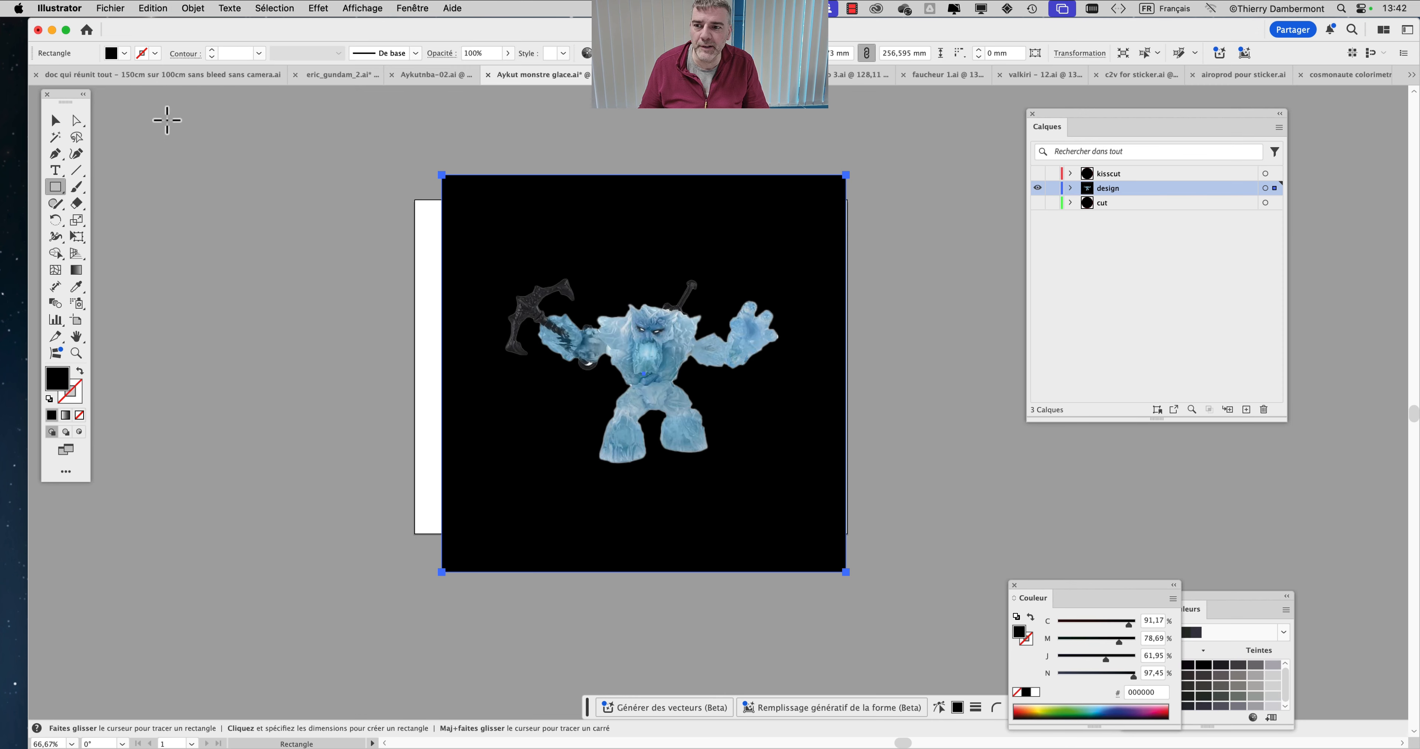
left_click(56, 120)
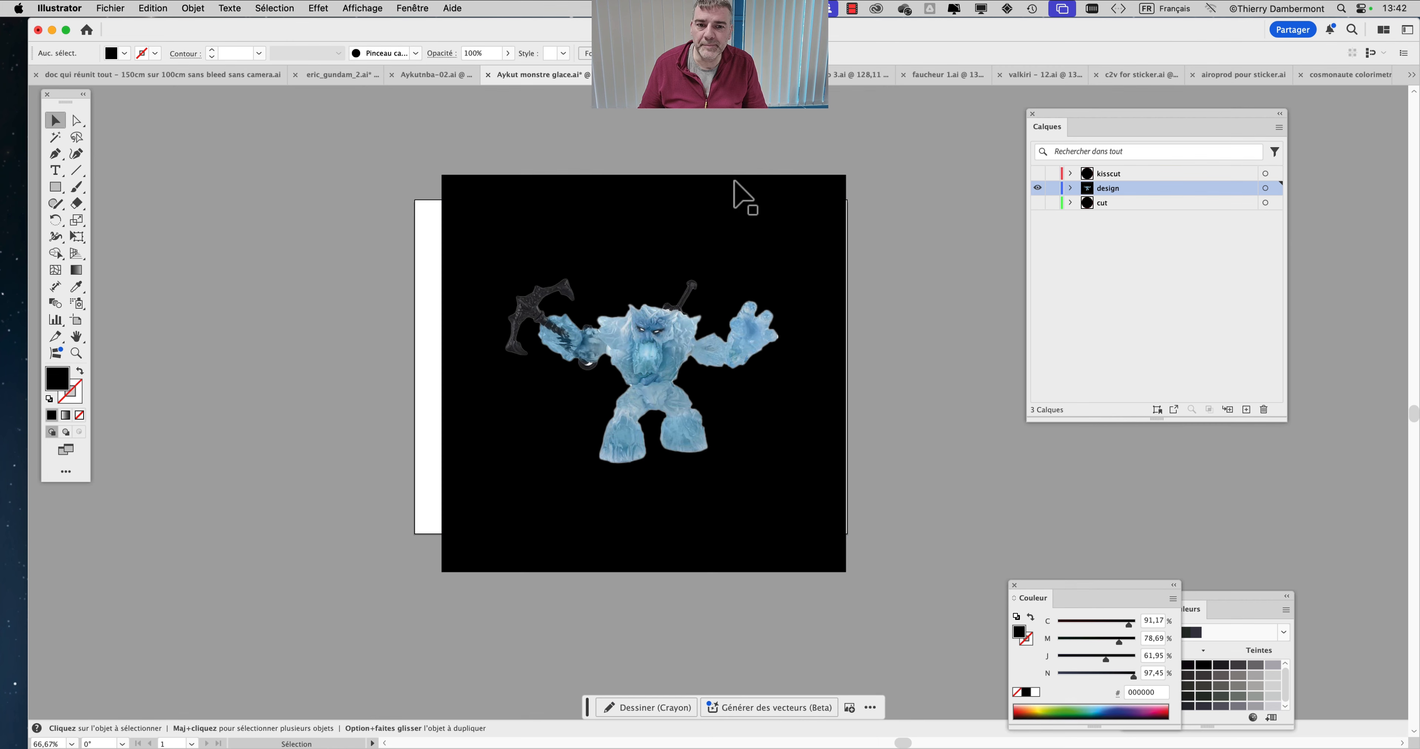
Lock the design layer and show the kisscut layer.
scroll(699, 314, "up", 1)
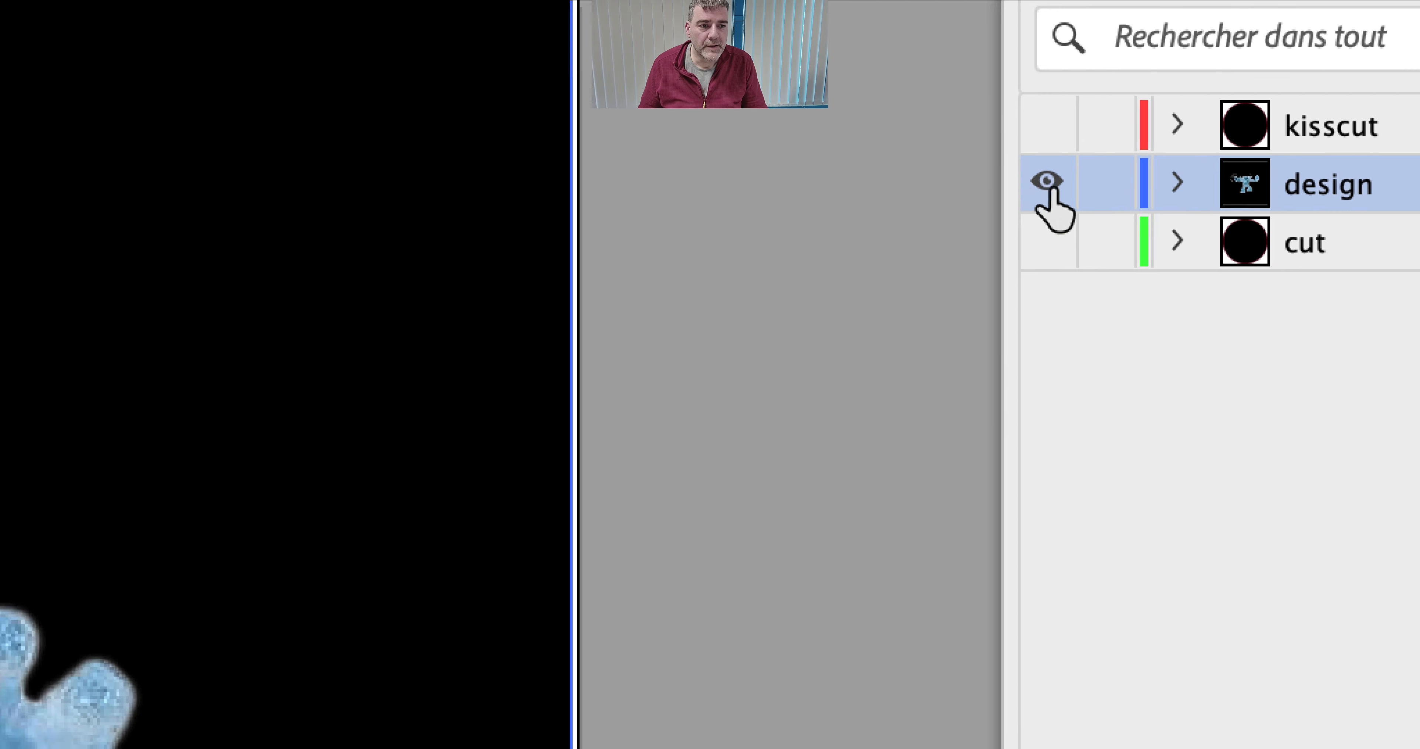
left_click(888, 177)
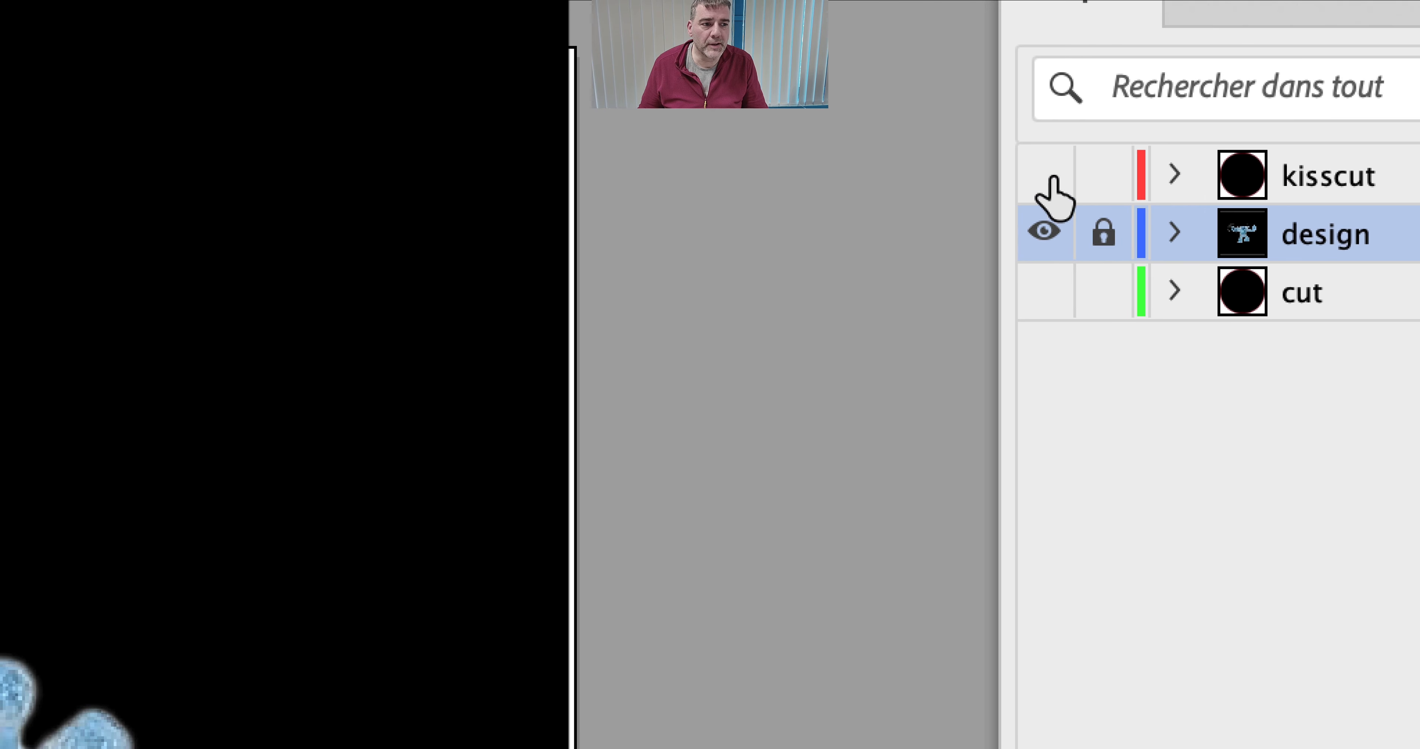
left_click(1030, 175)
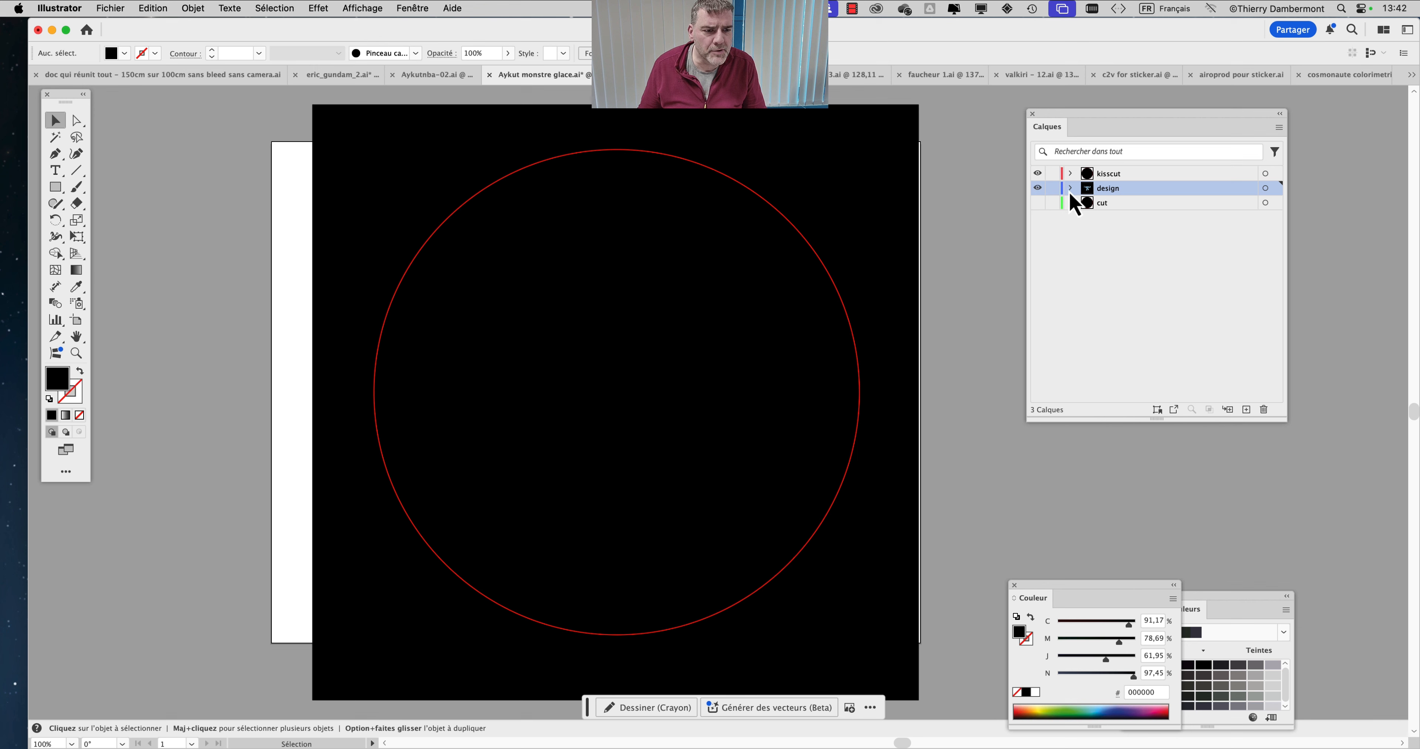
Select the circle on the kisscut layer and set its fill to none, with a red stroke.
left_click(1099, 175)
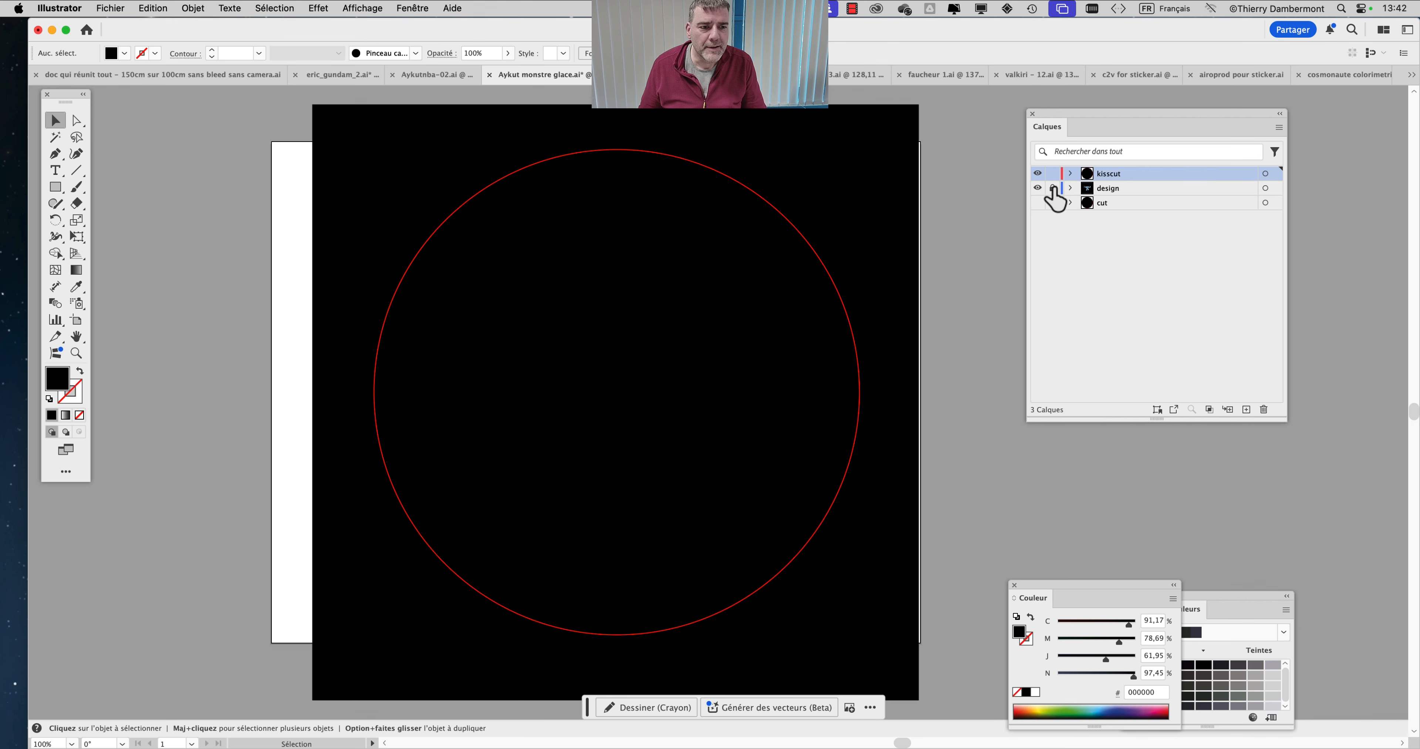
left_click(739, 183)
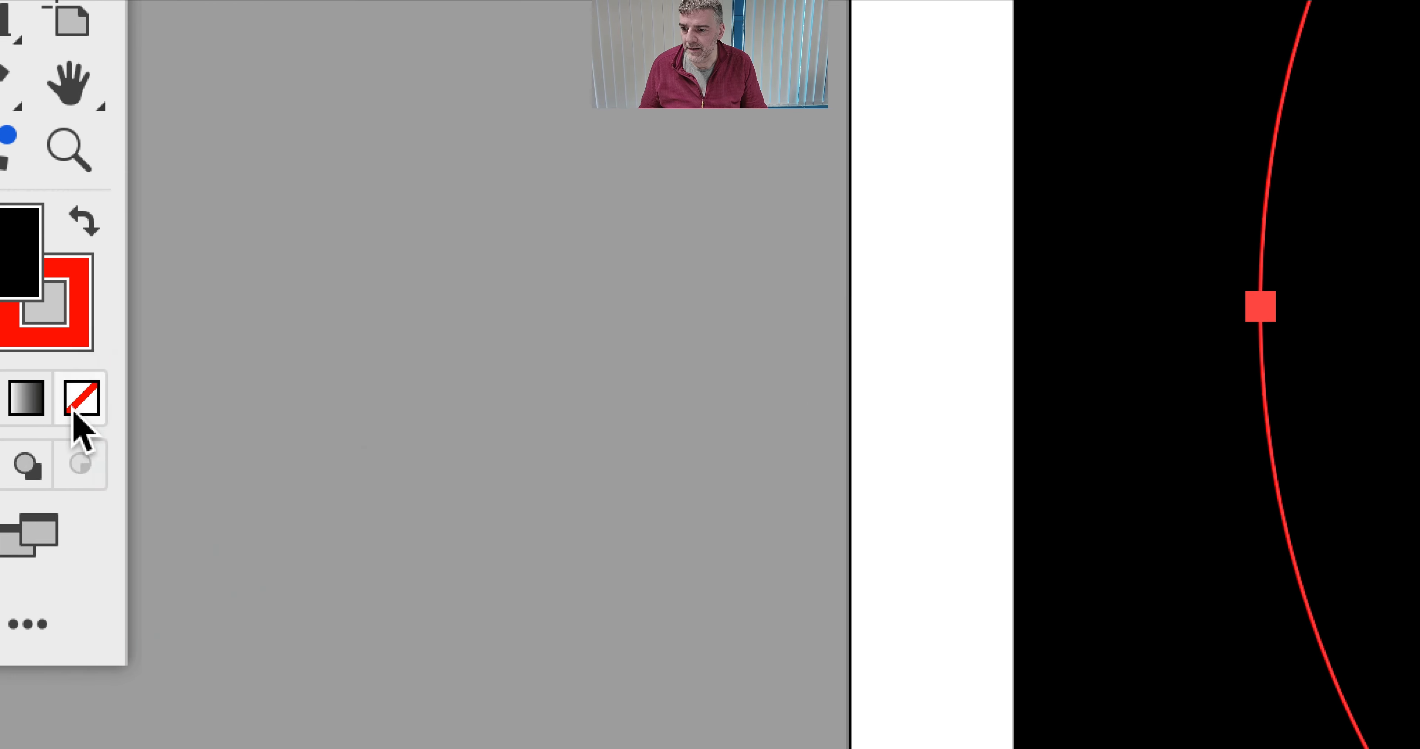
left_click(140, 518)
left_click(69, 381)
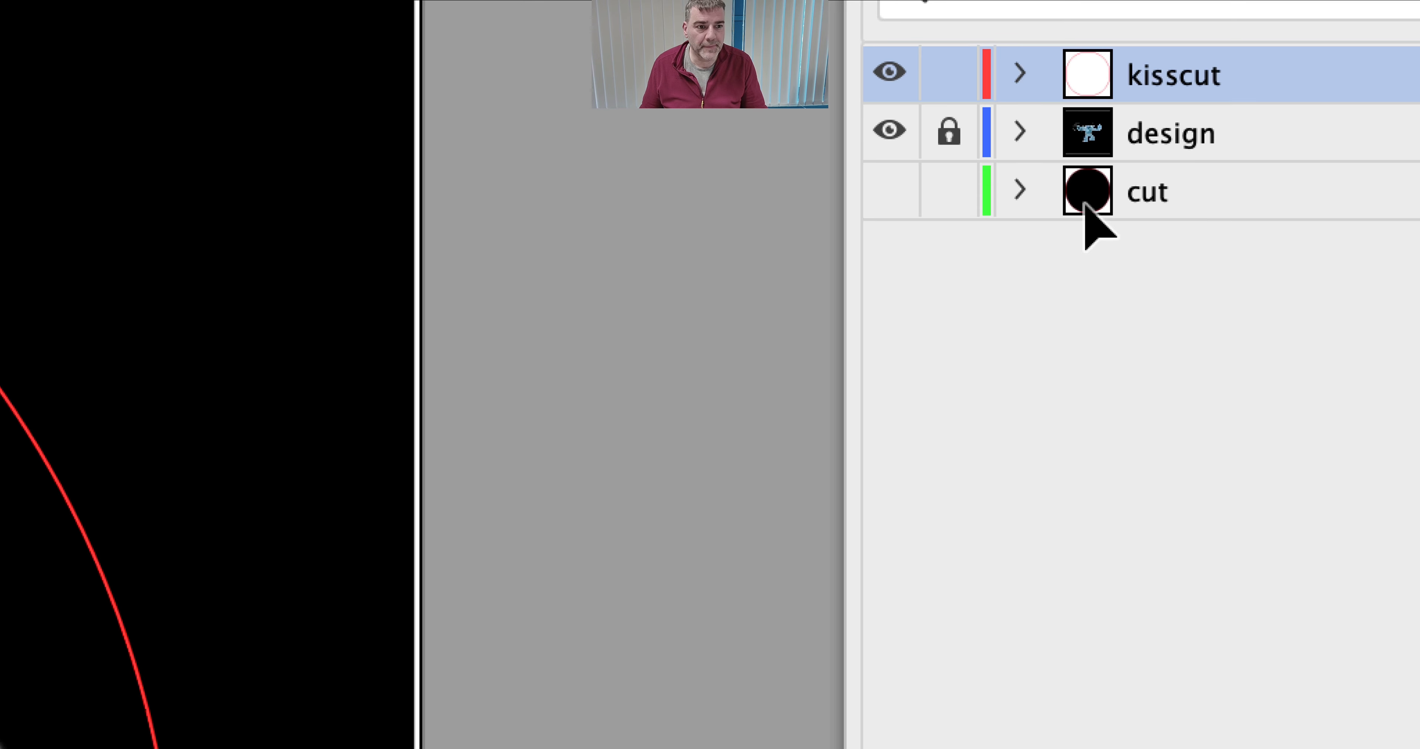
Show the cut layer, set its circle to no fill with a red stroke, and deselect it.
left_click(1085, 208)
left_click(892, 198)
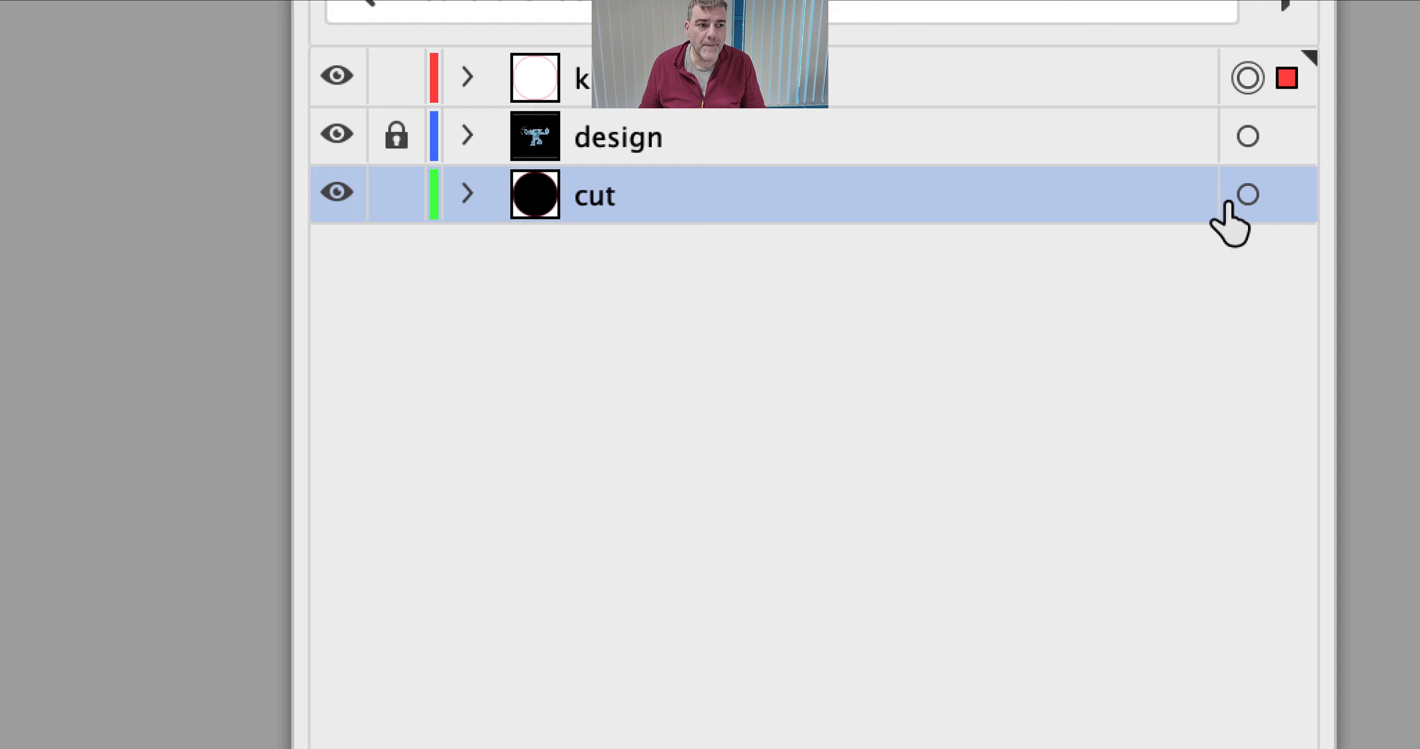
left_click(1223, 194)
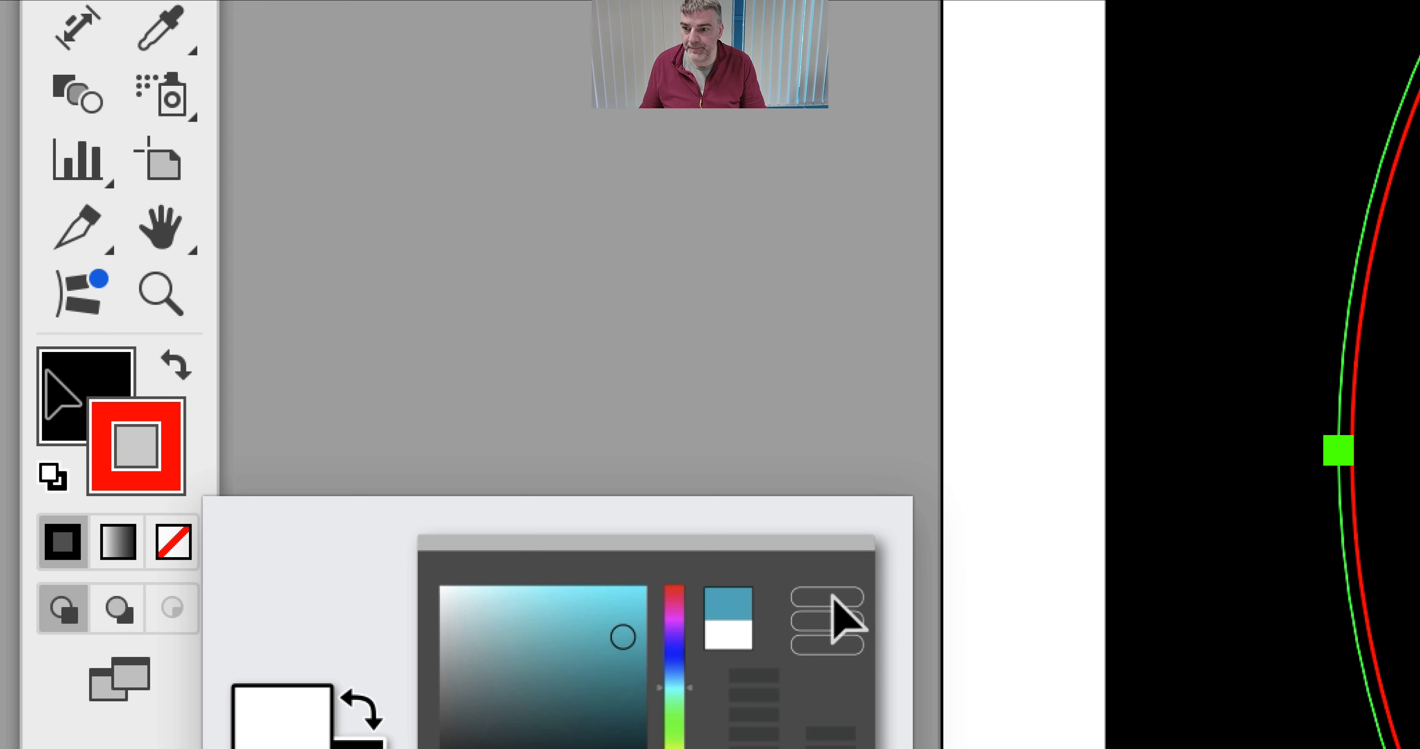
left_click(49, 373)
left_click(94, 443)
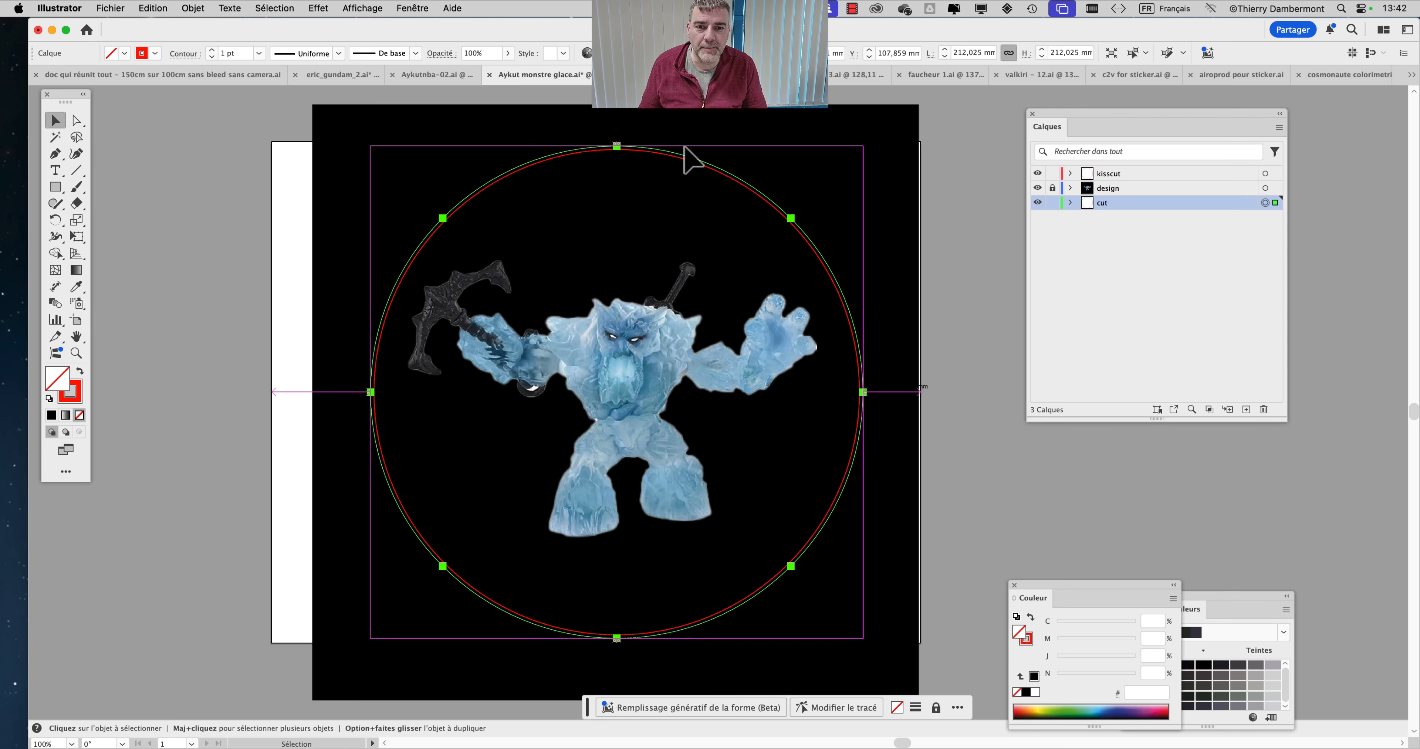
scroll(689, 156, "up", 4)
scroll(695, 178, "down", 5)
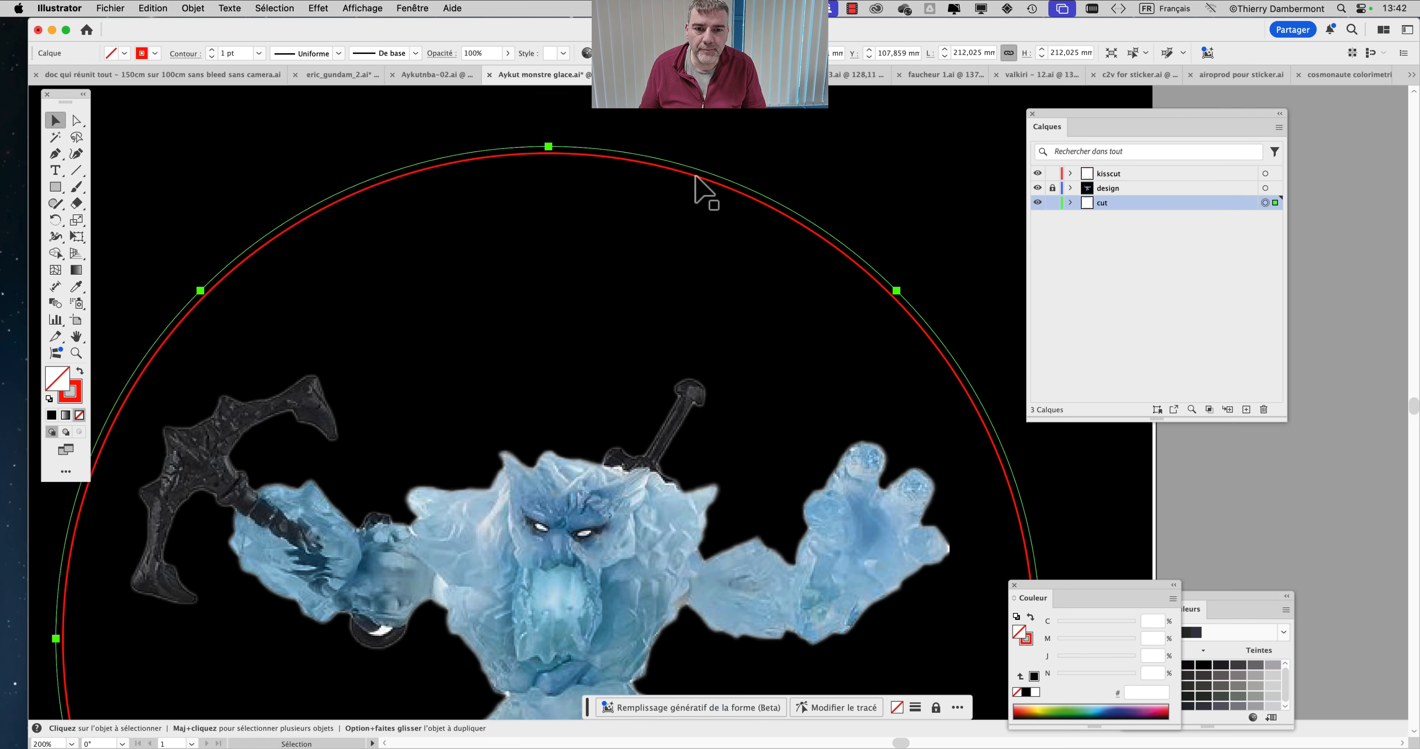
left_click(368, 190)
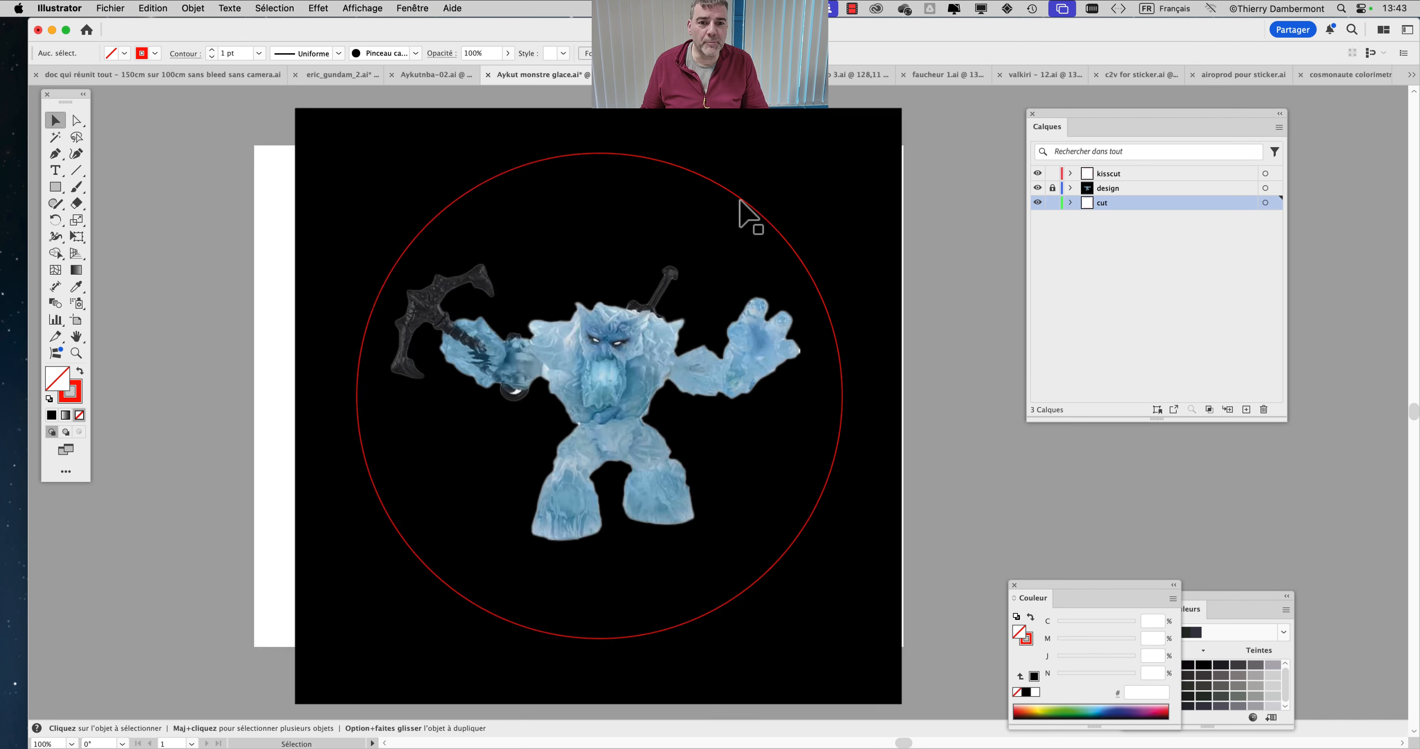
Unlock the design layer, move the cut layer above it, and select the kisscut circle.
scroll(749, 215, "up", 4)
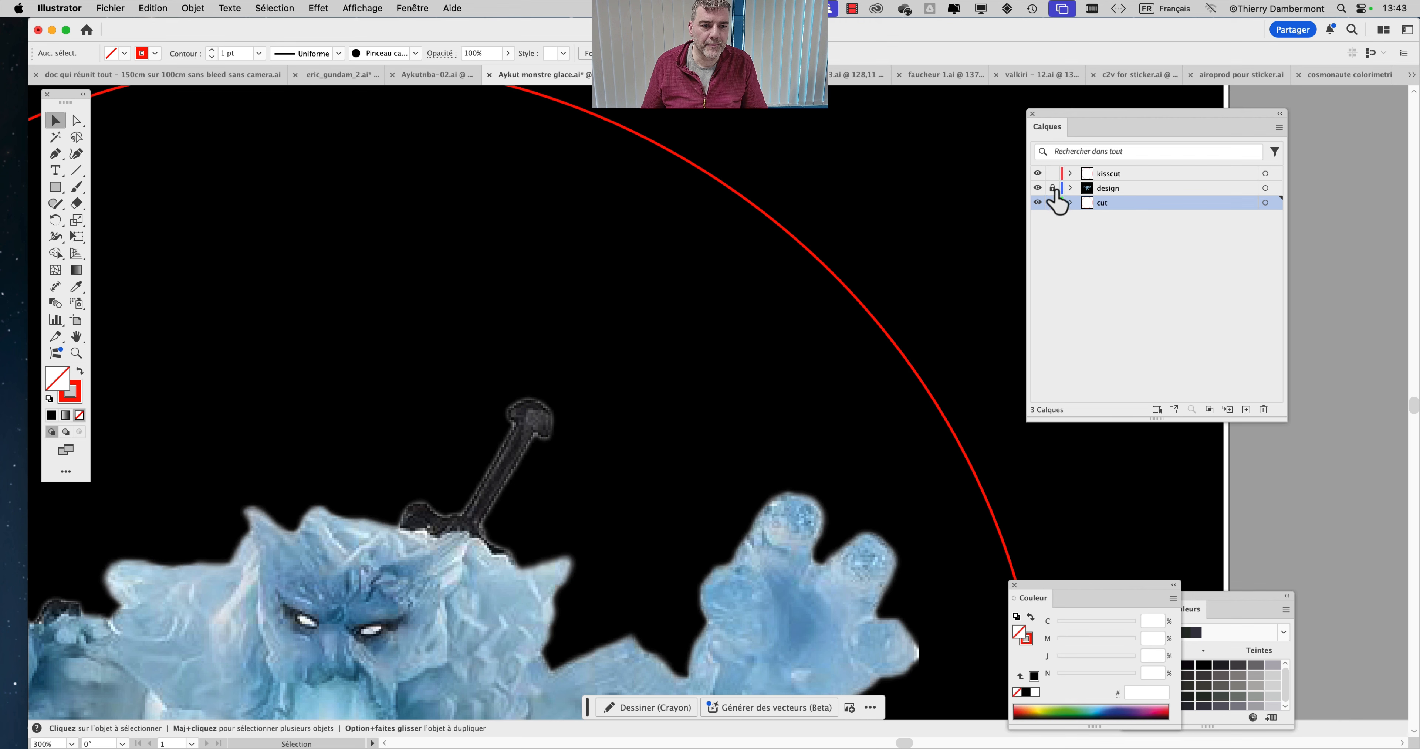
left_click(1107, 195)
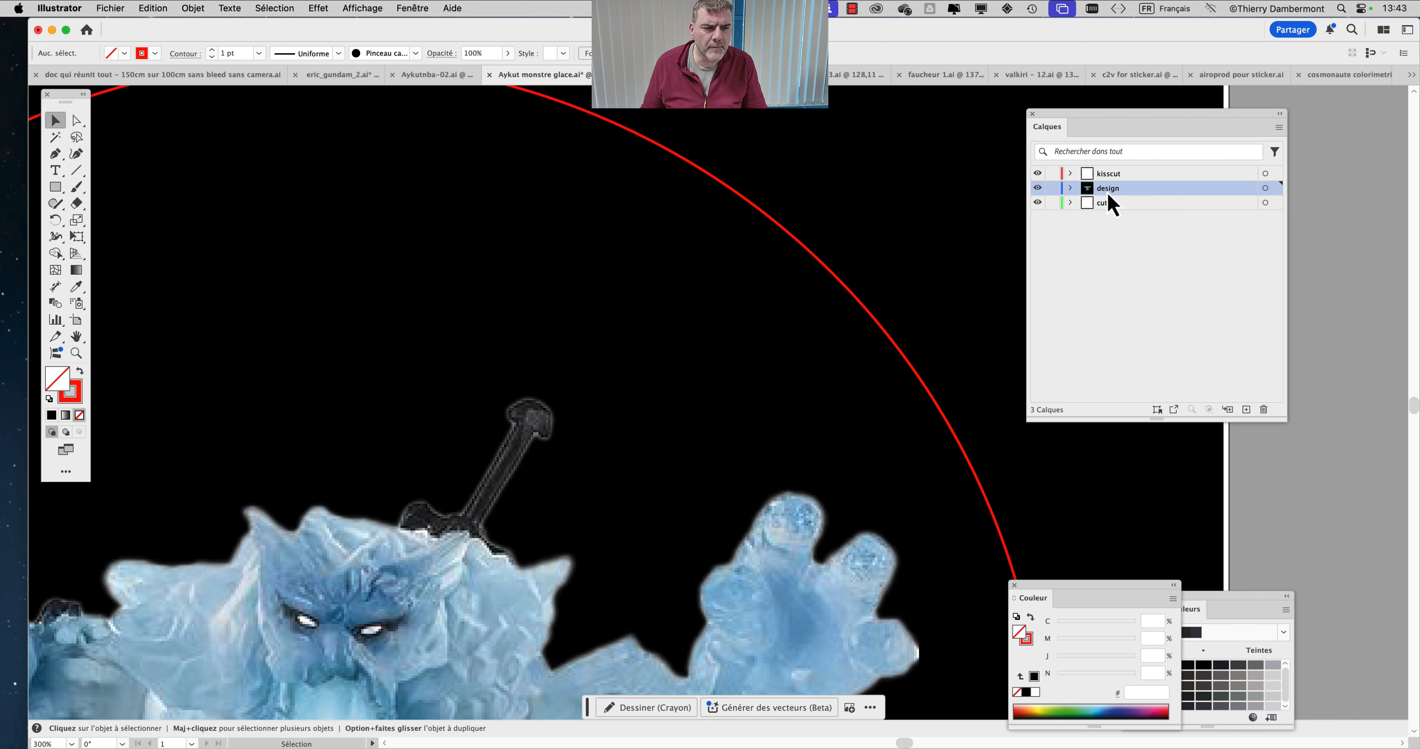
left_click_drag(1116, 207, 1129, 193)
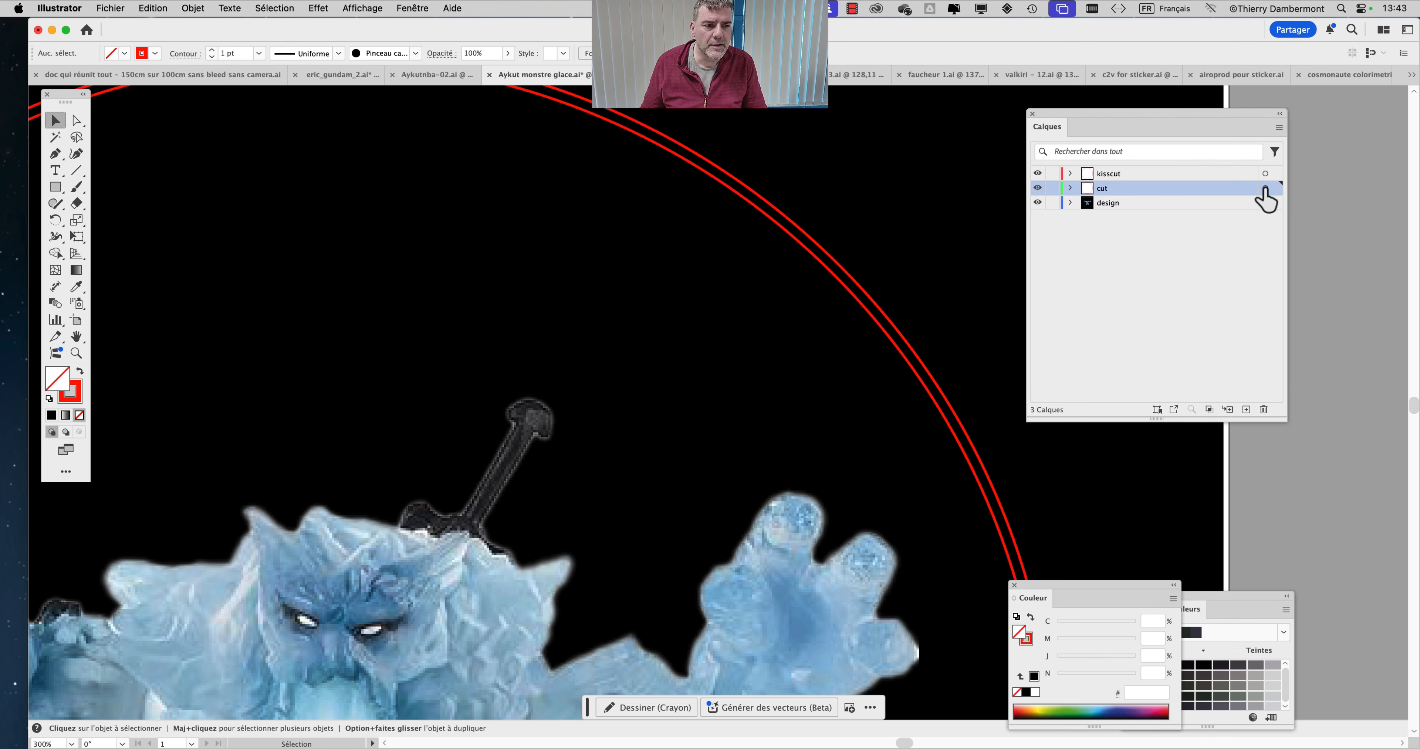
left_click(1266, 173)
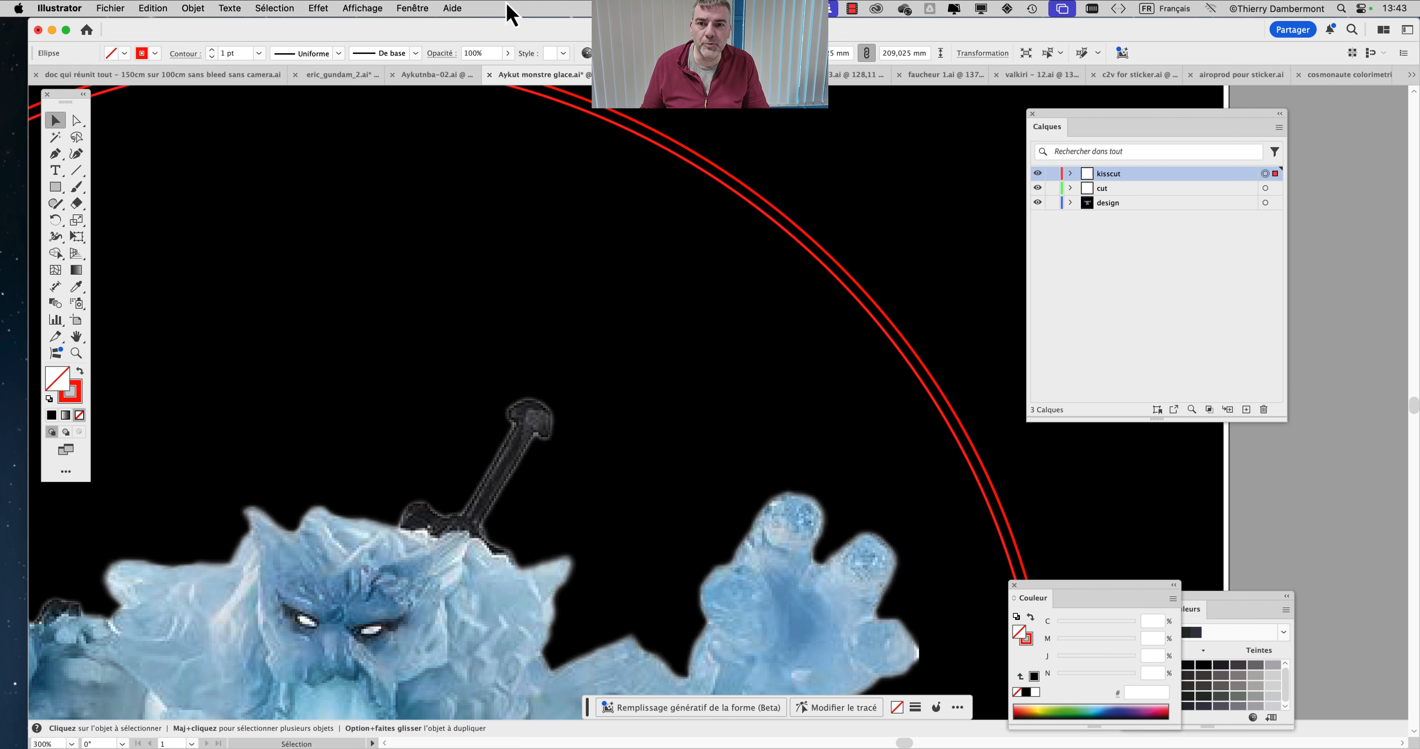
left_click(415, 8)
left_click(469, 593)
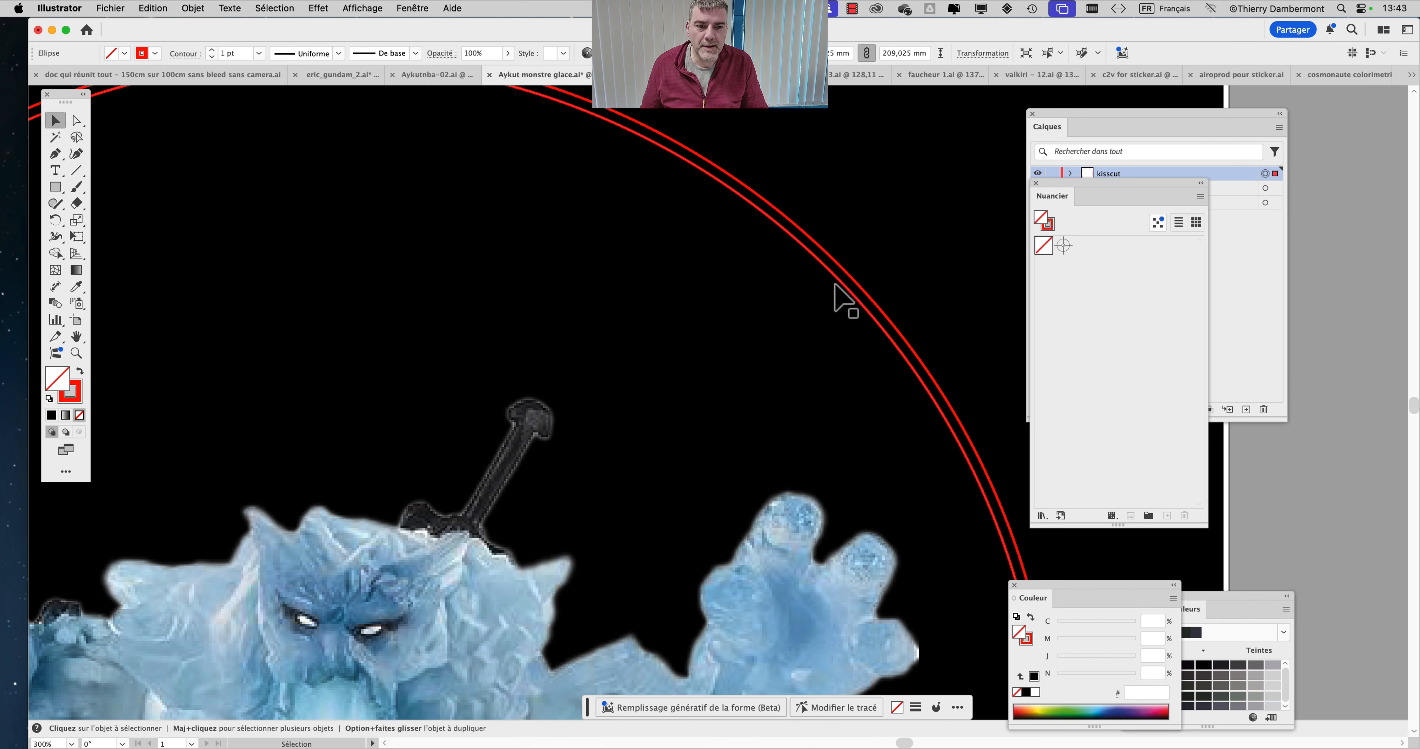
left_click_drag(1086, 188, 759, 248)
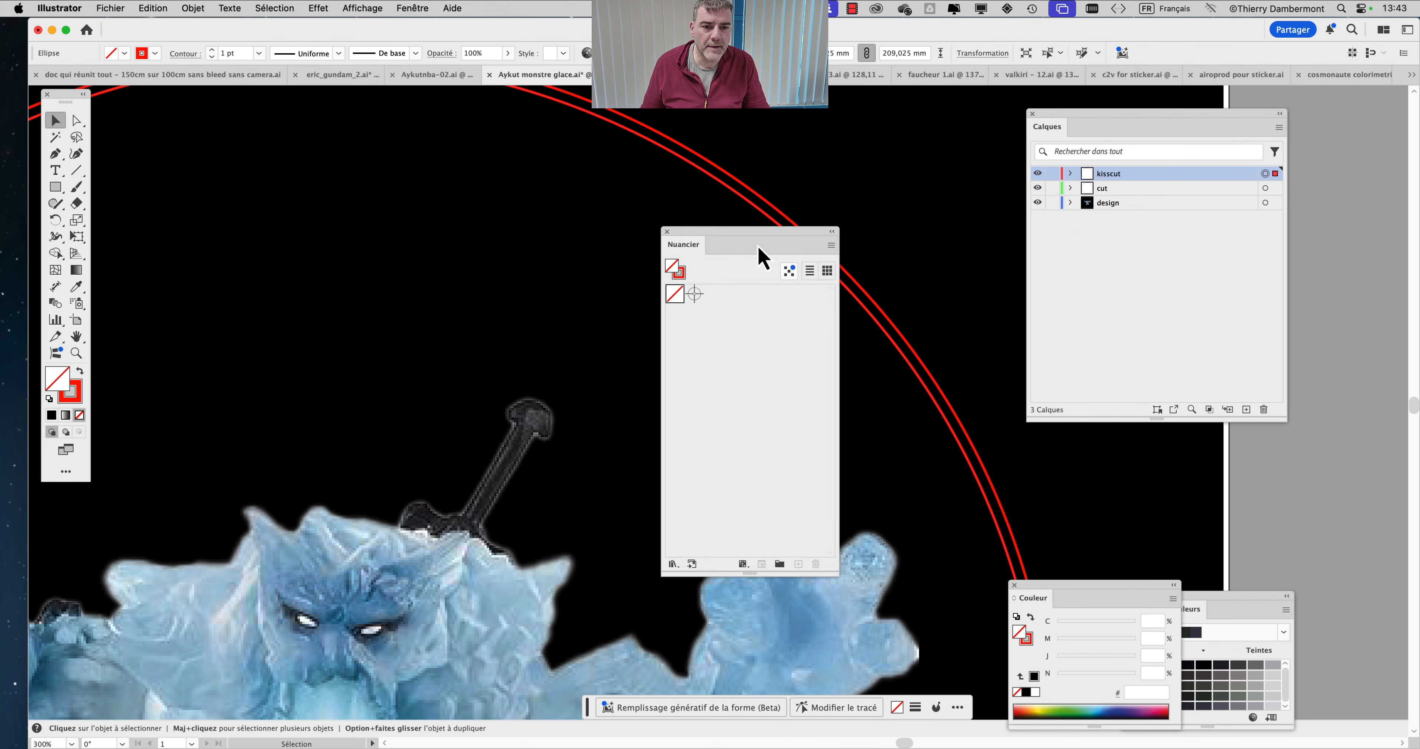
left_click(667, 232)
Set the kisscut circle's stroke to green 39AA35, keeping no fill, and deselect it.
left_click(413, 8)
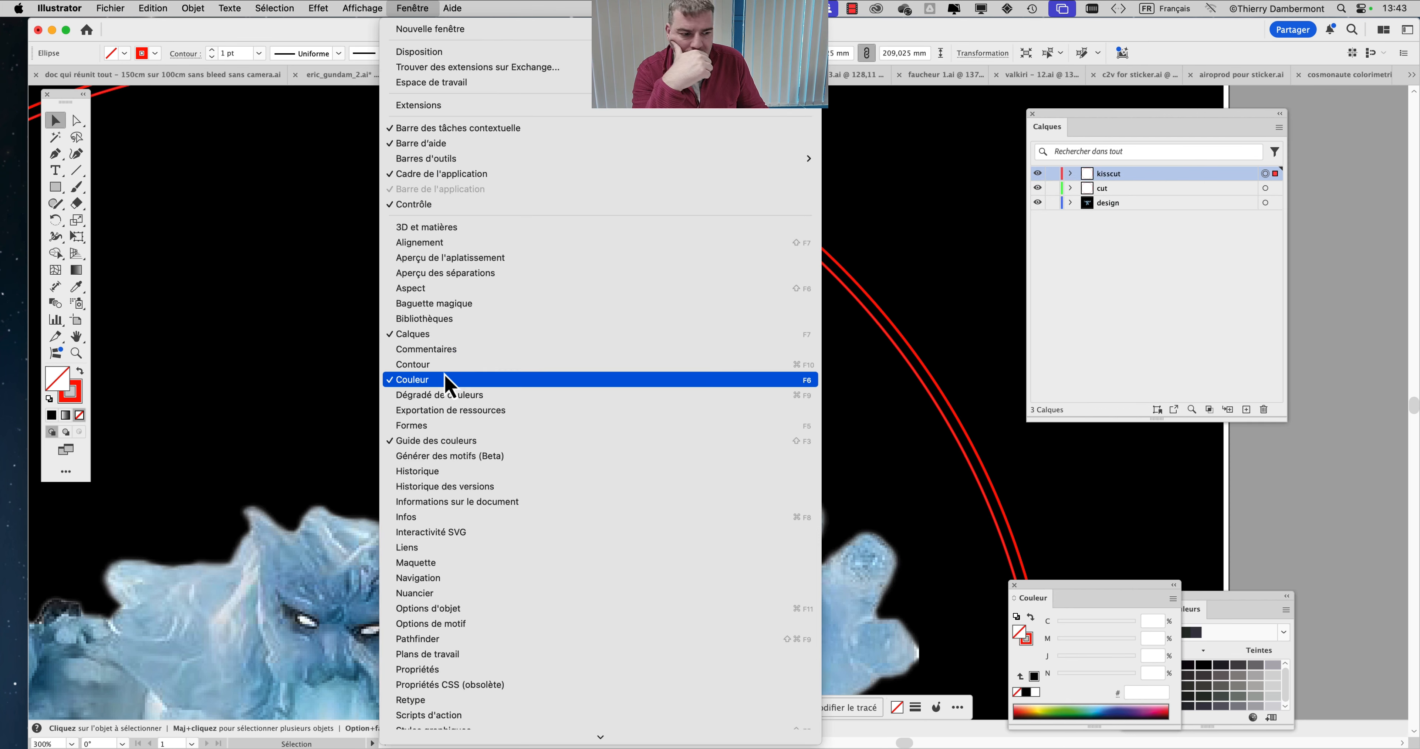
left_click(1086, 606)
left_click_drag(1092, 591, 659, 286)
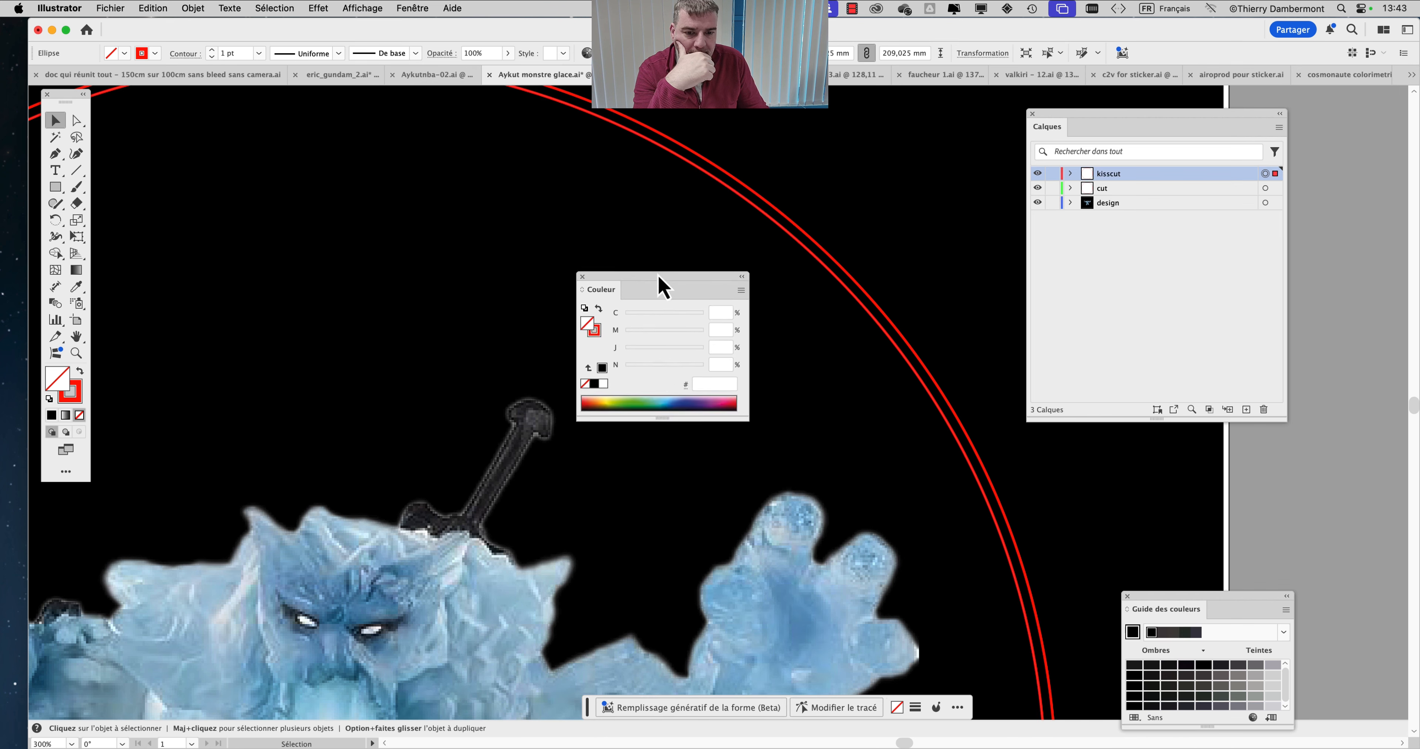
left_click(644, 395)
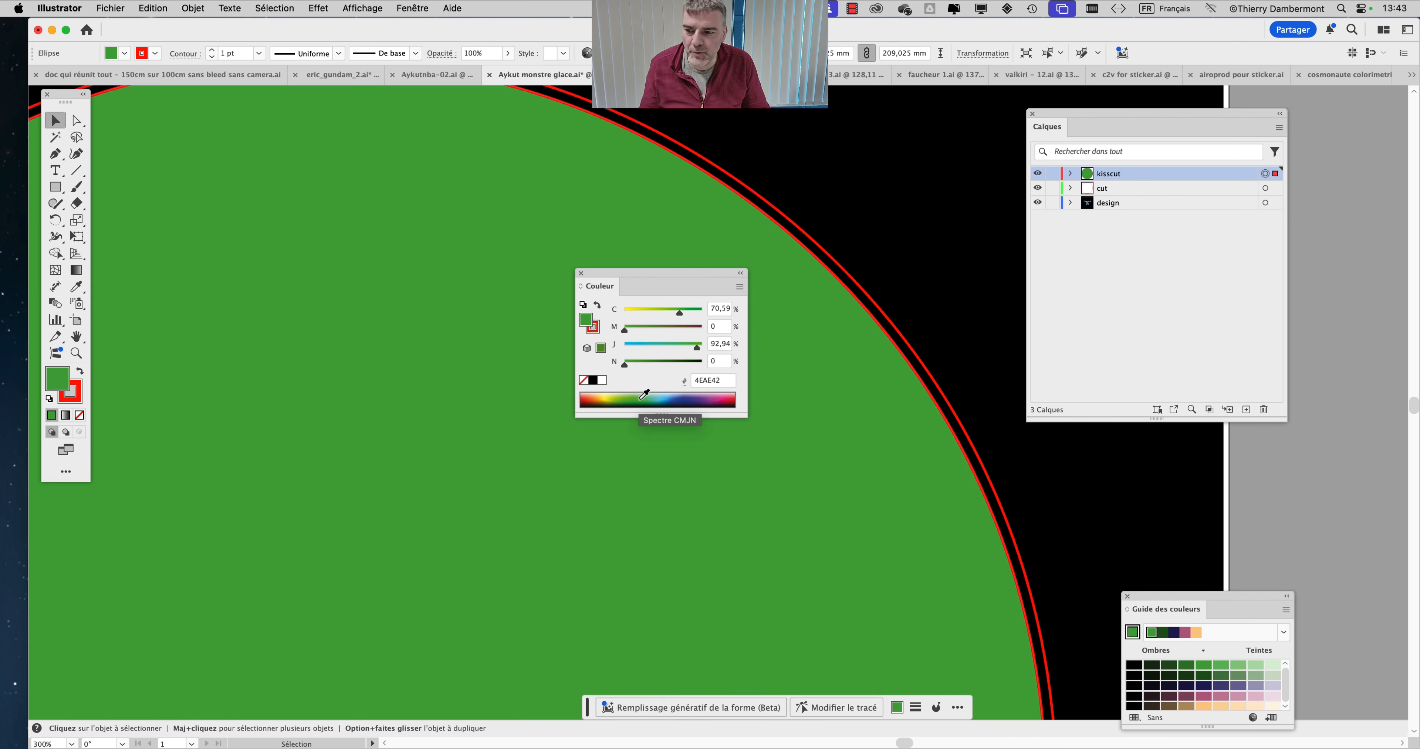
key("super+z")
left_click(70, 392)
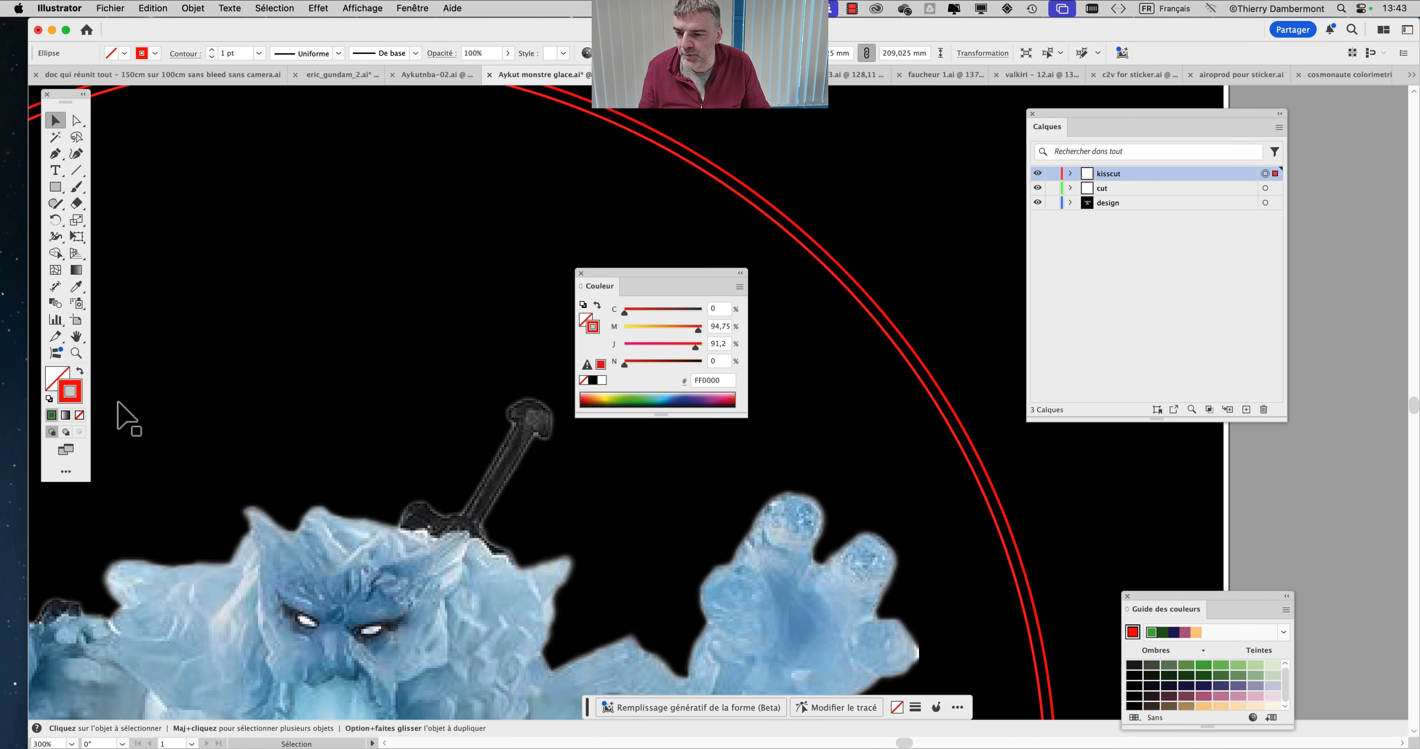
left_click(632, 398)
left_click(1293, 500)
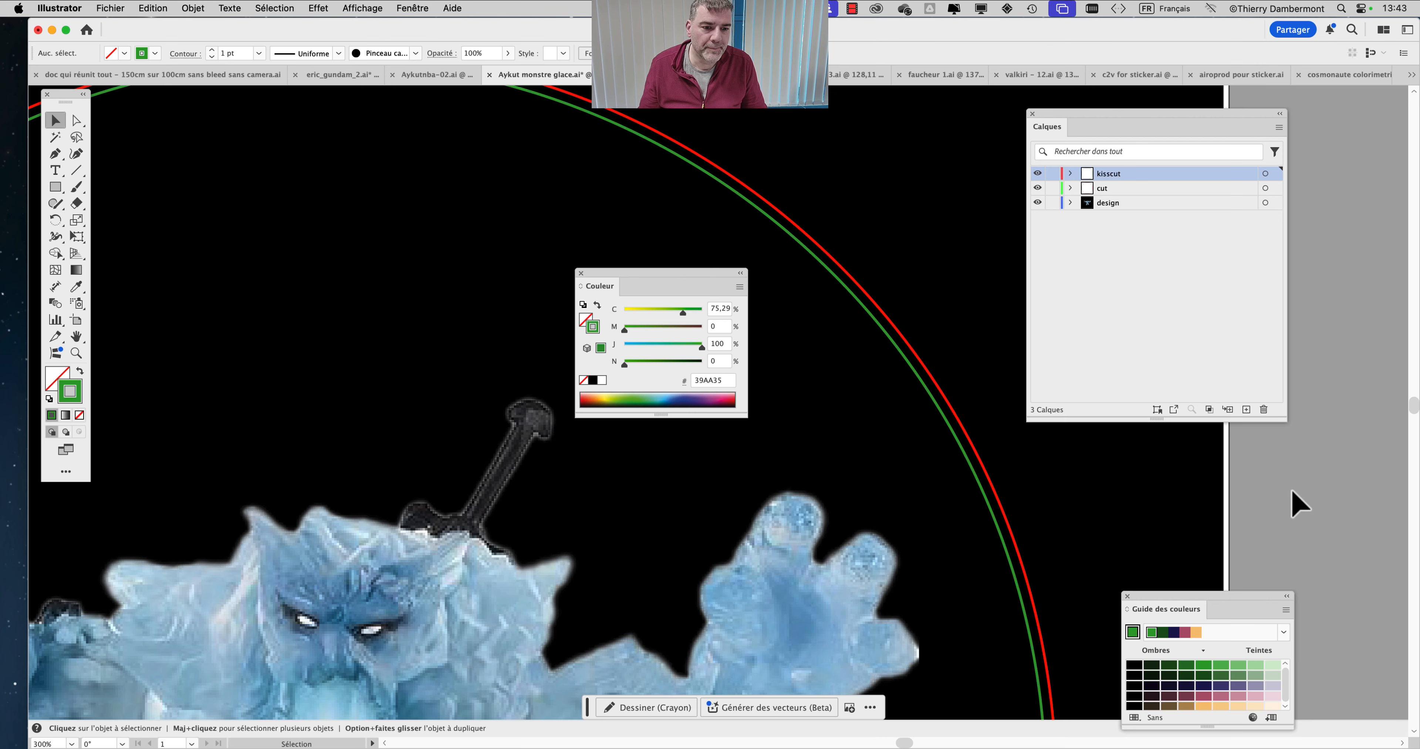
Hide the floating panels and examine the red cut and green kisscut outlines around the ice monster.
key("shift+Tab")
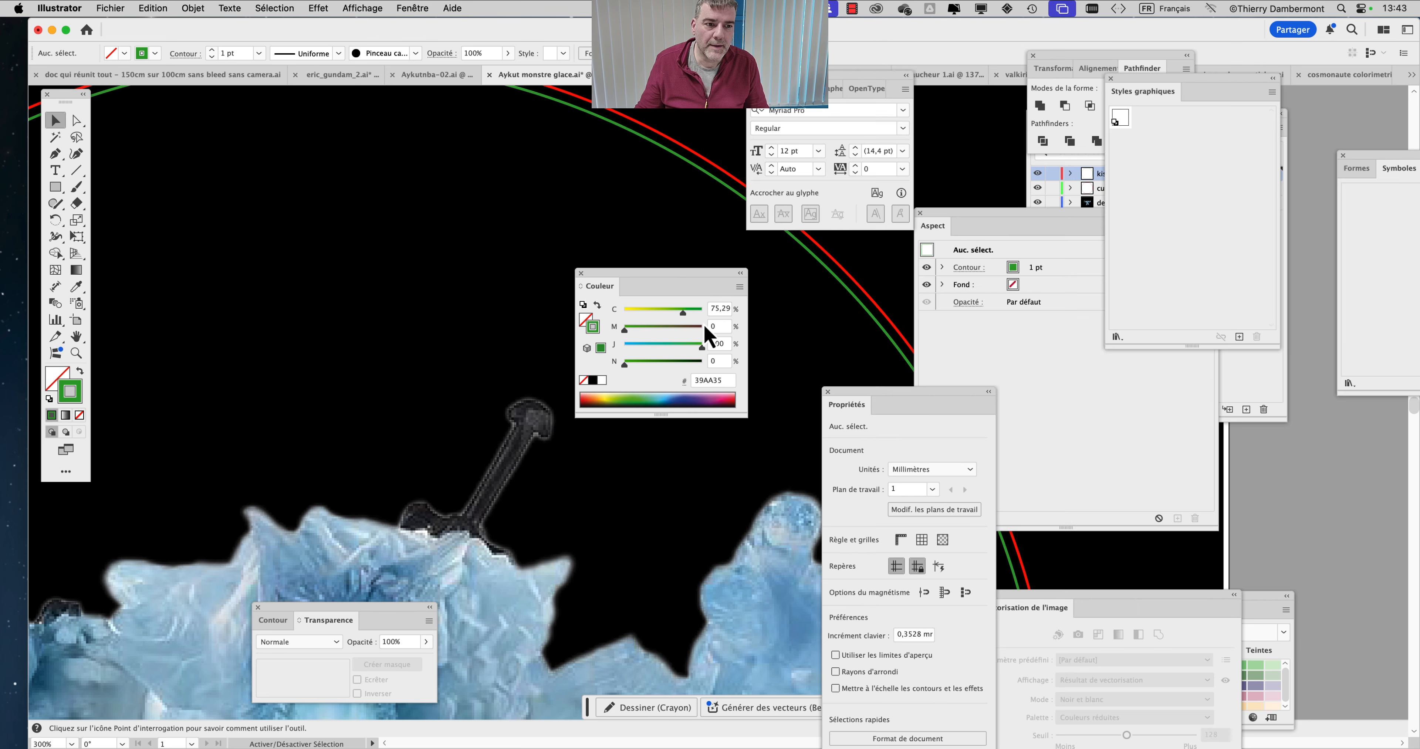
key("shift+Tab")
scroll(850, 357, "down", 3)
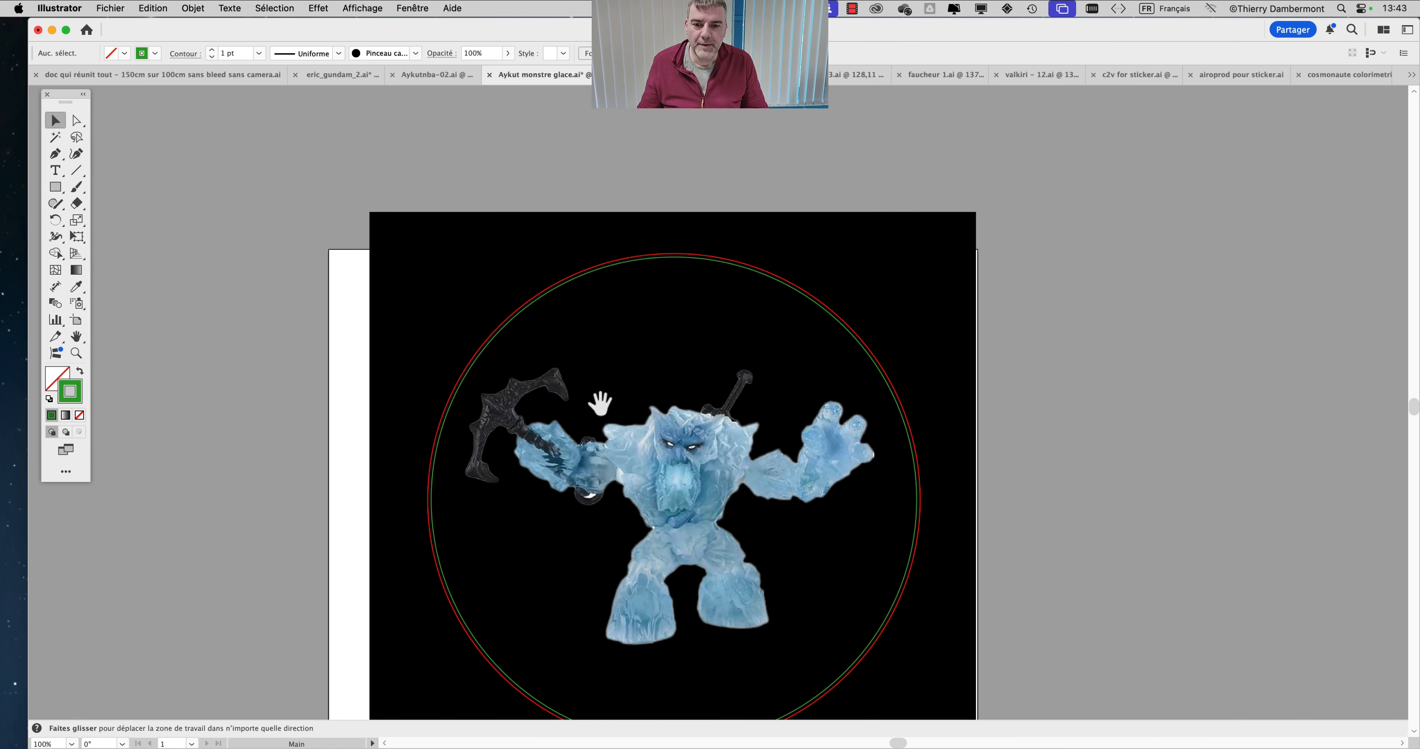
left_click_drag(602, 402, 625, 300)
scroll(908, 361, "down", 1)
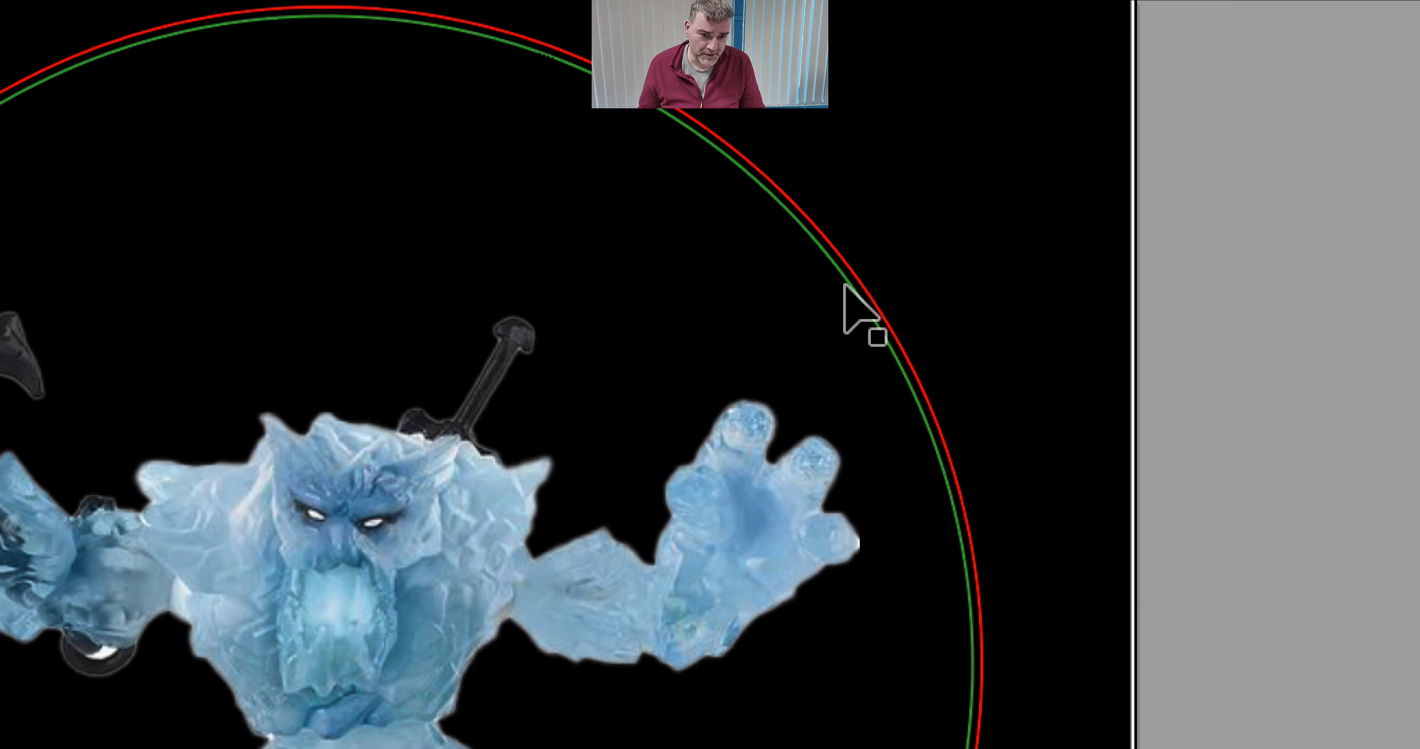
left_click(844, 285)
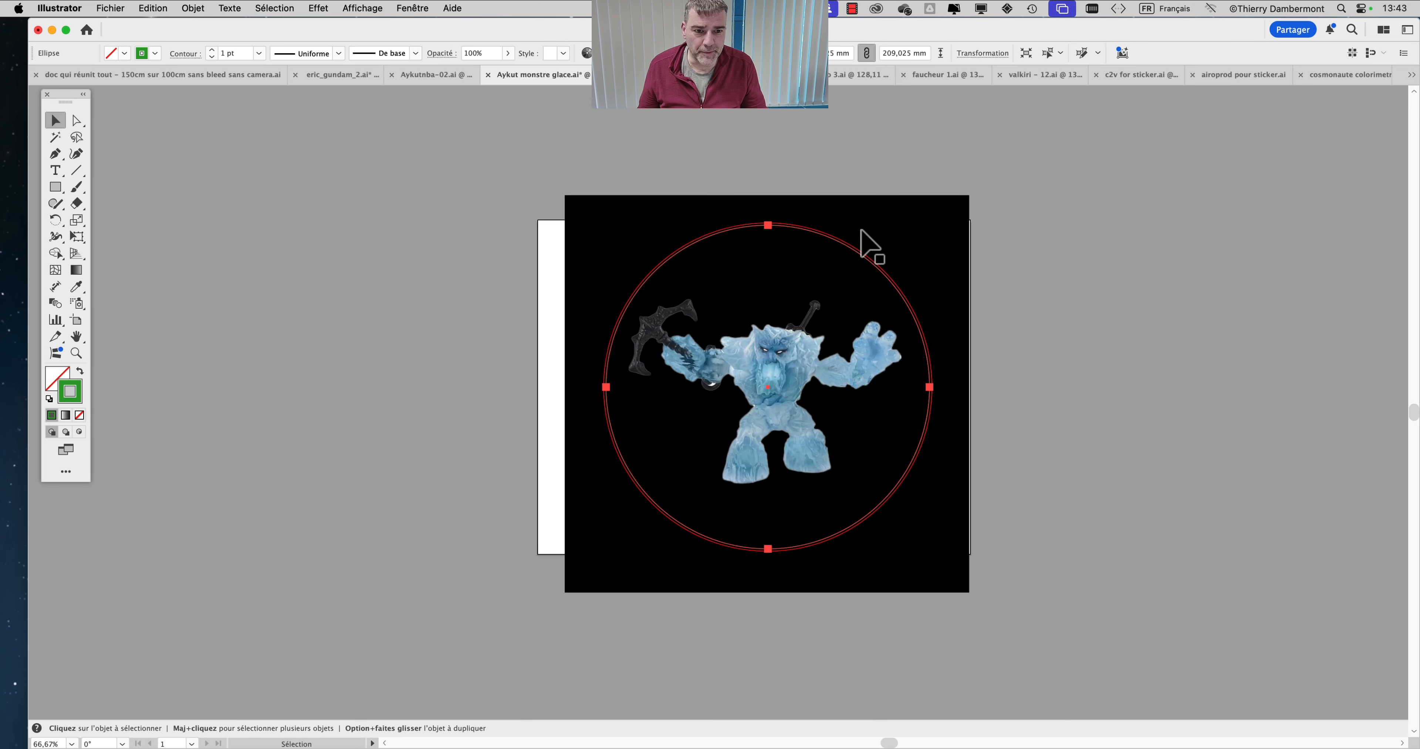
scroll(861, 231, "up", 3)
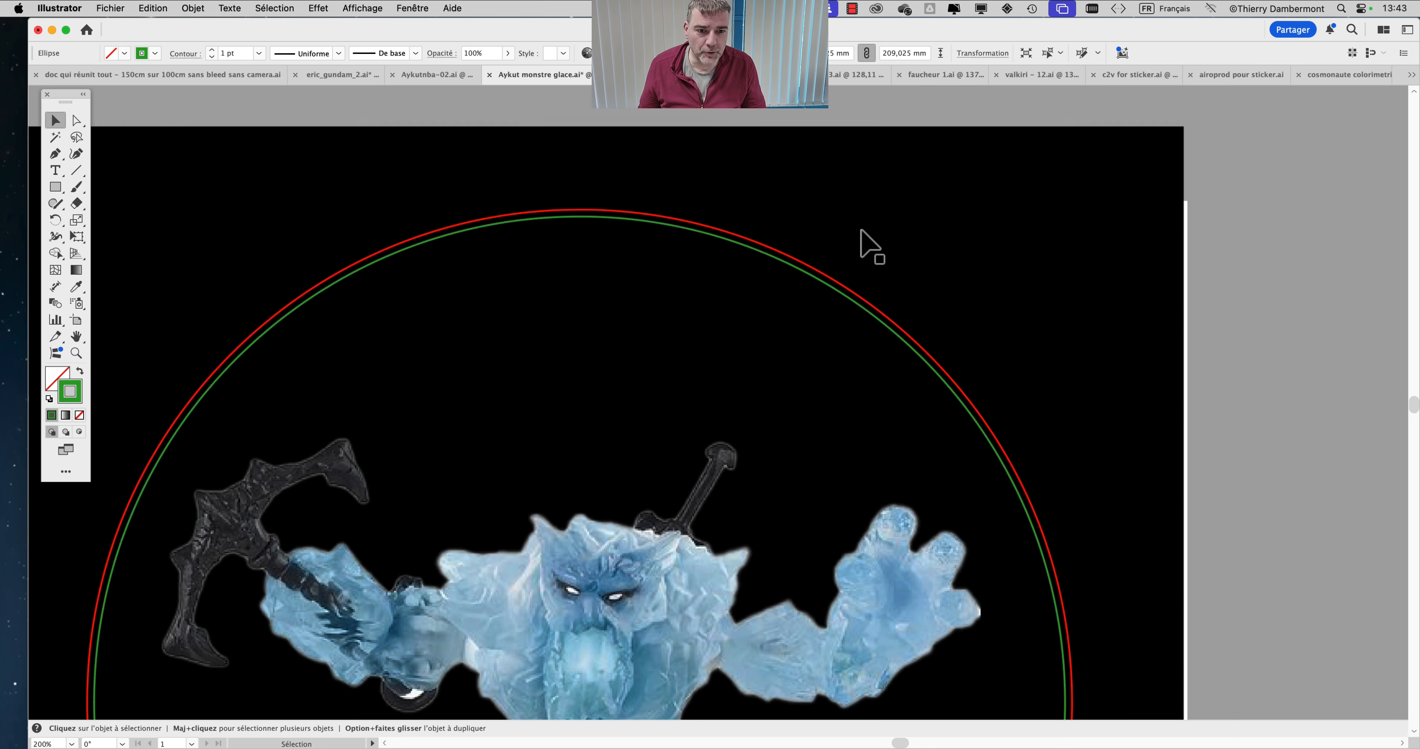
scroll(861, 230, "up", 2)
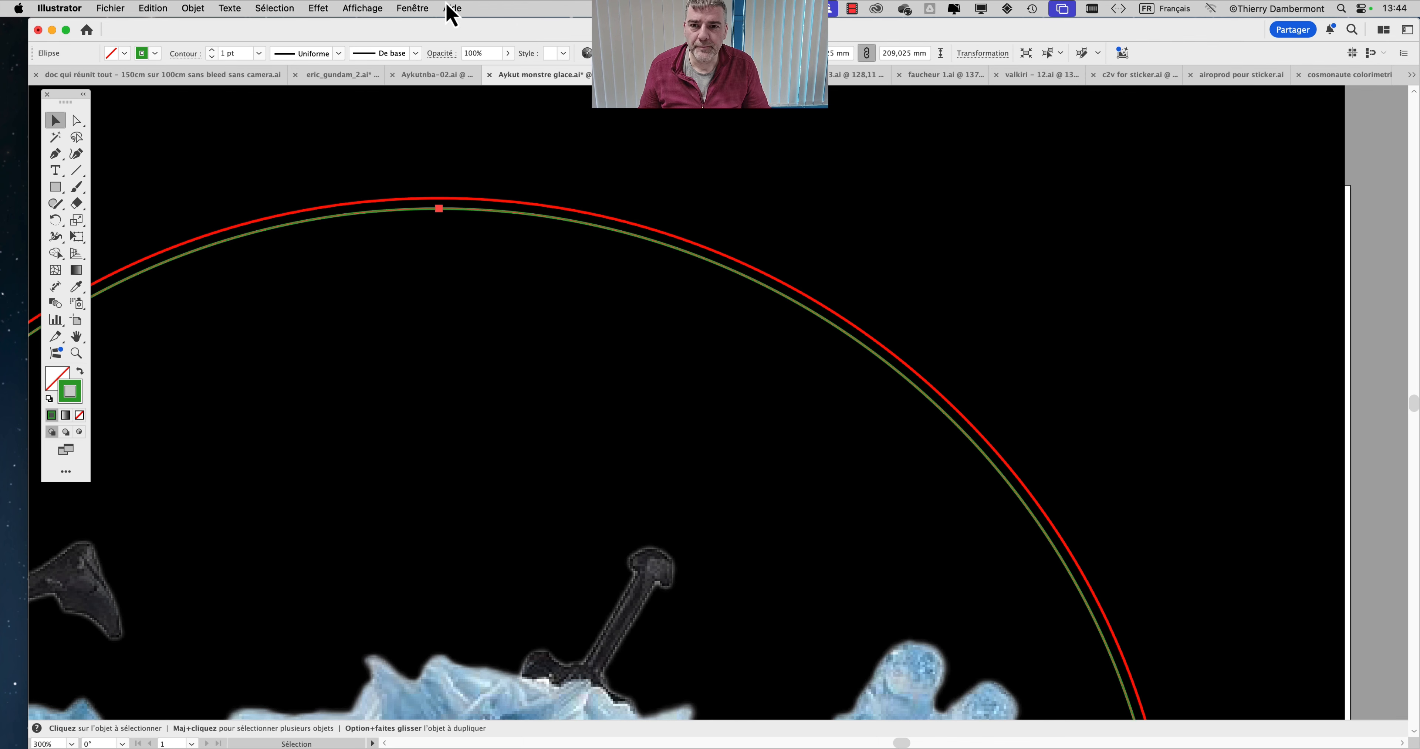
Show the layers list again and copy the circle on the cut layer.
left_click(412, 8)
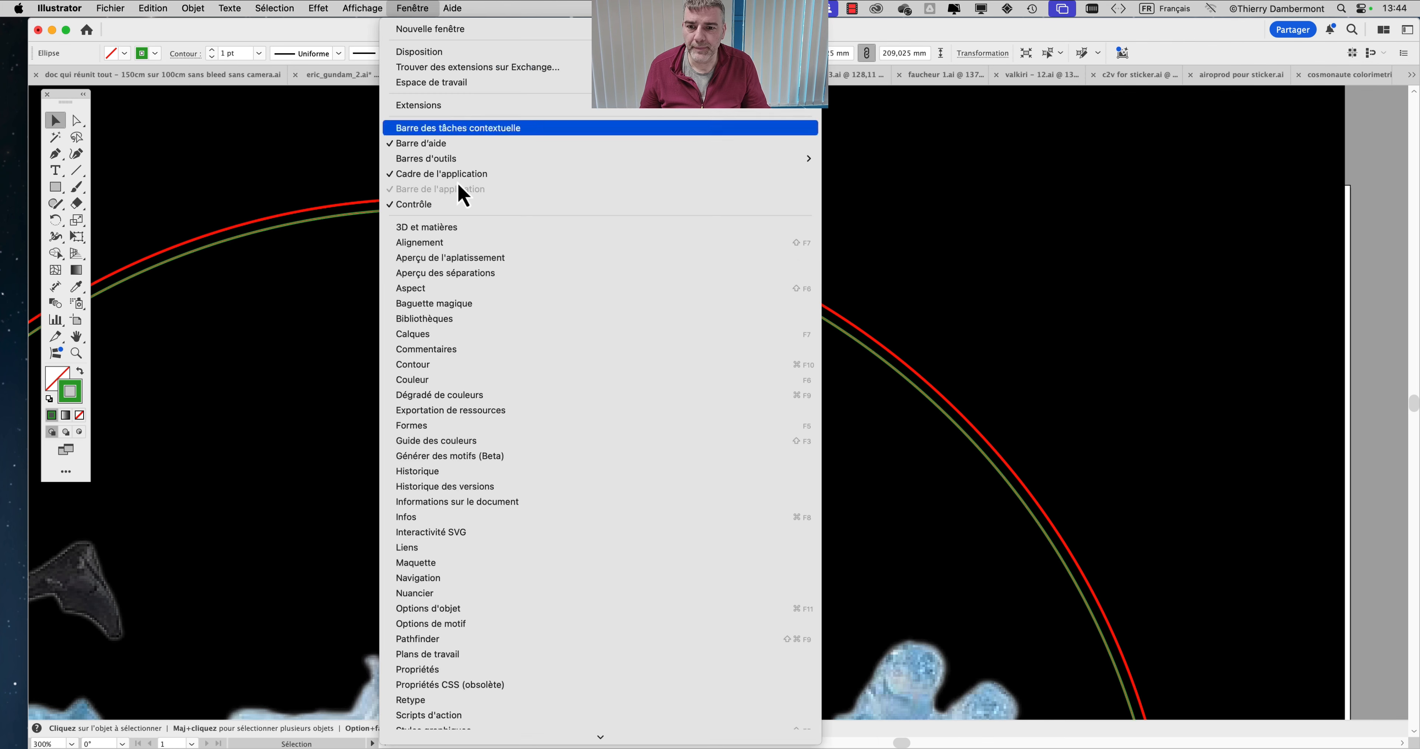
left_click(471, 334)
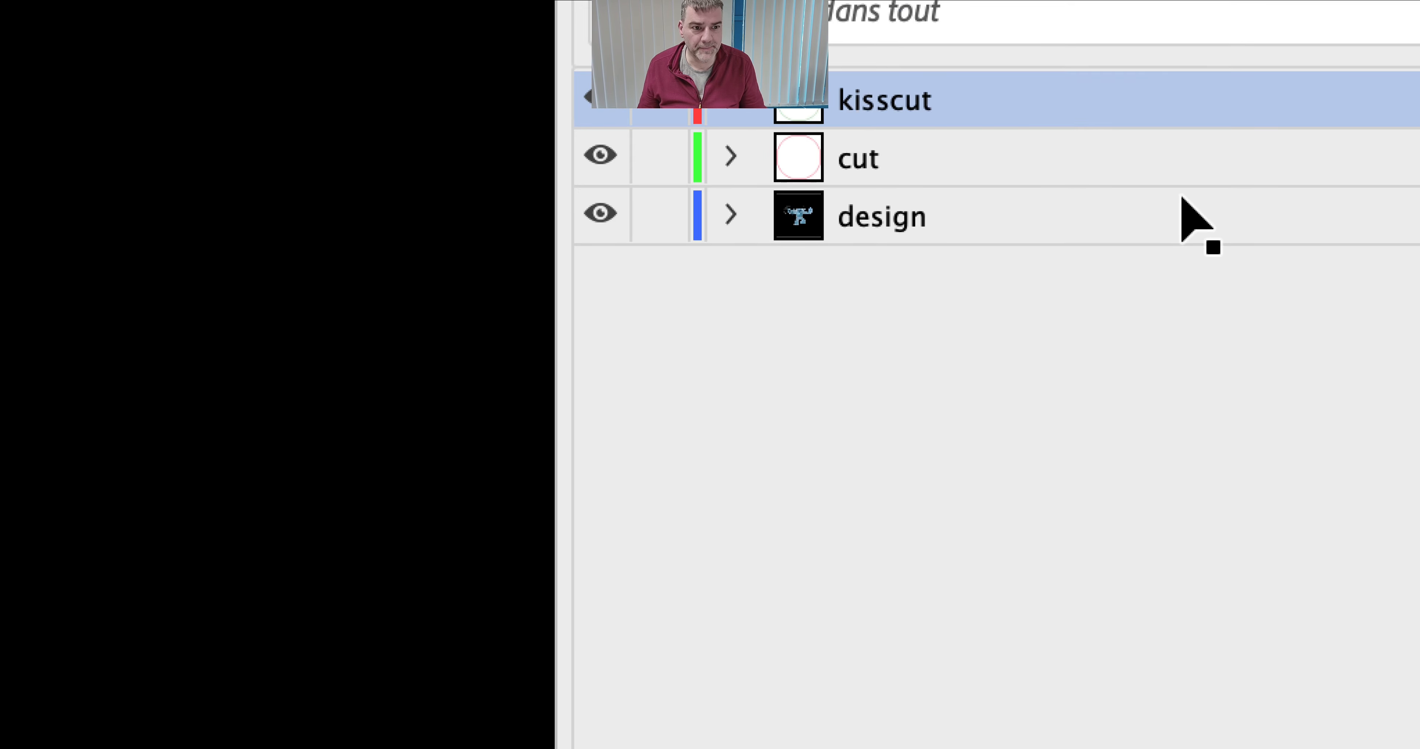
left_click(1252, 188)
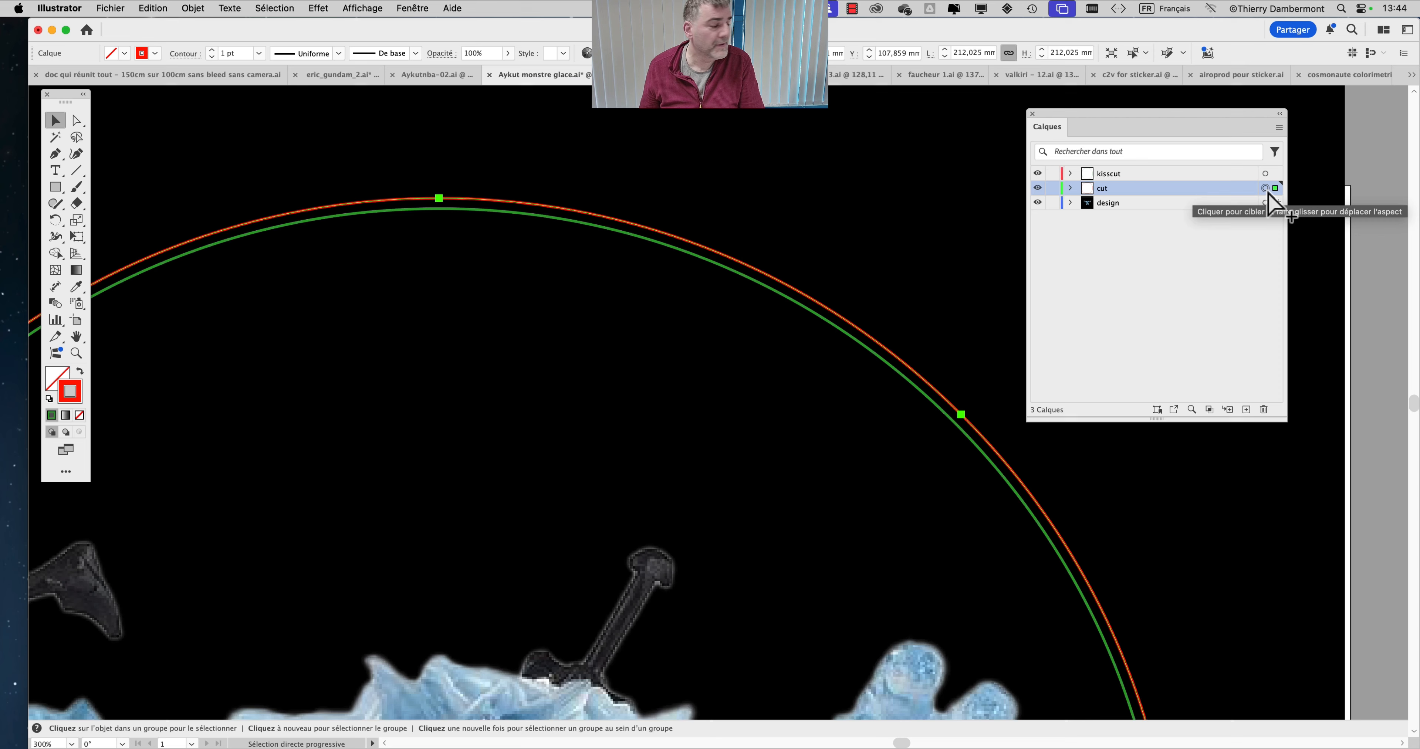
key("super+minus")
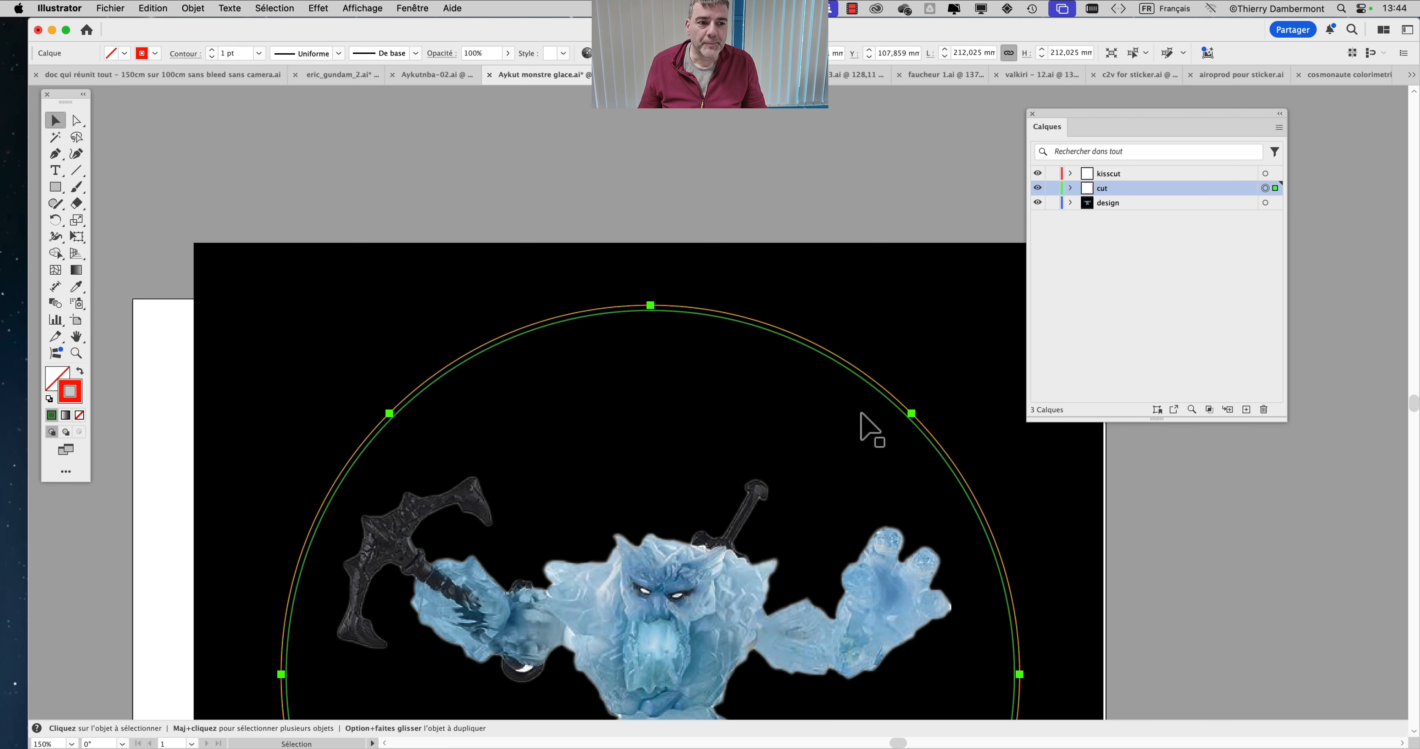
left_click_drag(683, 393, 615, 197)
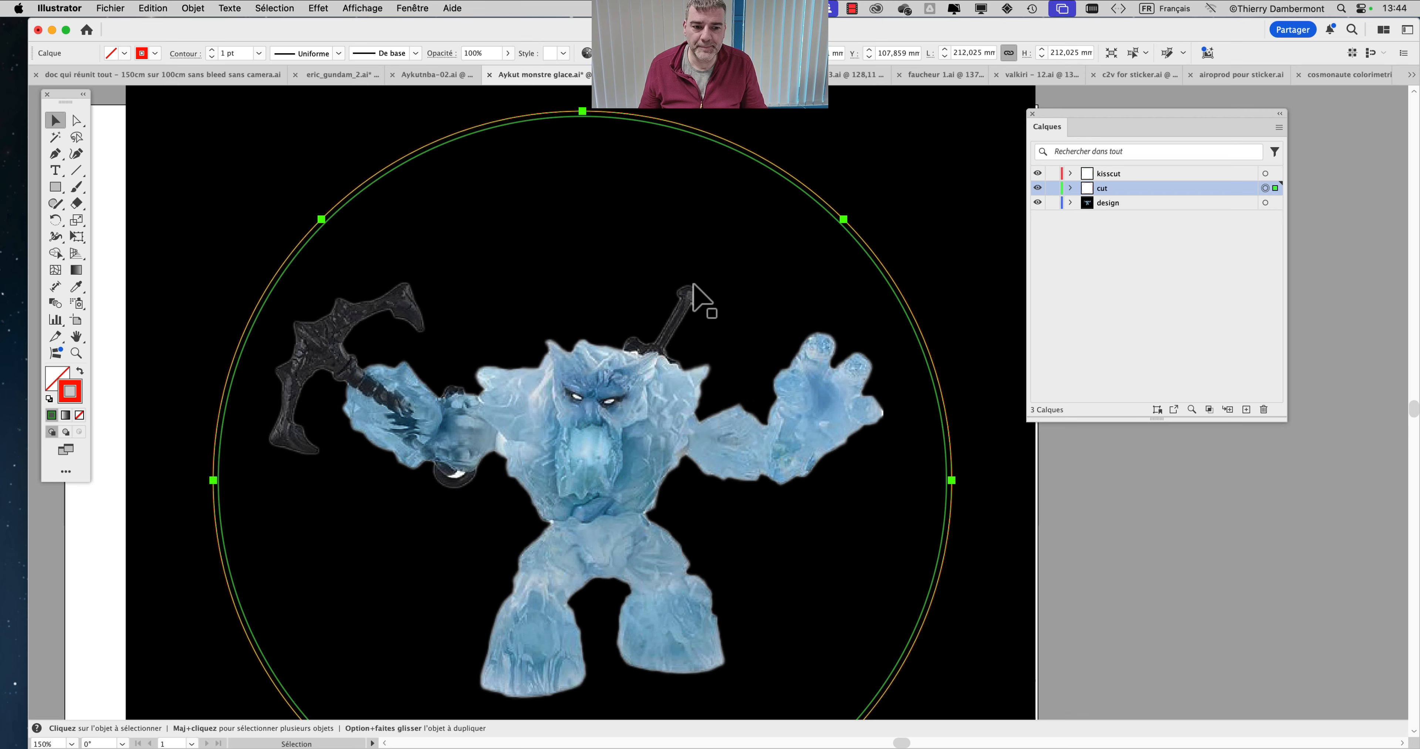
key("super+minus")
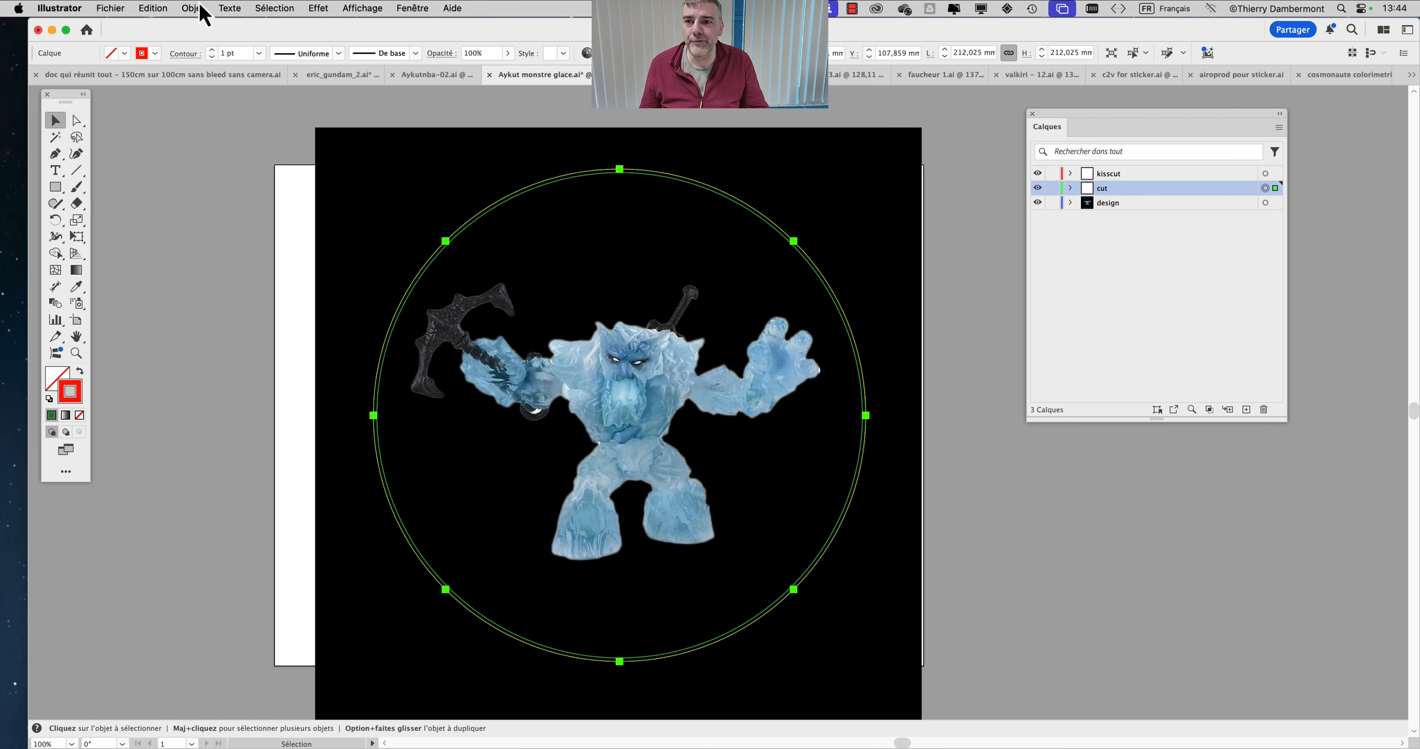
left_click(176, 6)
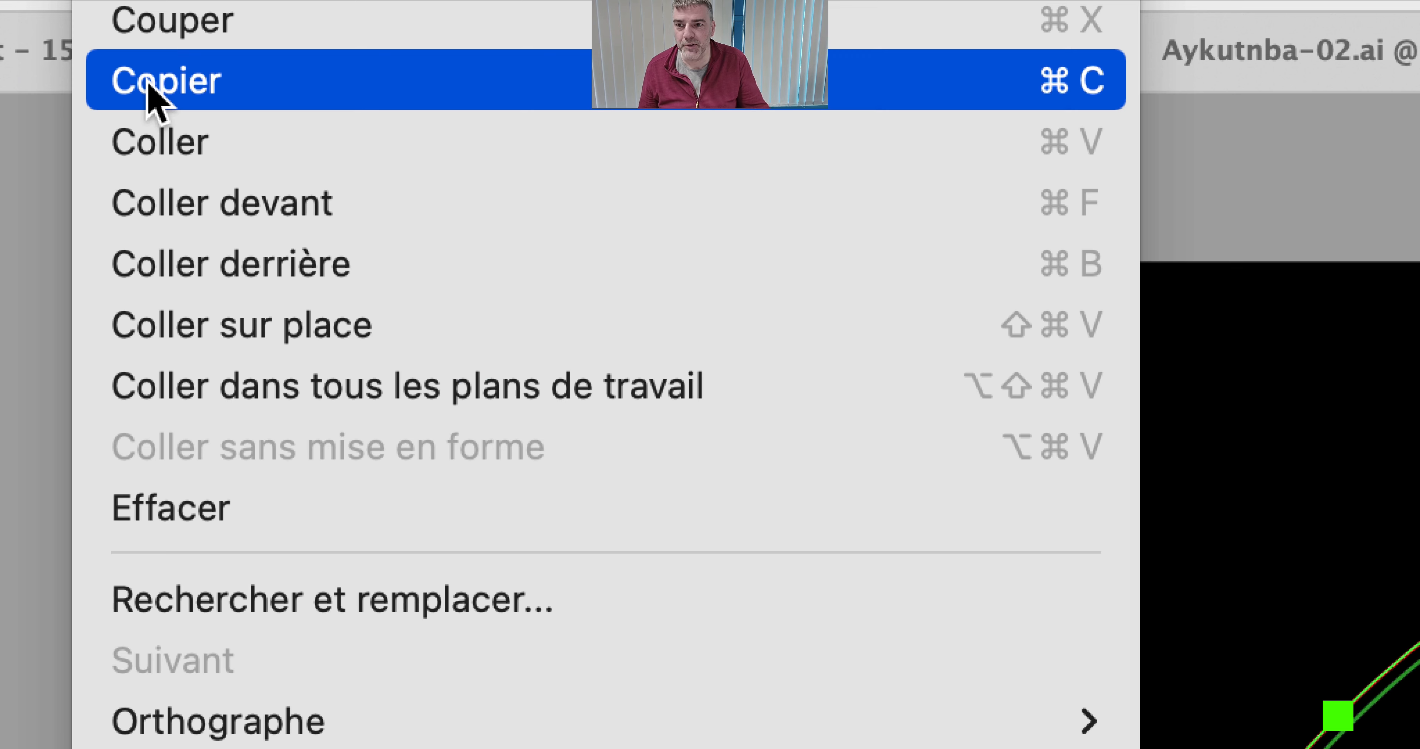
left_click(148, 82)
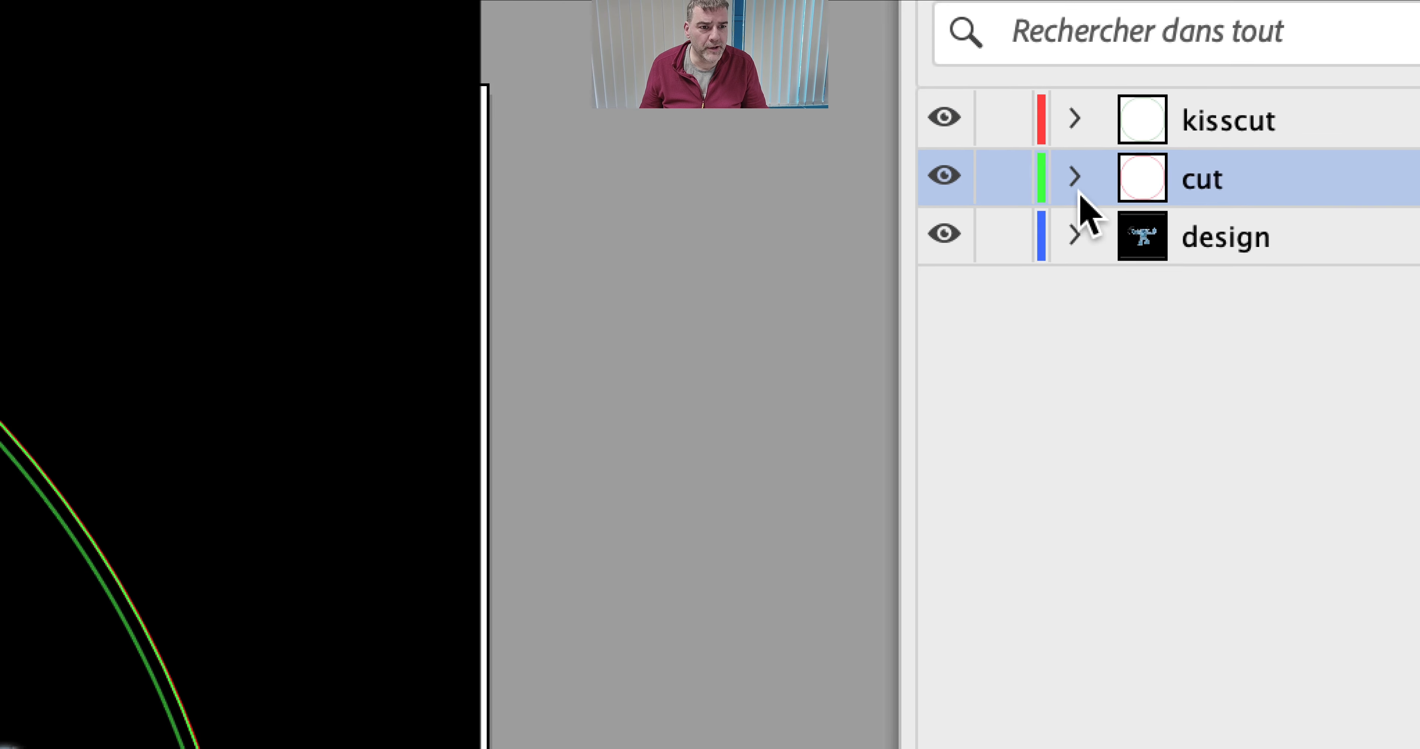
Lock the cut and kisscut layers, and select the black rectangle inside the expanded design layer.
left_click(1064, 187)
left_click(1054, 127)
left_click(1252, 259)
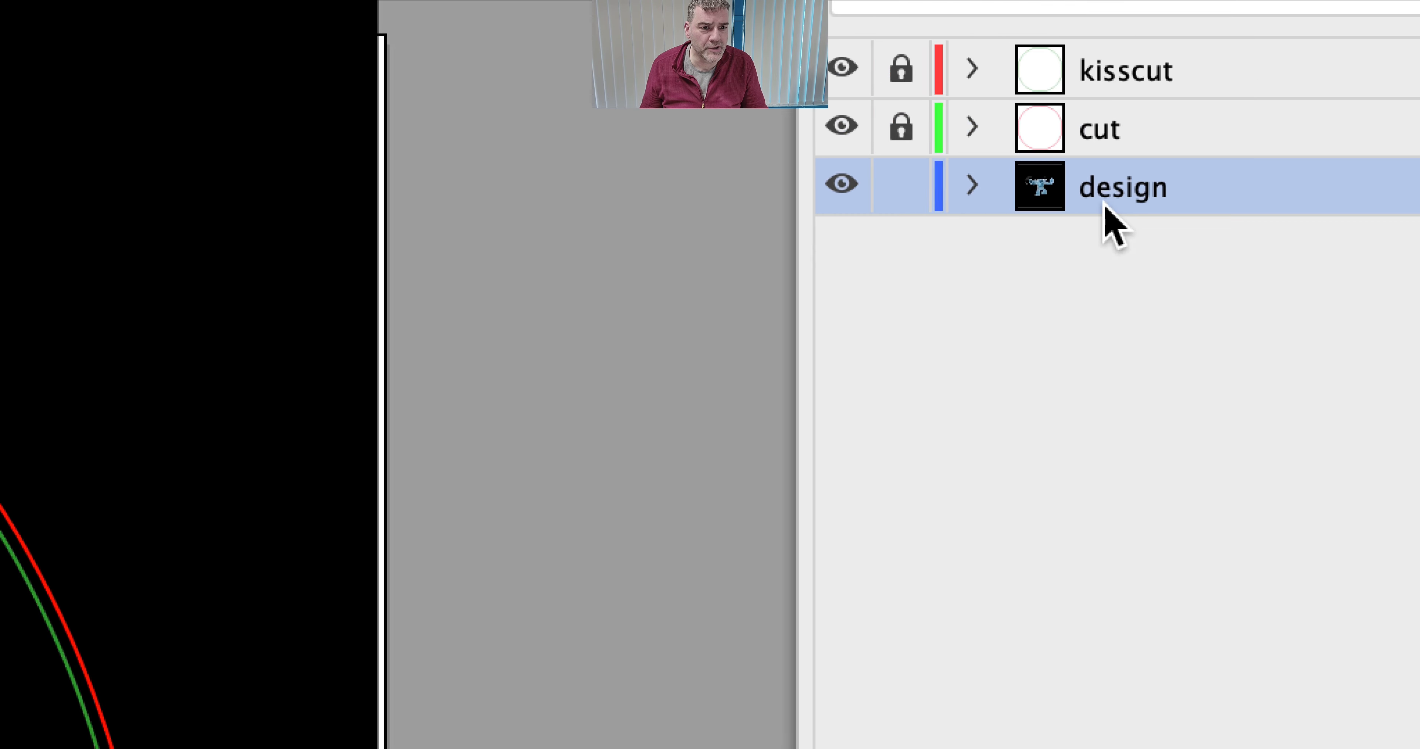
left_click(1070, 202)
left_click(1378, 321)
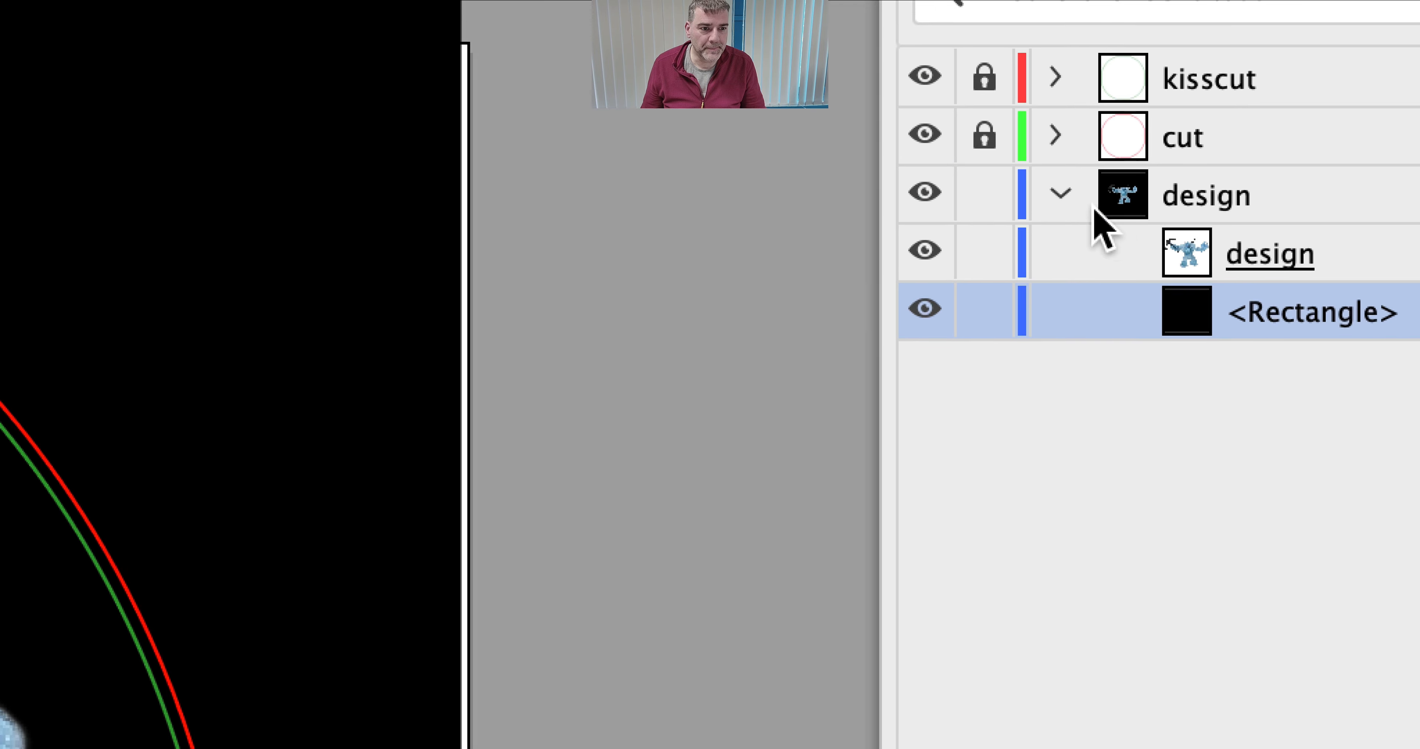
Collapse the design layer and unlock the cut and kisscut layers.
left_click(1059, 193)
left_click(984, 136)
left_click(984, 78)
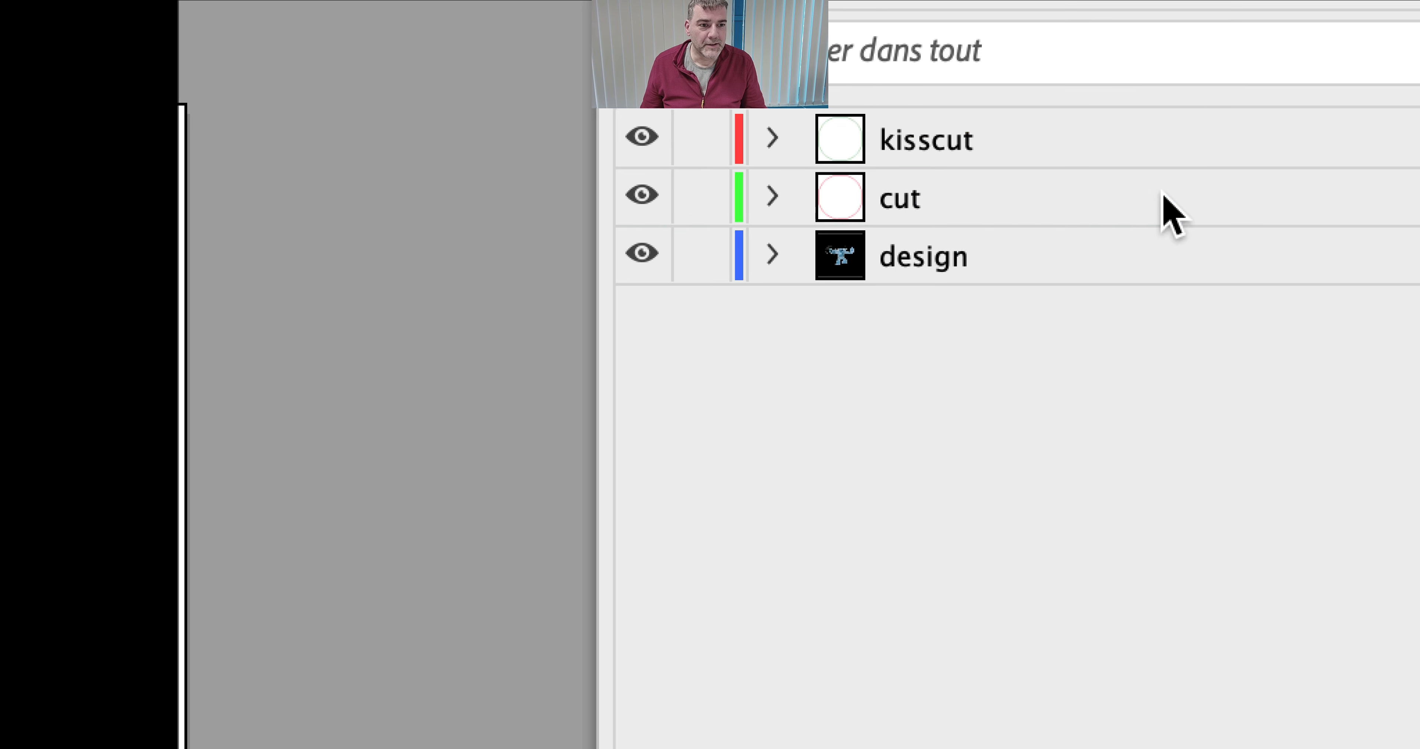
Select the cut layer's circle and copy it to the clipboard.
left_click(1171, 215)
left_click(1241, 196)
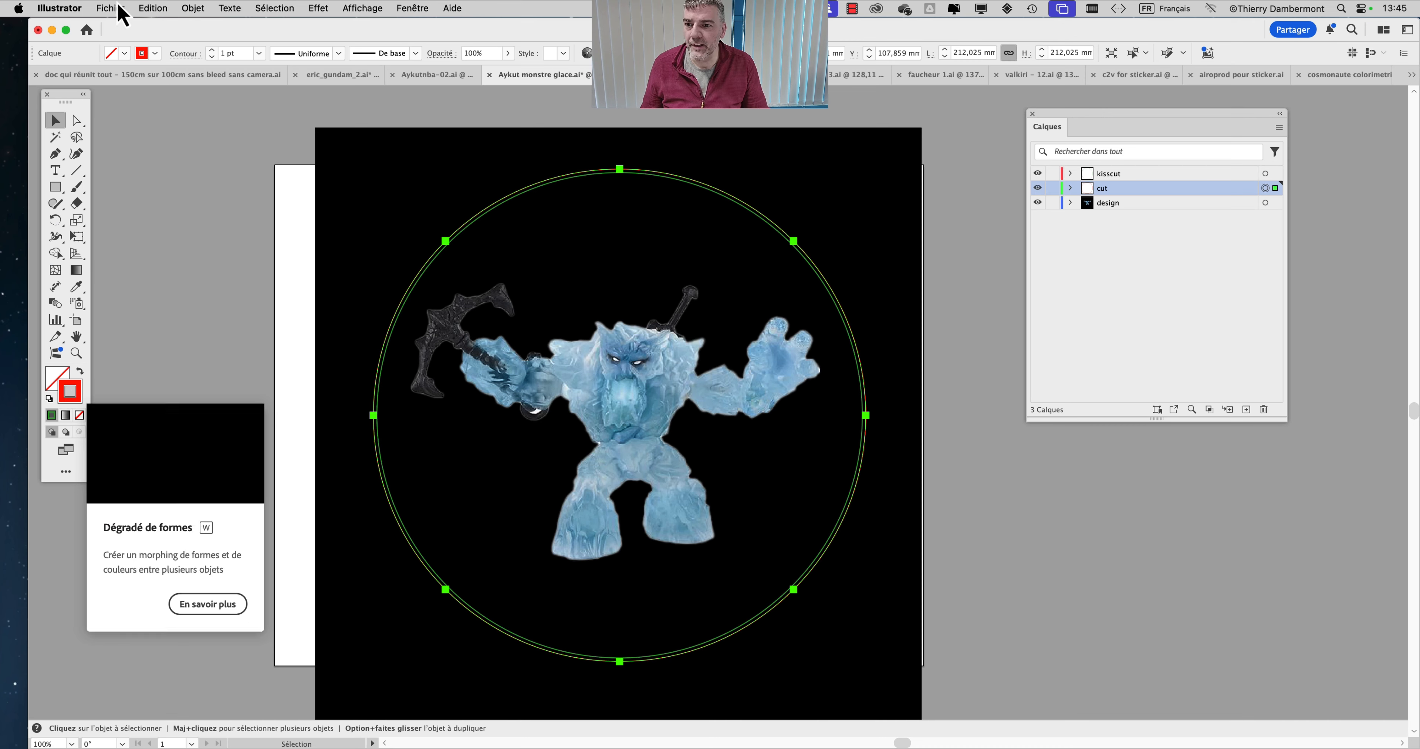
left_click(153, 8)
left_click(184, 82)
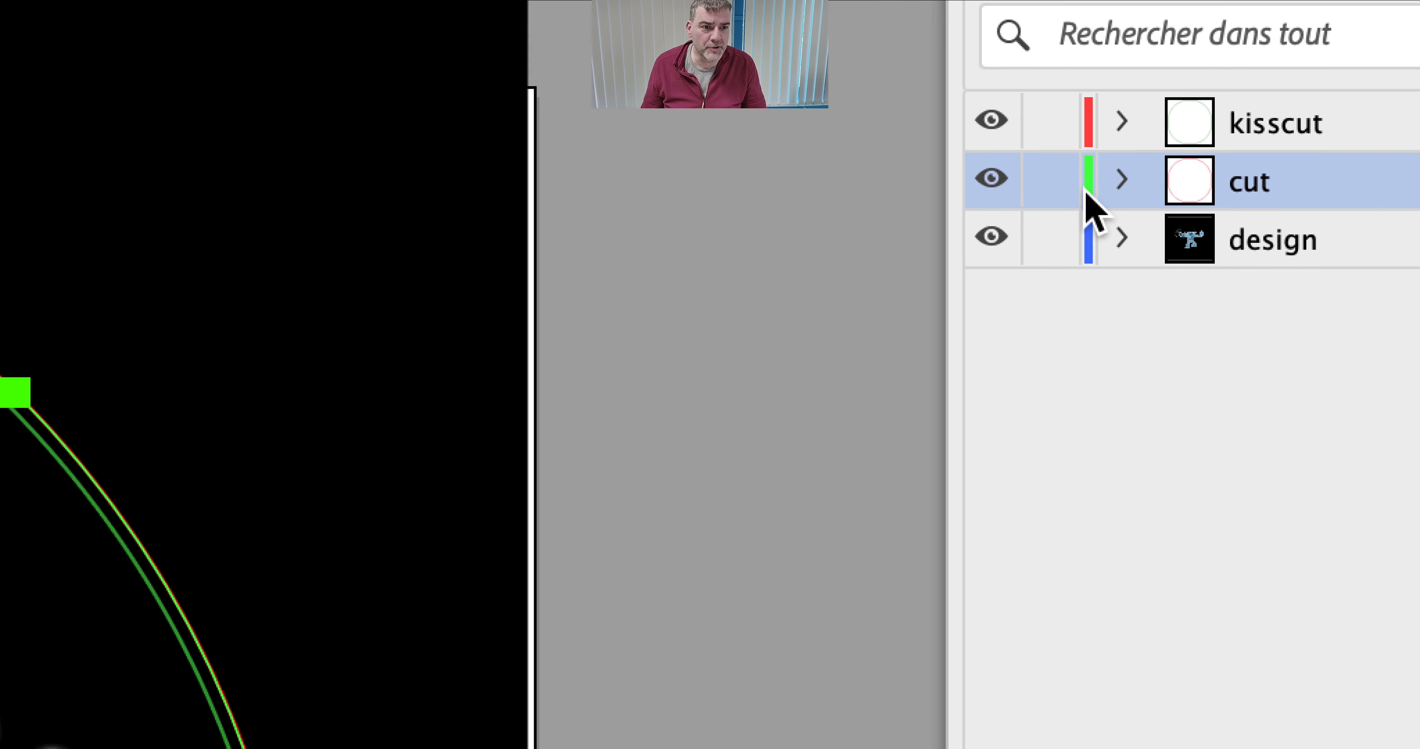
Lock the cut and kisscut layers and make the design layer active.
left_click(660, 161)
left_click(660, 103)
left_click(882, 222)
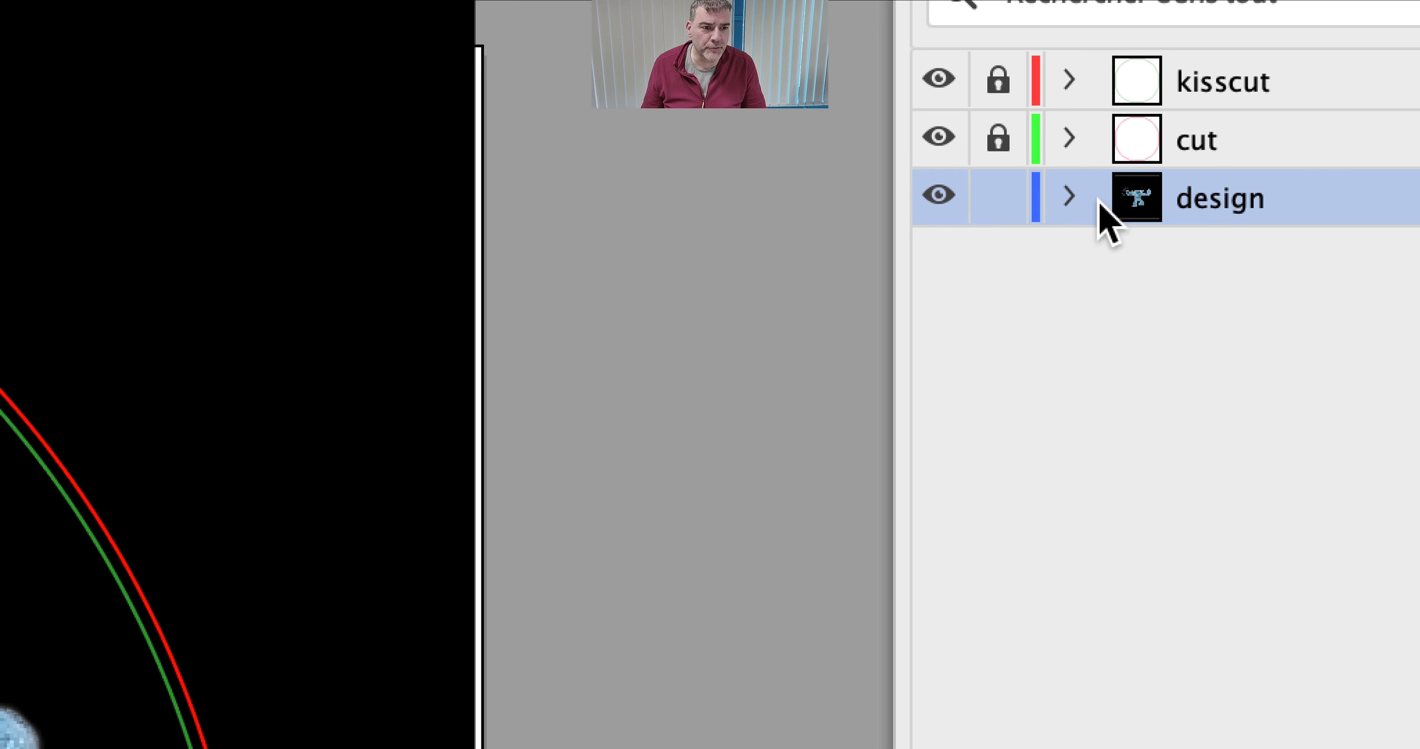
Expand the design layer and select its black rectangle entry.
left_click(972, 207)
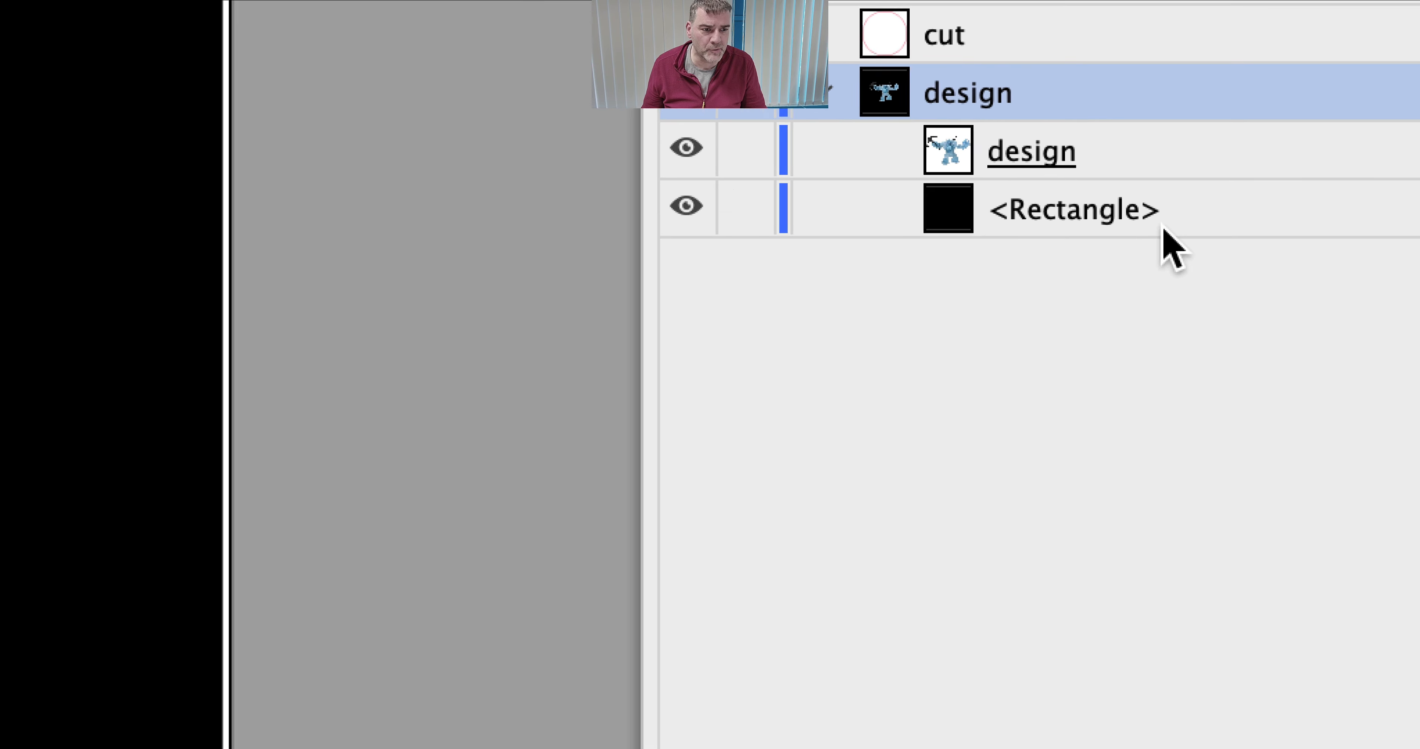
left_click(1334, 240)
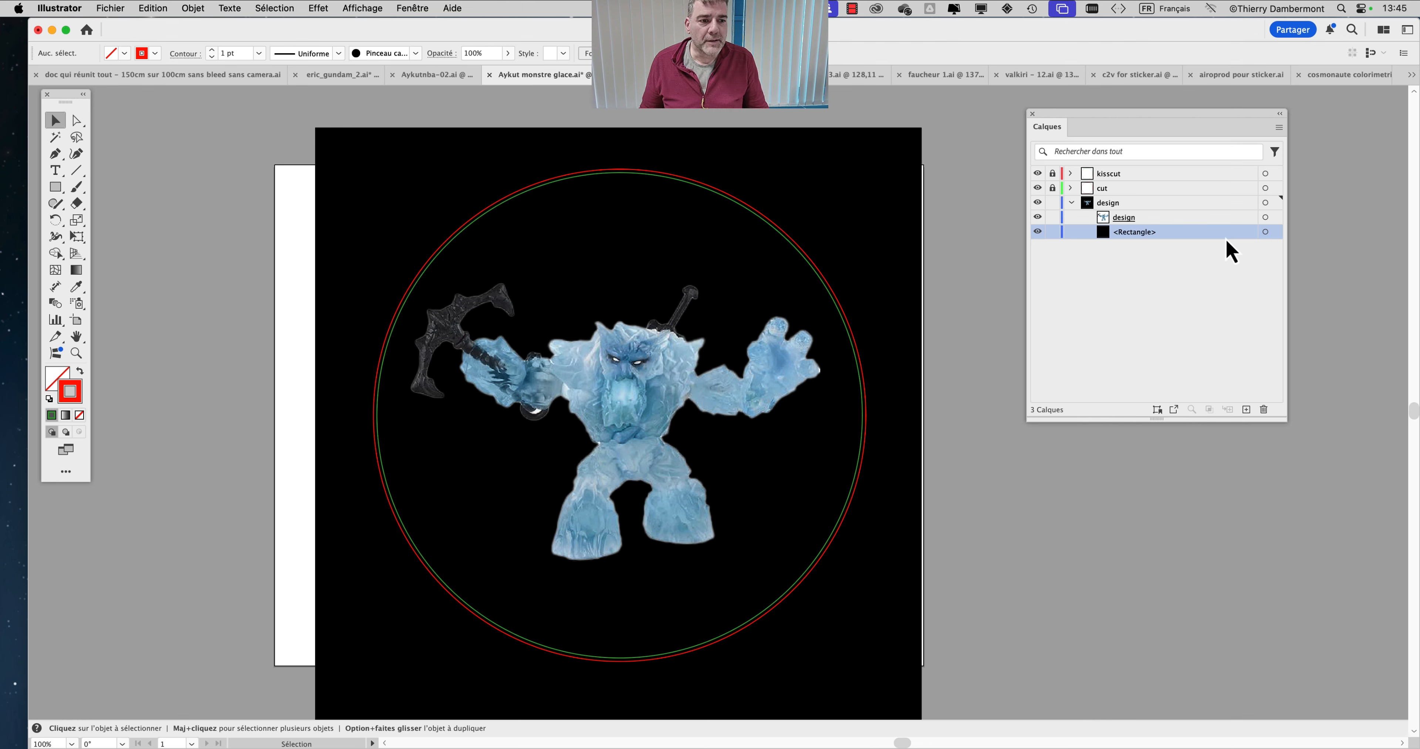
Try to paste the copied cut circle, declining to unlock the locked layers.
left_click(154, 8)
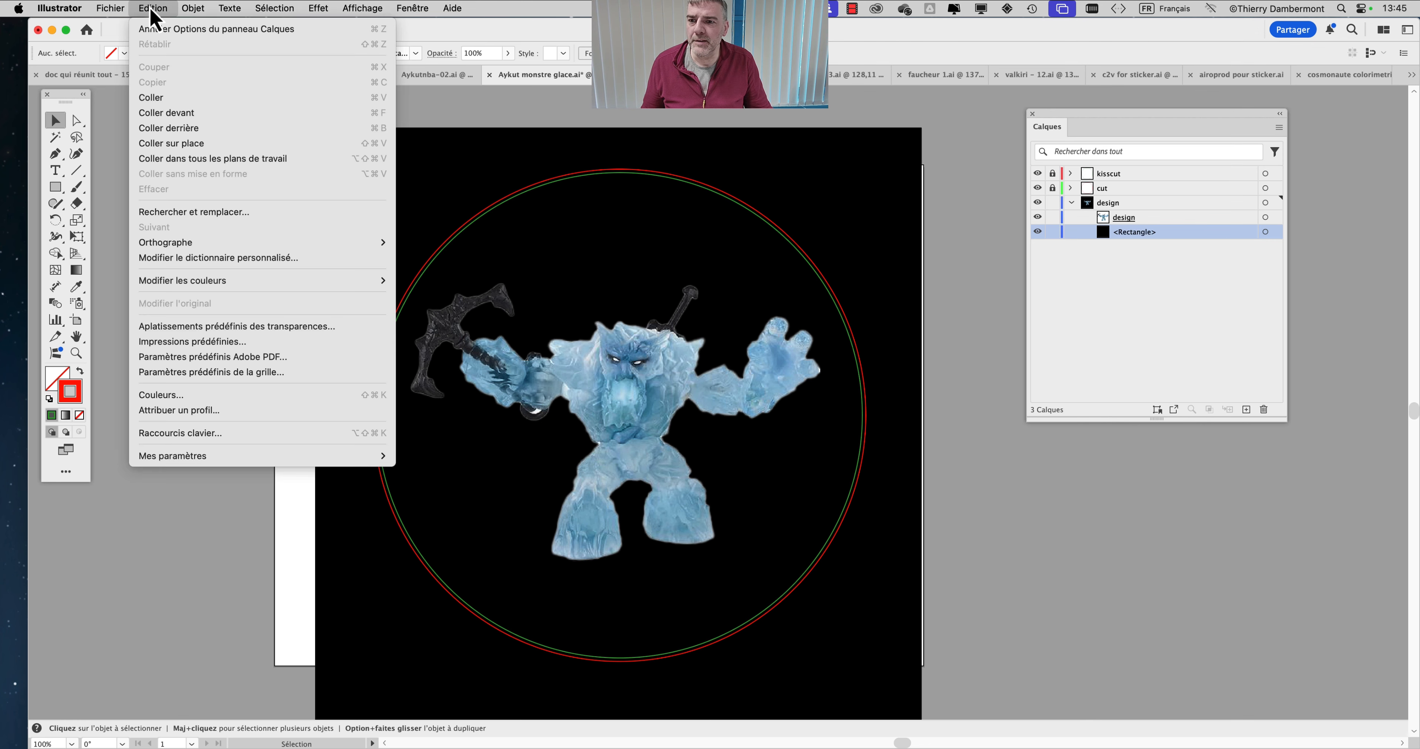
left_click(166, 98)
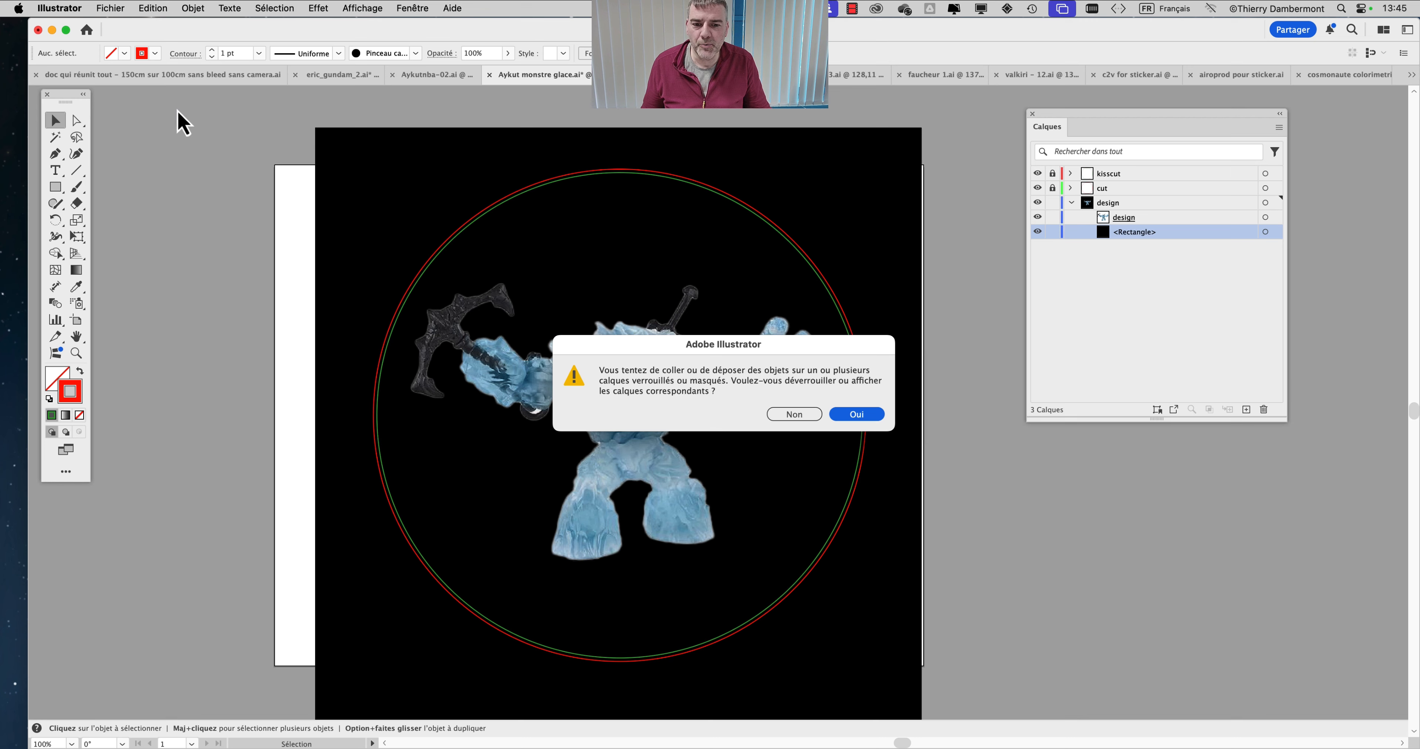
left_click_drag(728, 360, 415, 196)
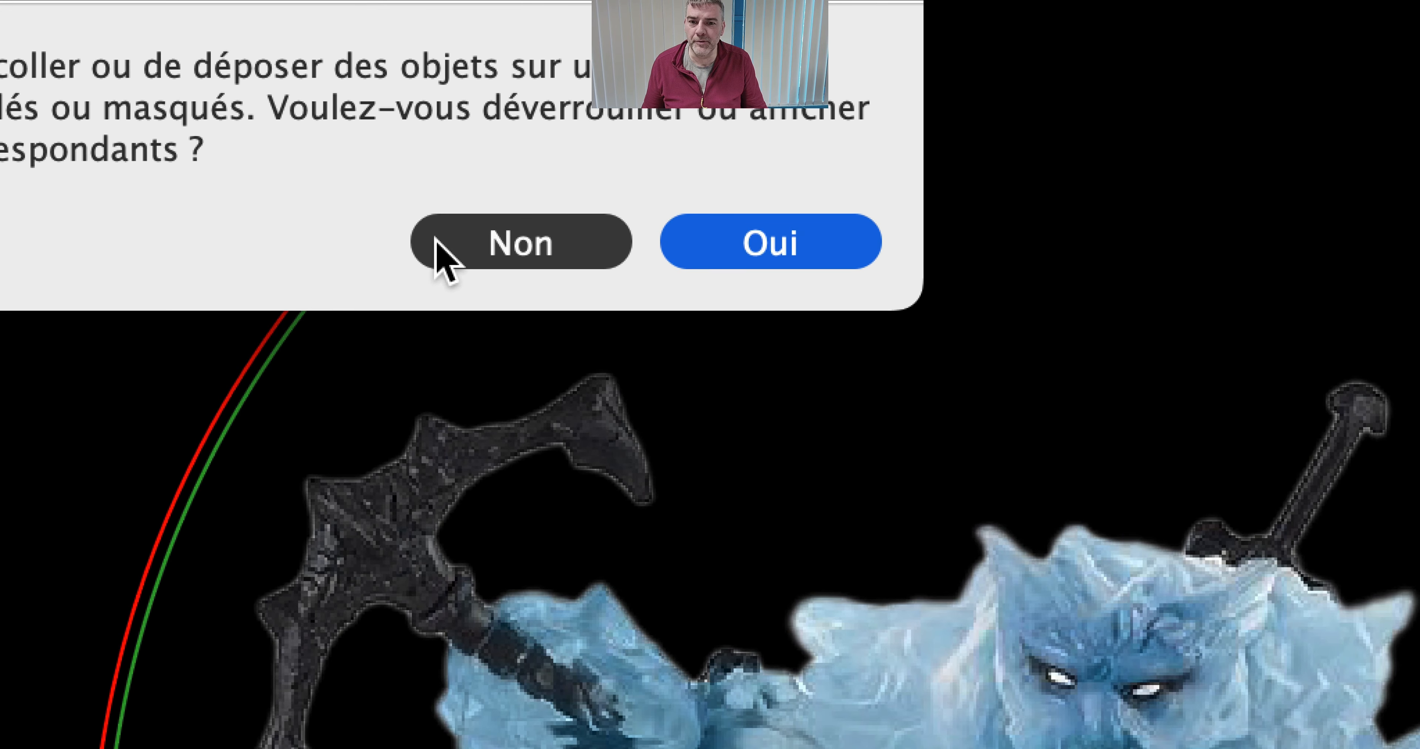
left_click(438, 245)
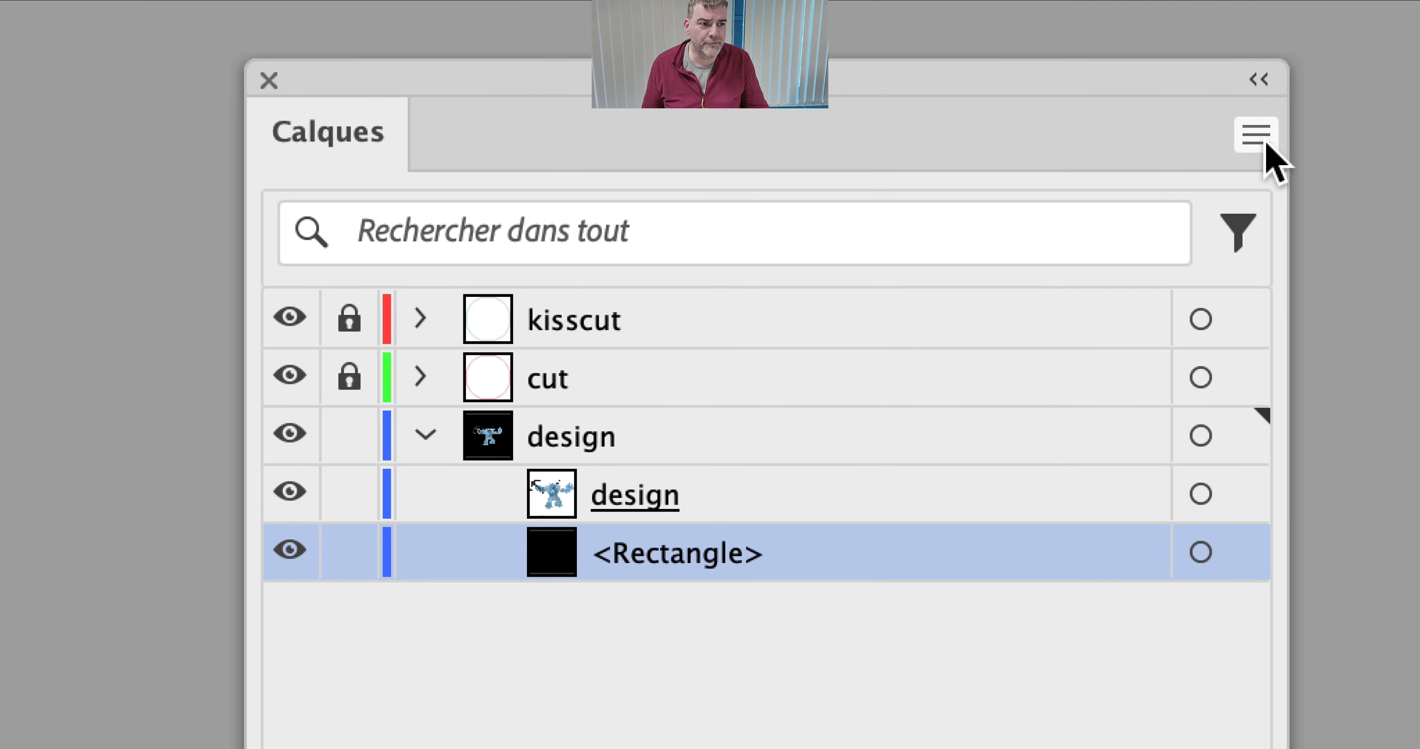
Turn off the "Coller en conservant les calques d'origine" option for pasted objects and check that it is unticked.
left_click(1264, 139)
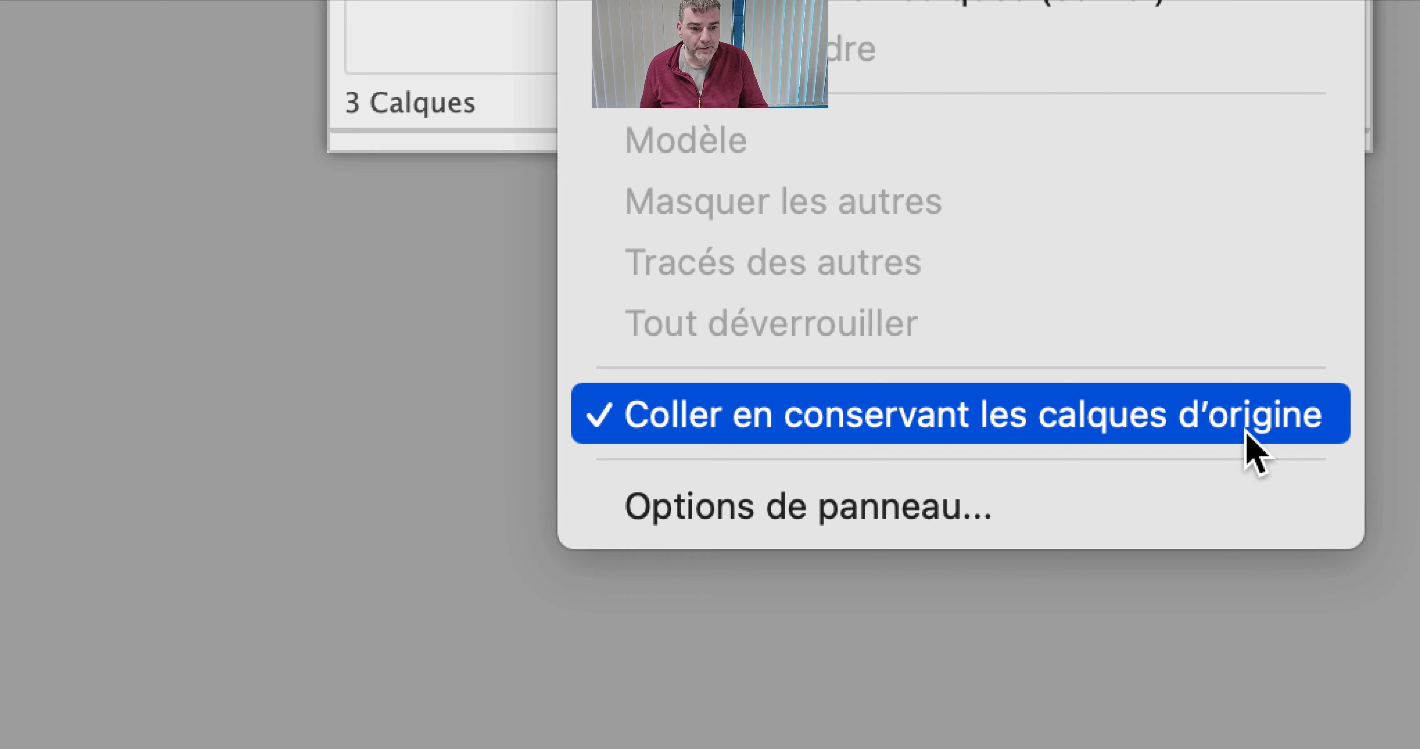
left_click(1246, 433)
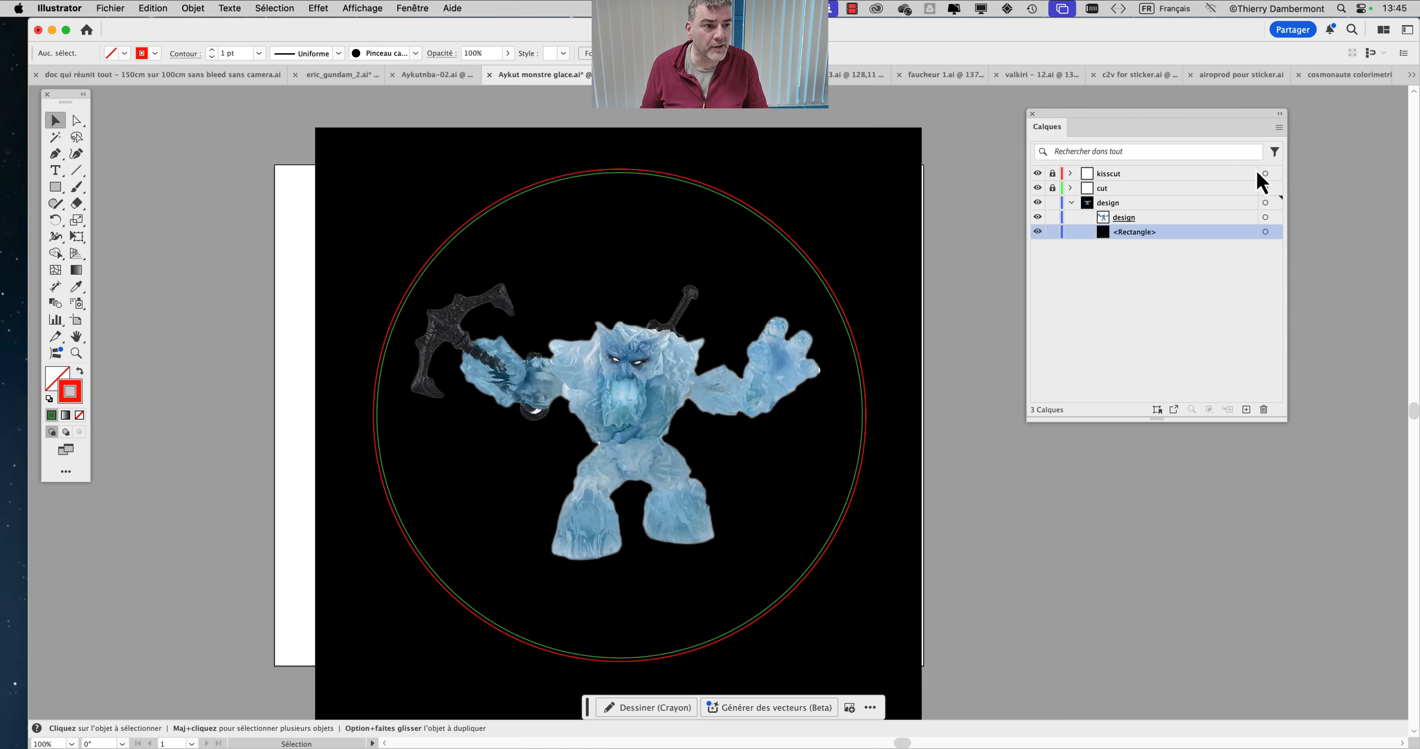
left_click(1284, 128)
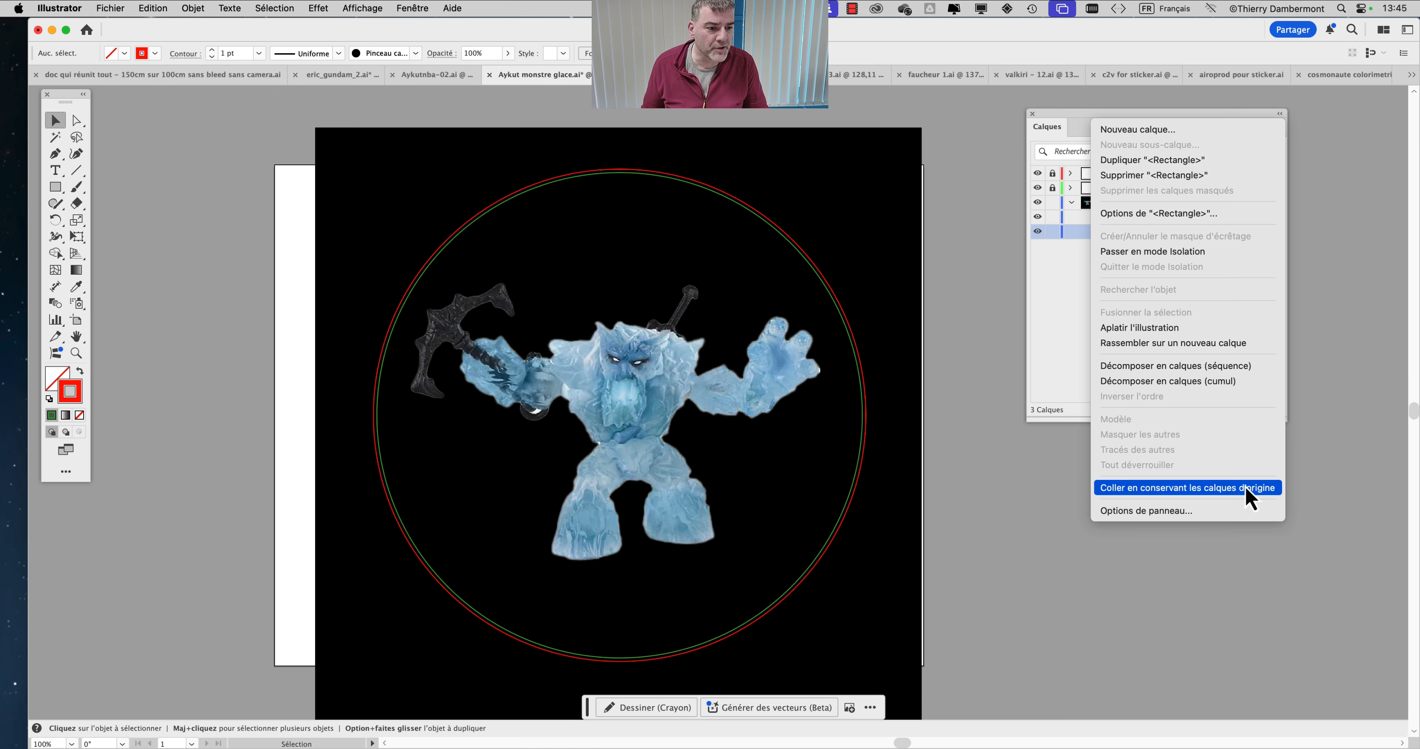
left_click(1034, 330)
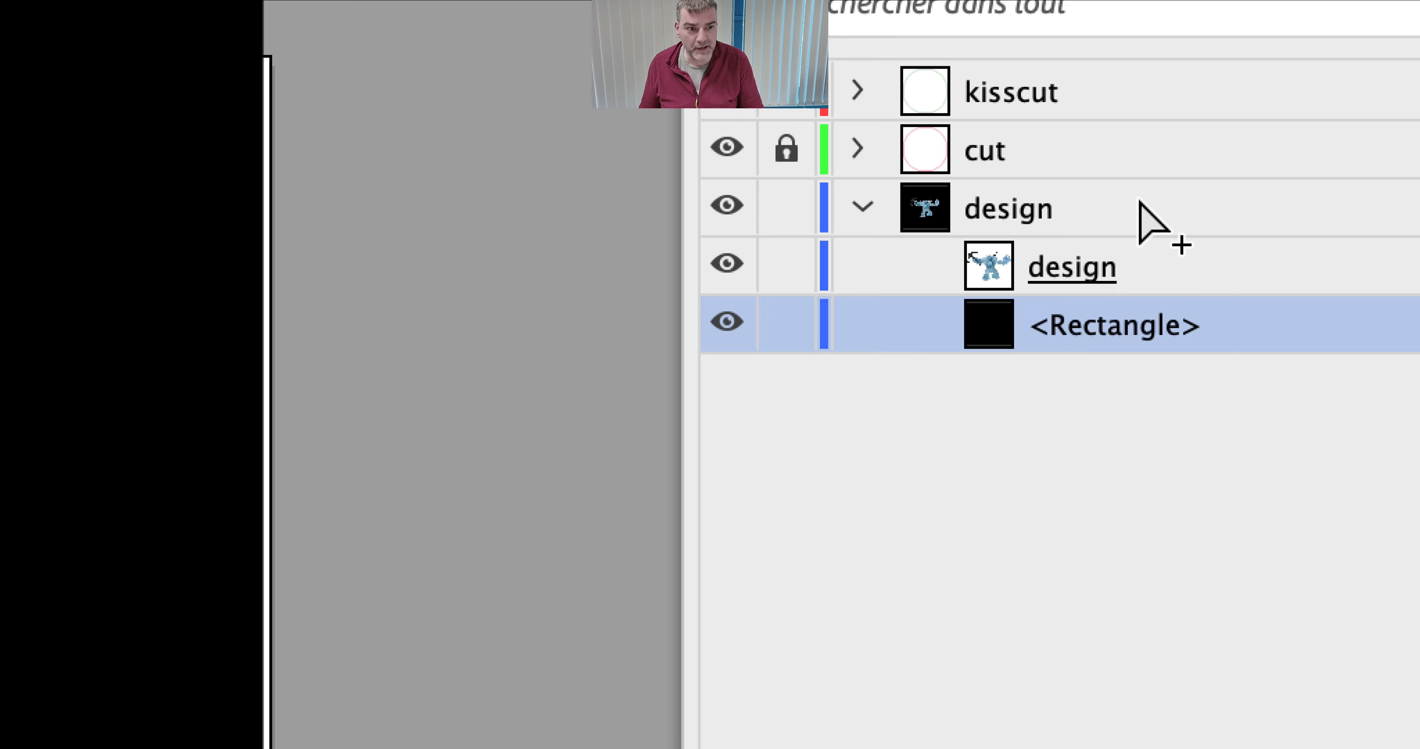
Paste the copied cut circle in place into the design layer.
left_click(1142, 209)
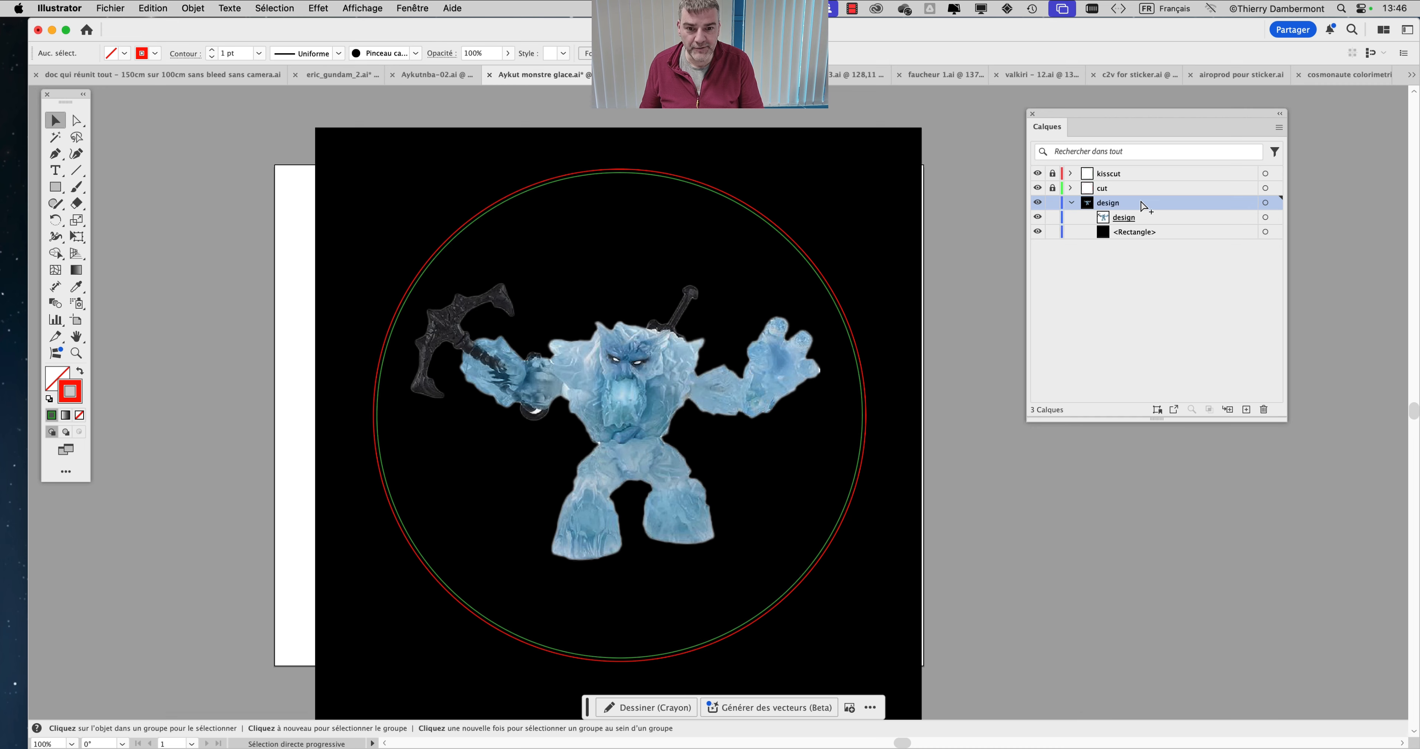
left_click(152, 8)
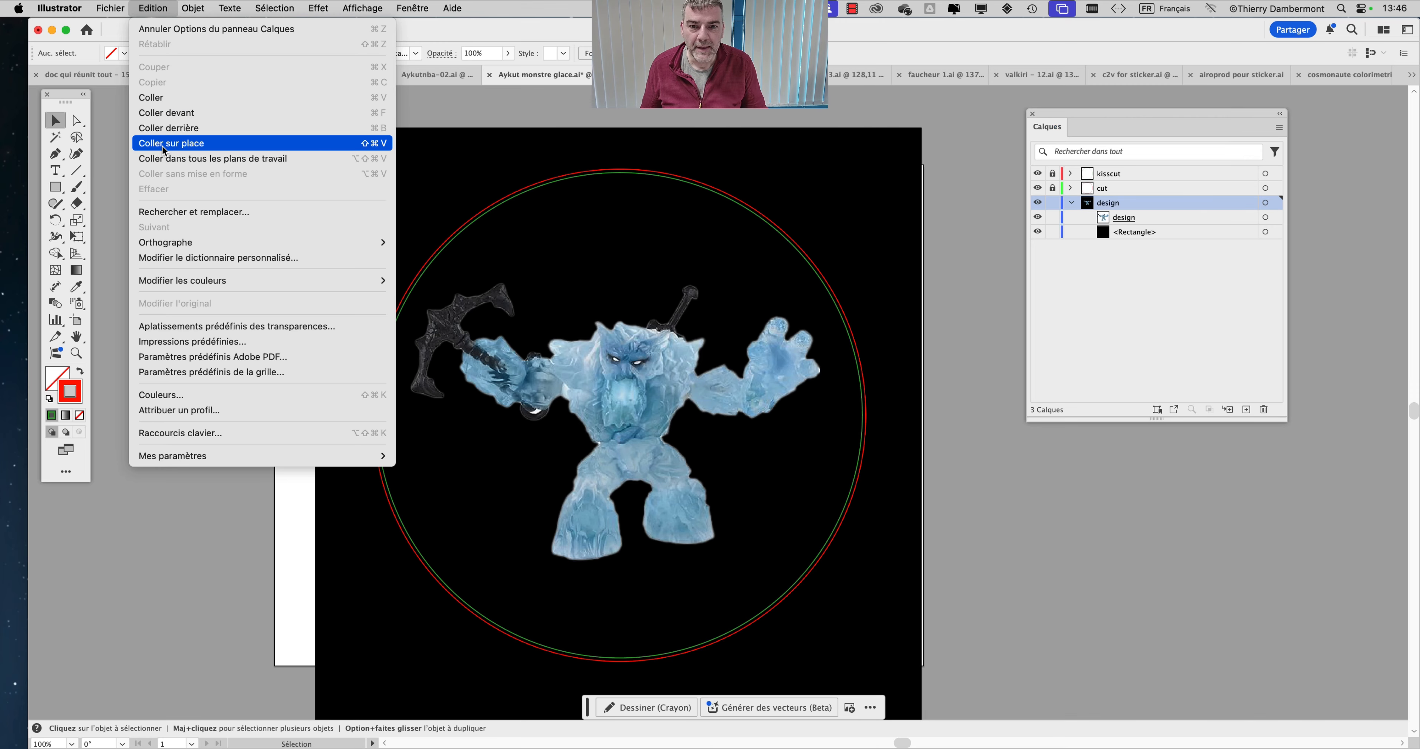
left_click(164, 144)
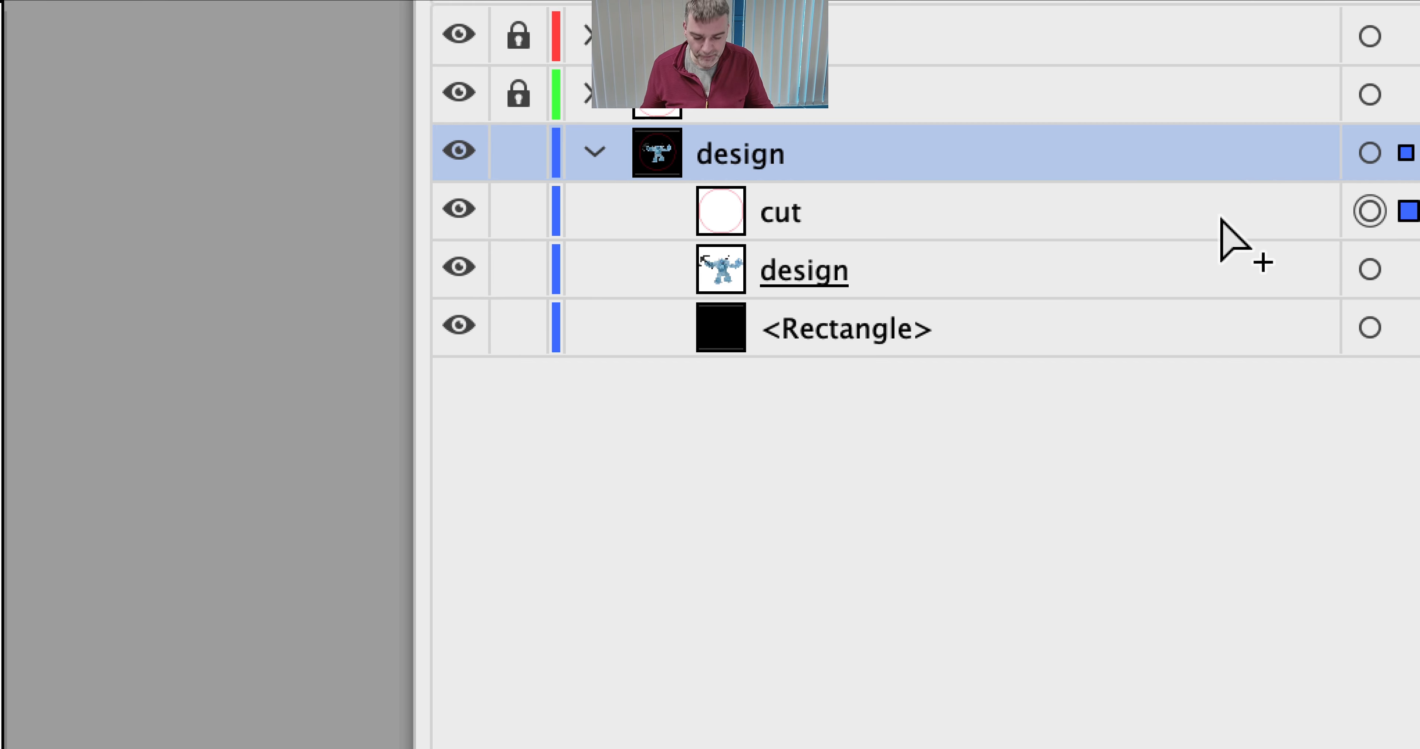
Clip the black rectangle with the pasted cut circle using a clipping mask and move the clip group below the monster image.
left_click(1249, 233)
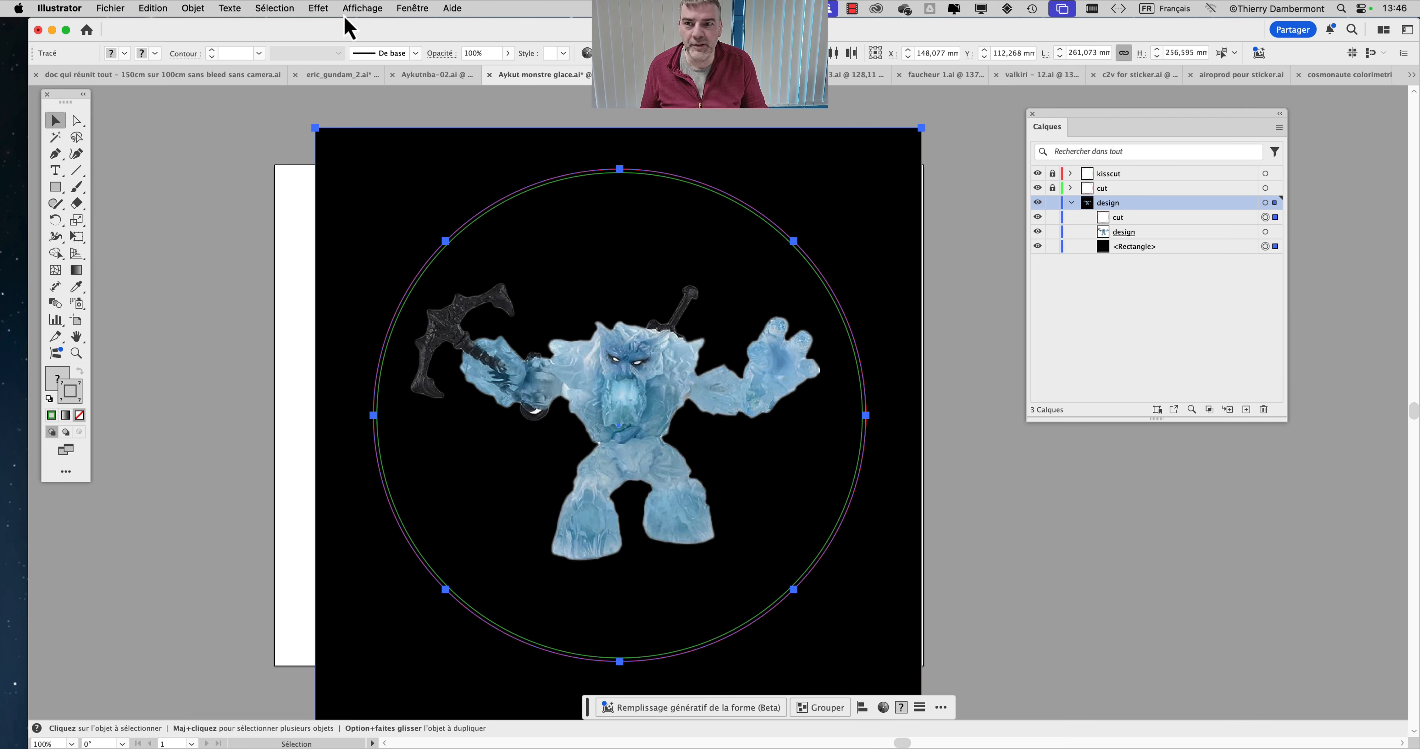
left_click(191, 10)
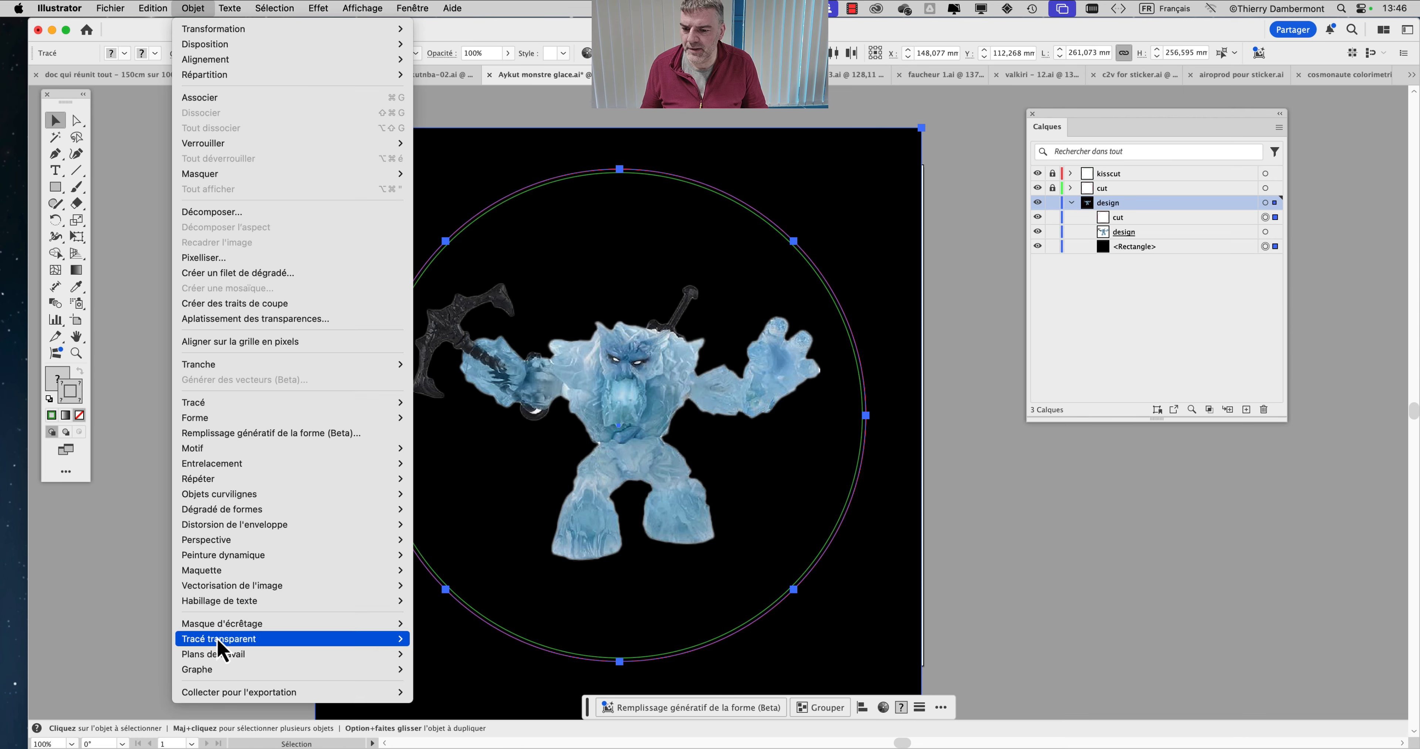
mouse_move(216, 642)
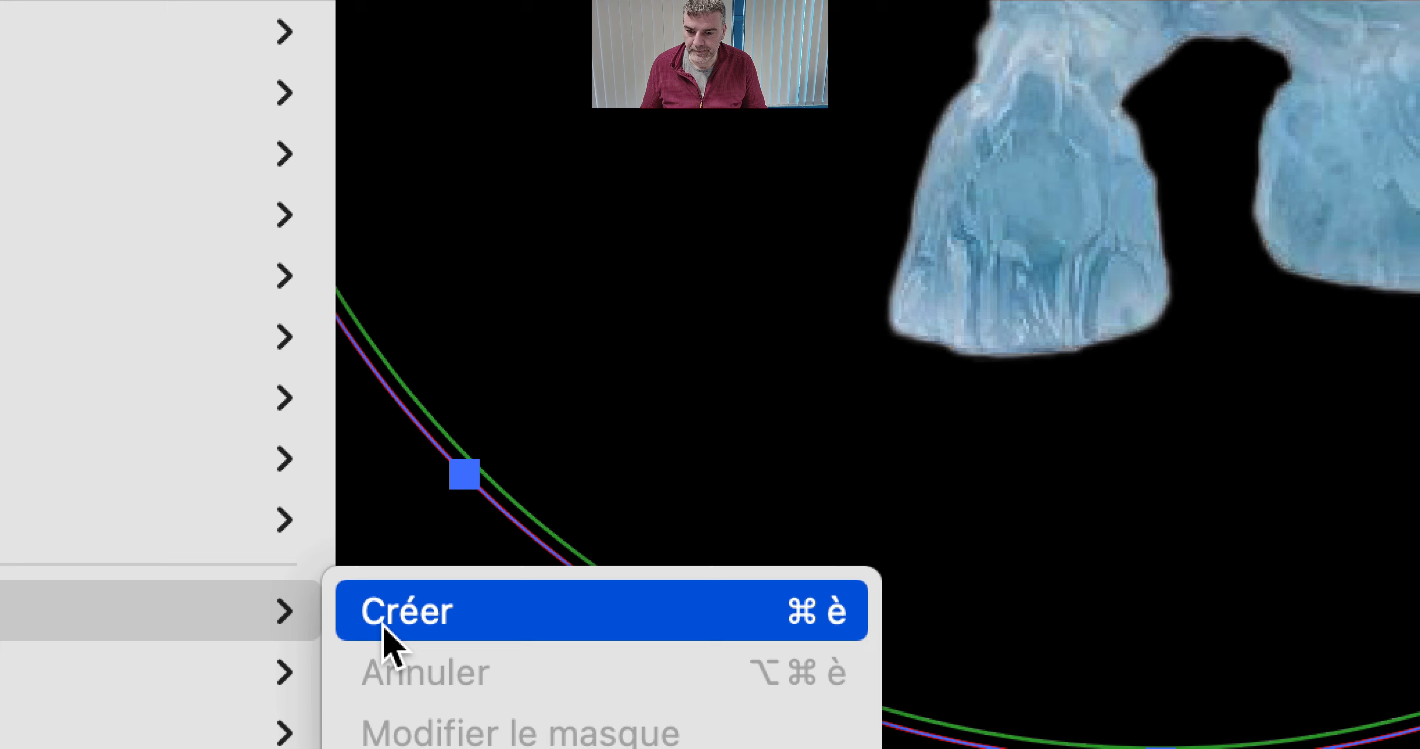
left_click(385, 628)
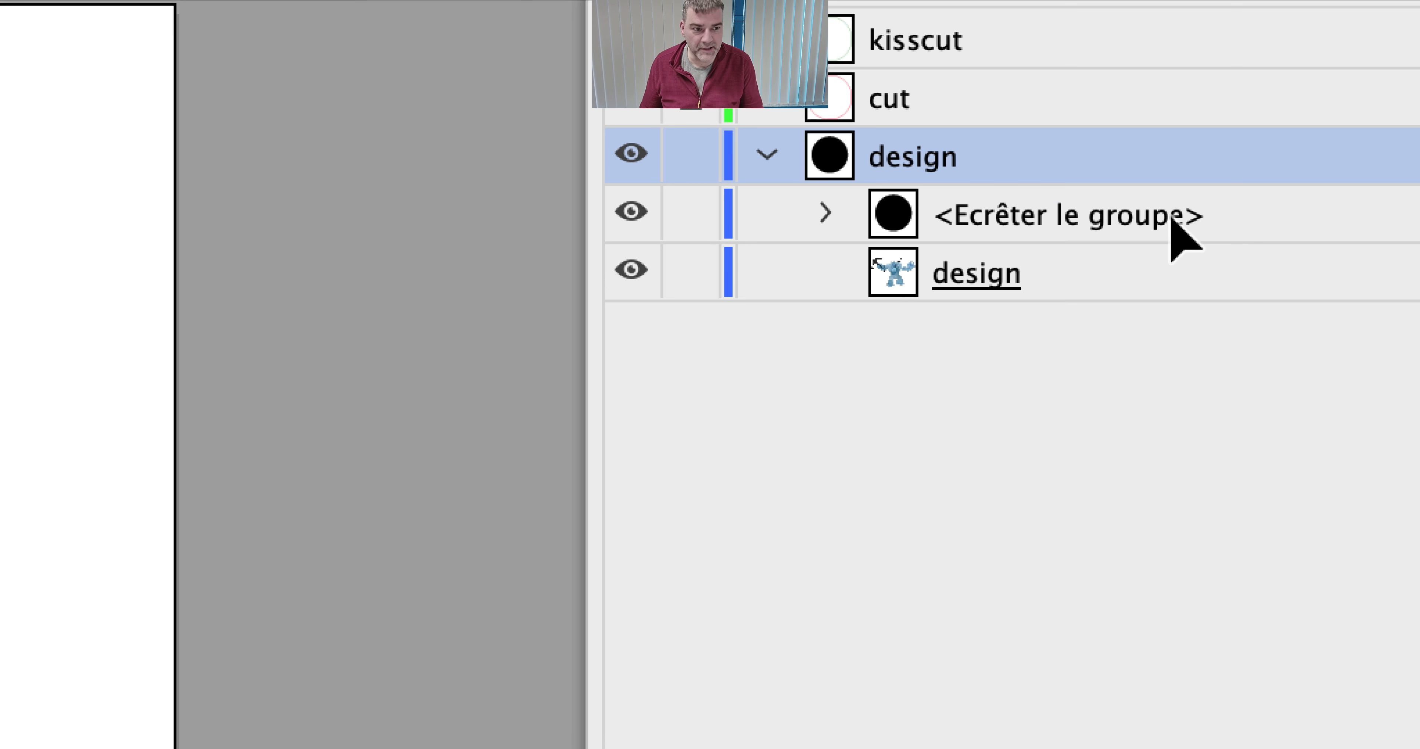
left_click(1209, 218)
left_click_drag(1184, 221, 1185, 241)
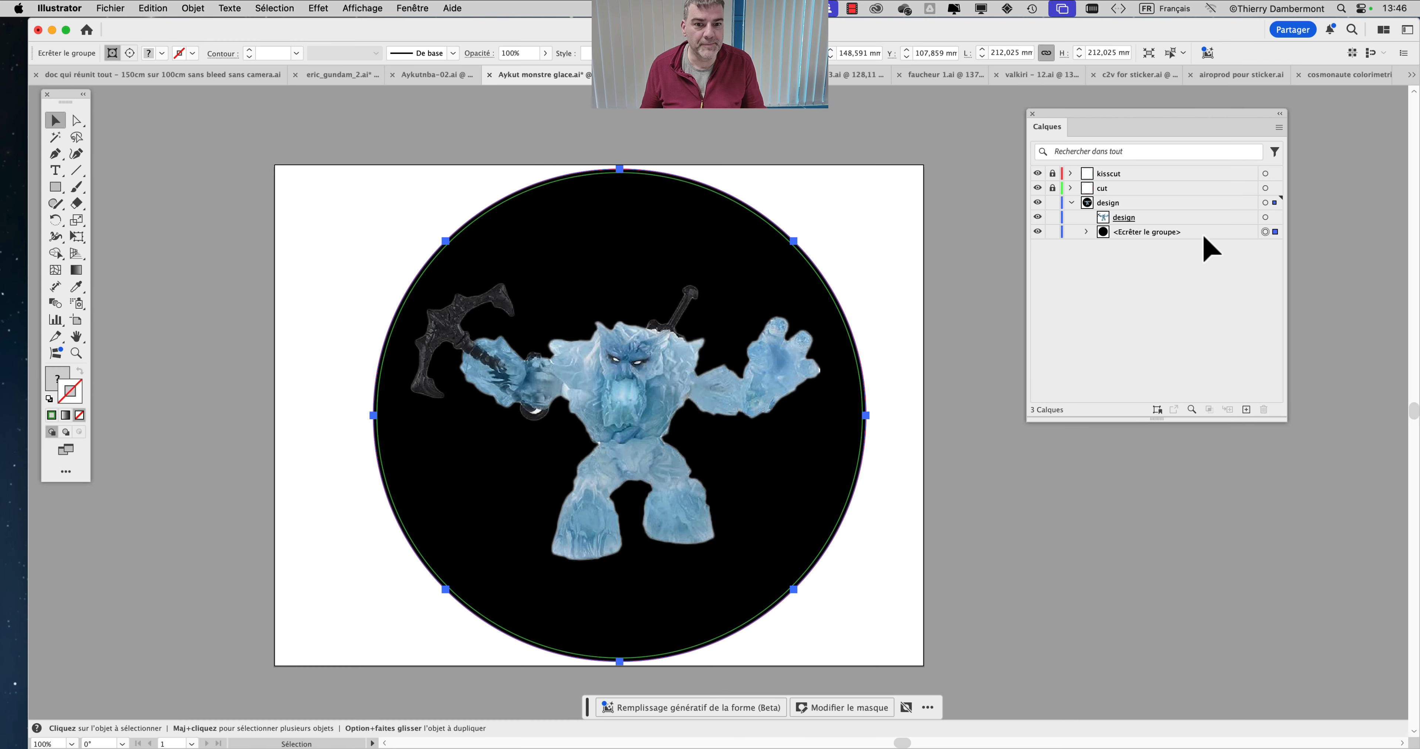
Examine how the edge of the clipped black background lines up with the red cut and green kisscut circles.
key("super+plus")
key("super+plus")
key("super+plus")
key("super+plus")
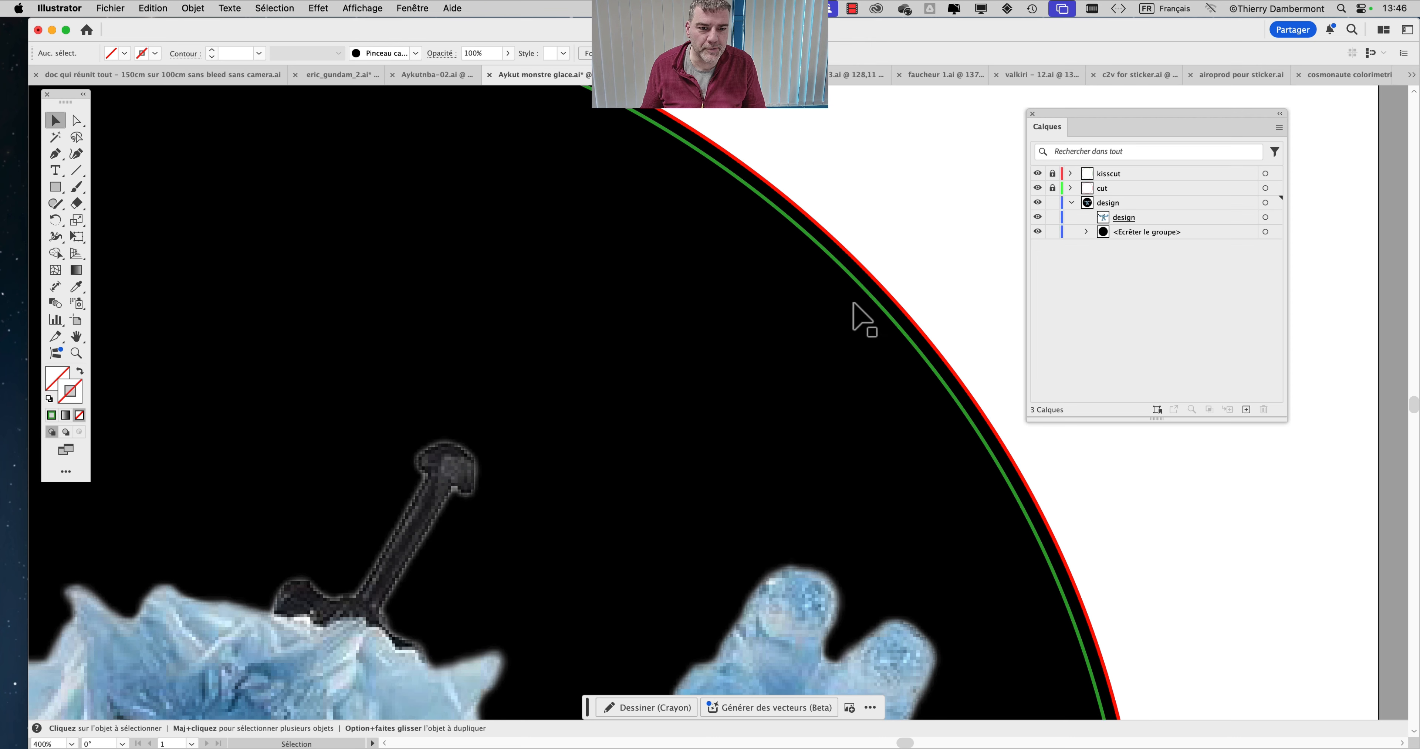
key("super+plus")
key("super+minus")
key("super+minus")
key("super+minus")
key("super+minus")
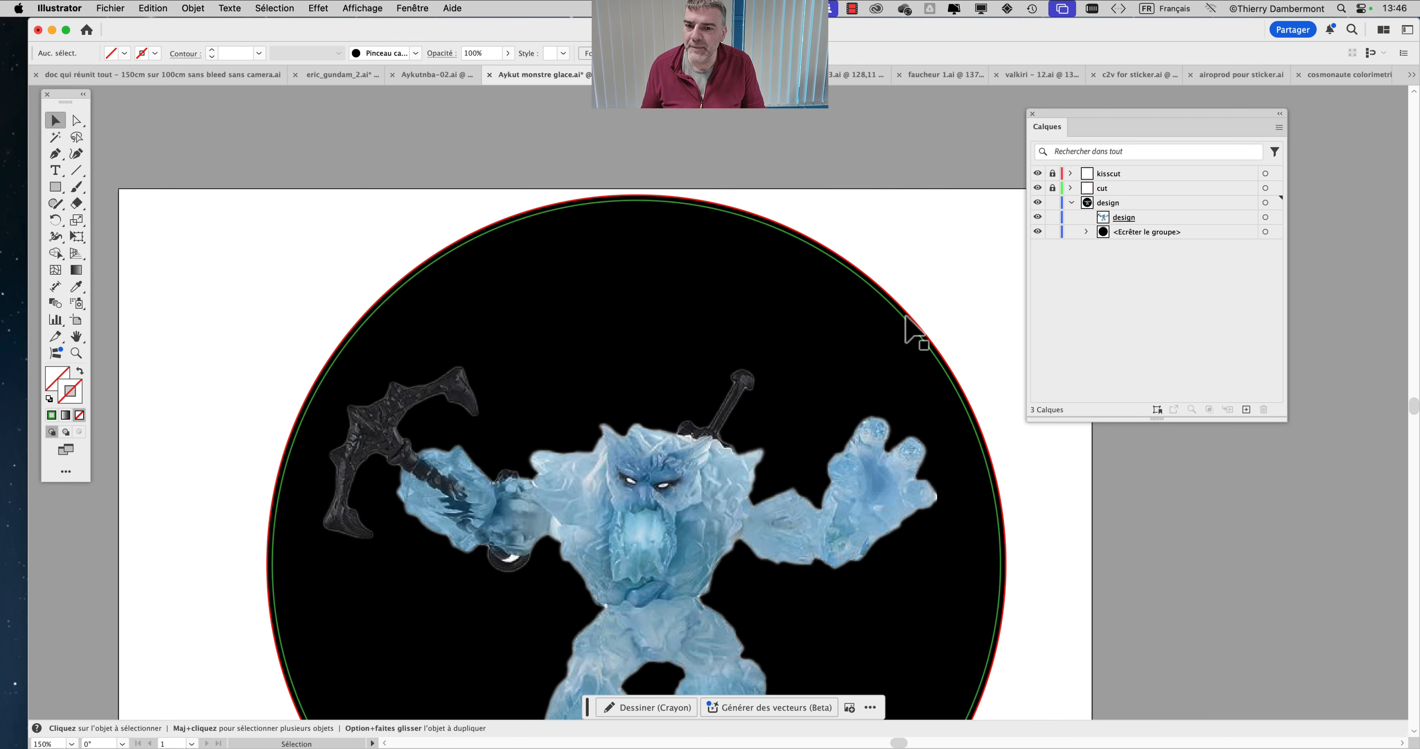
left_click_drag(460, 301, 438, 243)
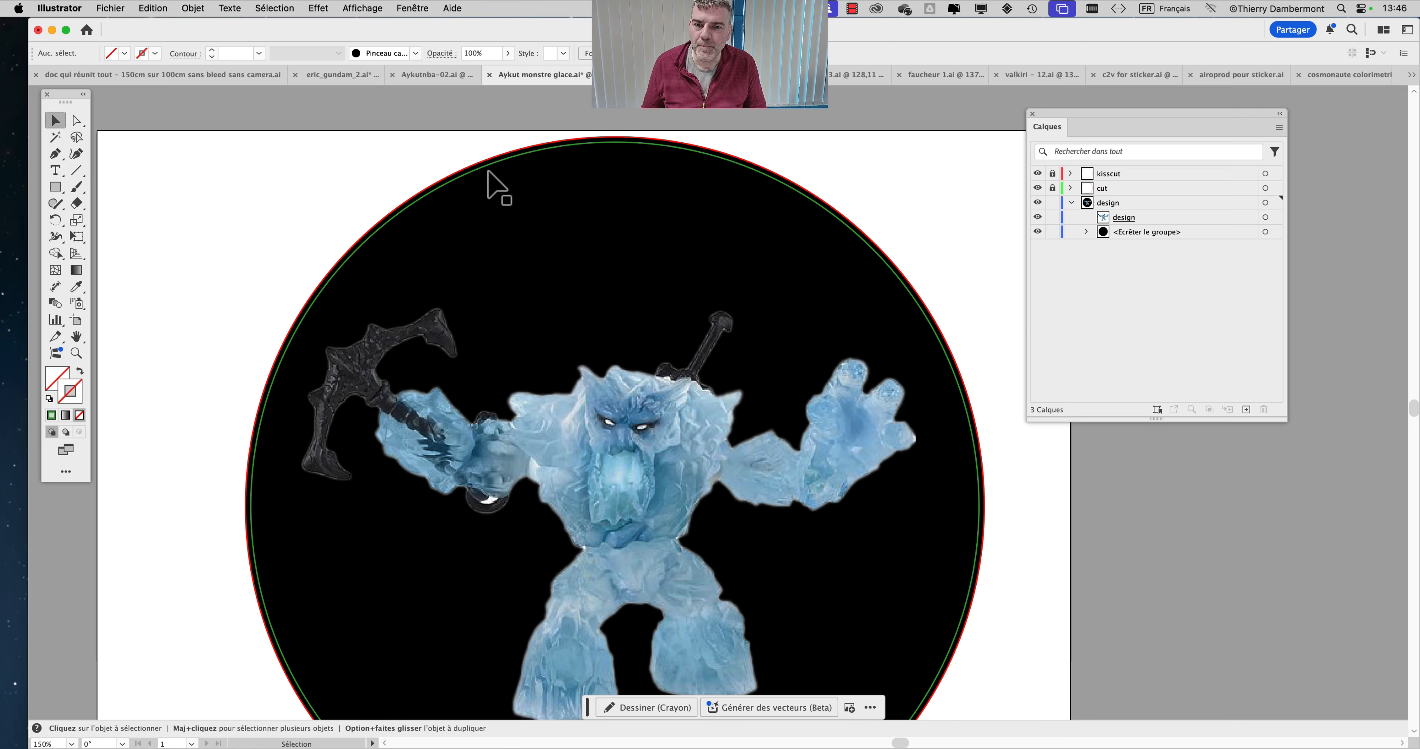
scroll(488, 170, "up", 3)
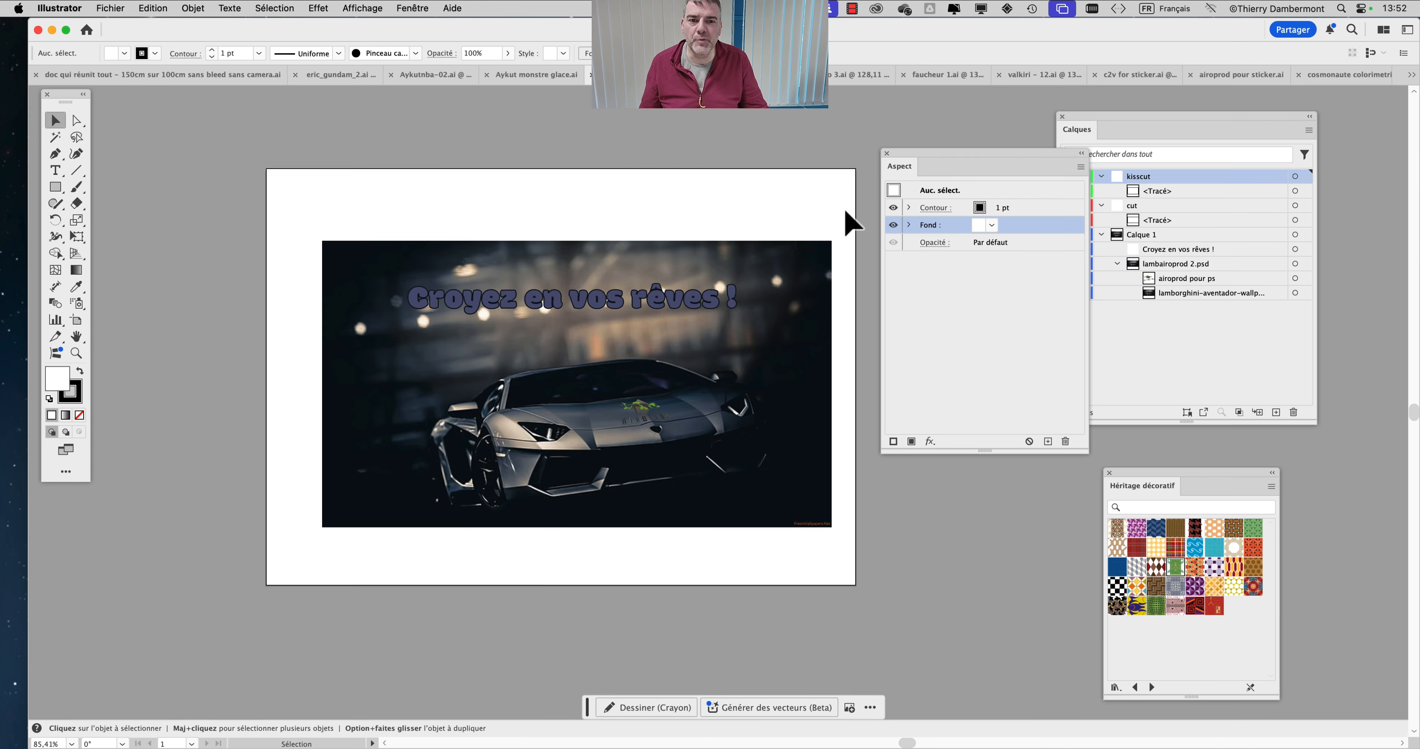
In the car sticker document, separate the overlapping Aspect and Calques panels to uncover the full layer list.
scroll(739, 298, "up", 1)
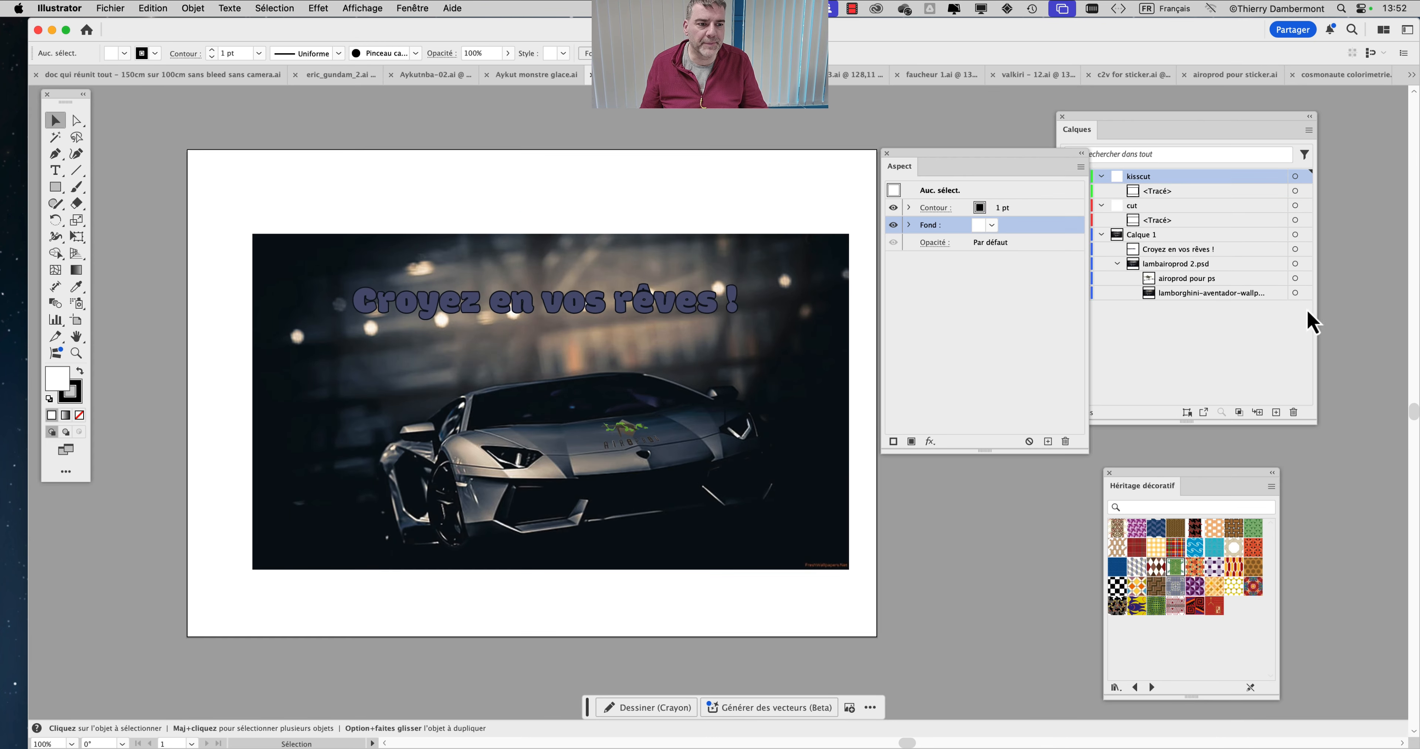
left_click_drag(985, 167, 987, 405)
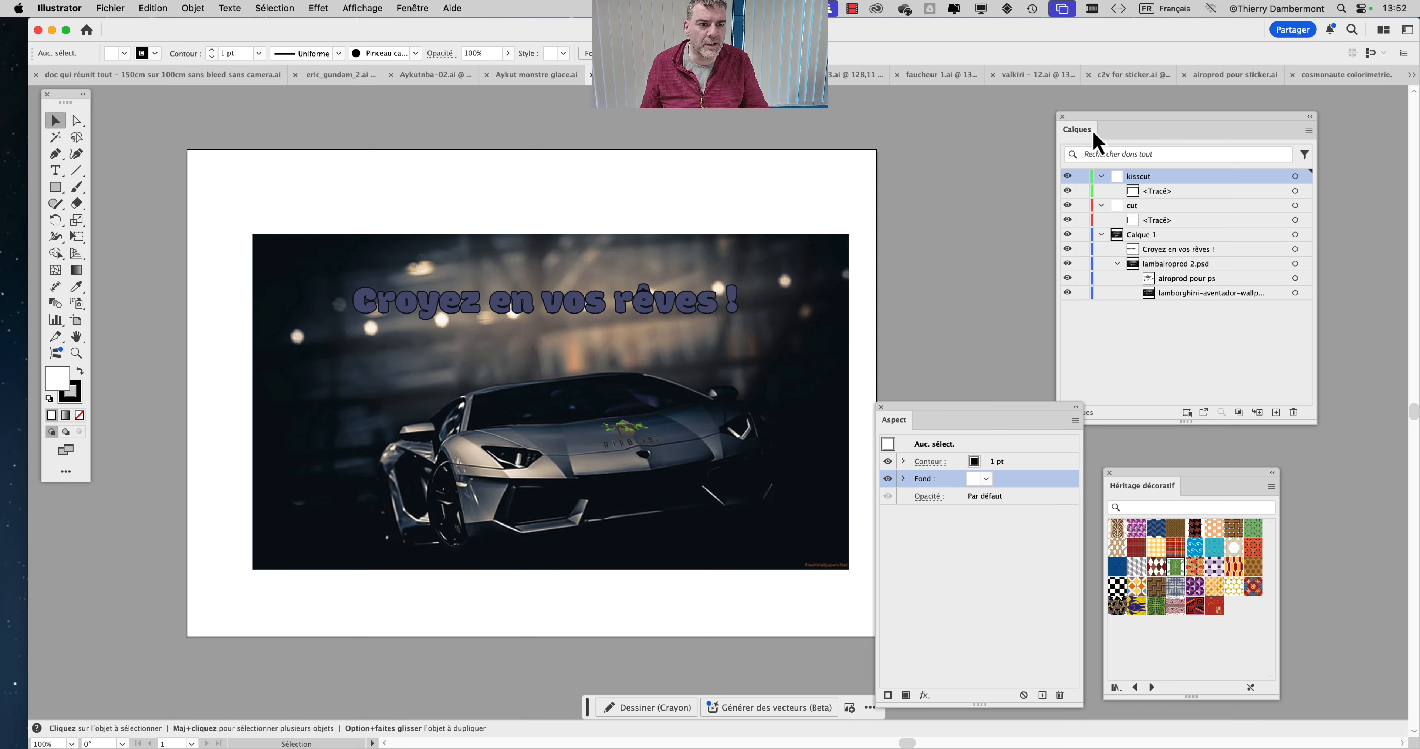
left_click_drag(1094, 135, 1020, 127)
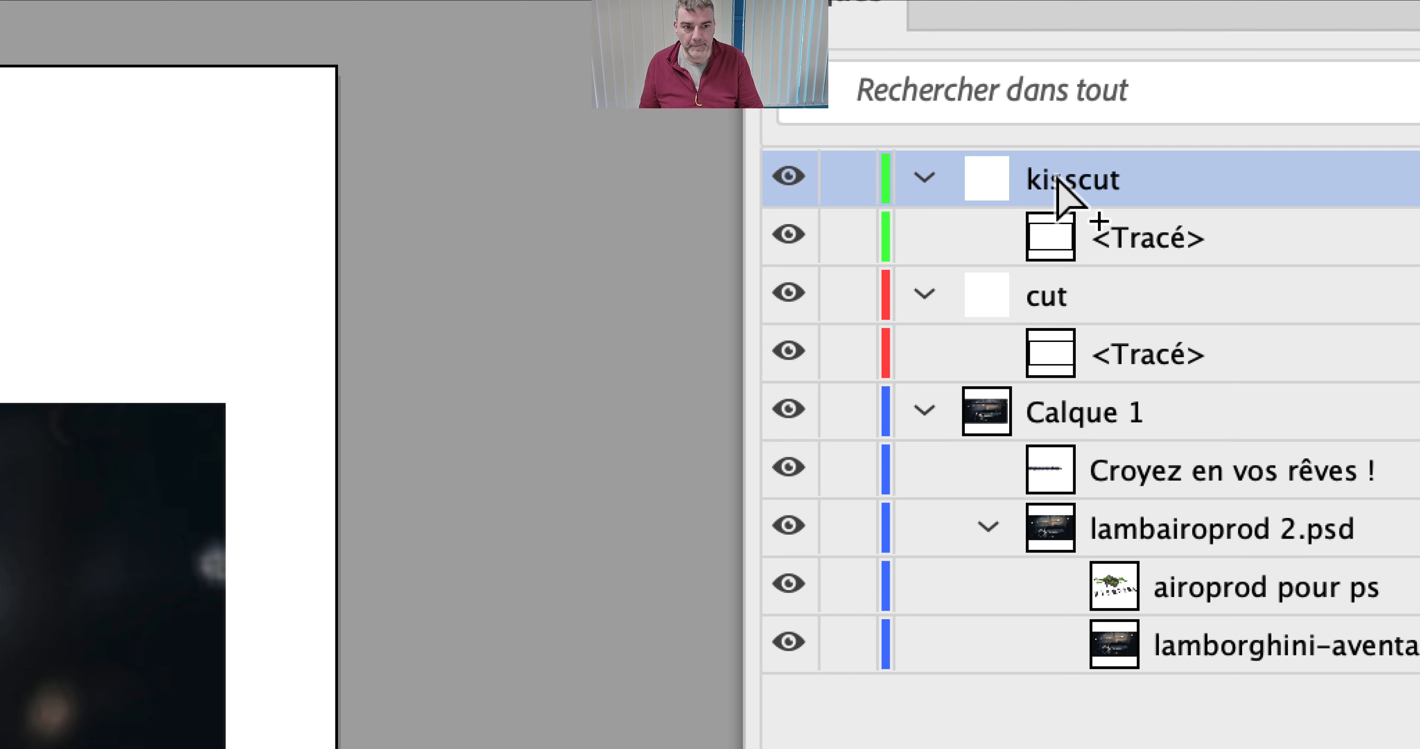
Collapse the kisscut, cut and Calque 1 layers and rename Calque 1 as design.
left_click(925, 177)
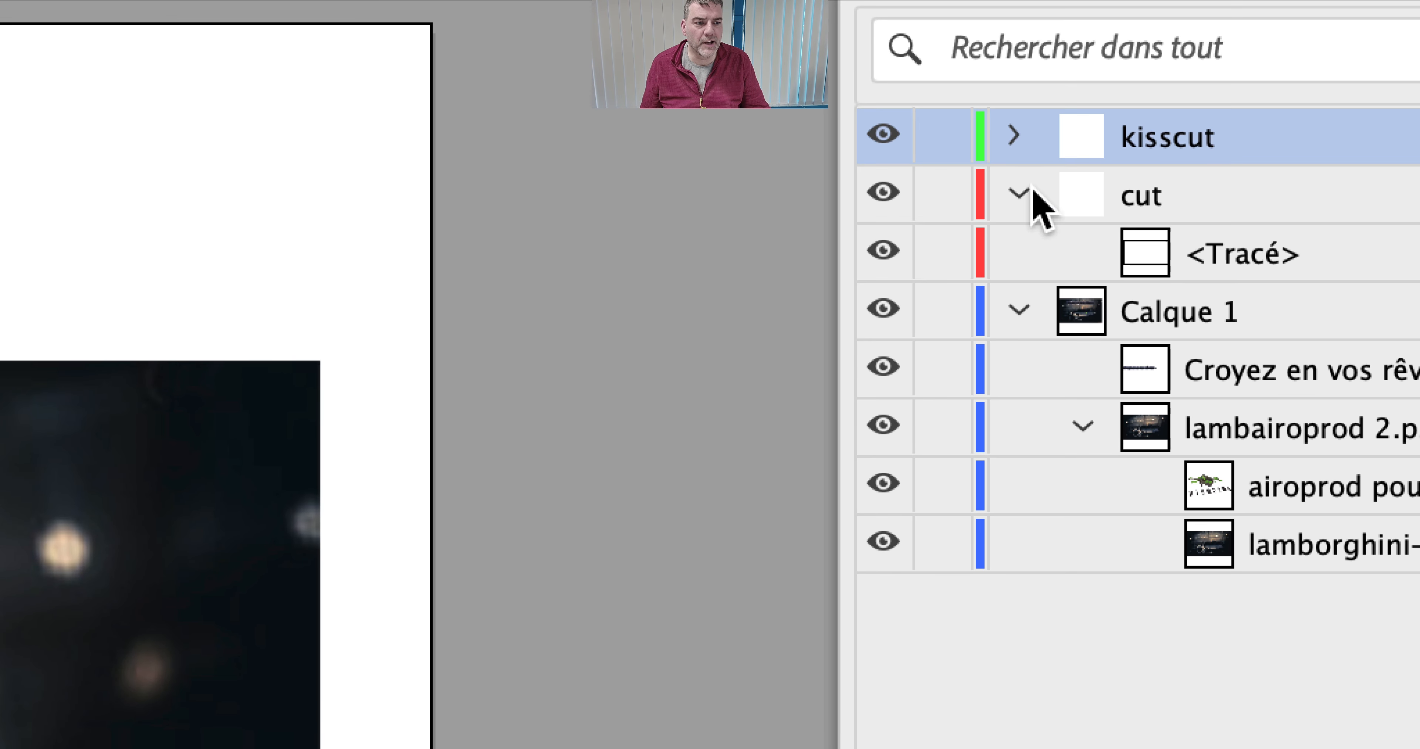
left_click(1032, 191)
left_click(1023, 256)
left_click(1197, 257)
double_click(1287, 257)
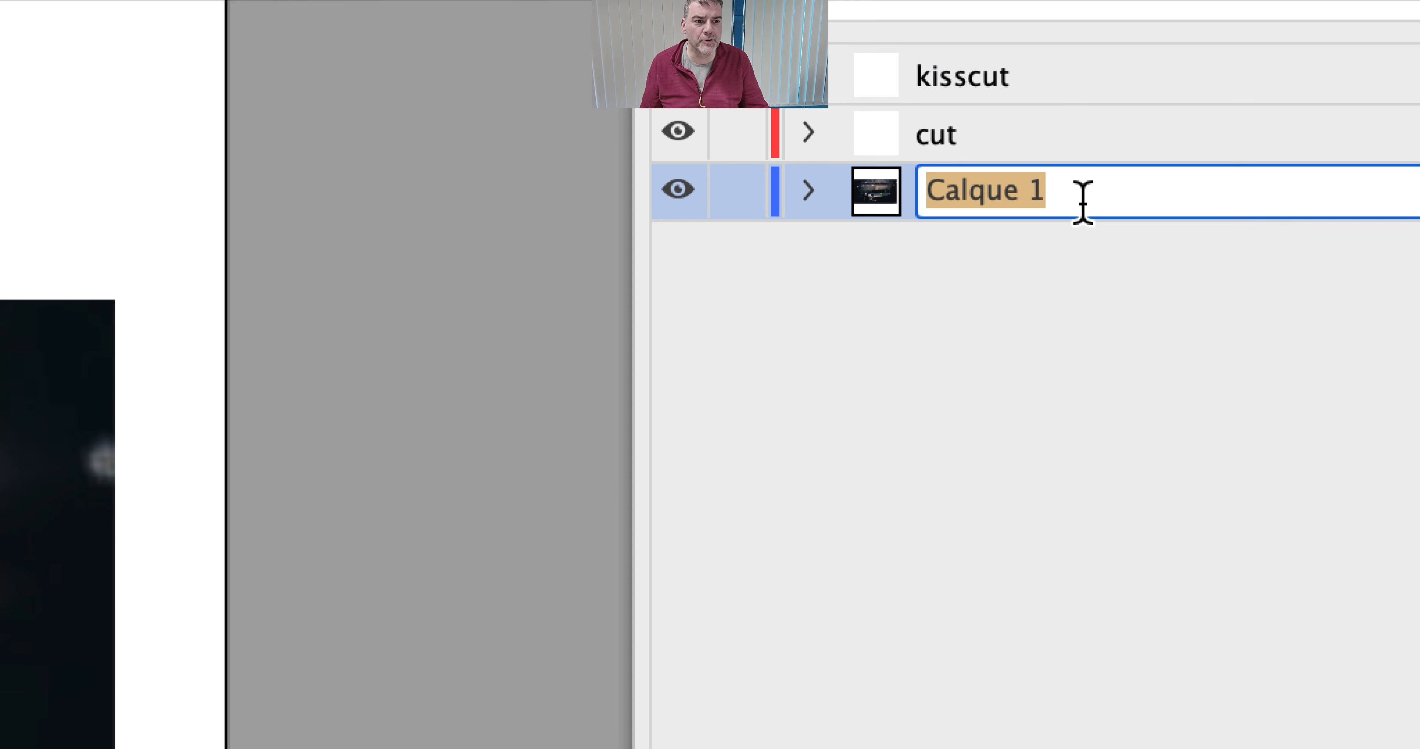
type("design")
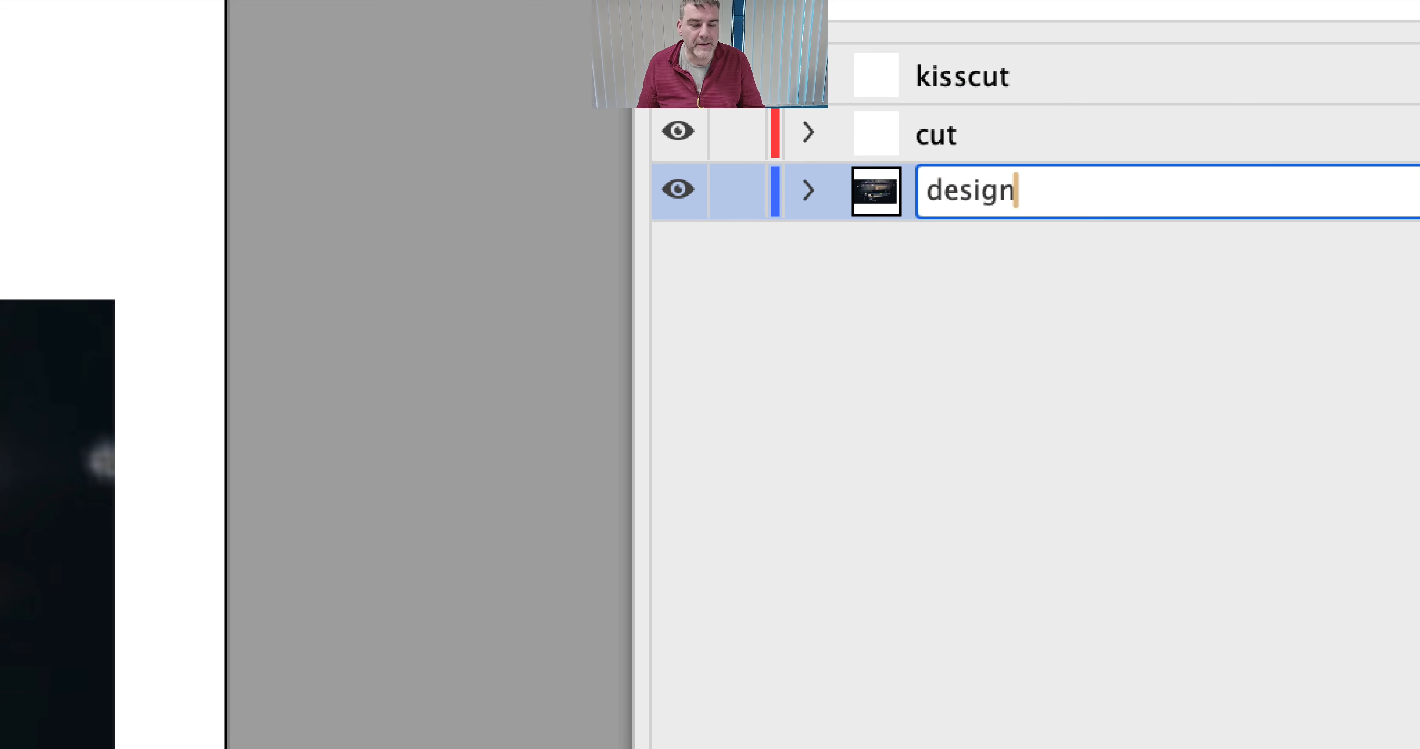
key("Return")
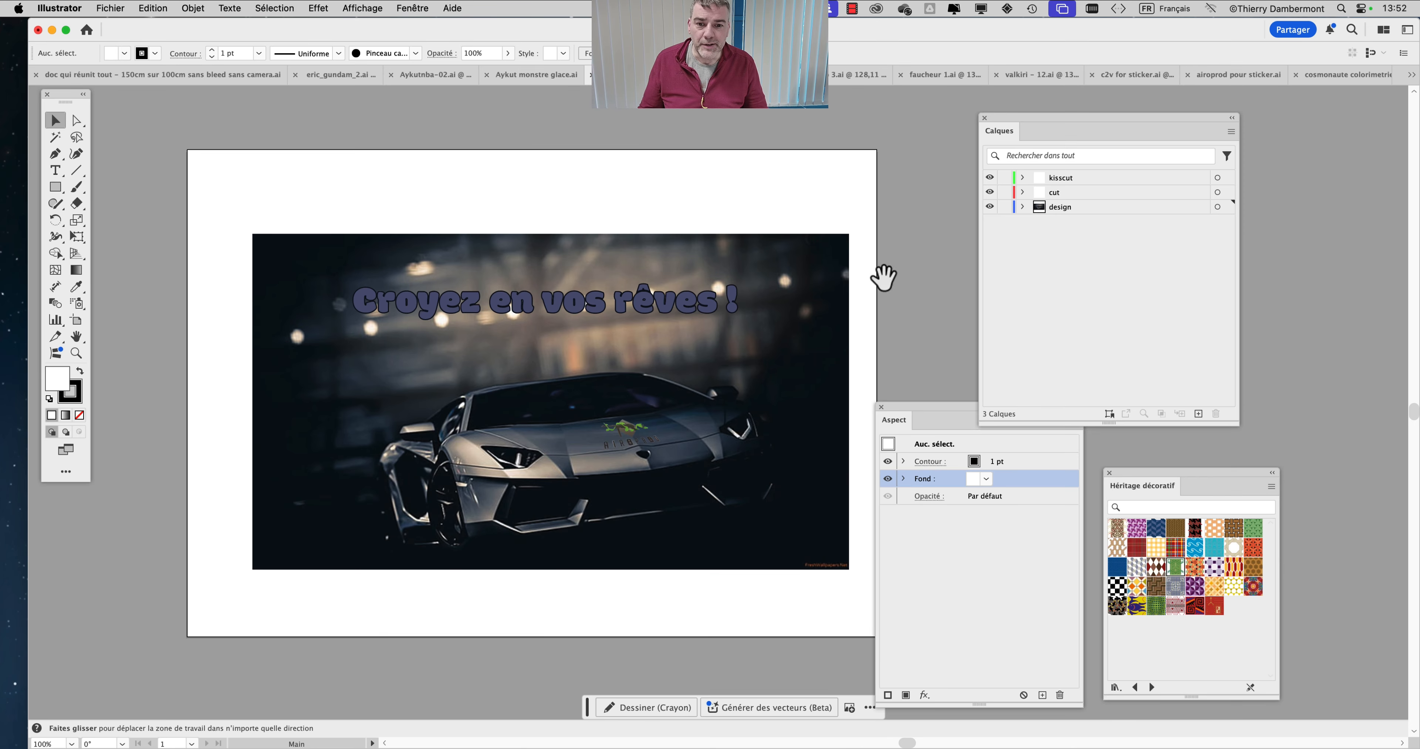
Move the Aspect panel clear of the Calques panel and examine the list of open documents with their colour modes.
left_click_drag(879, 278, 693, 290)
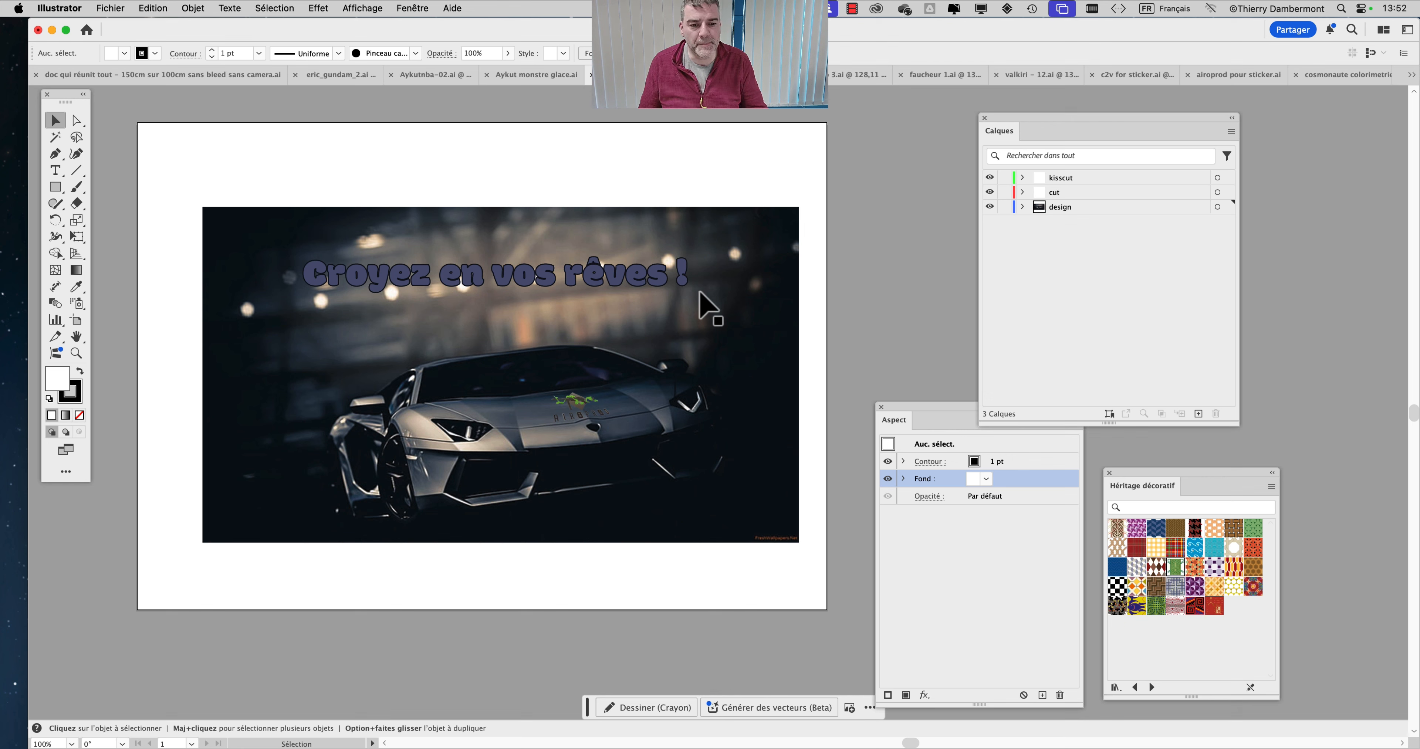
left_click_drag(935, 414, 938, 472)
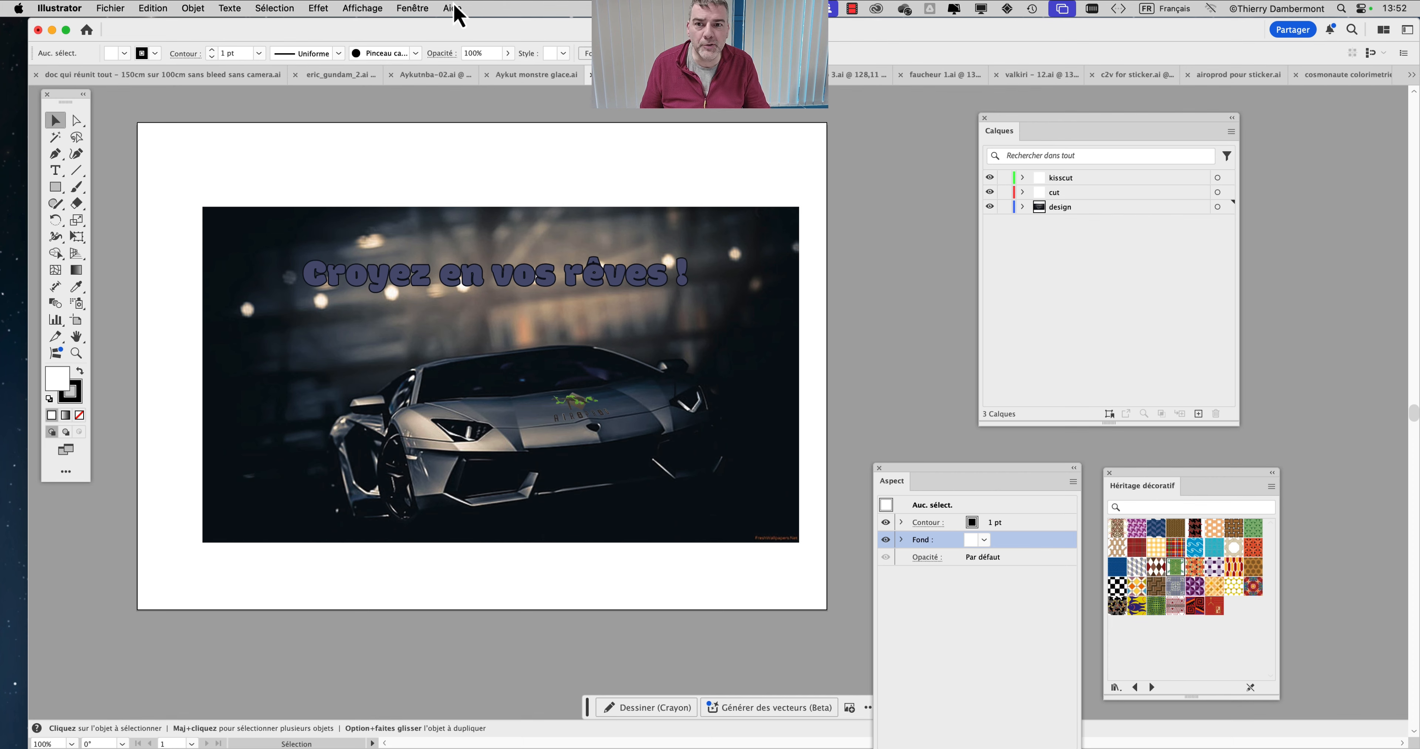
left_click(413, 8)
scroll(489, 440, "down", 5)
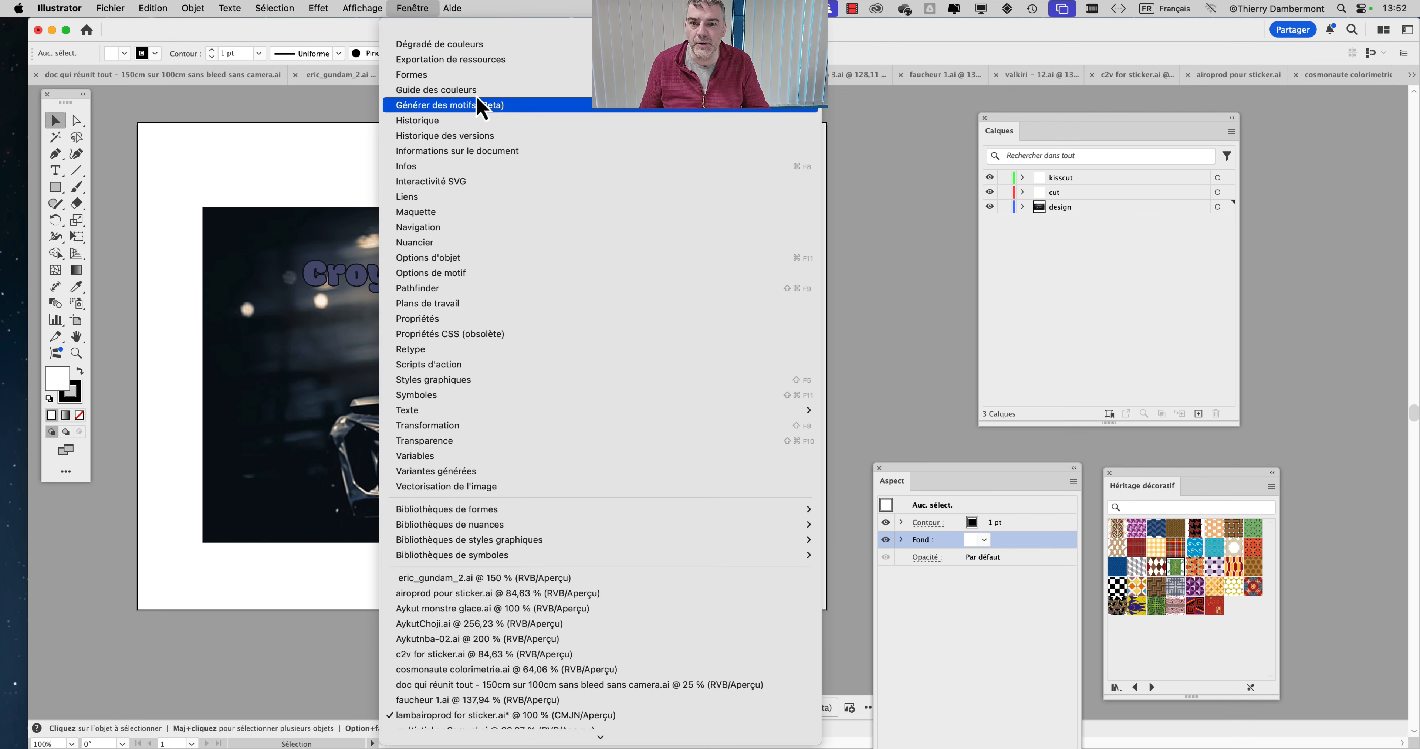
scroll(532, 327, "down", 2)
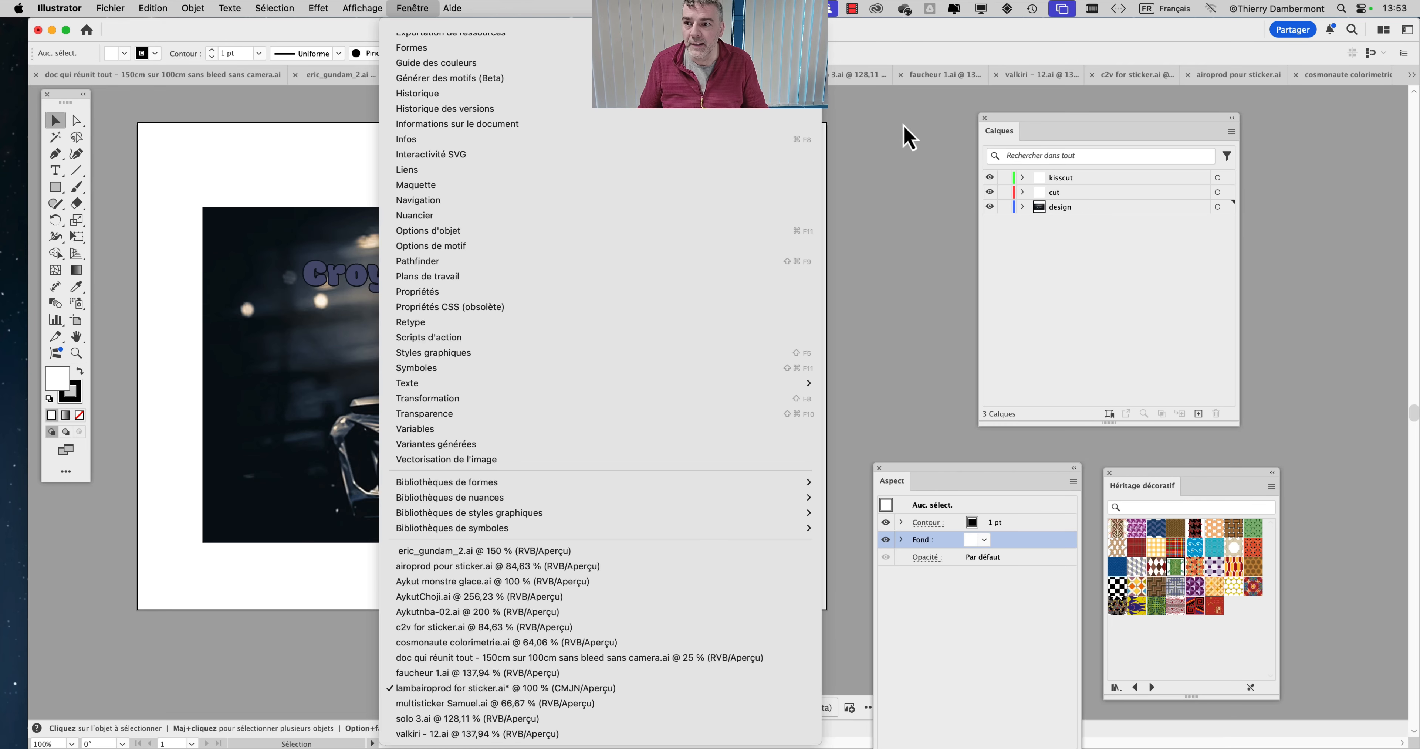
Save the car sticker document.
mouse_move(94, 8)
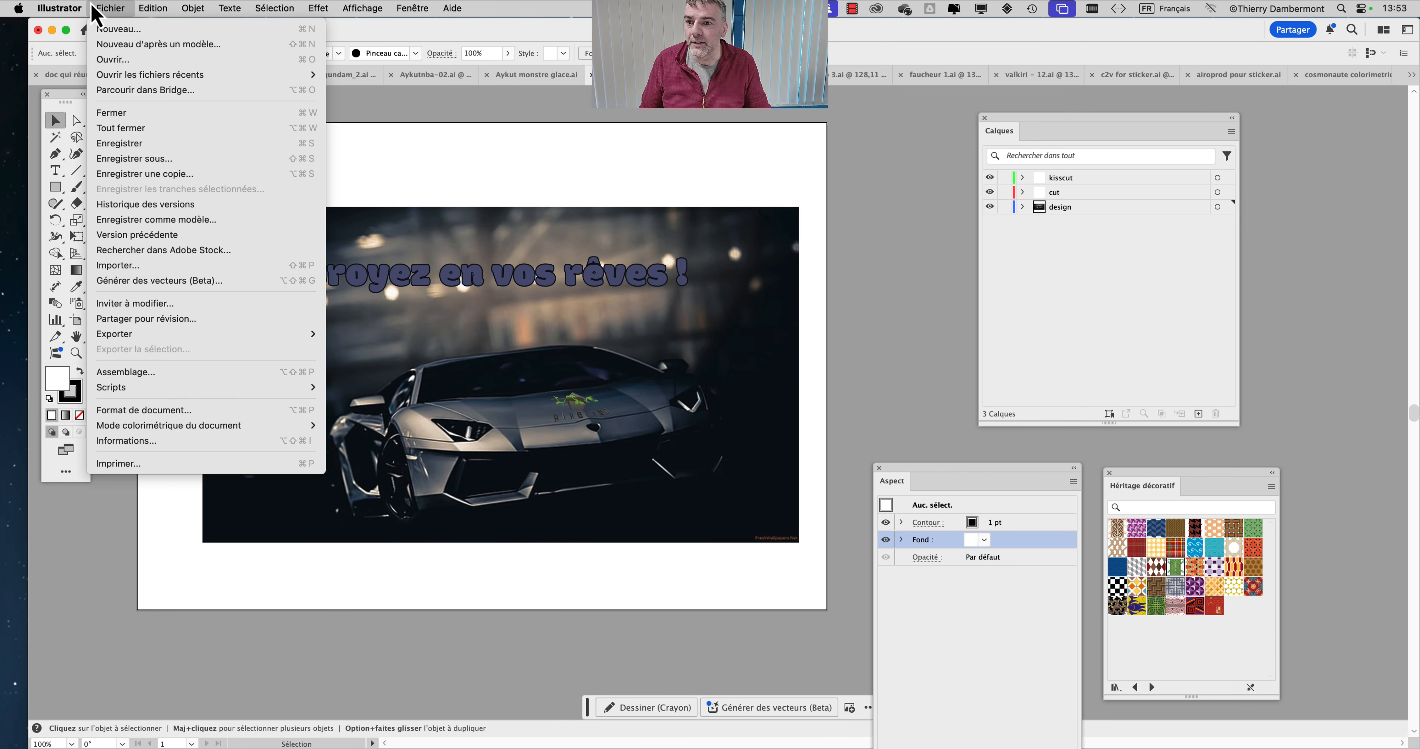
left_click(123, 142)
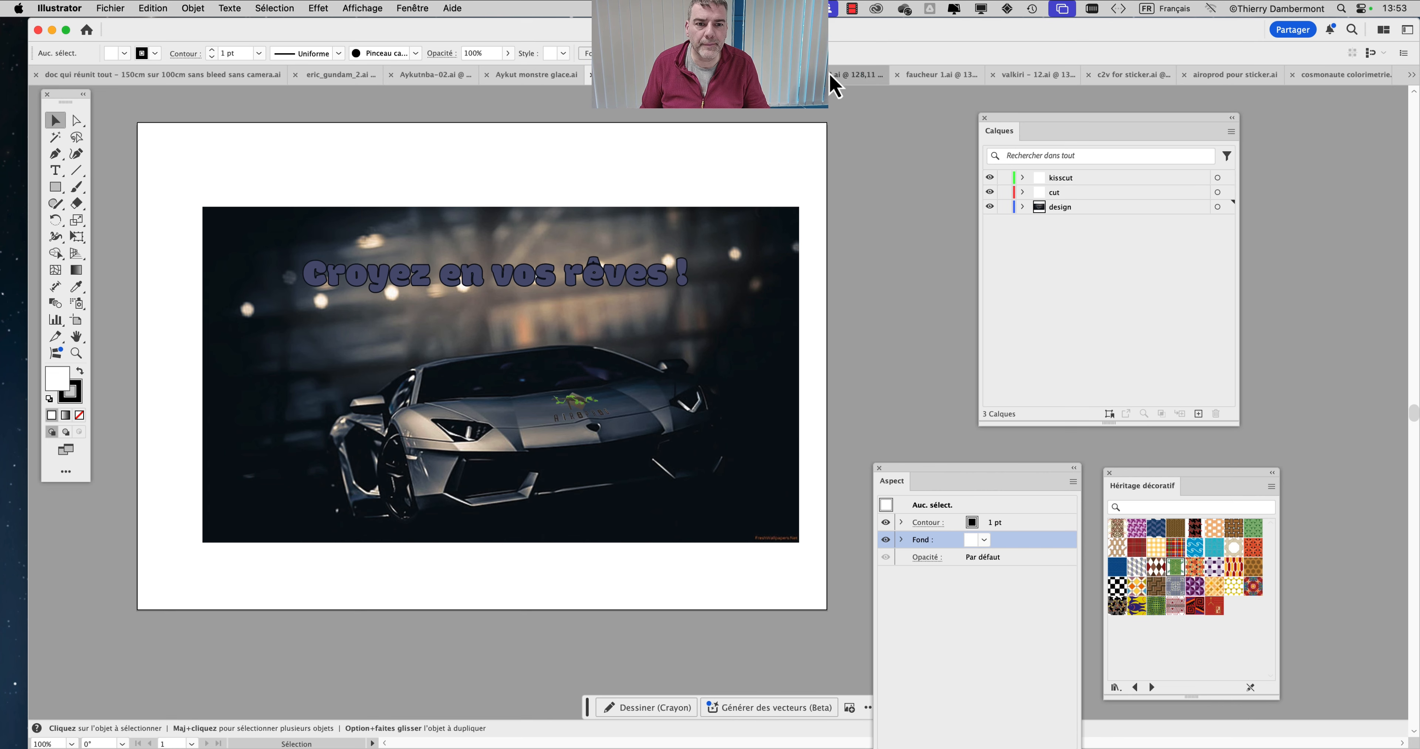
In the MOMONARQUE sticker document, collapse the design layer and toggle the design, cut and kisscut layers to check their contents.
left_click(835, 77)
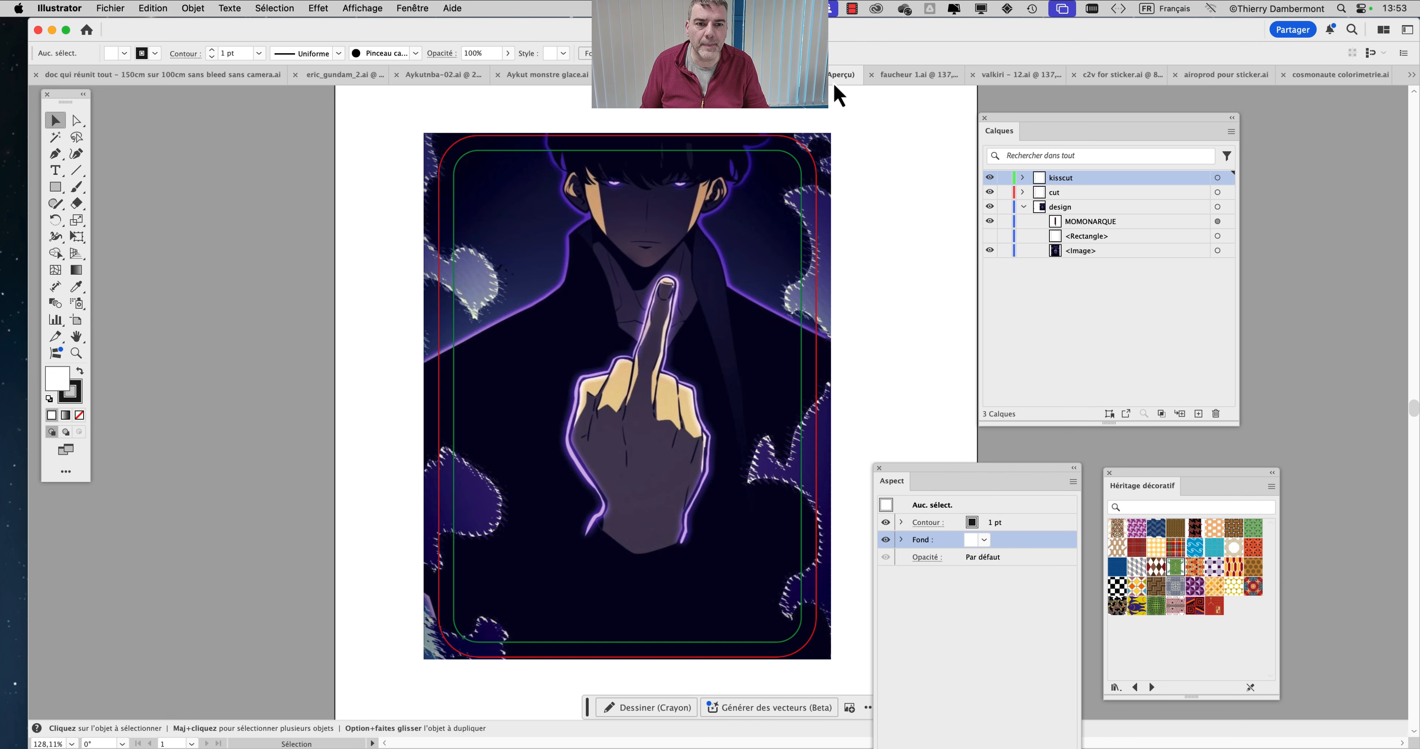
left_click(1023, 207)
left_click(990, 207)
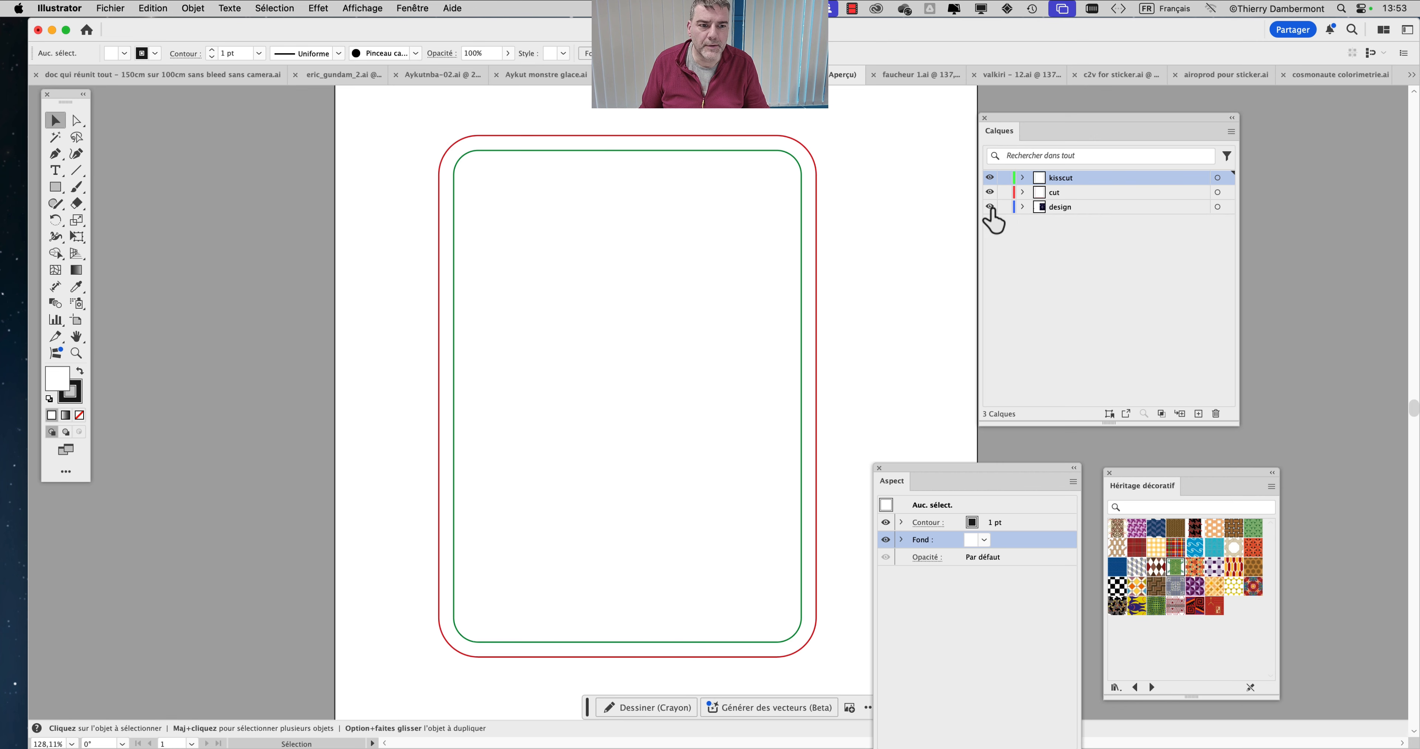
left_click(990, 207)
left_click(990, 192)
left_click(990, 192)
left_click(990, 178)
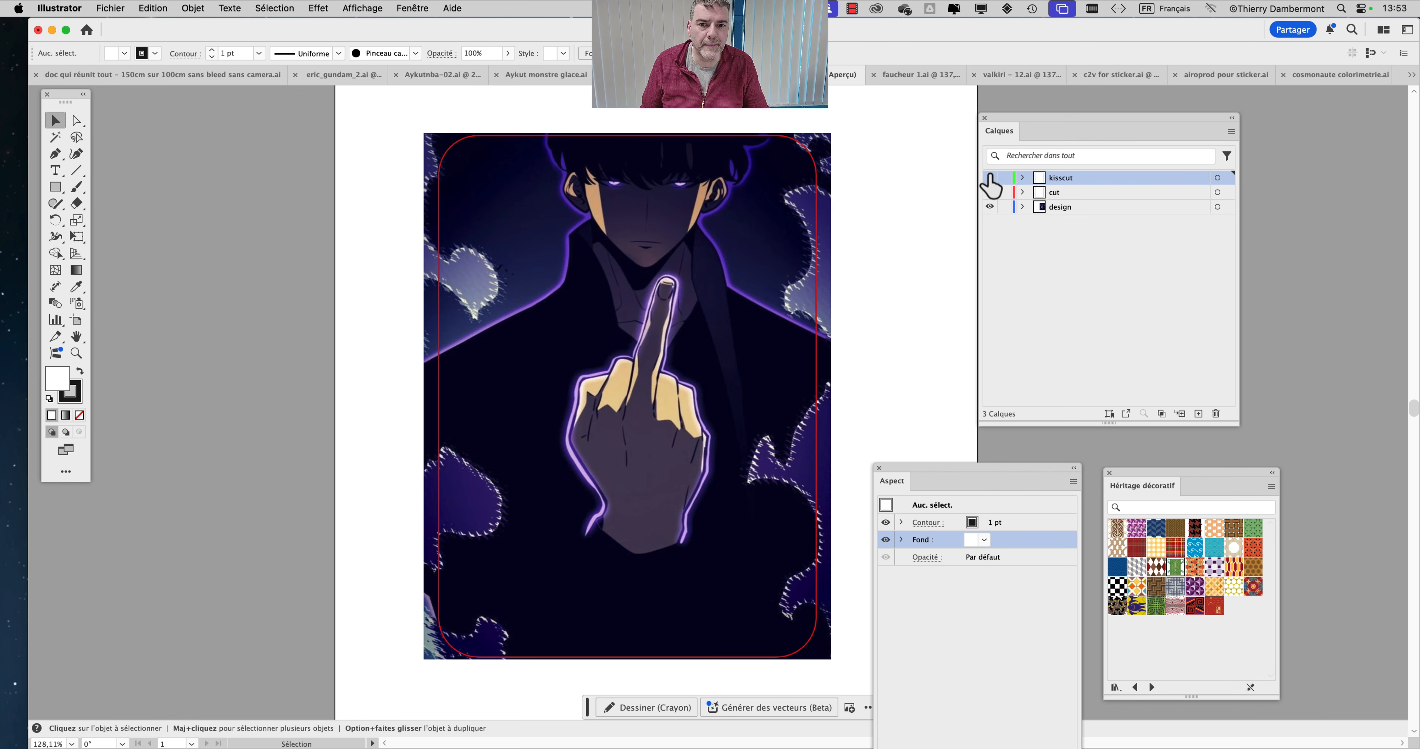
left_click(990, 177)
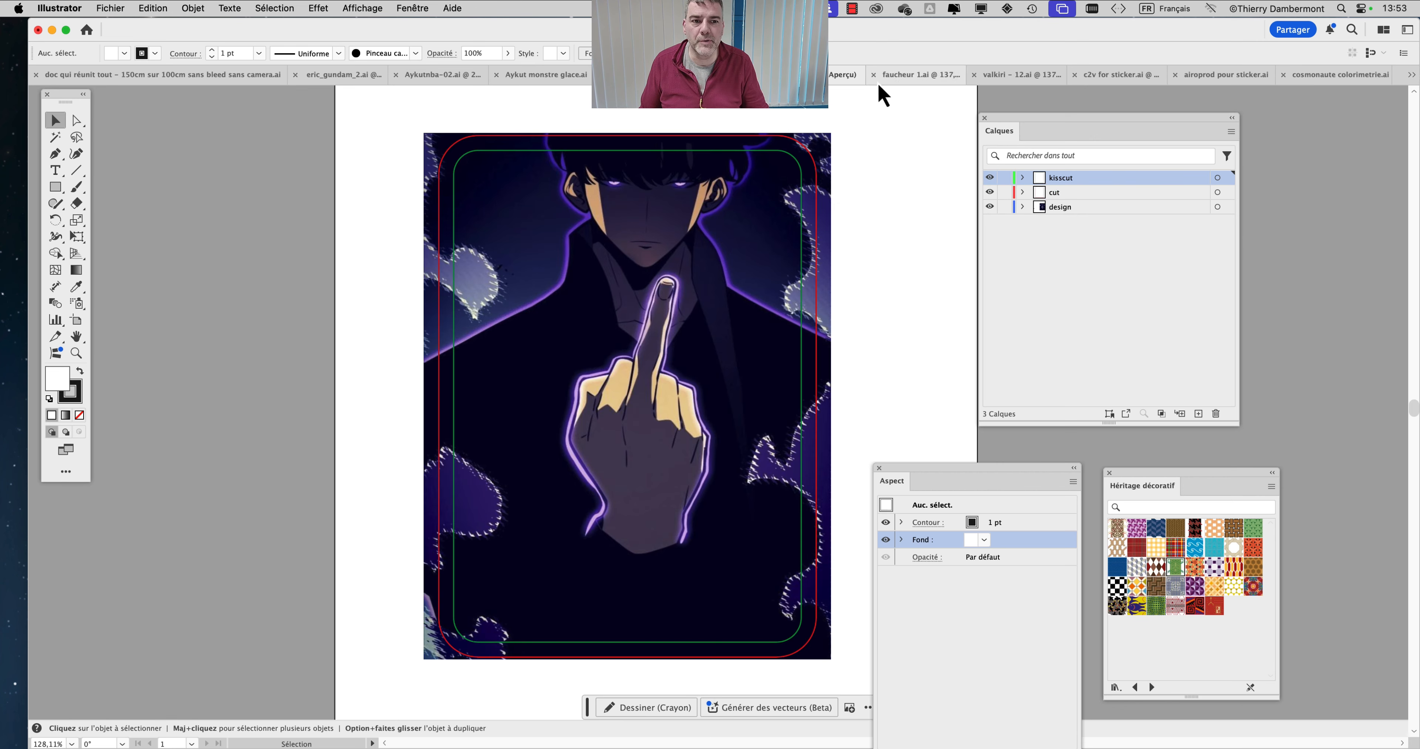
Switch to the faucheur 1 document, collapse its design layer and toggle the kisscut and cut layers to check their contours.
left_click(909, 78)
left_click_drag(718, 358, 571, 253)
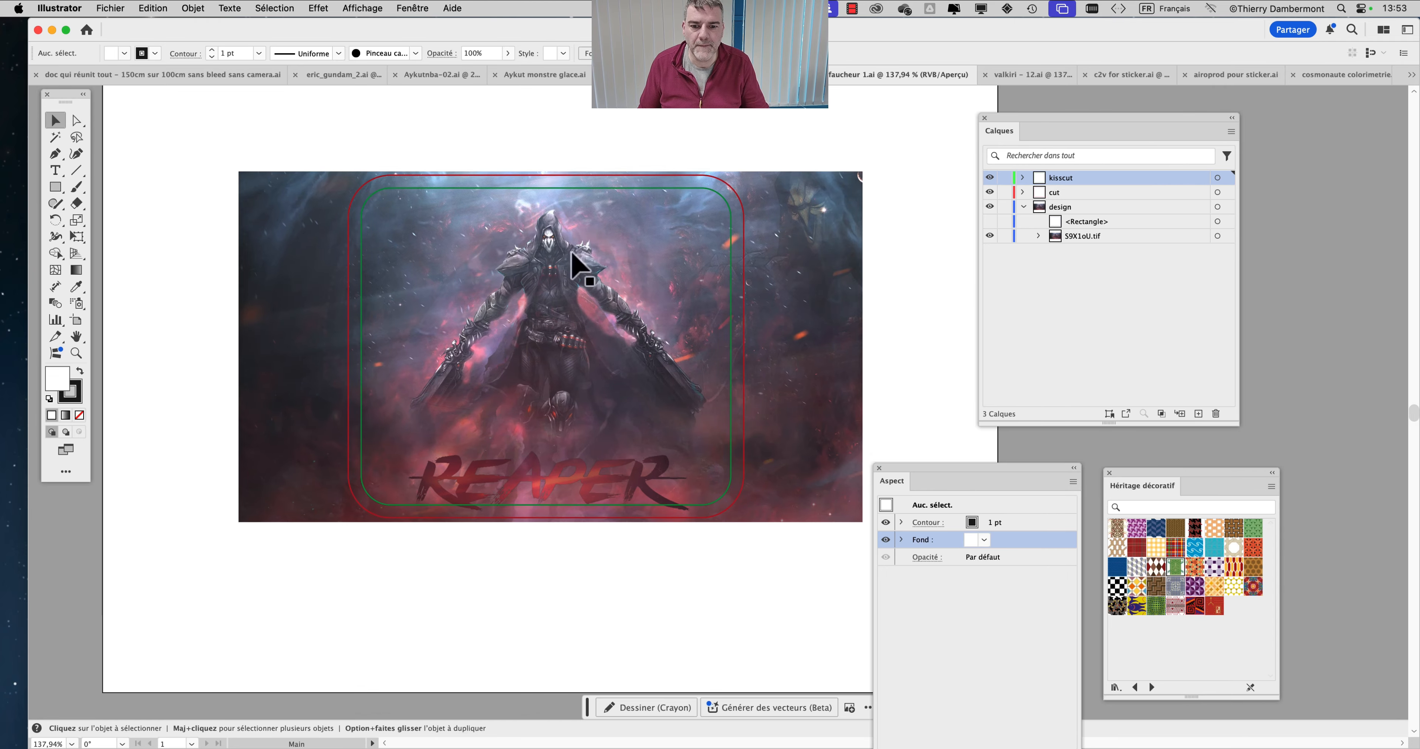
left_click(1024, 207)
left_click(990, 178)
left_click(990, 178)
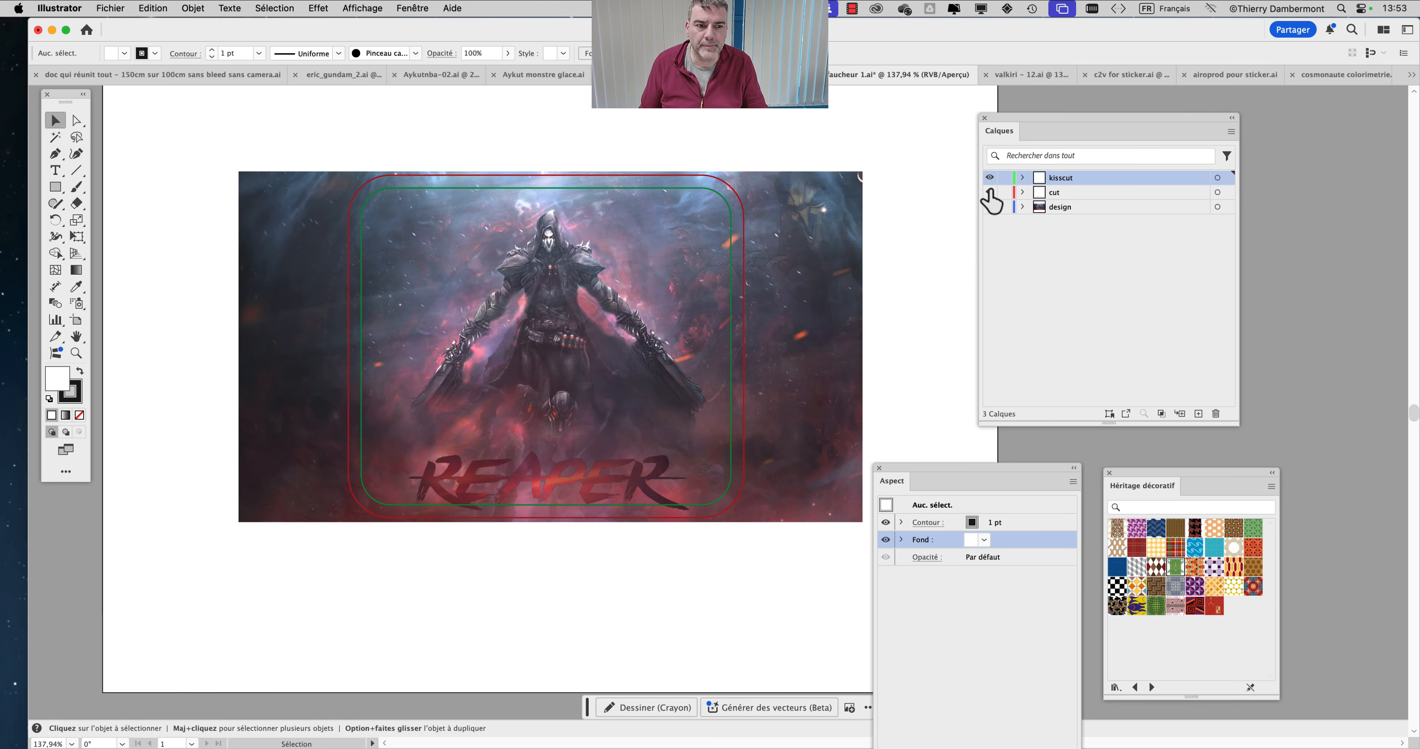
left_click(990, 192)
left_click(990, 192)
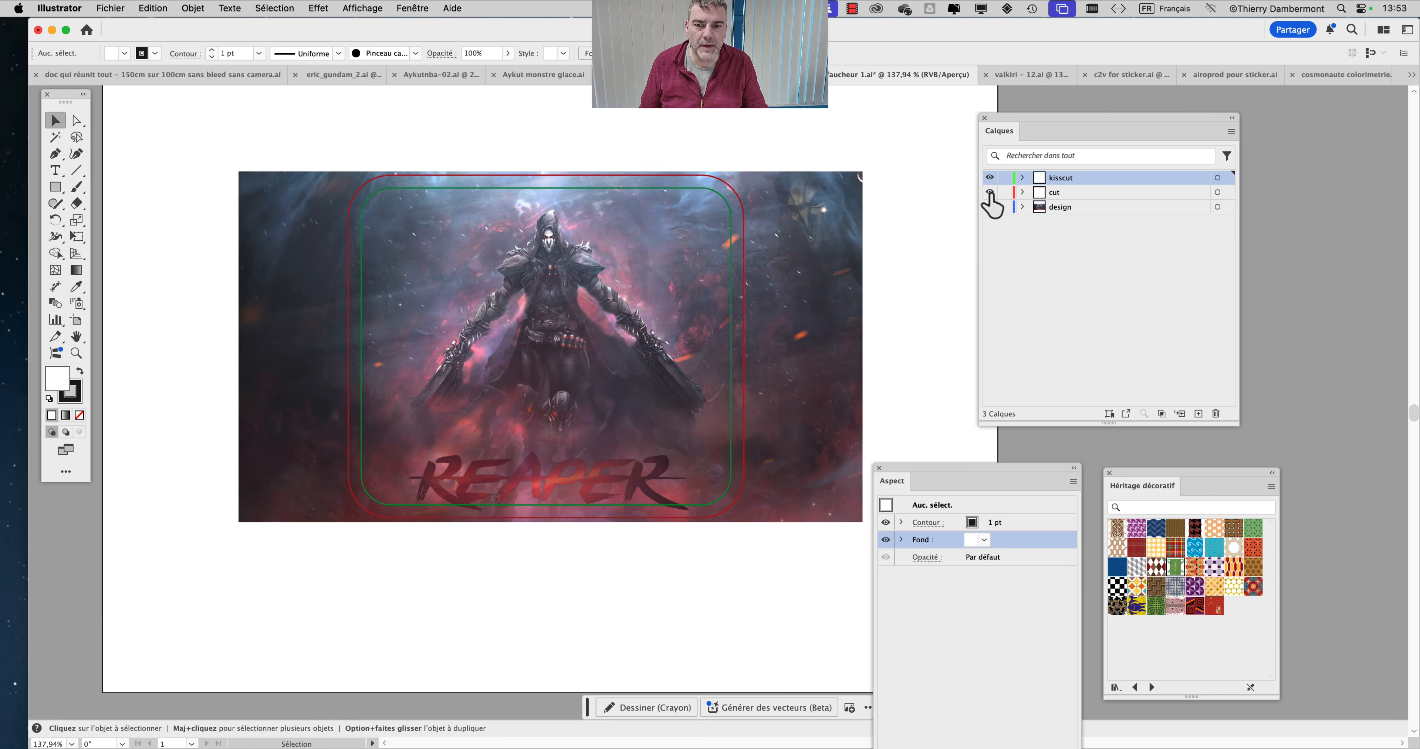
Switch to the valkiri - 12 document, collapse its design layer and toggle the cut and kisscut layers to check their contours.
left_click(1031, 74)
left_click_drag(903, 267, 773, 204)
left_click_drag(579, 232, 561, 207)
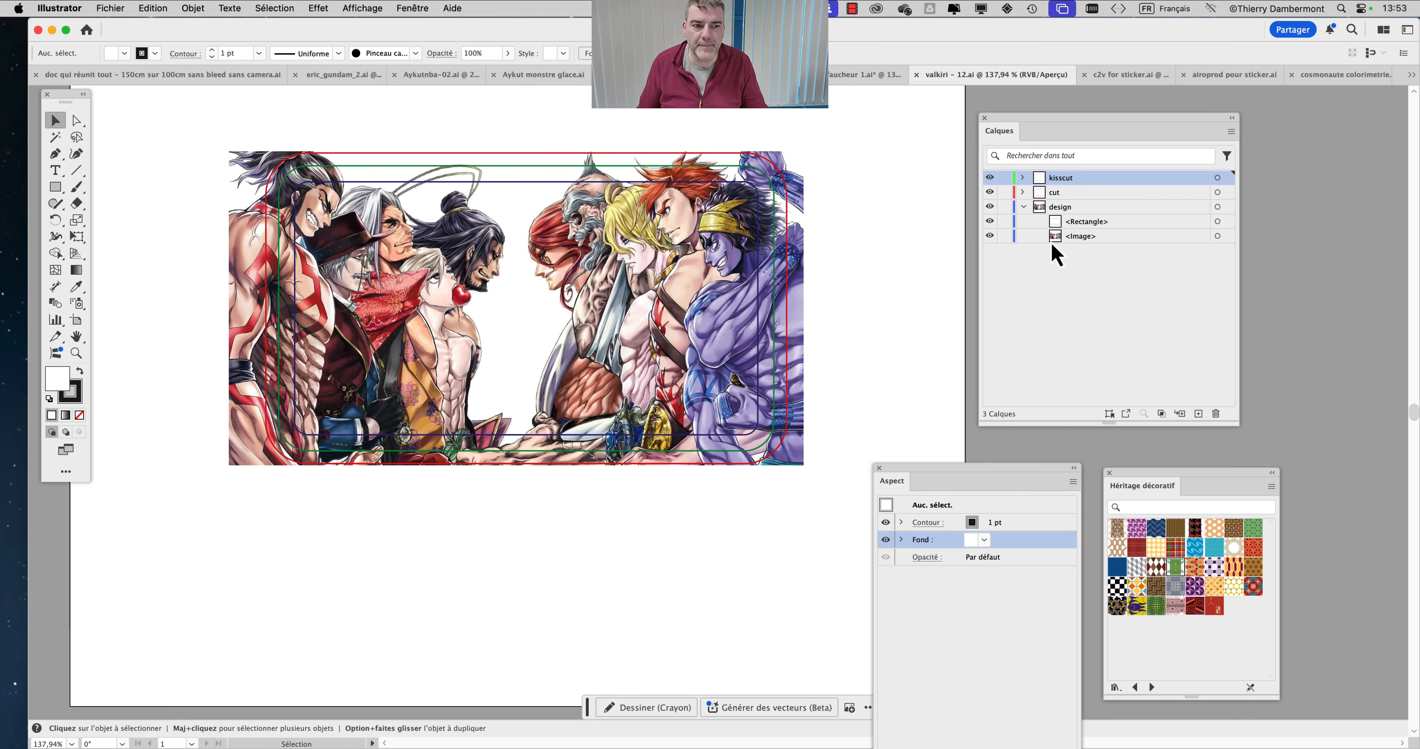
left_click(1024, 207)
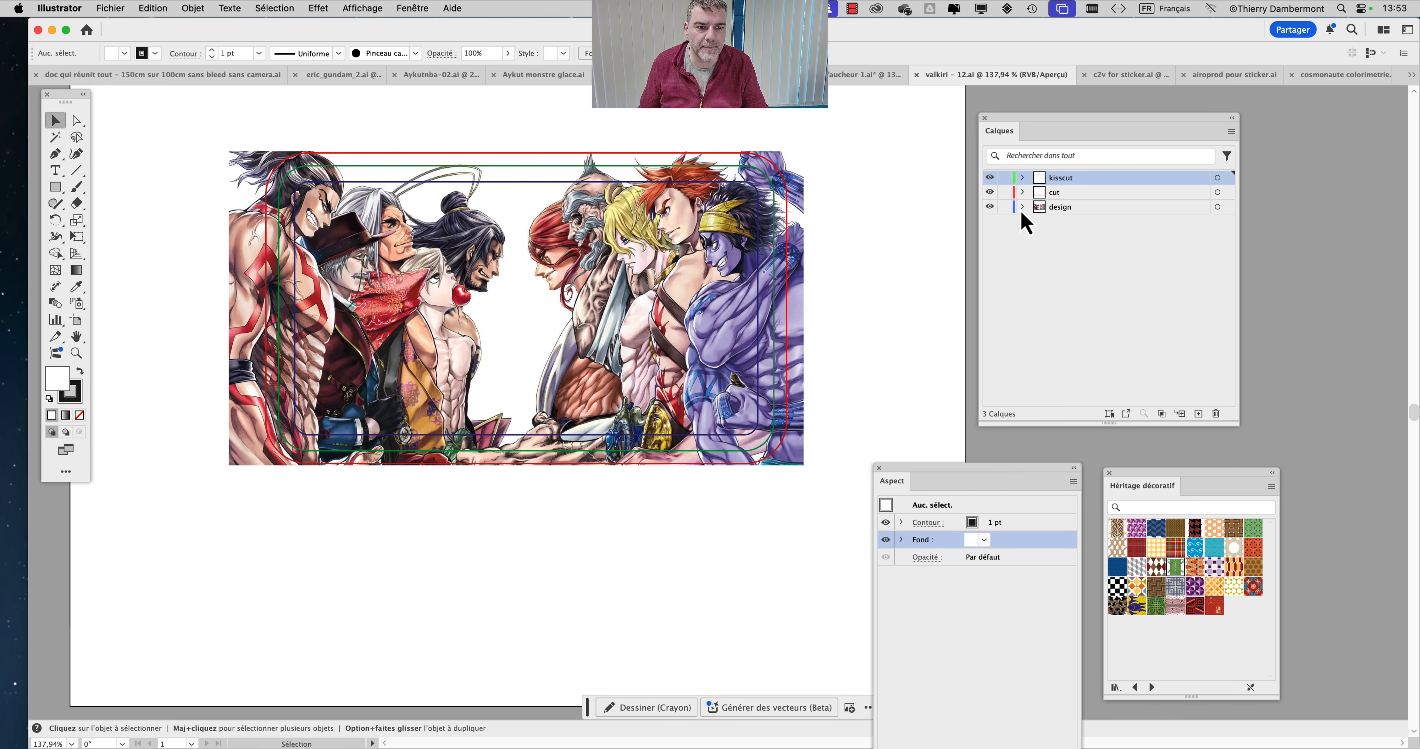
left_click(989, 192)
left_click(990, 192)
left_click(990, 178)
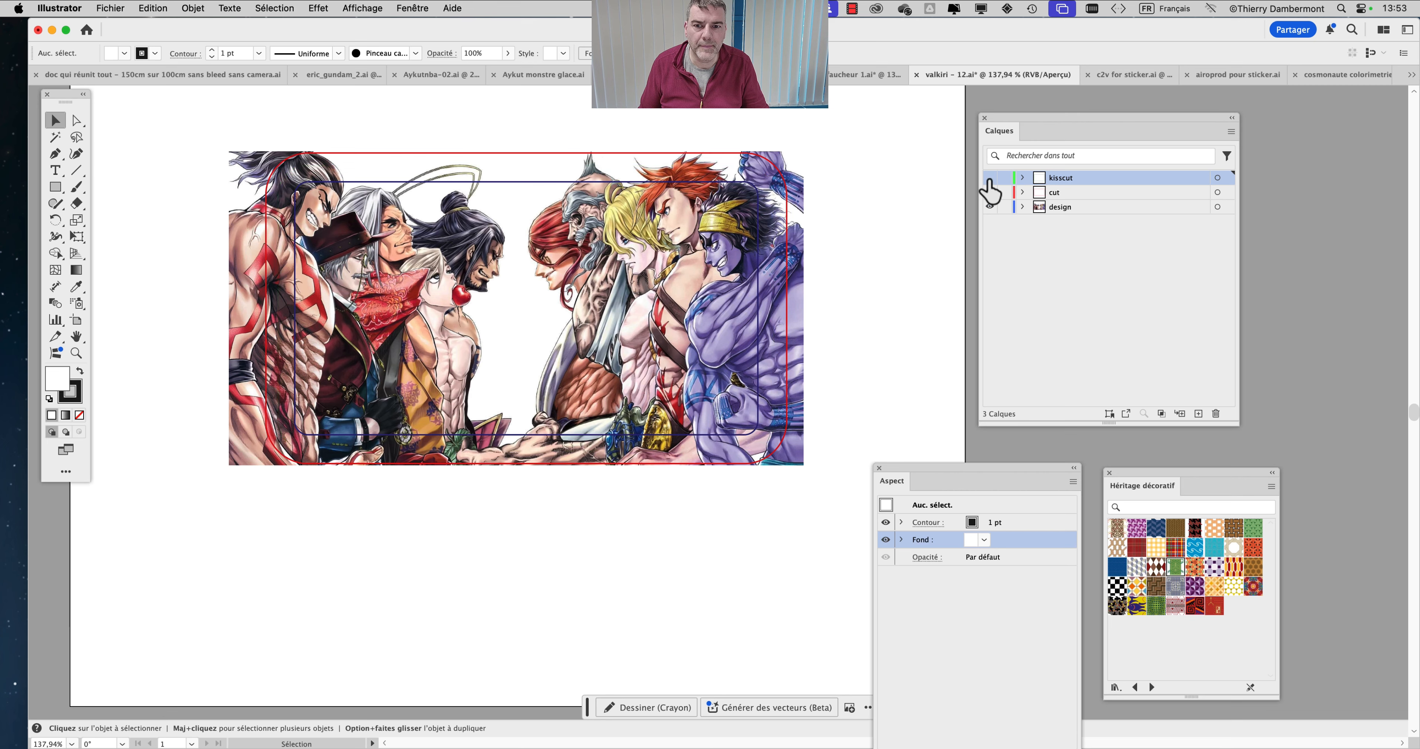
left_click(990, 178)
Select the innermost blue rounded rectangle to identify its layer and compare it with the kisscut and cut contours.
scroll(772, 215, "up", 3)
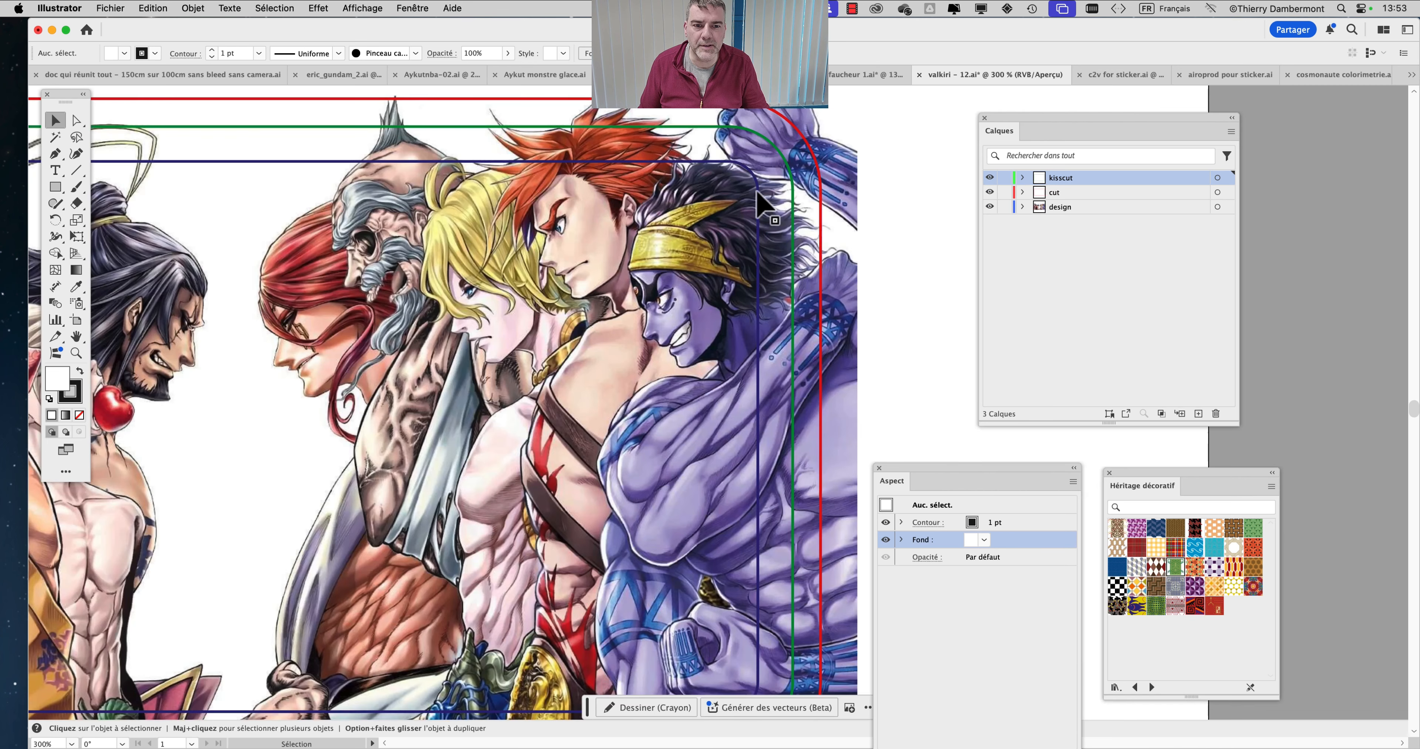
left_click(758, 191)
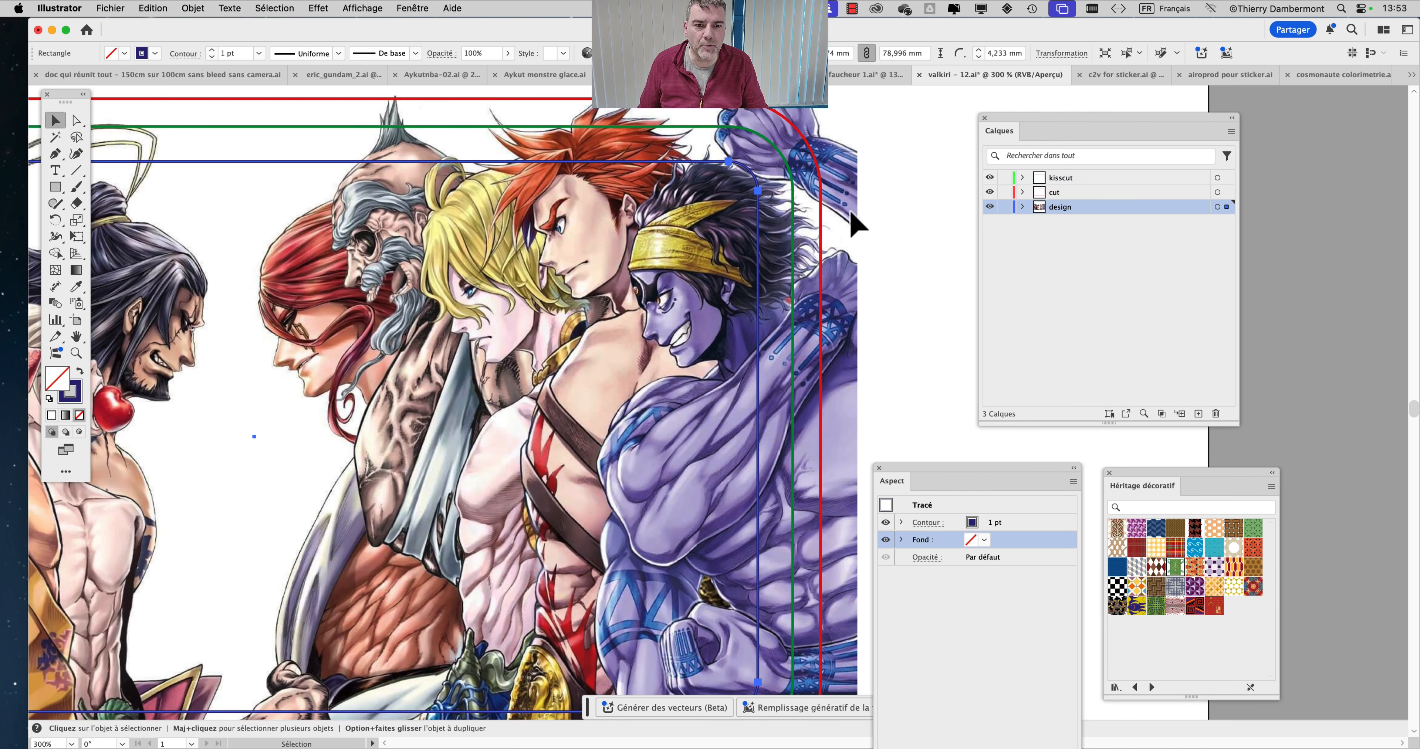
scroll(846, 253, "down", 2)
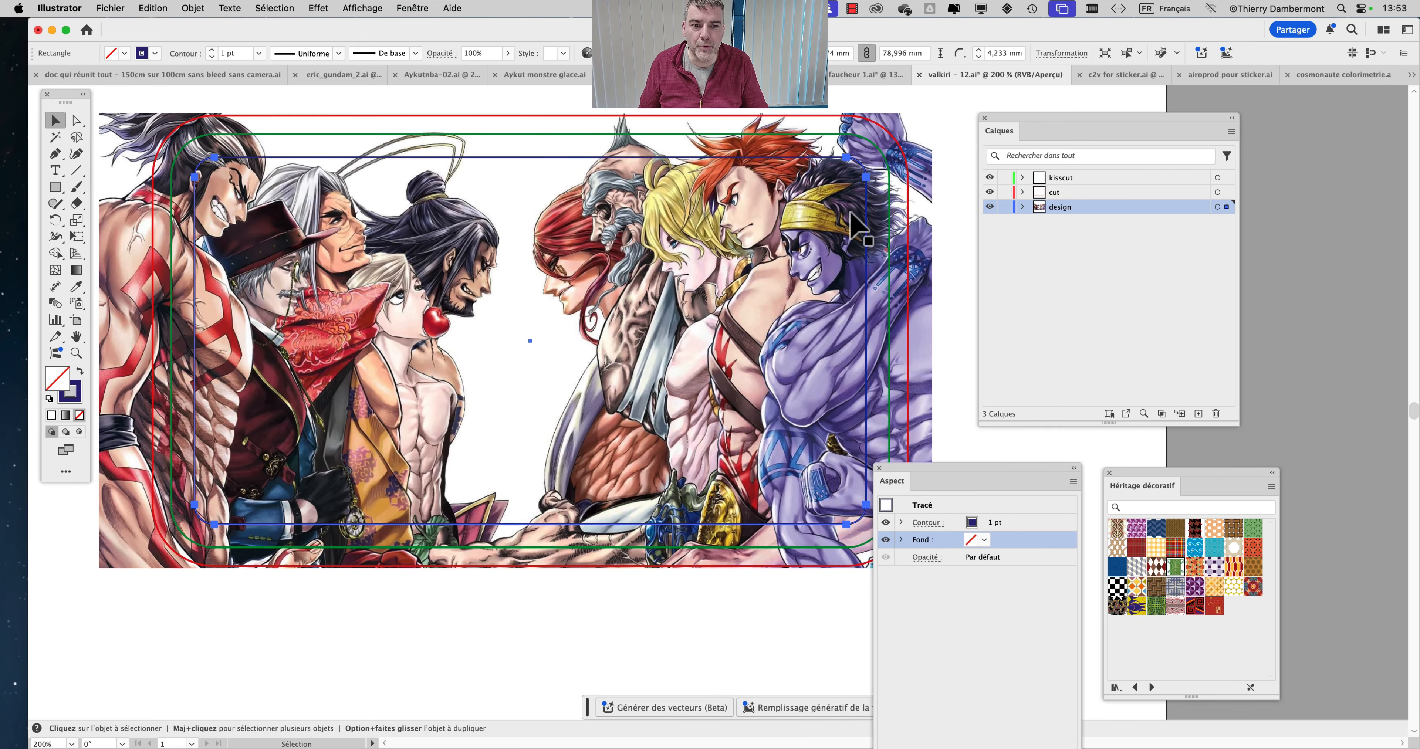
scroll(858, 201, "up", 2)
scroll(809, 274, "down", 2)
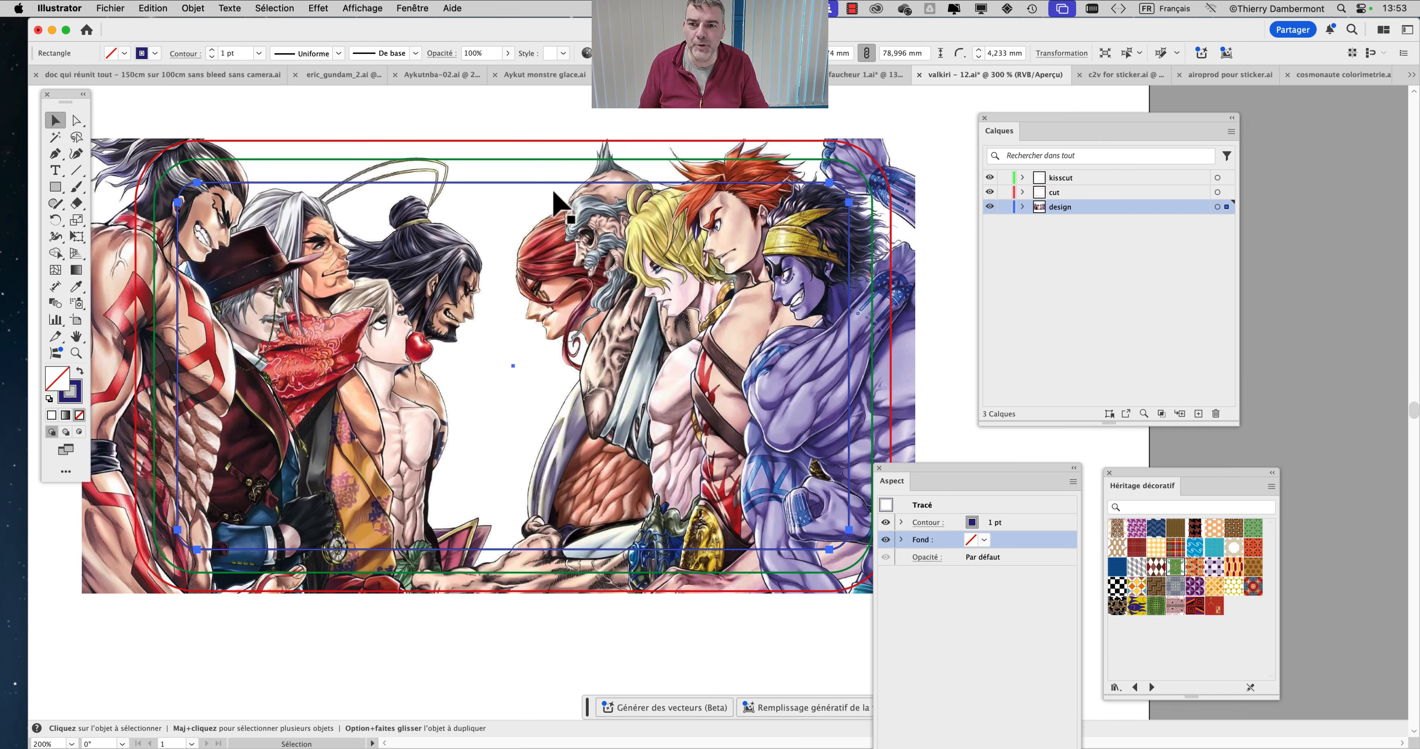
left_click(407, 119)
left_click_drag(336, 213, 331, 182)
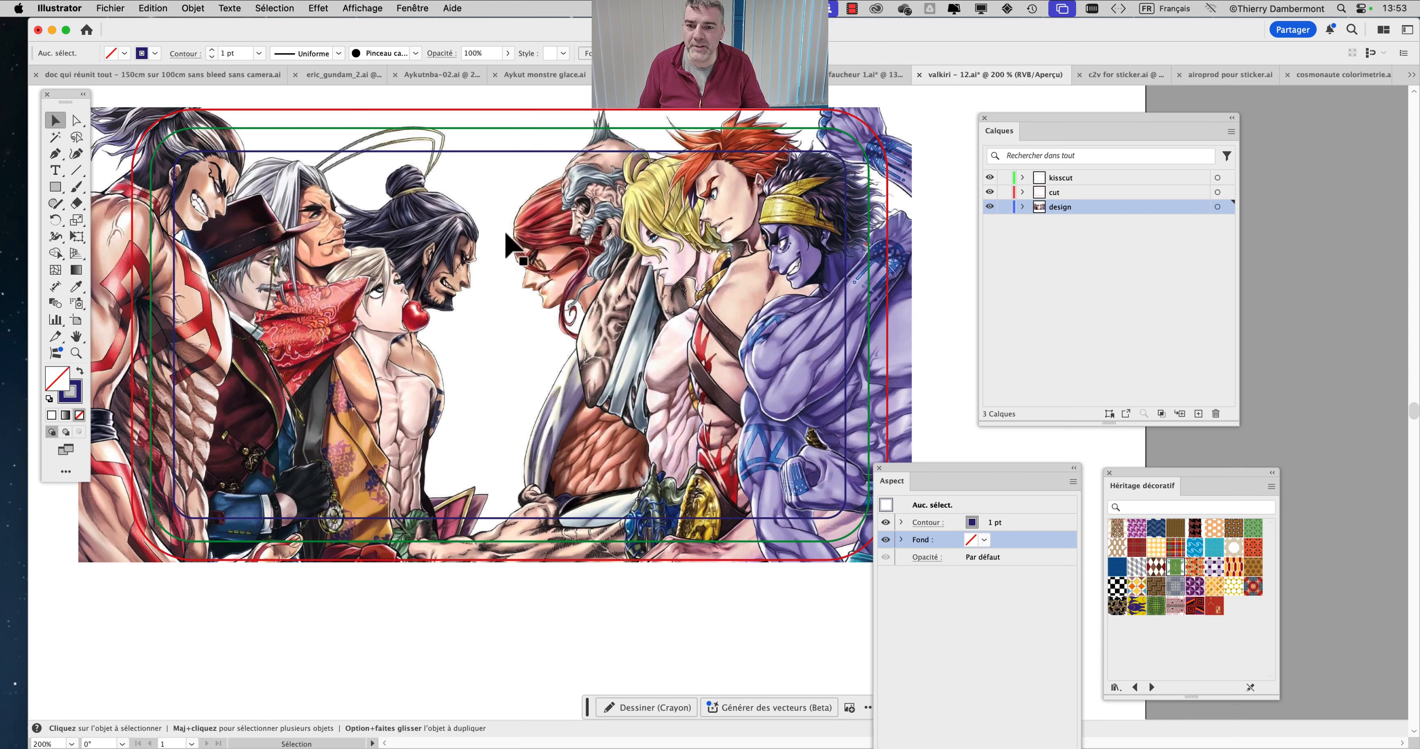
Expand the design layer and hide the blue rectangle above the image, leaving nothing selected.
left_click(346, 521)
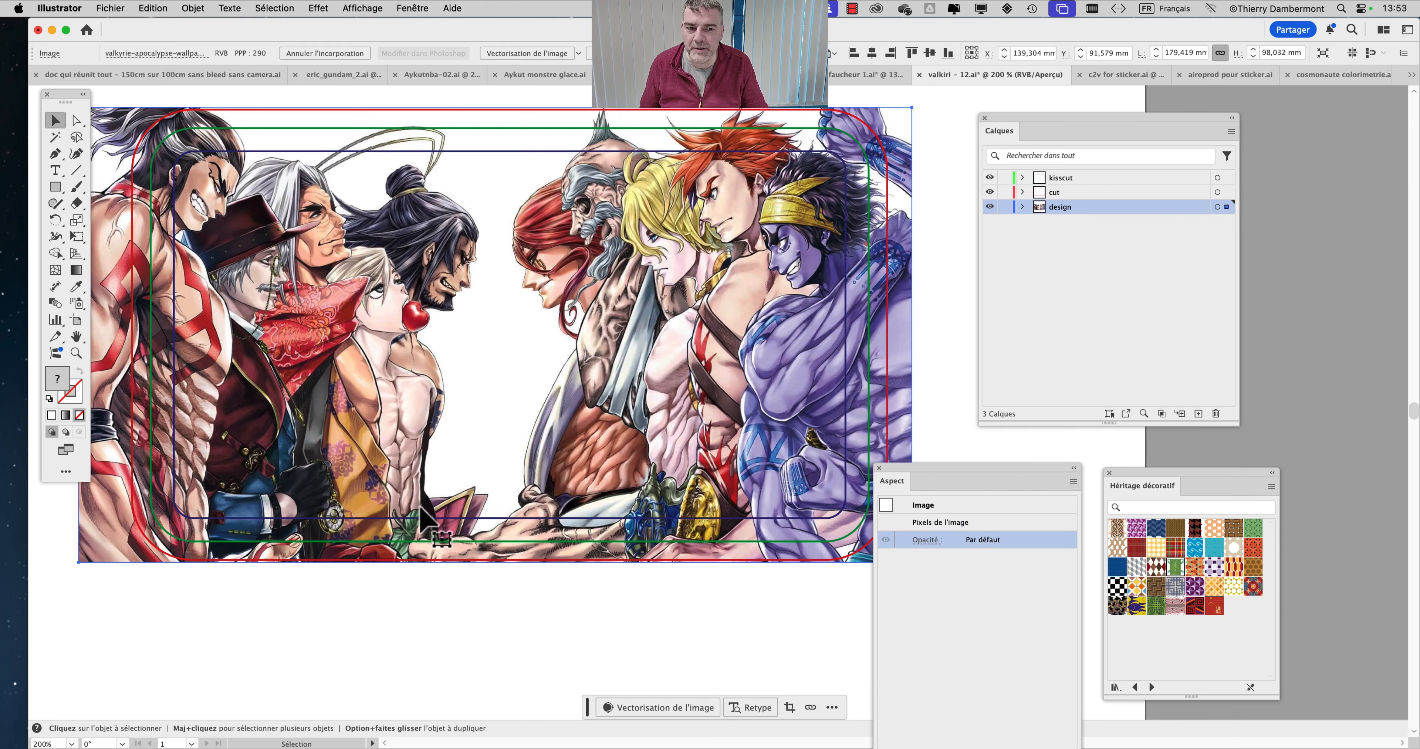
left_click(838, 158)
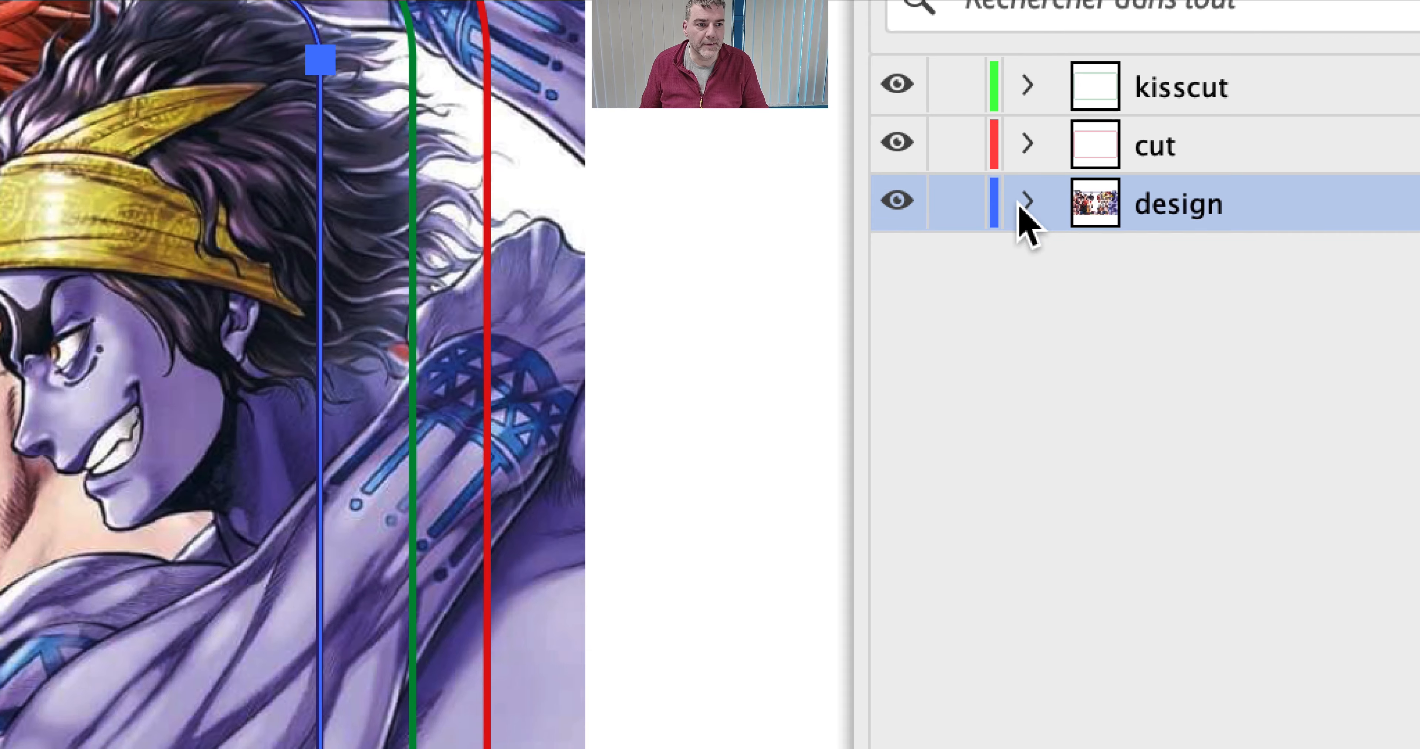
left_click(1024, 202)
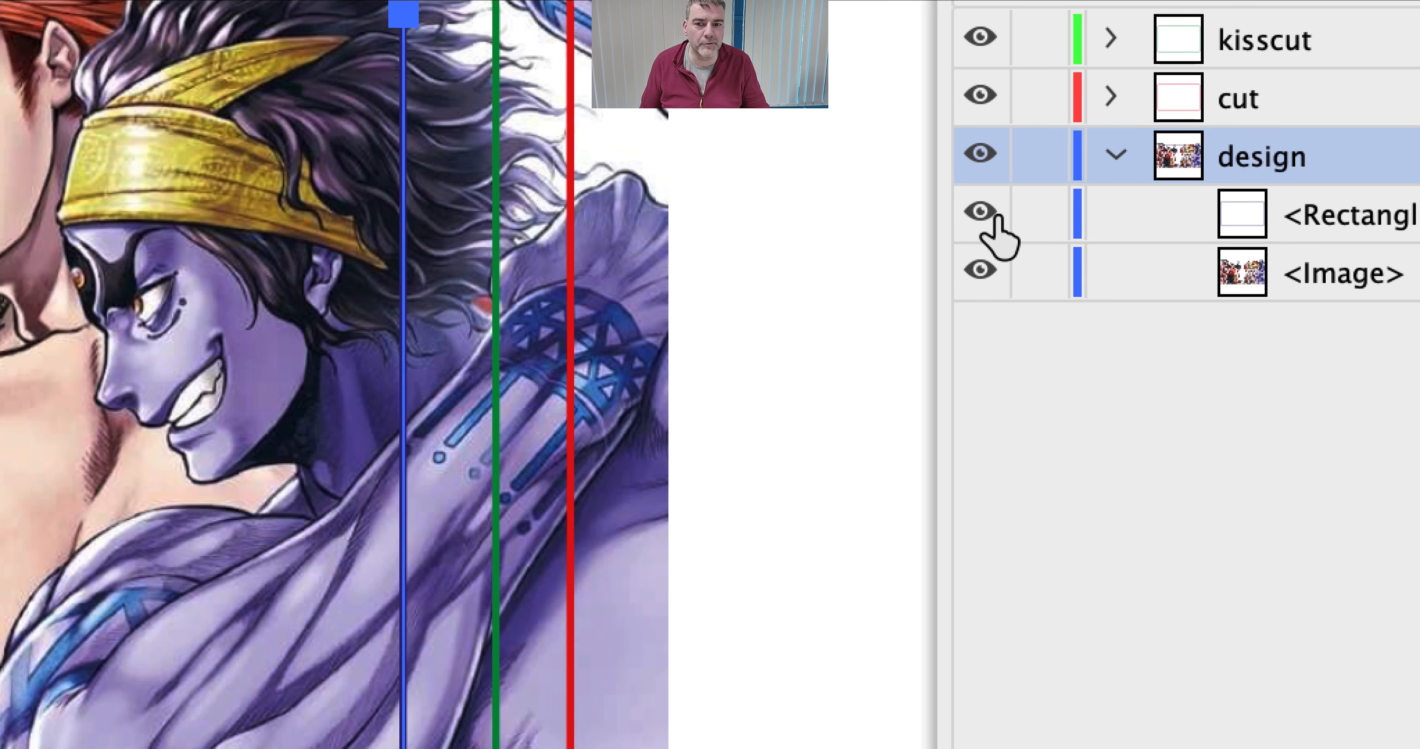
left_click(517, 204)
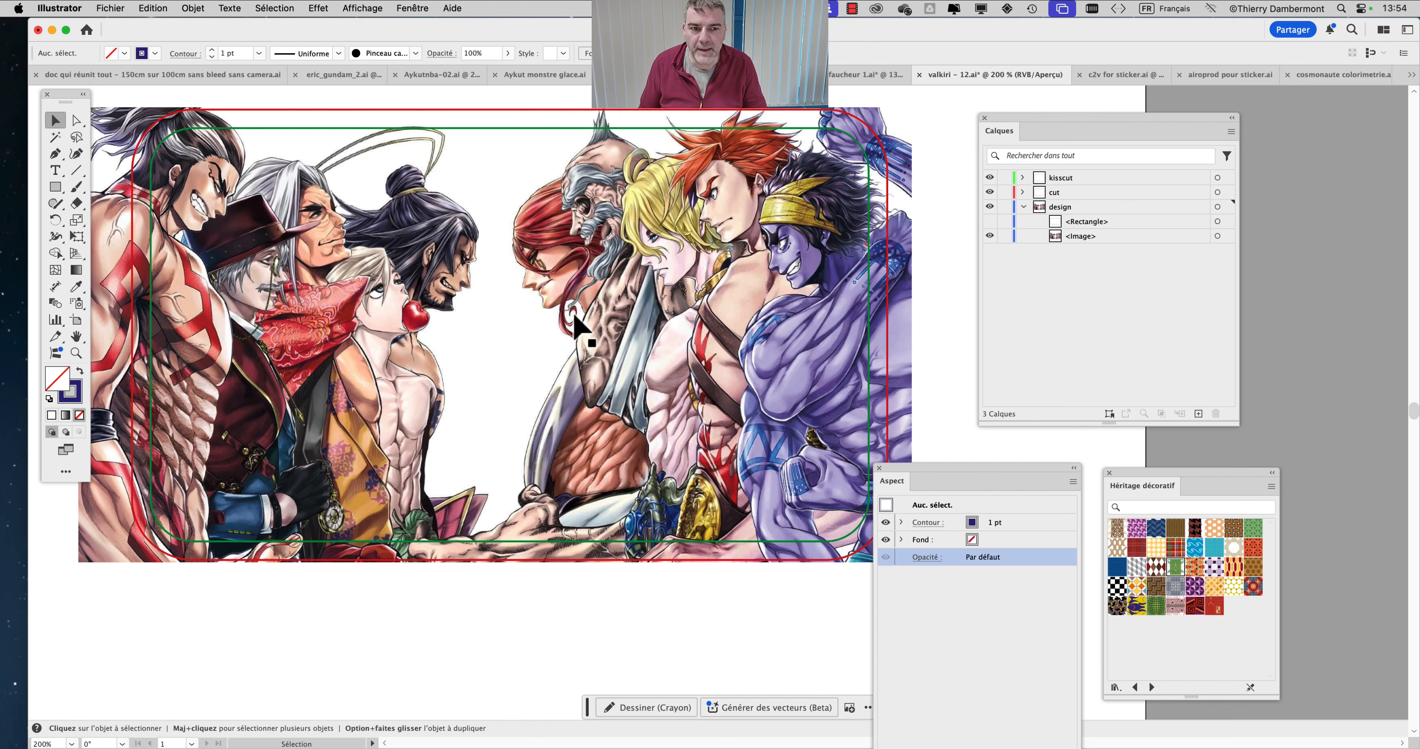
Save the valkiri - 12 document.
scroll(575, 325, "down", 1)
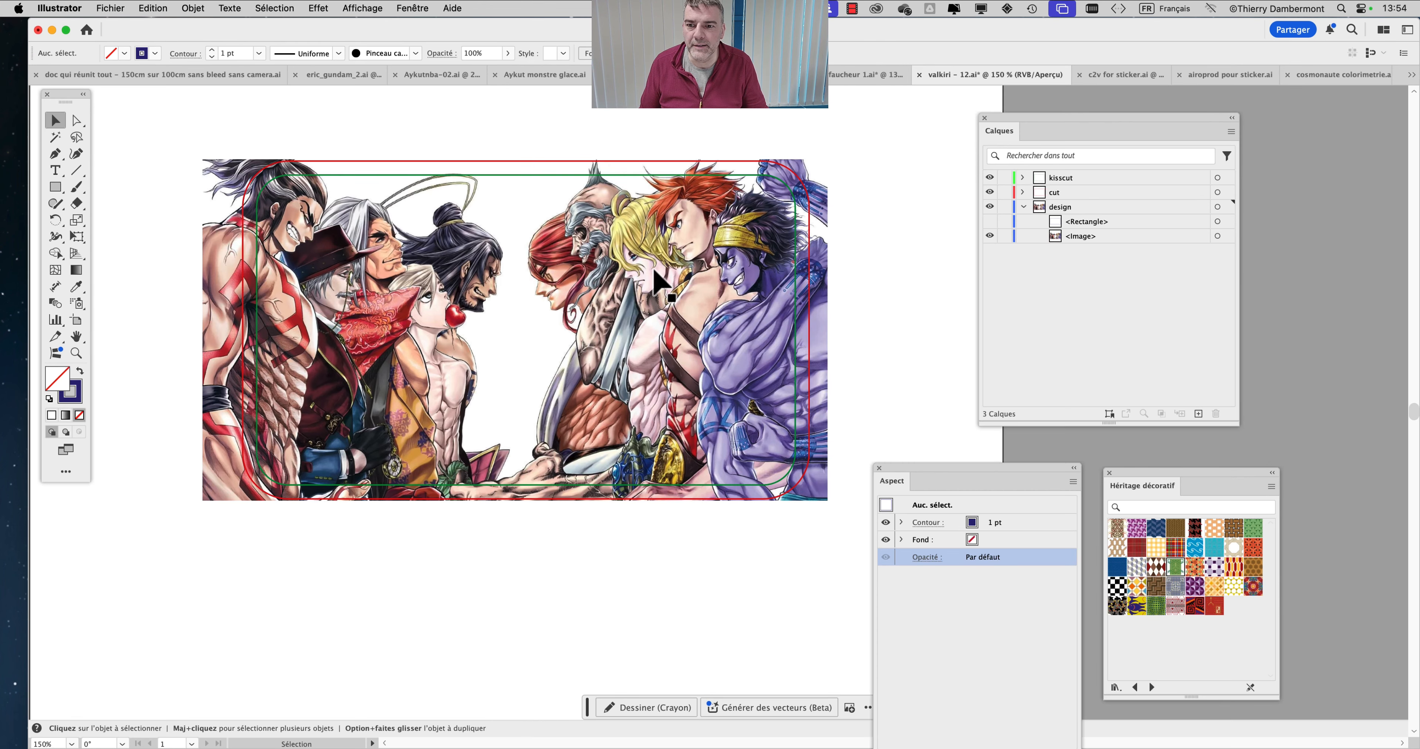
left_click(110, 8)
left_click(152, 139)
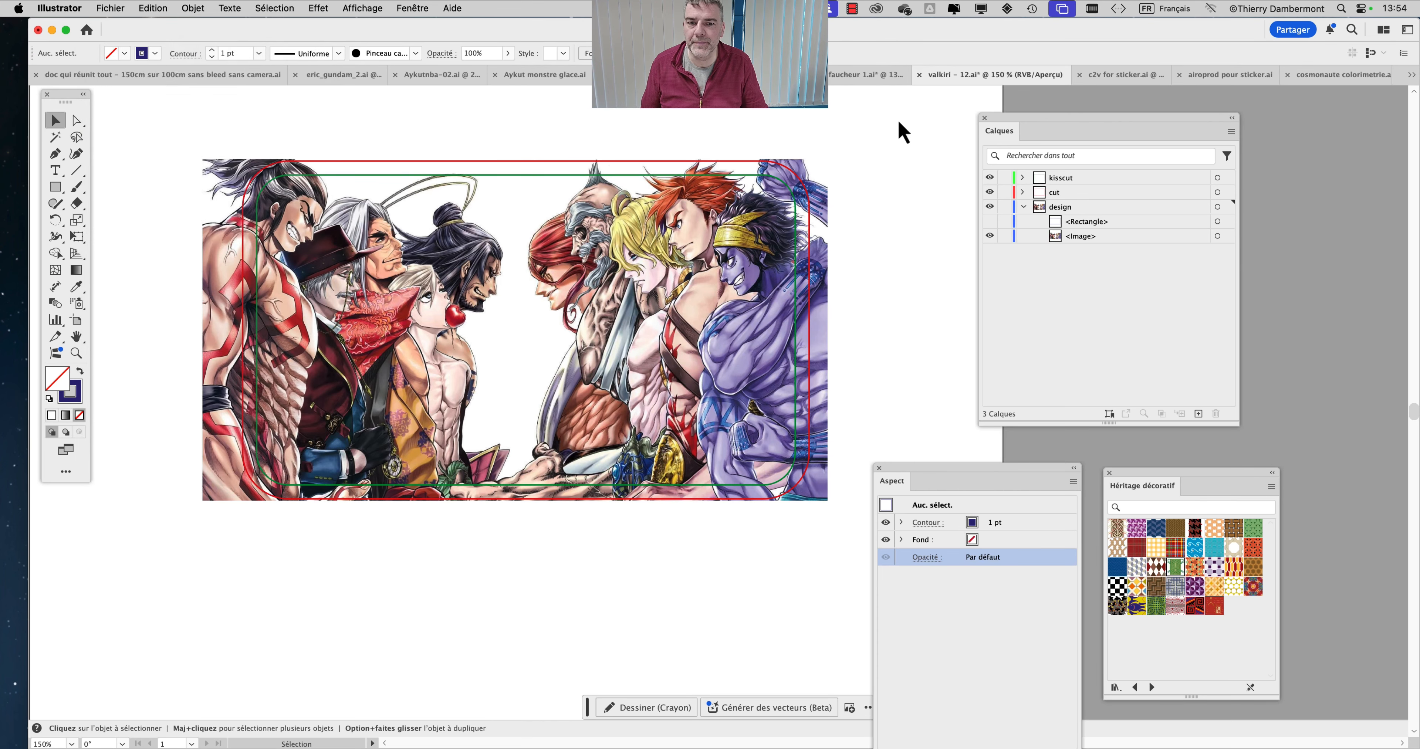
Switch to the c2v for sticker document and unlock Calque 1 Image inside the Rectangle 1 layer.
left_click(1114, 82)
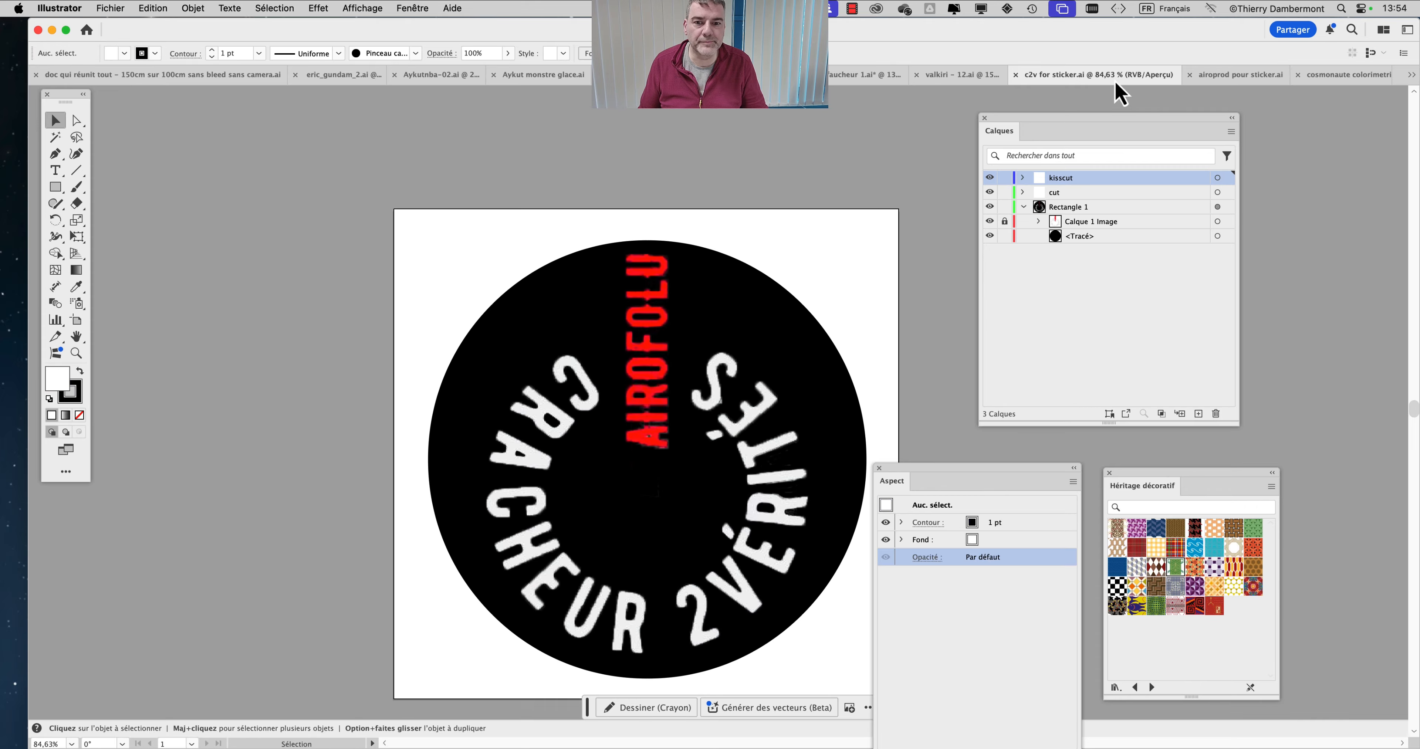
left_click_drag(654, 346, 594, 223)
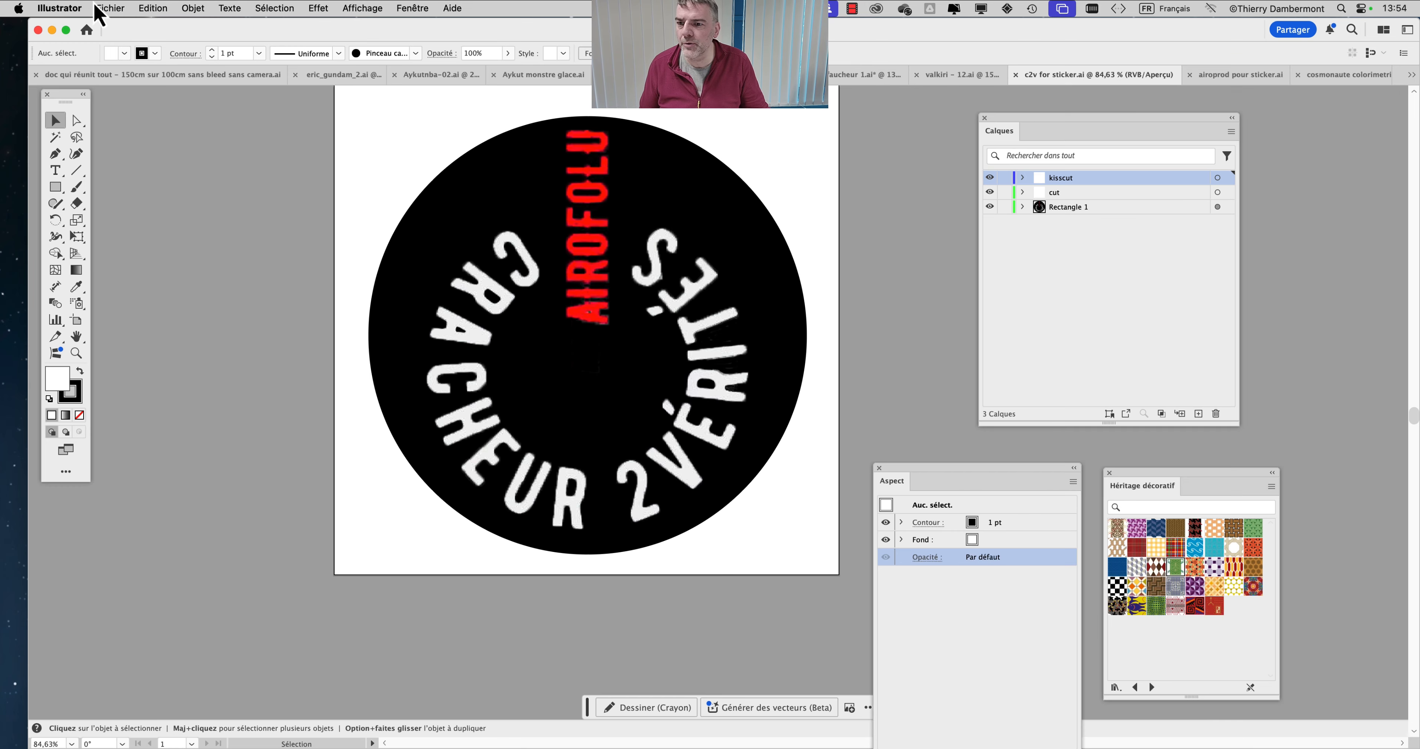
left_click(97, 7)
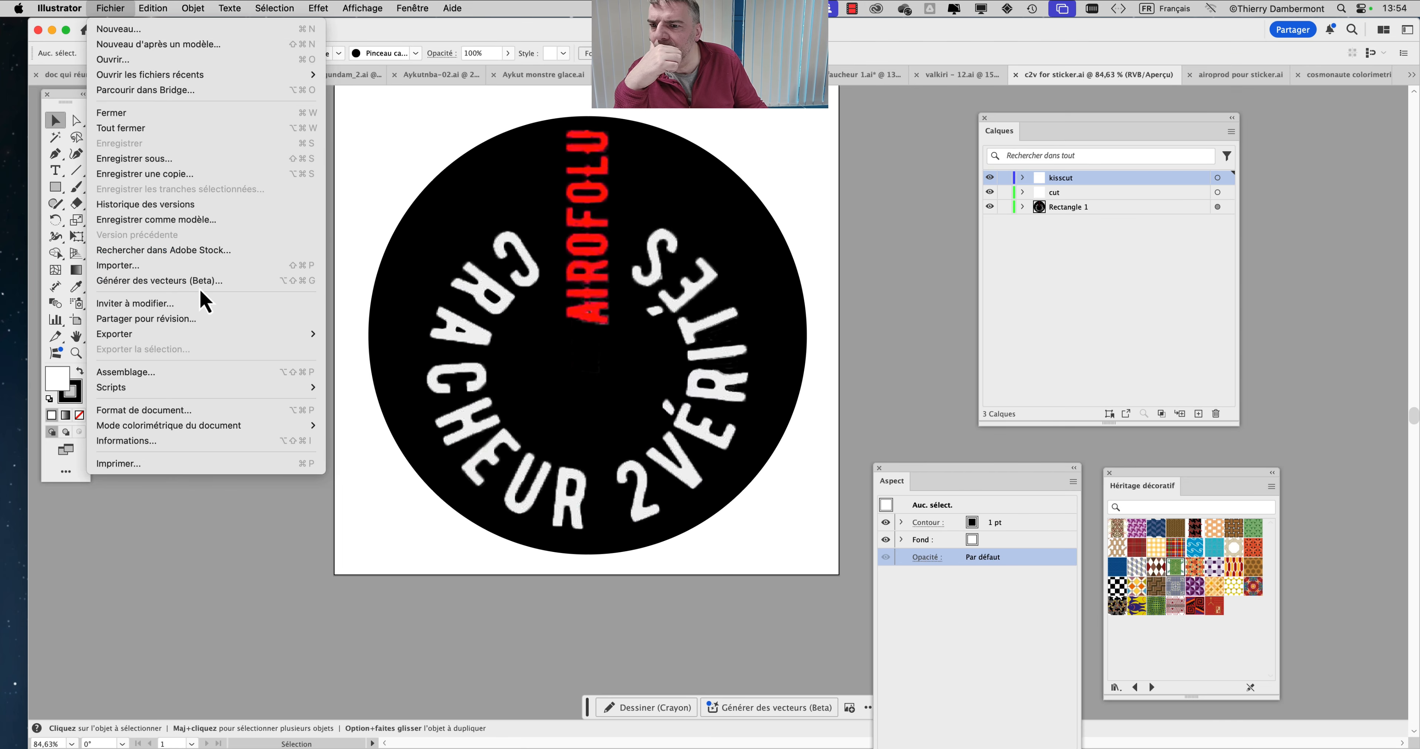
left_click(1022, 210)
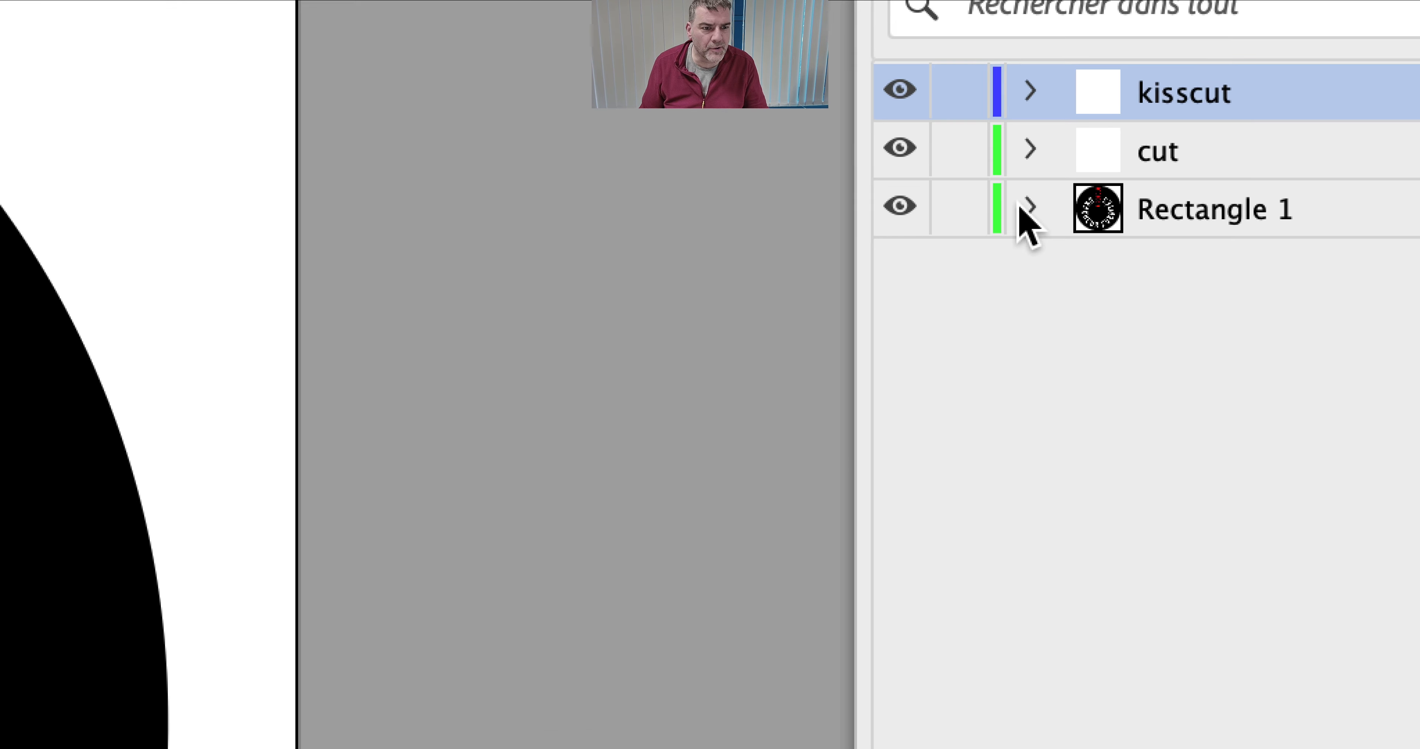
left_click(1022, 204)
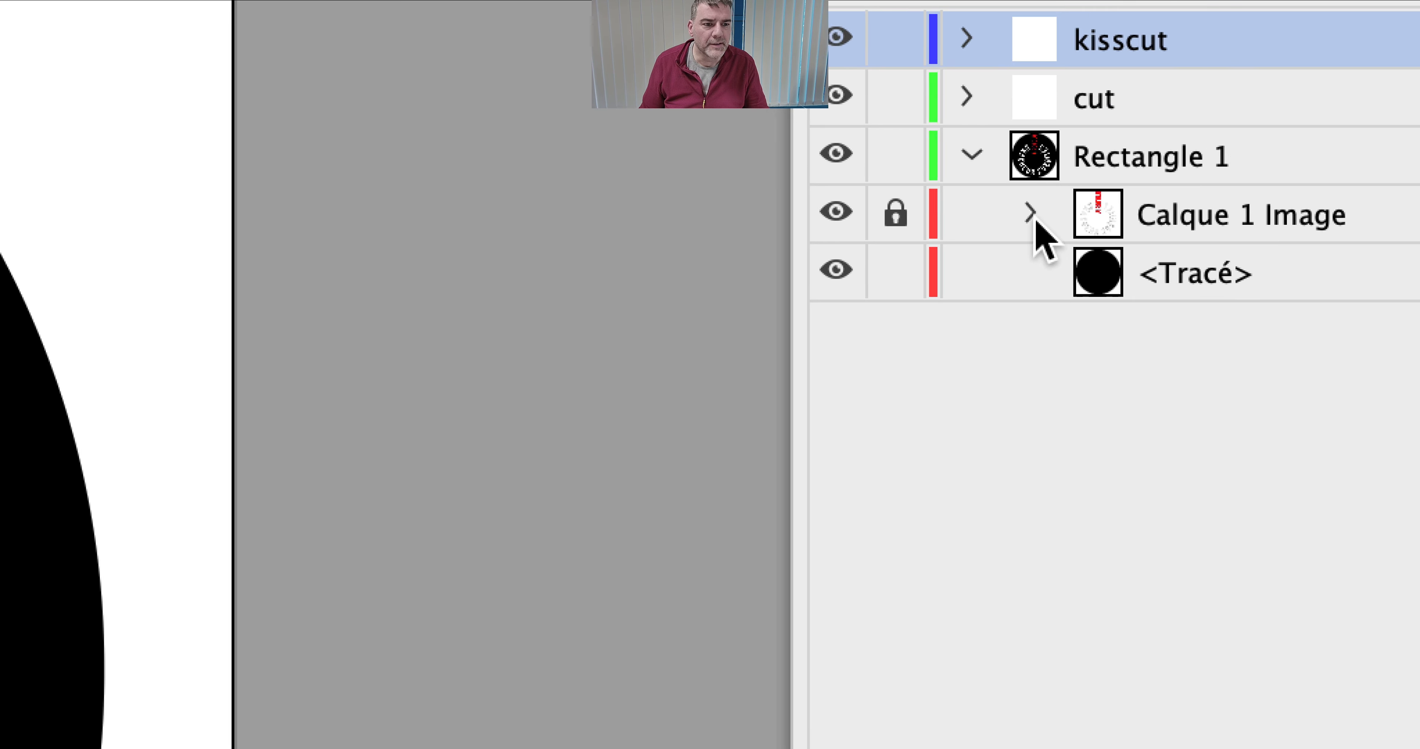
left_click(972, 188)
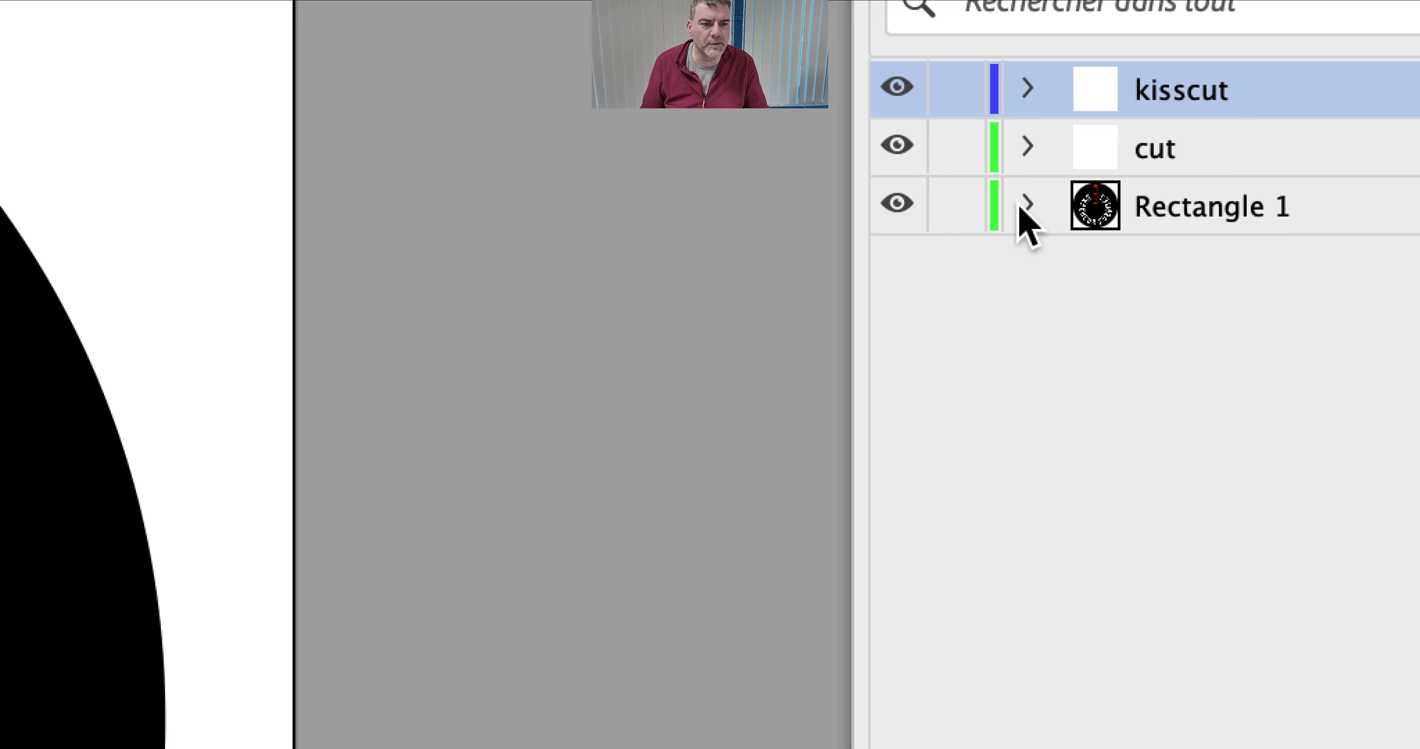
left_click(1021, 206)
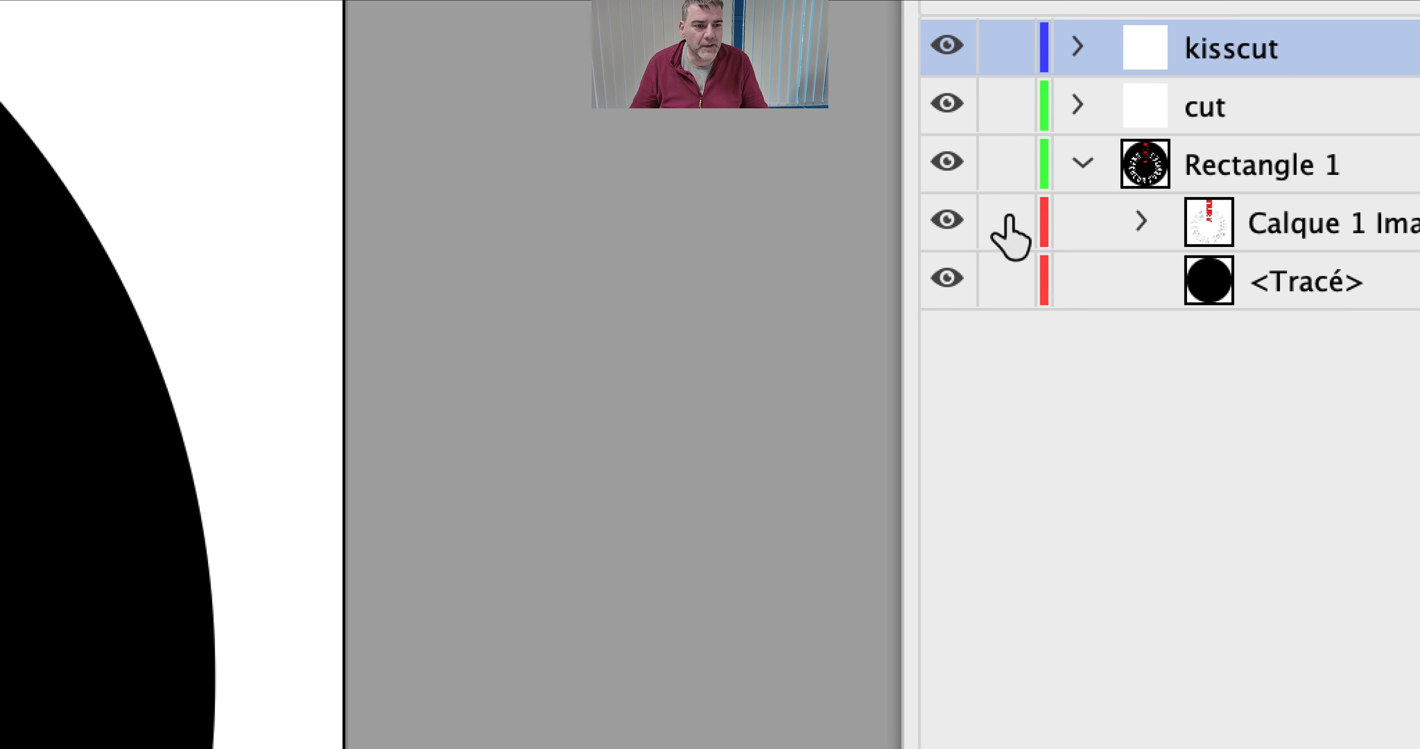
Collapse the Rectangle 1 layer and rename it as design.
left_click(1026, 199)
double_click(1119, 210)
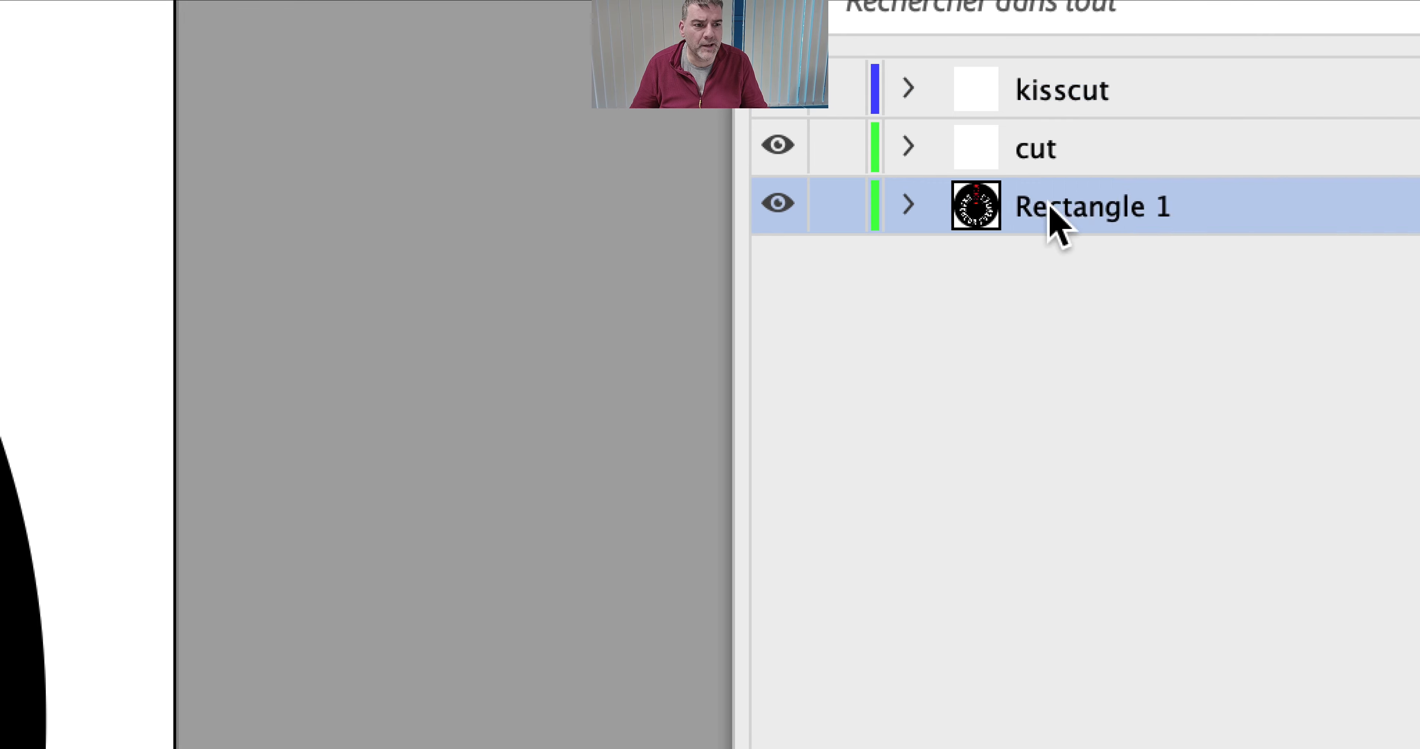
type("design")
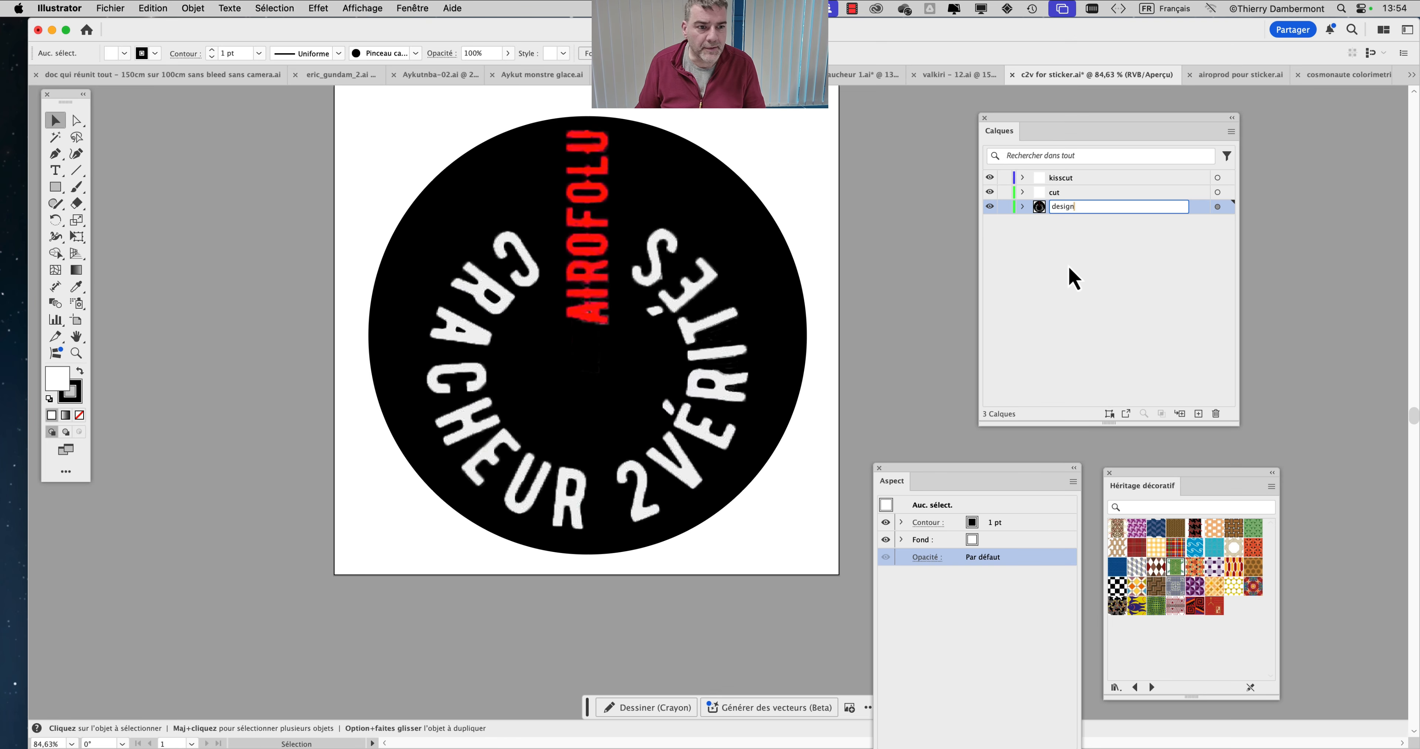
left_click(1031, 427)
Expand the kisscut, cut and design layers to inspect their contents, and collapse all three again.
left_click(1024, 178)
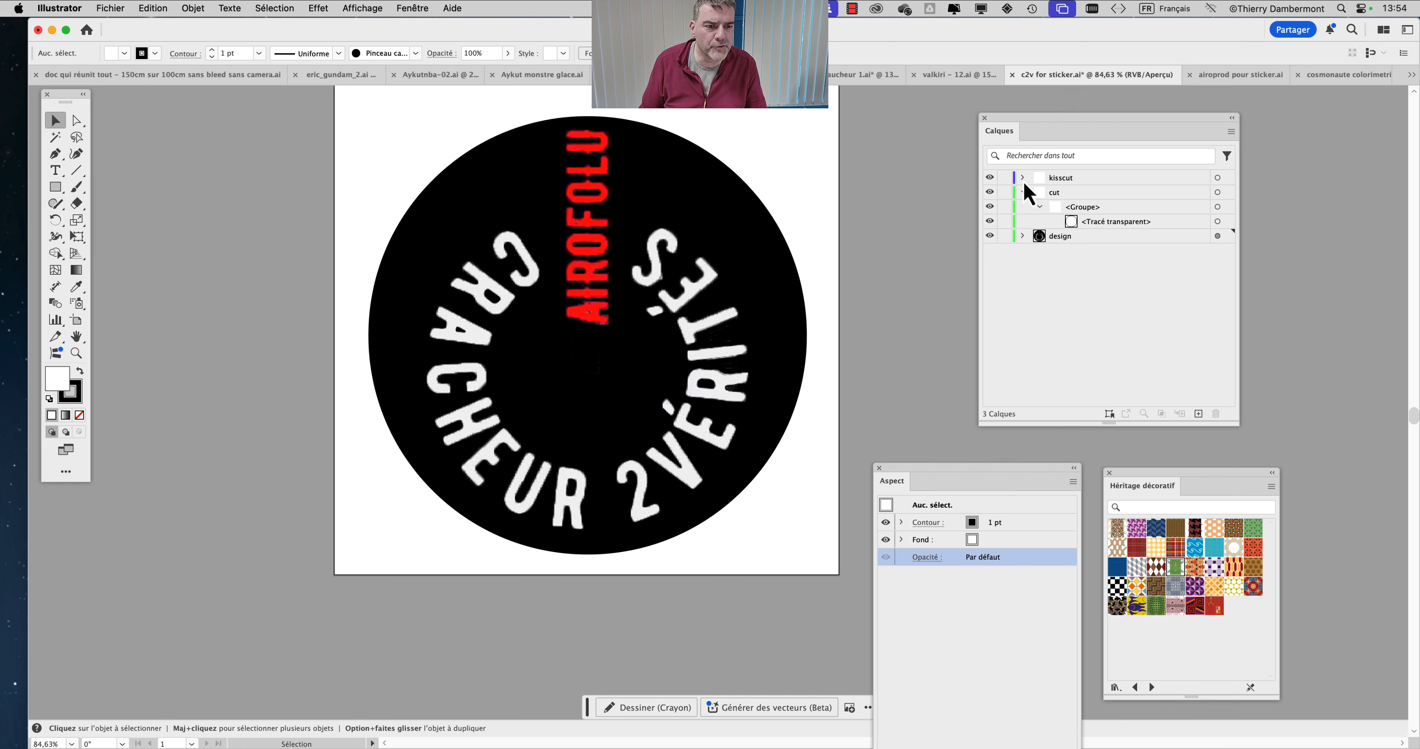
left_click(1023, 207)
left_click(1024, 251)
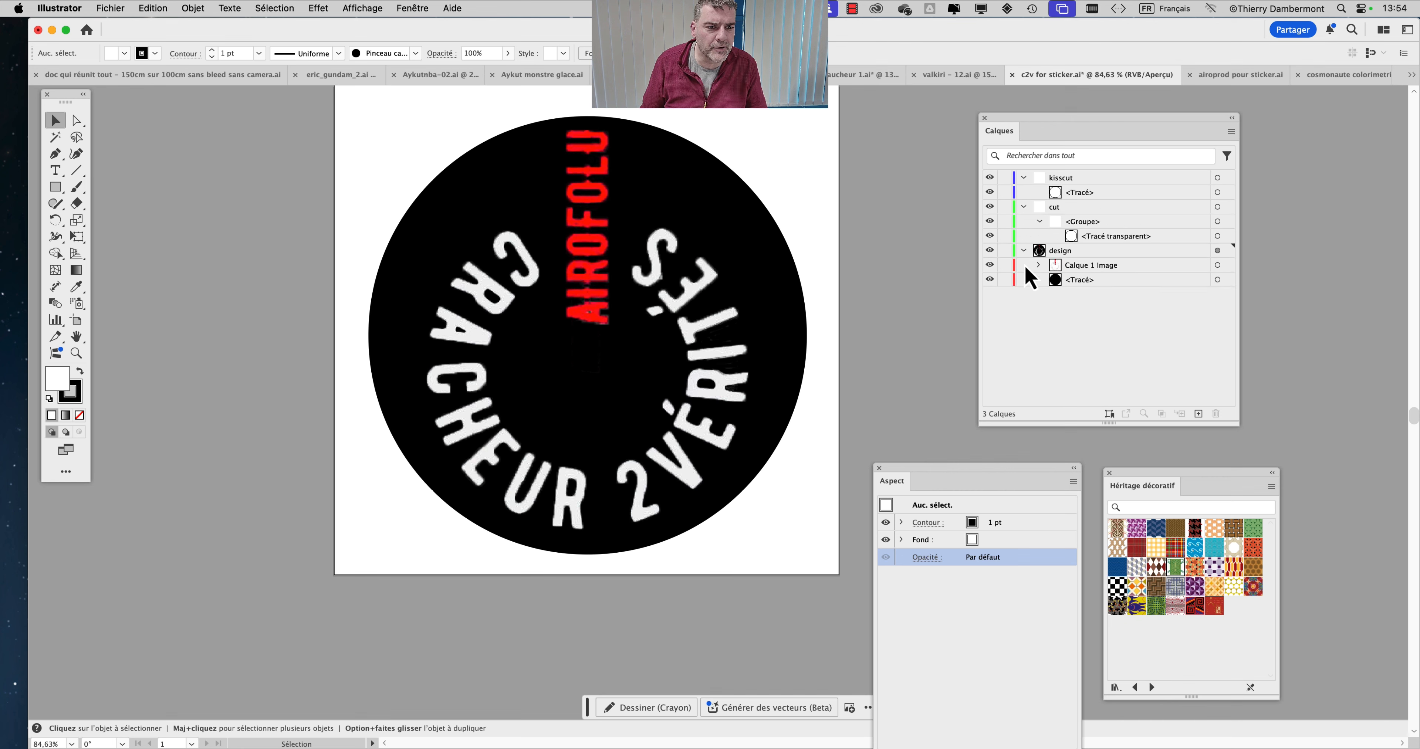
left_click(1024, 178)
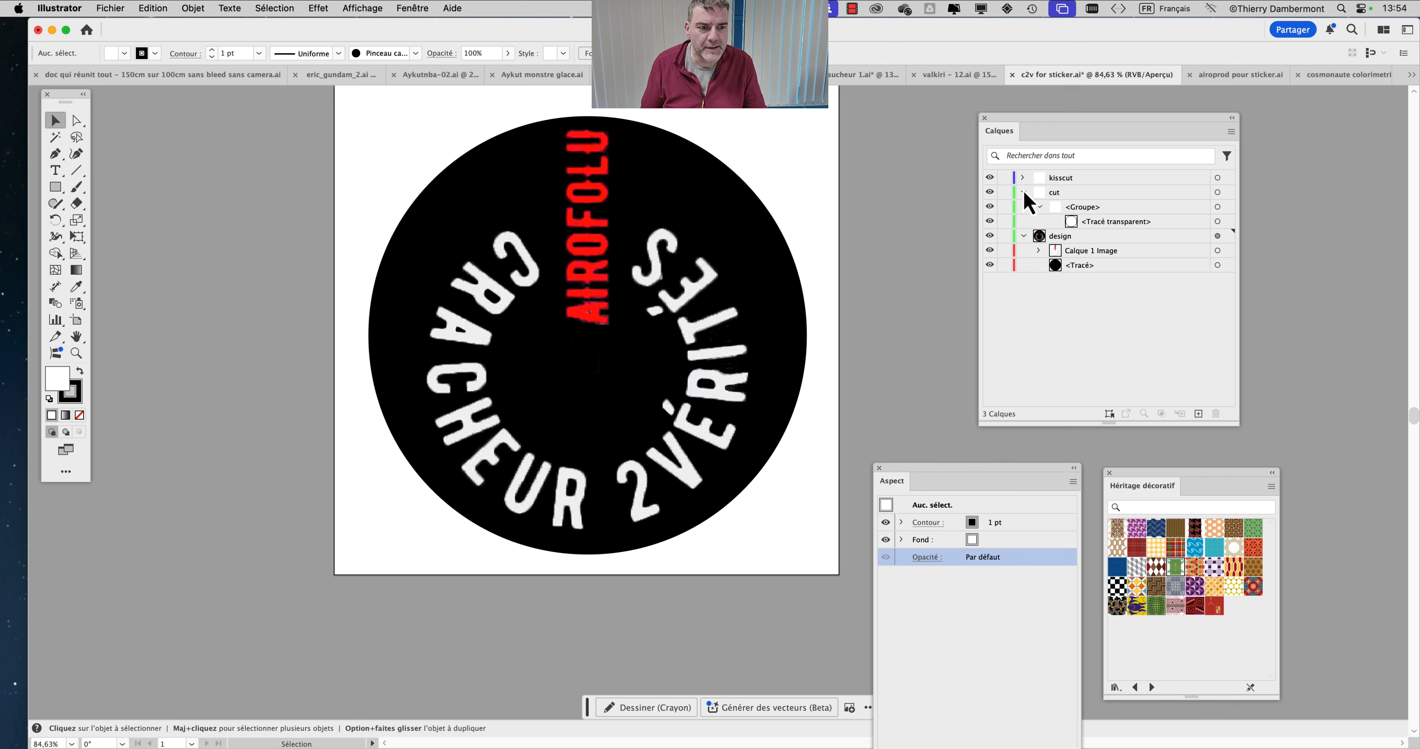
left_click(1023, 191)
left_click(1024, 207)
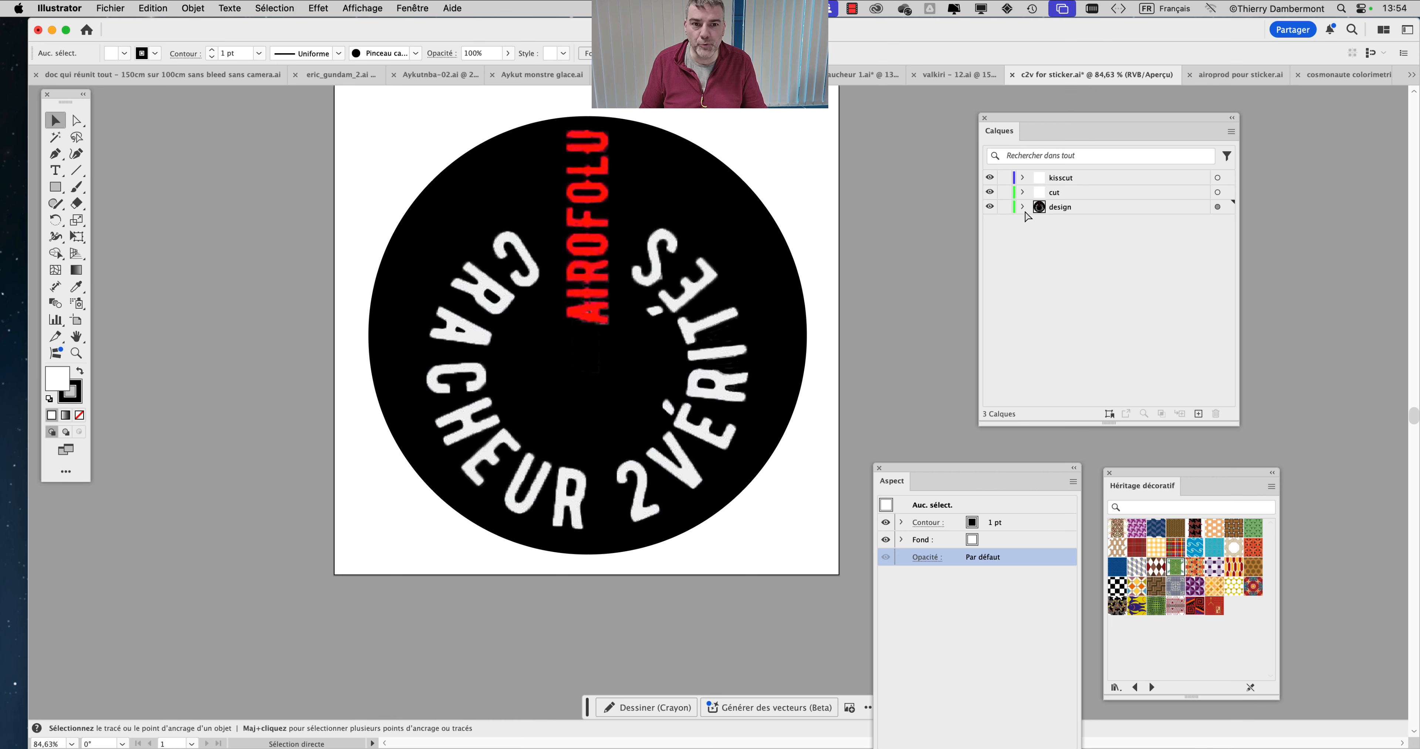
Switch to the 150cm by 100cm "doc qui réunit tout" document with the box dielines.
left_click(74, 78)
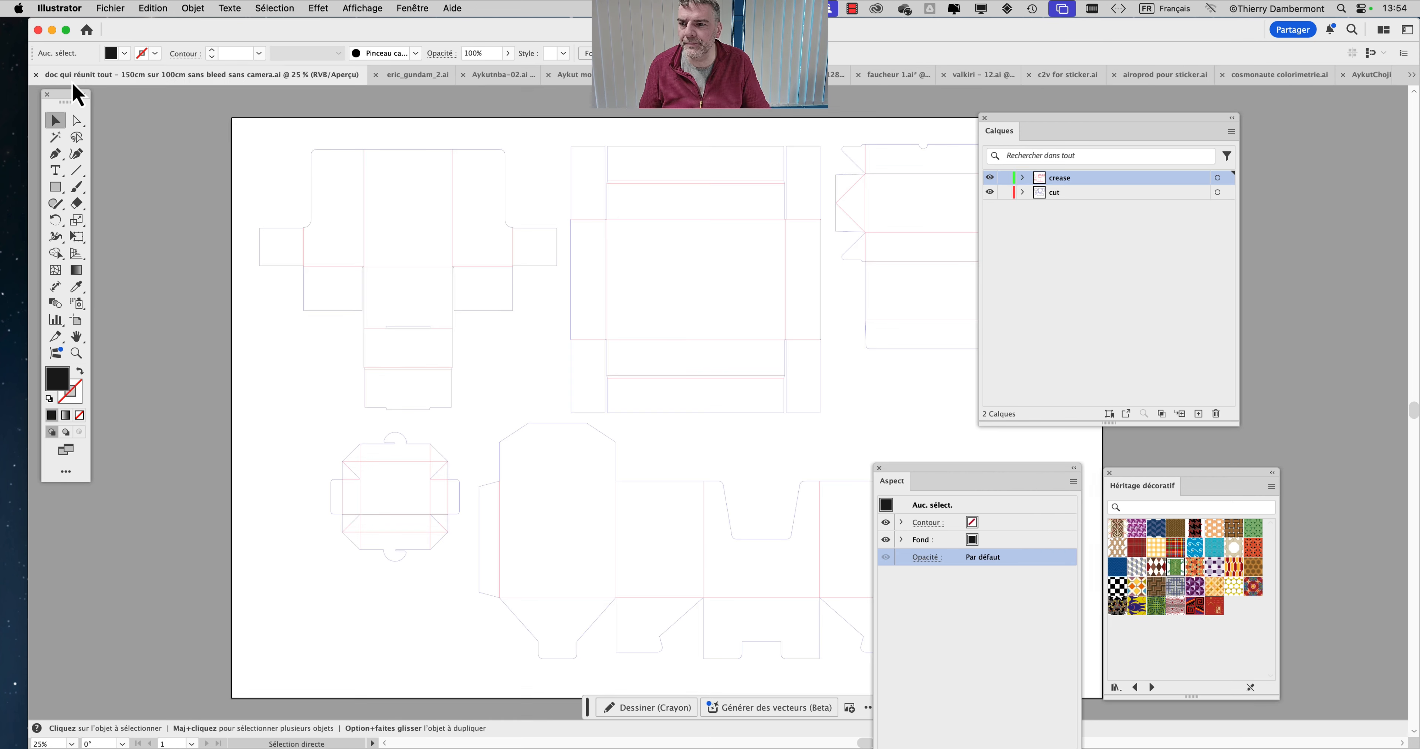
Check the gundam and NBA sticker documents in turn, expanding their cut and kisscut layers to examine the contents.
left_click(414, 77)
left_click(1023, 178)
left_click(1023, 207)
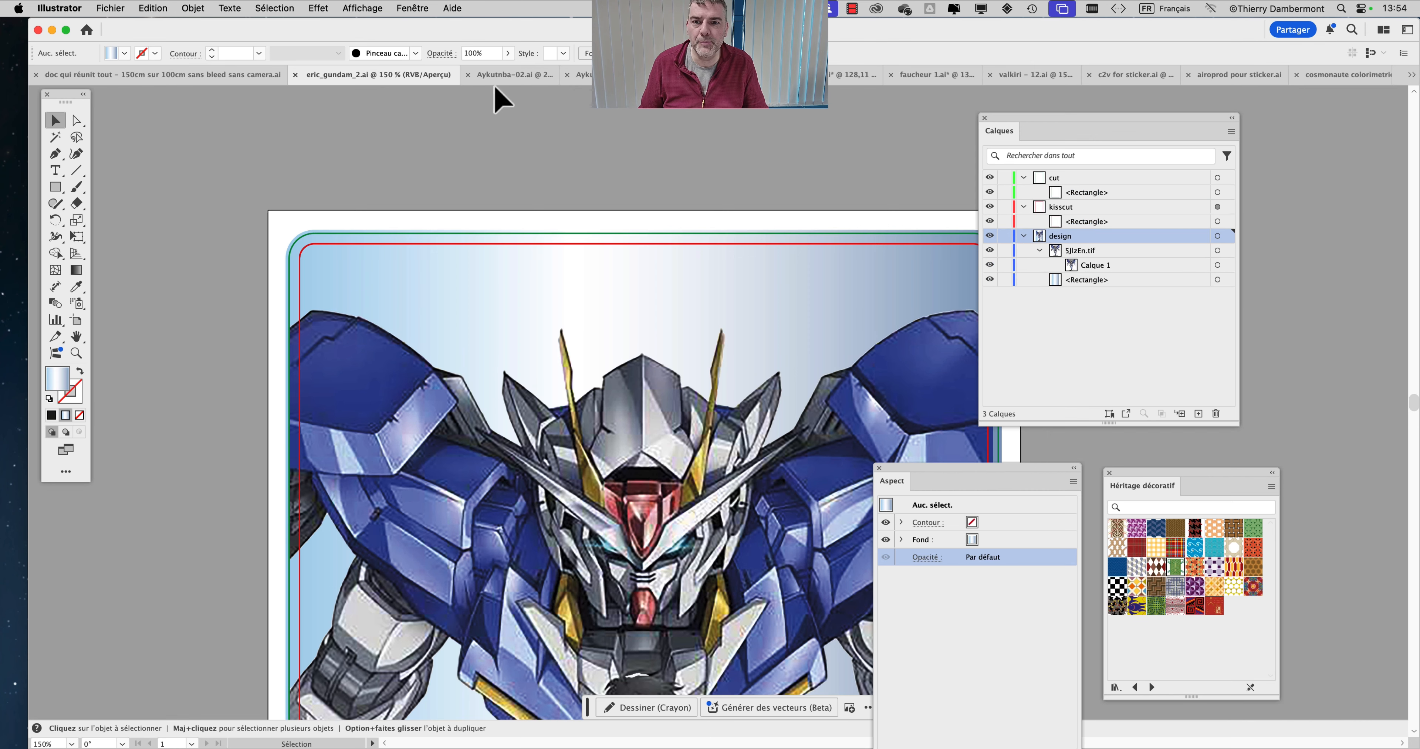
left_click(518, 77)
left_click(1024, 229)
left_click(1024, 204)
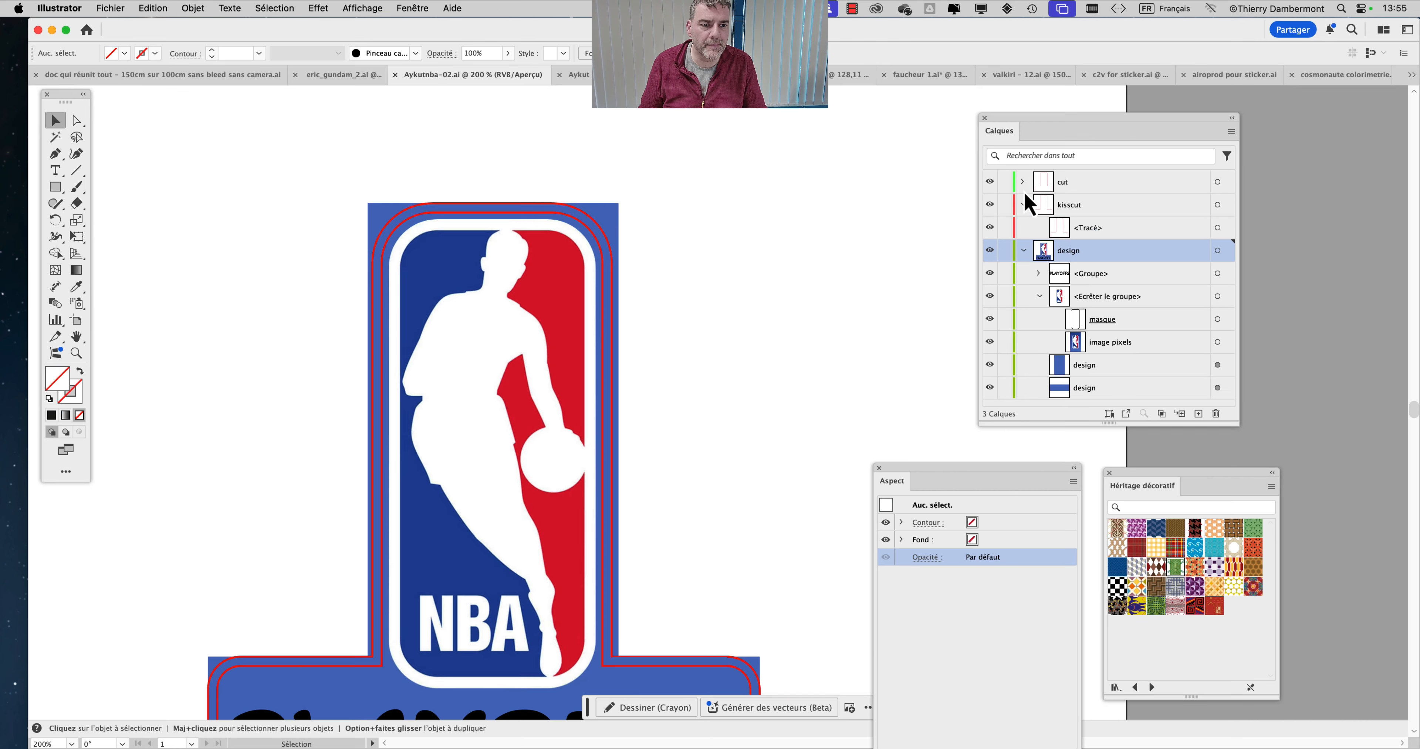
left_click(1023, 182)
left_click_drag(1097, 423, 1097, 603)
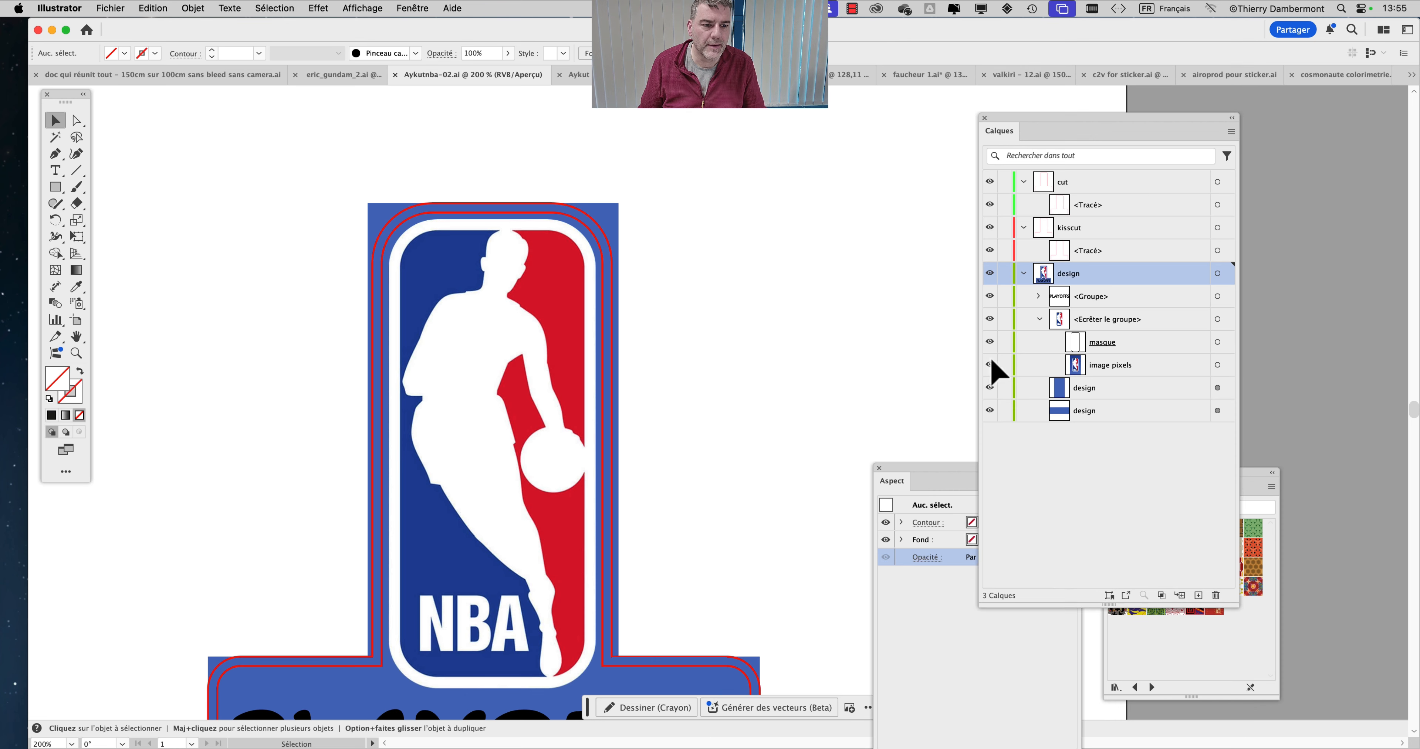
Expand the collapsed layers in the monstre glace and "Croyez en vos rêves !" car documents to examine the kisscut, cut and design contents.
left_click(573, 74)
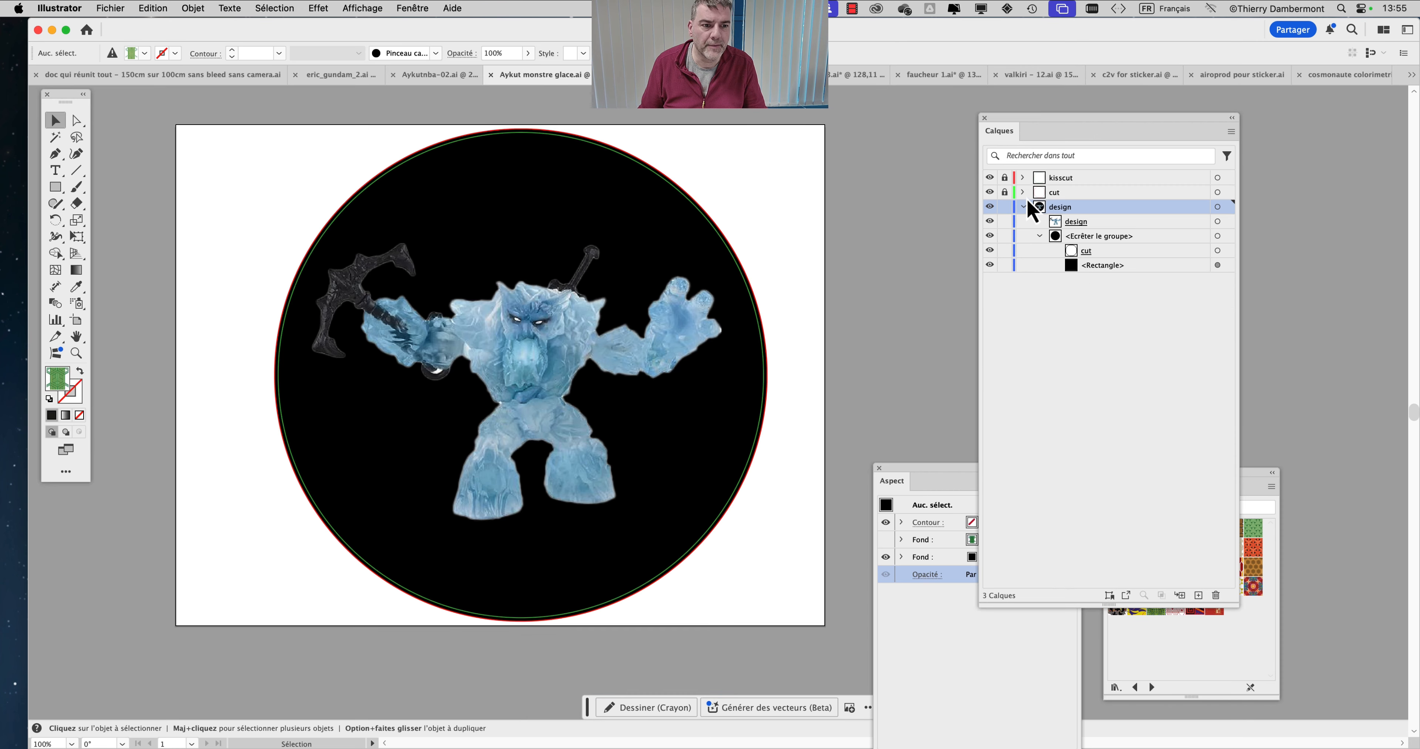
left_click(1023, 177)
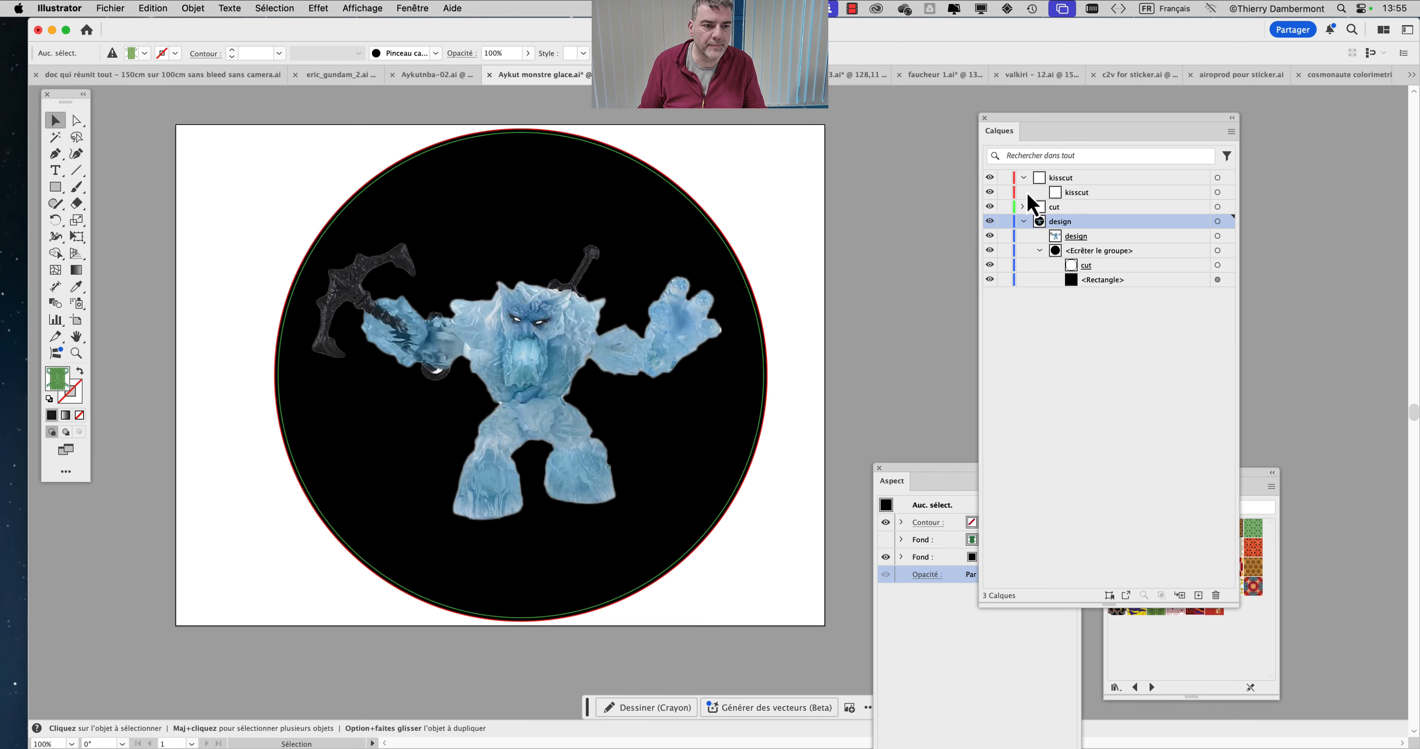
left_click(1022, 207)
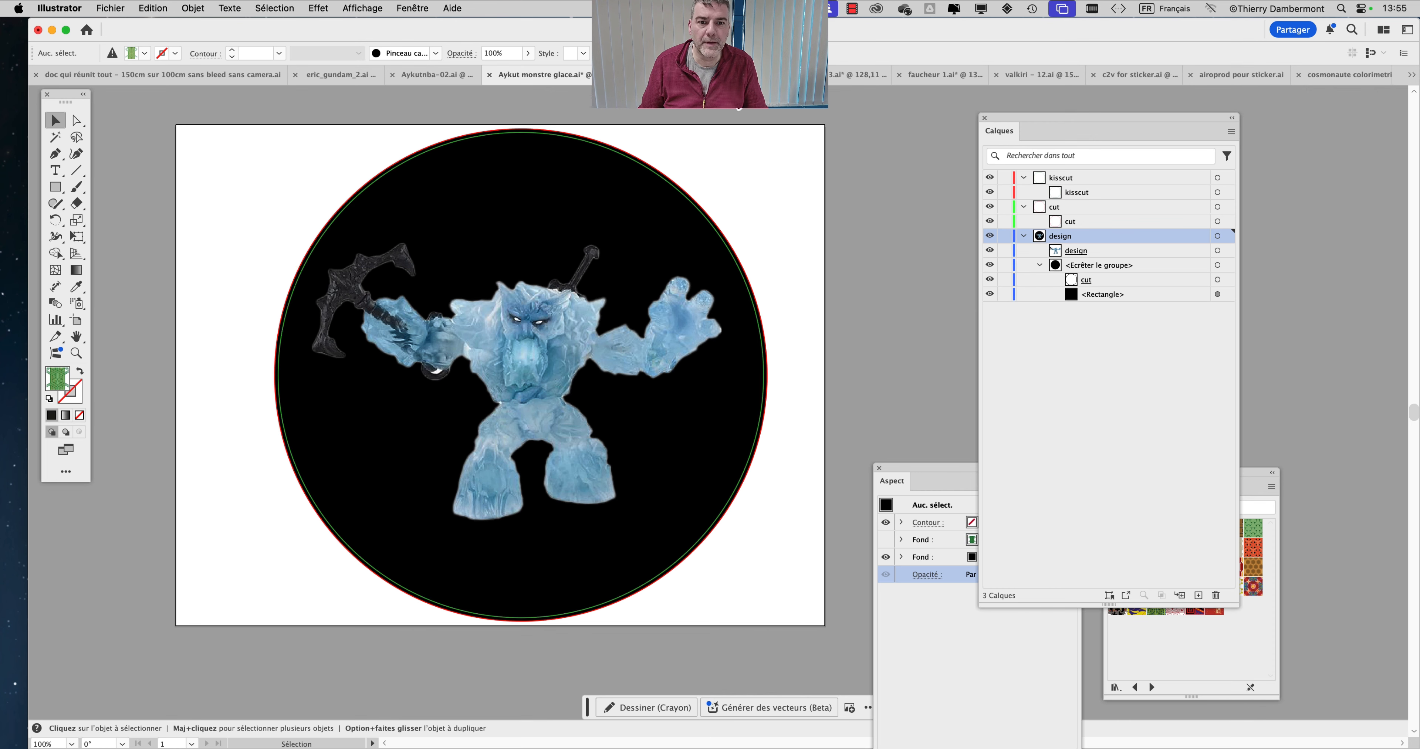
left_click(679, 75)
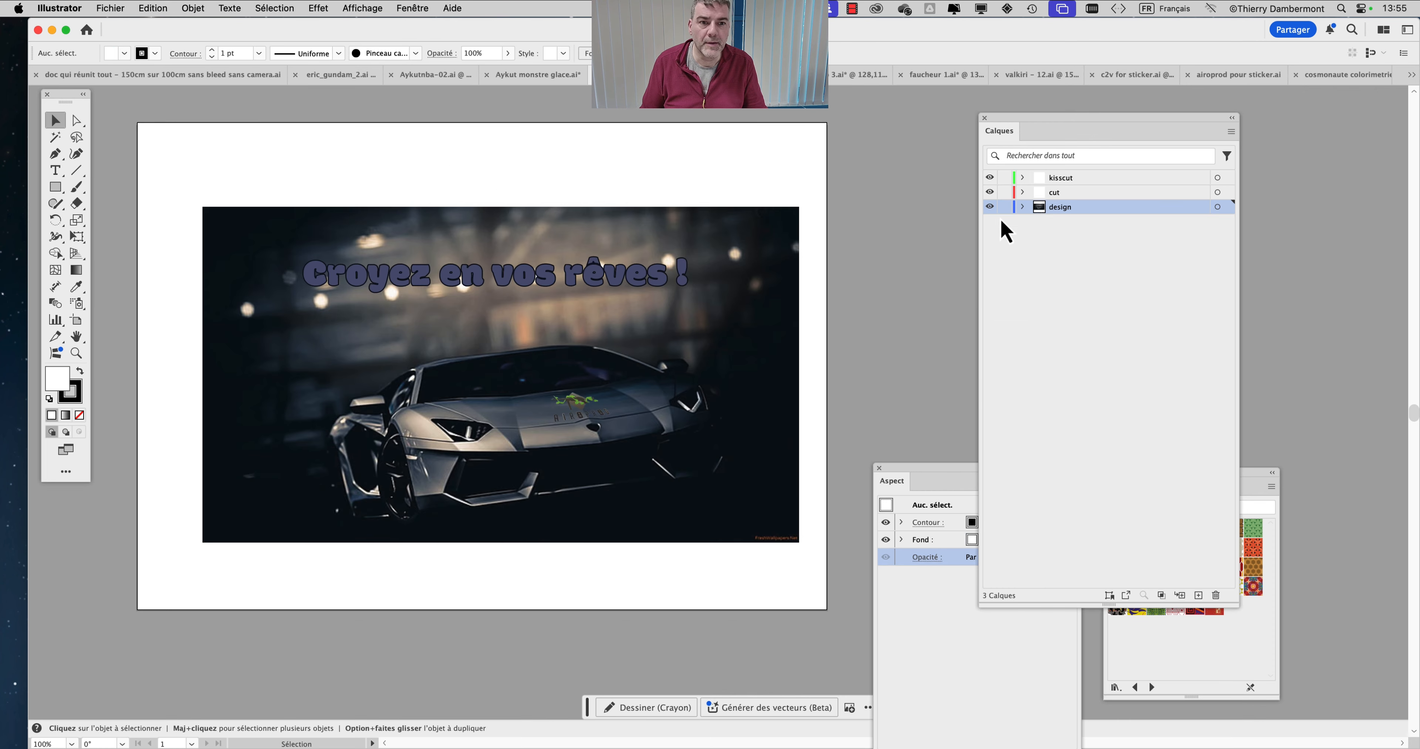
left_click(1023, 207)
left_click(1023, 193)
left_click(1023, 178)
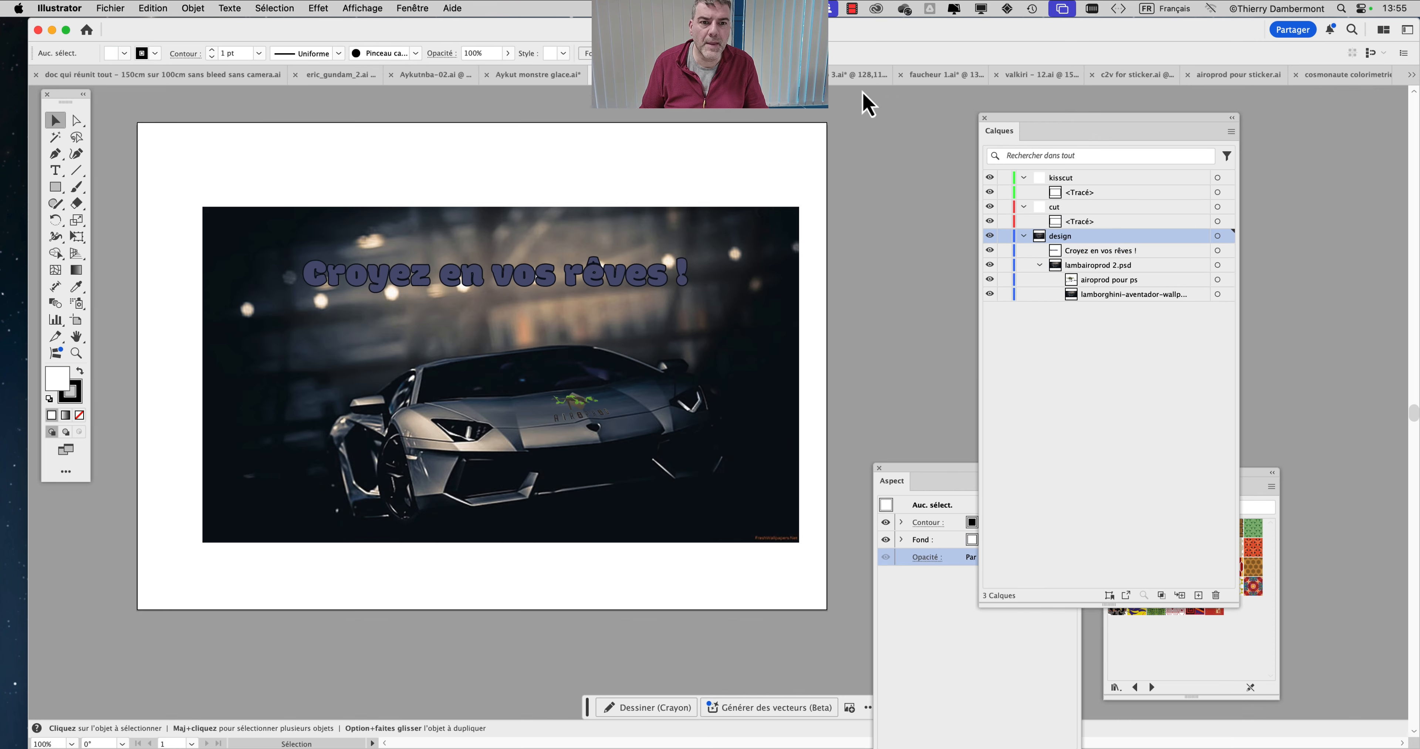
Switch to the dark purple anime figure document and expand its kisscut and cut layers to examine their contents.
left_click(852, 75)
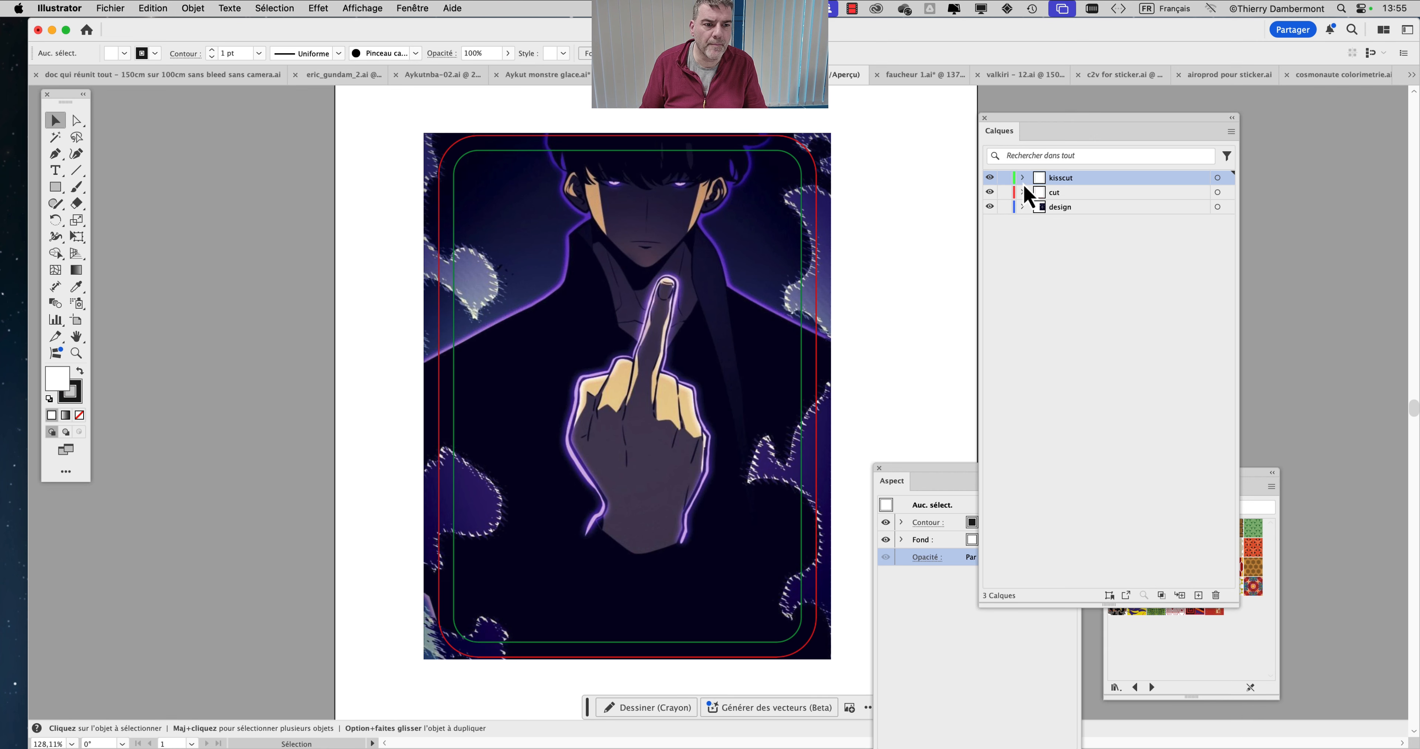
left_click(1023, 178)
left_click(1023, 207)
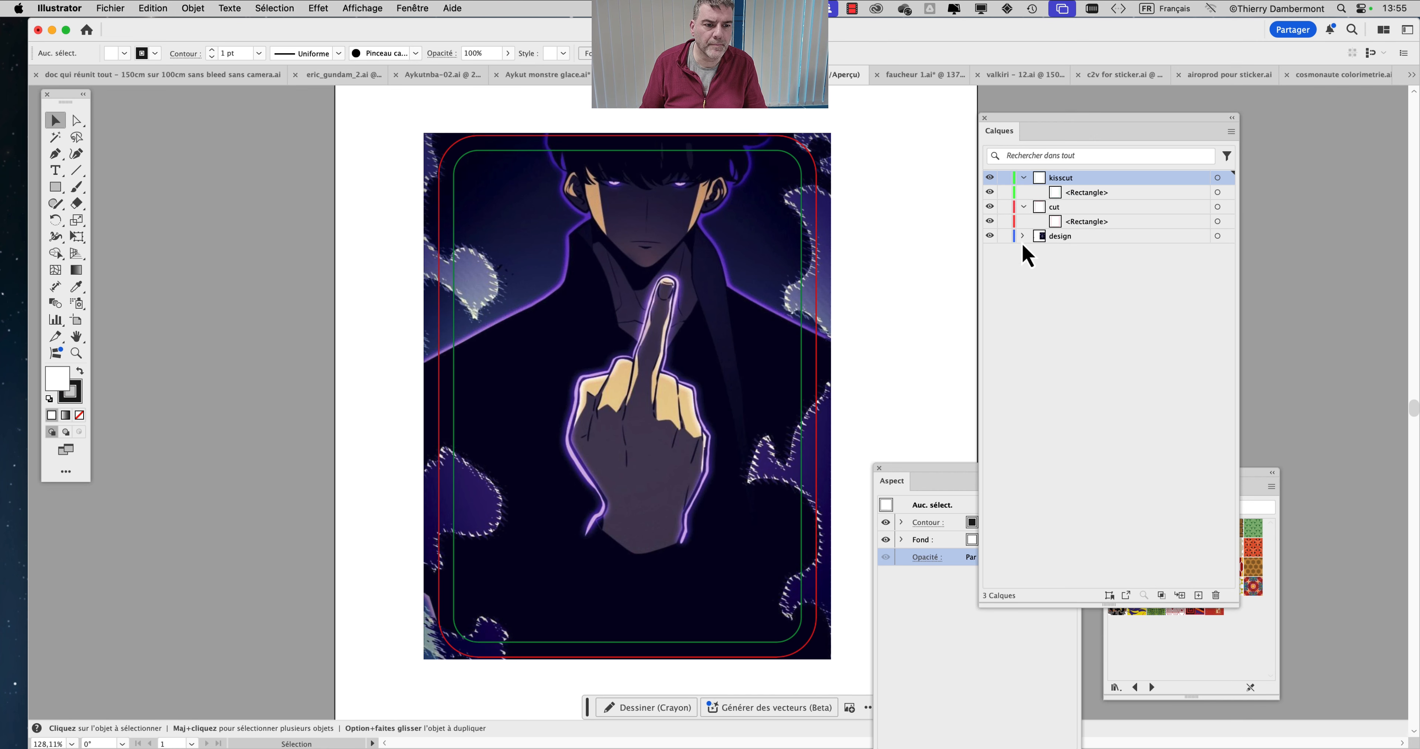
Expand the collapsed layers in the faucheur 1 and valkiri - 12 documents to examine the kisscut, cut and design contents.
left_click(915, 75)
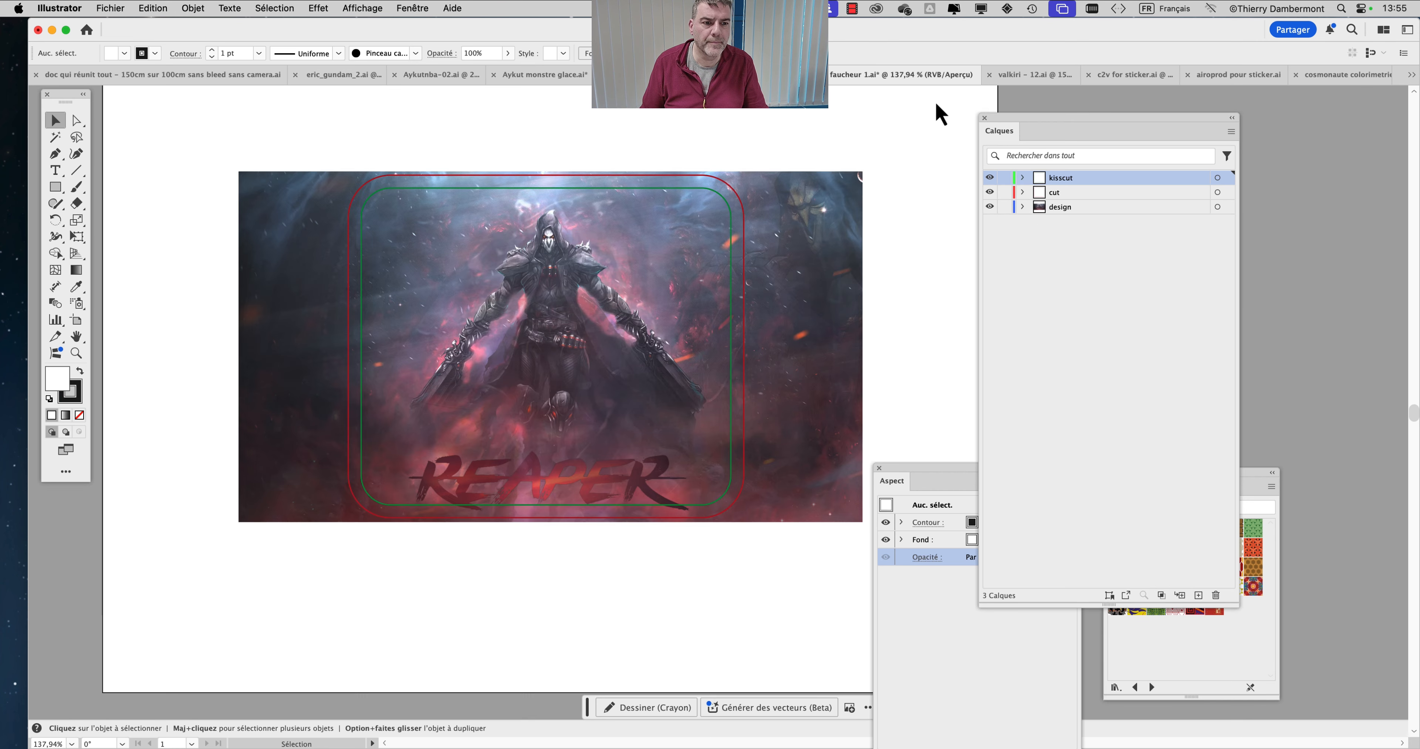
left_click(1023, 206)
left_click(1024, 192)
left_click(1023, 178)
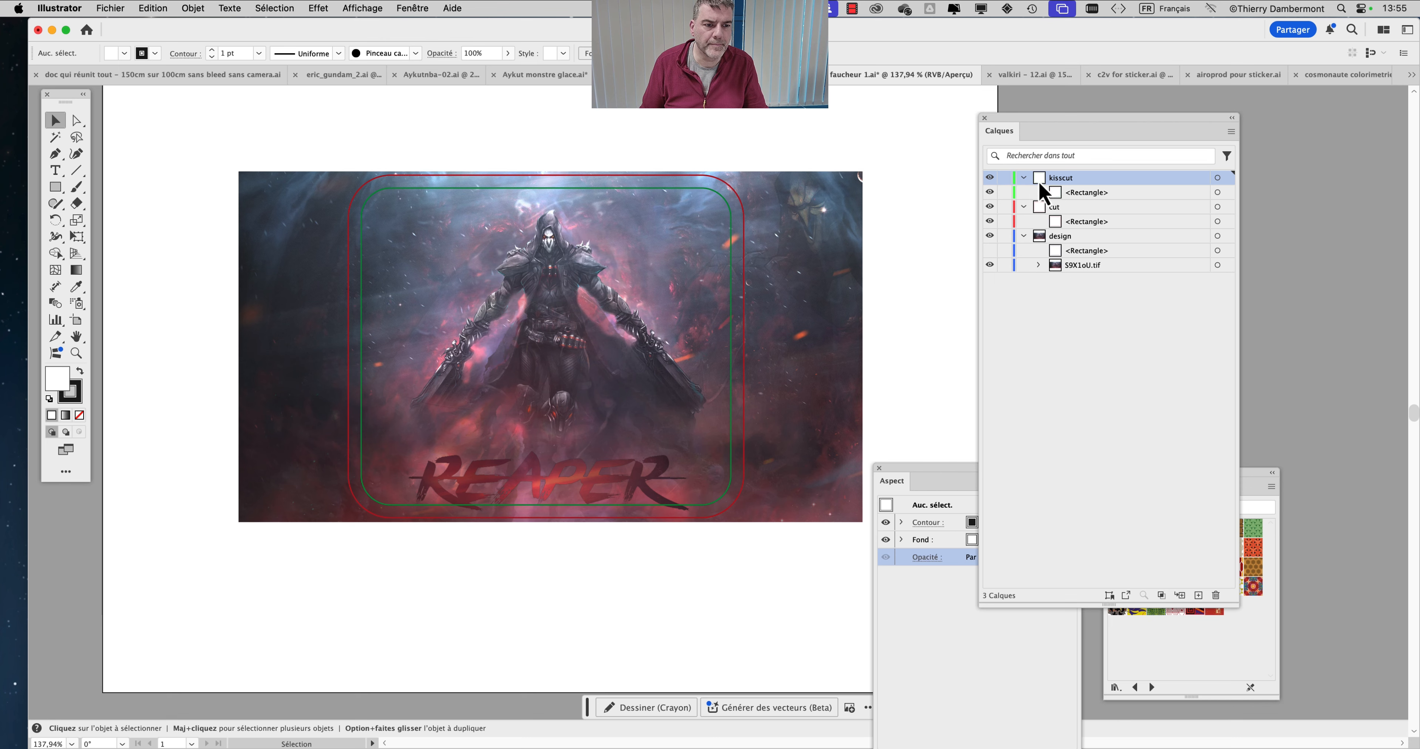
left_click(1023, 81)
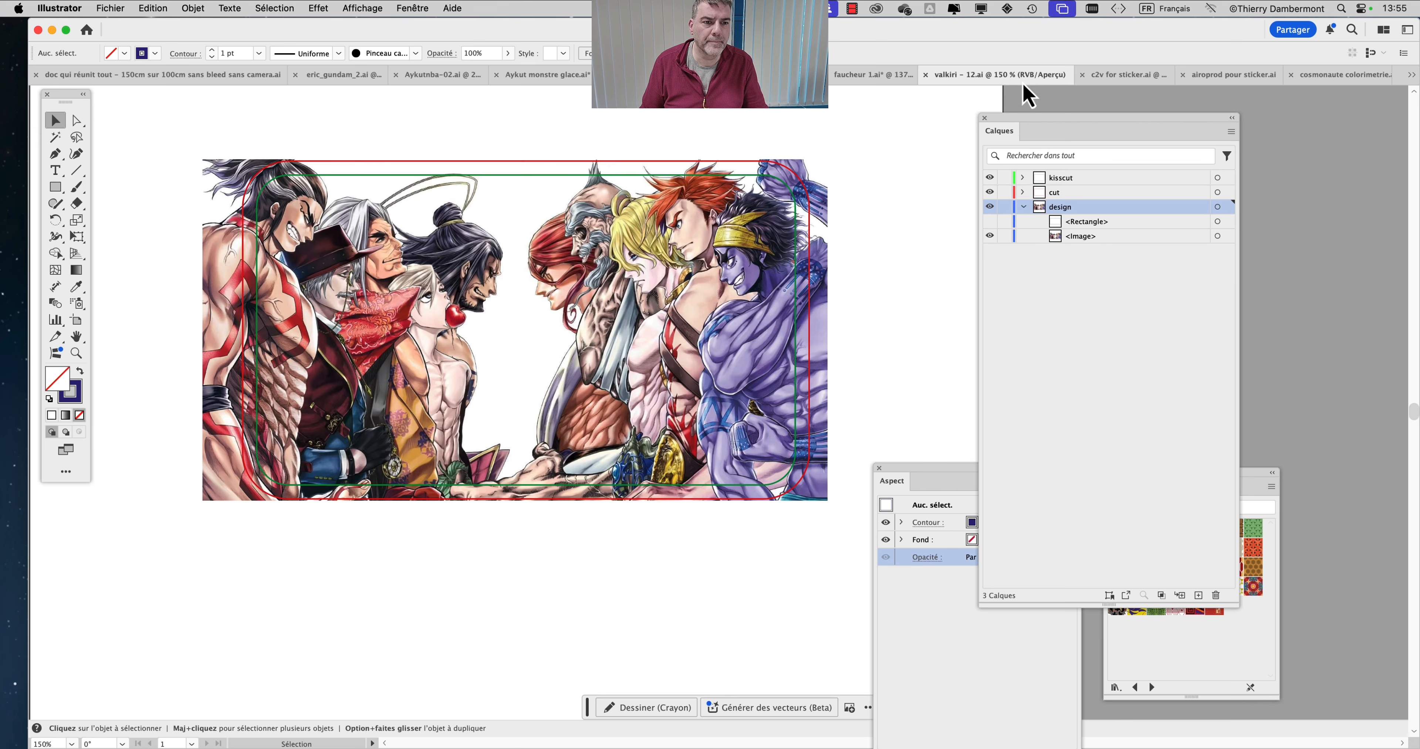
left_click(1024, 192)
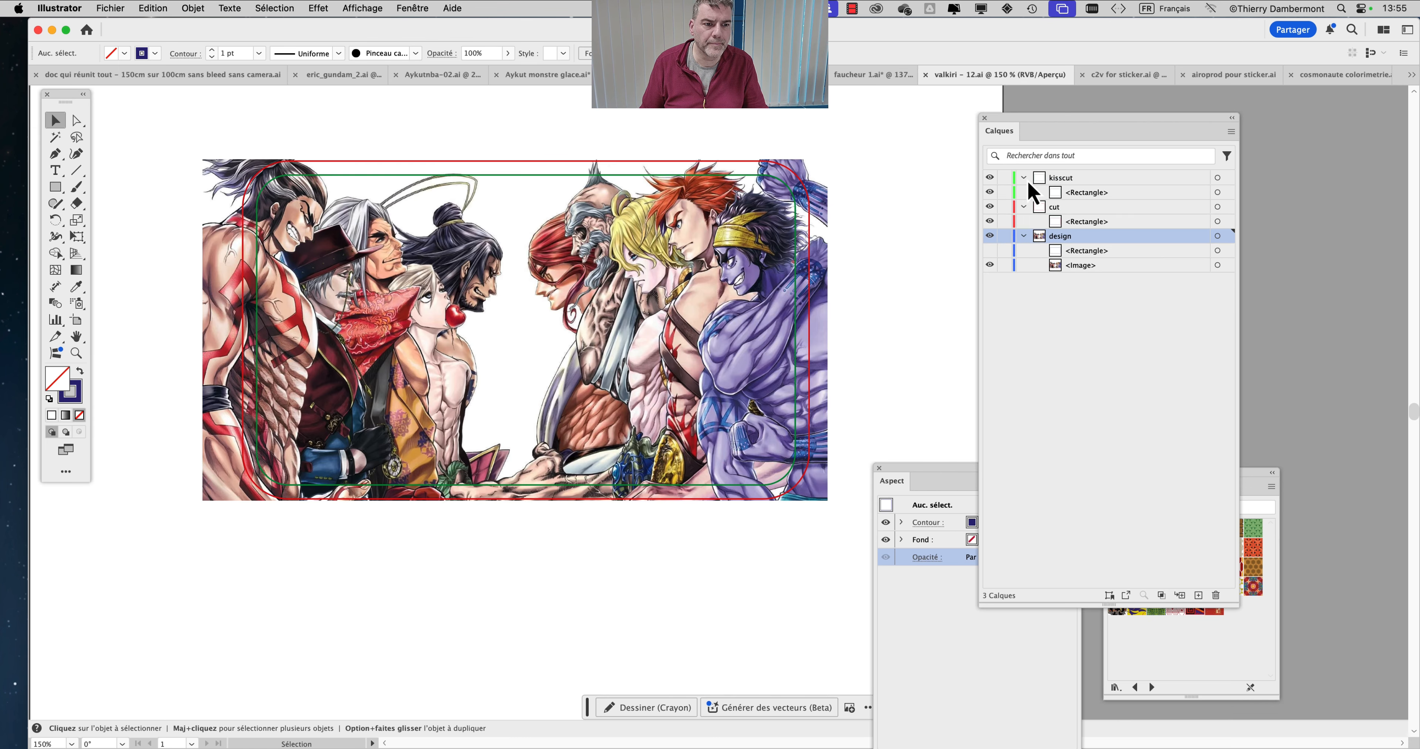
Switch to c2v for sticker, expand its kisscut, cut and design layers to examine their contents, and collapse all three again.
left_click(1120, 78)
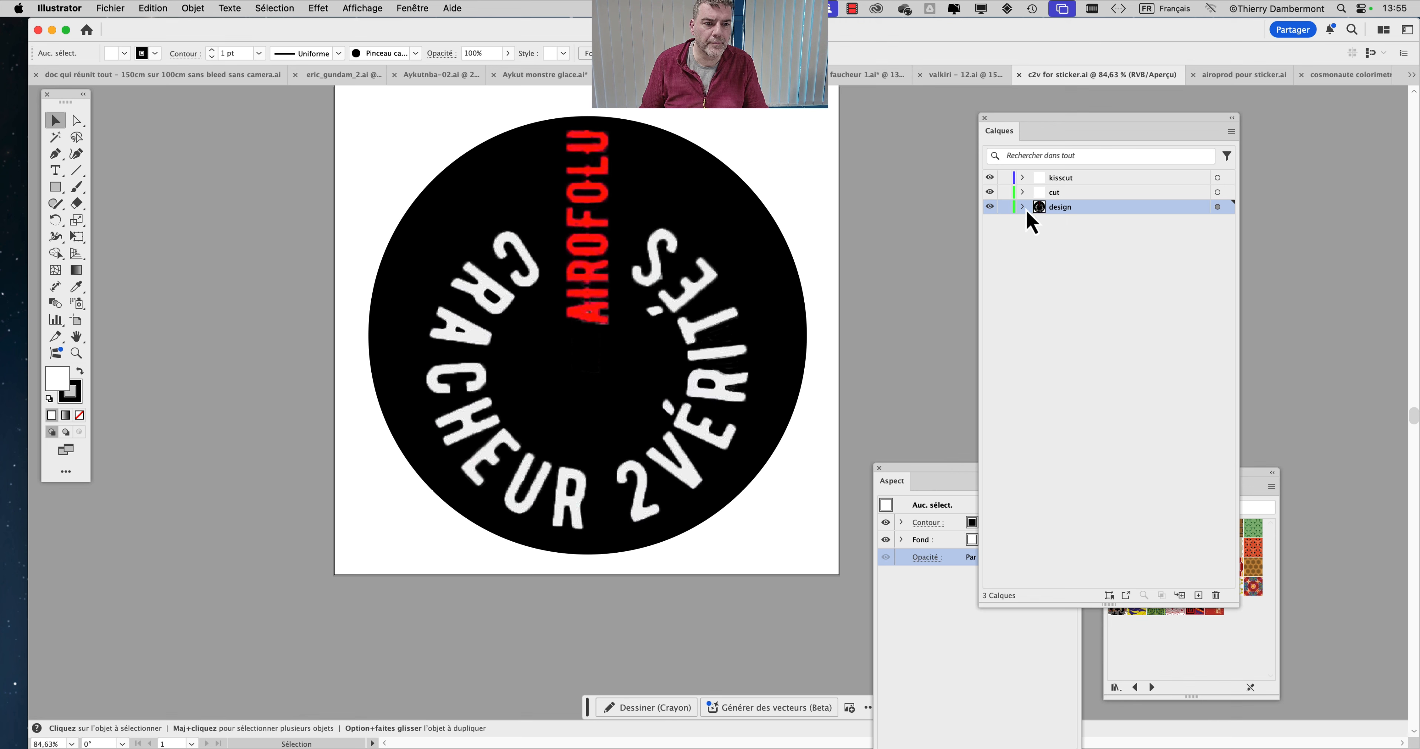
left_click(1023, 192)
left_click(1024, 178)
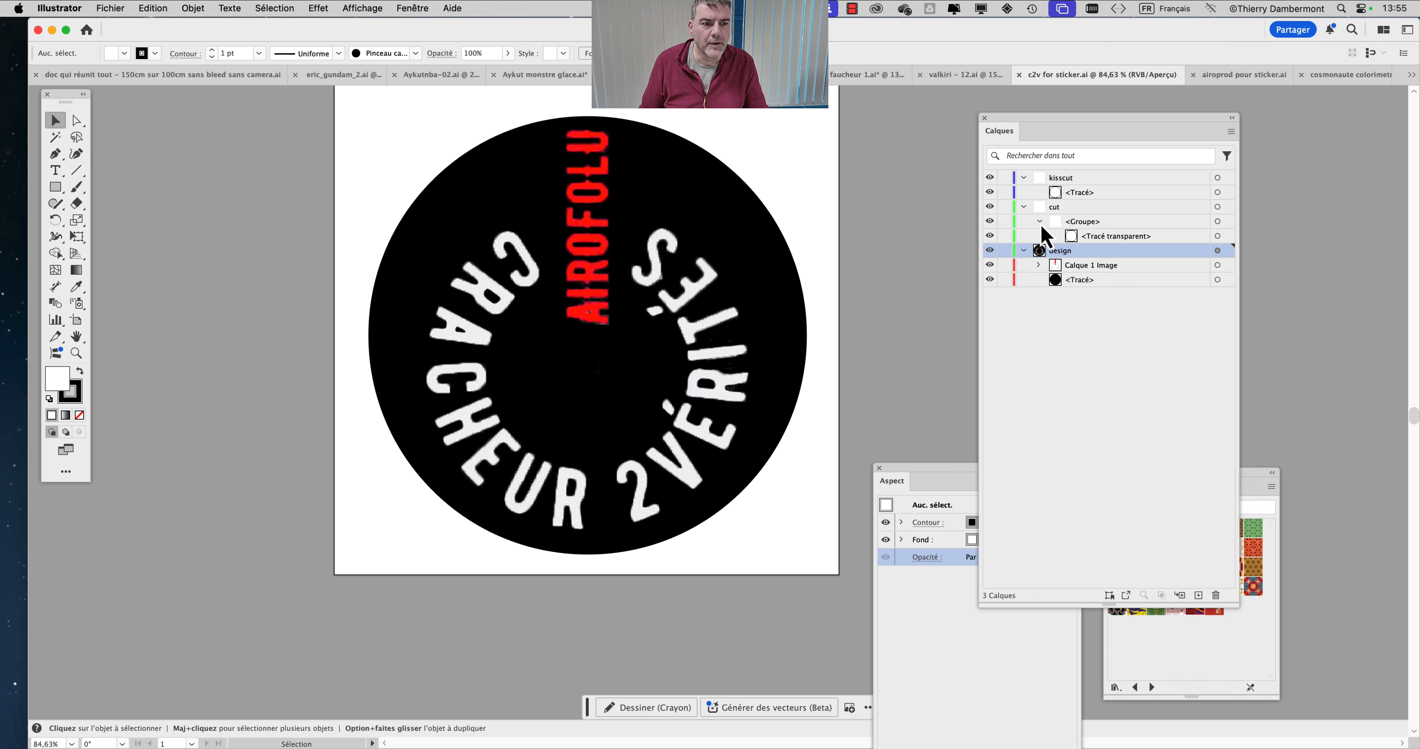
left_click(1024, 250)
left_click(1024, 206)
left_click(1024, 178)
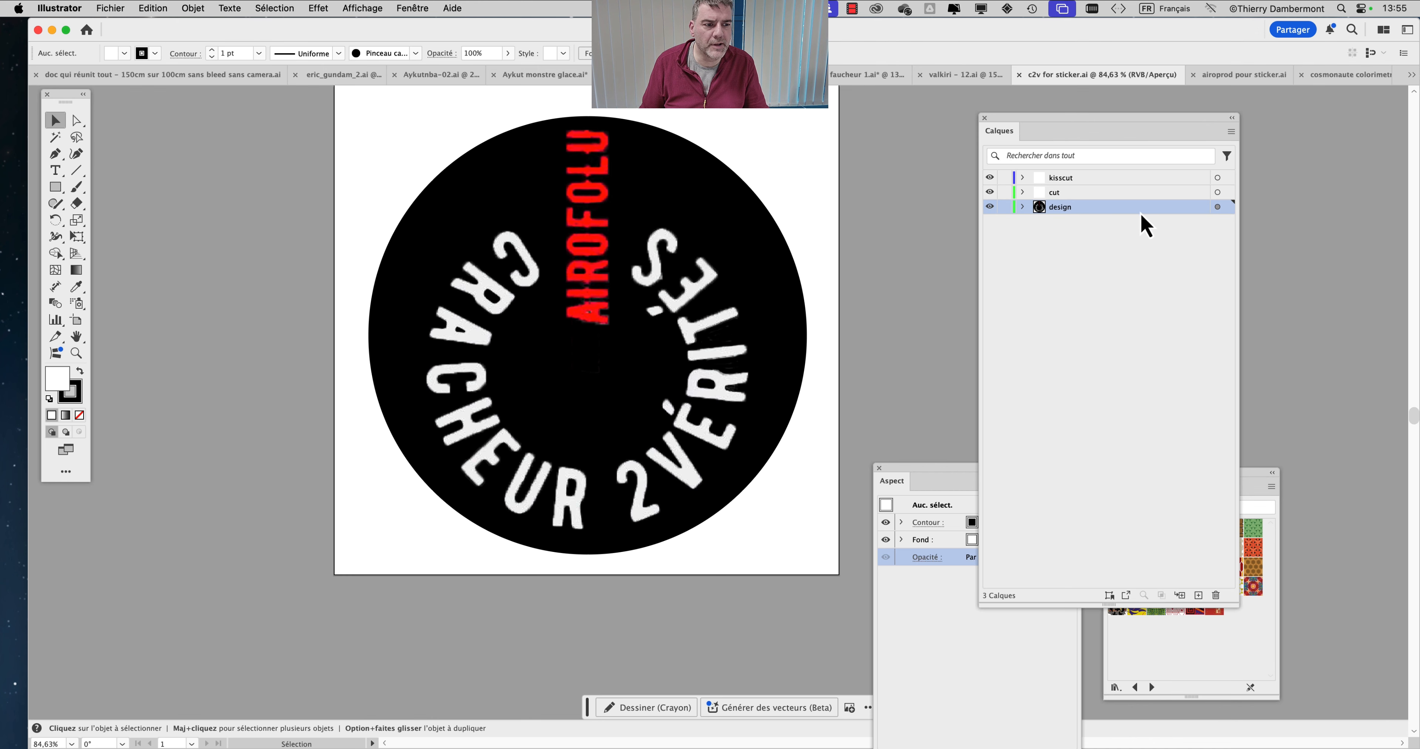
Ungroup the group inside the cut layer so that the transparent path sits directly in the layer.
left_click(1217, 193)
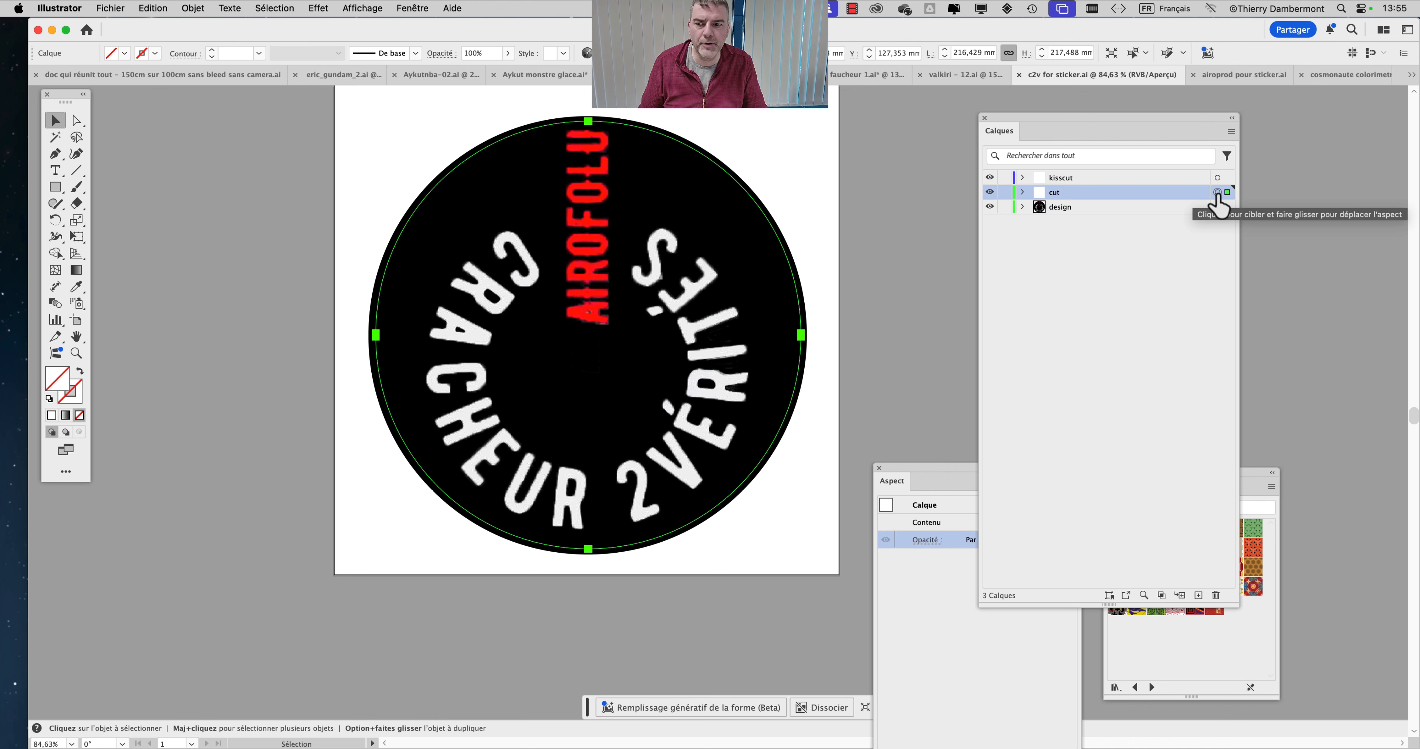
left_click(1023, 193)
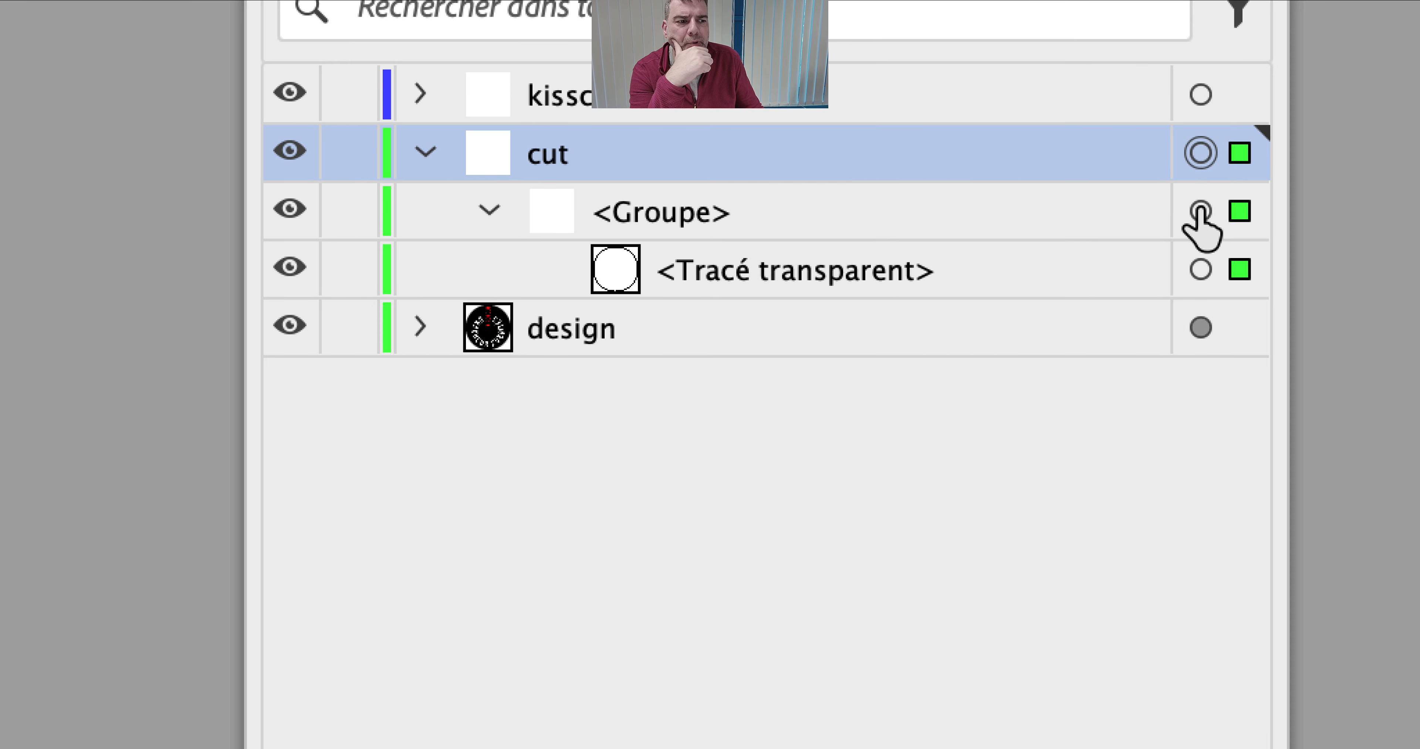
left_click(1200, 211)
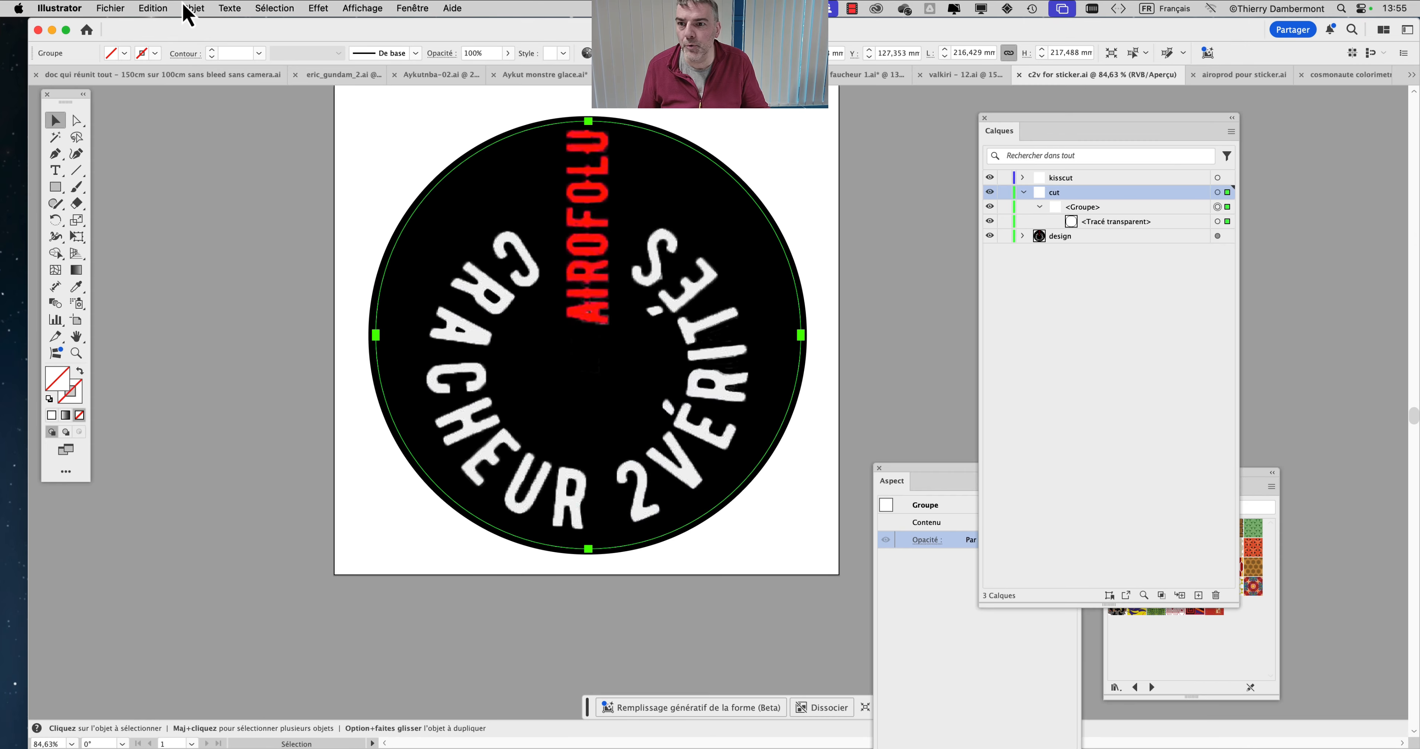
left_click(193, 8)
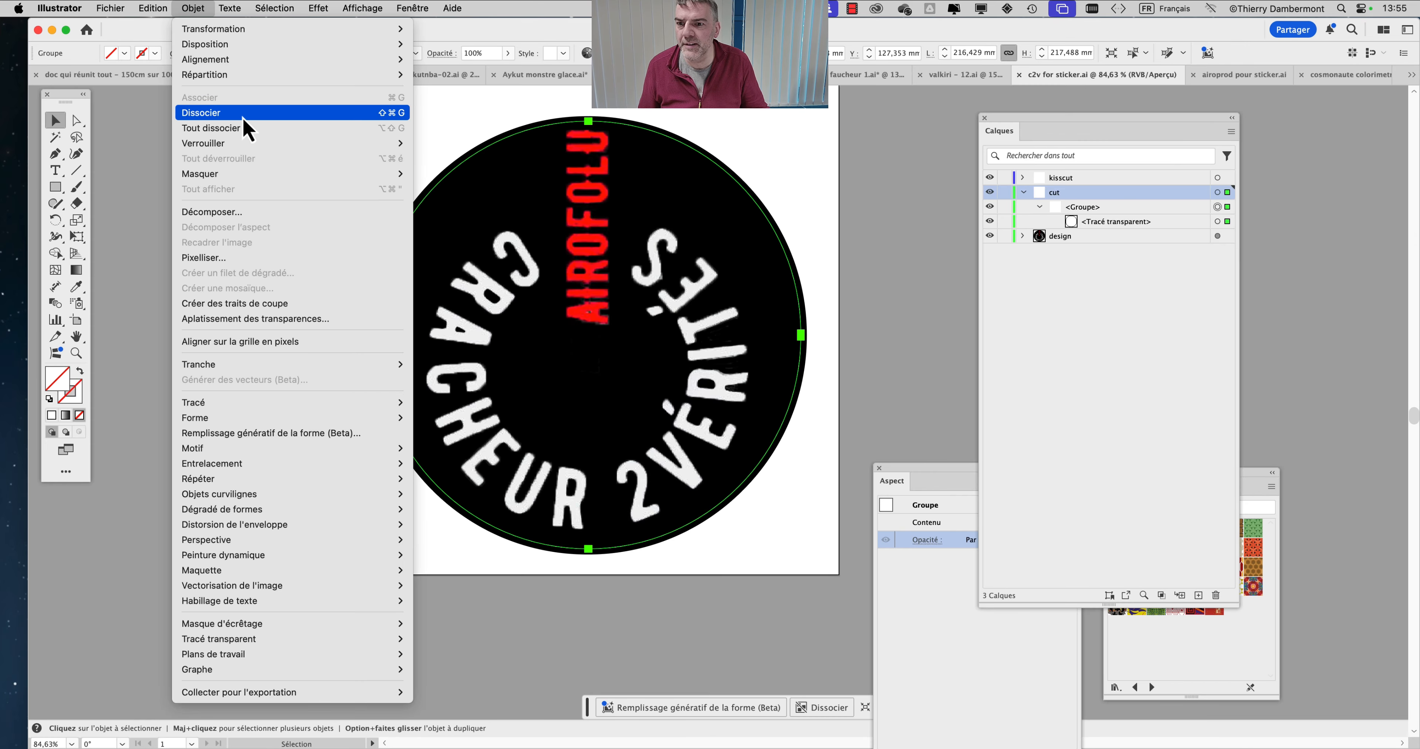
left_click(220, 112)
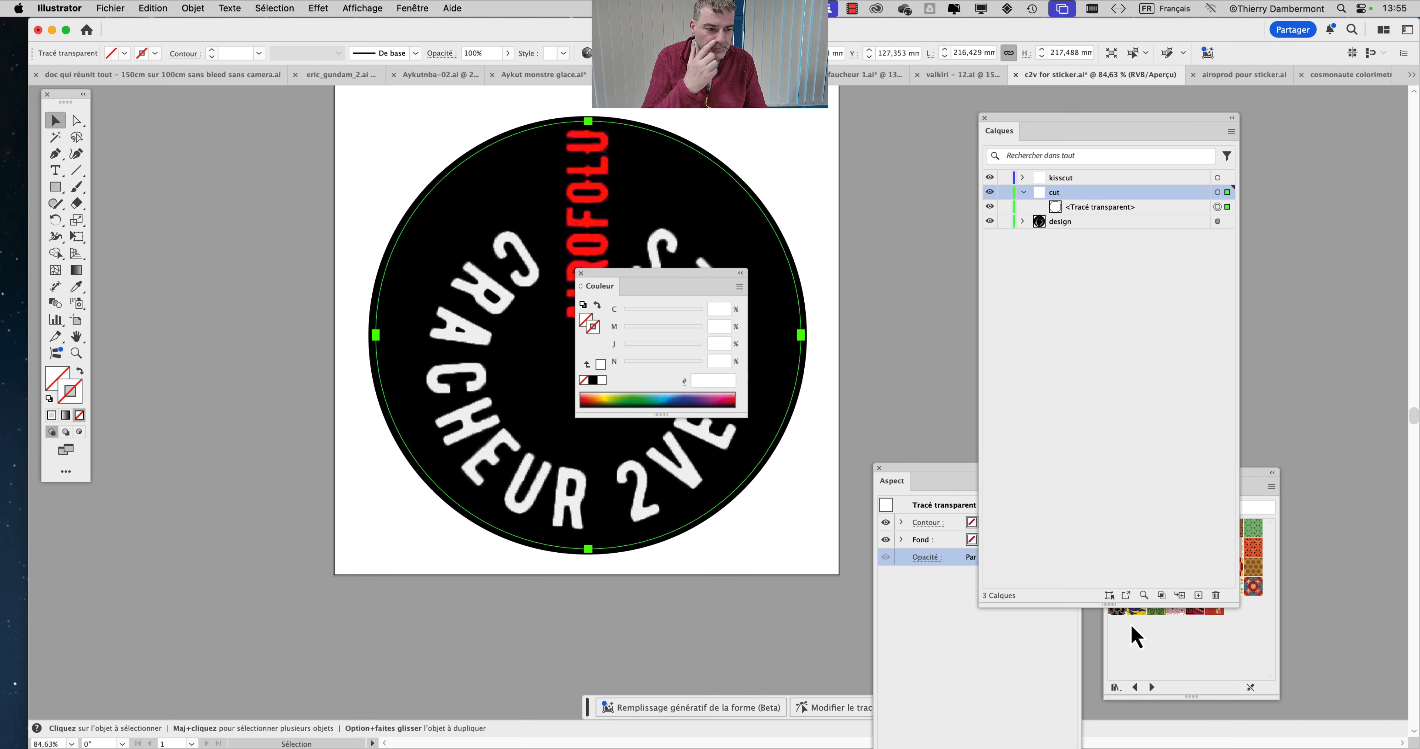
Show and enlarge the Couleur panel, give the cut layer's transparent path a green stroke 67A846, and deselect it.
left_click(1133, 624)
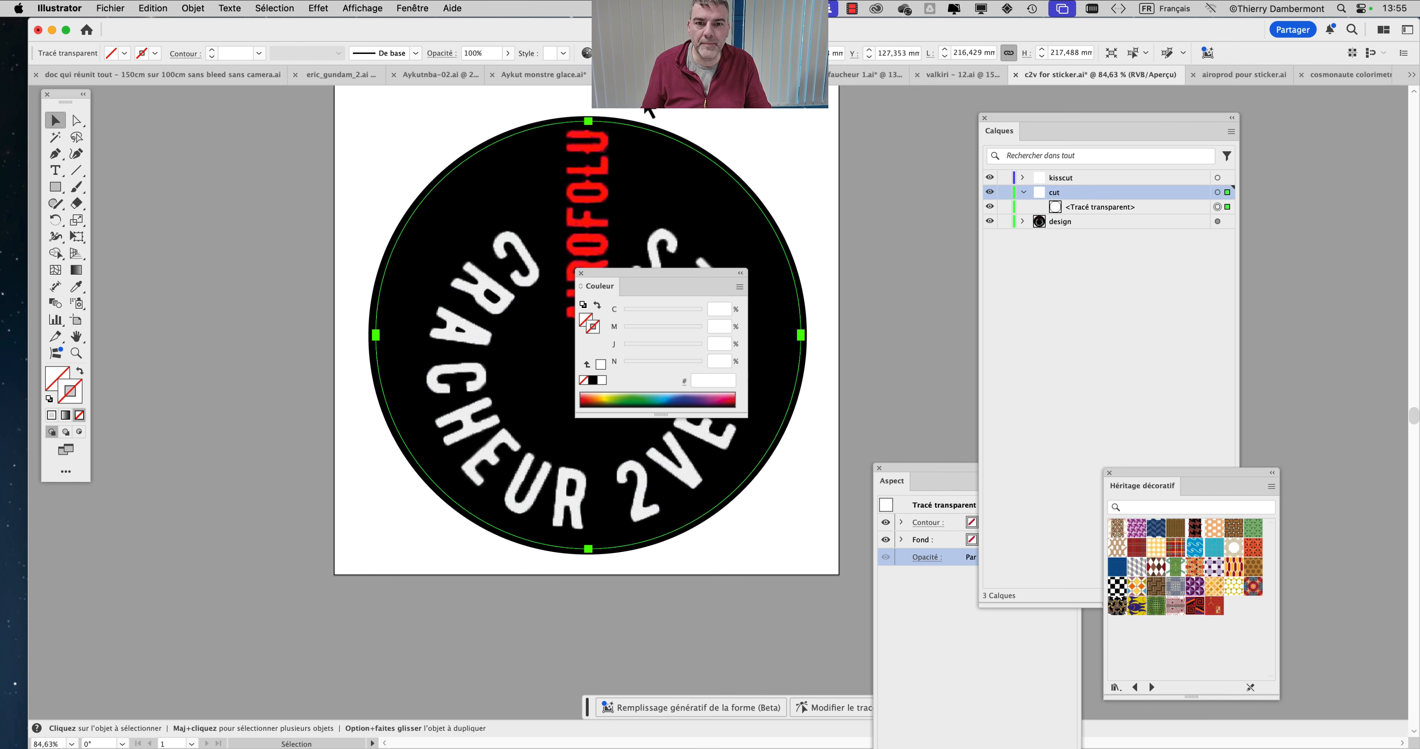
left_click(415, 8)
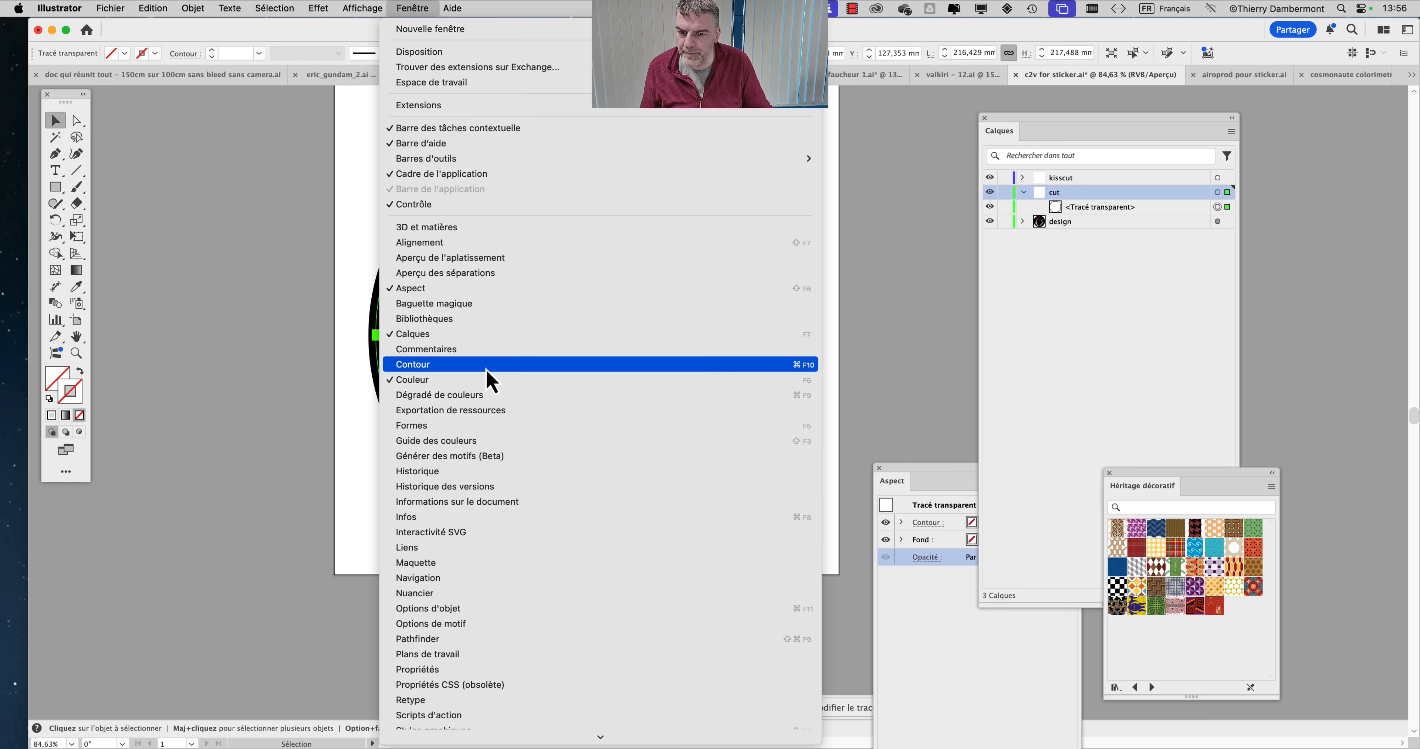
left_click(488, 381)
left_click(413, 7)
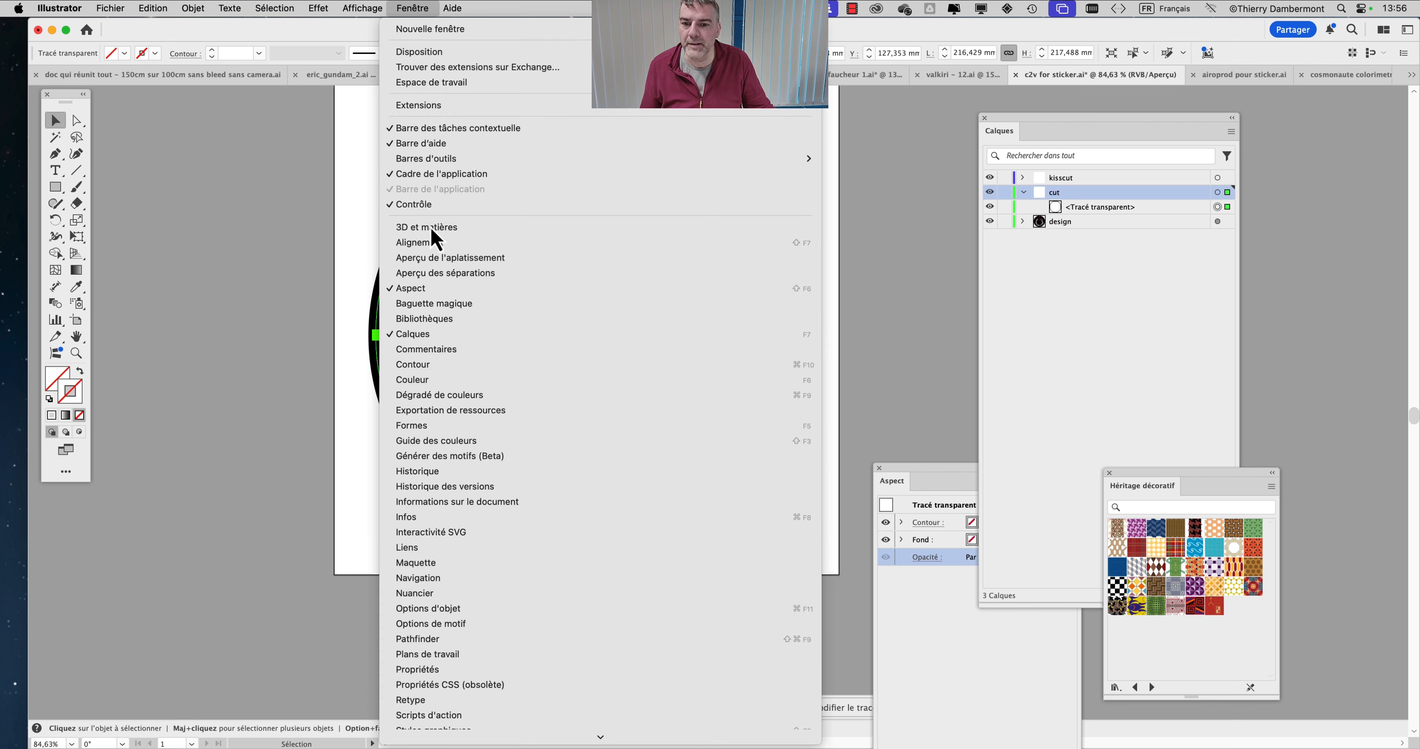
left_click(443, 381)
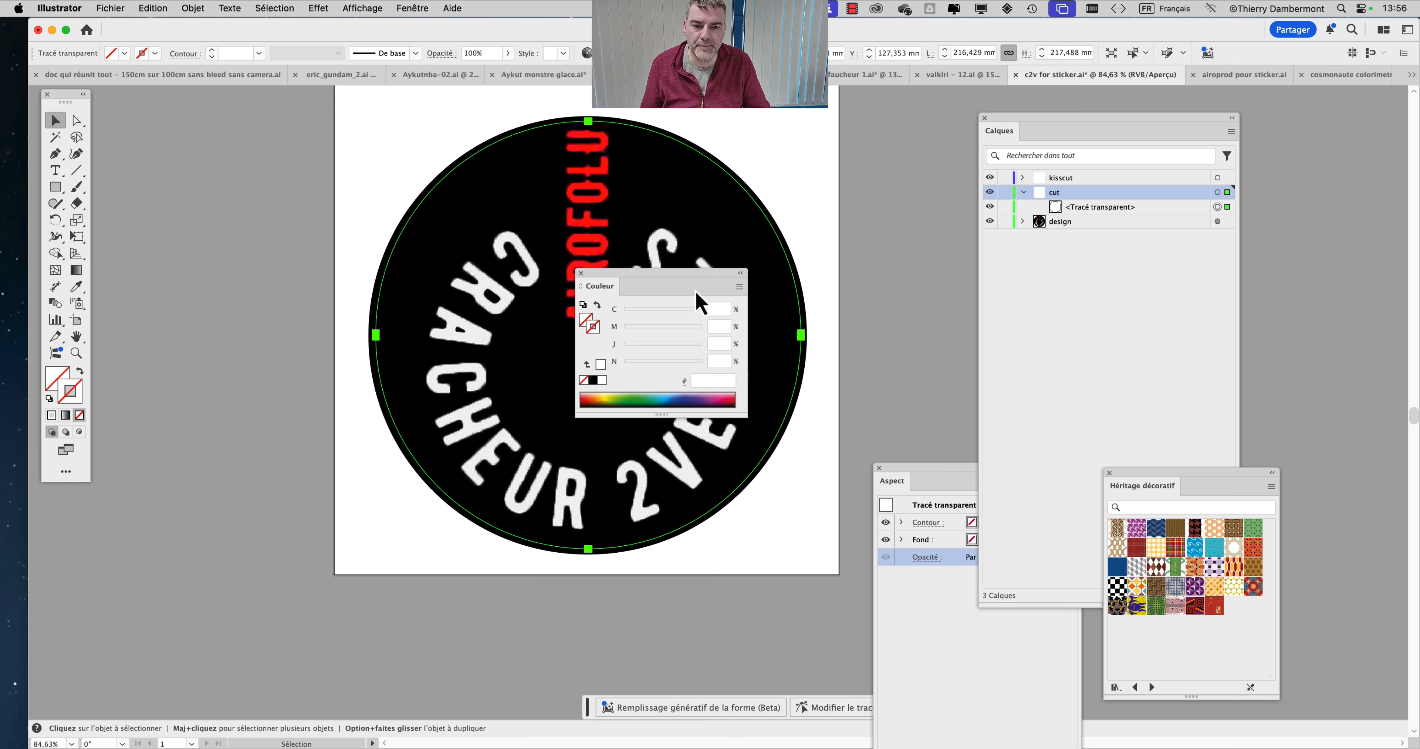
left_click_drag(695, 279, 709, 128)
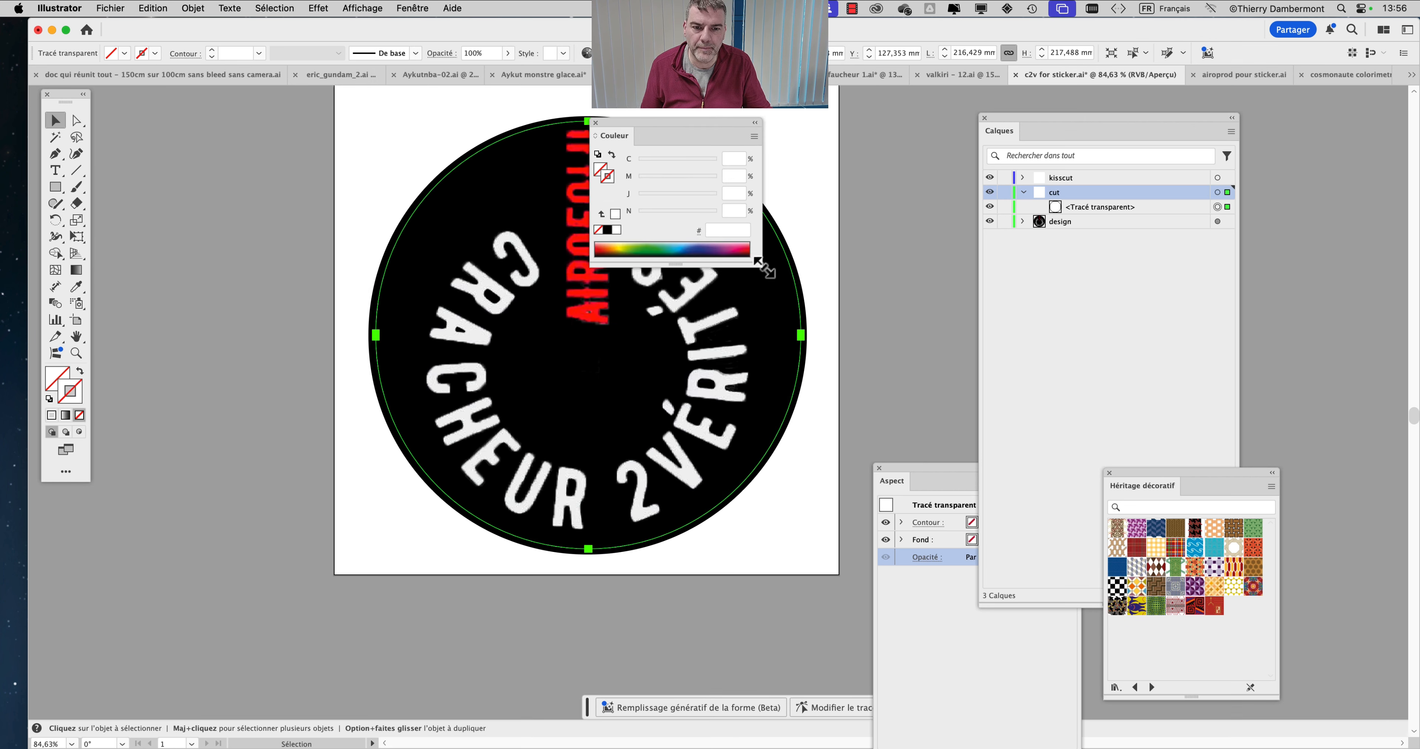
left_click_drag(758, 262, 1008, 358)
left_click(684, 294)
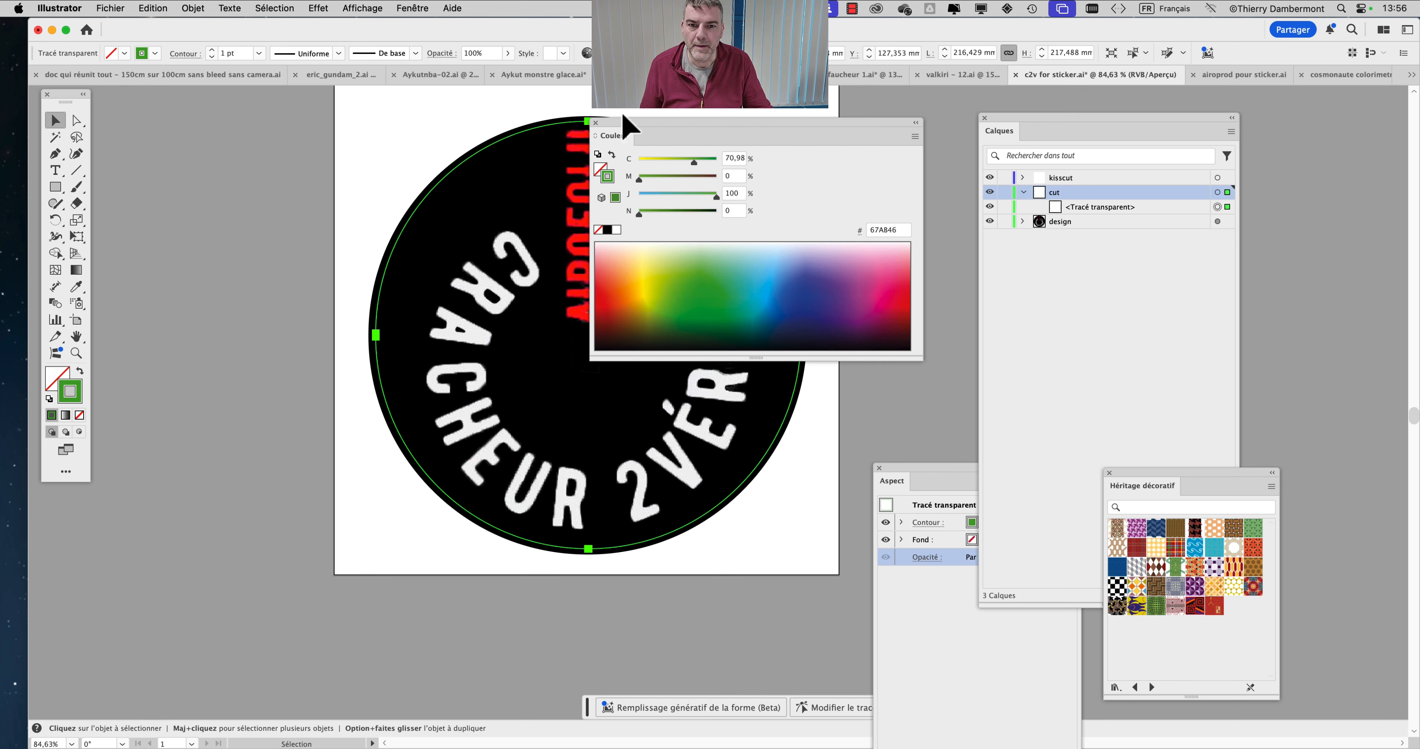
left_click_drag(622, 118, 355, 486)
left_click(257, 384)
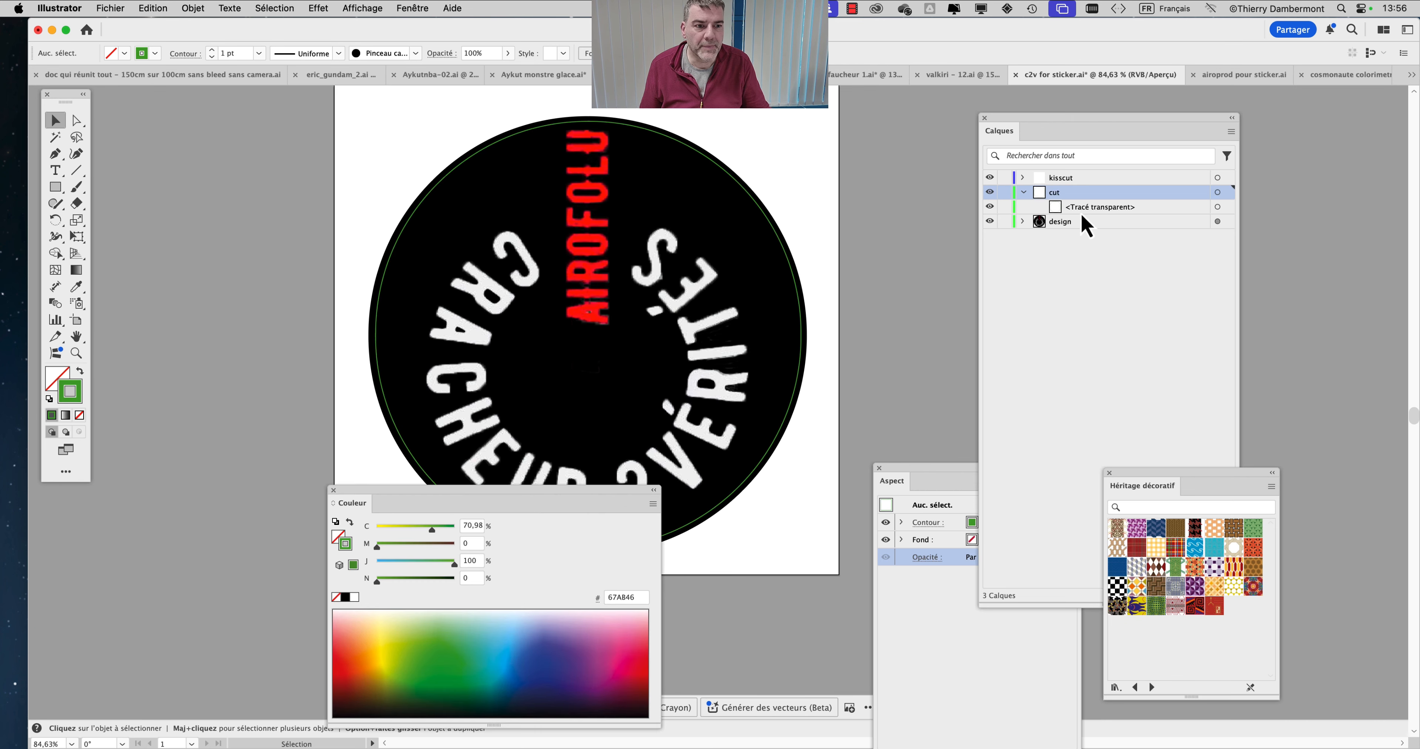
Expand the kisscut layer and give its path an orange-red stroke D55029.
left_click(1025, 177)
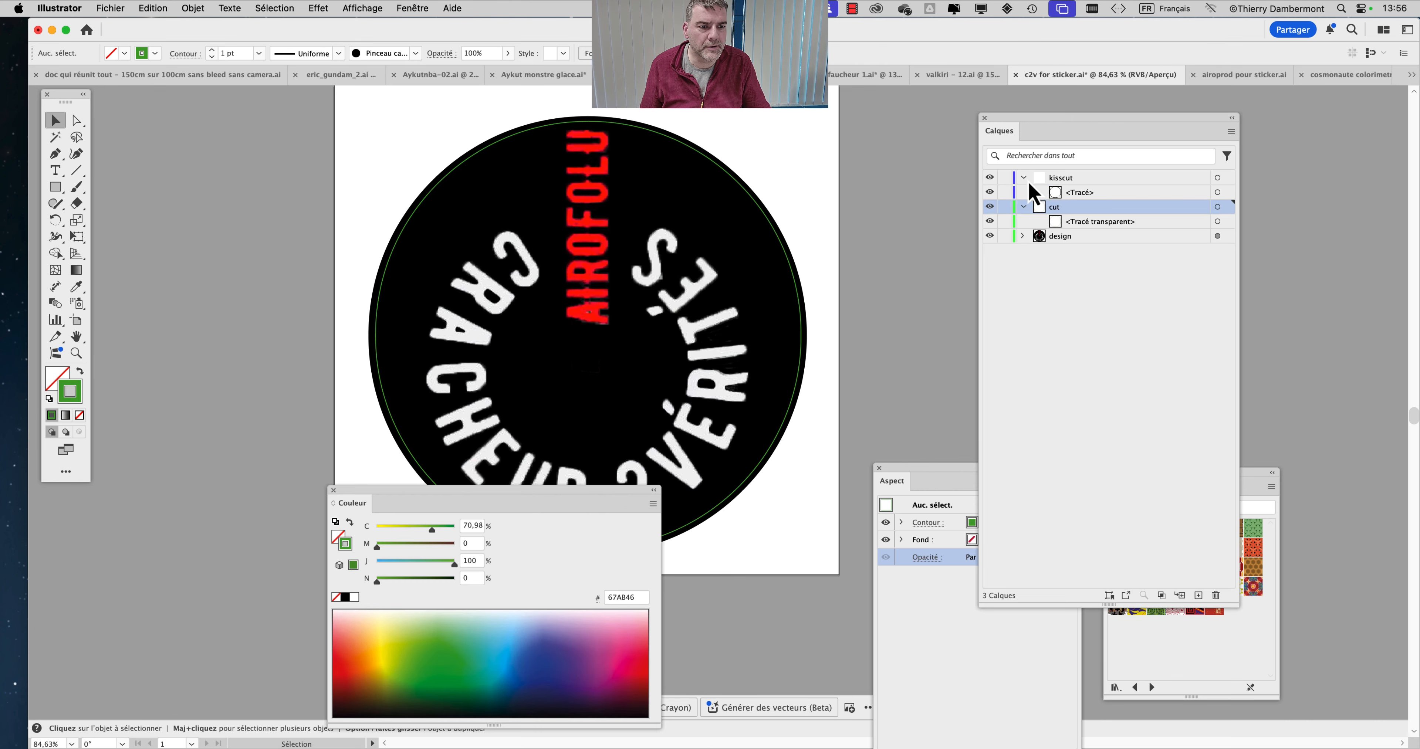
left_click(1217, 193)
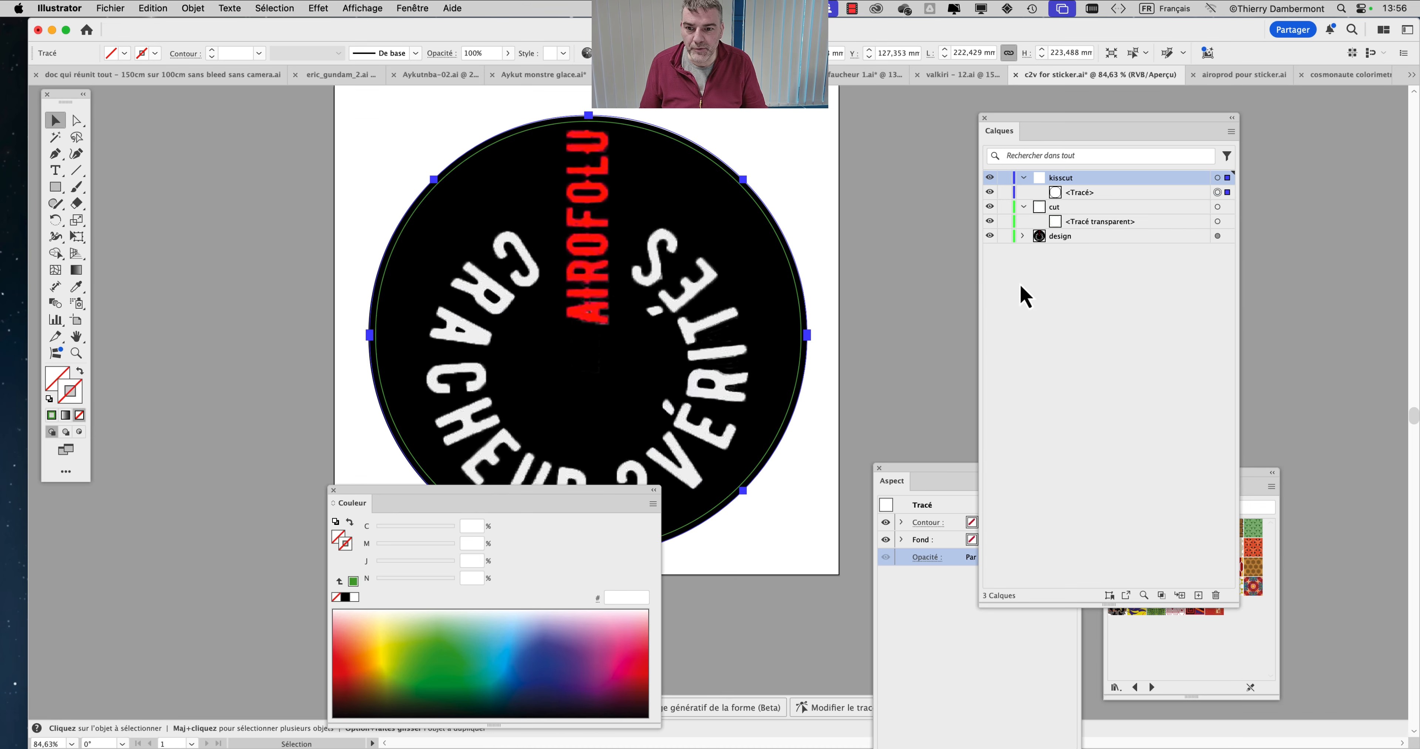
left_click(361, 669)
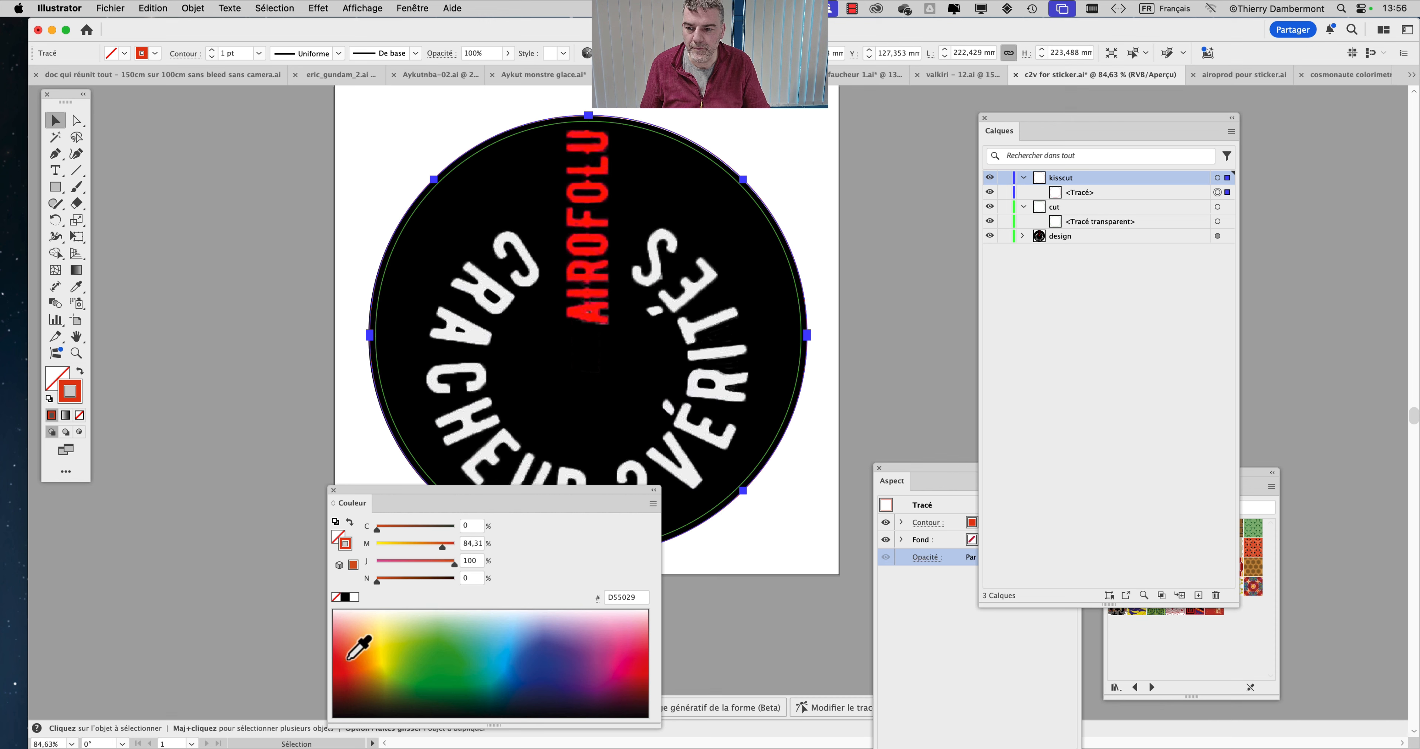
Give the cut layer's path an orange stroke DA672C and the kisscut layer's path a green stroke 78B245, and deselect.
left_click(1218, 208)
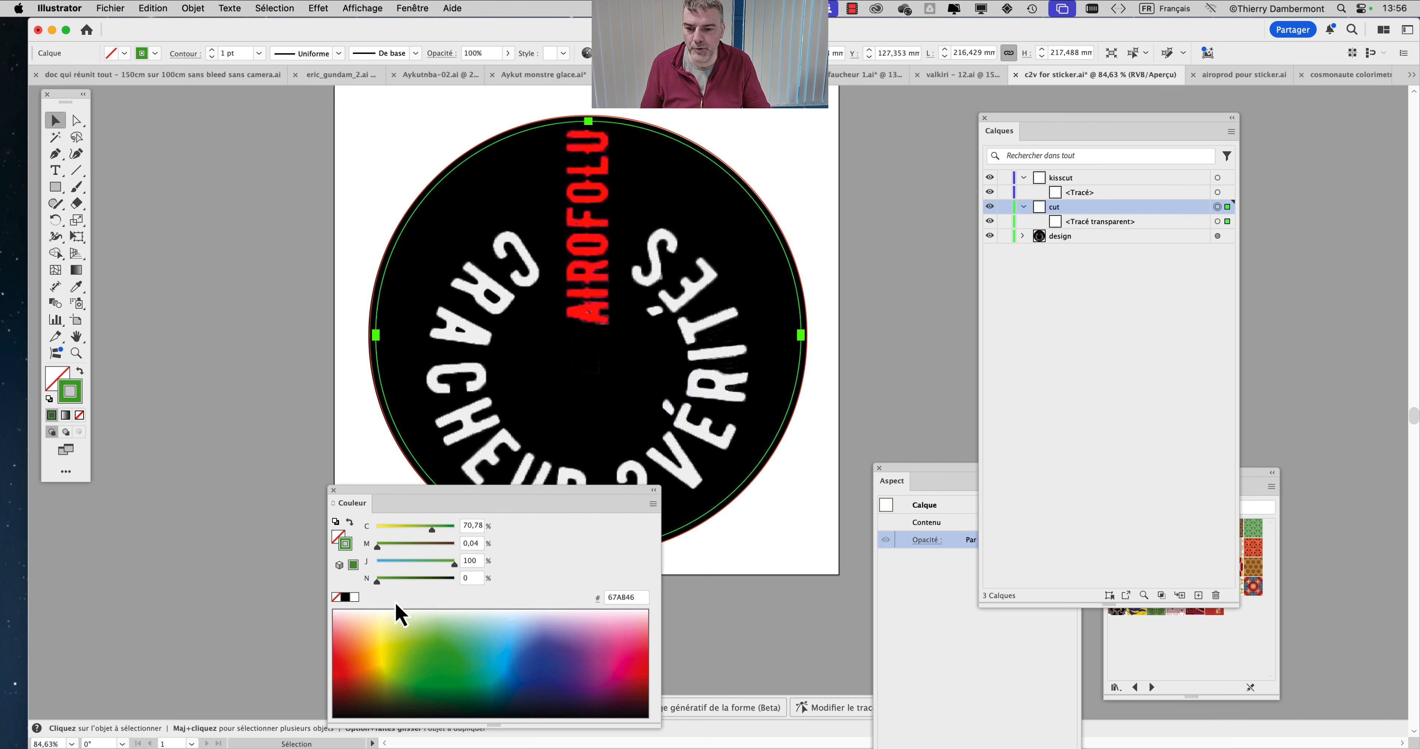
left_click(355, 654)
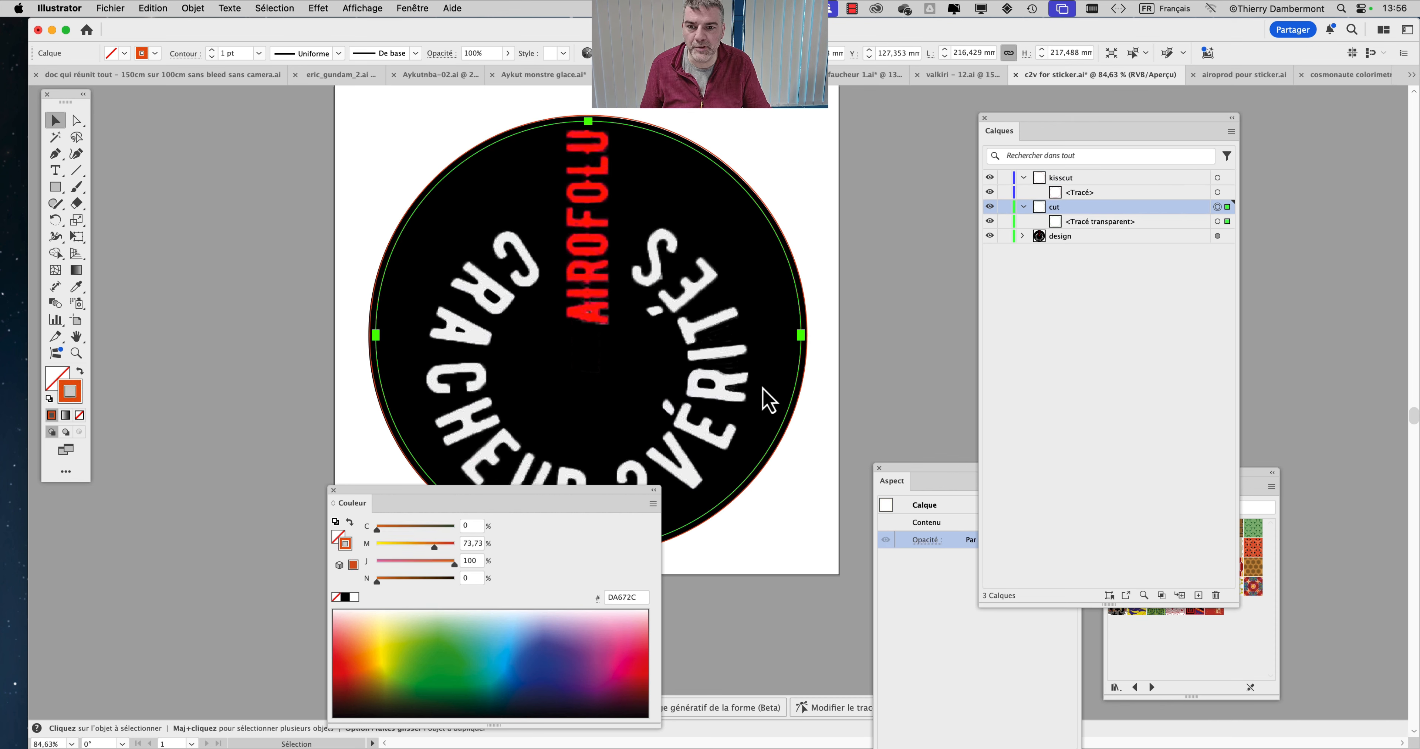
left_click(1218, 192)
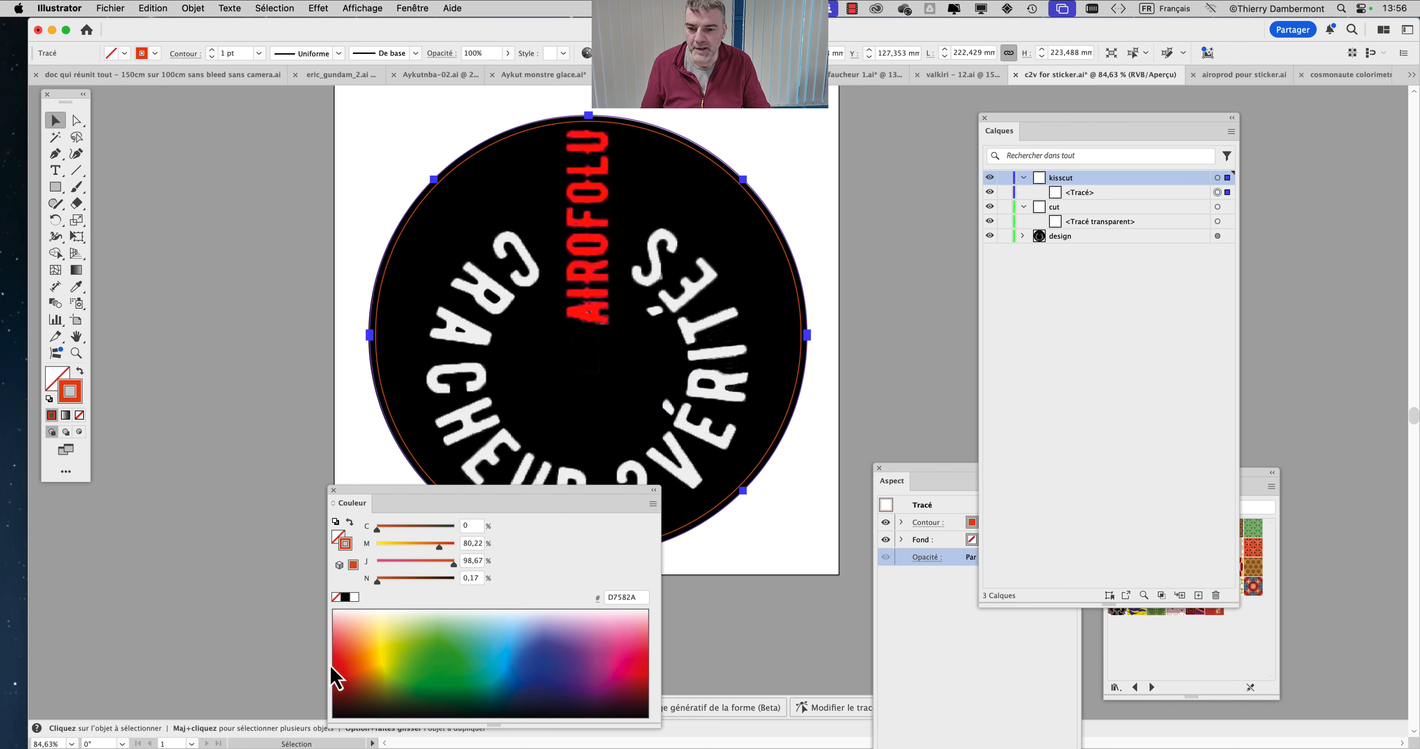
left_click(421, 650)
left_click(248, 399)
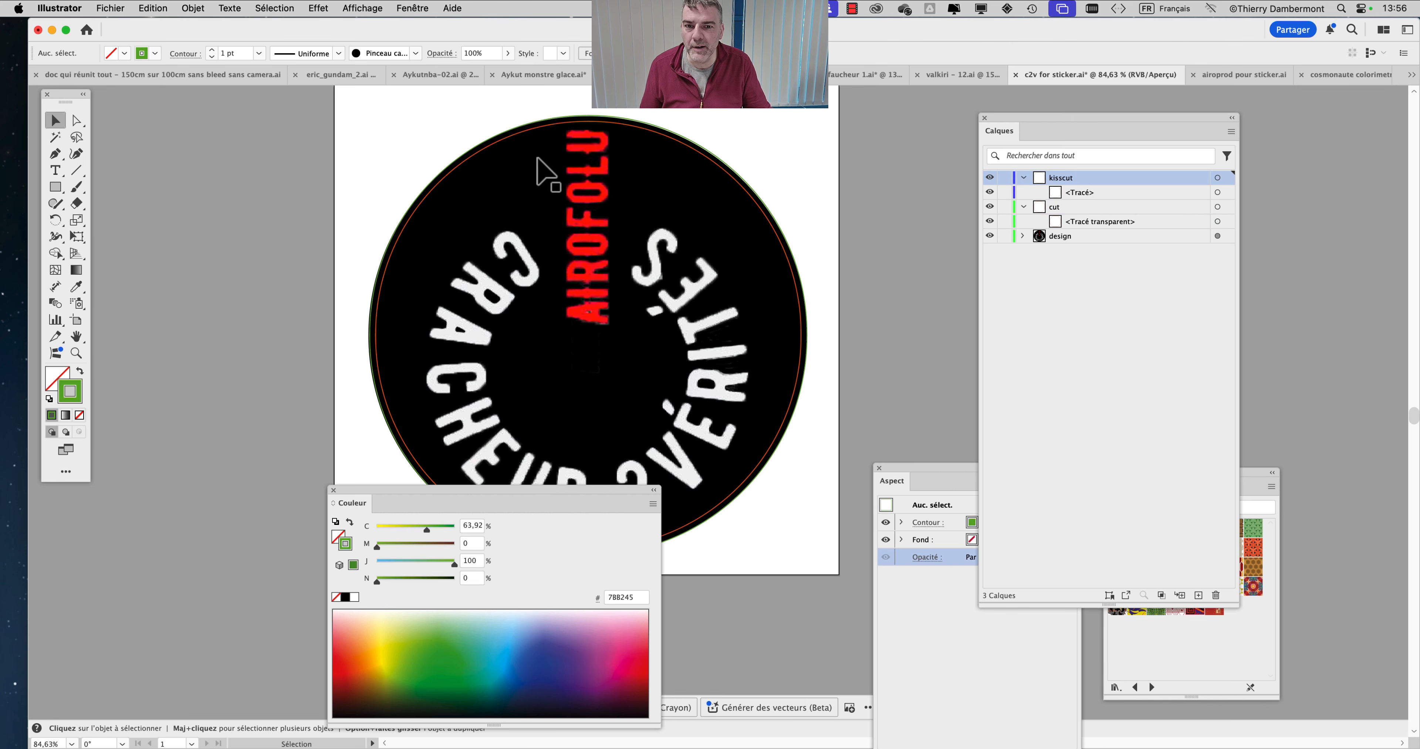
Give the cut layer's transparent path, the inner circle, a green stroke 4DA347.
scroll(552, 133, "up", 3)
scroll(547, 122, "up", 2)
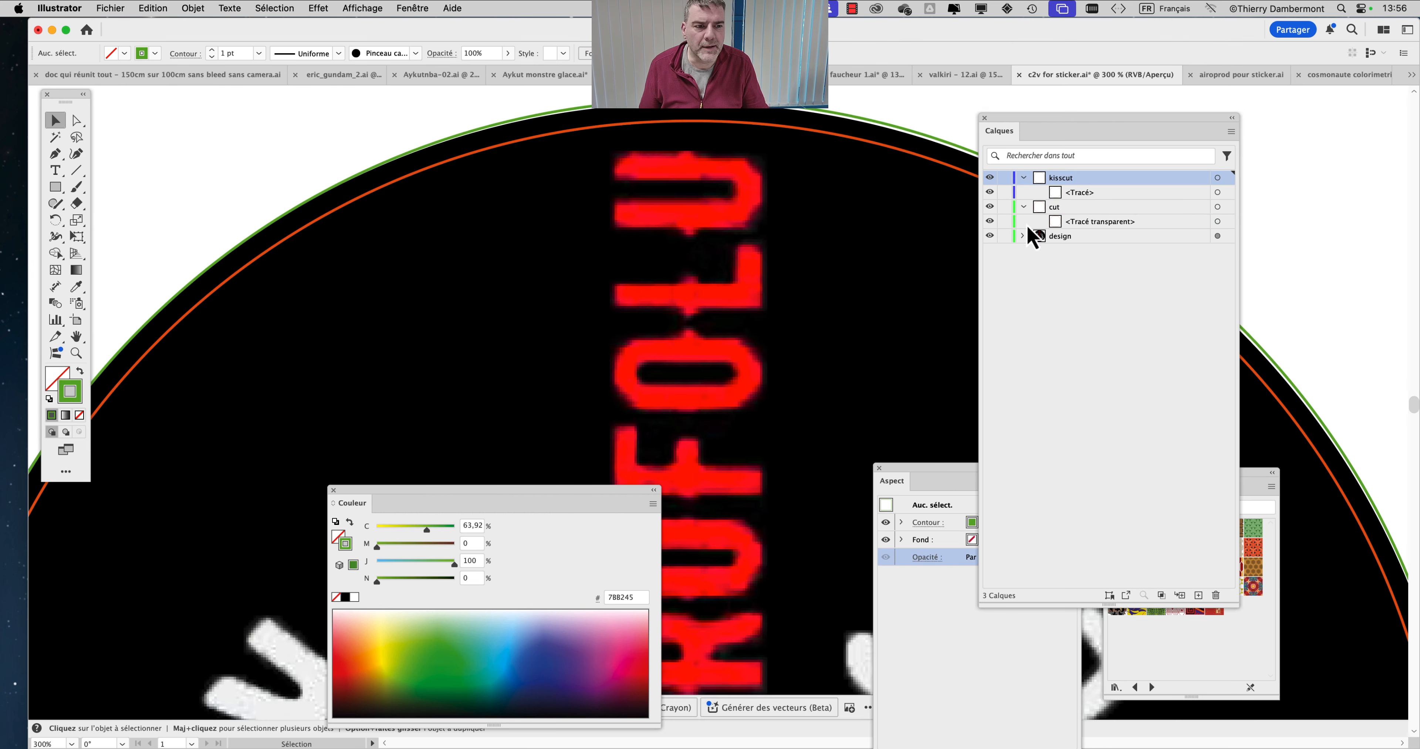
left_click(1218, 222)
left_click(425, 673)
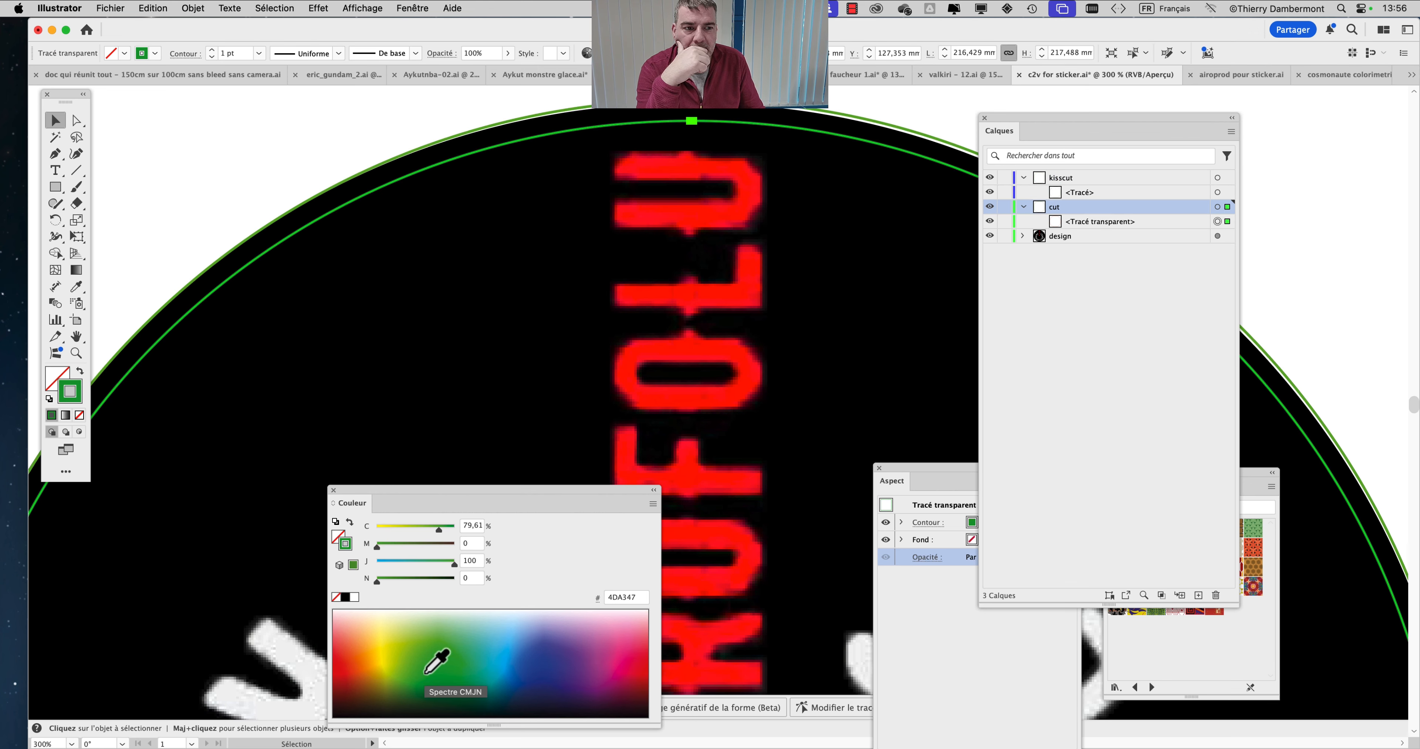
Give the kisscut layer's outer circular path a green stroke 41A048 and examine it against the inner circle.
left_click(1217, 192)
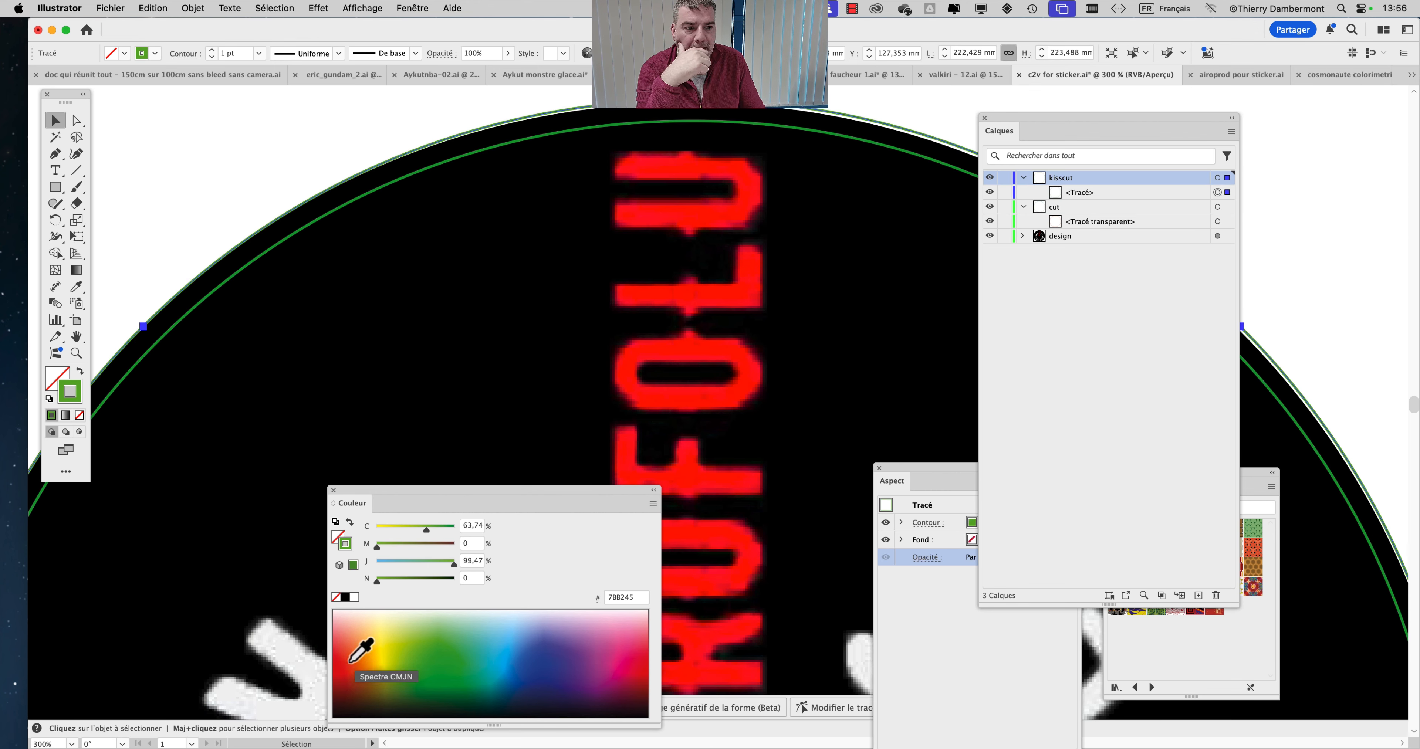
left_click(441, 663)
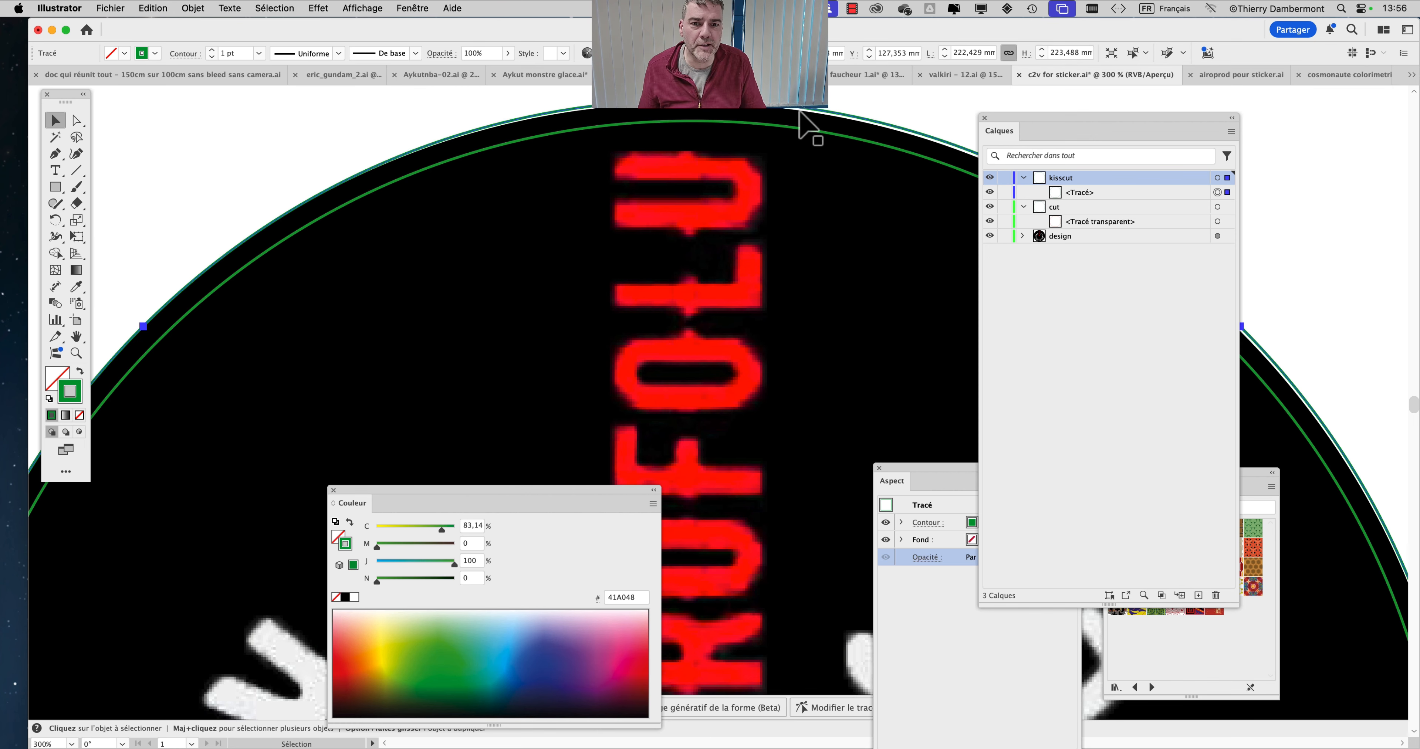
scroll(802, 113, "up", 3)
scroll(802, 113, "down", 3)
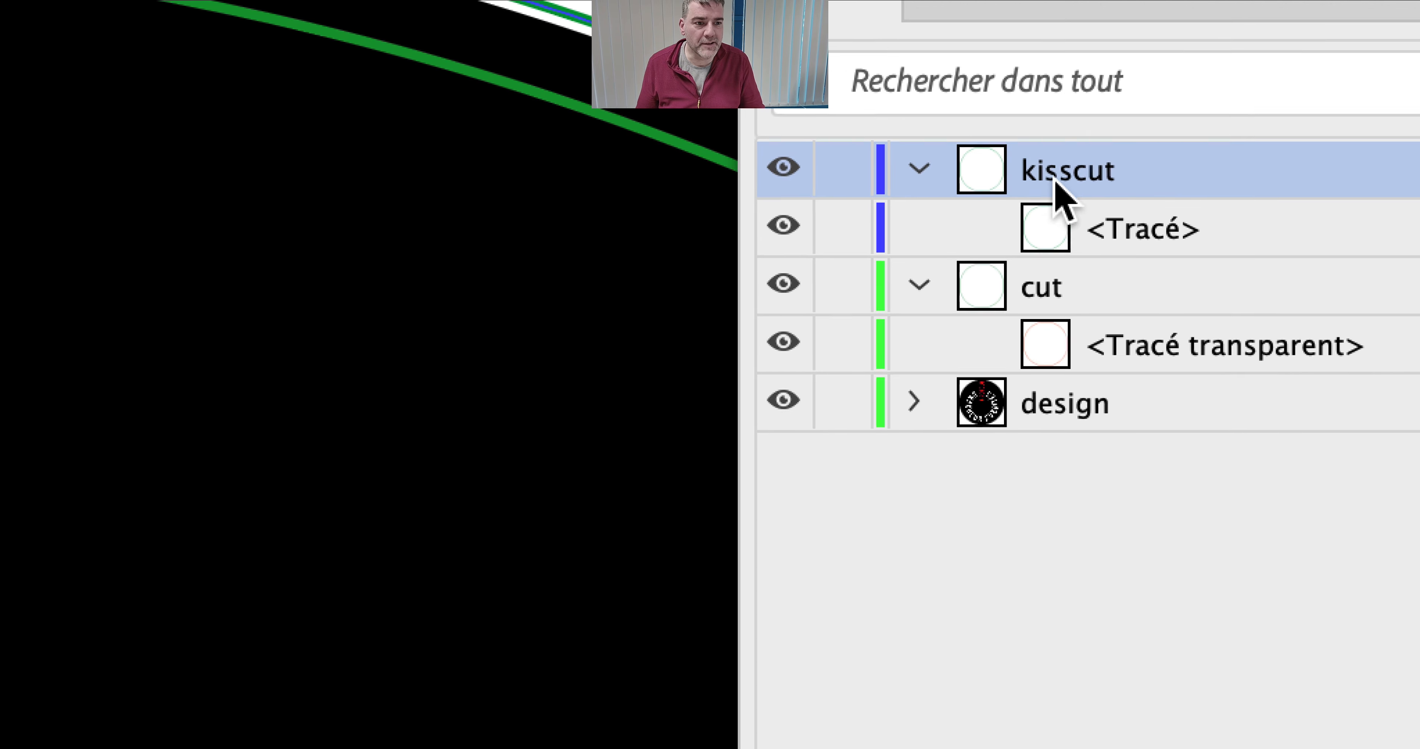
Swap the names of the two cutting layers by renaming kisscut as cut and the original cut as kisscut.
double_click(1070, 175)
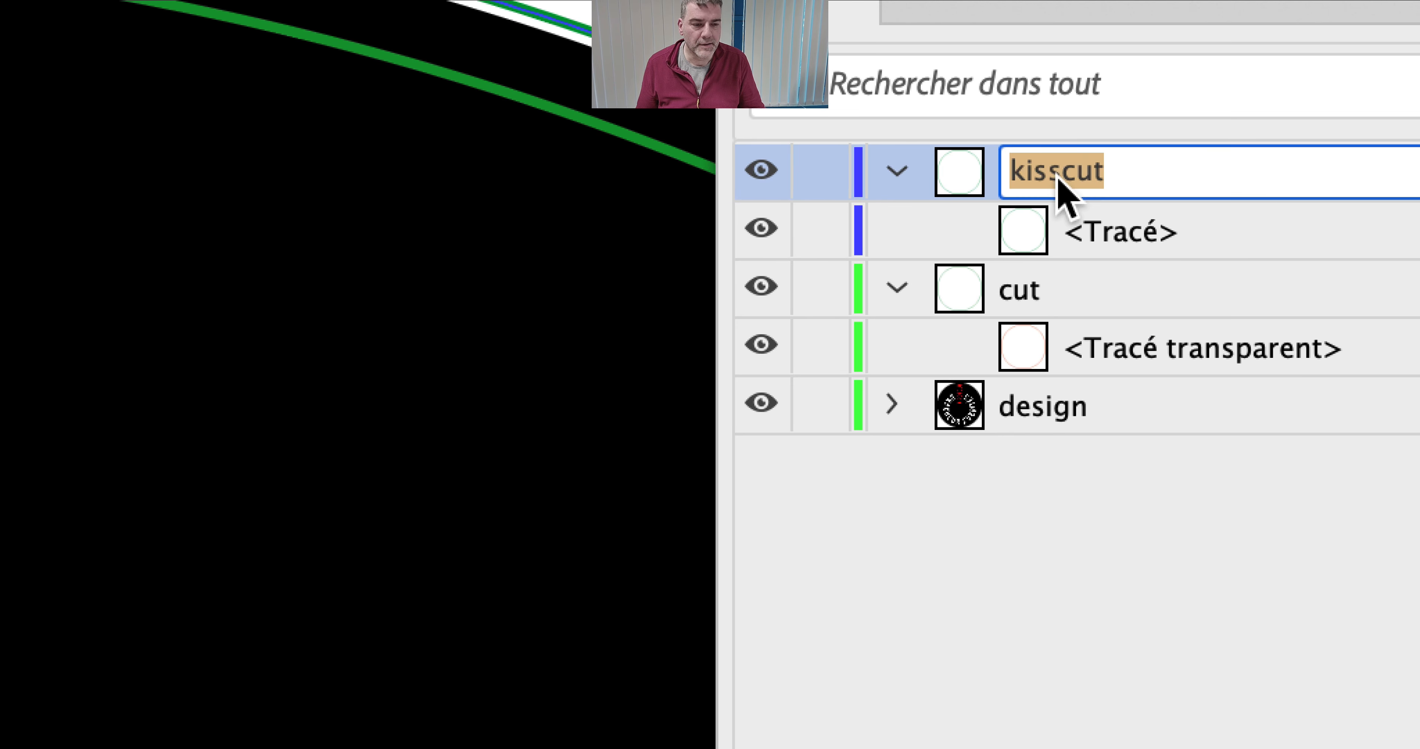
type("v")
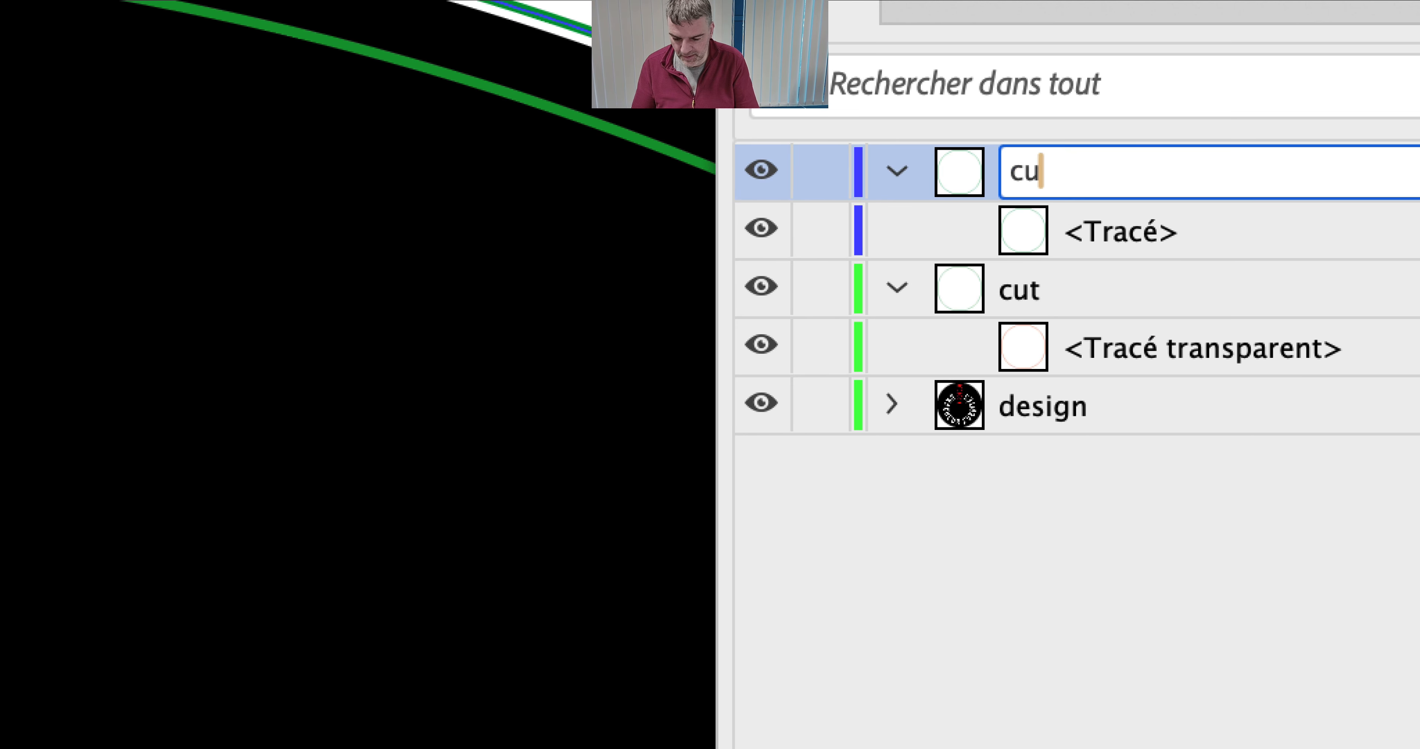
left_click(1047, 290)
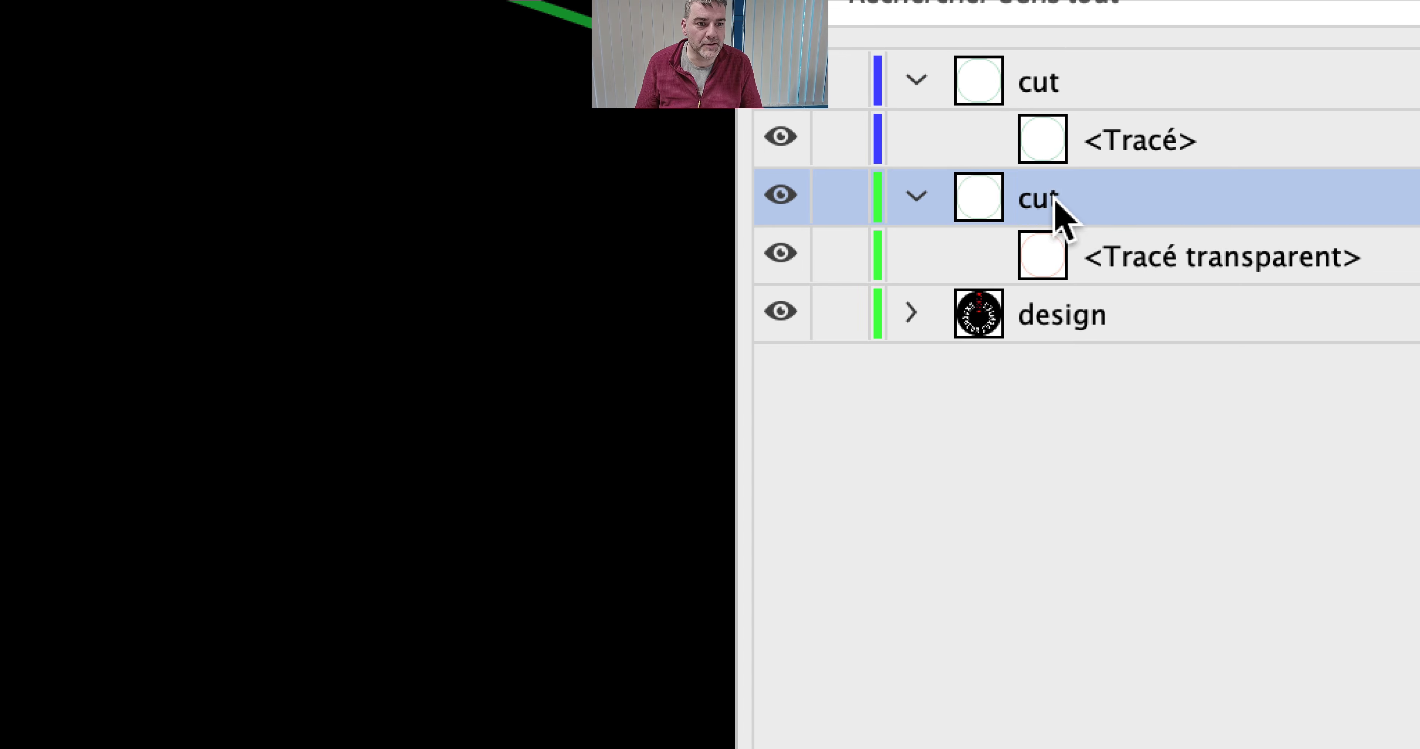
double_click(1035, 292)
type("kiss")
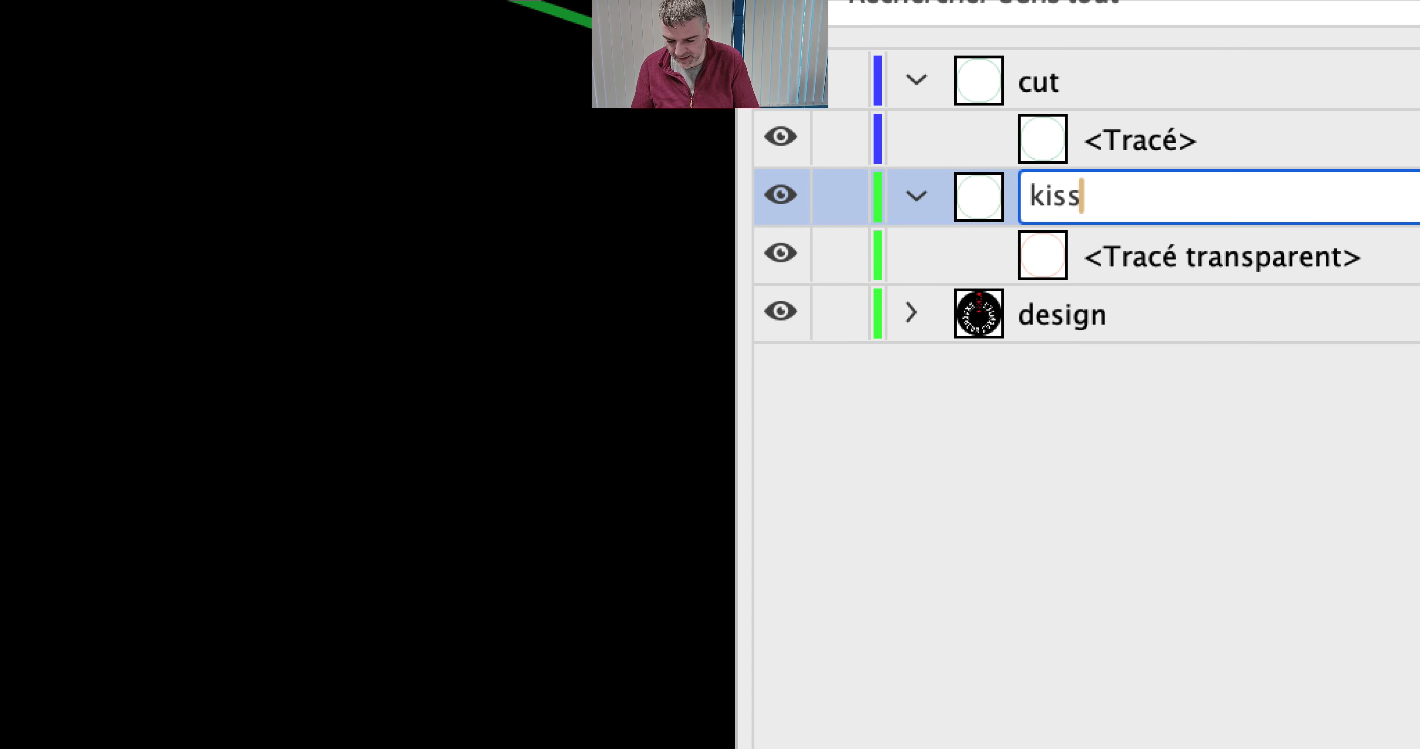
type("cut")
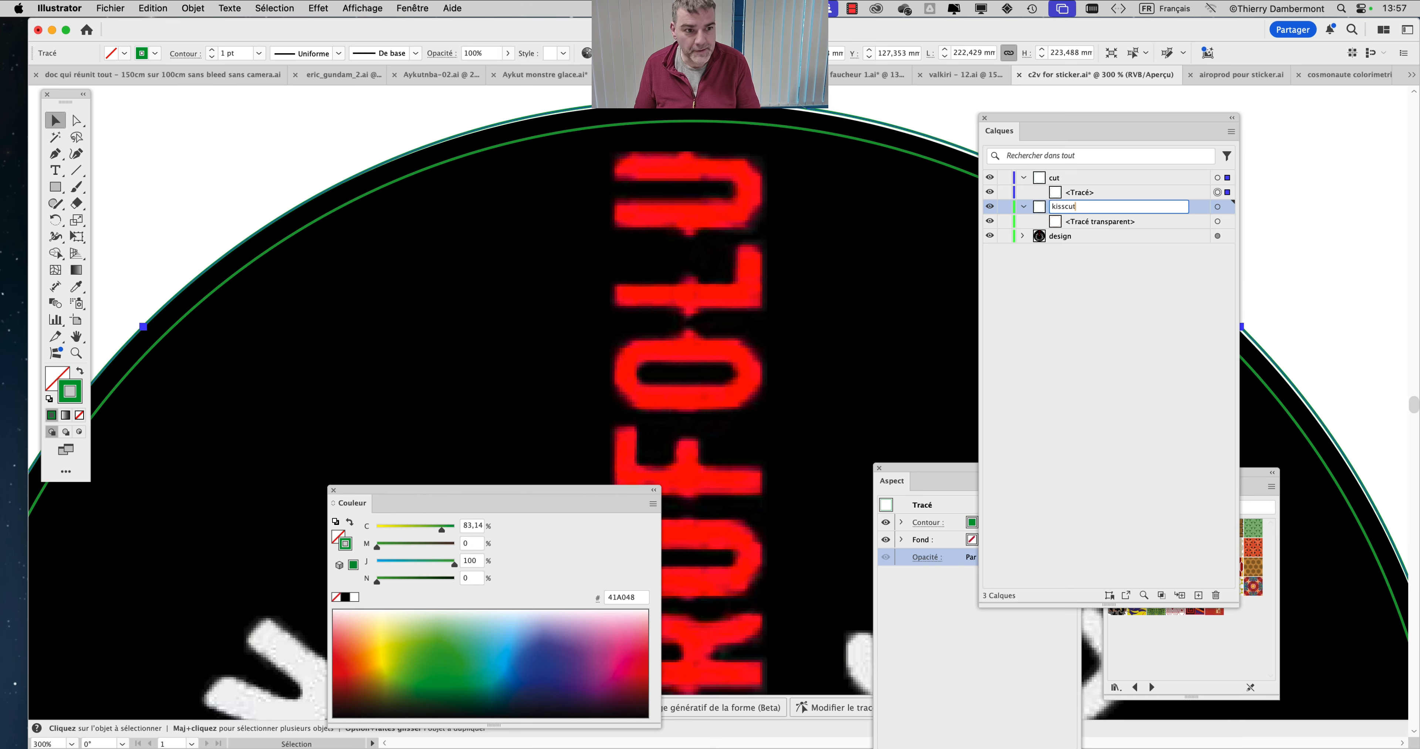
left_click(1097, 295)
Hide and show the kisscut layer twice to check which cutting line it controls.
left_click(990, 207)
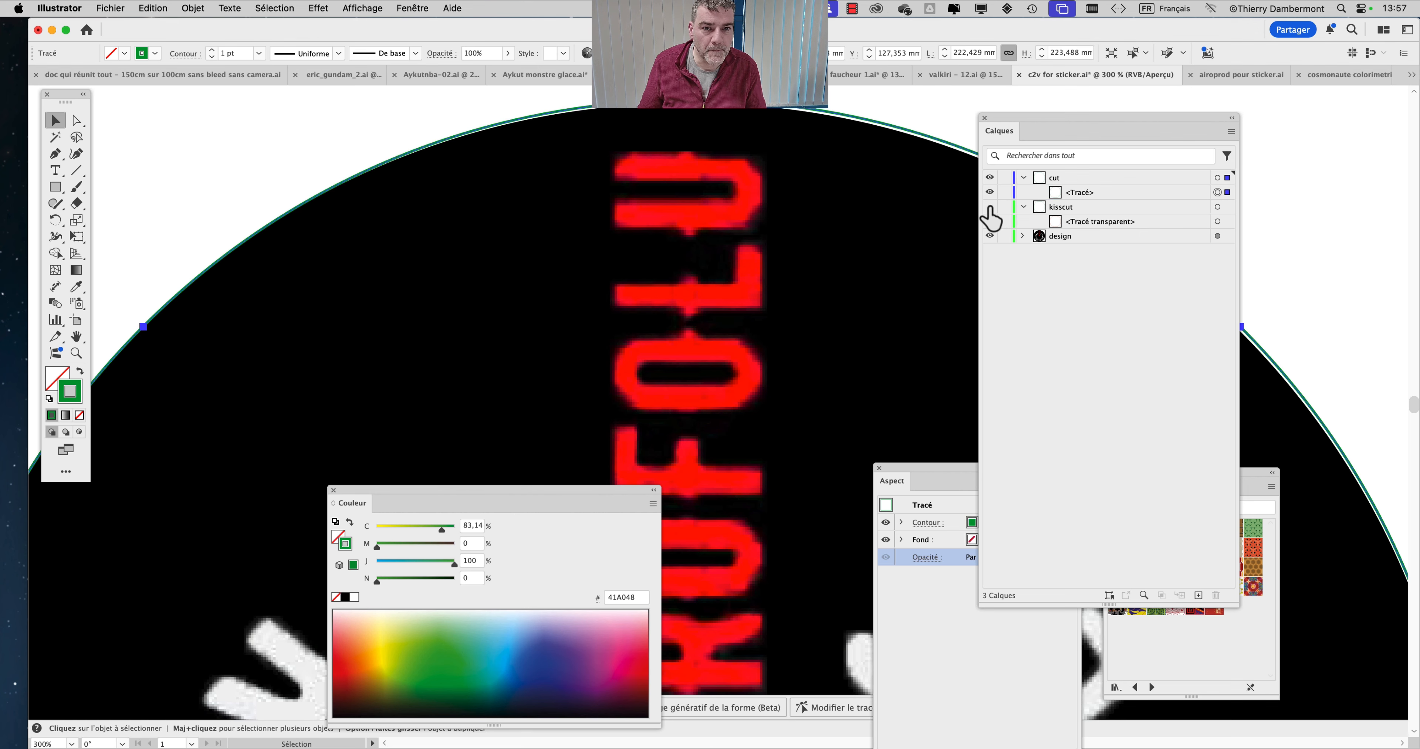
left_click(990, 207)
left_click(990, 207)
left_click(991, 207)
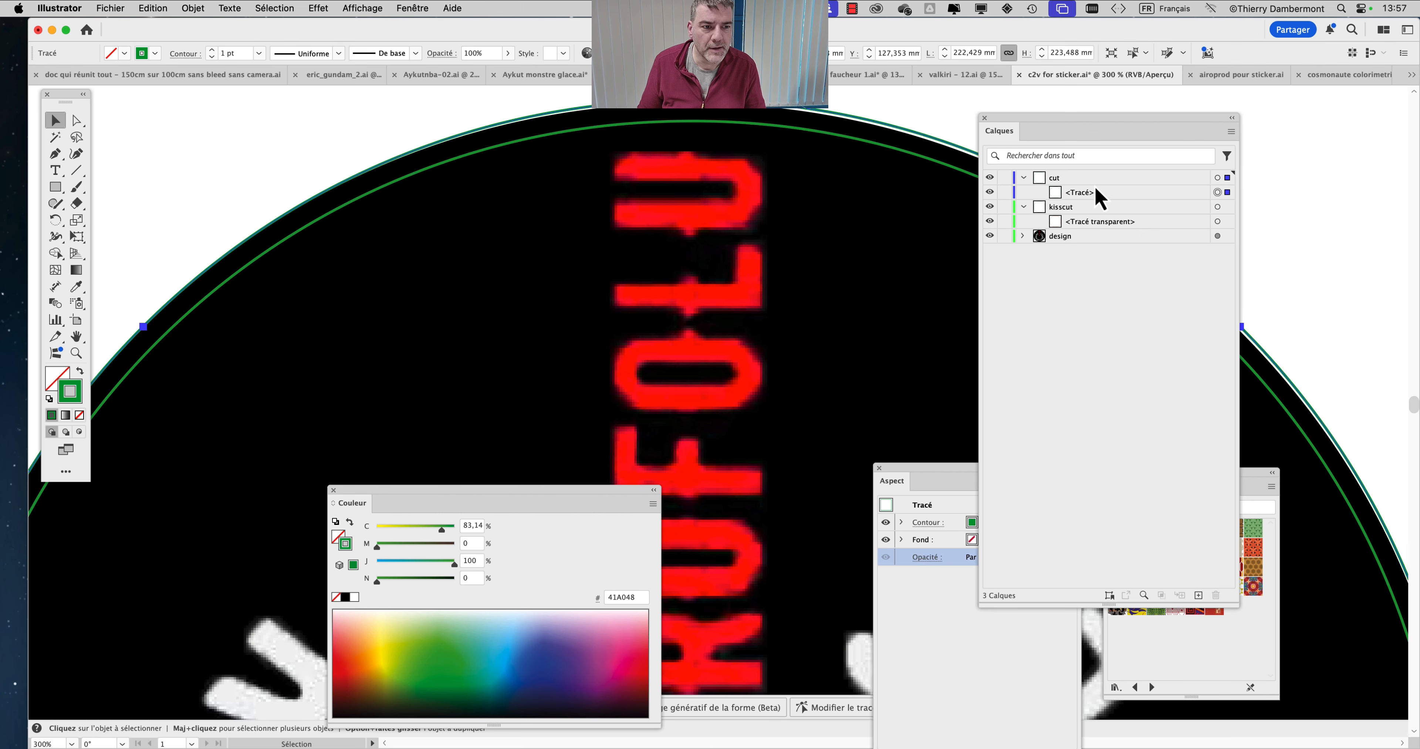
Give the cut layer's outer path an orange-red stroke D6552A, deselect it, and check it by hiding and showing the layer.
left_click(356, 643)
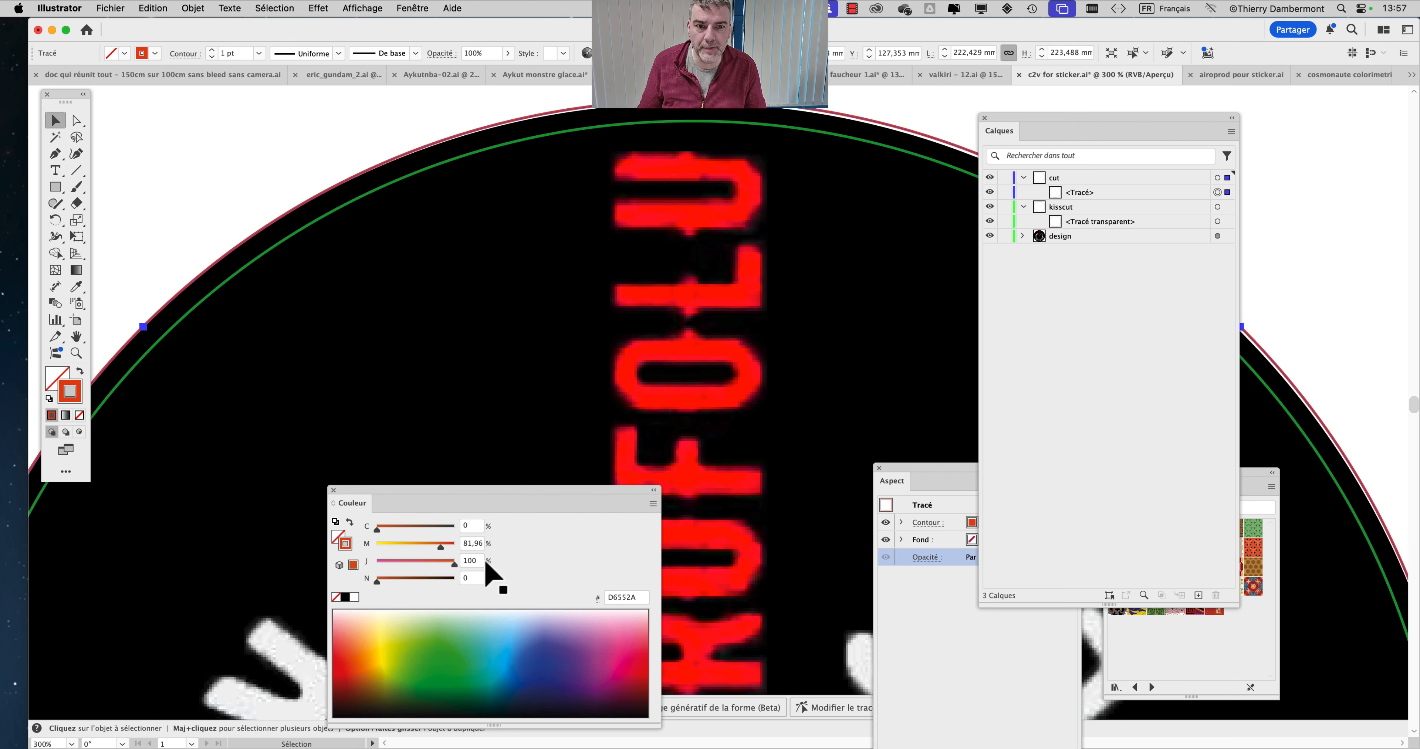
left_click(224, 206)
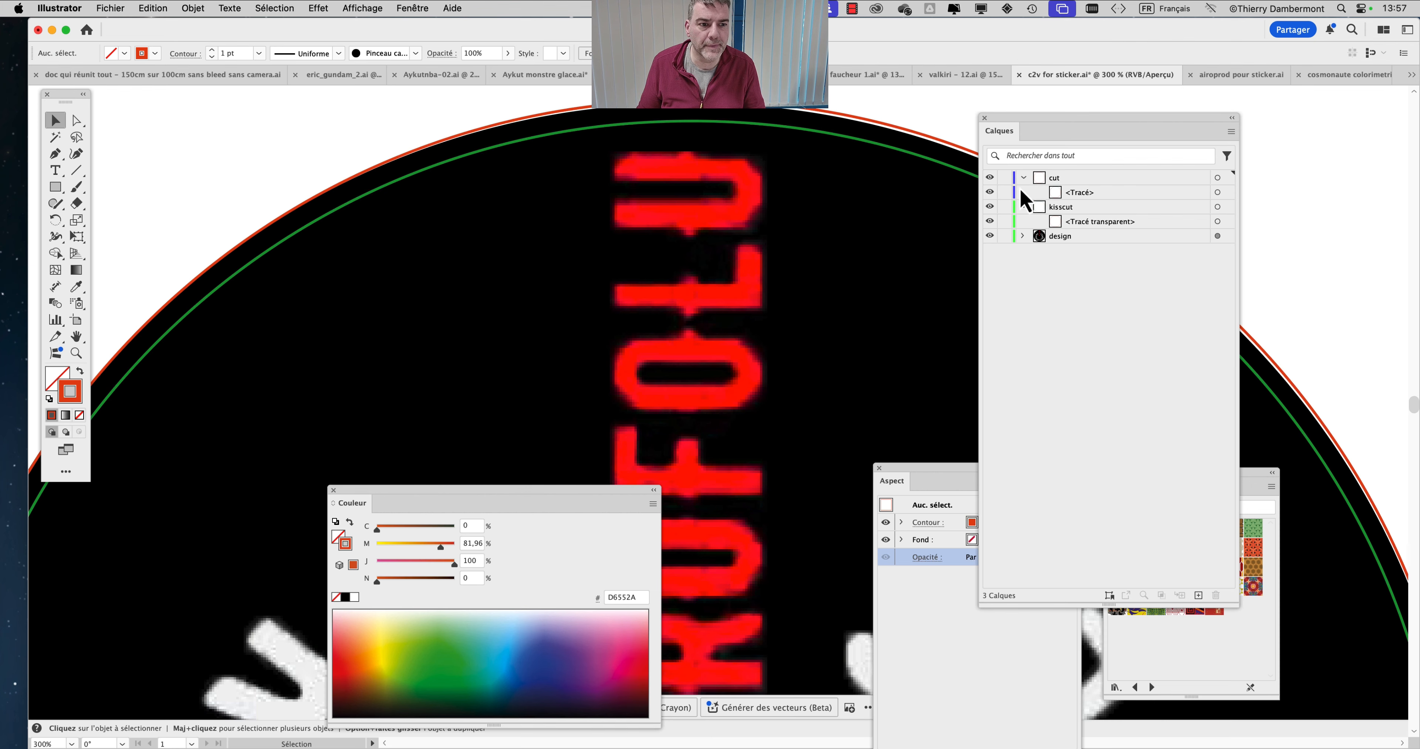
left_click(990, 177)
left_click(990, 178)
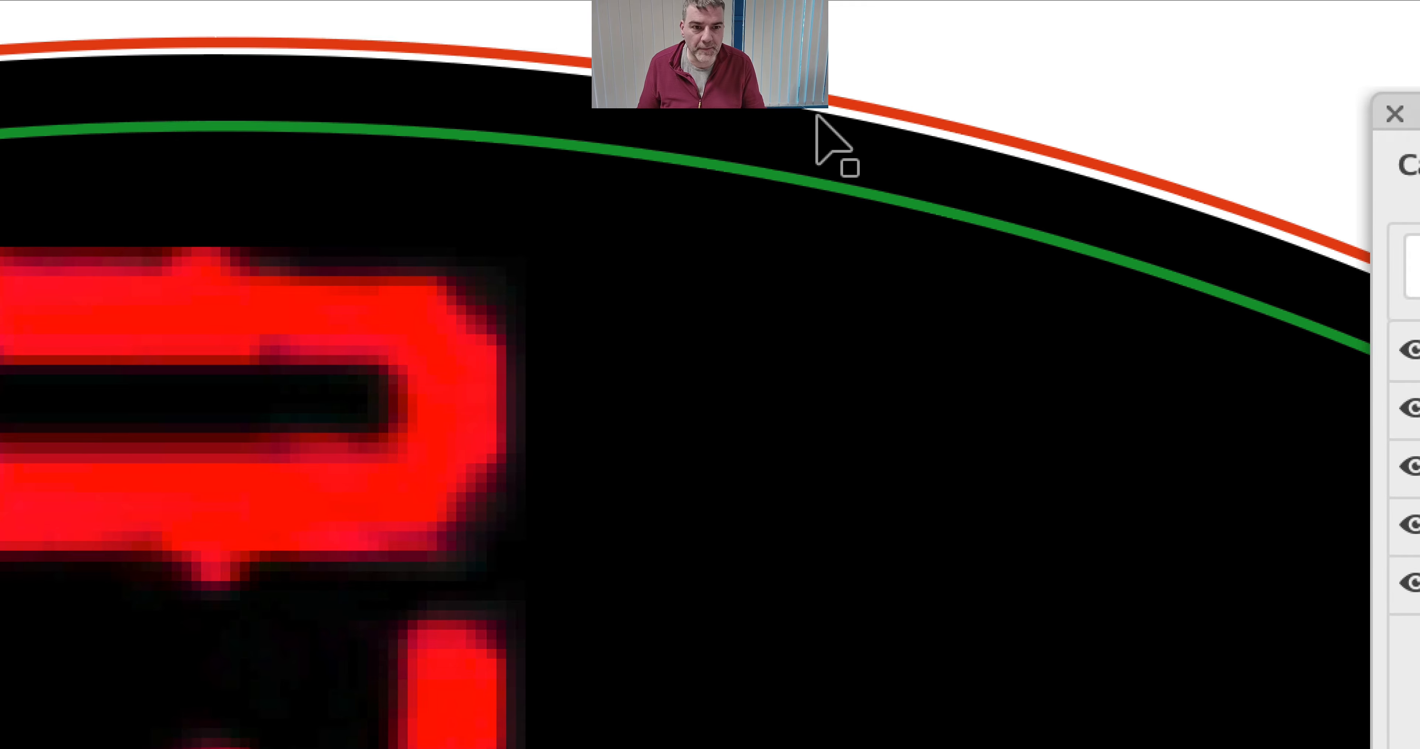
Select the design's black circle to check its edge against the cutting lines, deselect it, and save the document.
left_click(855, 128)
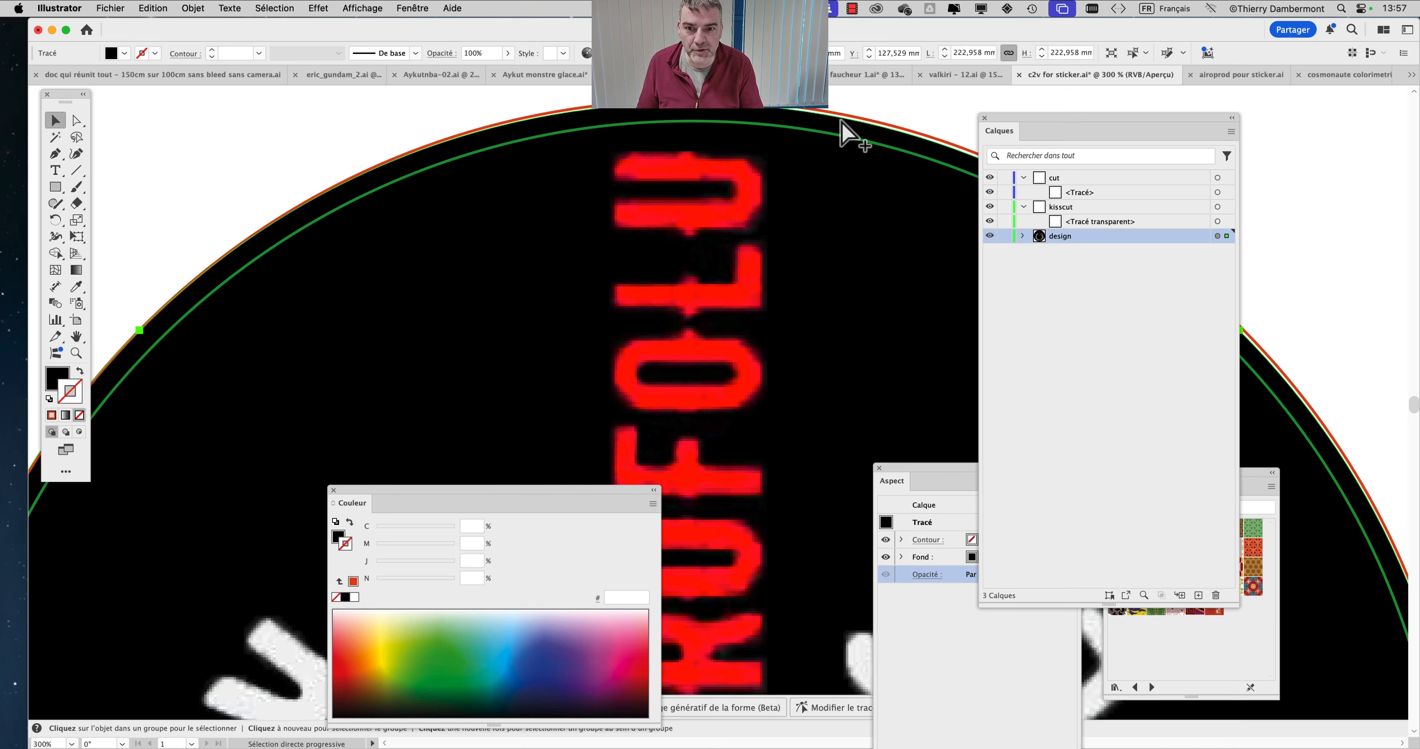
scroll(804, 280, "down", 2)
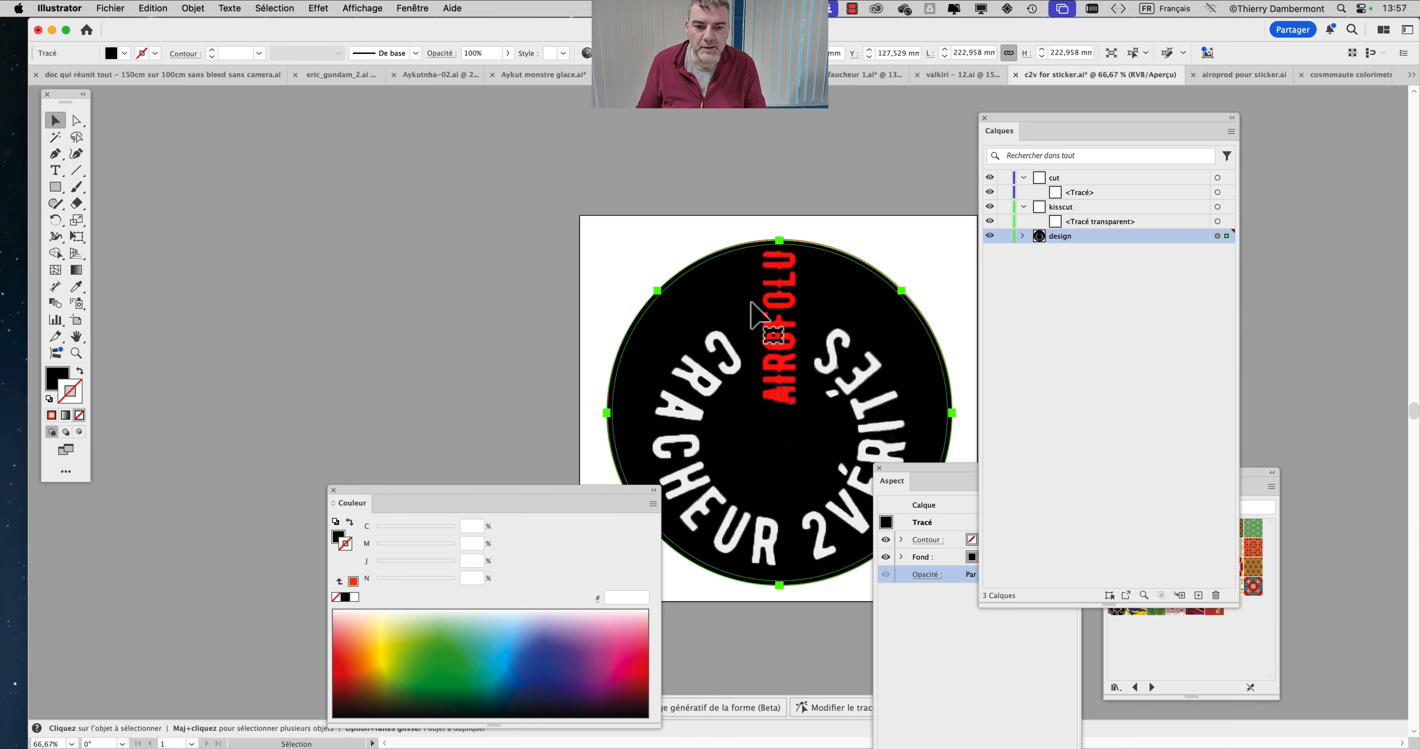
left_click(609, 237)
left_click_drag(706, 289, 570, 225)
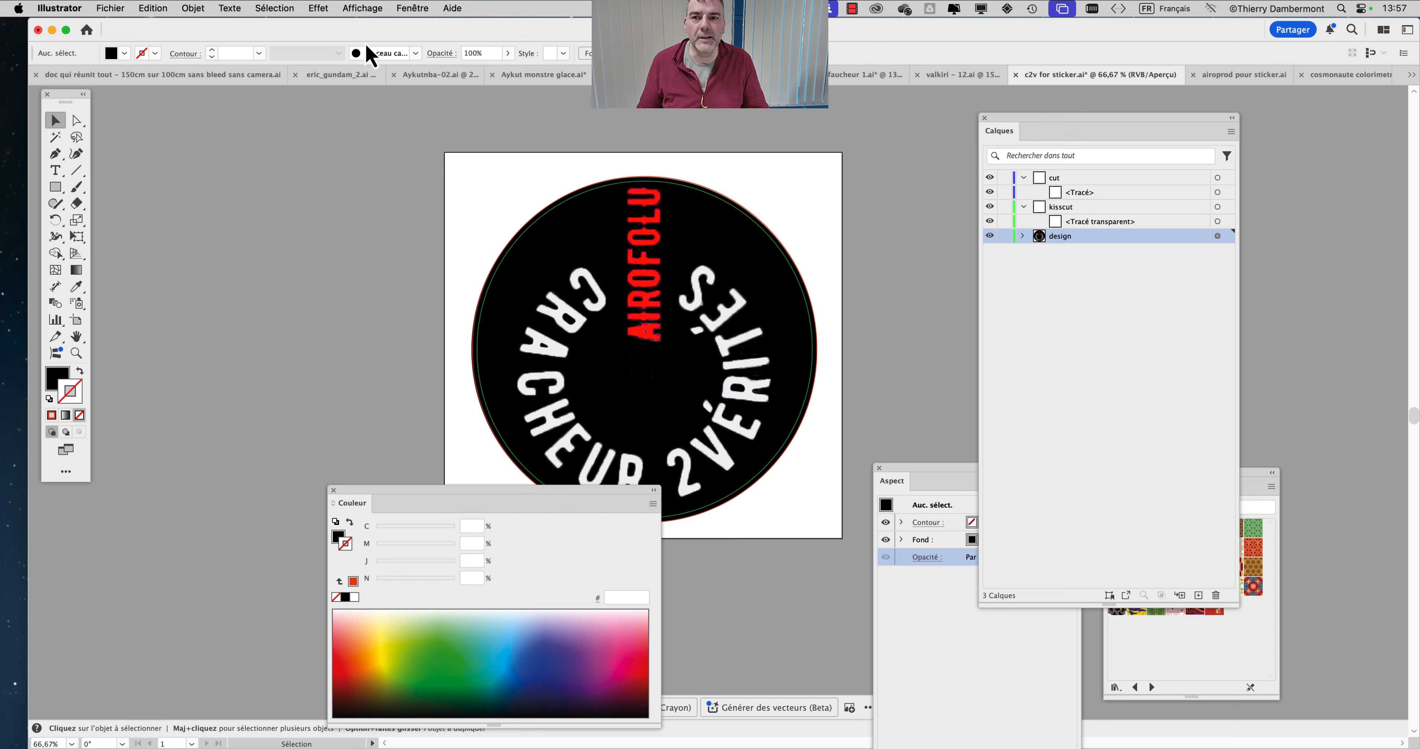
left_click(119, 8)
left_click(146, 144)
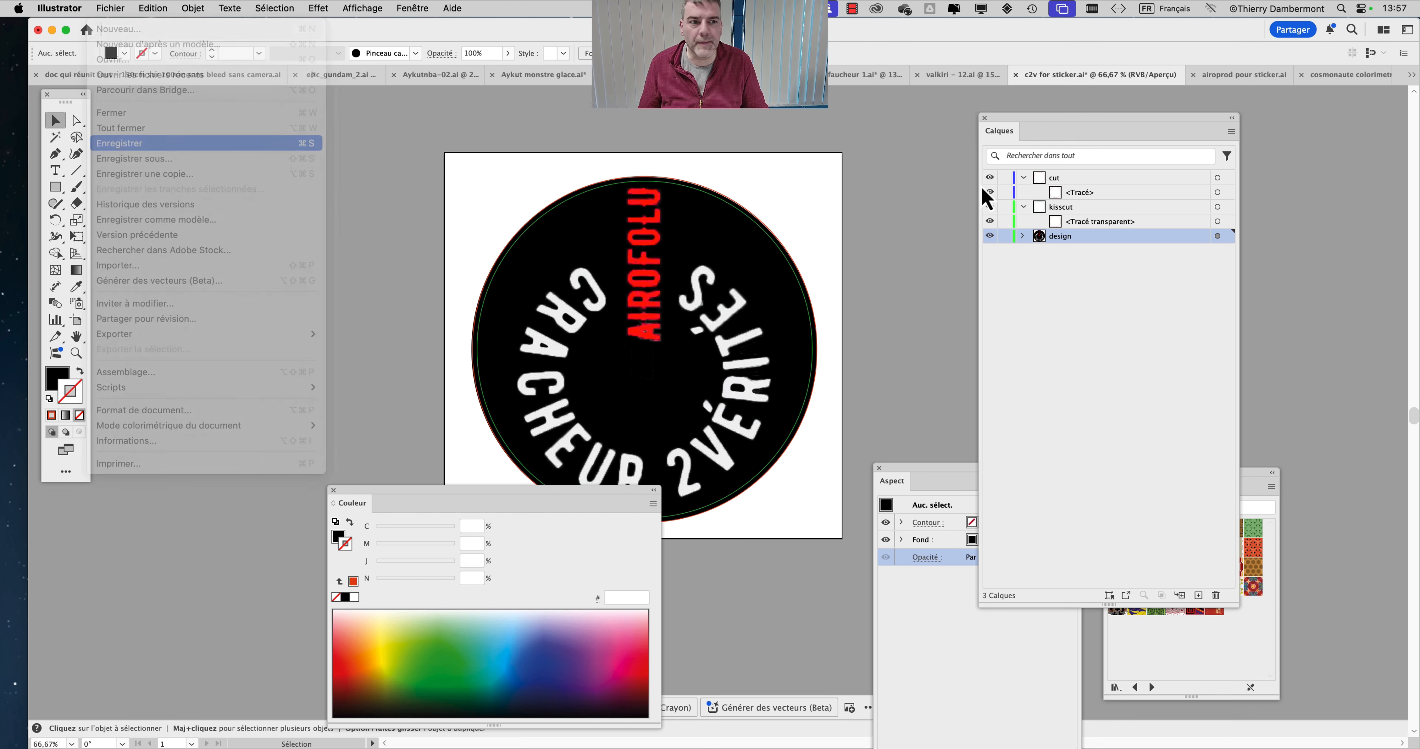
Switch to airoprod pour sticker, delete the locked group, and check the design sublayer by hiding and showing it.
left_click(1243, 77)
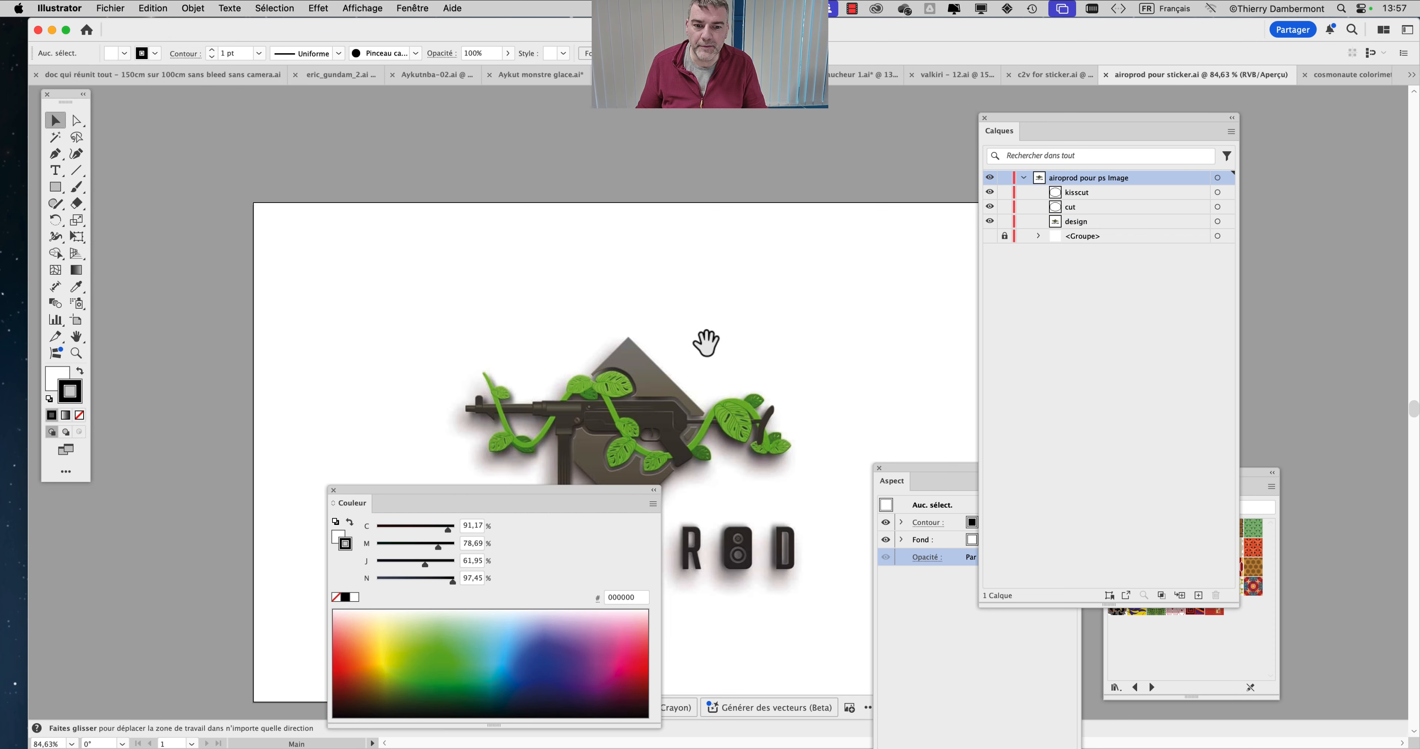
left_click_drag(710, 339, 628, 184)
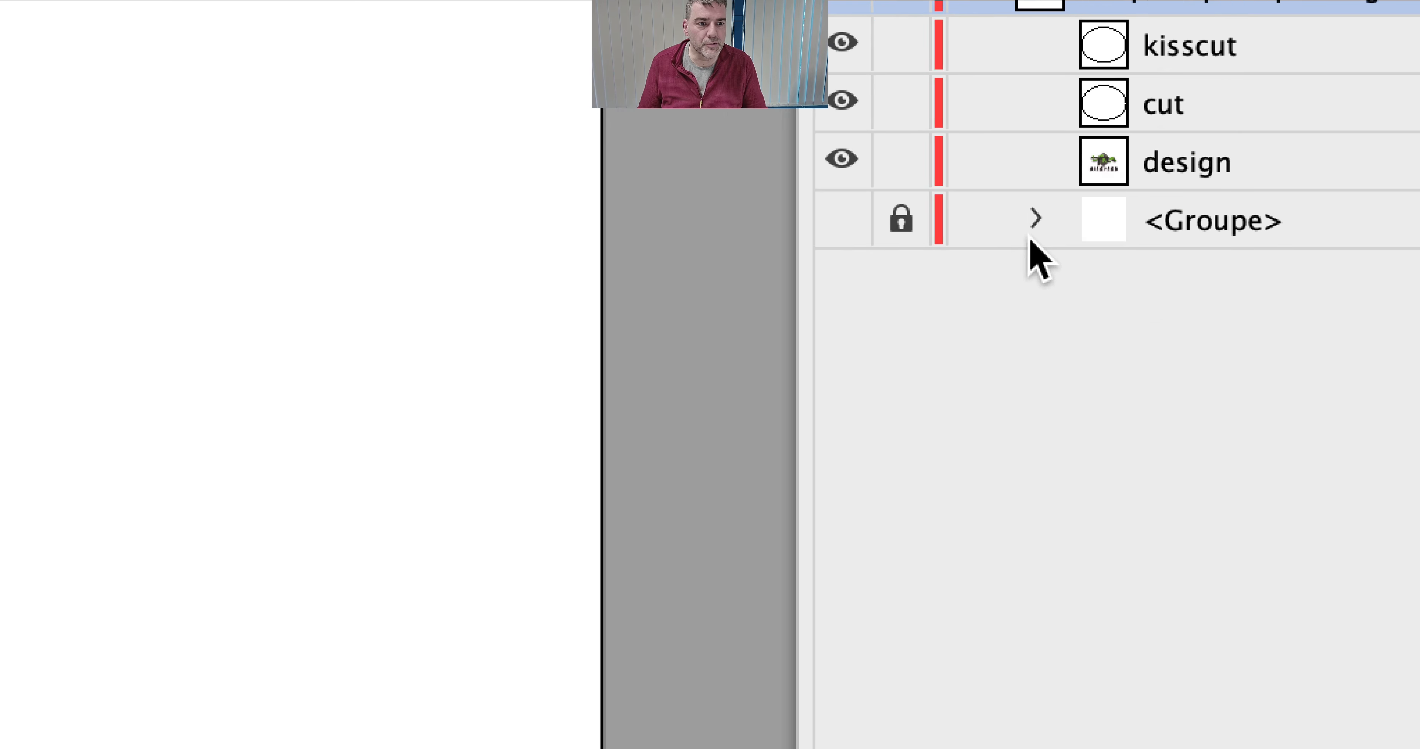
left_click(1102, 237)
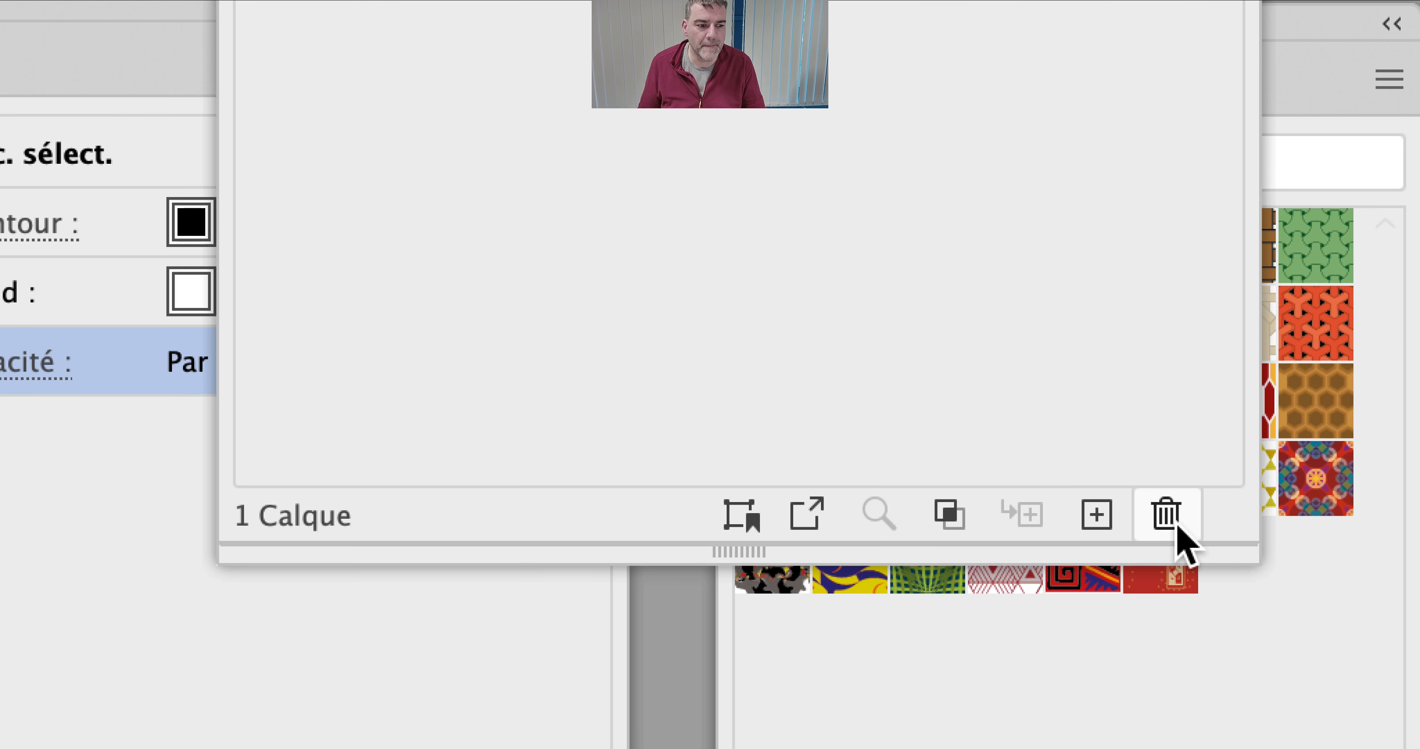
left_click(1175, 524)
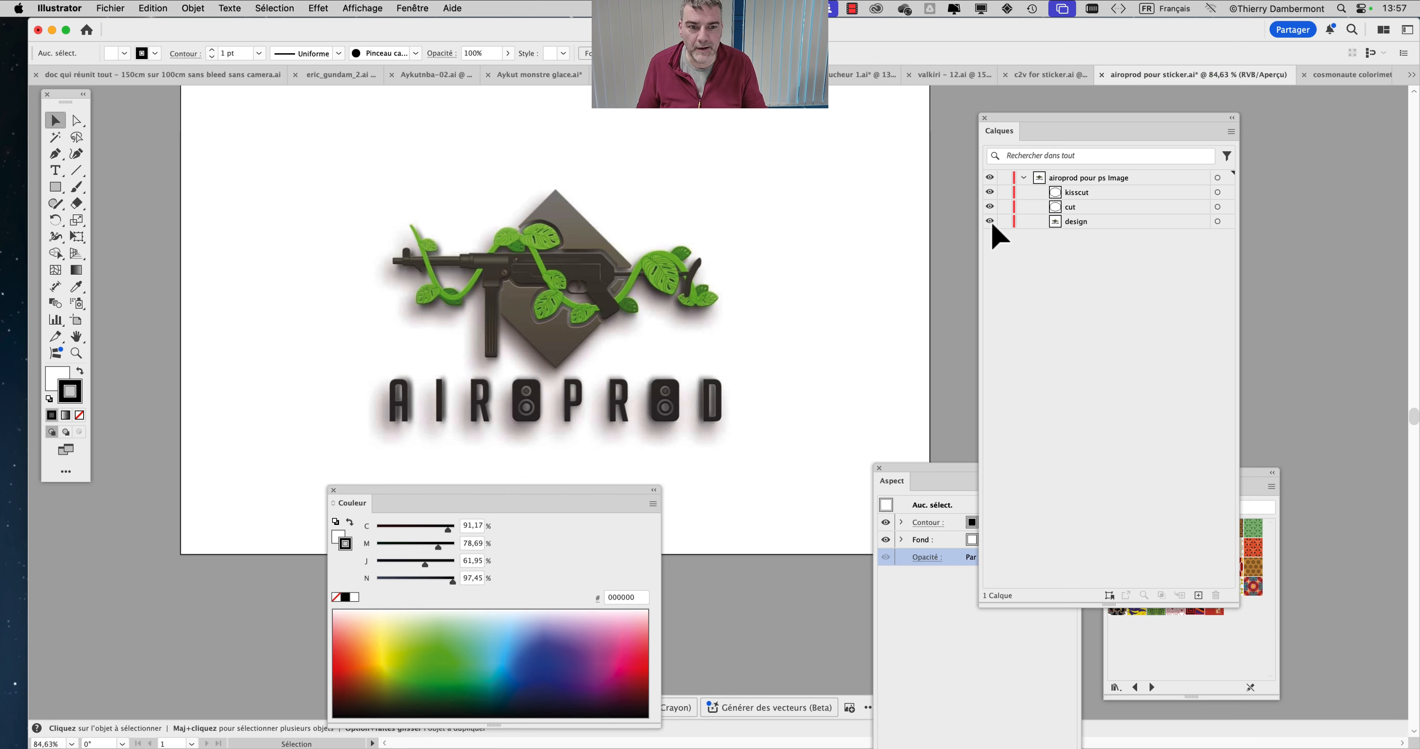
left_click(984, 217)
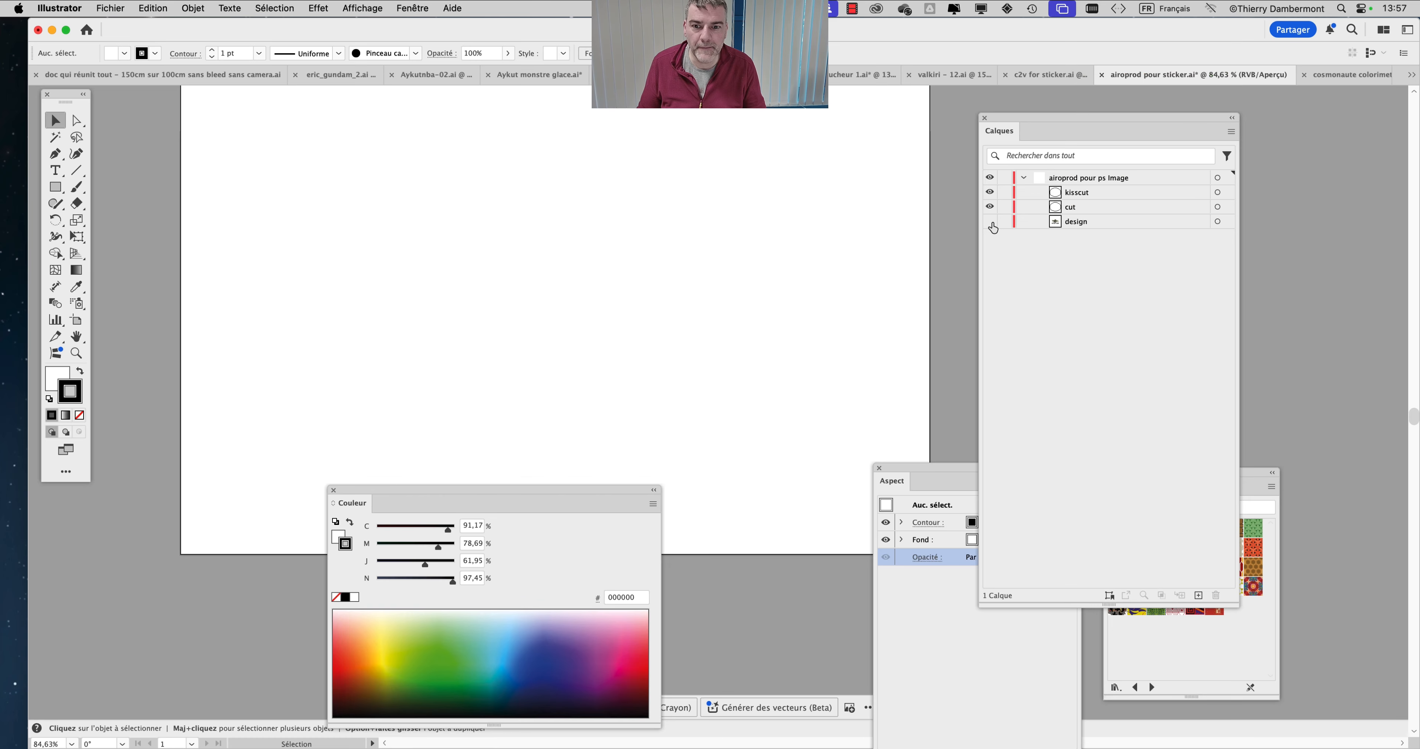
left_click(984, 217)
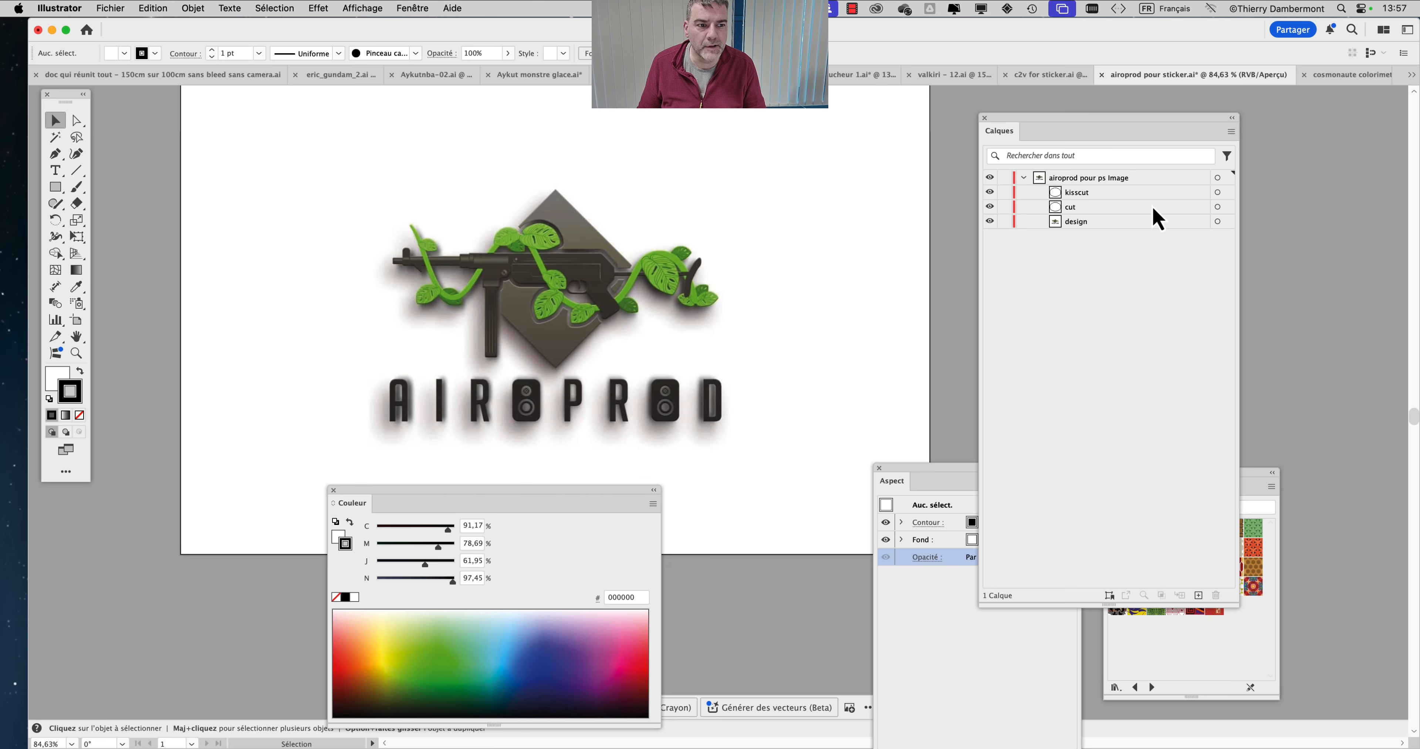
Create a top-level layer named cut above airoprod pour ps Image and reduce the size of the Calques panel.
key("super+alt")
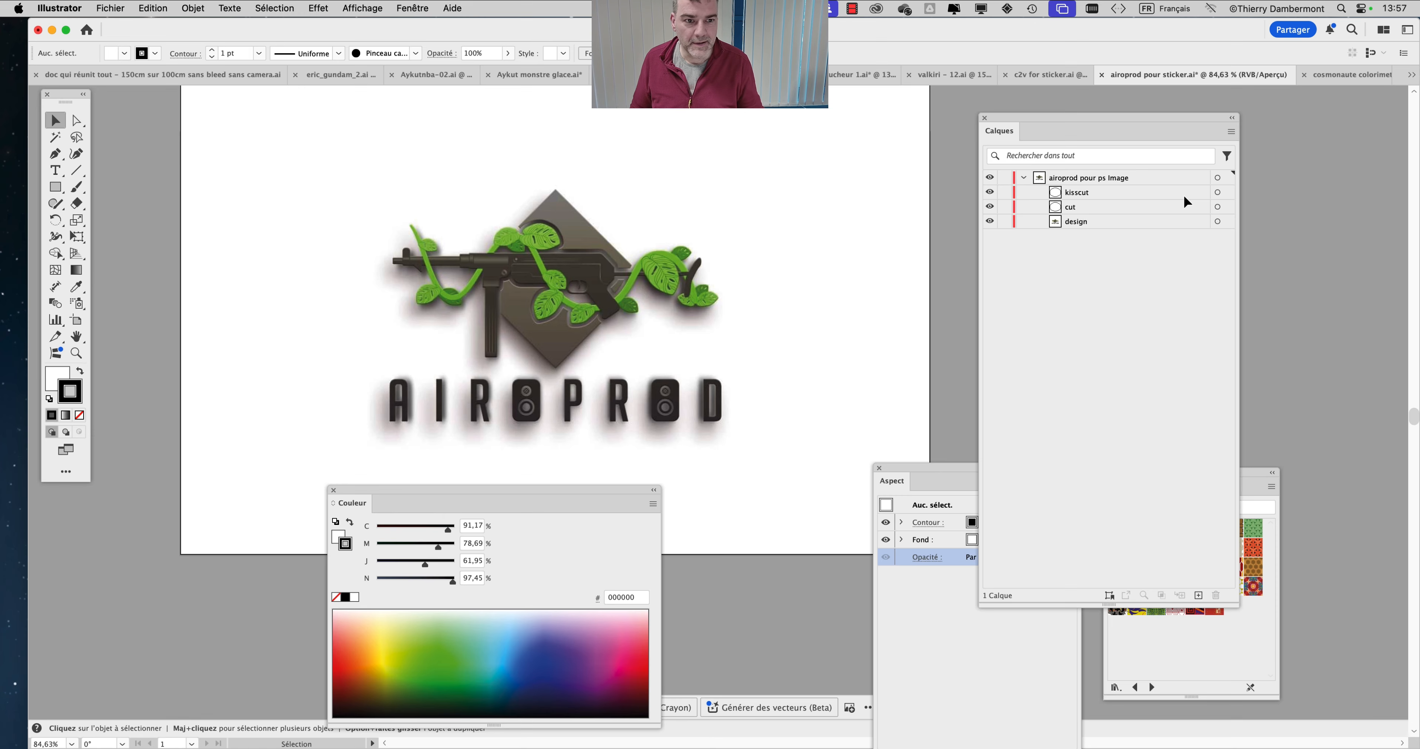
left_click(1199, 597)
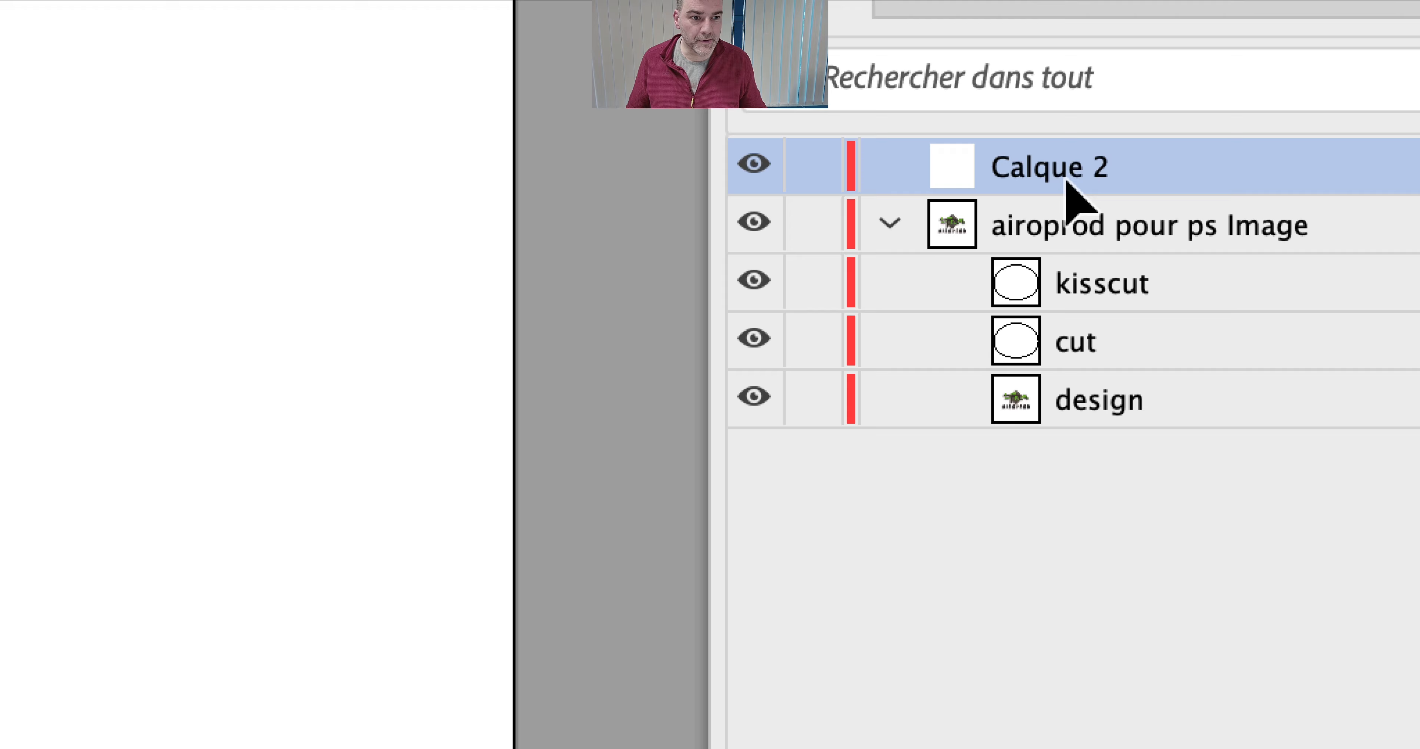
double_click(1067, 178)
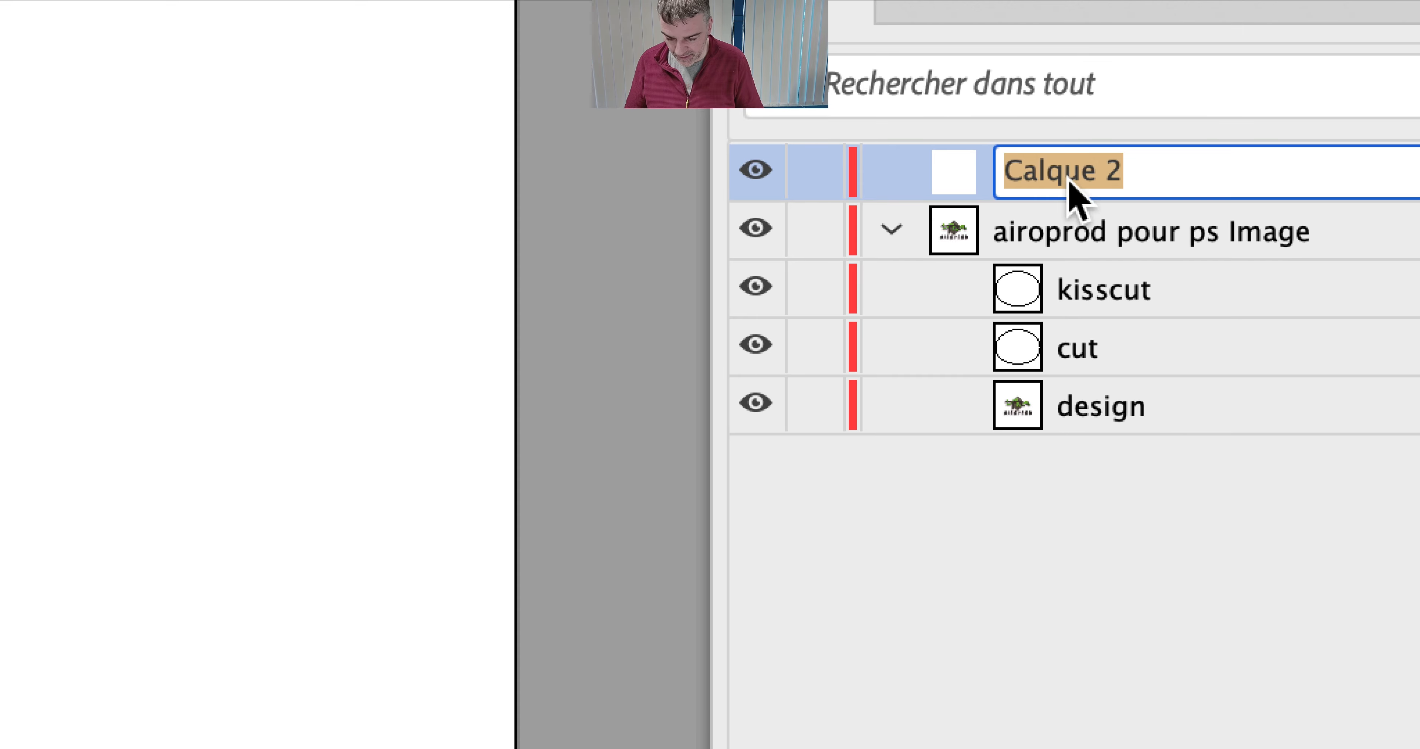
type("cut")
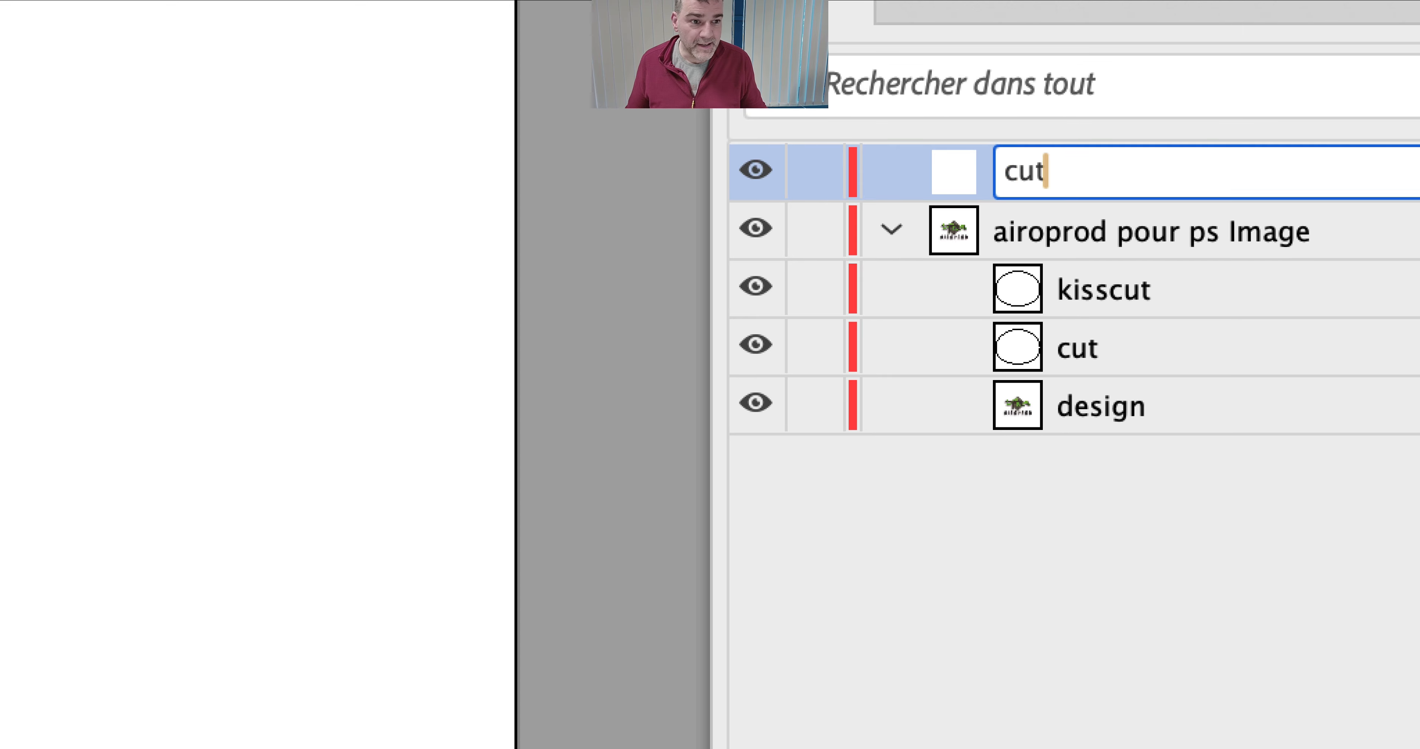
key("Return")
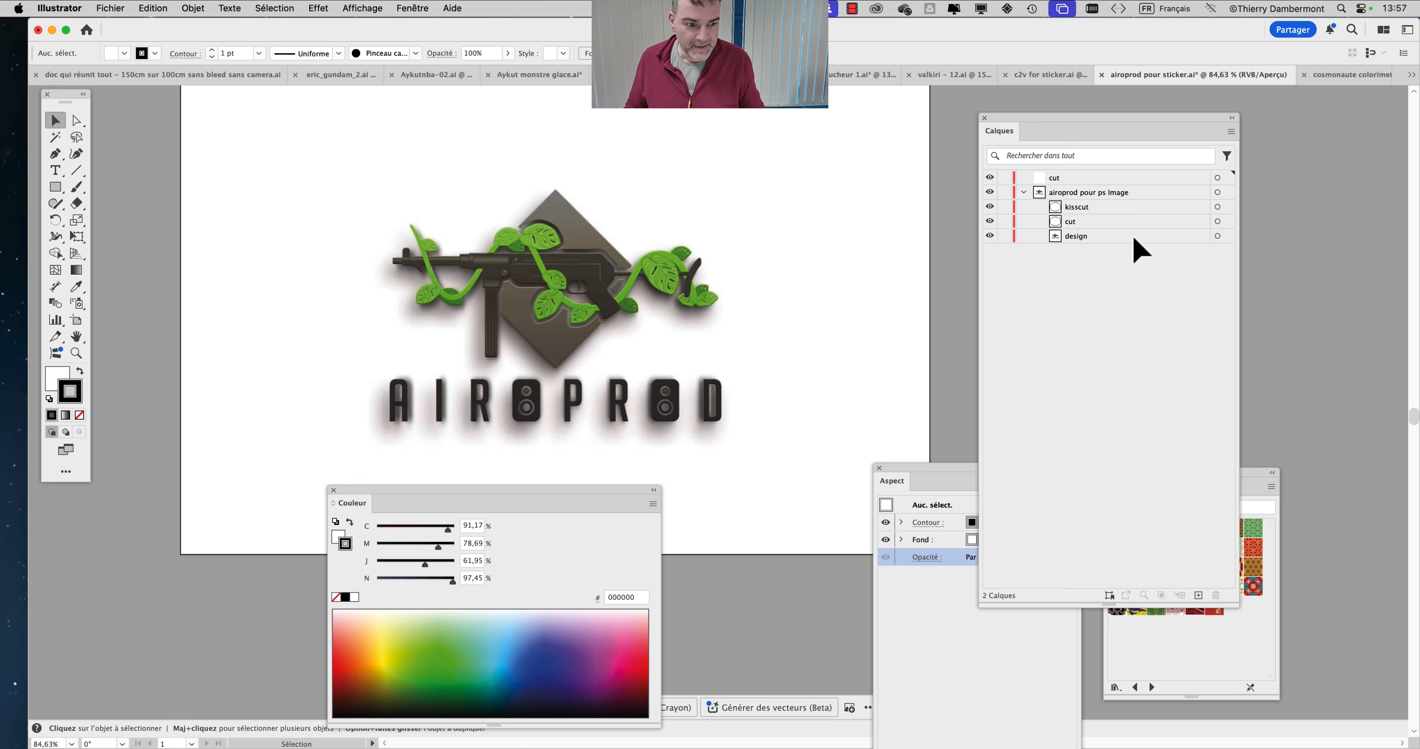
left_click_drag(1235, 605, 1211, 402)
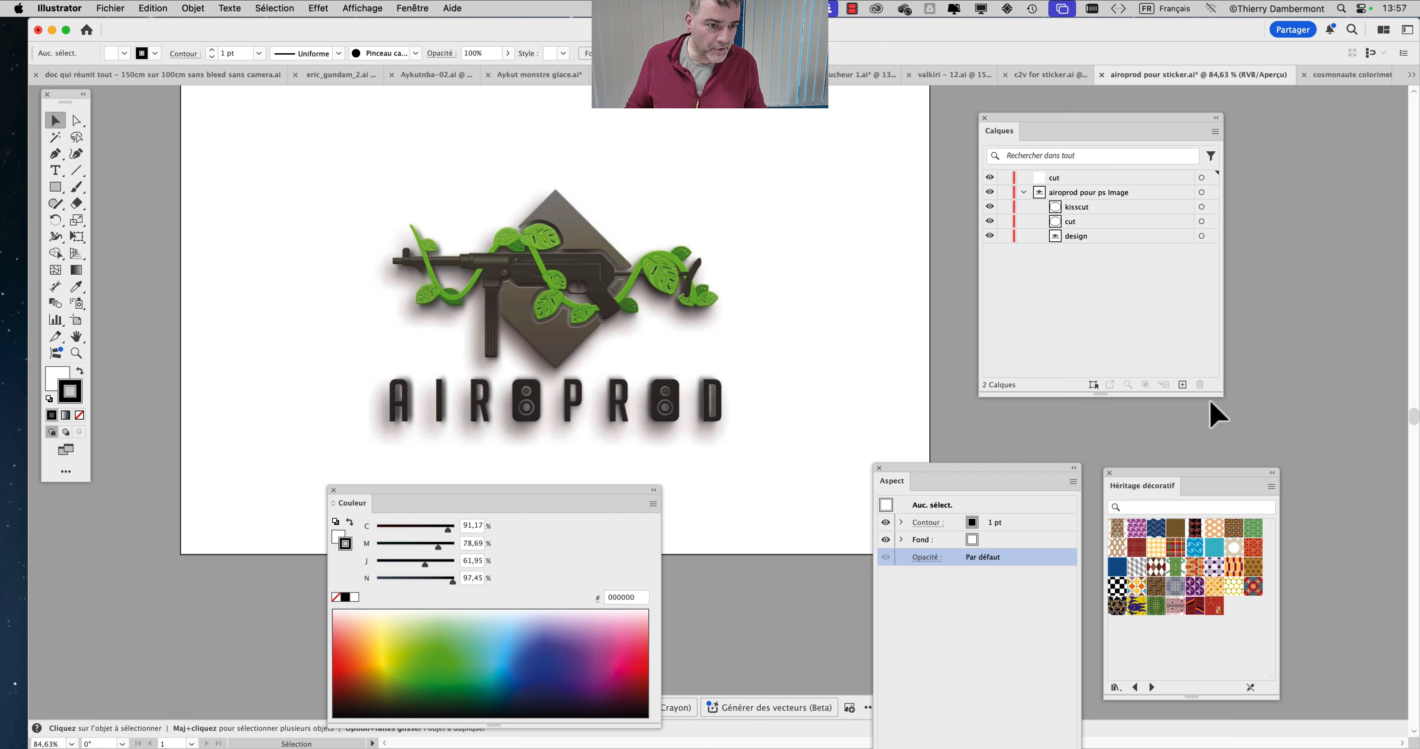
Create a top-level kisscut layer above cut, and move the kisscut and cut sublayers into their matching top-level layers.
left_click(1181, 385)
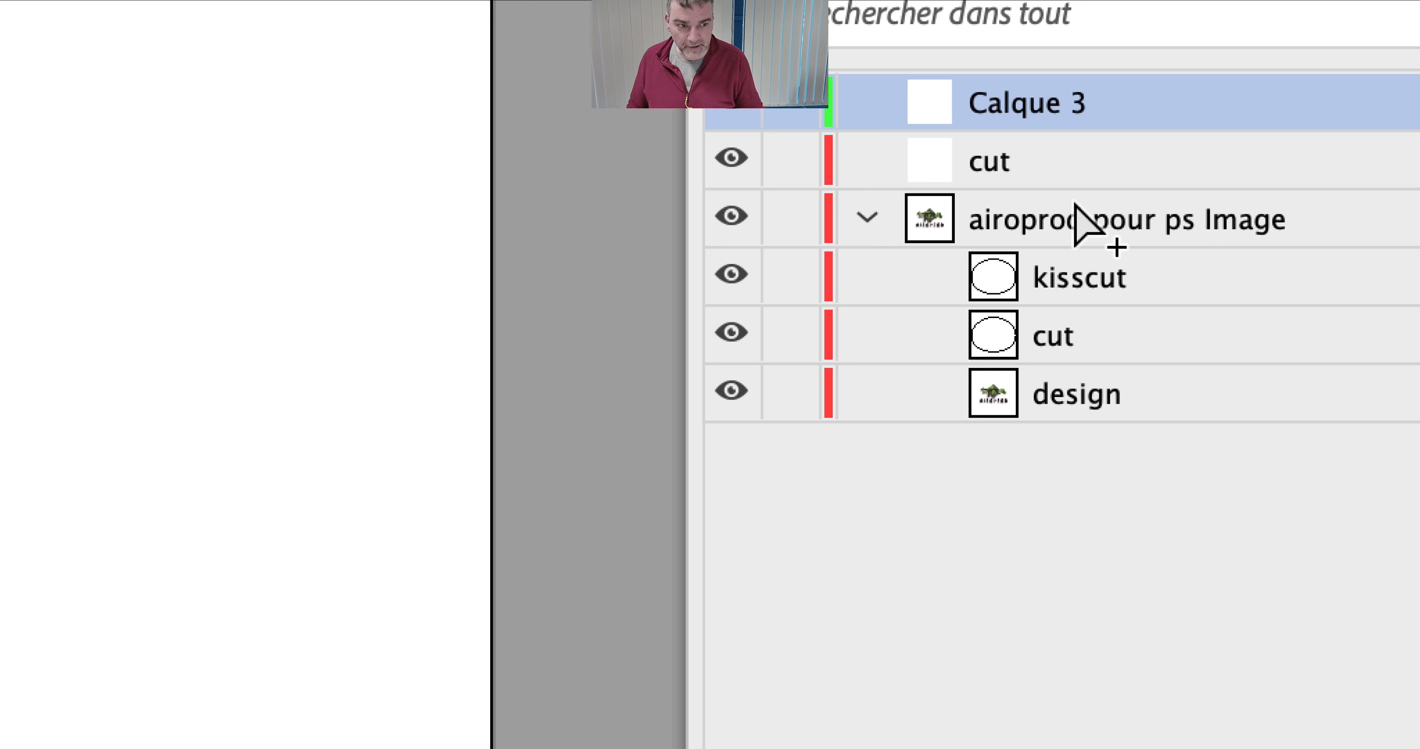
double_click(1046, 142)
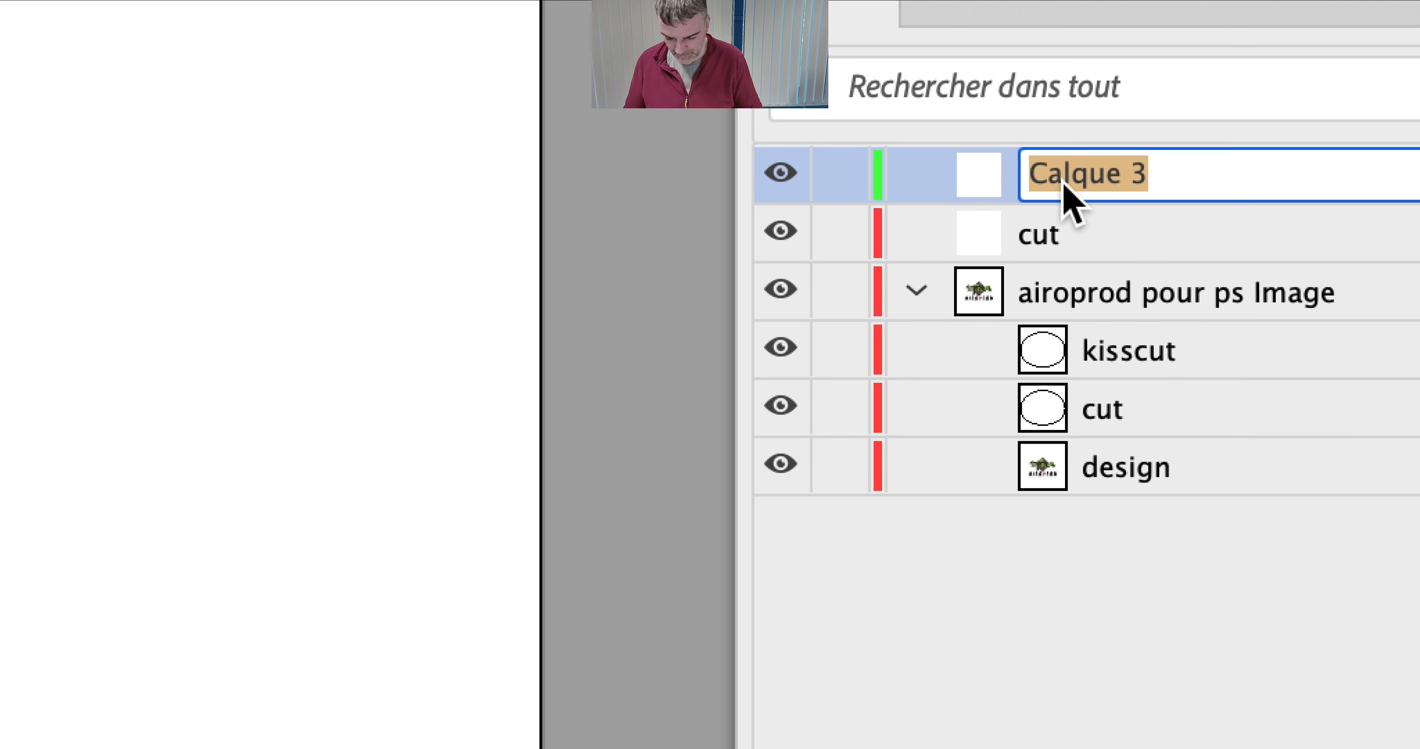
type("kisscut")
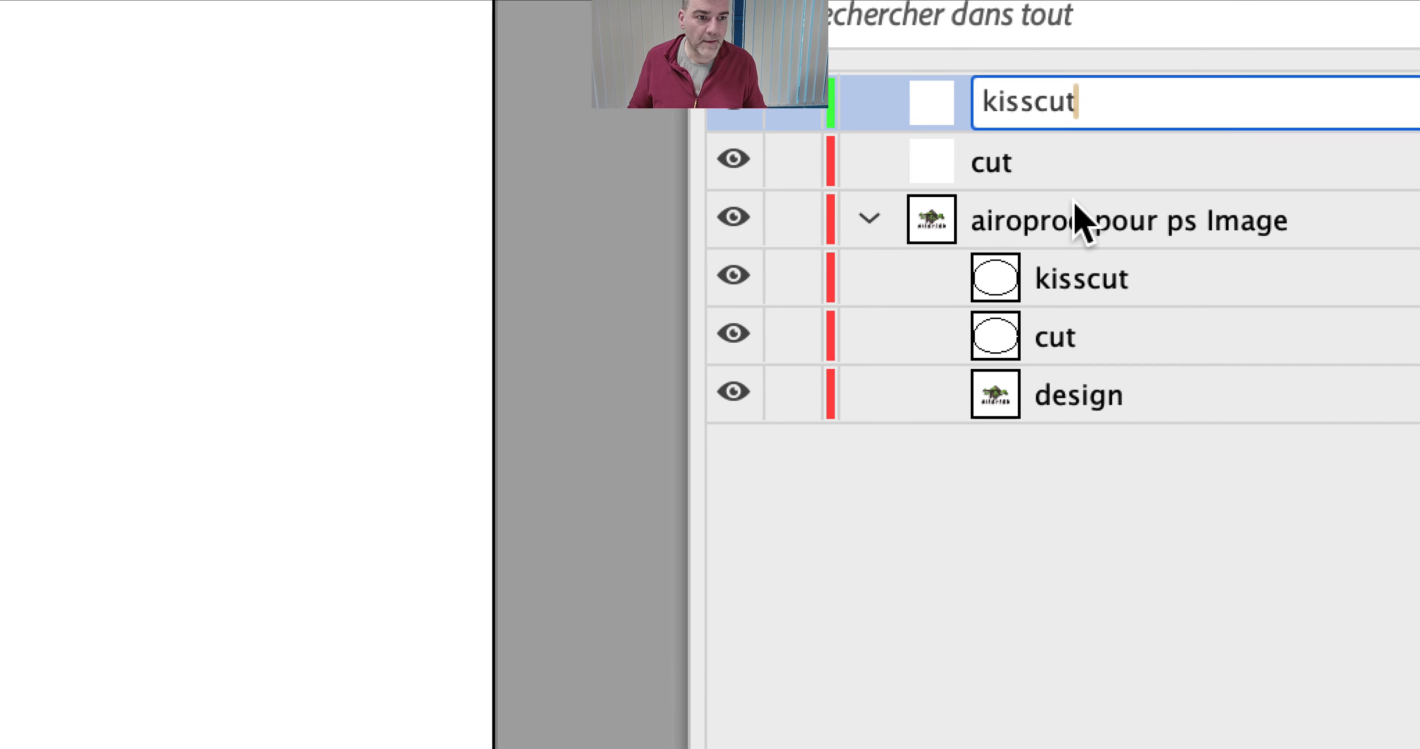
left_click_drag(1127, 292, 1048, 102)
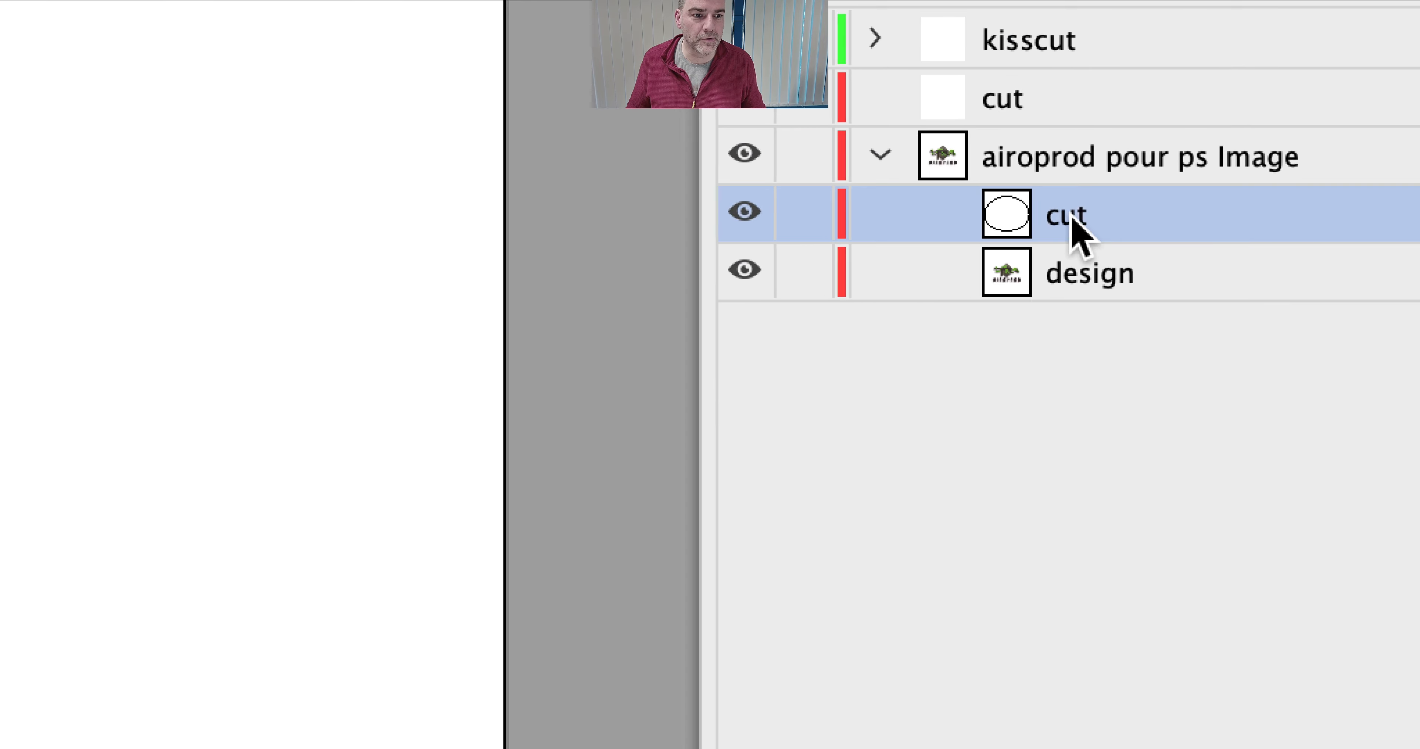
left_click_drag(1075, 231, 1015, 96)
left_click(1075, 273)
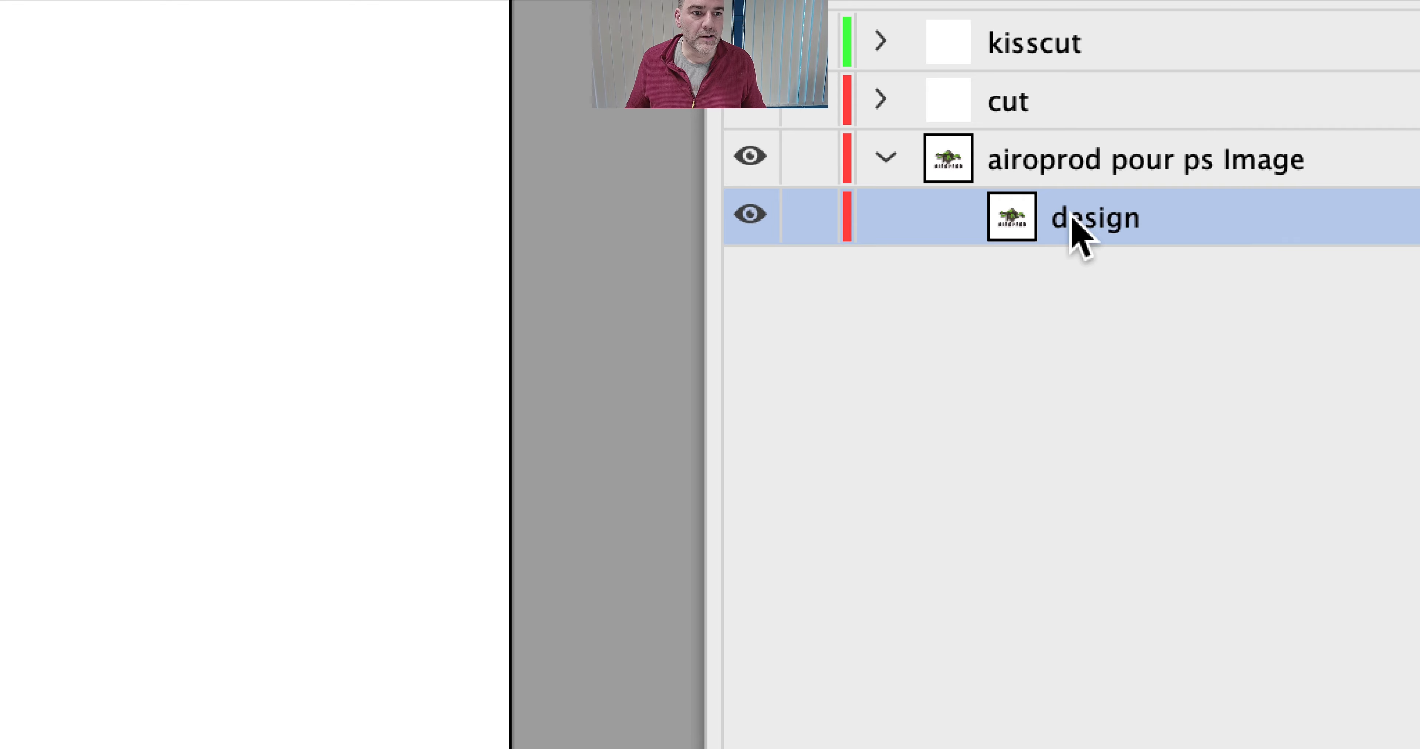
Rename the airoprod pour ps Image layer as design and collapse it.
double_click(1034, 165)
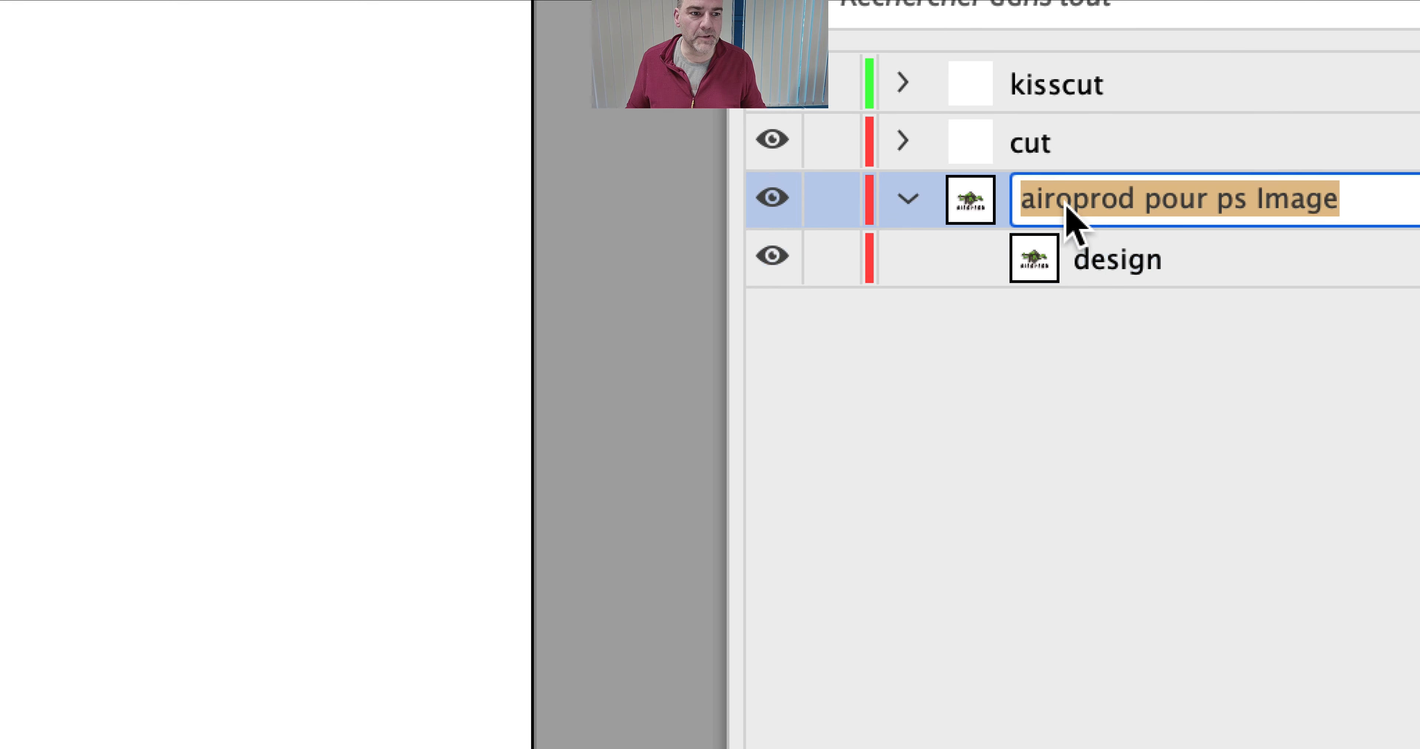
type("design")
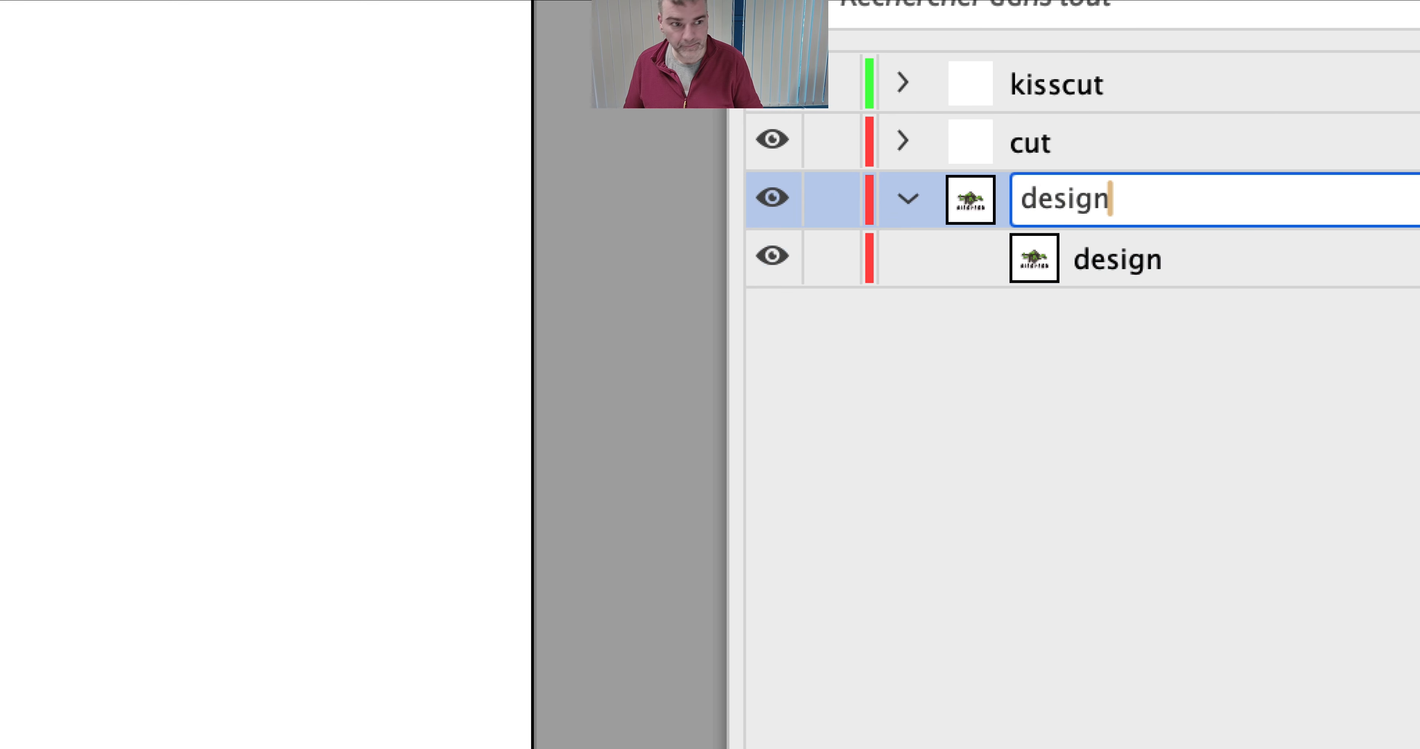
key("Return")
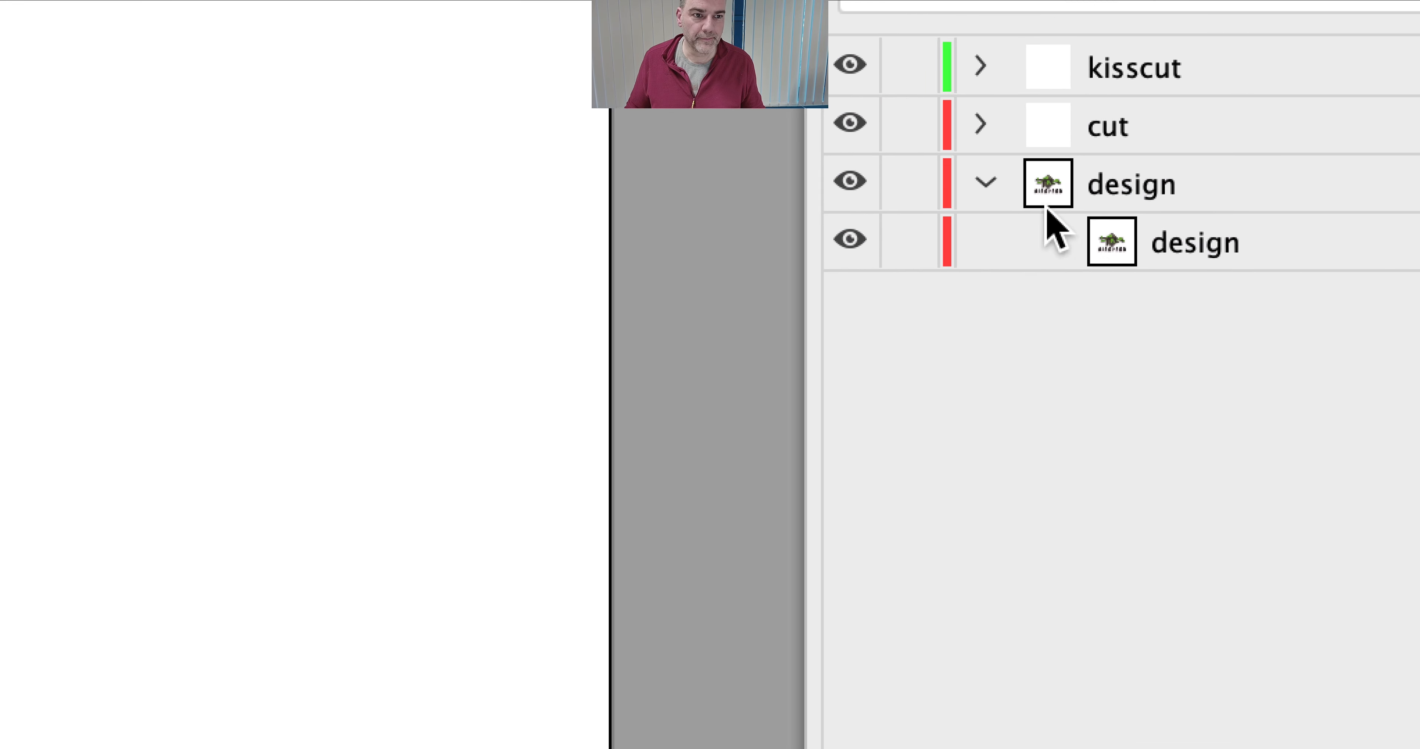
left_click(986, 182)
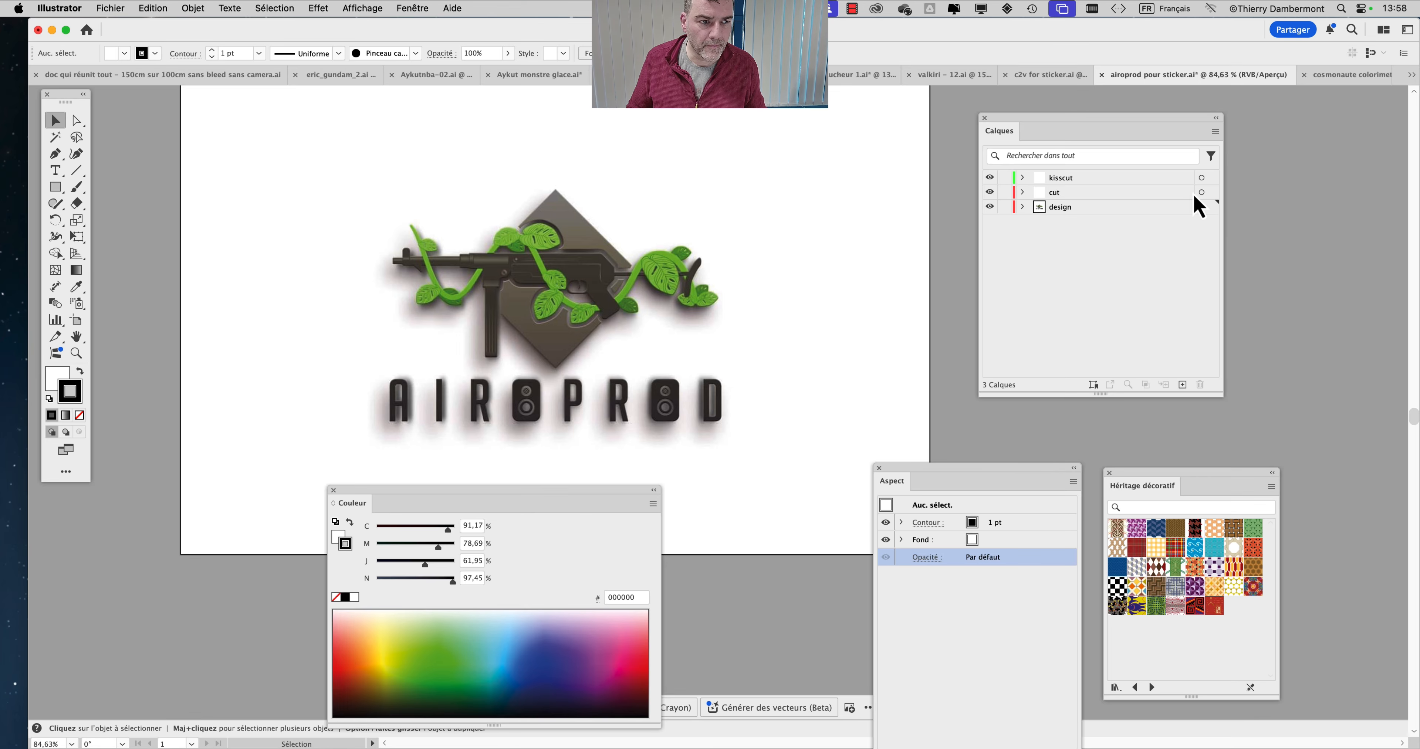
Select the contents of the cut and kisscut layers in turn to compare their ovals, moving the Couleur panel off the artwork.
left_click(1202, 193)
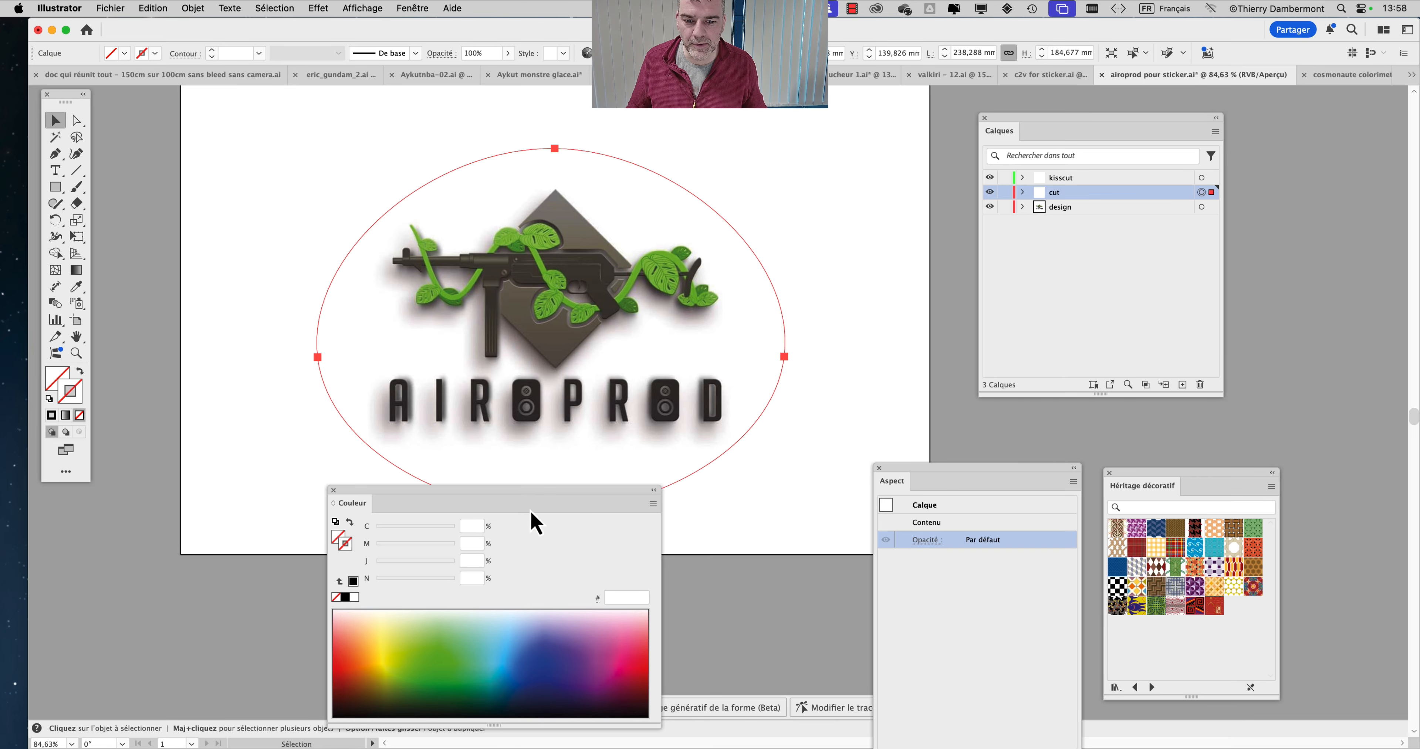
left_click_drag(545, 504, 325, 582)
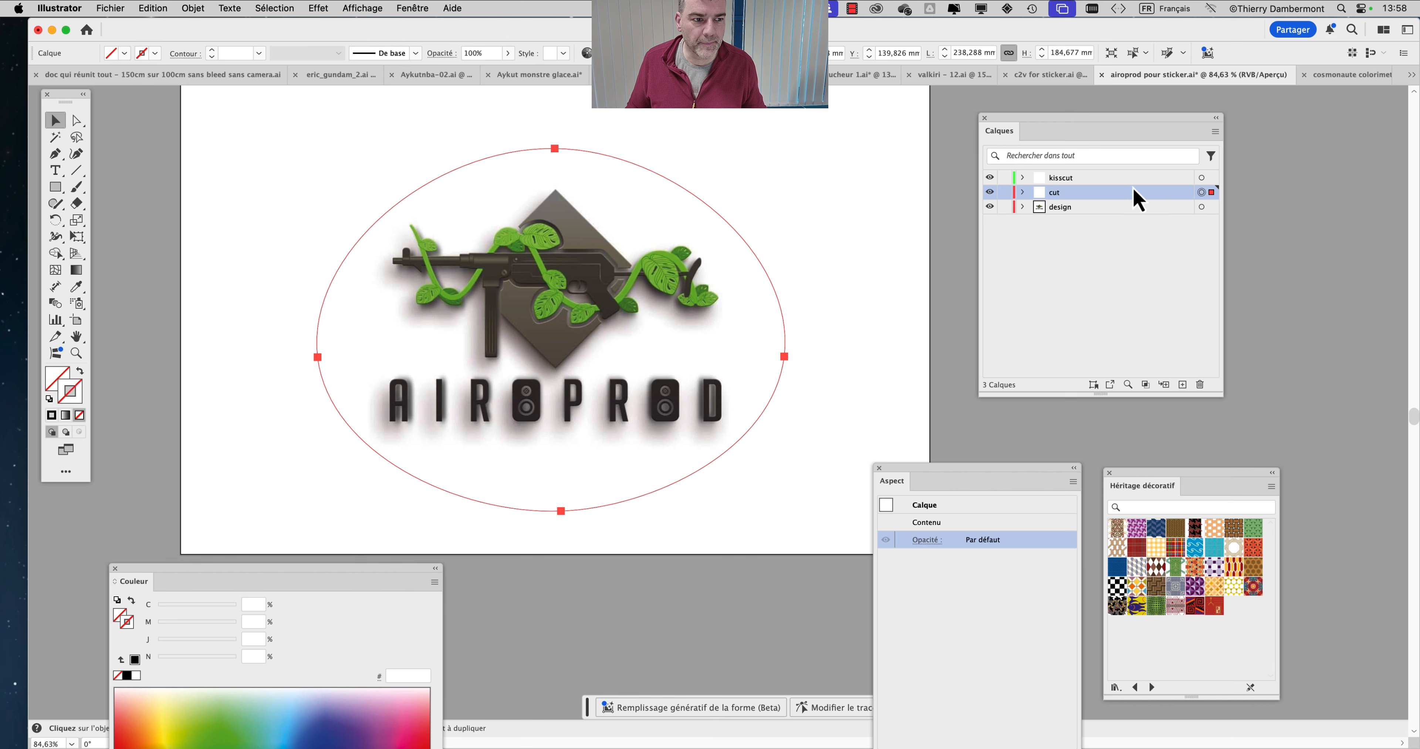
left_click(1202, 178)
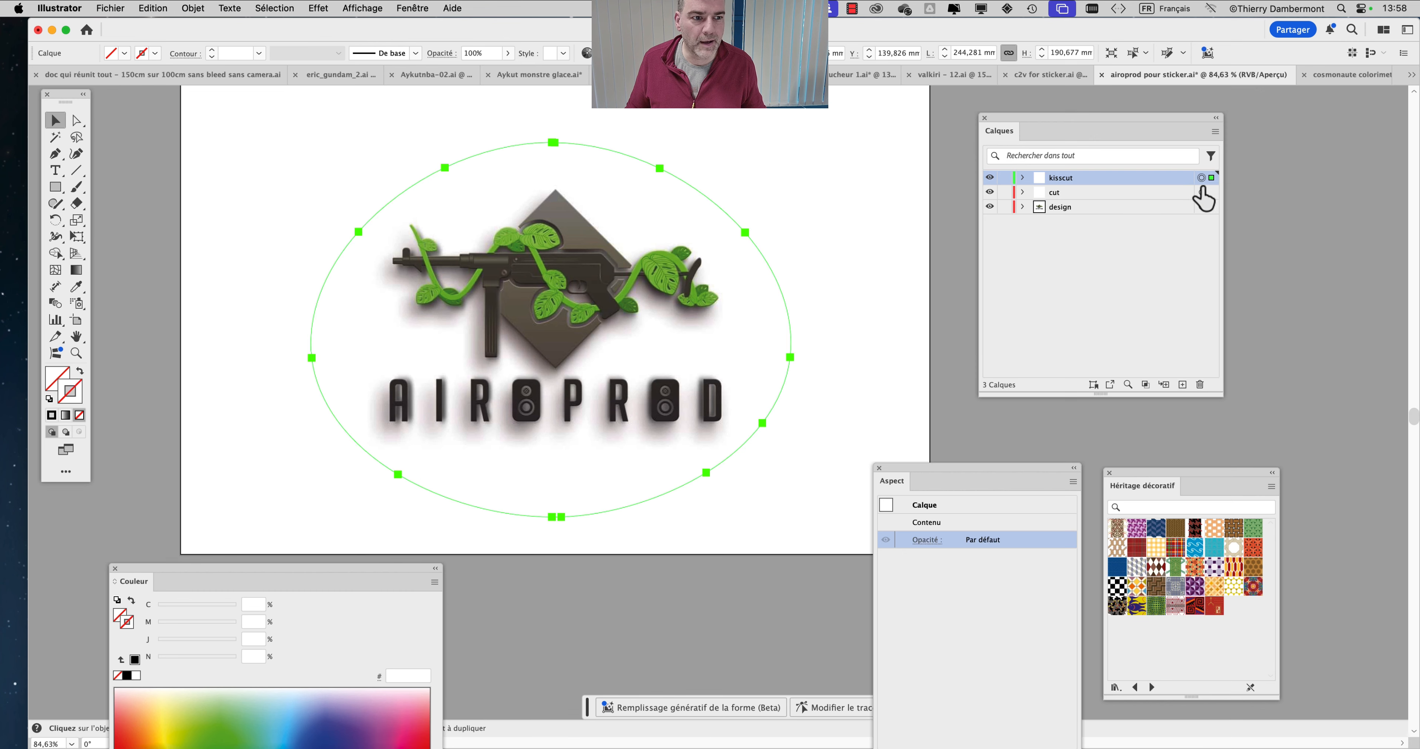
left_click(1203, 191)
left_click(1202, 178)
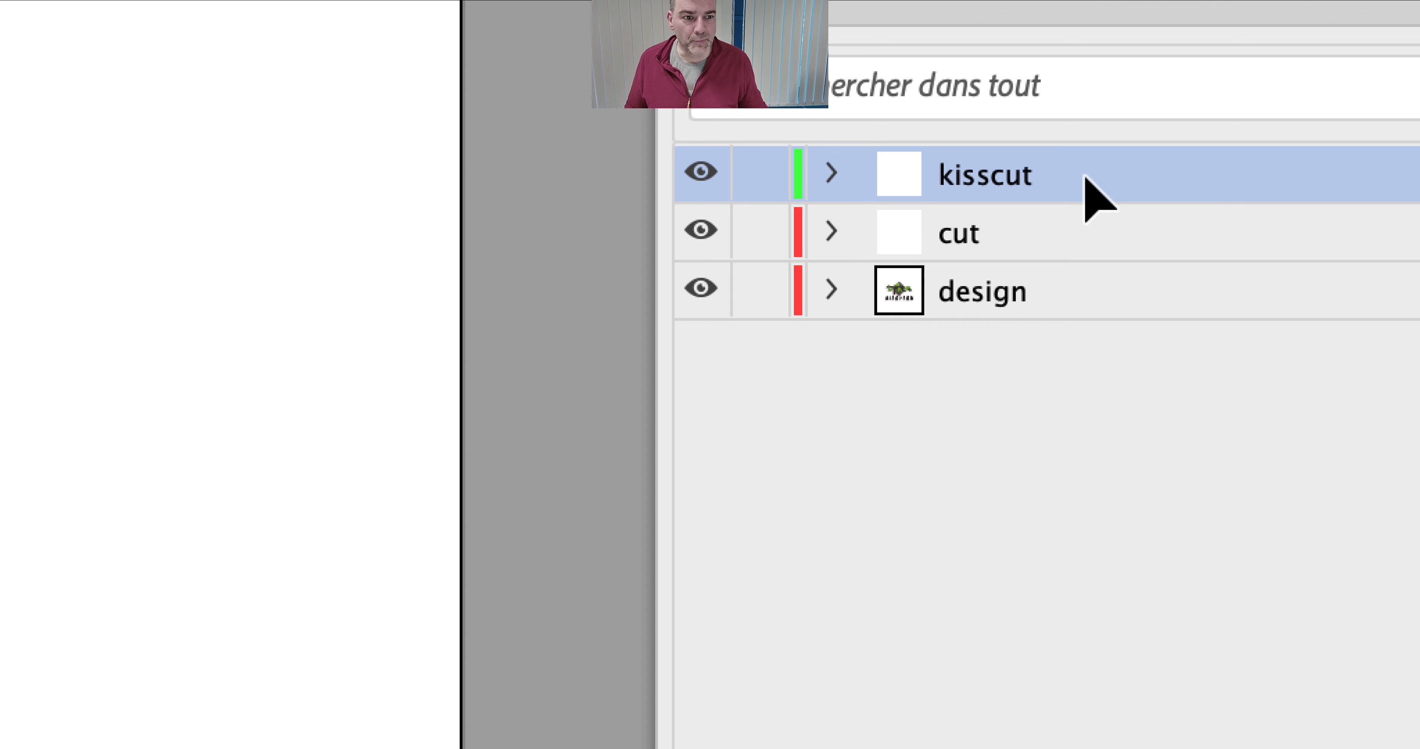
Swap the names of the two cutting layers, naming the one with the outer oval cut and the one with the inner oval kisscut.
double_click(982, 175)
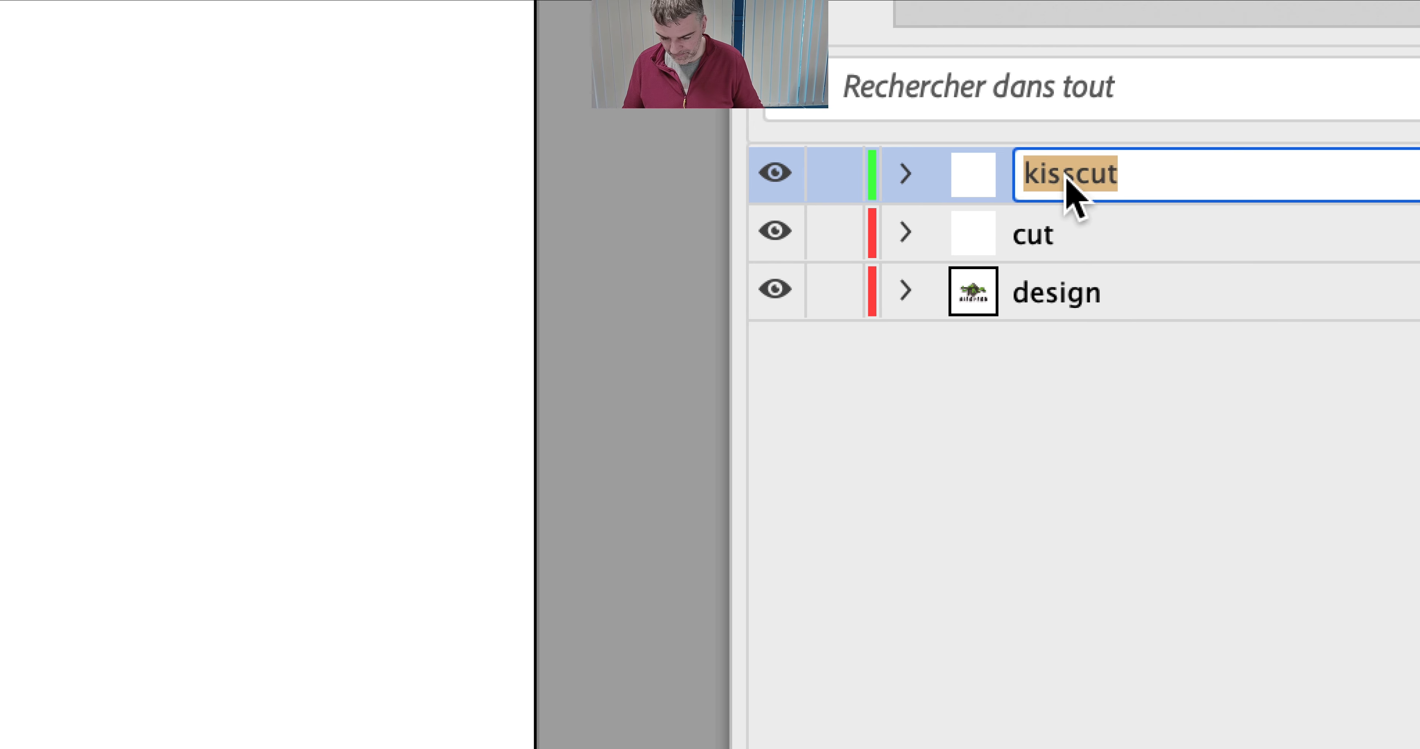
type("cut")
key("Return")
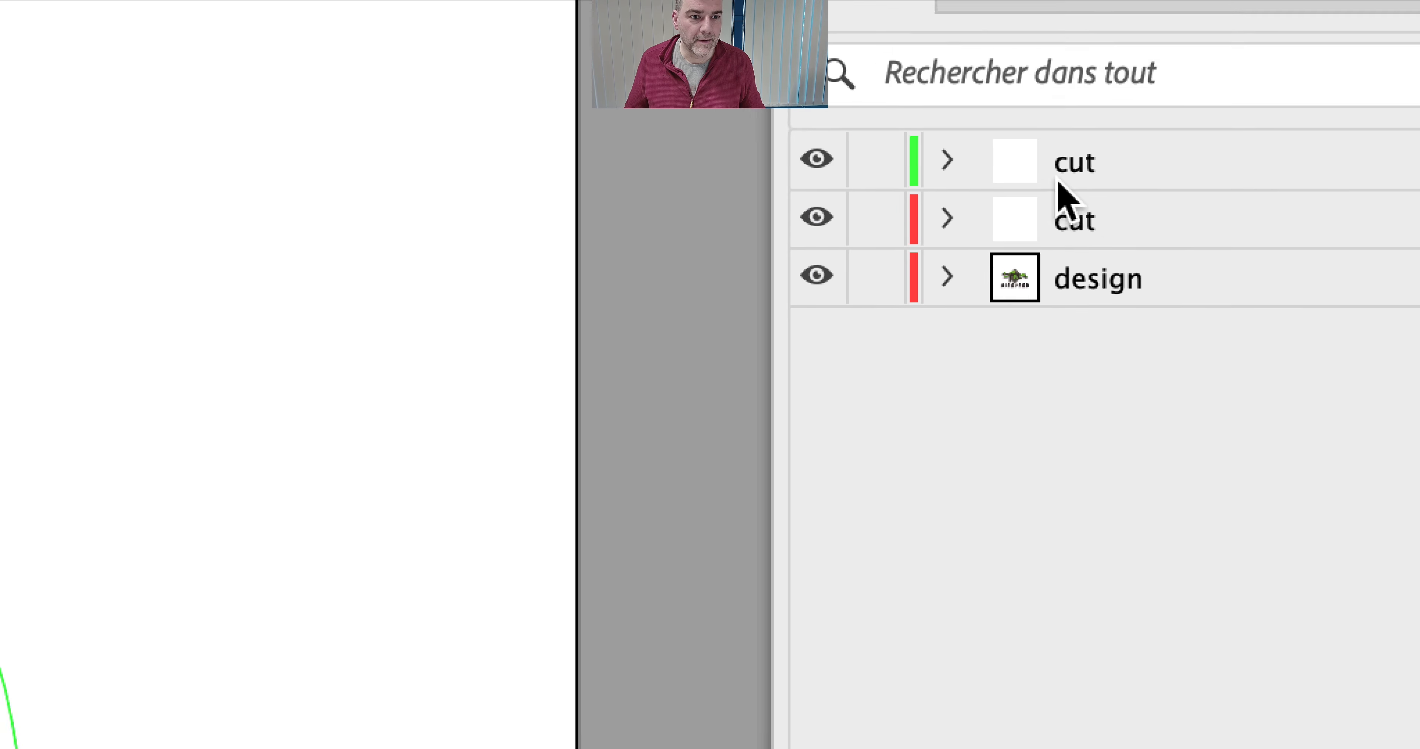
double_click(1034, 236)
left_click(1057, 191)
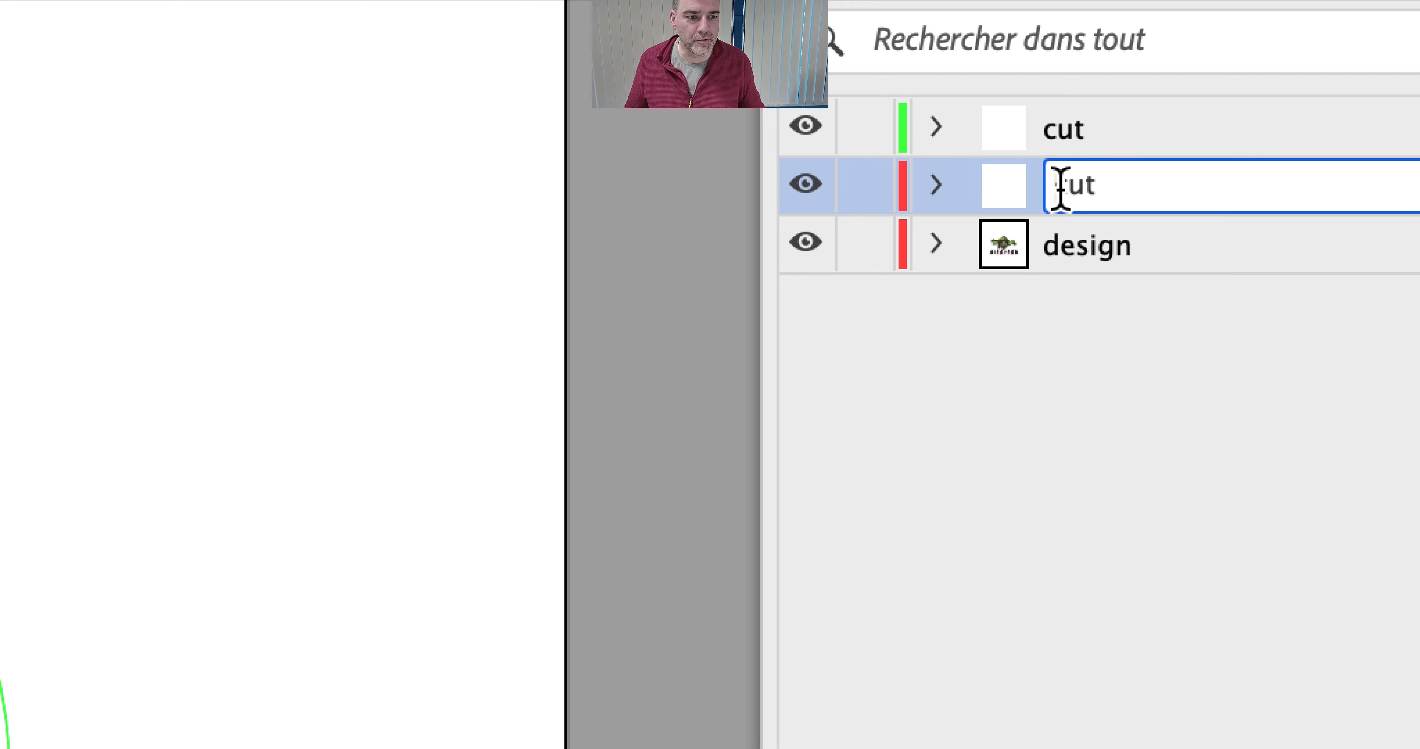
type("kiss")
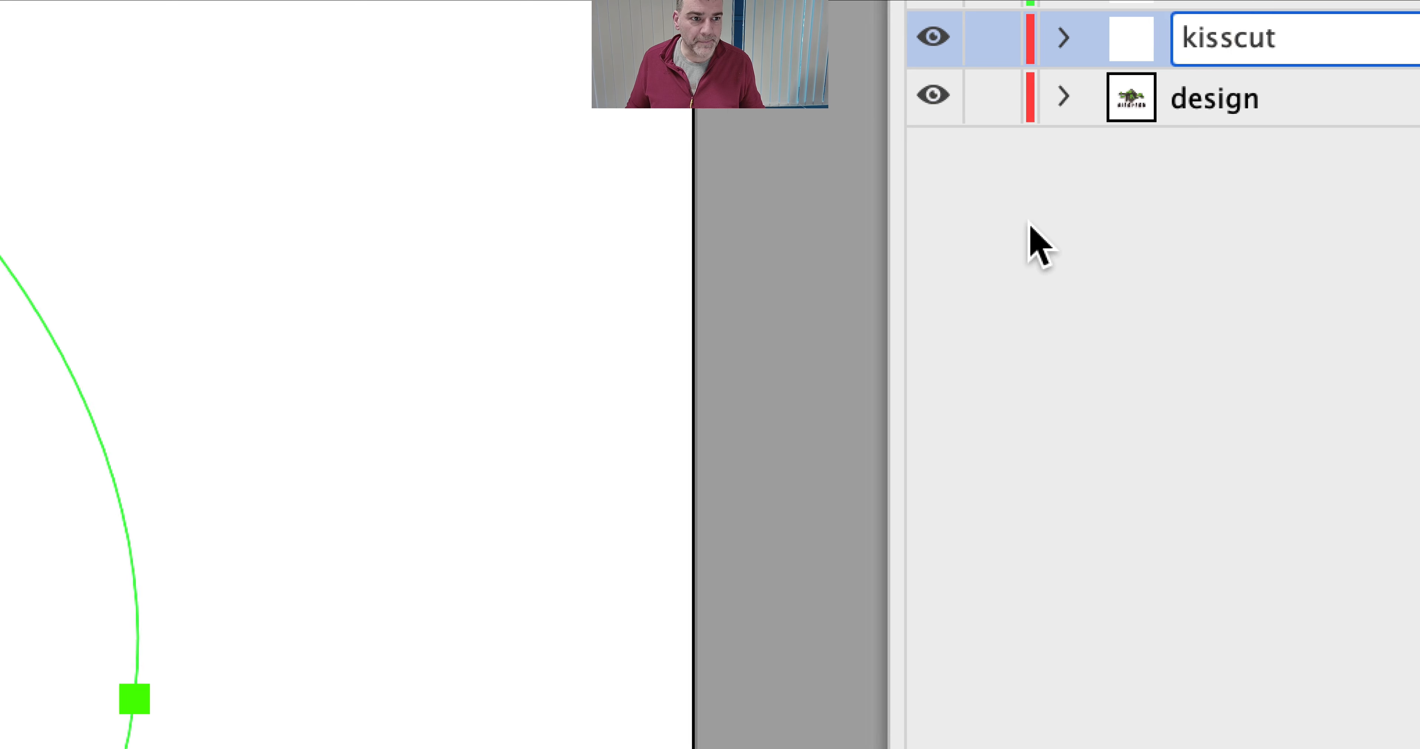
left_click(1028, 231)
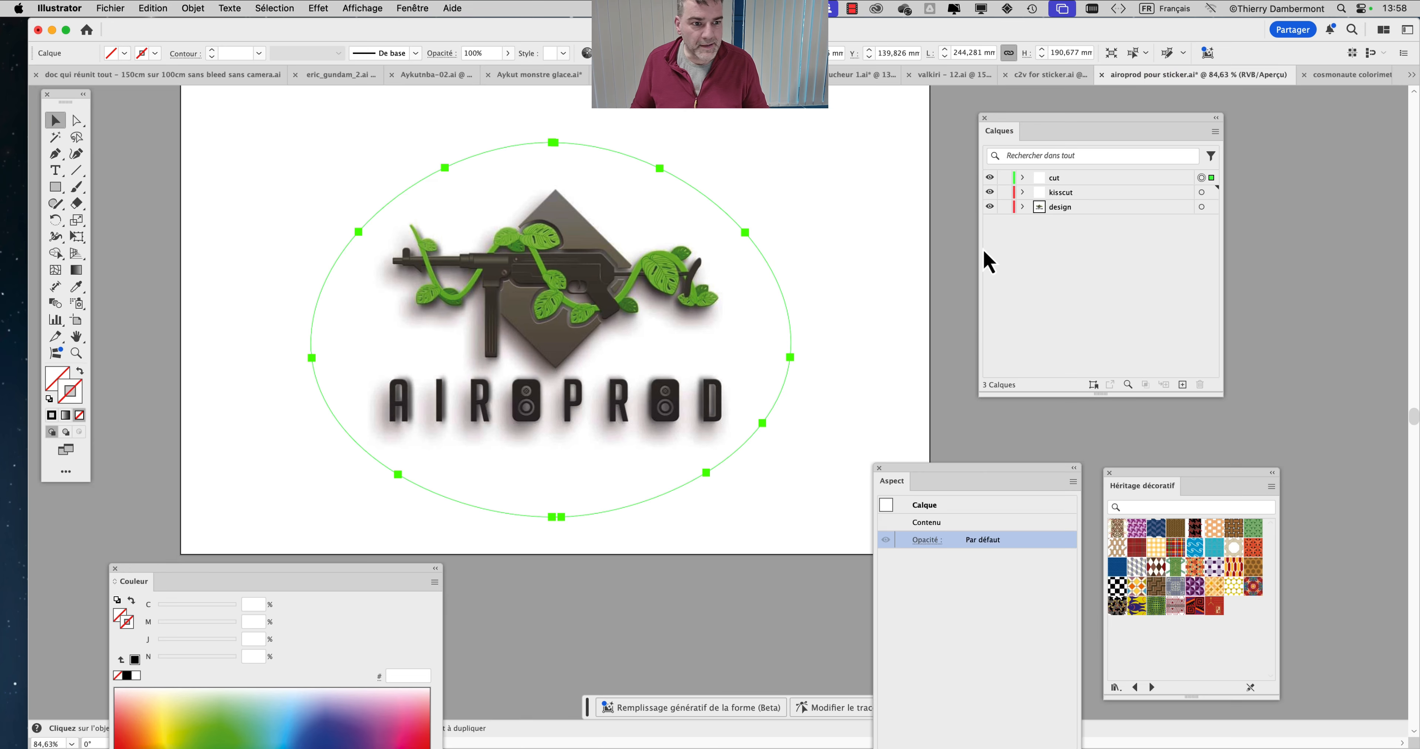
Give the cut layer's oval a red stroke E74410 and the kisscut layer's oval a green stroke 70B62C, and deselect.
left_click(1093, 196)
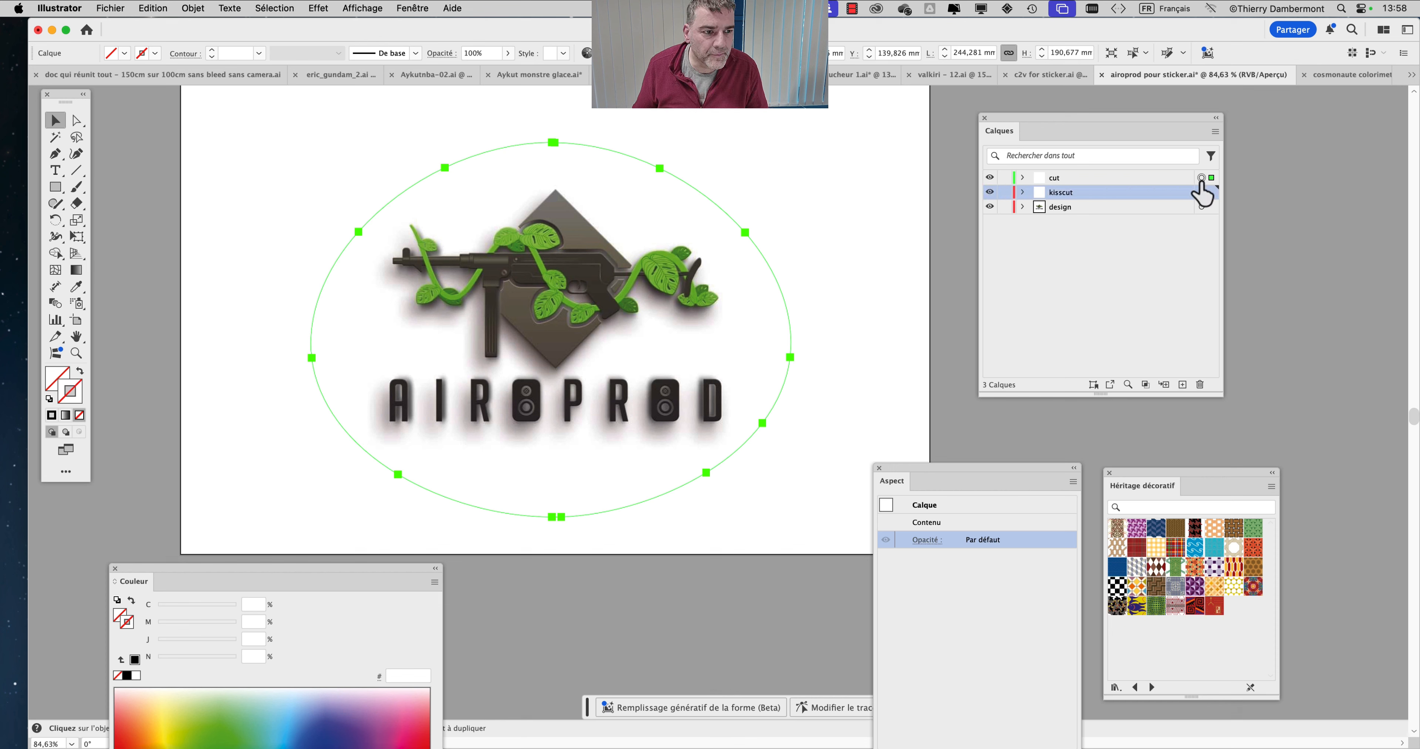
left_click(1185, 178)
left_click_drag(305, 583, 305, 476)
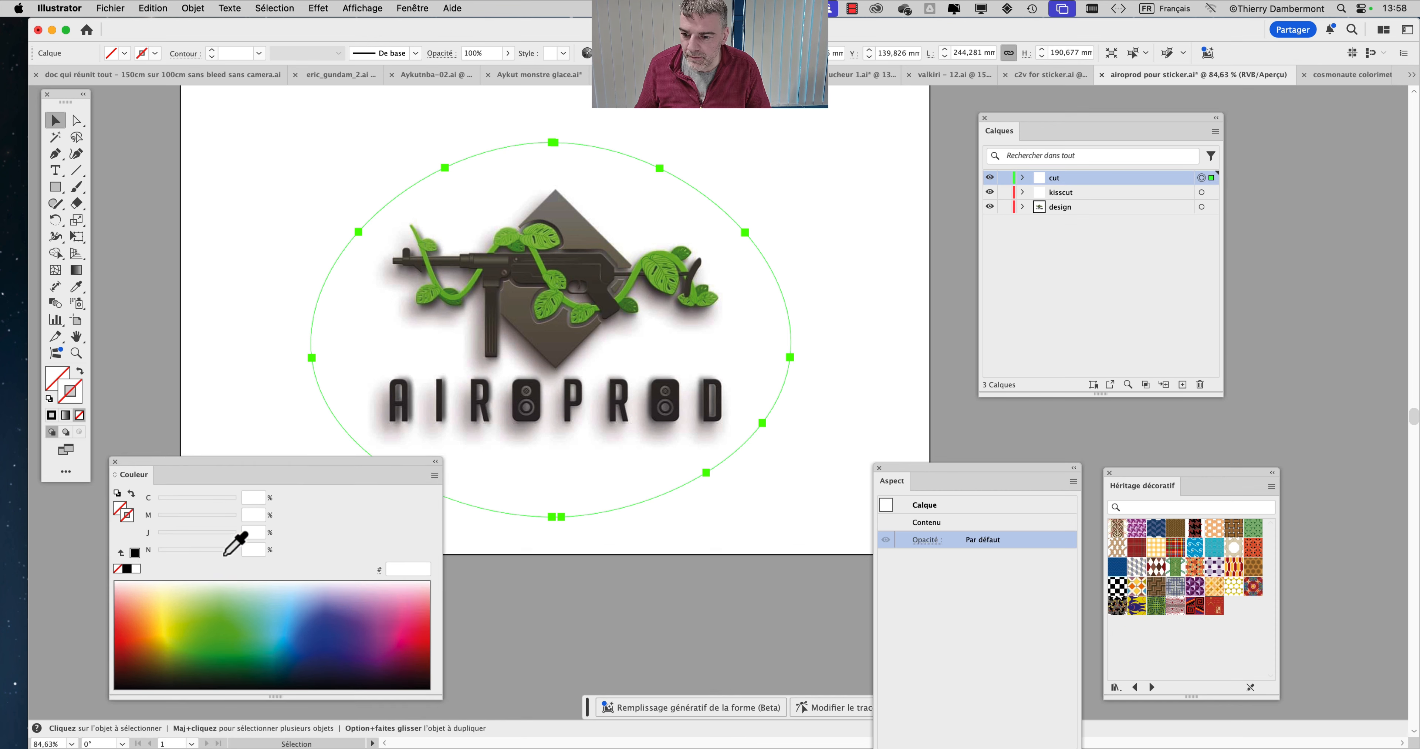
left_click(147, 620)
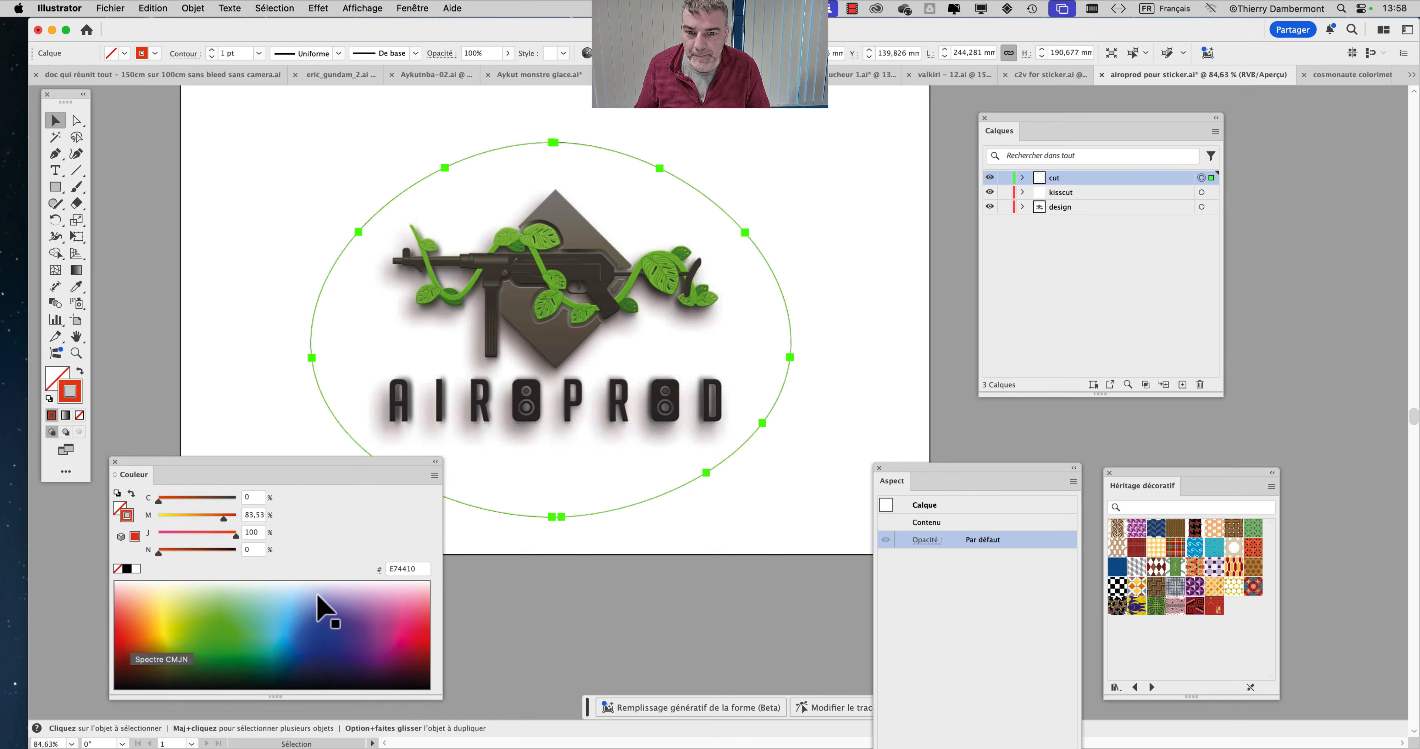
left_click(1202, 192)
left_click(222, 608)
left_click(231, 178)
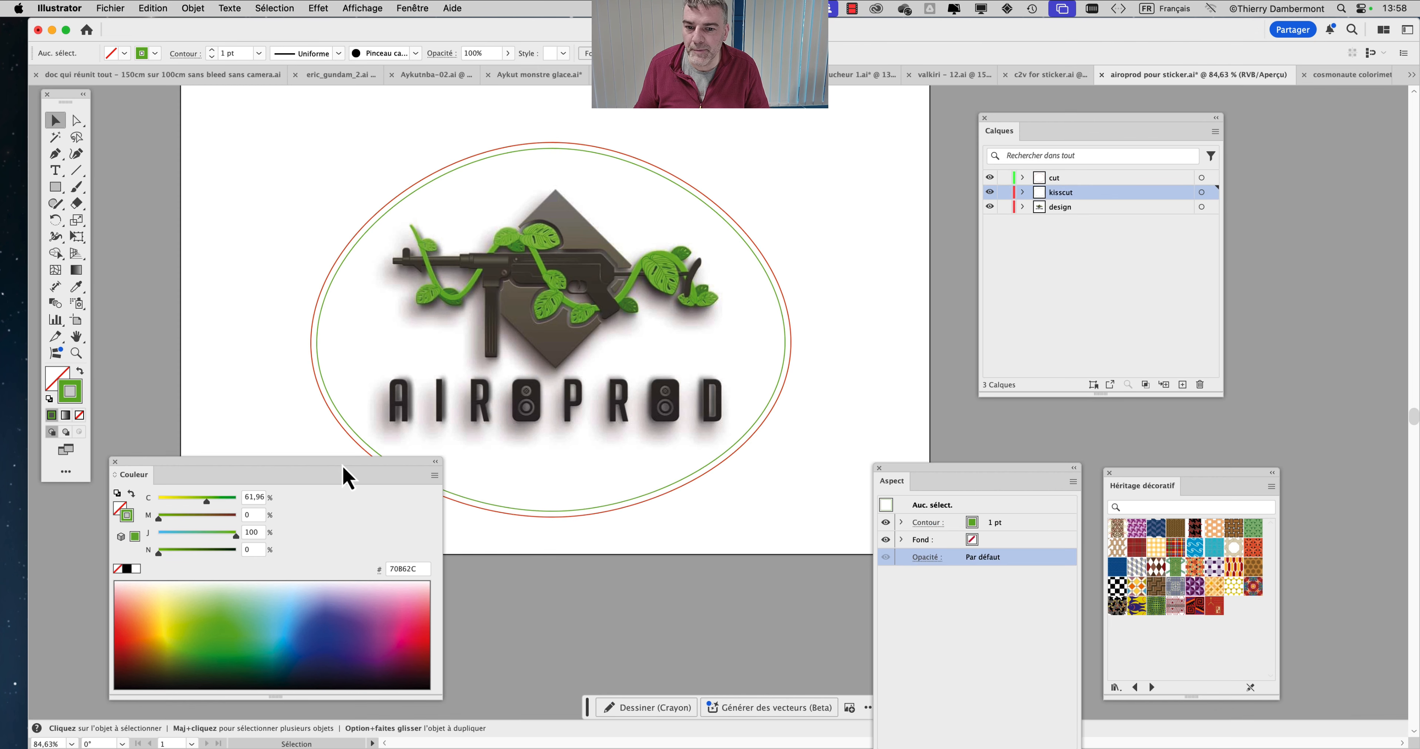
Move the Couleur panel away from the artwork, select the kisscut oval, and set the cut layer's colour to Rouge clair.
left_click_drag(343, 467, 310, 556)
scroll(387, 225, "up", 1)
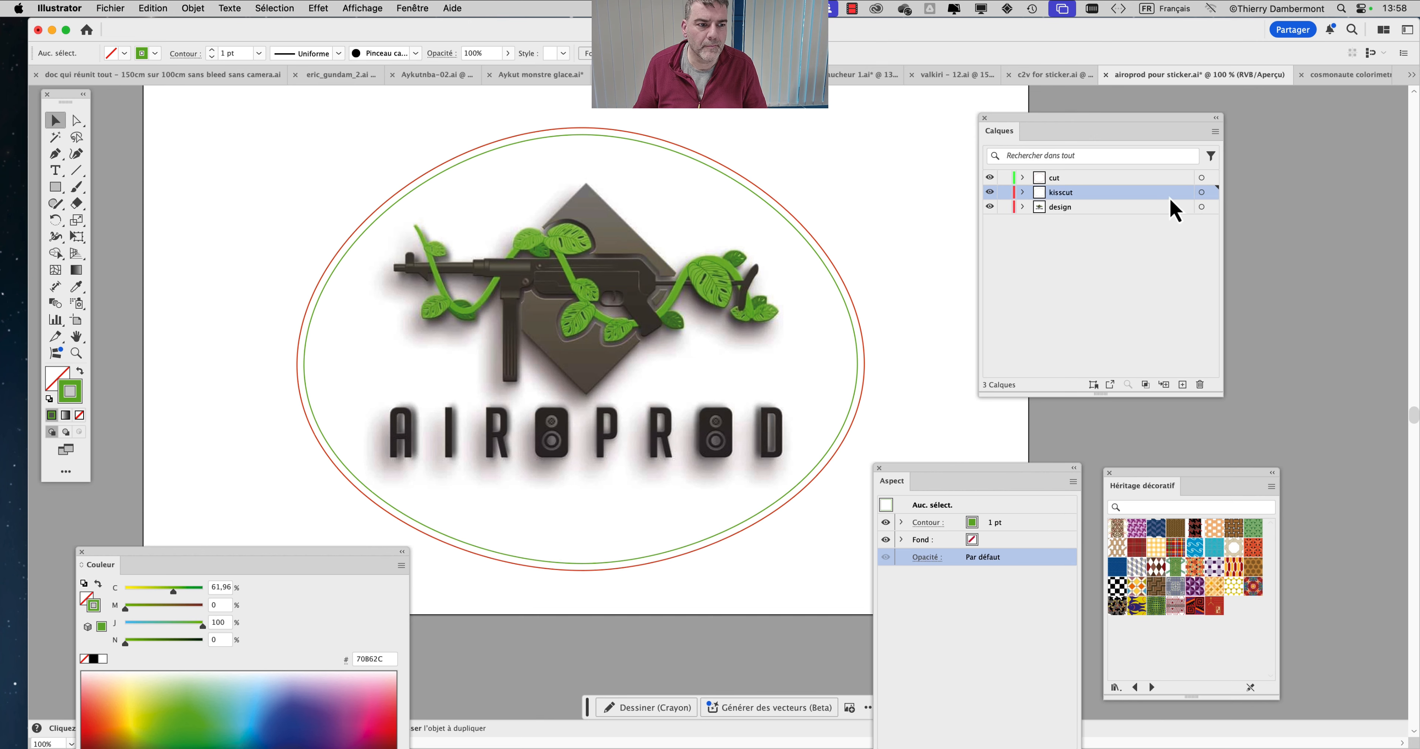
left_click(1203, 192)
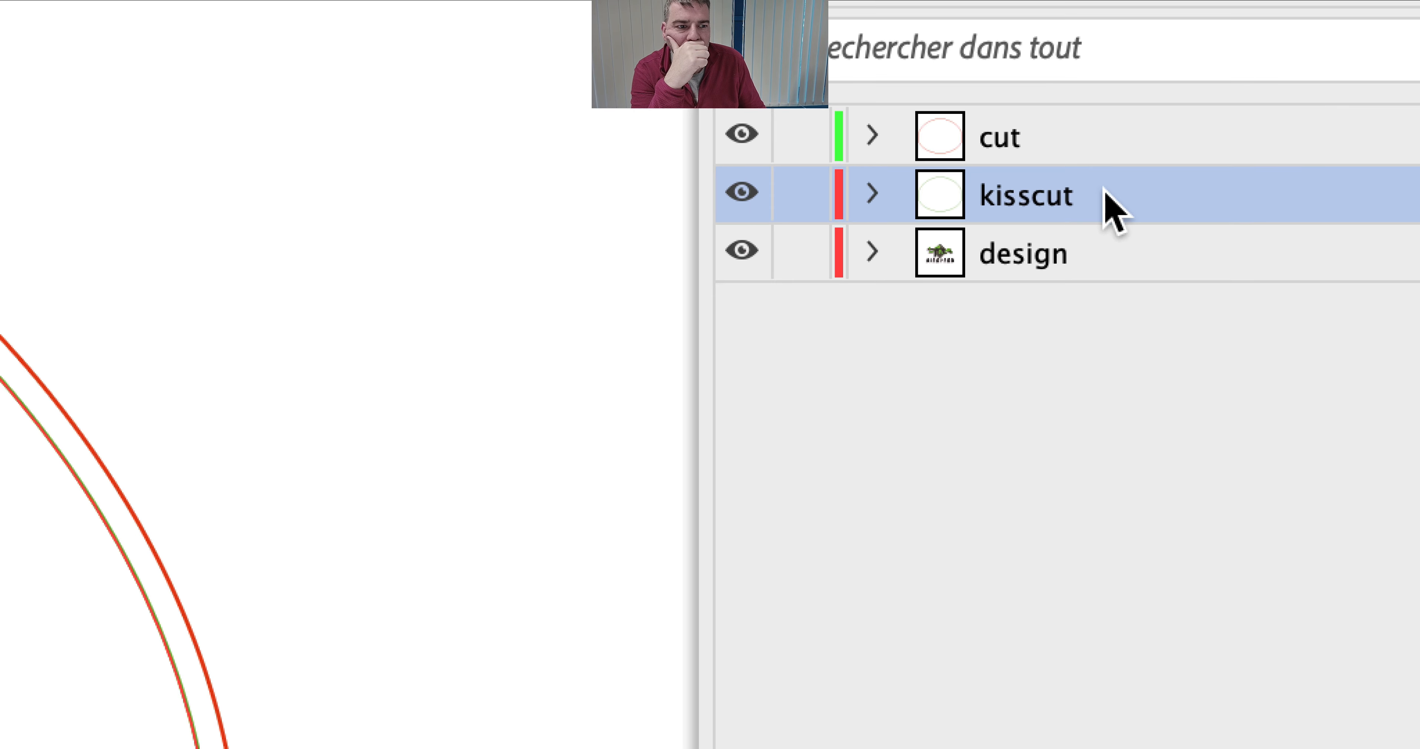
double_click(1118, 129)
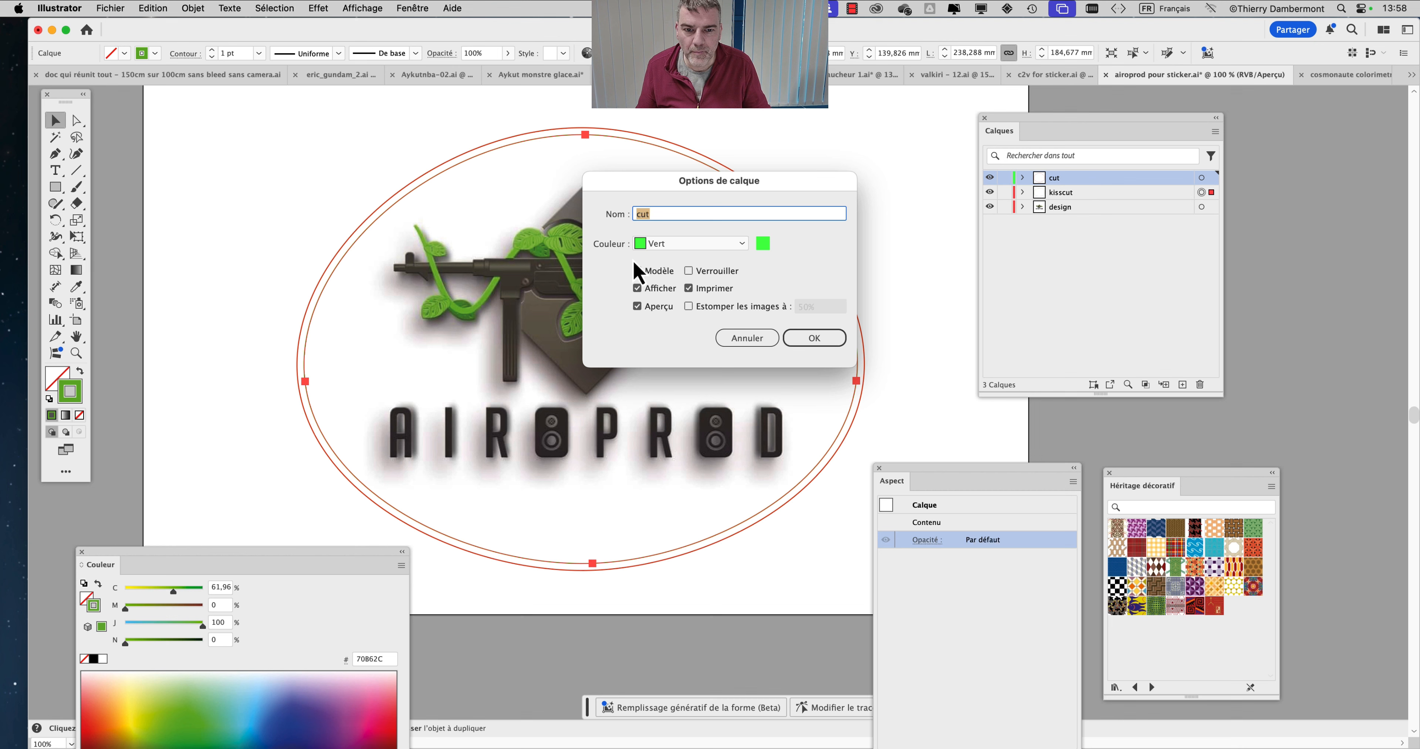
left_click(691, 243)
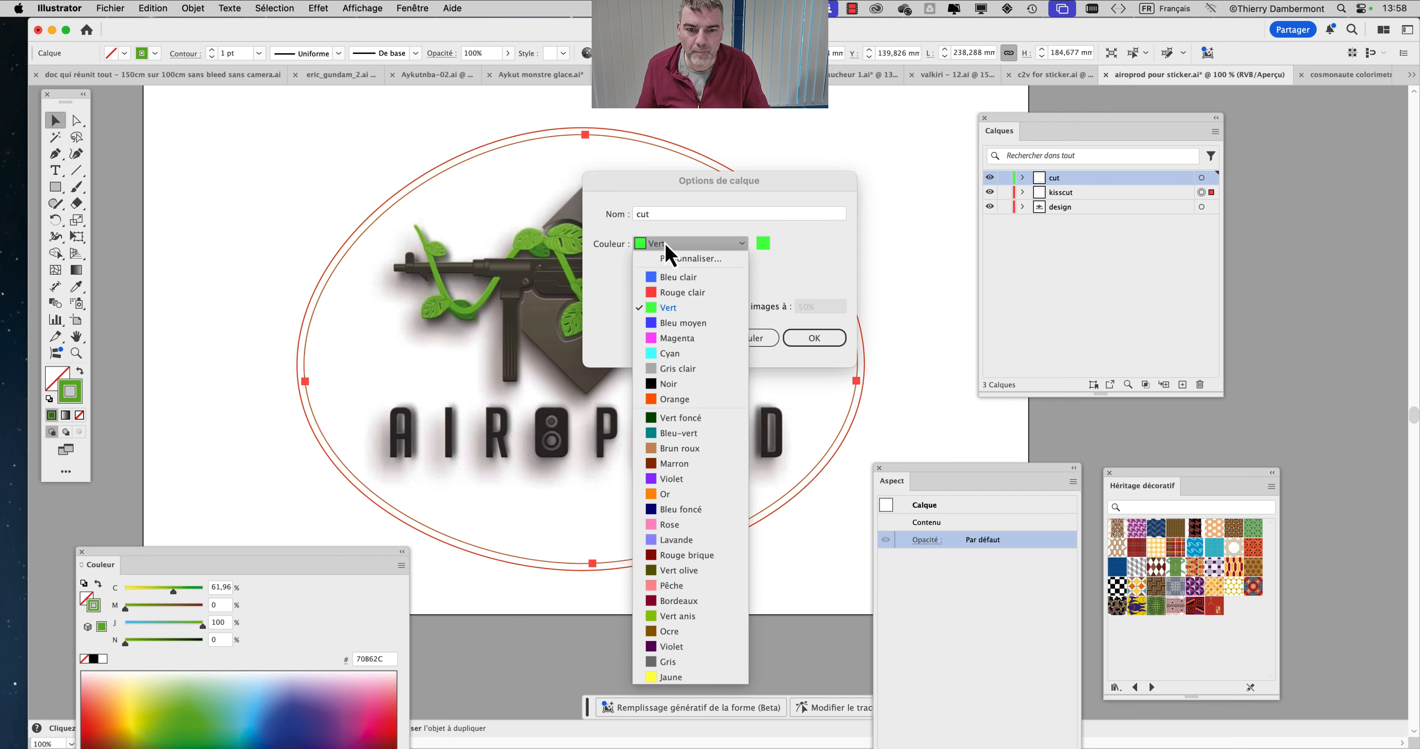
left_click(689, 306)
left_click(815, 338)
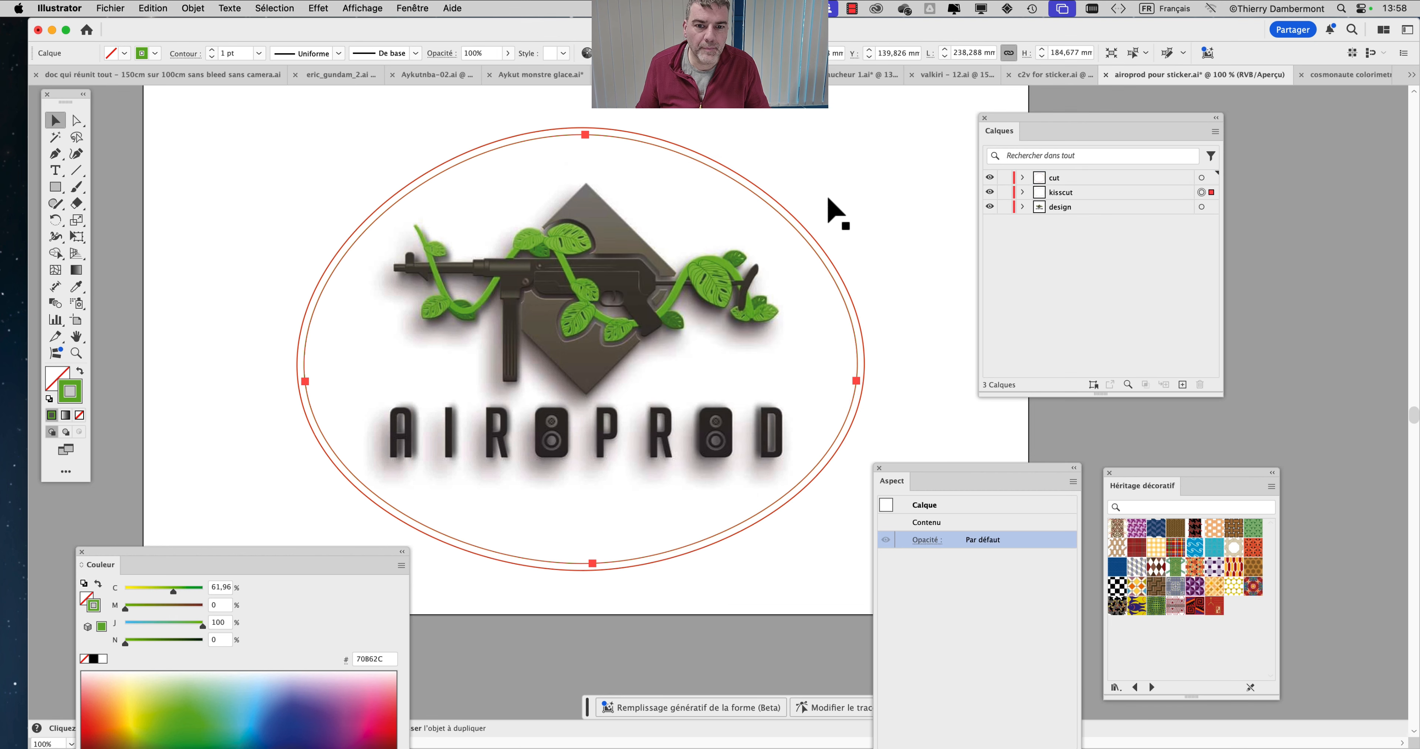
Select the design image to check it against the cutting lines, deselect it, and save the document.
left_click(788, 217)
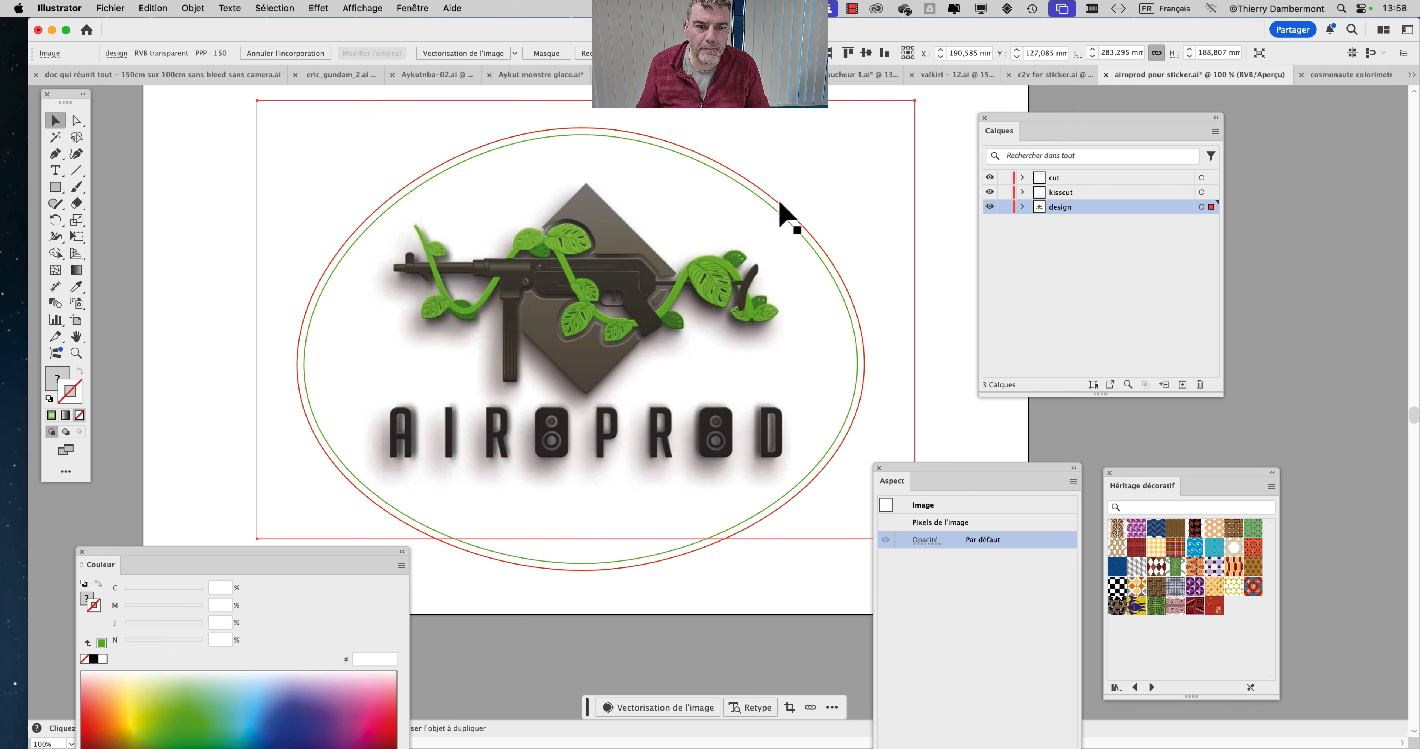
left_click(239, 234)
left_click(109, 8)
left_click(157, 143)
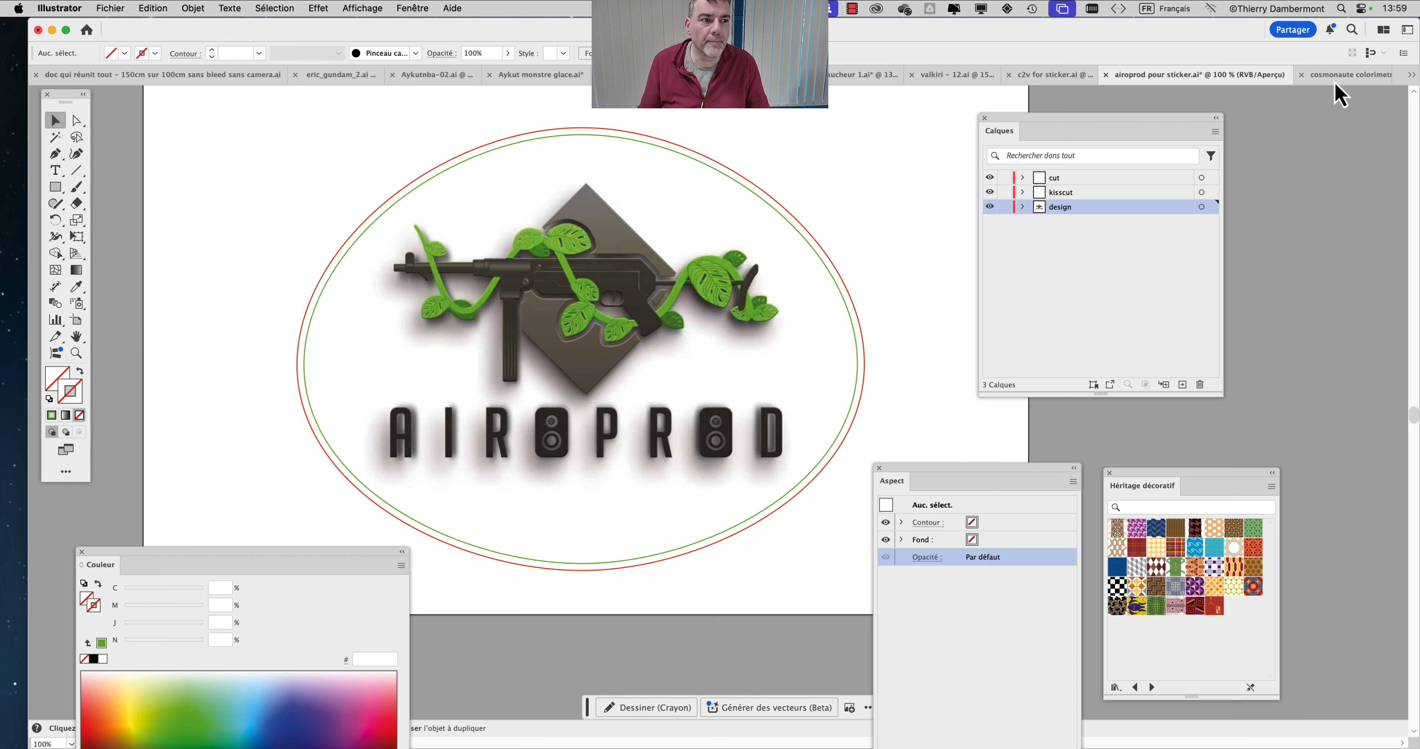
Switch to cosmonaute colorimetrie and delete the locked layers Calque 2 and Calque 1 with their artwork.
left_click(1351, 75)
scroll(523, 285, "up", 5)
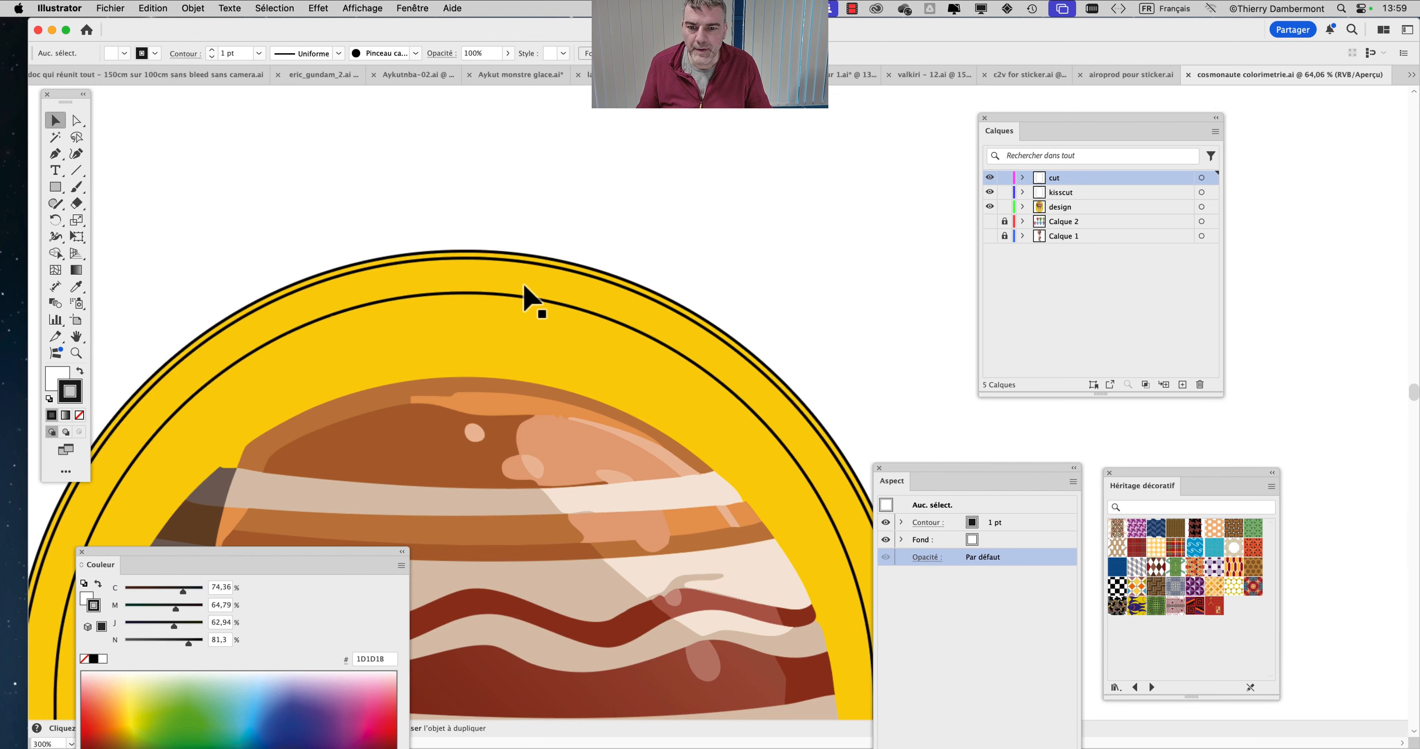
left_click_drag(738, 366, 846, 168)
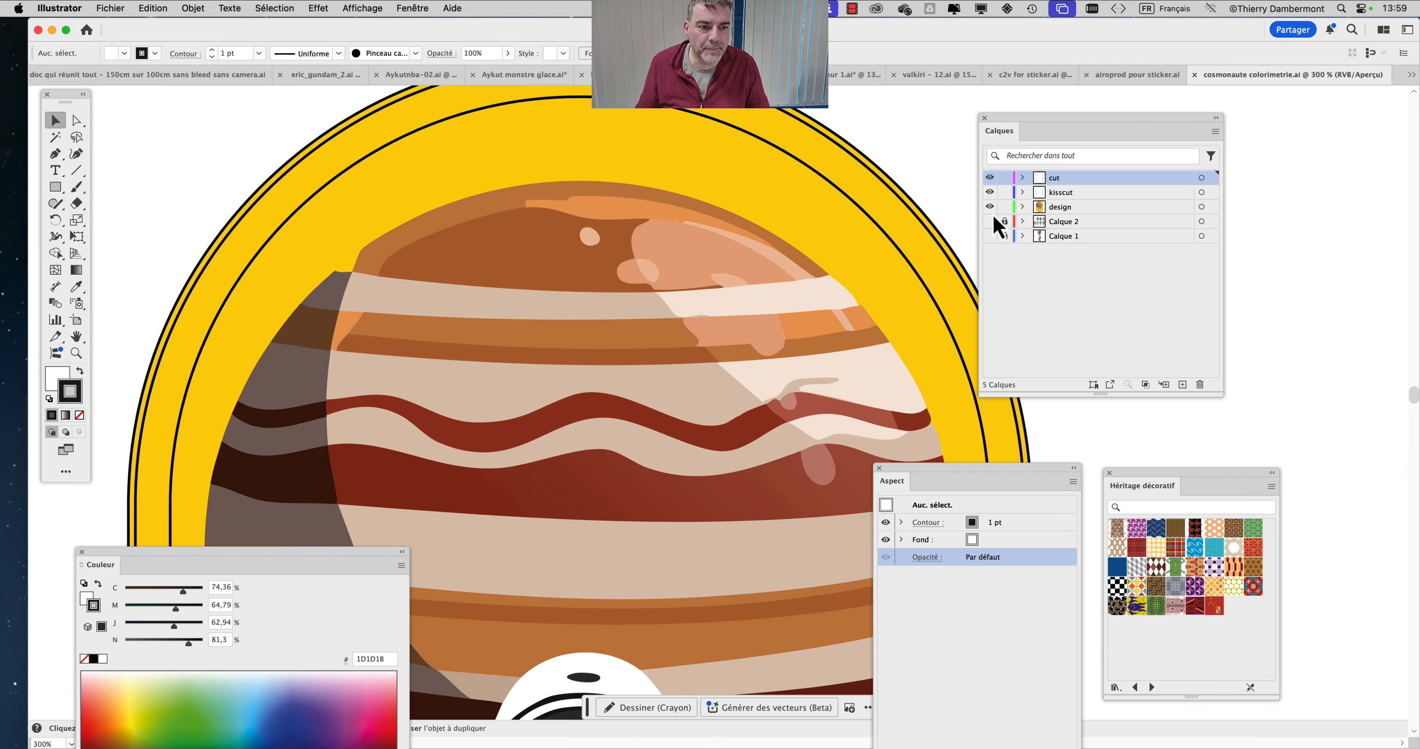
left_click(1067, 223)
left_click(1075, 236, "shift")
left_click(1200, 384)
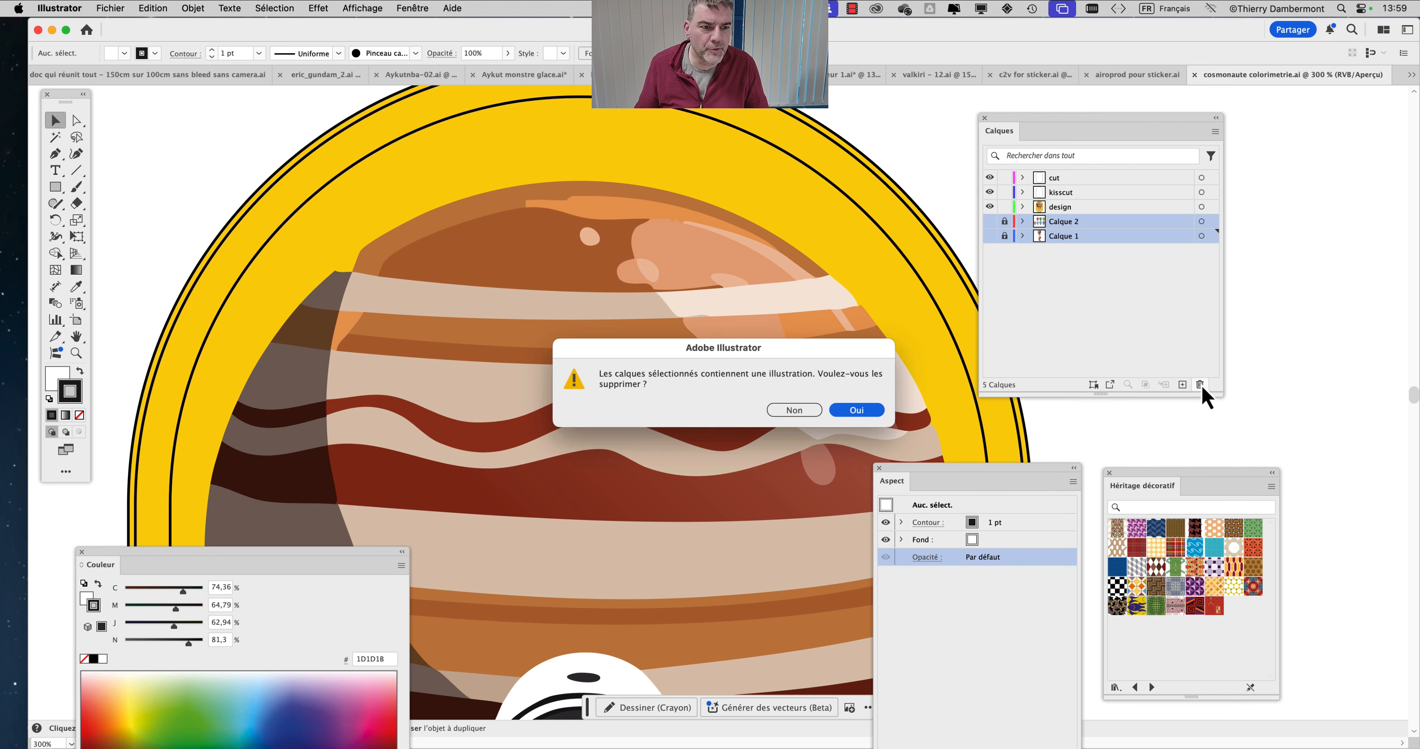
left_click(856, 410)
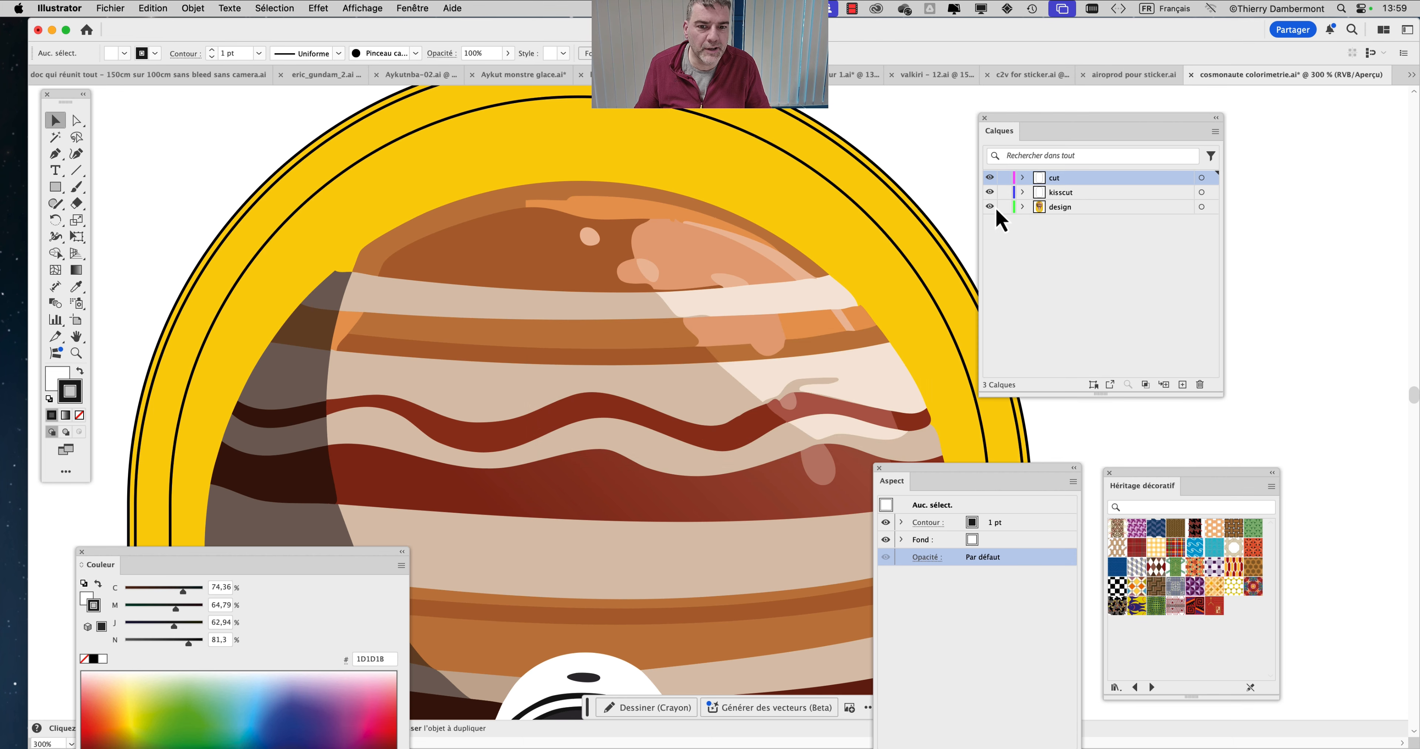
Check the design layer against the circular cutting lines by hiding and showing it.
left_click(990, 206)
left_click(990, 206)
scroll(840, 329, "up", 5)
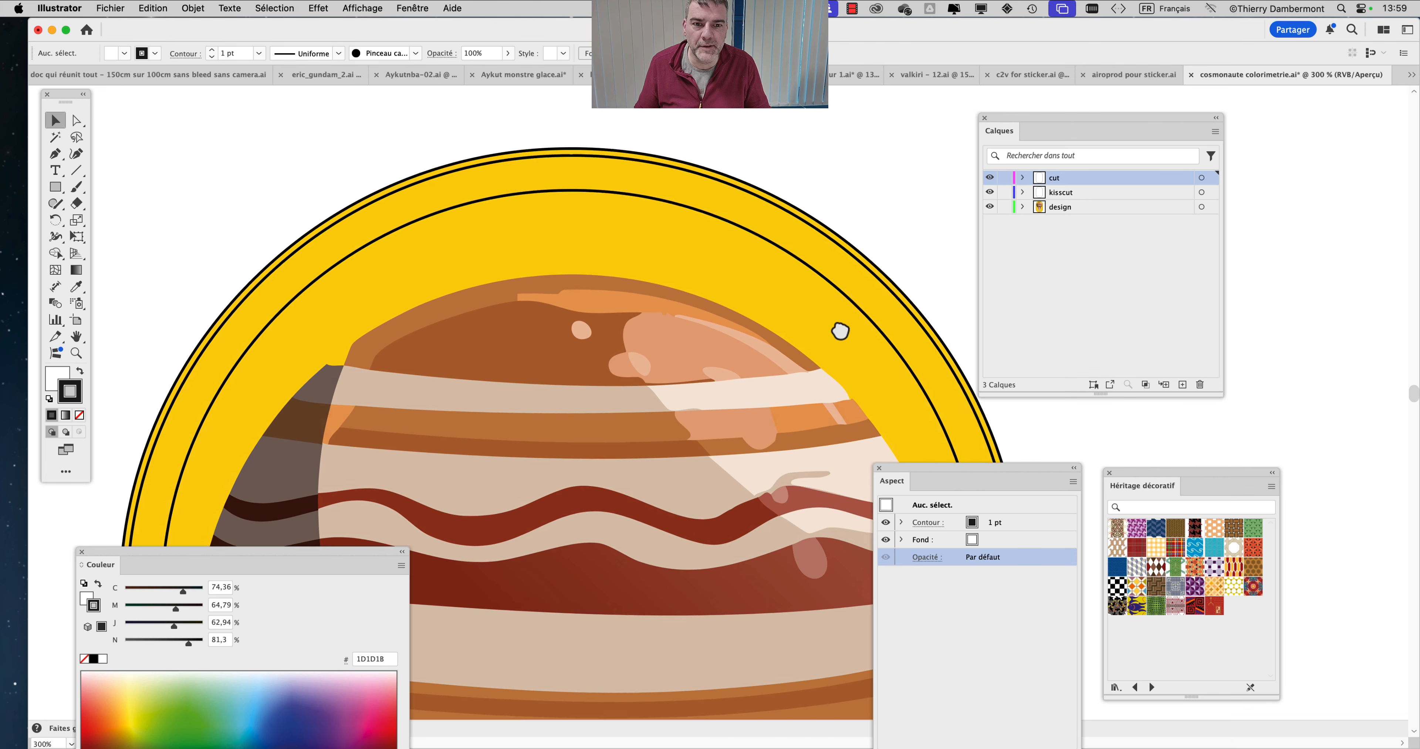
left_click(990, 207)
left_click(990, 207)
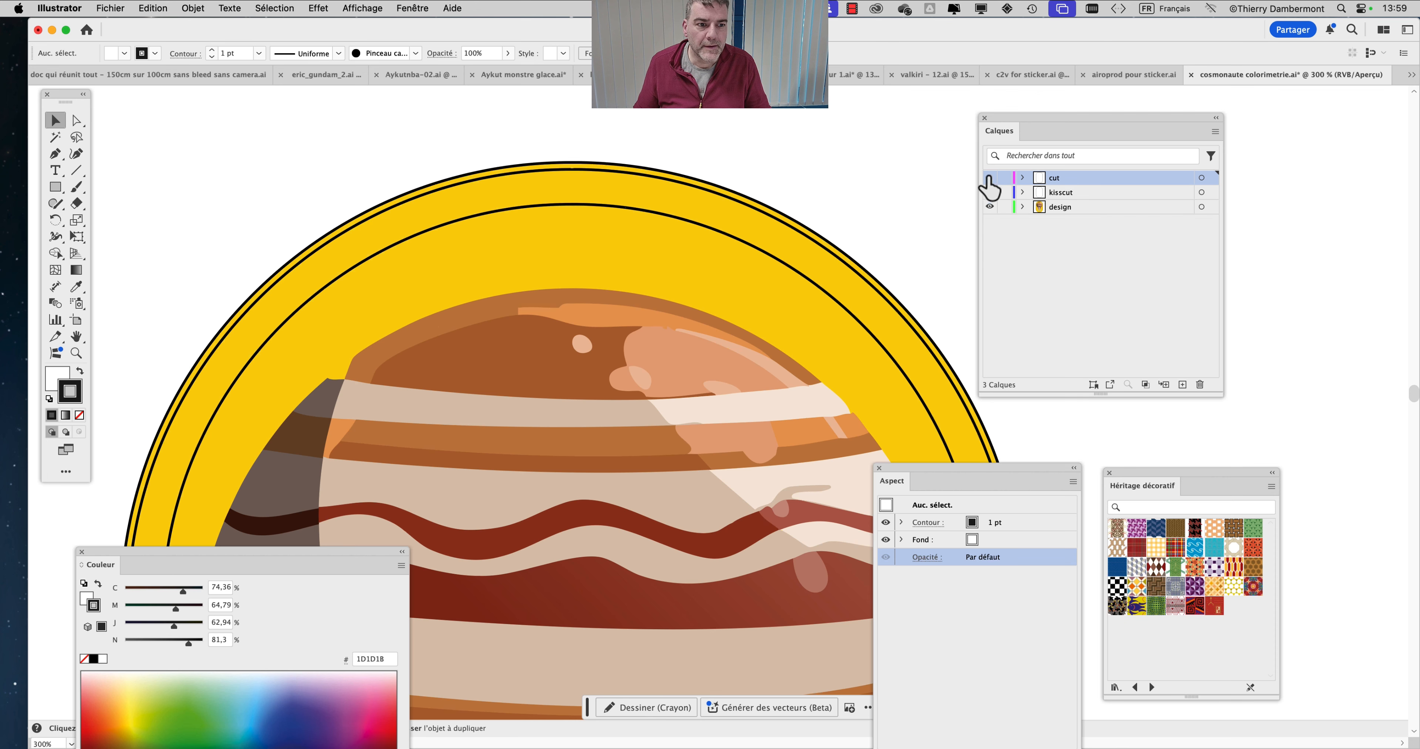
Check the cut and kisscut lines against the yellow design by hiding and showing their layers.
left_click_drag(990, 178, 991, 191)
left_click(991, 192)
left_click(991, 192)
left_click(991, 191)
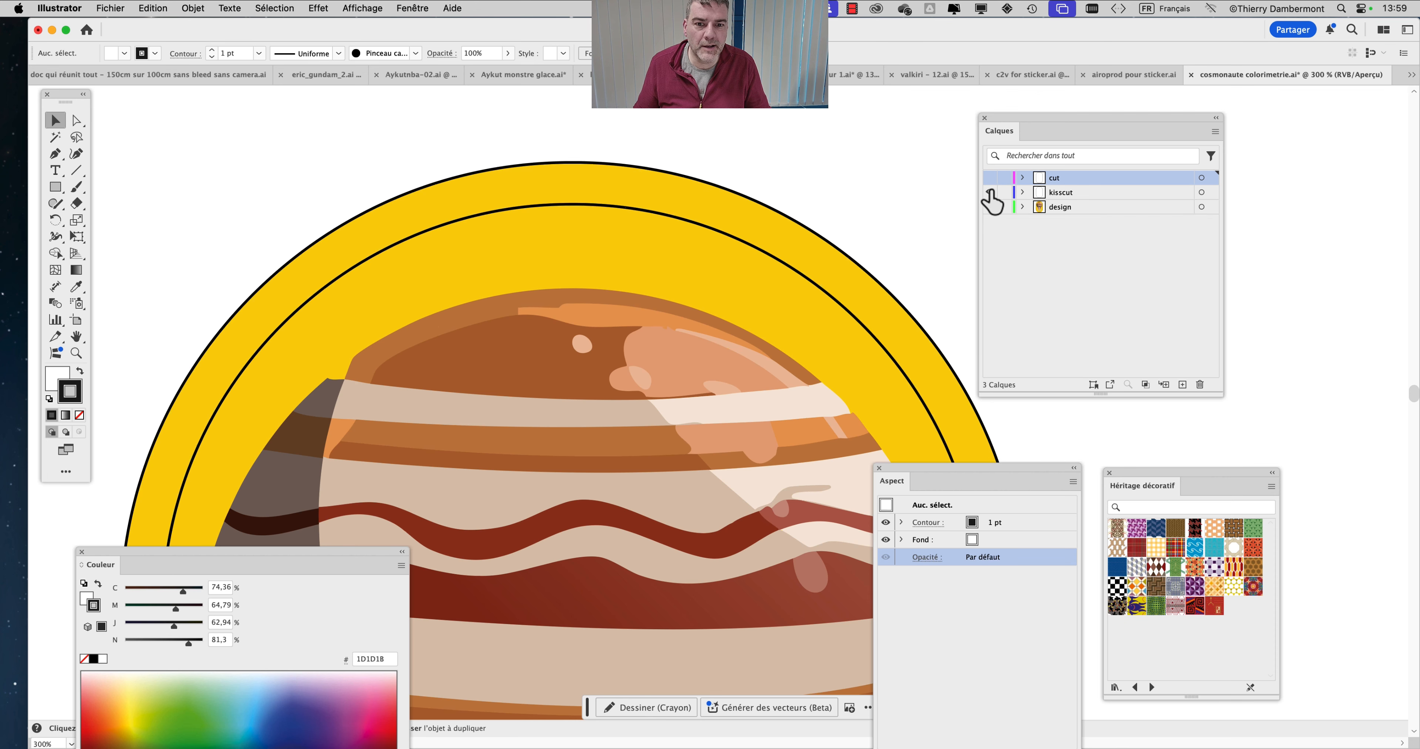
left_click(990, 177)
left_click(990, 177)
left_click(990, 177)
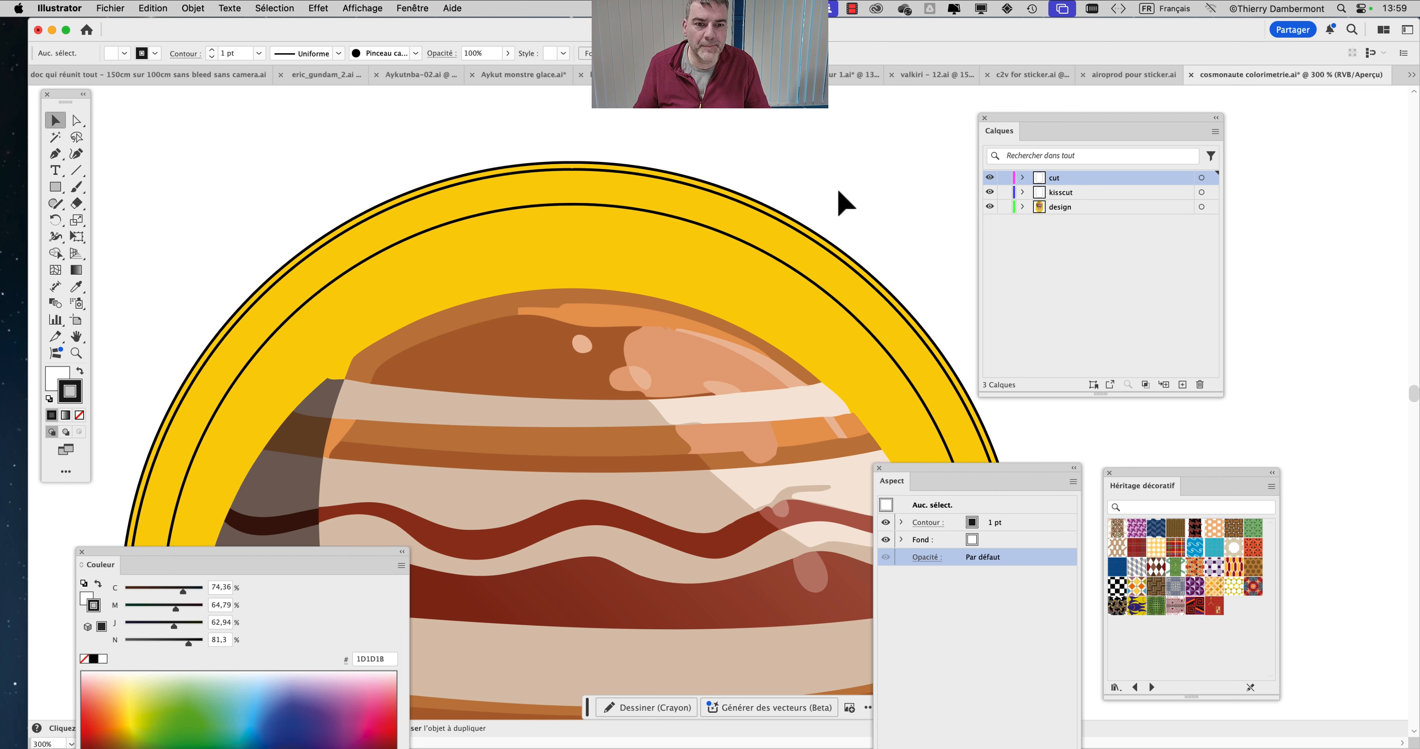
Select the yellow background shape to check its edge against the cut line, deselect it, and save the document.
left_click(751, 203)
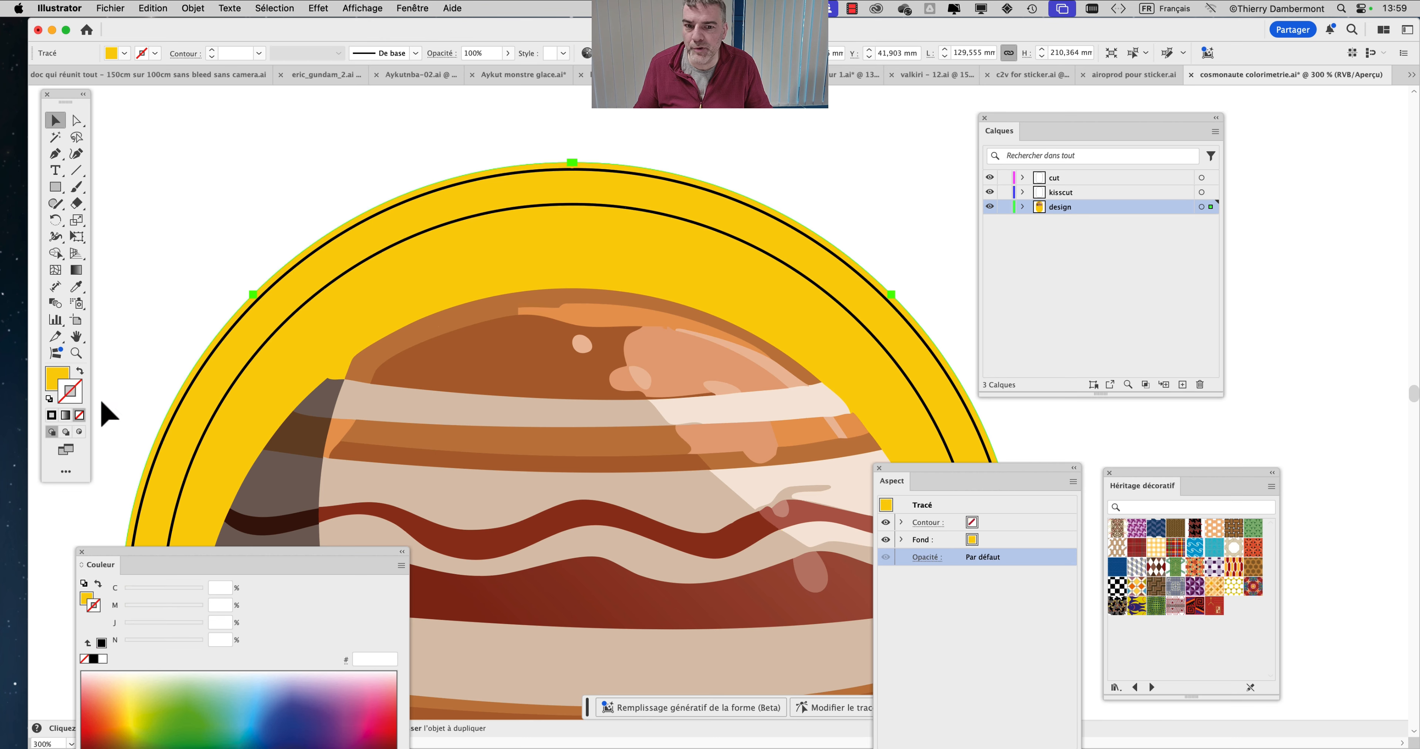
left_click(225, 267)
scroll(608, 384, "down", 3)
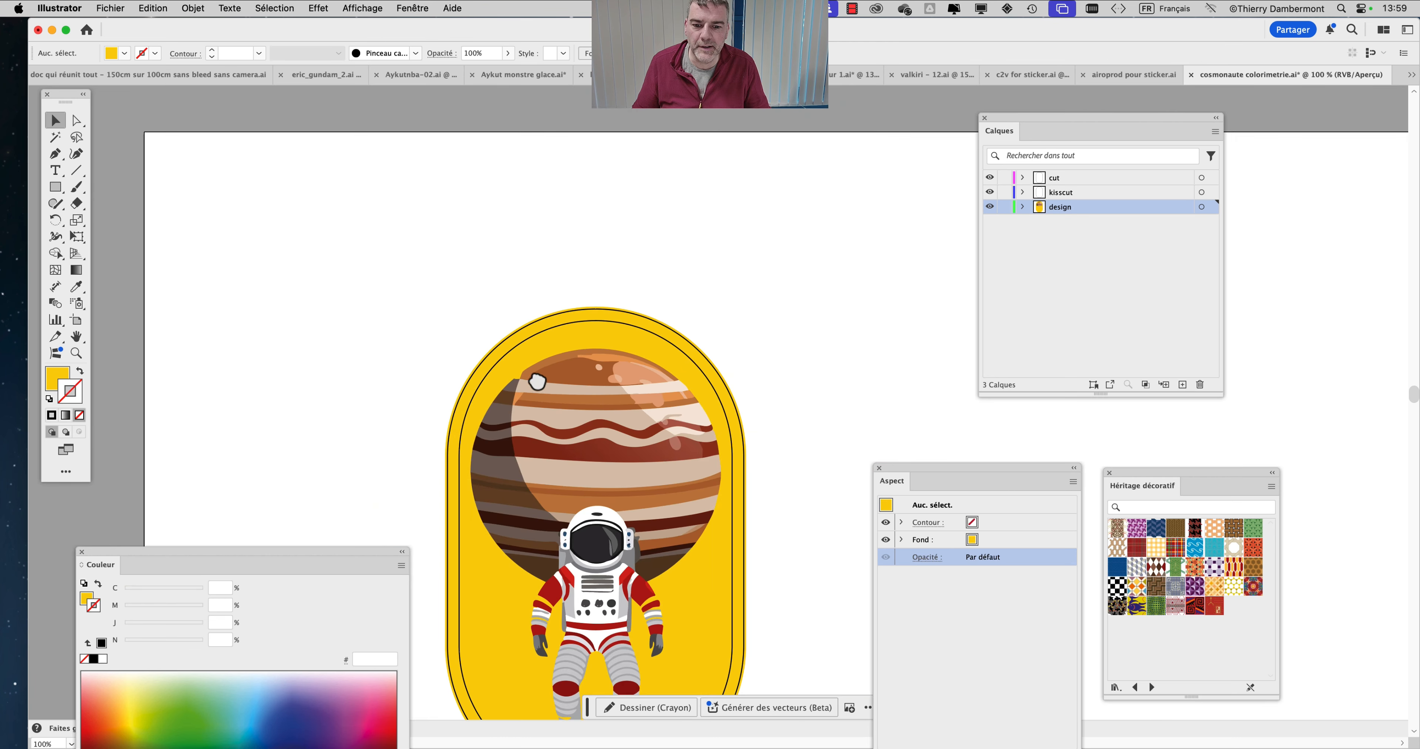
left_click_drag(539, 383, 538, 261)
left_click(112, 9)
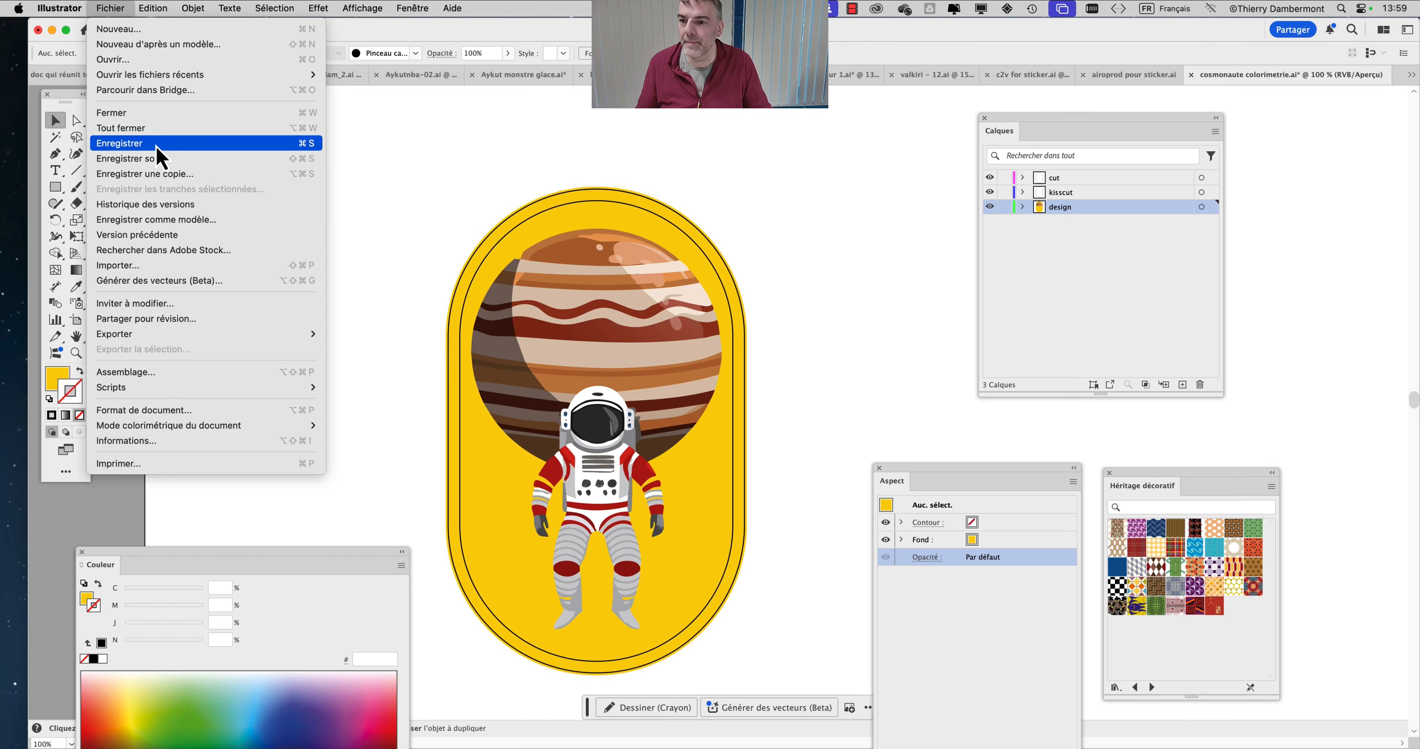
left_click(160, 150)
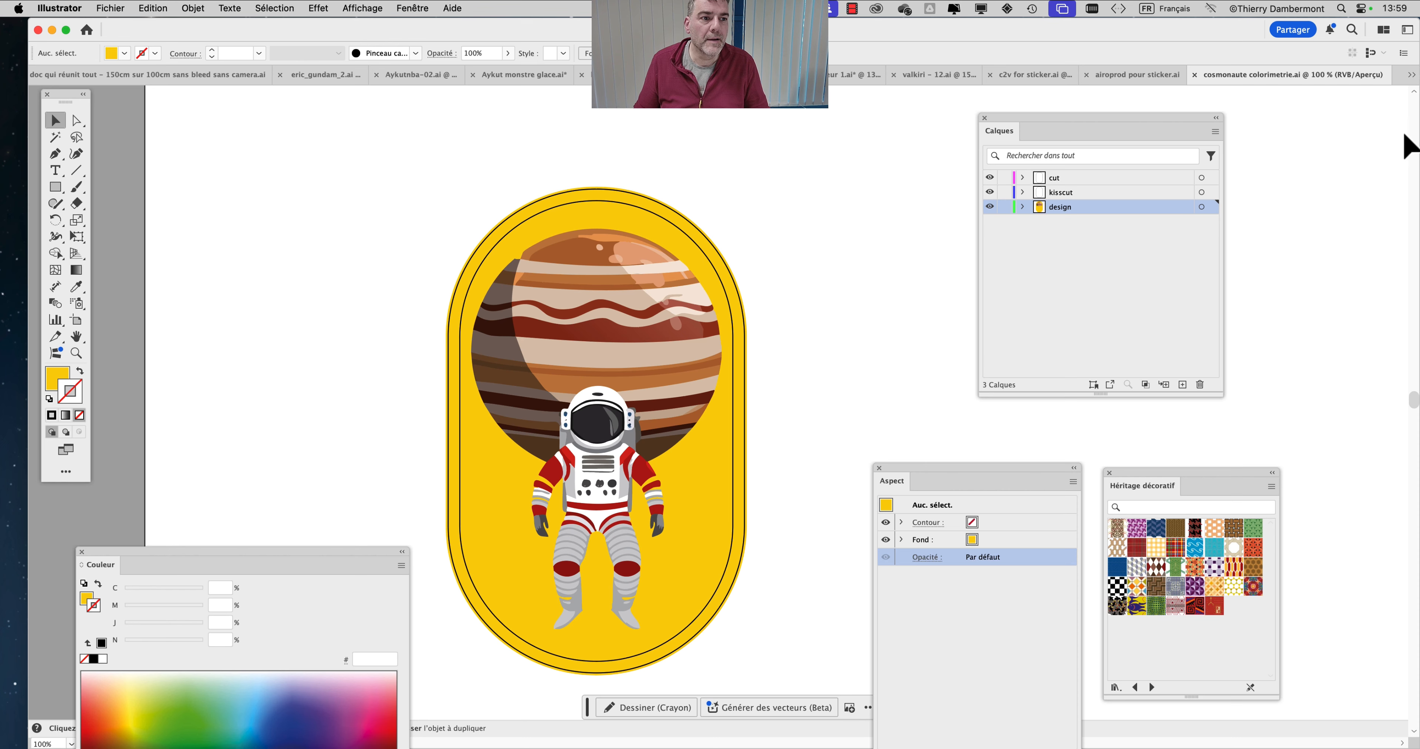
Switch to the Choji sticker document, select the red cut oval, and check it against the design layer by toggling visibility.
left_click(1411, 75)
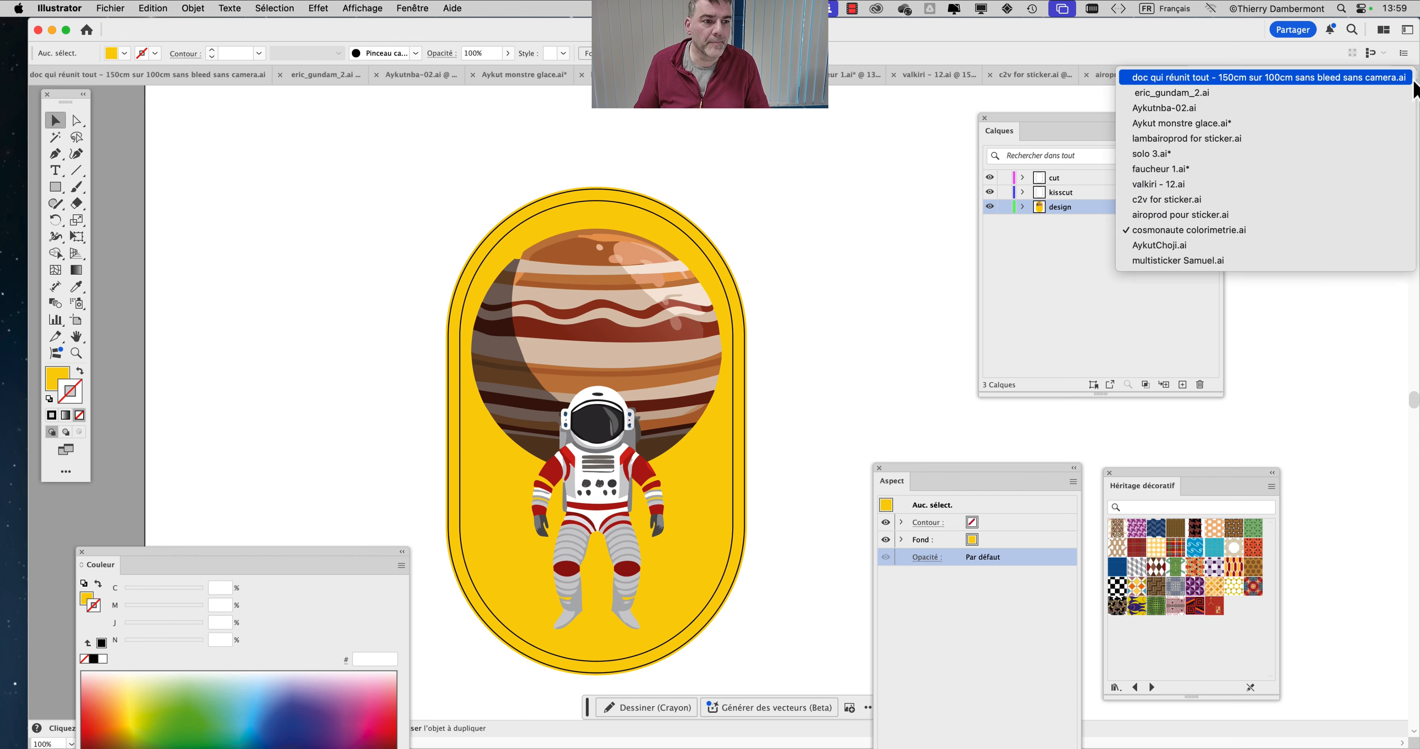
left_click(1265, 246)
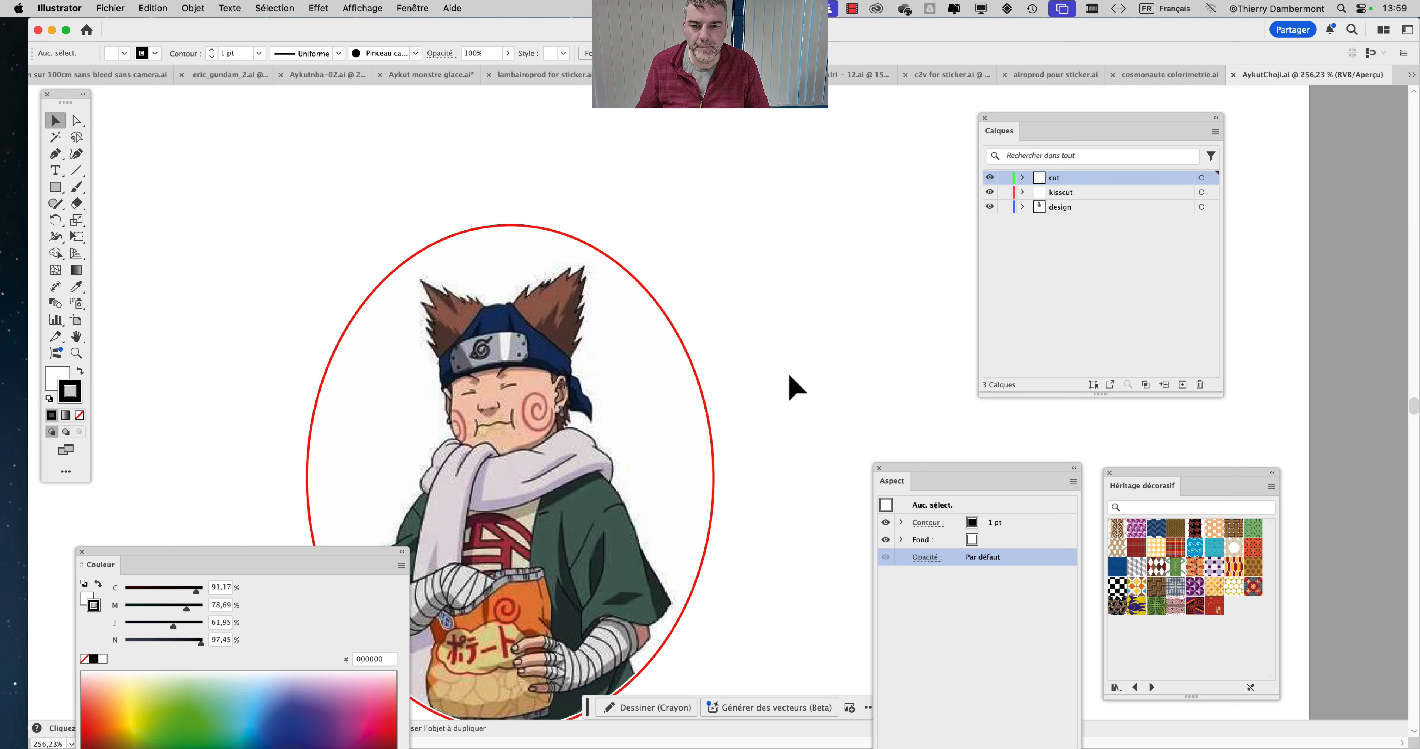
key("super+minus")
left_click_drag(756, 313, 797, 210)
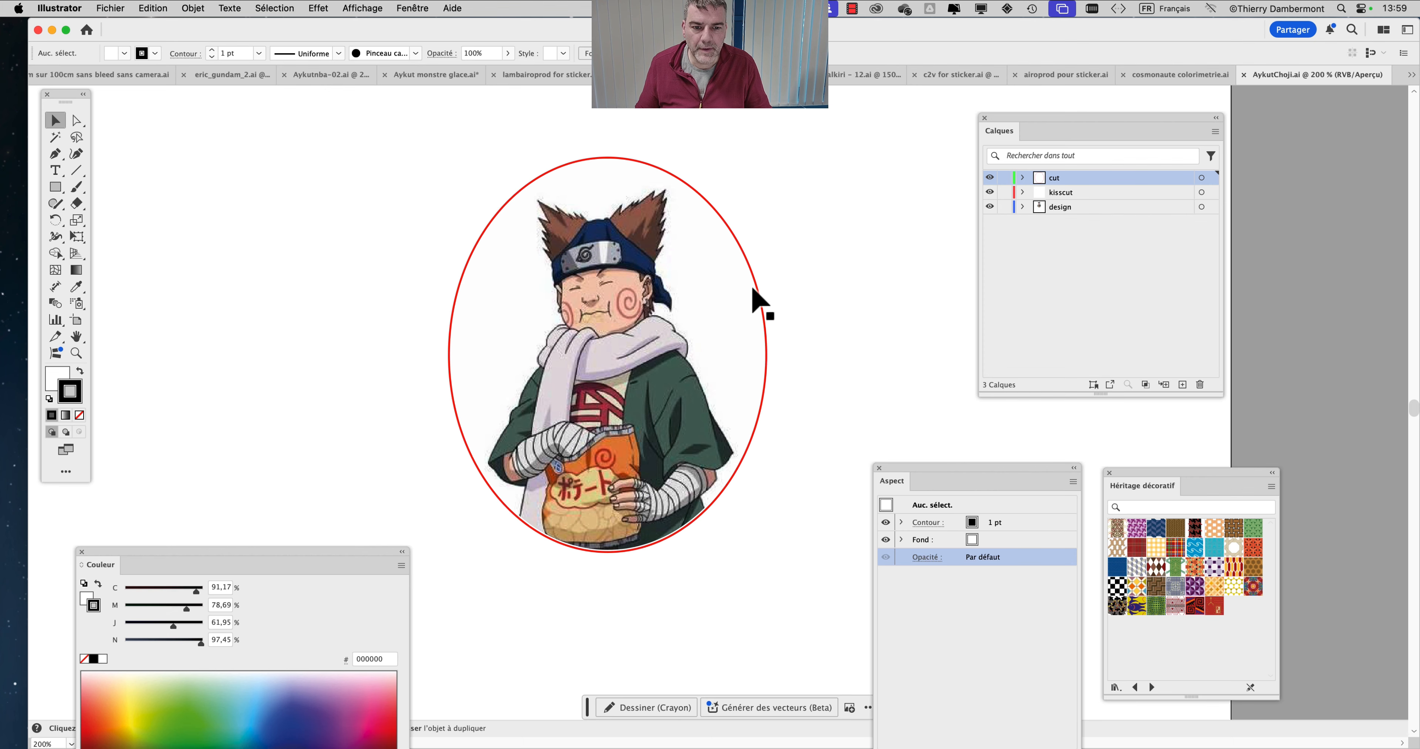
left_click(760, 300)
scroll(792, 396, "up", 1)
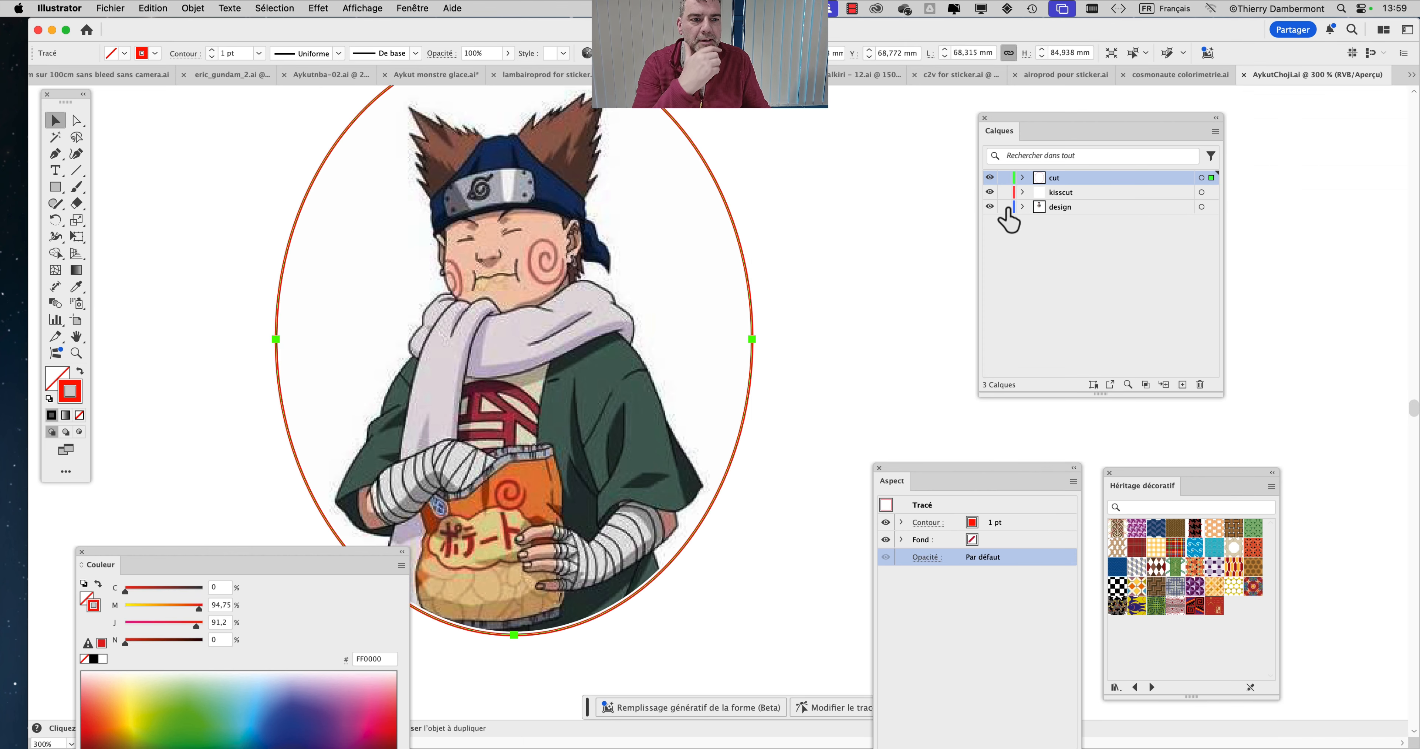
left_click(990, 207)
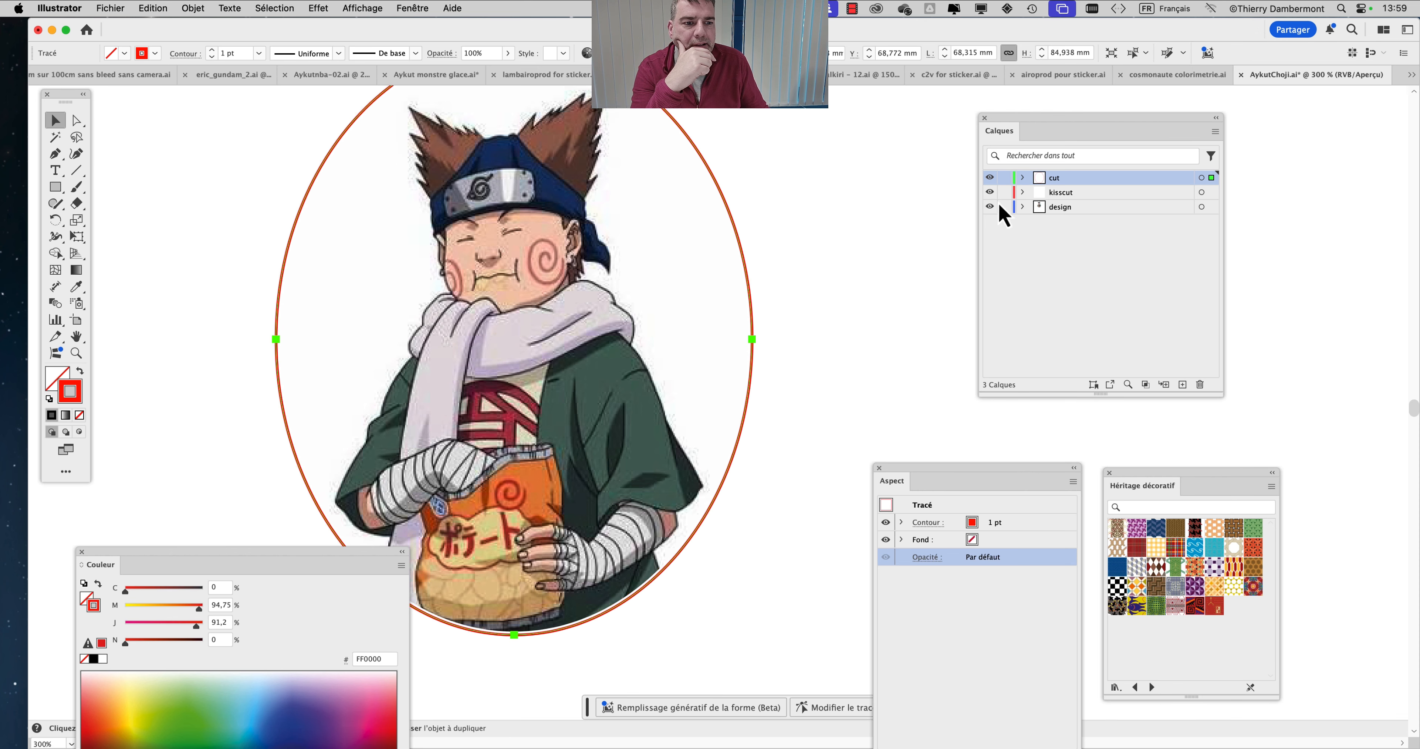
Select the invisible kisscut oval, give it a green stroke, and deselect it.
left_click(1202, 192)
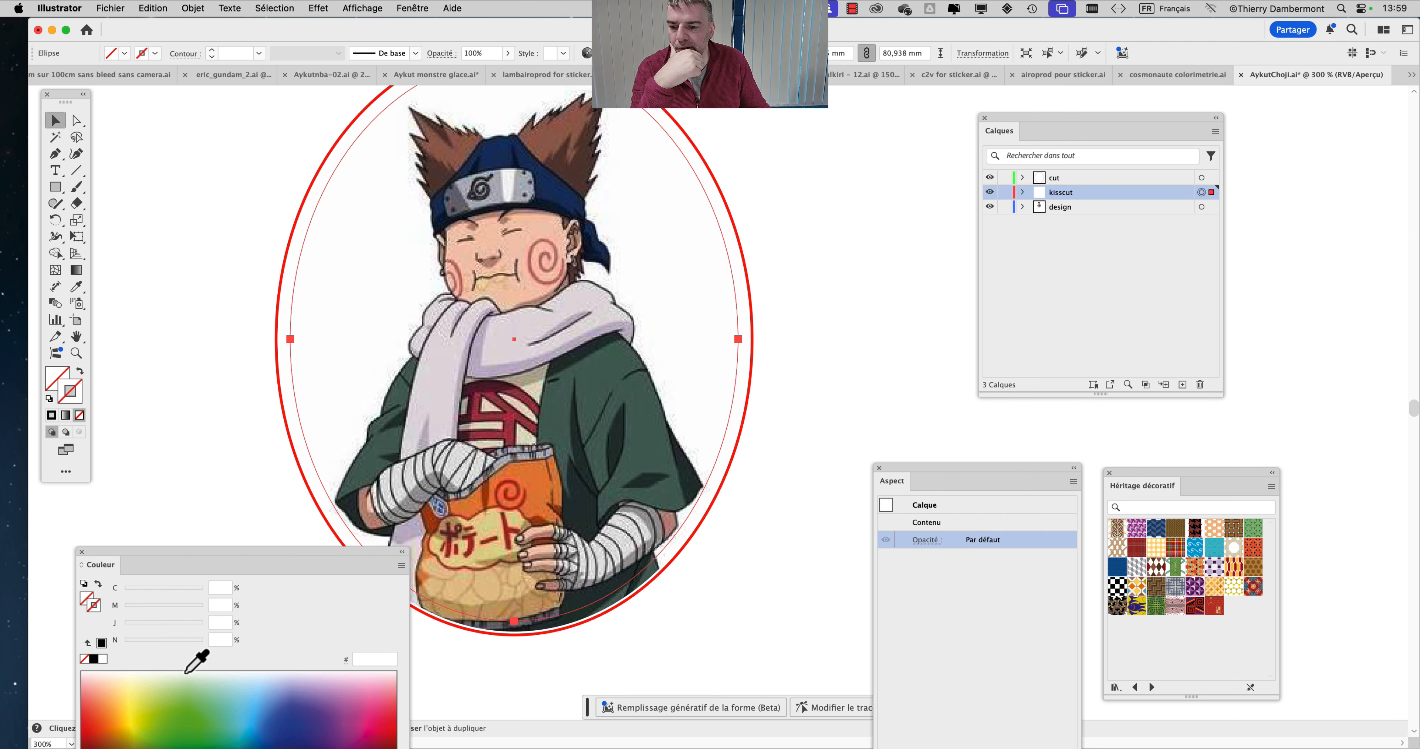
left_click(201, 709)
left_click(882, 303)
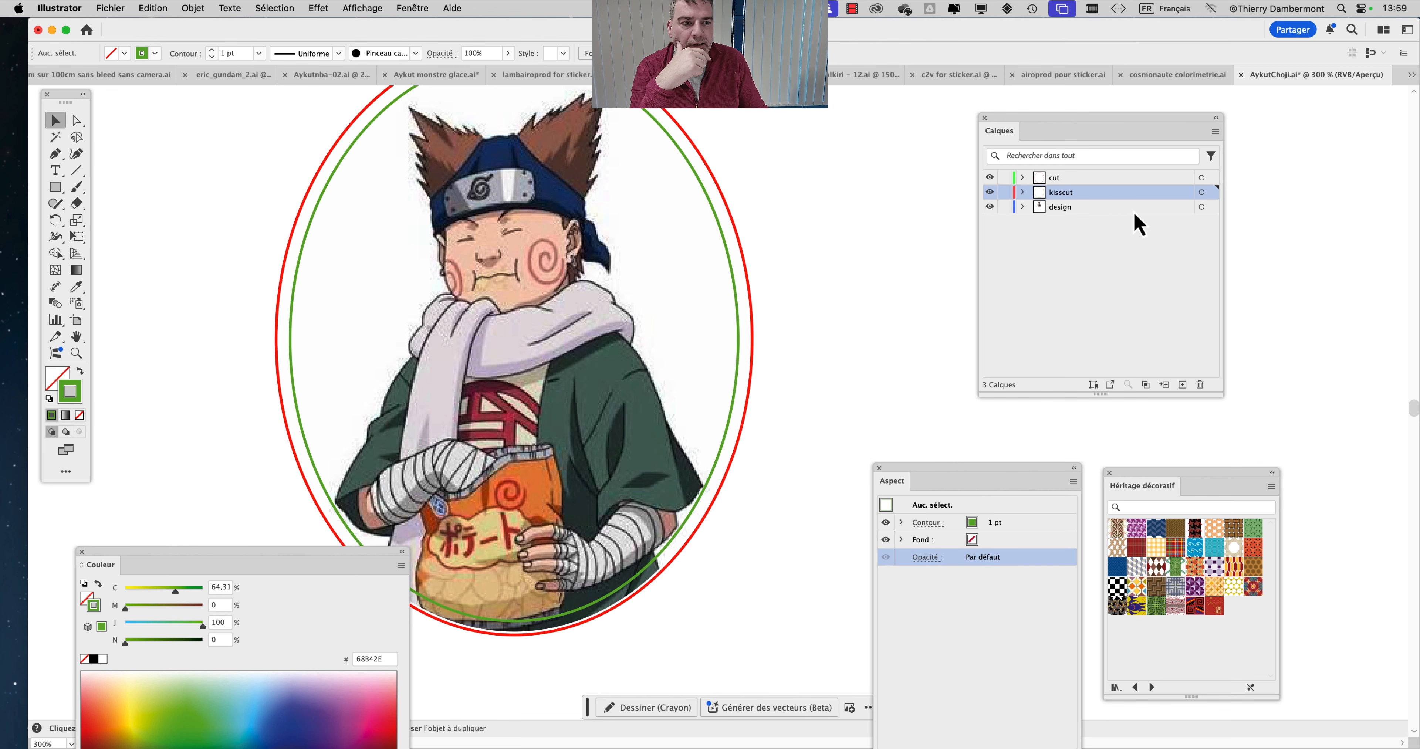
Select the cut layer's contents and expand the cut, kisscut and design layers to inspect their objects.
left_click(1201, 177)
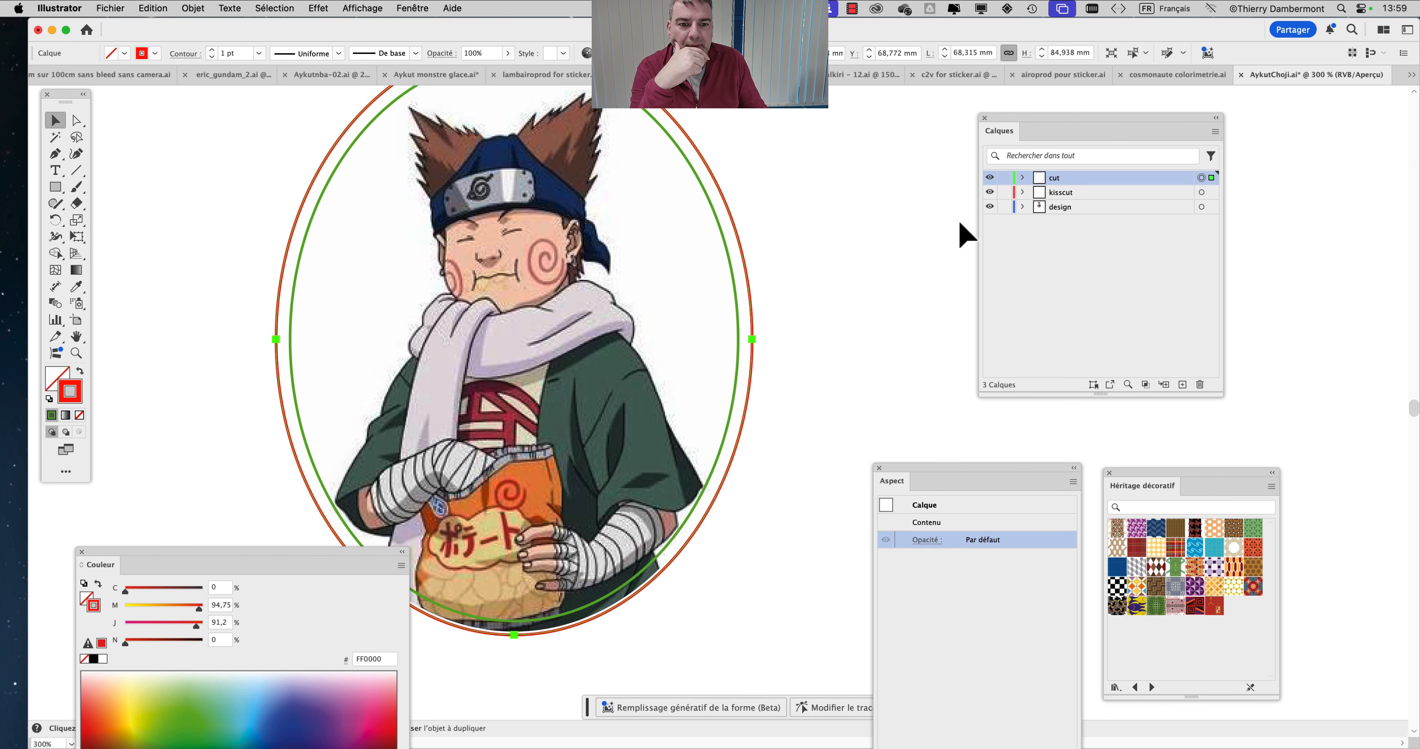
left_click(1023, 178)
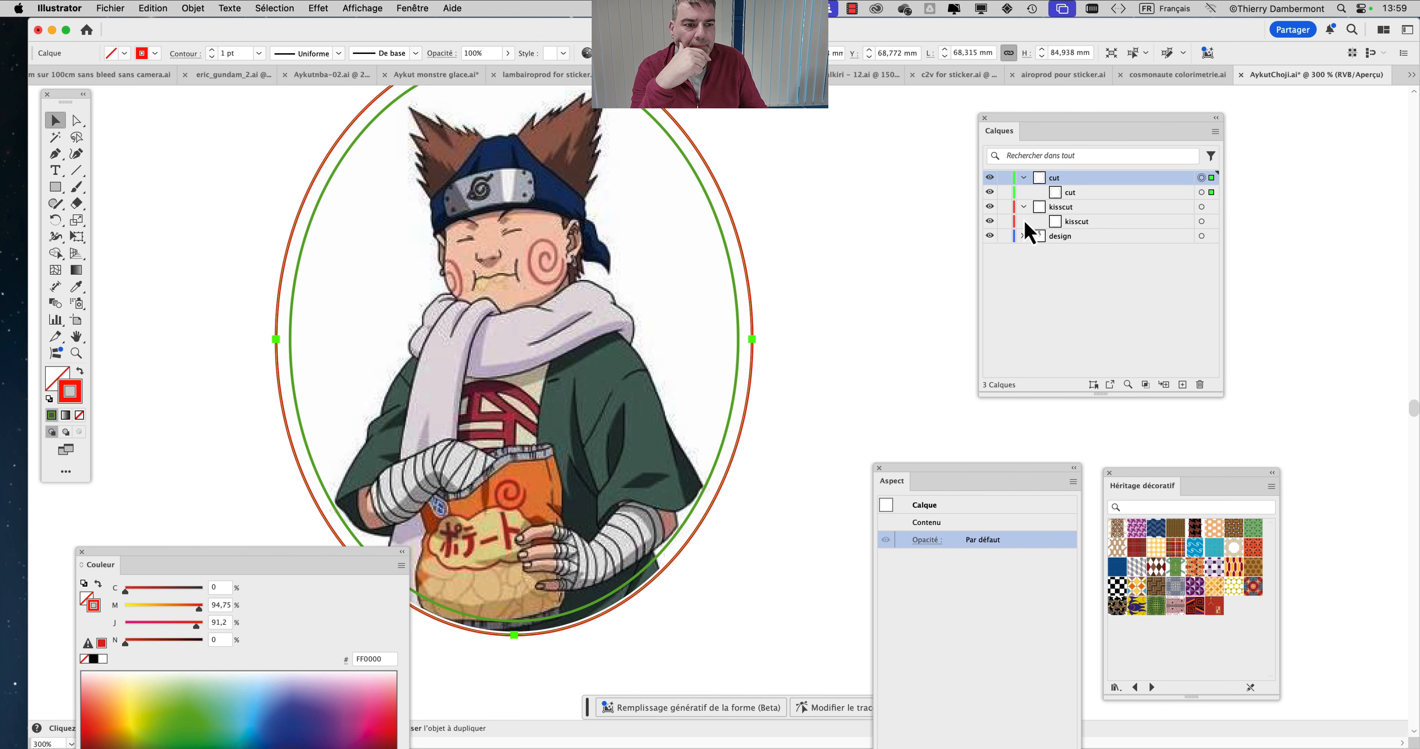
left_click(1024, 236)
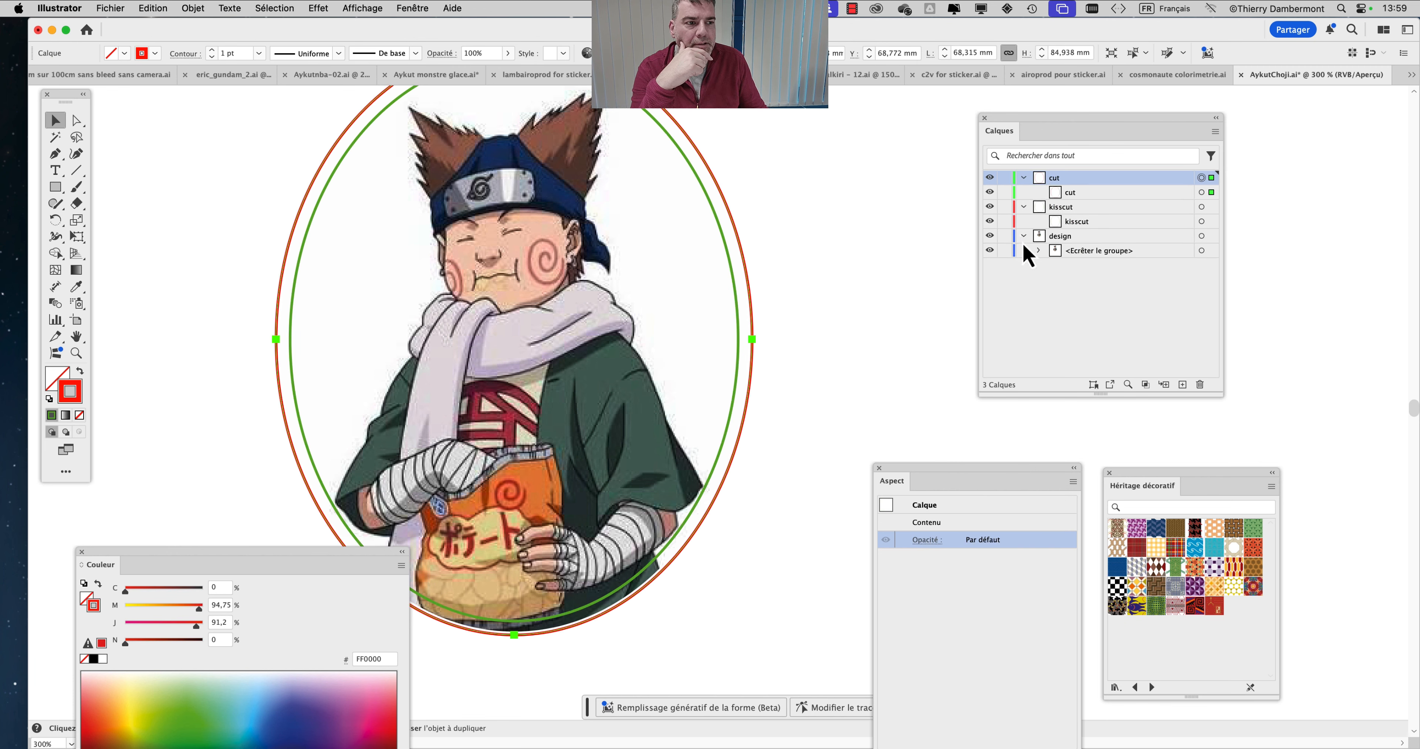
Switch to cosmonaute colorimetrie and expand its design, kisscut and cut layers to inspect their contents.
left_click(1166, 77)
left_click(1023, 207)
left_click(1024, 193)
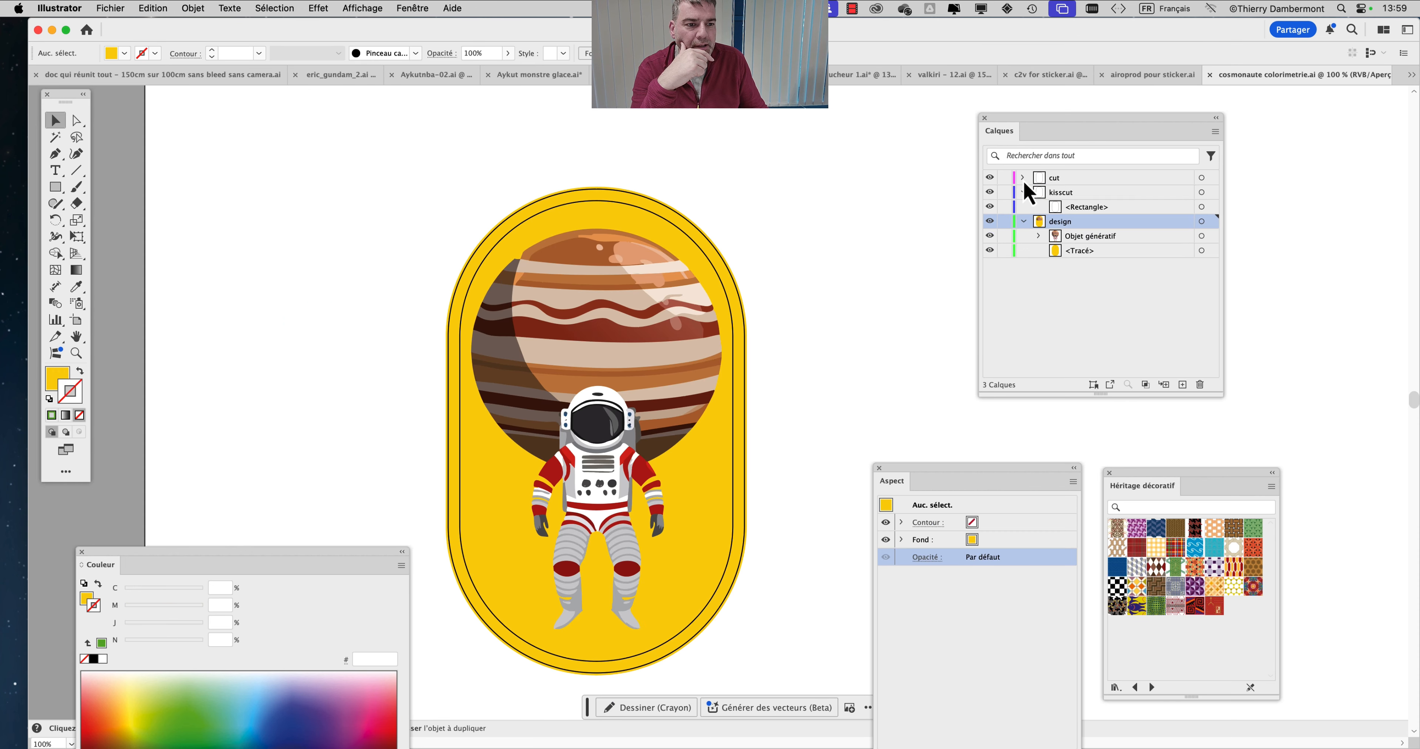
left_click(1023, 178)
Inspect the layer contents of airoprod pour sticker, c2v for sticker and valkiri - 12, and return to the Choji sticker document.
left_click(1130, 79)
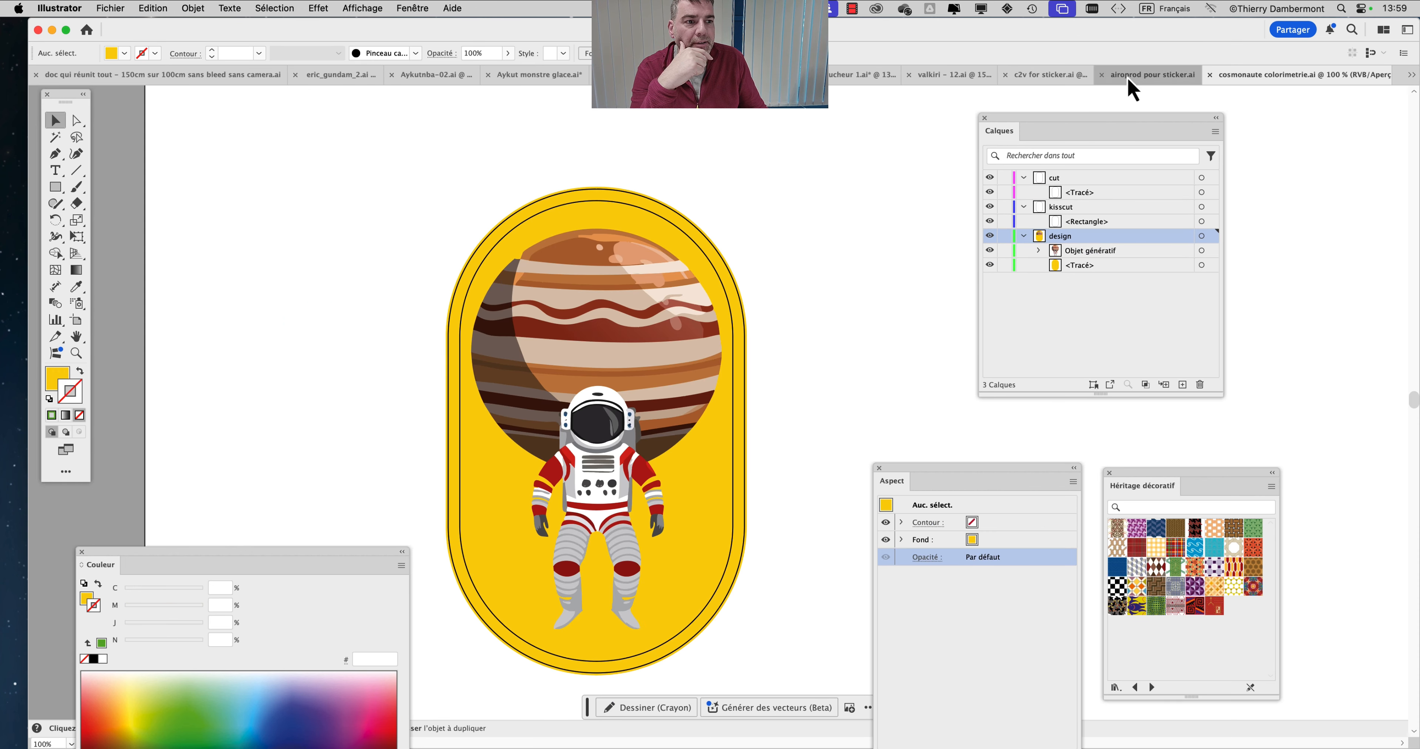
left_click(1024, 178)
left_click(1023, 207)
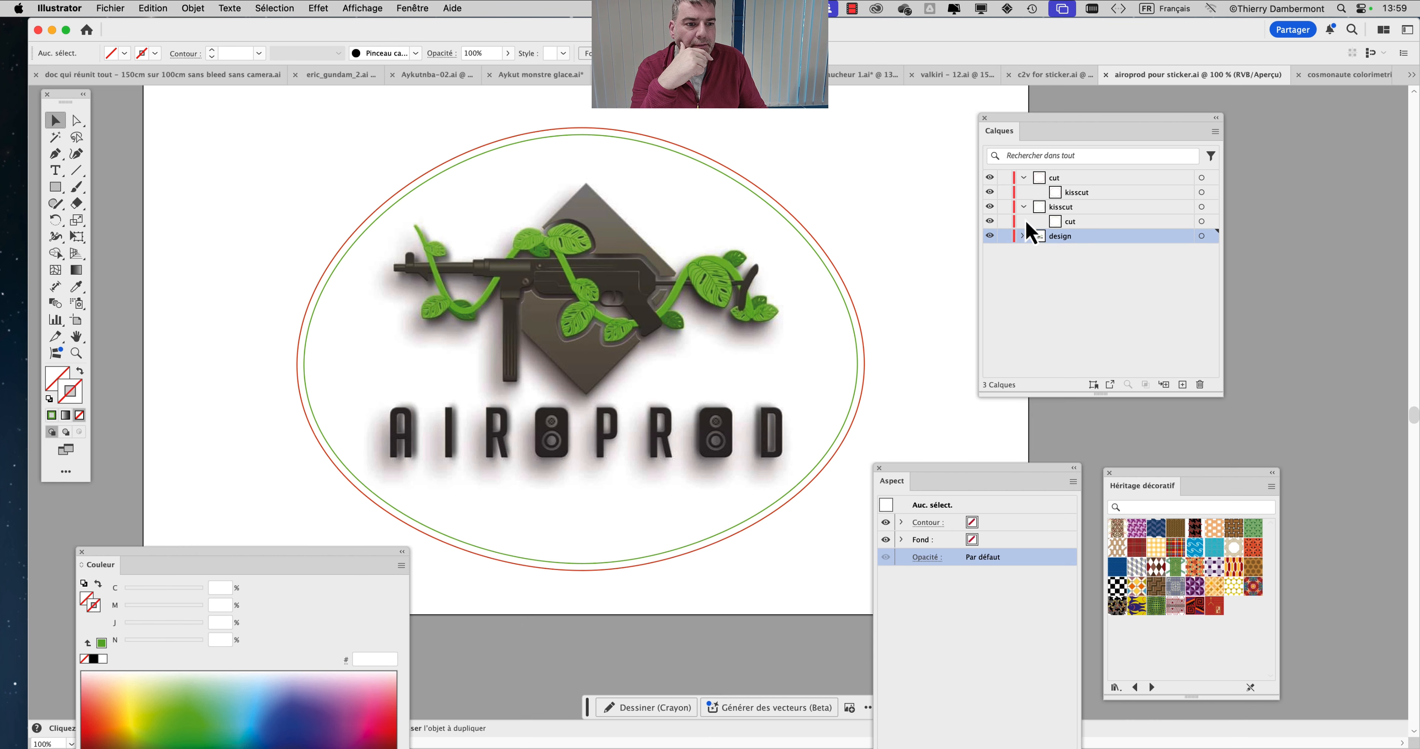
left_click(1026, 79)
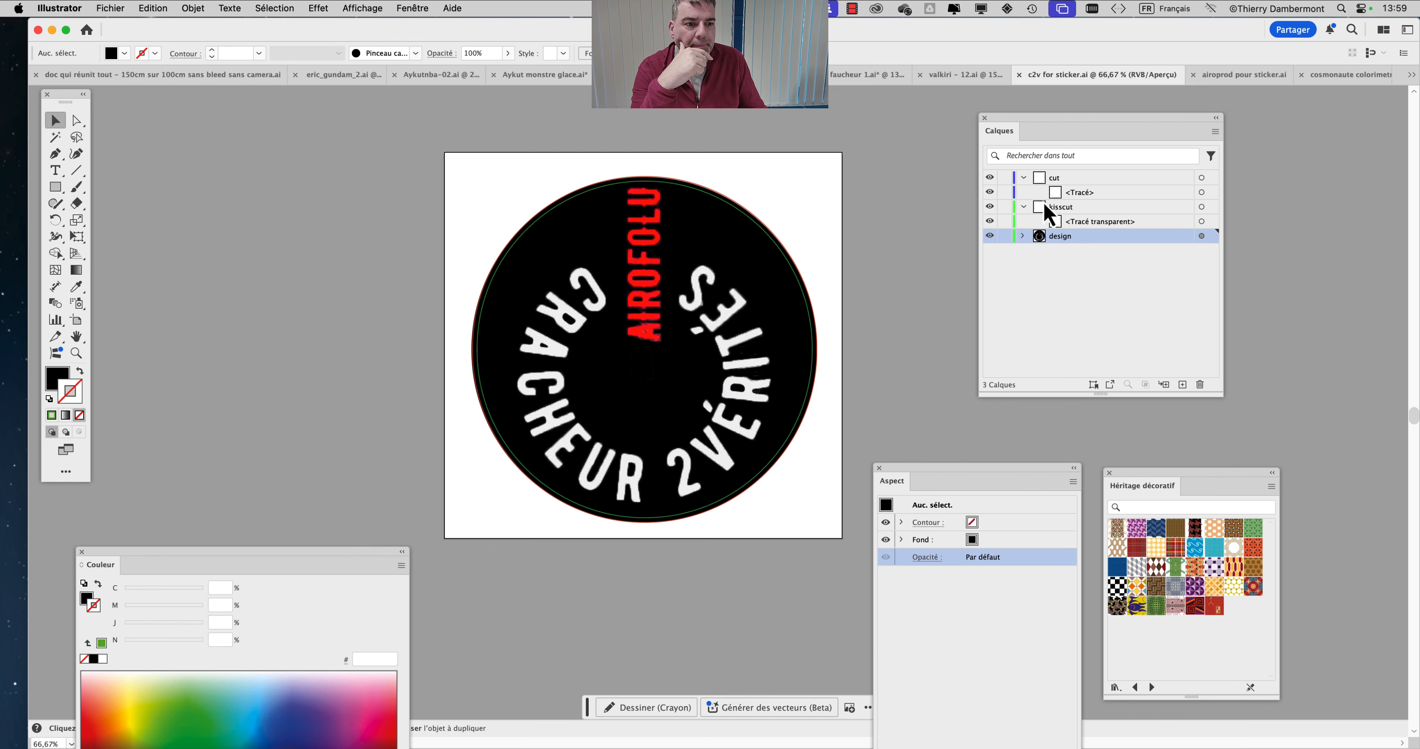
left_click(971, 78)
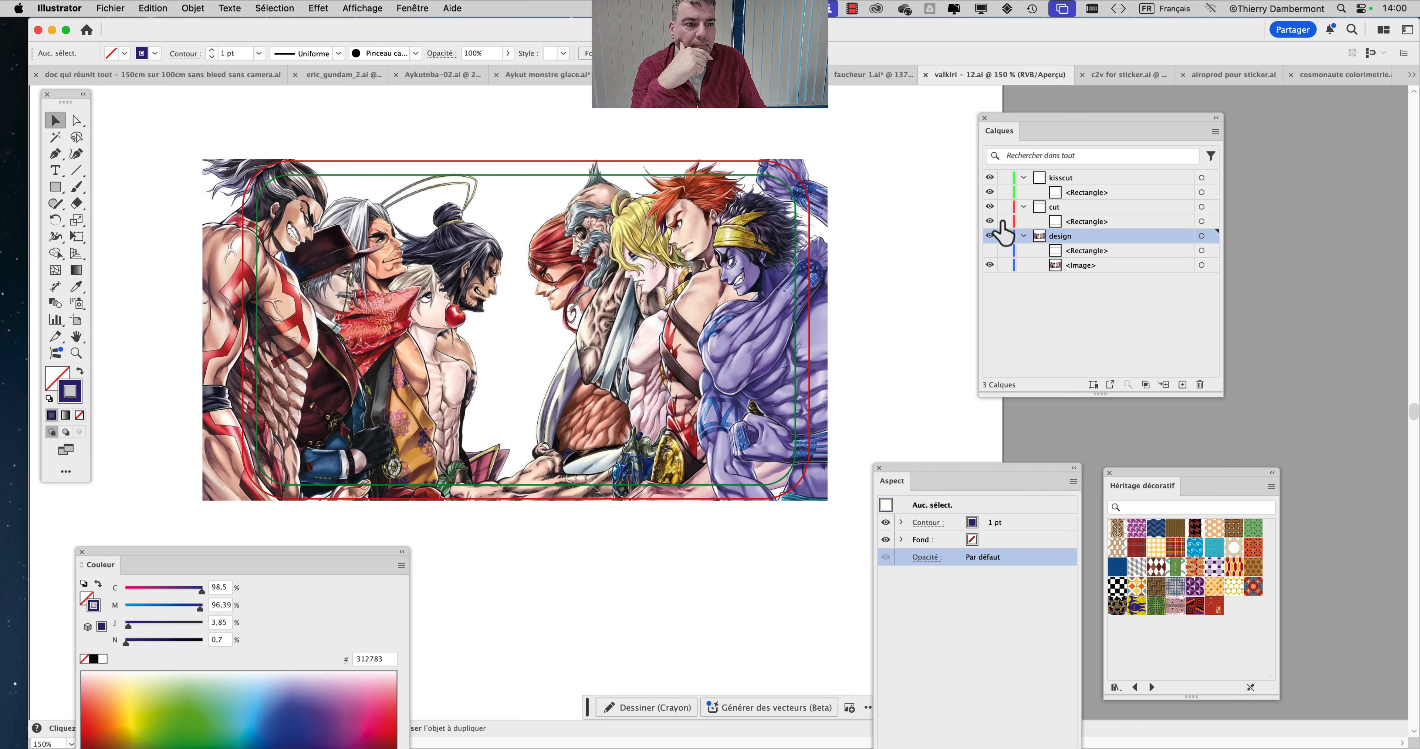
left_click(1411, 75)
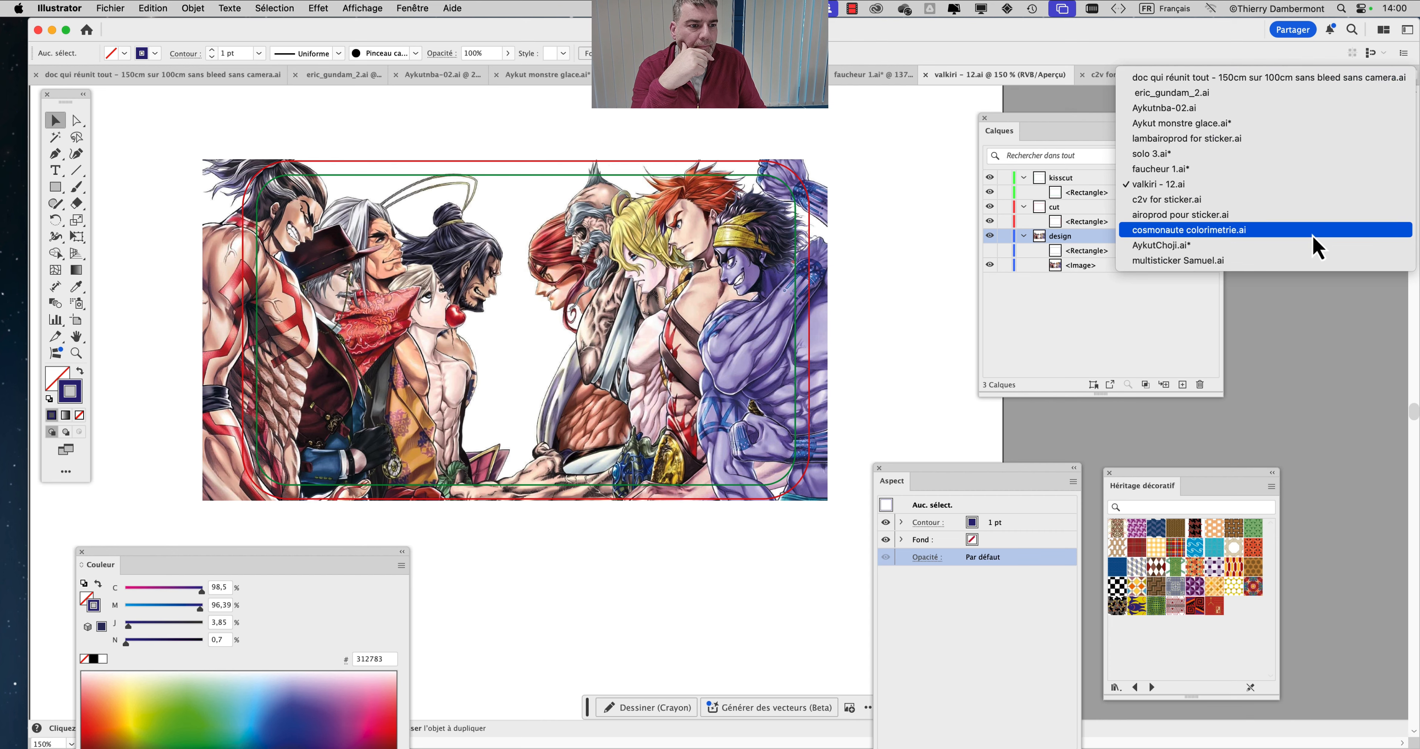
left_click(1304, 251)
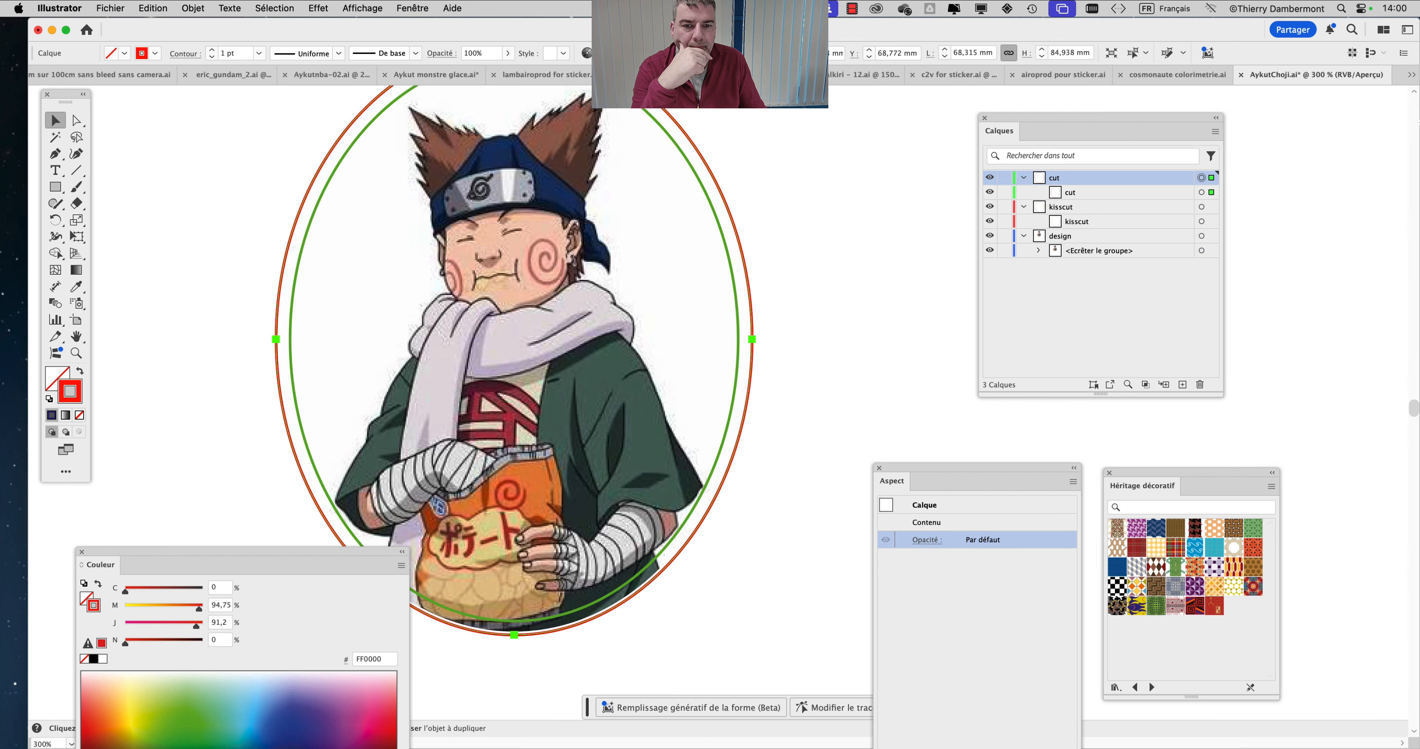
Switch to the multisticker document and hide the cut and kisscut layers to view the three designs alone.
left_click(1412, 77)
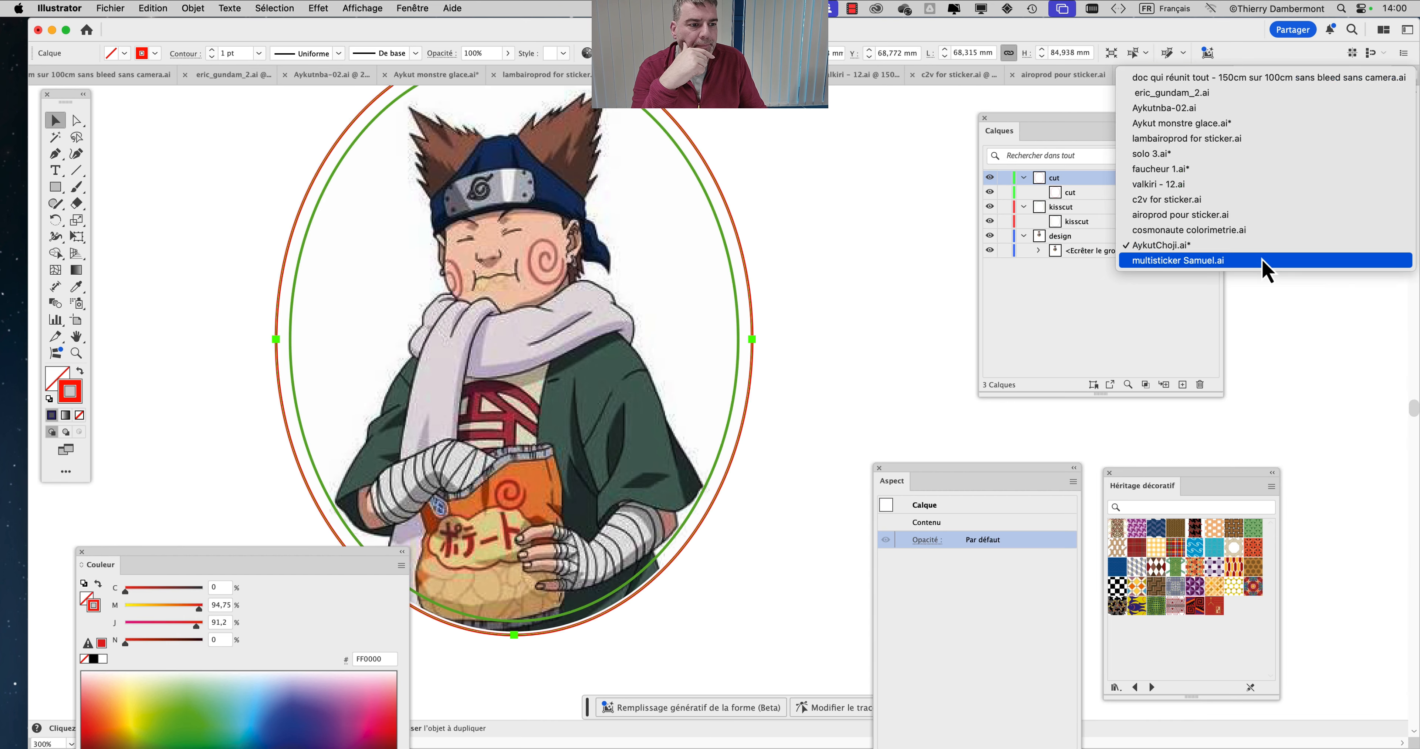
left_click(1180, 272)
scroll(662, 240, "up", 2)
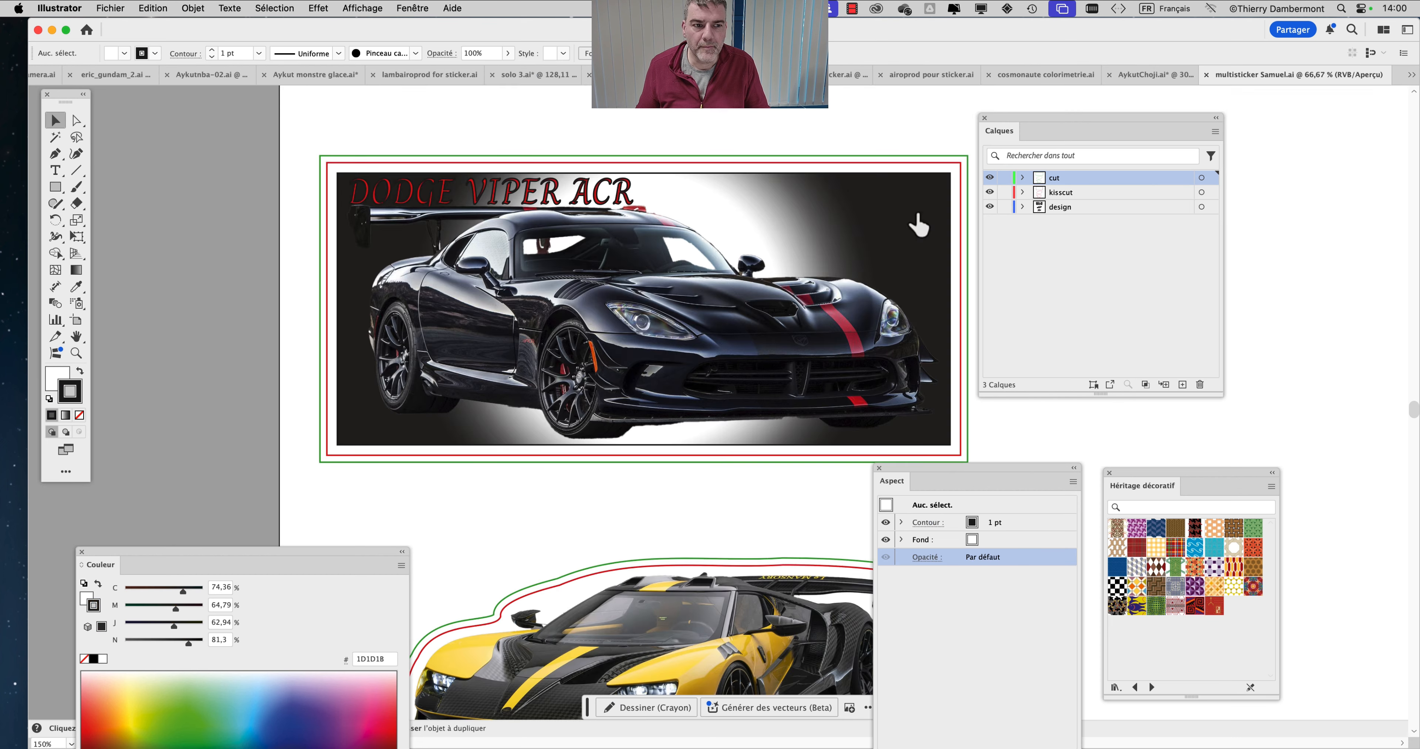
left_click_drag(991, 184, 992, 197)
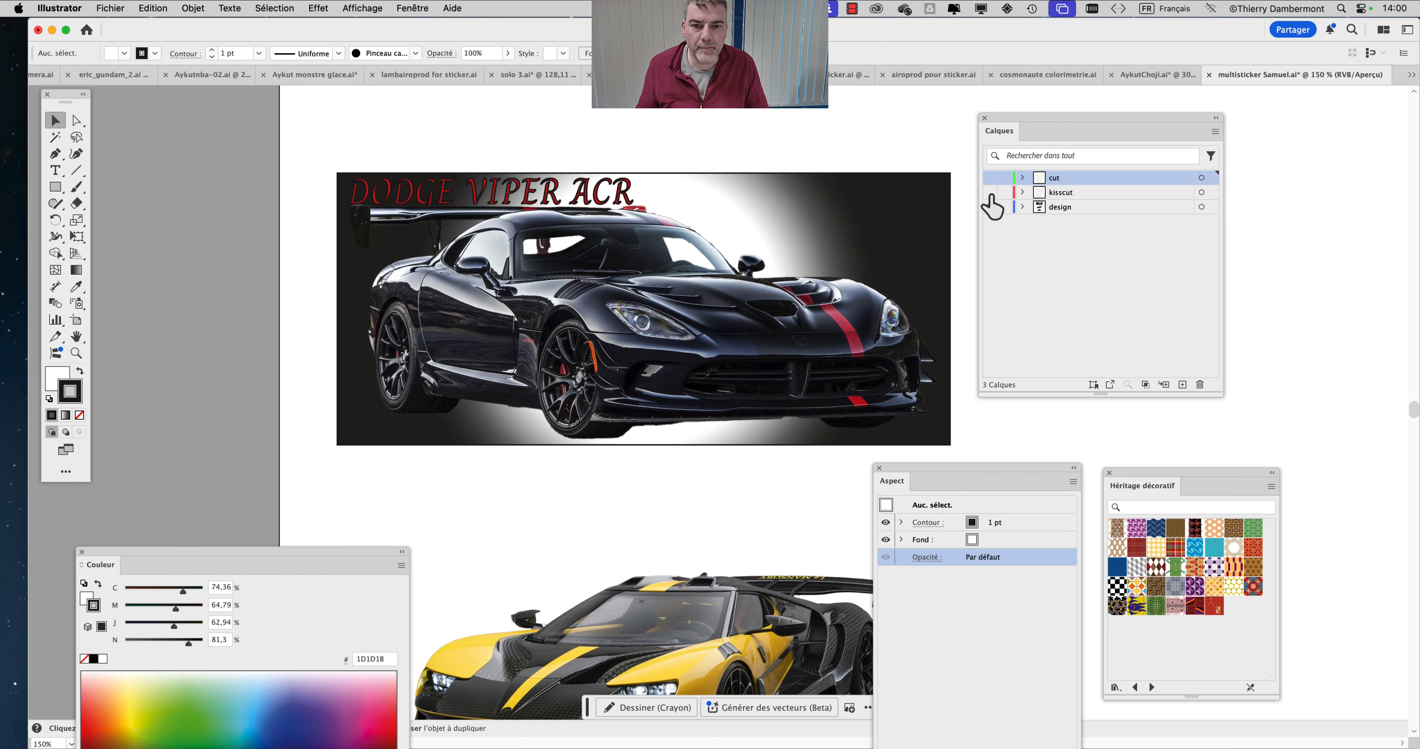
scroll(818, 343, "down", 2)
scroll(827, 353, "down", 3)
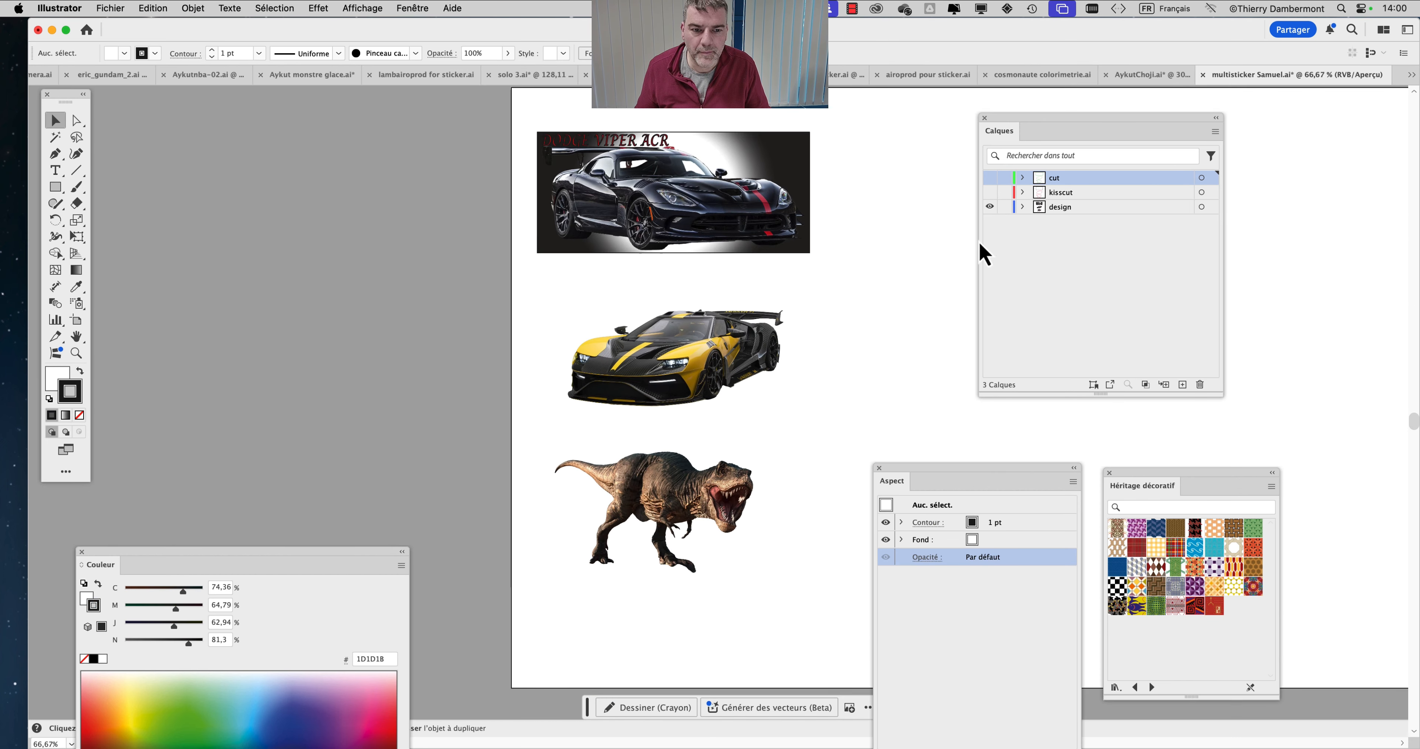
Inspect the design layer's objects, show the kisscut and cut layers again, and expand kisscut to examine its paths.
left_click(1022, 207)
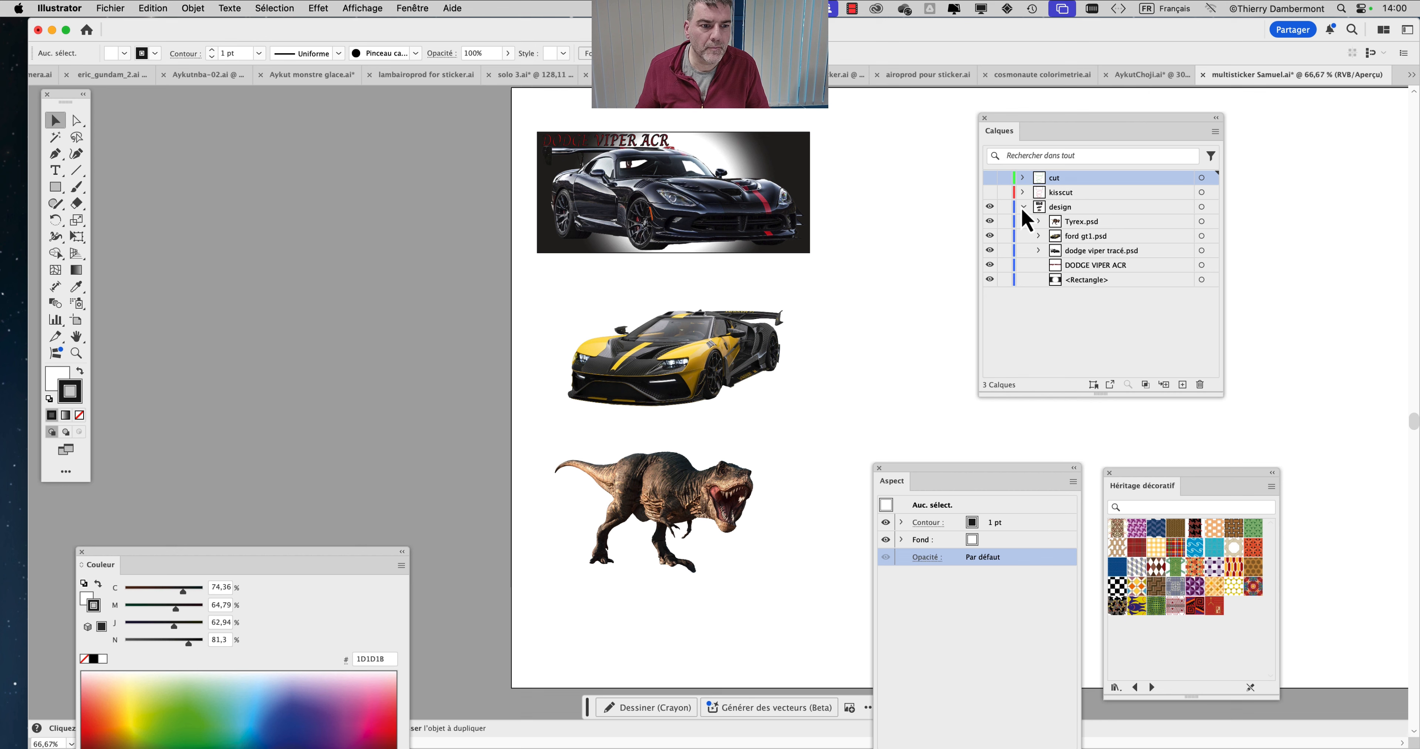
left_click(1023, 207)
left_click(990, 192)
left_click(1024, 192)
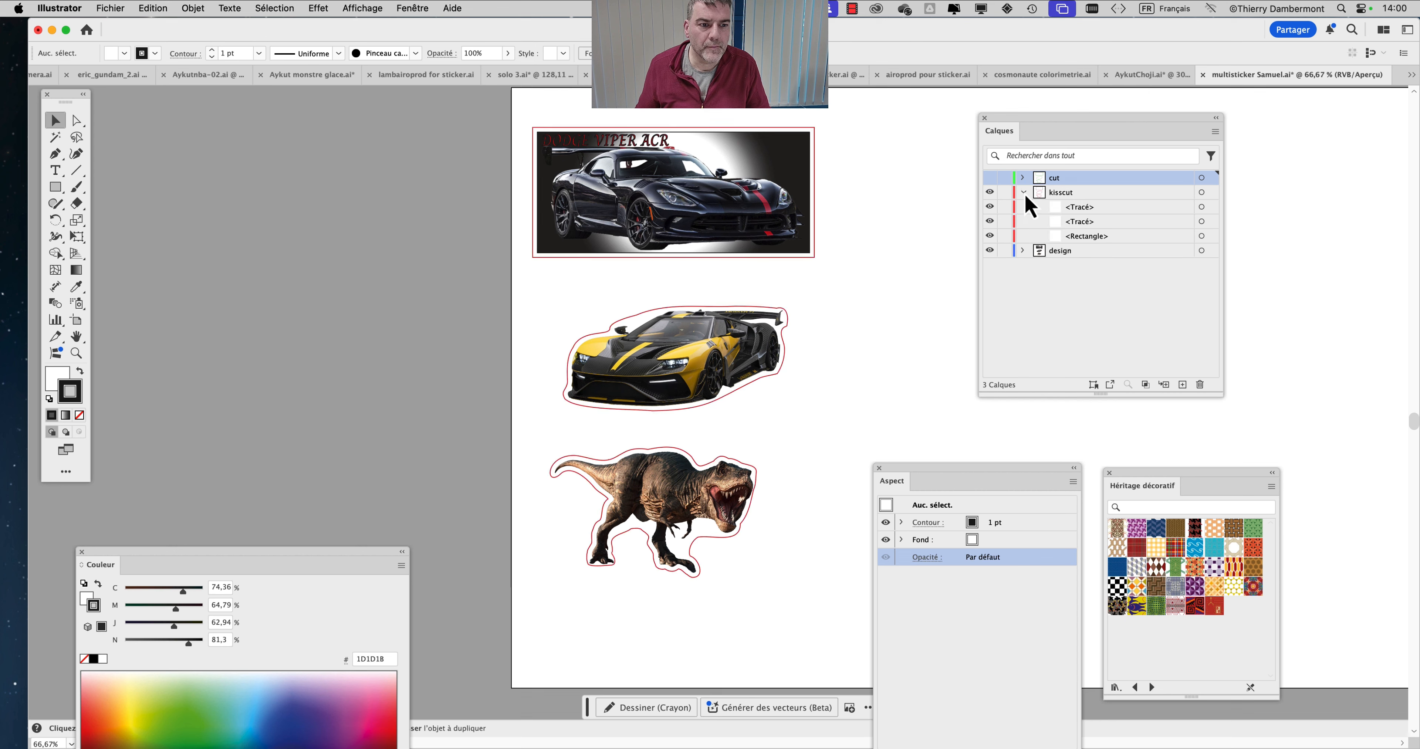
left_click(991, 178)
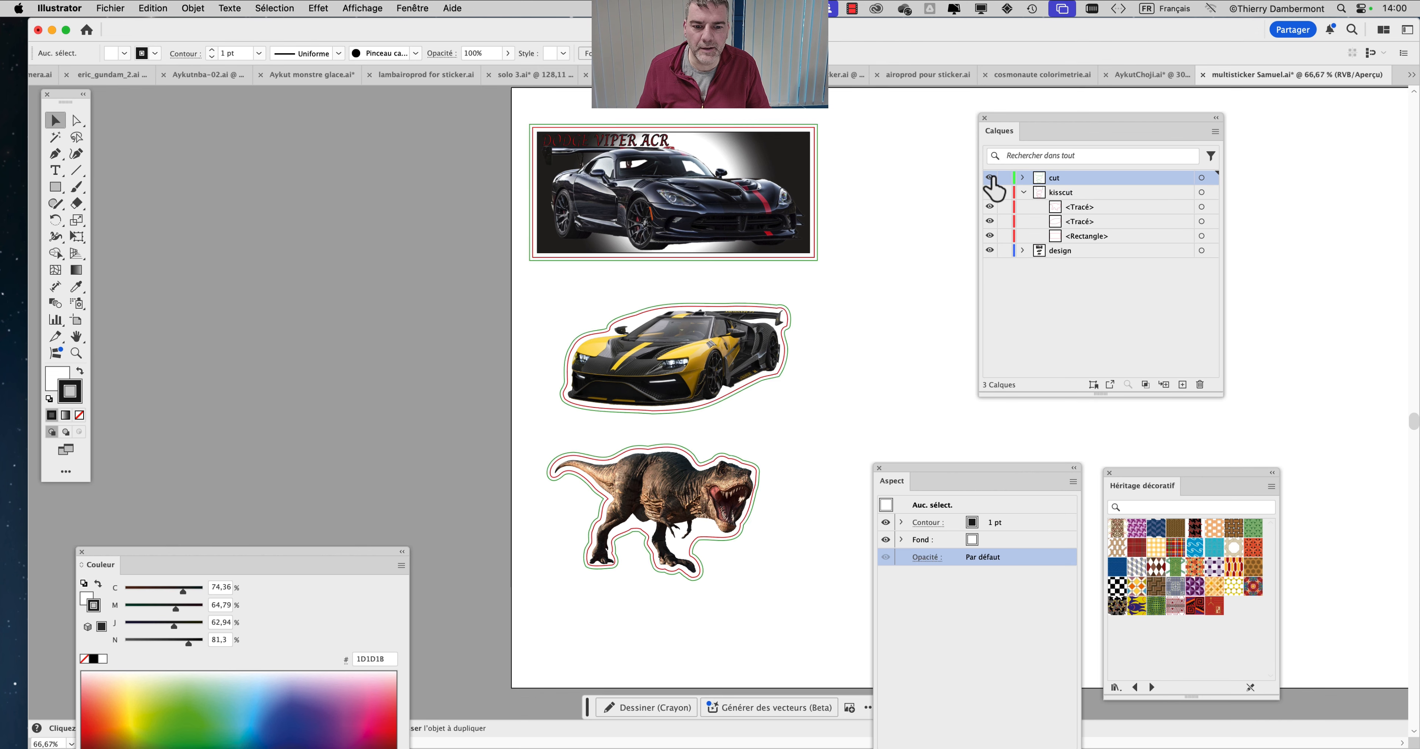
Examine the dinosaur's cutting lines, move the Aspect panel away from the artwork, and save and close the multisticker document.
scroll(753, 551, "up", 3)
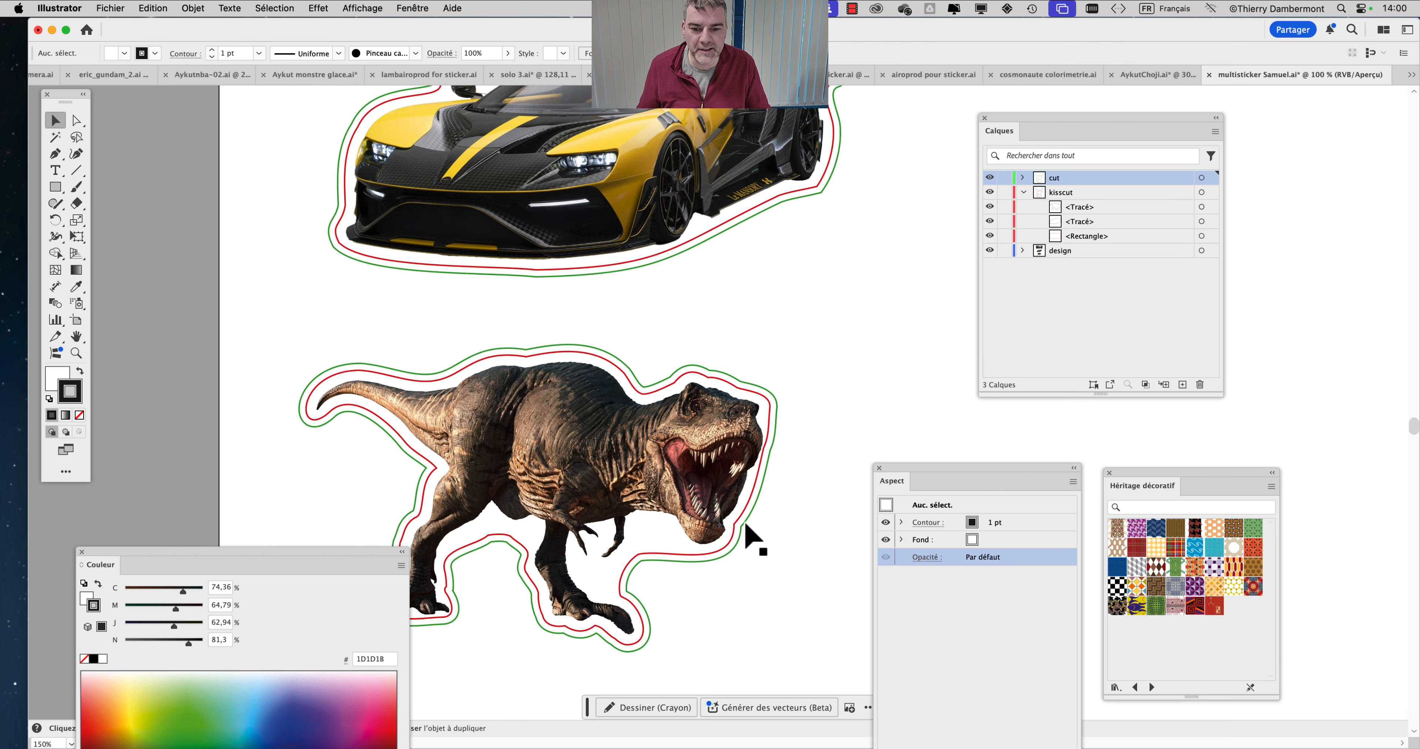
left_click_drag(928, 478, 1080, 492)
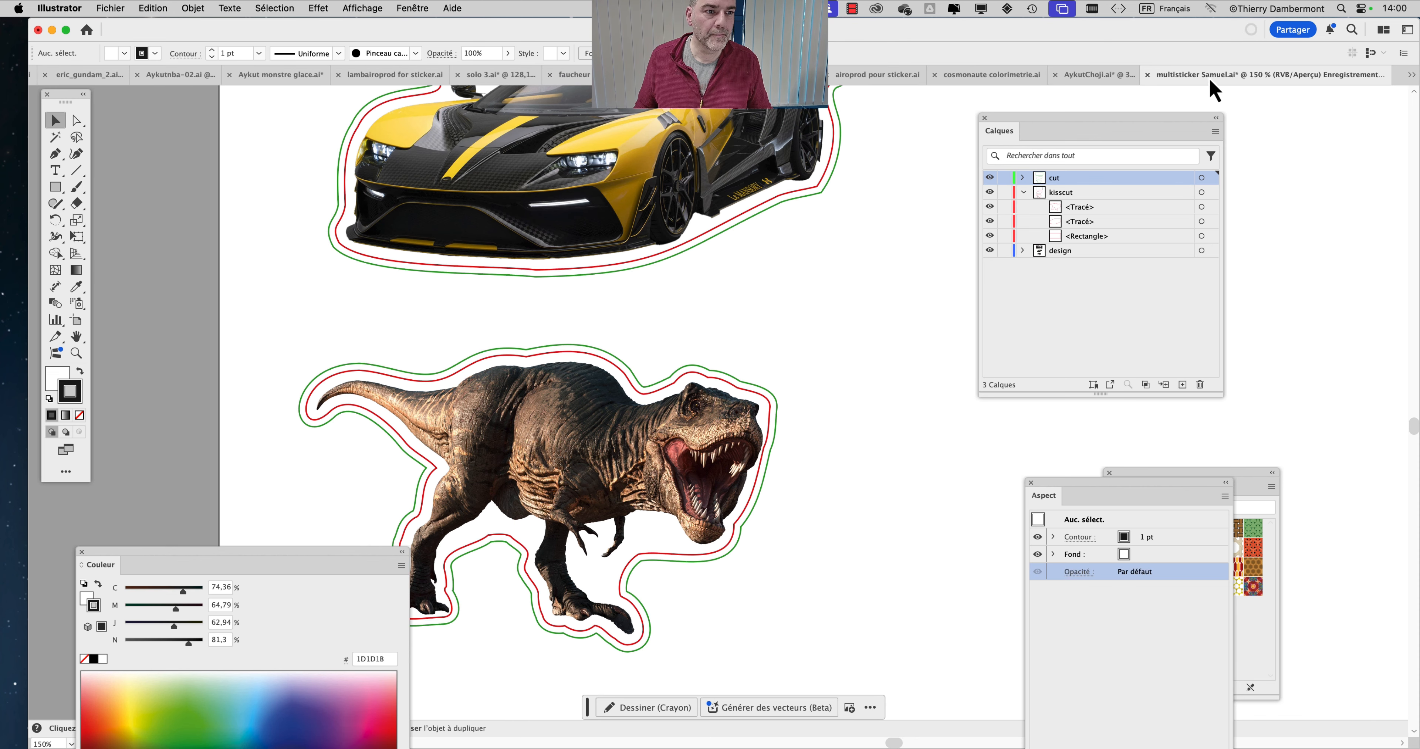
key("super+s")
key("super+w")
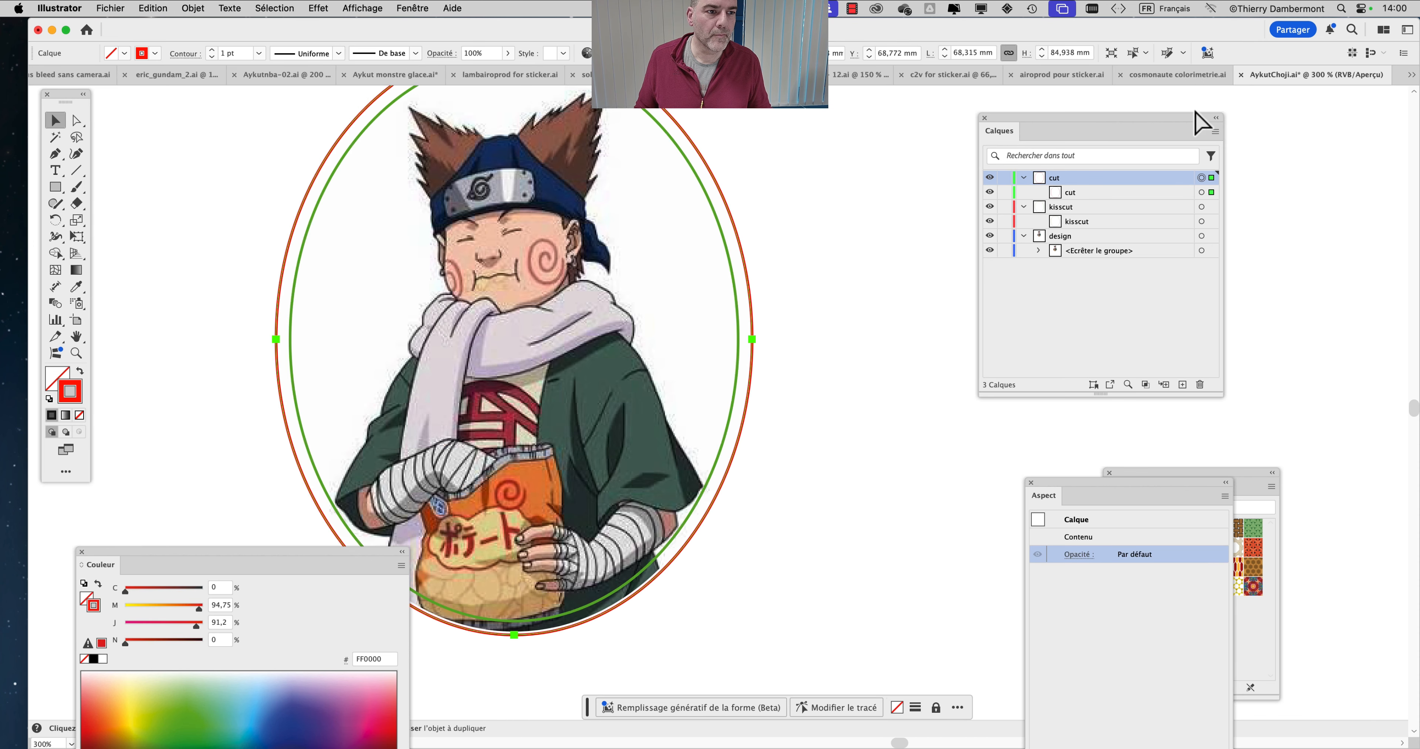
Close the Choji sticker document with its changes saved, and close the cosmonaute, airoprod, c2v and valkiri - 12 documents.
key("super+w")
left_click(859, 422)
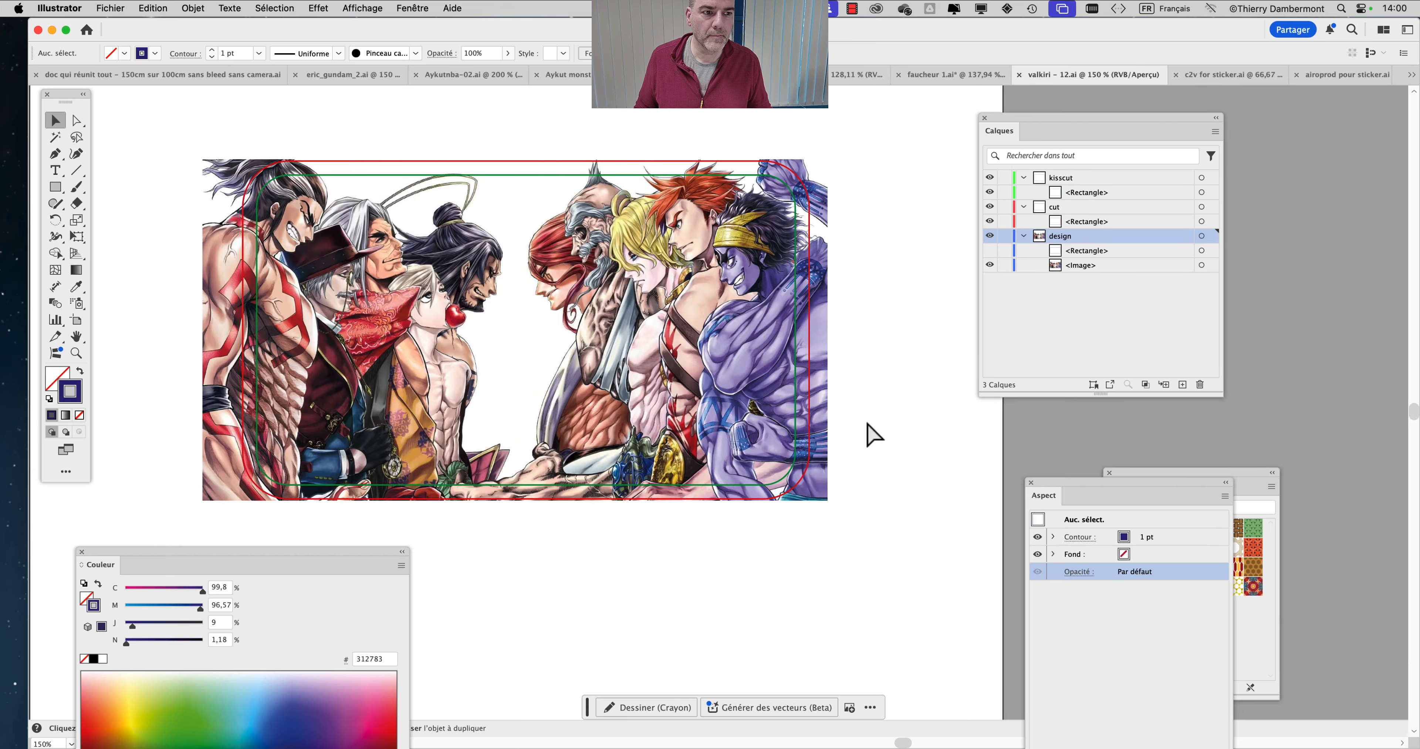
key("super+w")
key("super+w")
key("super+w")
key("super+w")
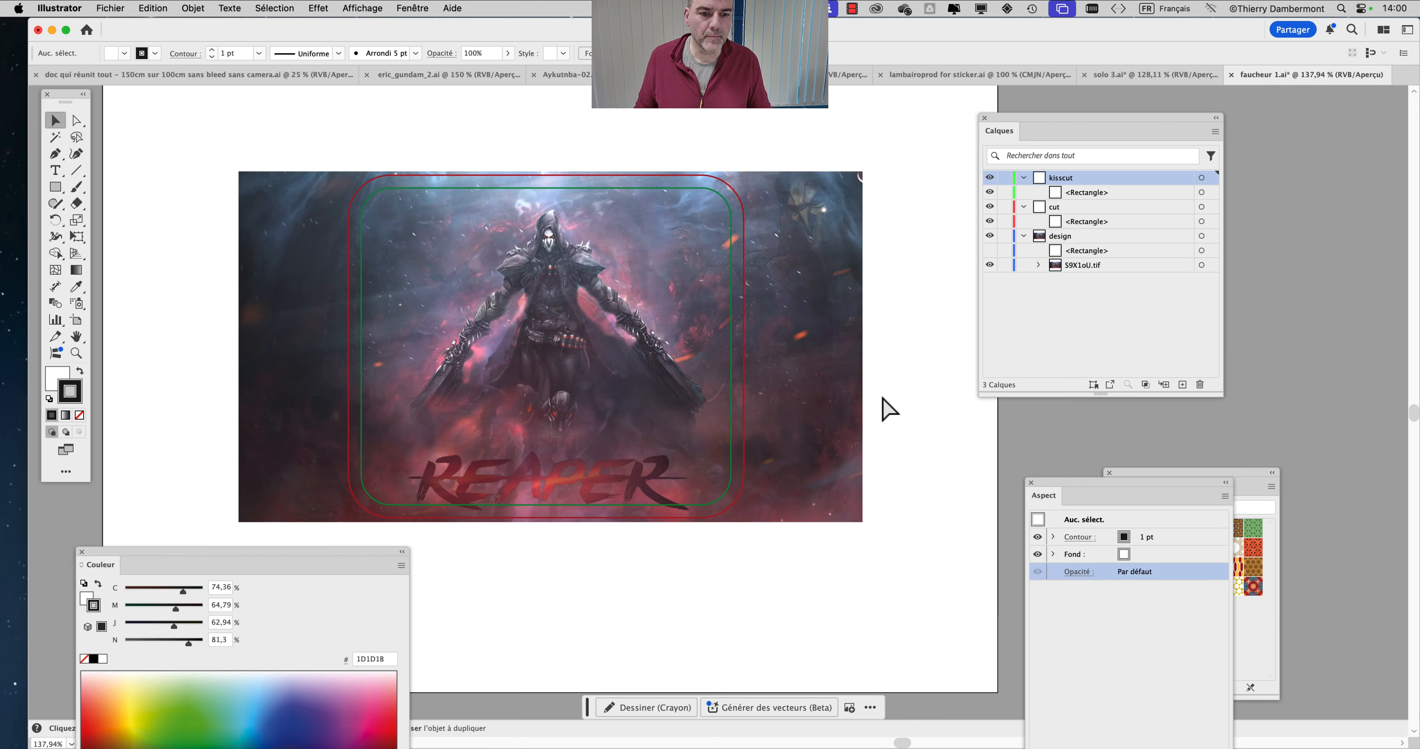
Close the faucheur 1, solo 3, lambairoprod and monstre glace documents, saving the pending changes.
key("super+w")
left_click(856, 423)
key("super+w")
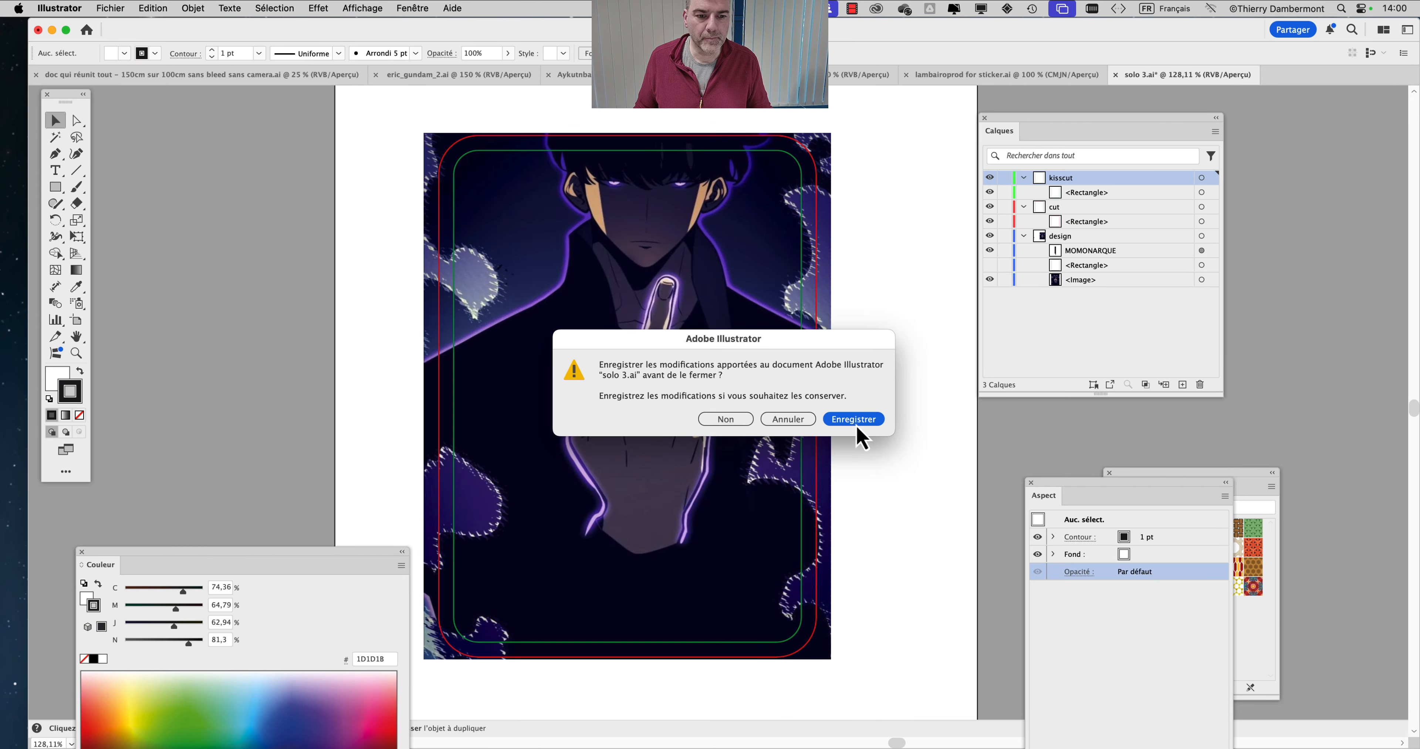
left_click(858, 426)
key("super+w")
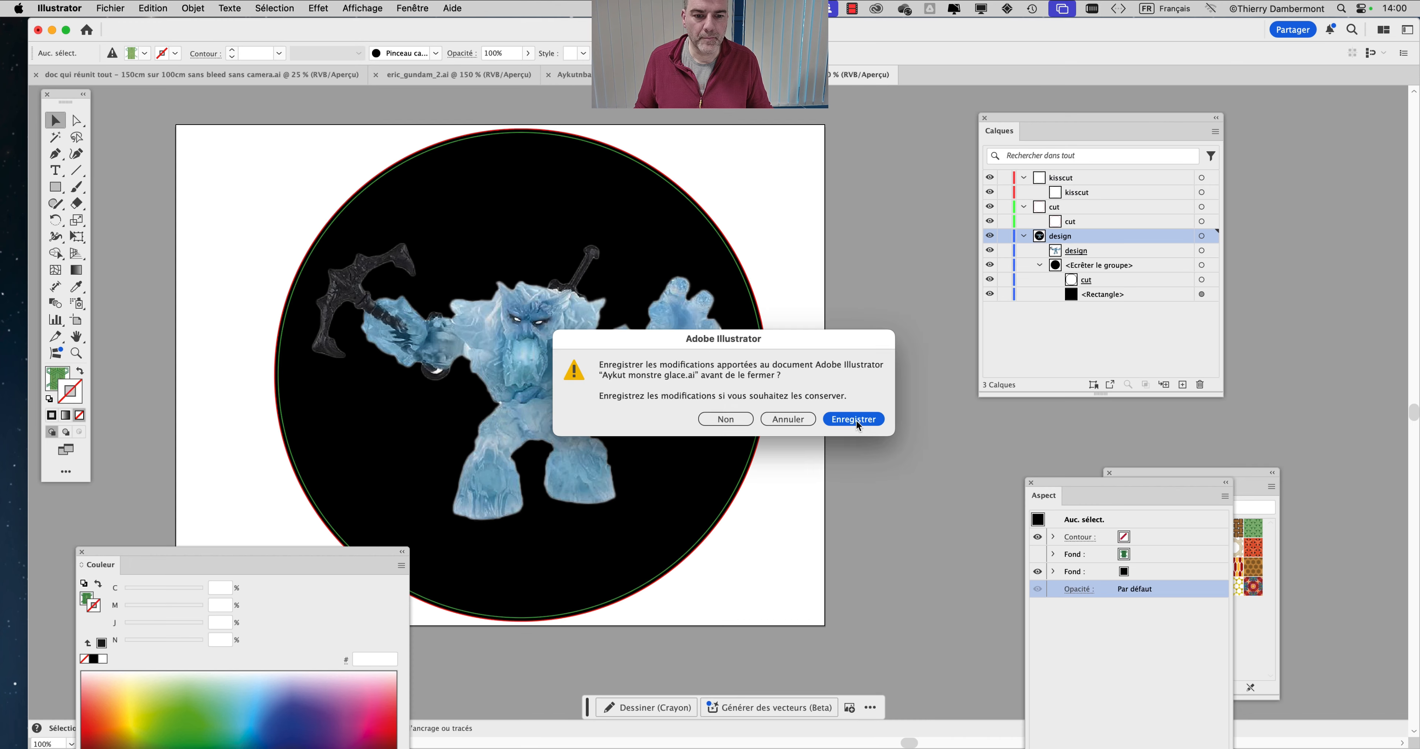
left_click(856, 420)
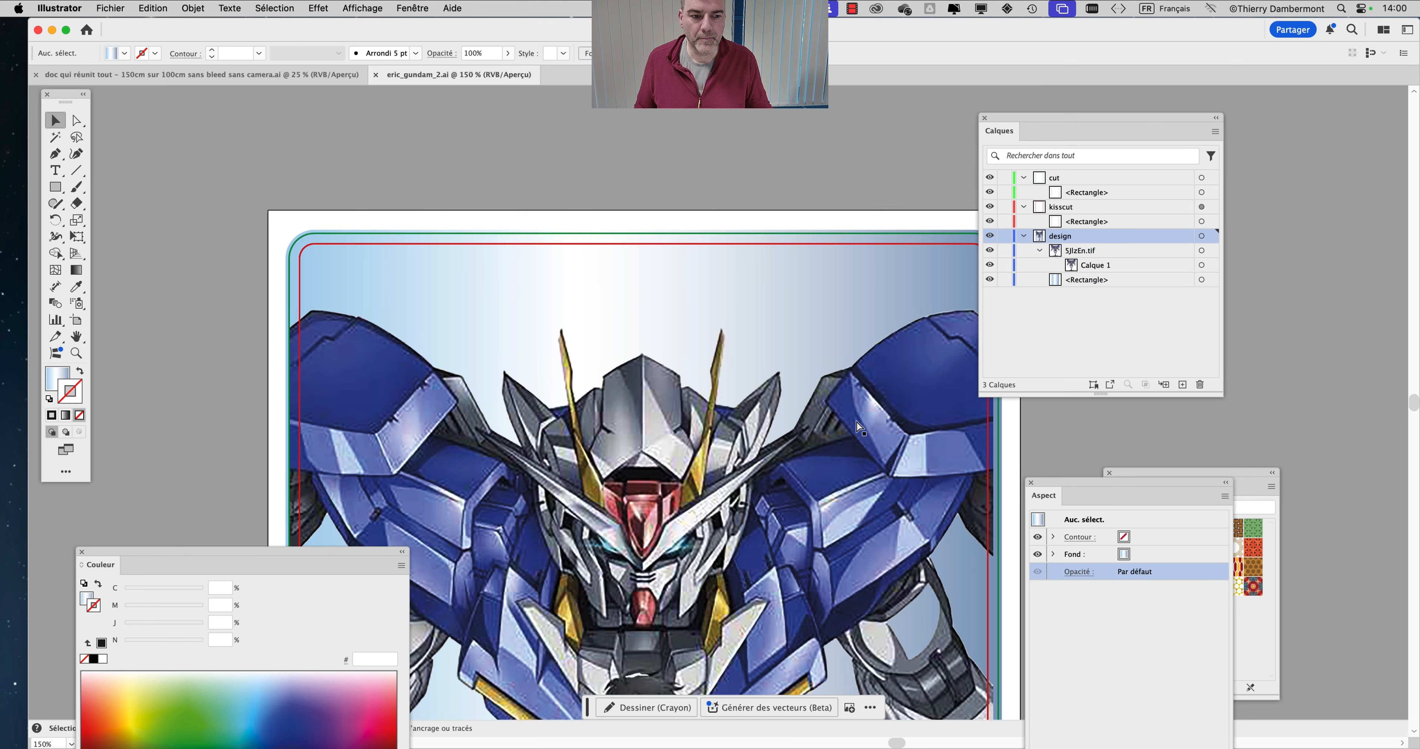